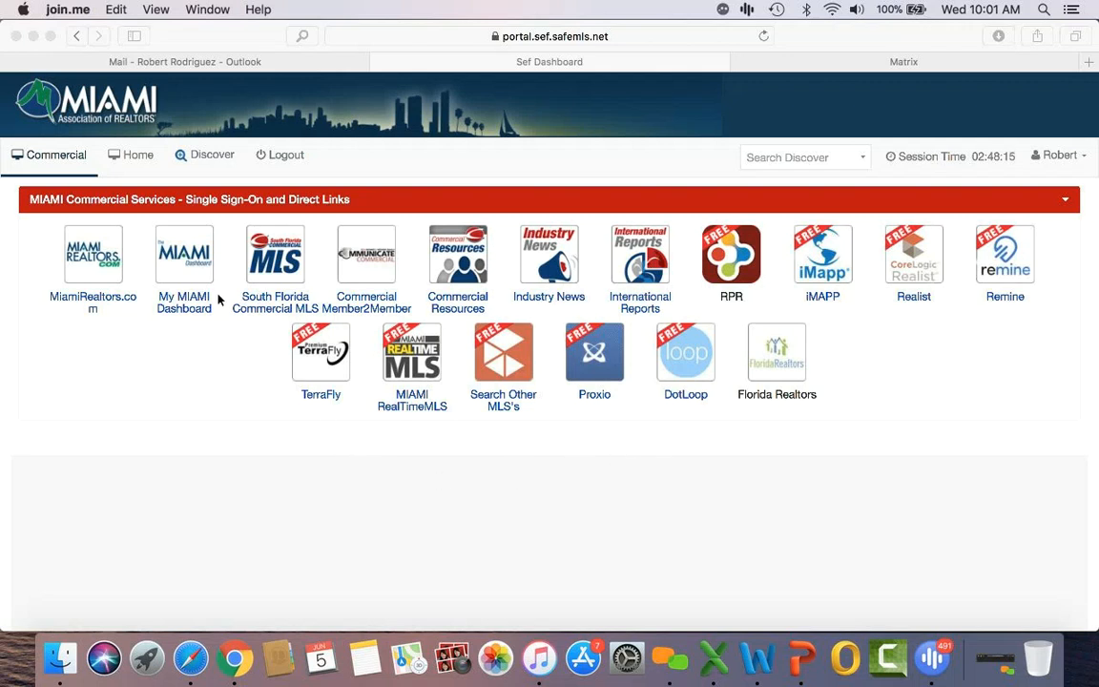
Step: Bring the browser forward and return to the portal's commercial services page
left_click(136, 158)
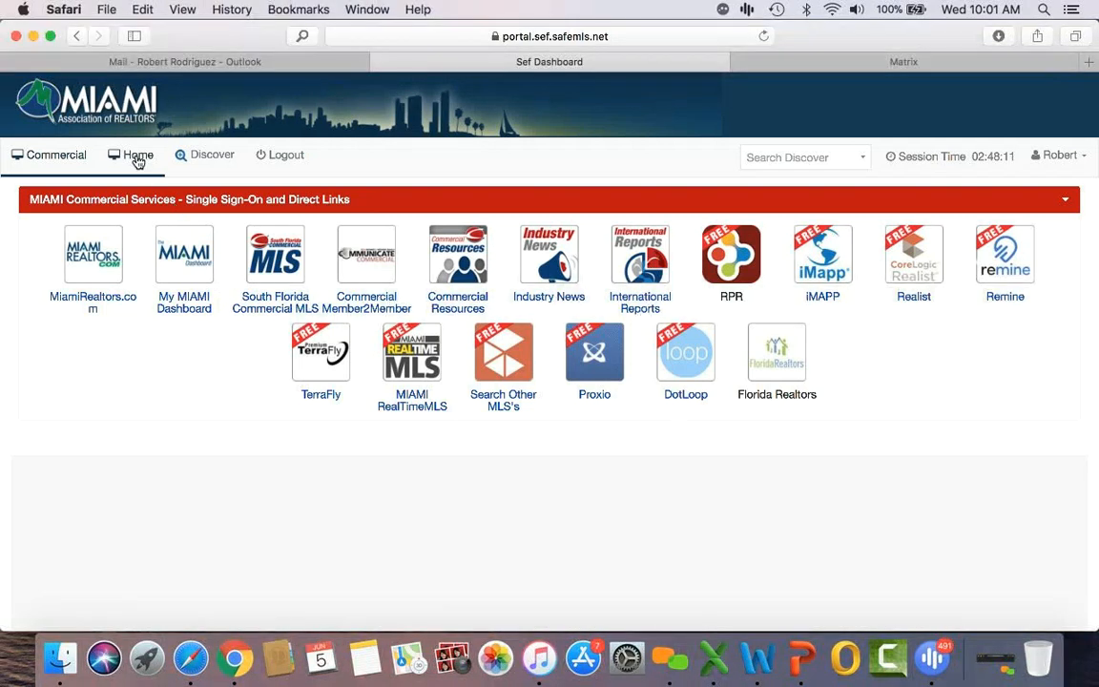
left_click(137, 158)
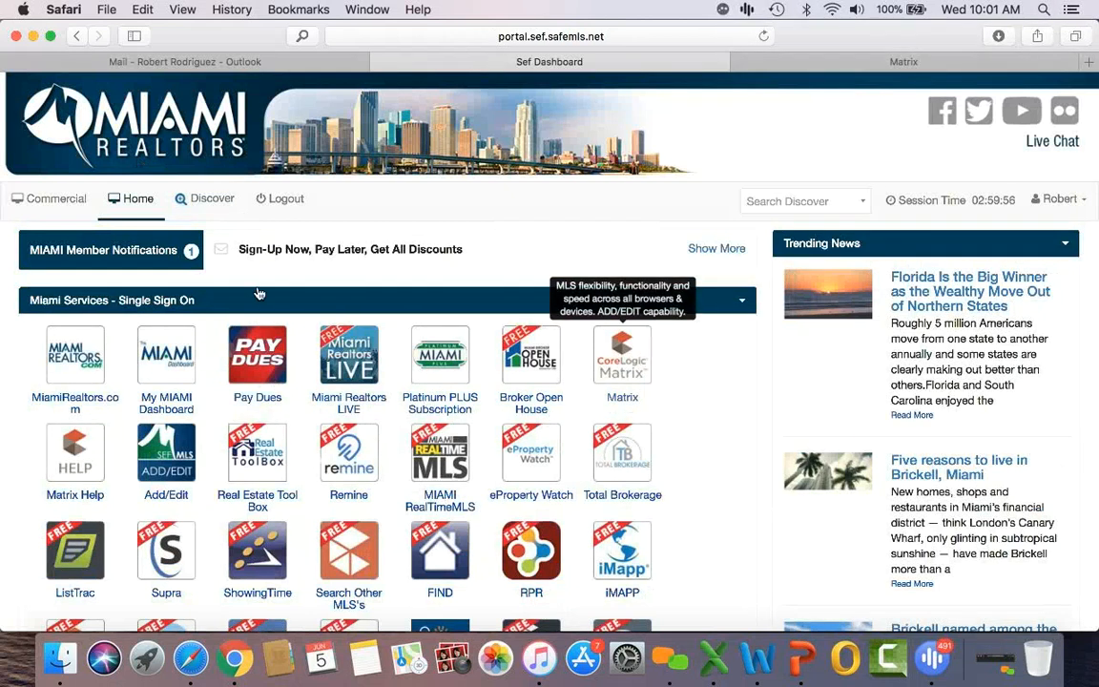
left_click(65, 200)
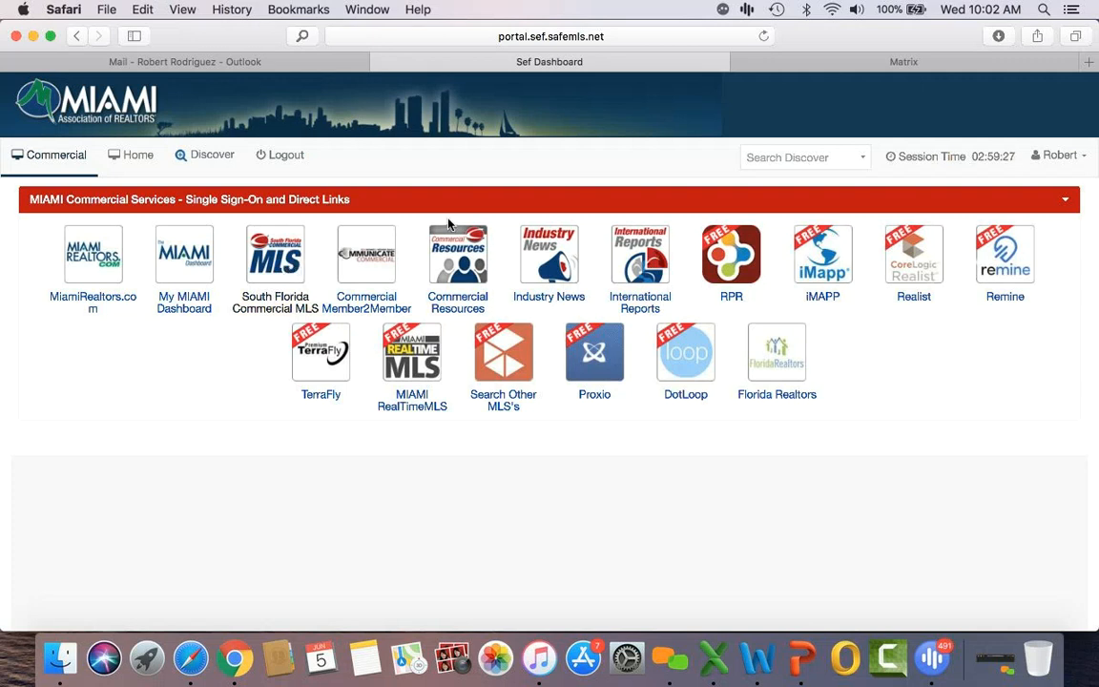
Step: Switch to the Matrix MLS session and show the Search menu's list of search types
left_click(835, 65)
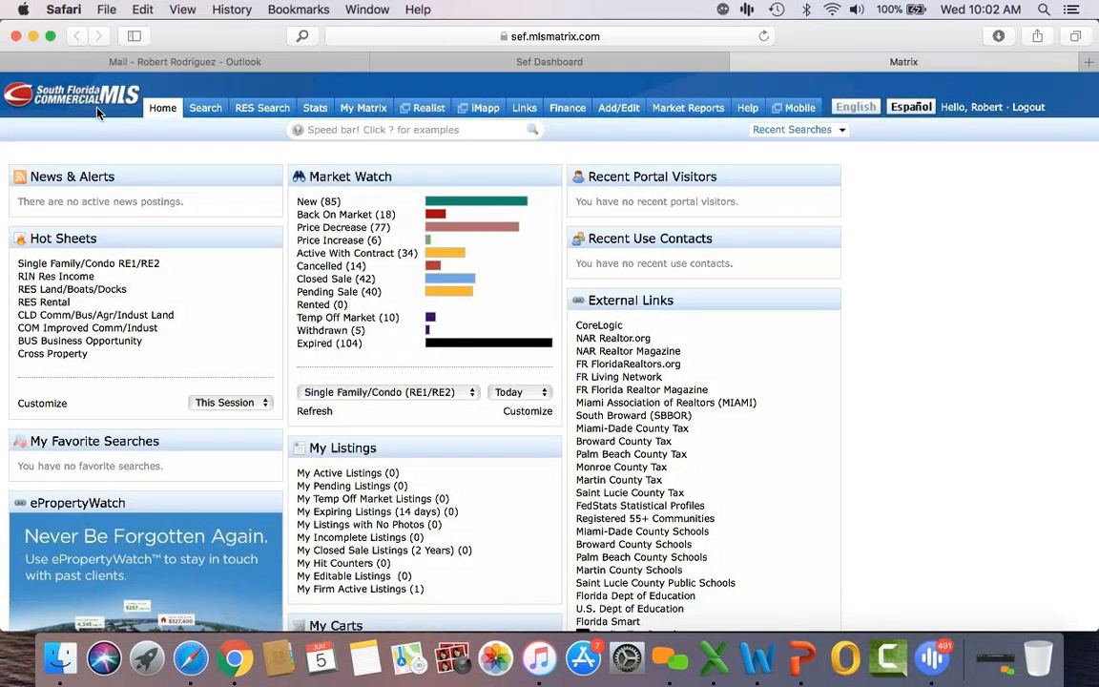
mouse_move(208, 114)
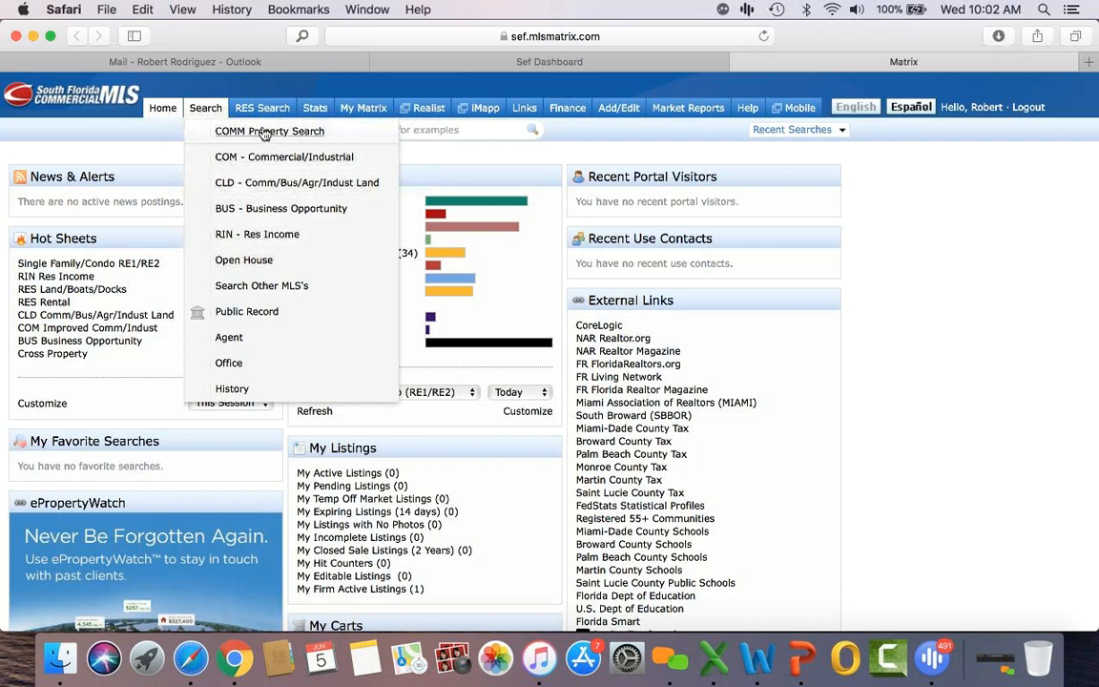
mouse_move(241, 109)
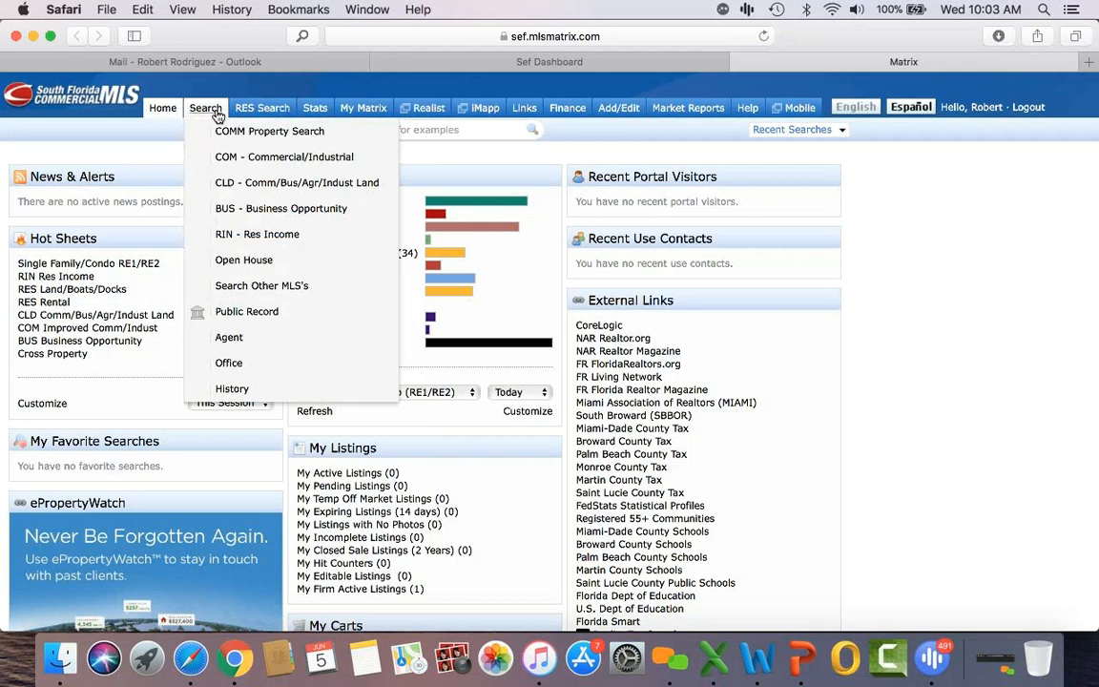
left_click(270, 185)
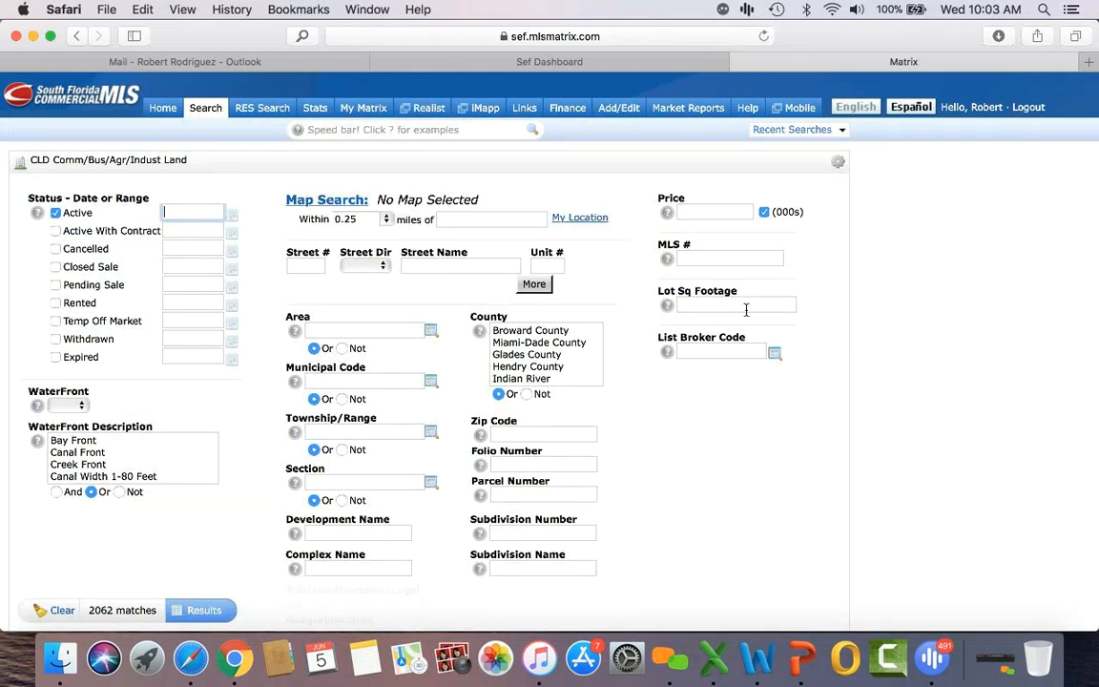
left_click(548, 343)
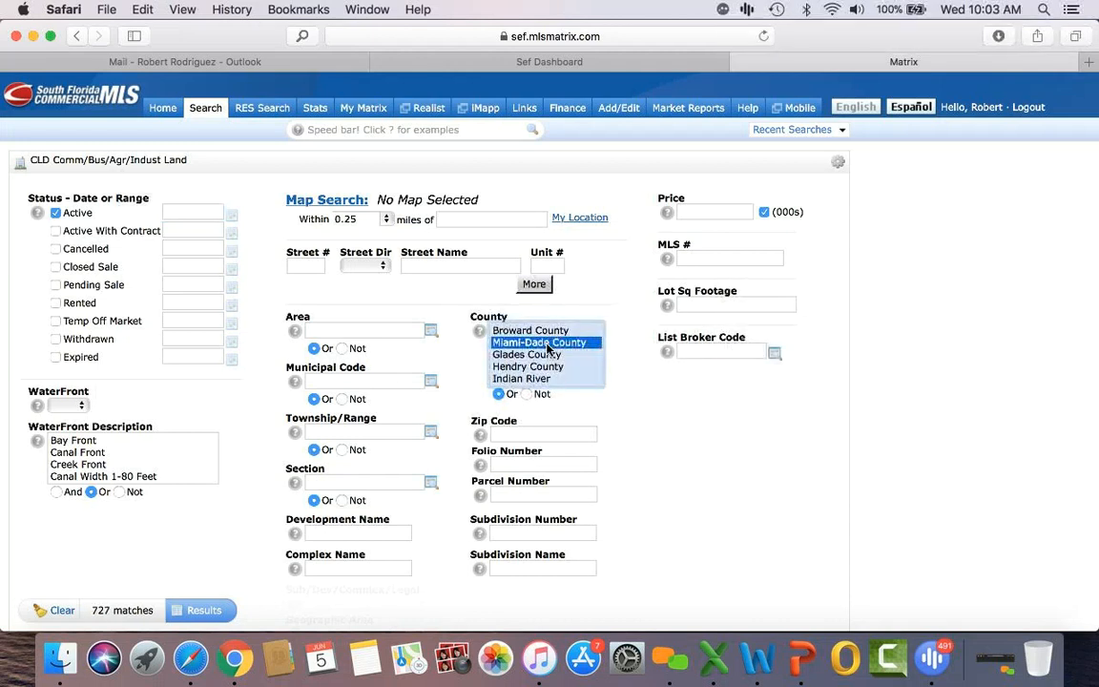
left_click(699, 305)
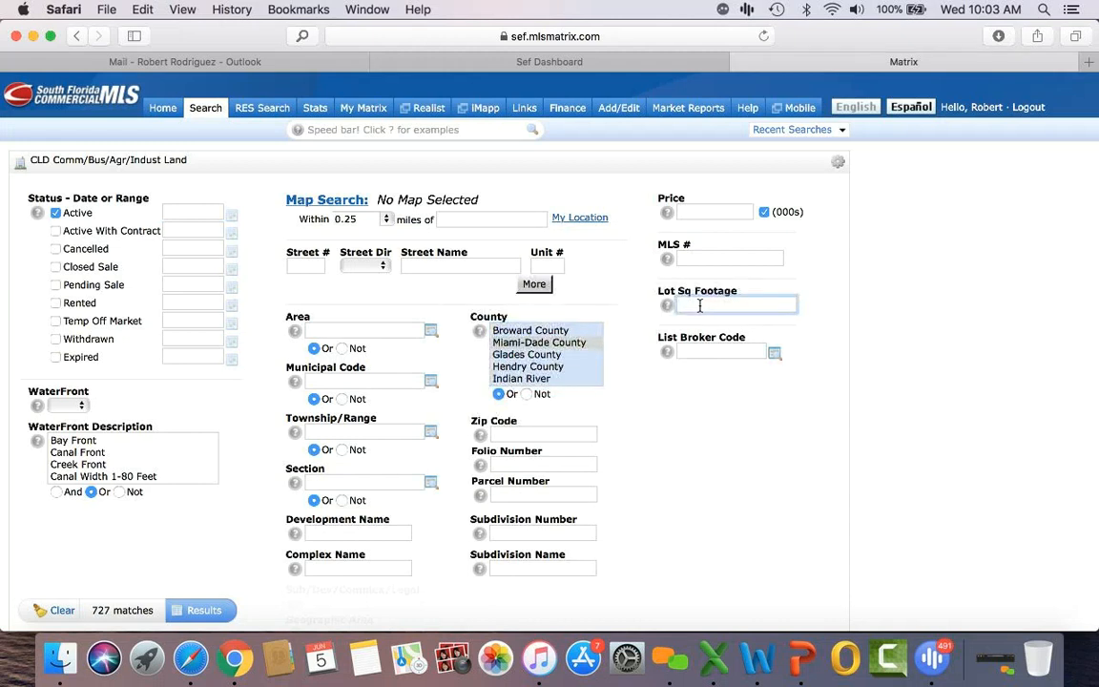
type("40000")
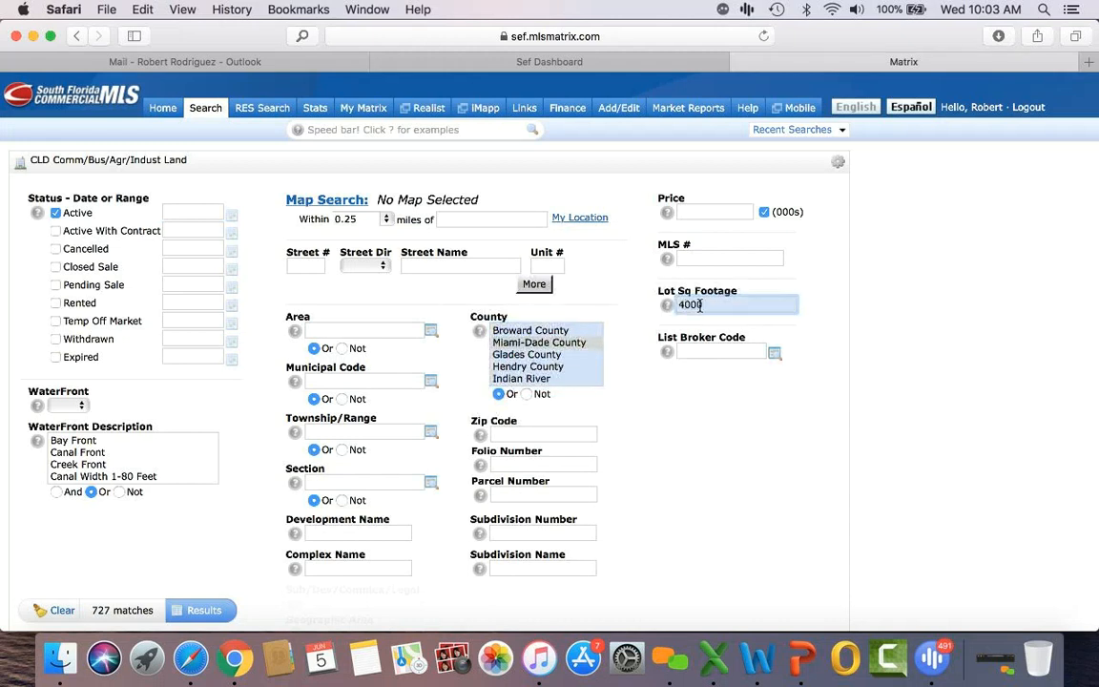
type("-80000")
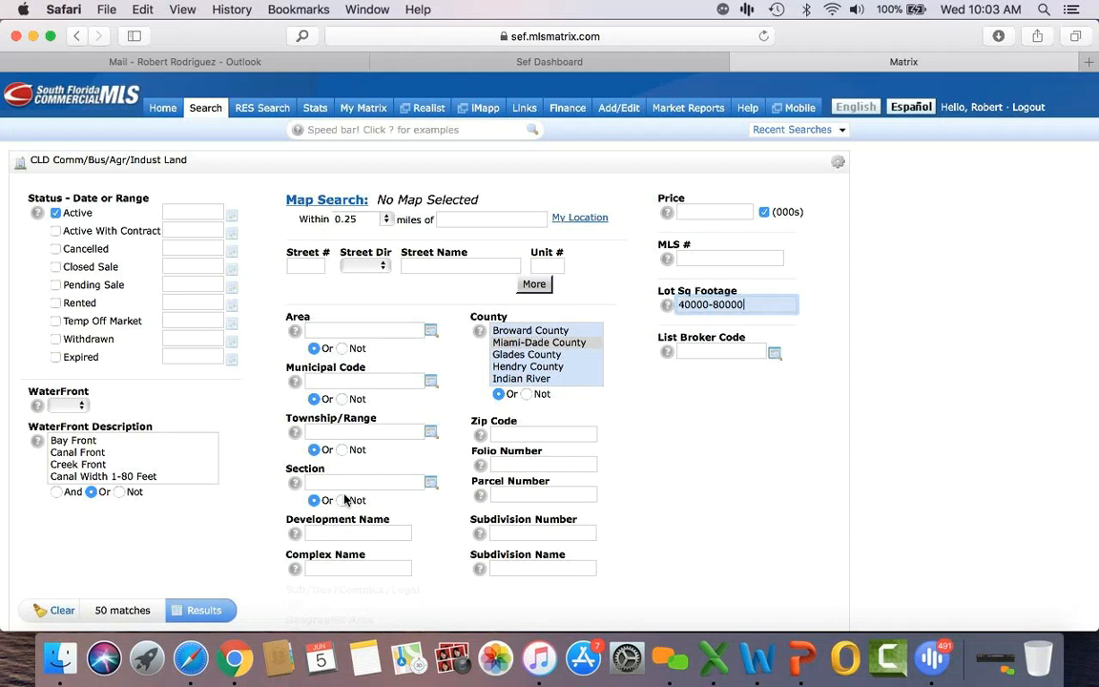
scroll(334, 498, "down", 2)
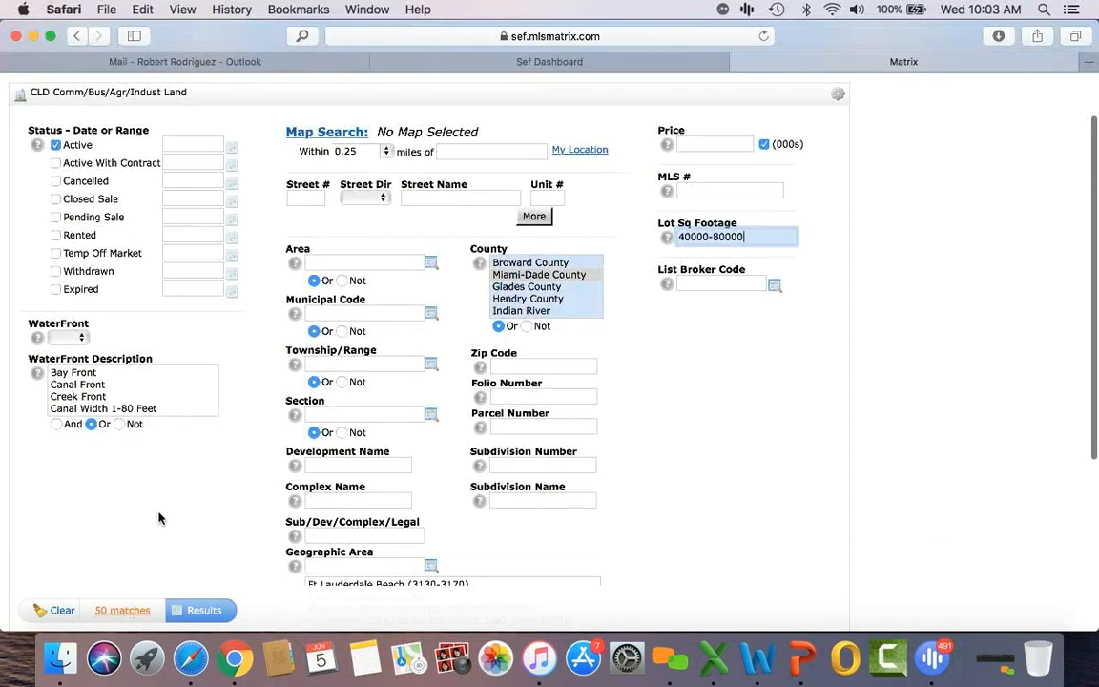
scroll(163, 513, "down", 6)
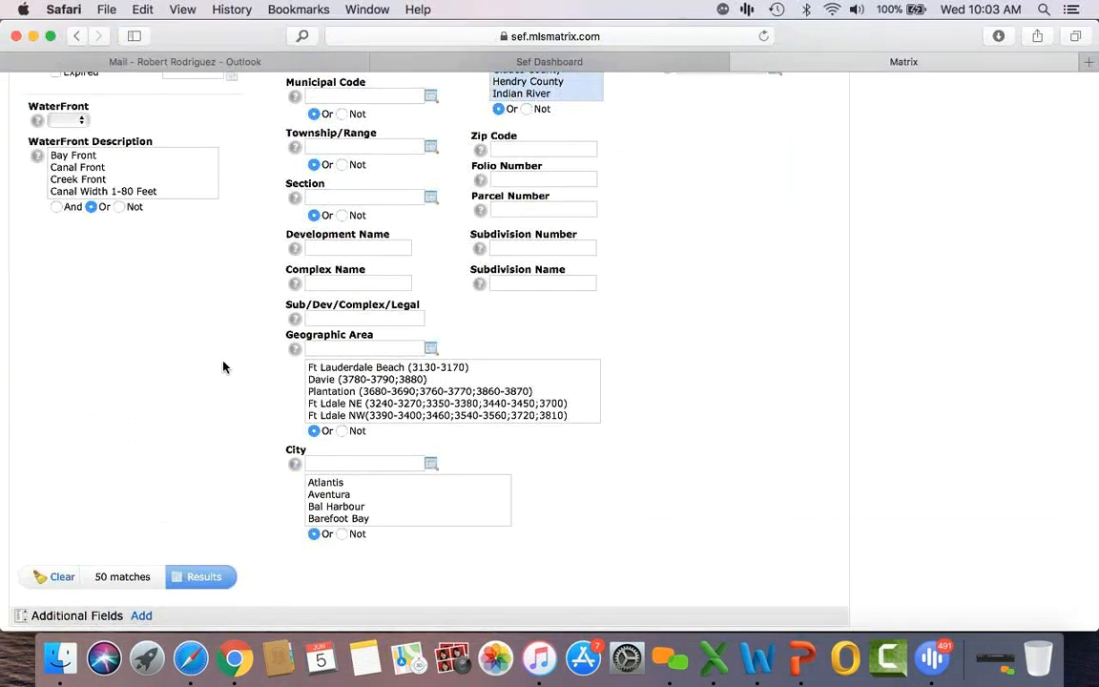
scroll(224, 367, "down", 2)
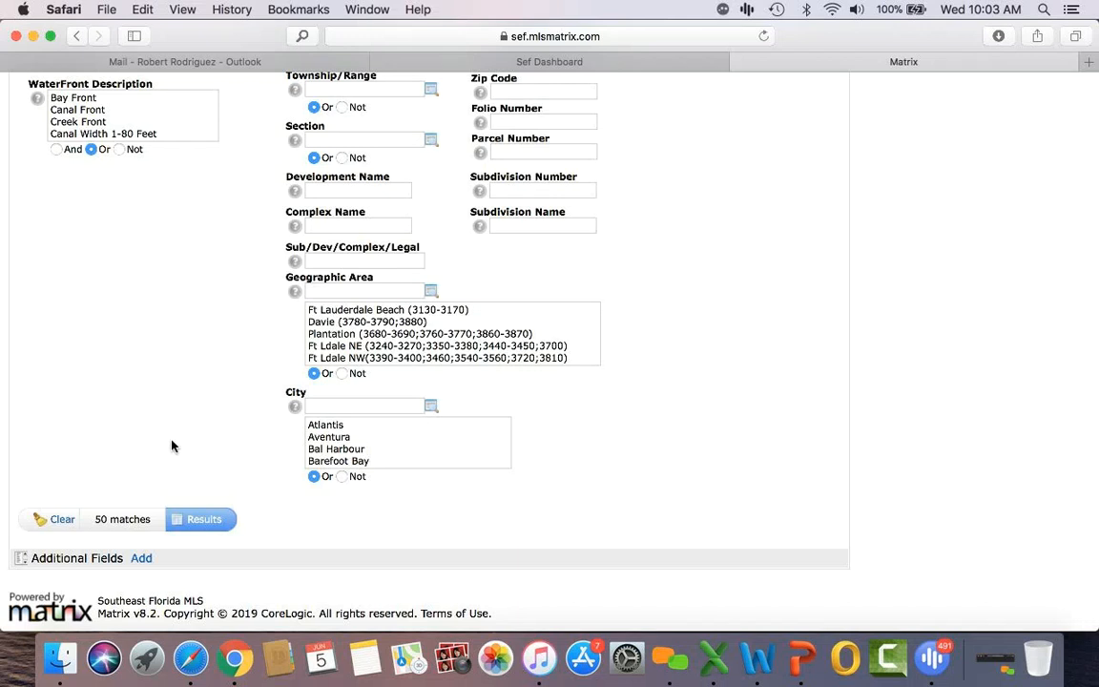
left_click(202, 520)
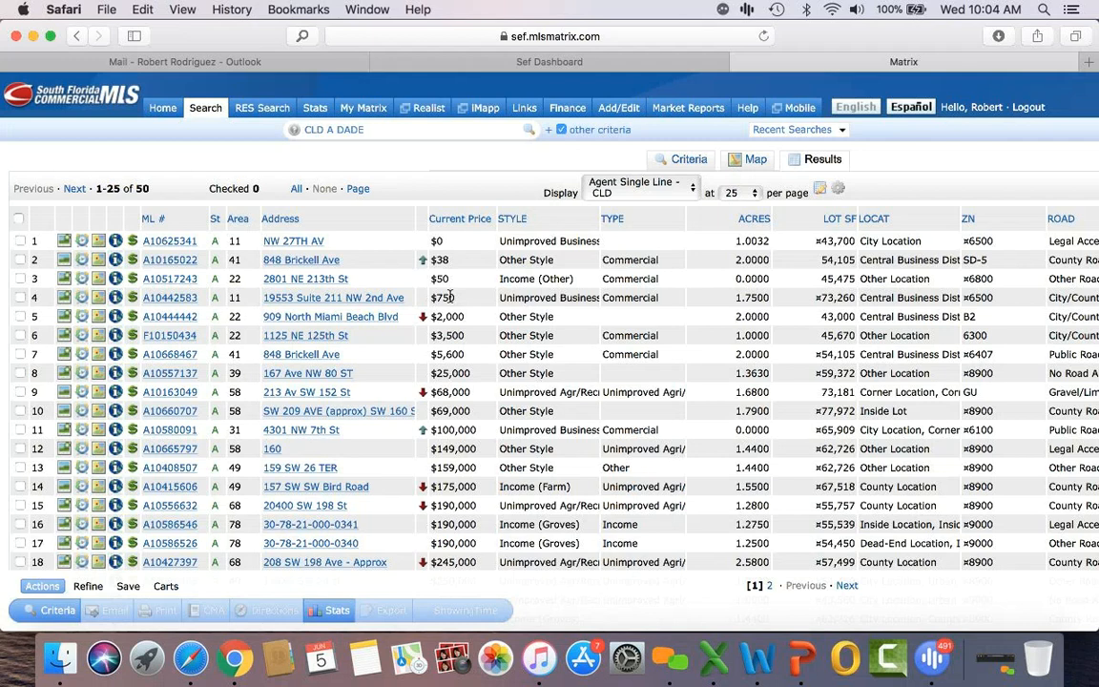
scroll(450, 296, "down", 1)
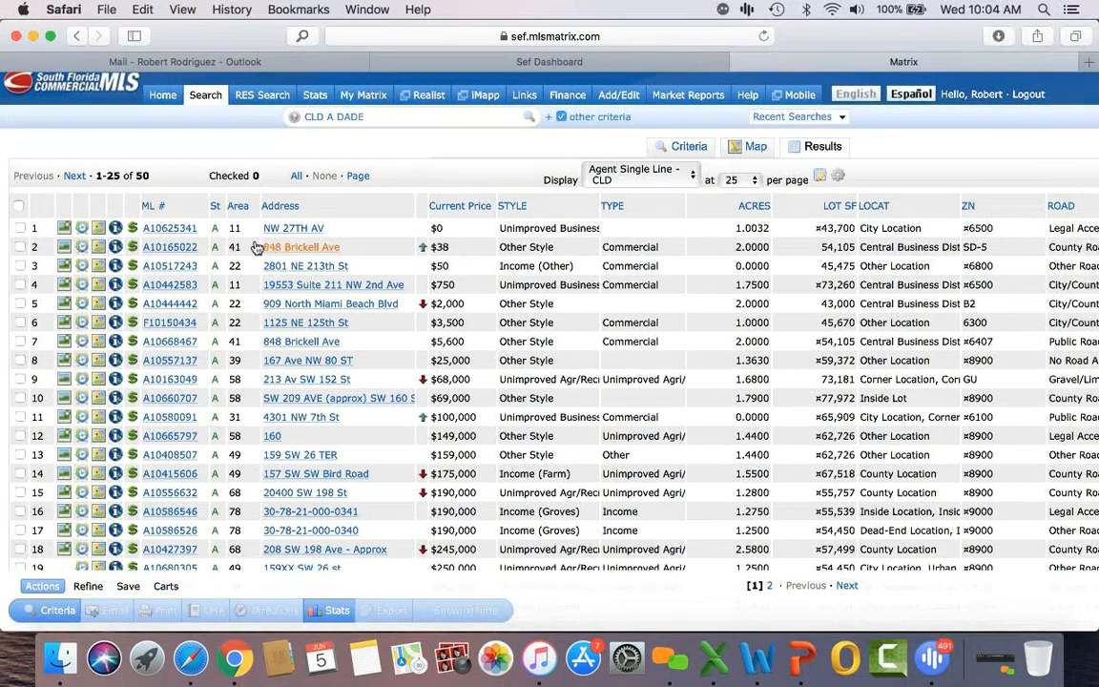
left_click(178, 248)
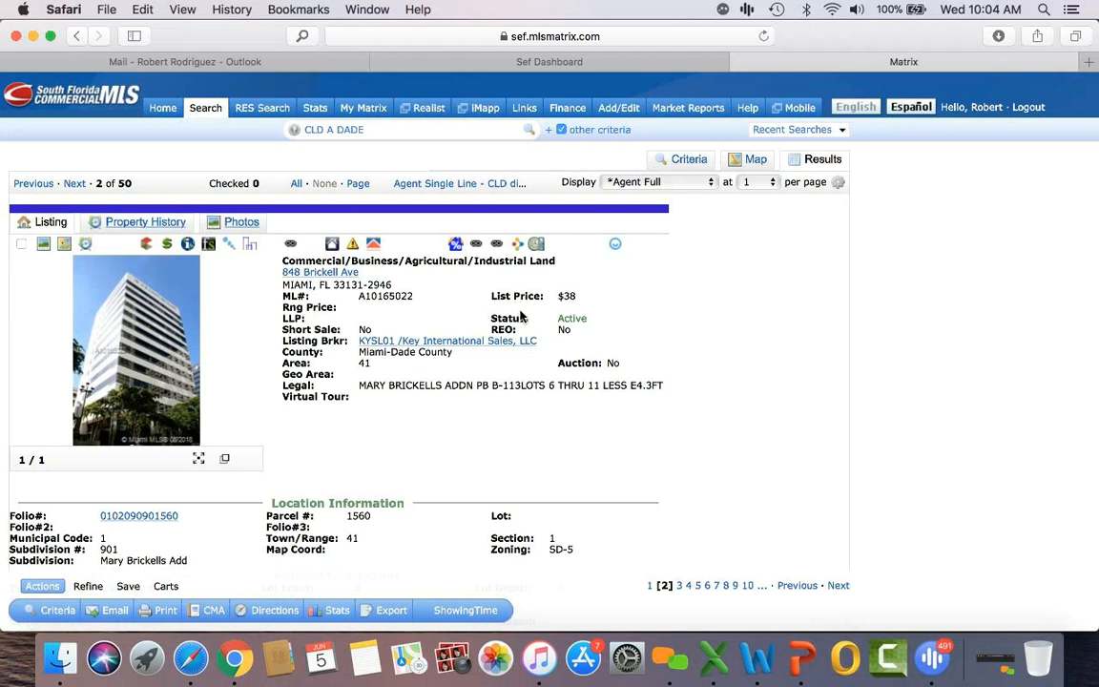
left_click(75, 183)
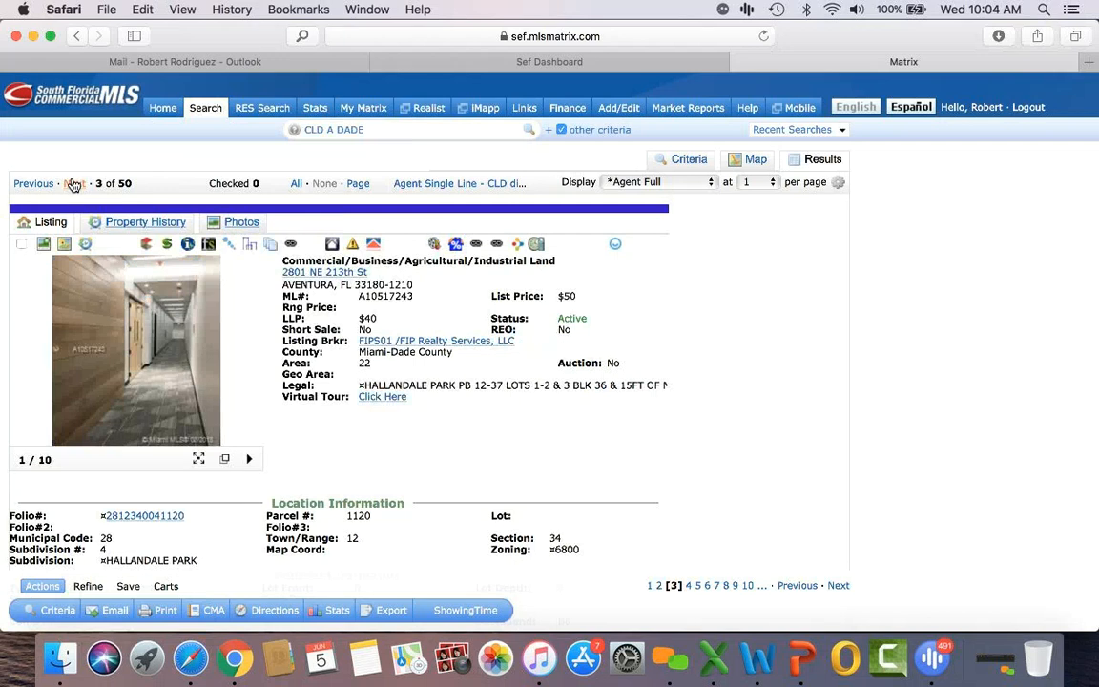
left_click(74, 183)
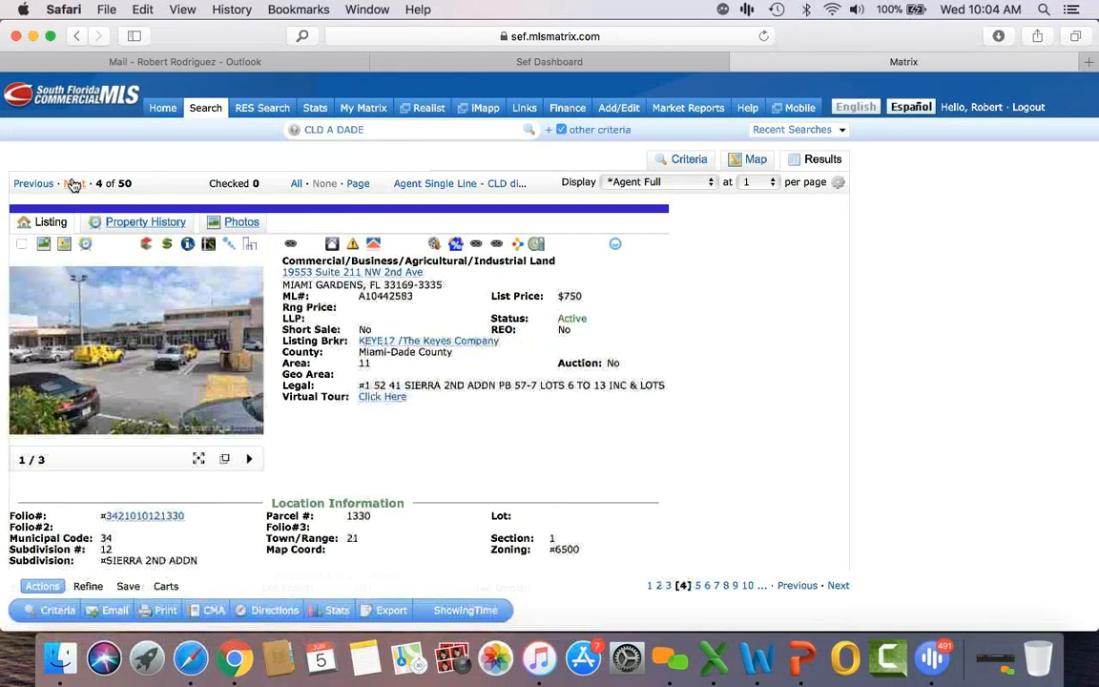
left_click(74, 183)
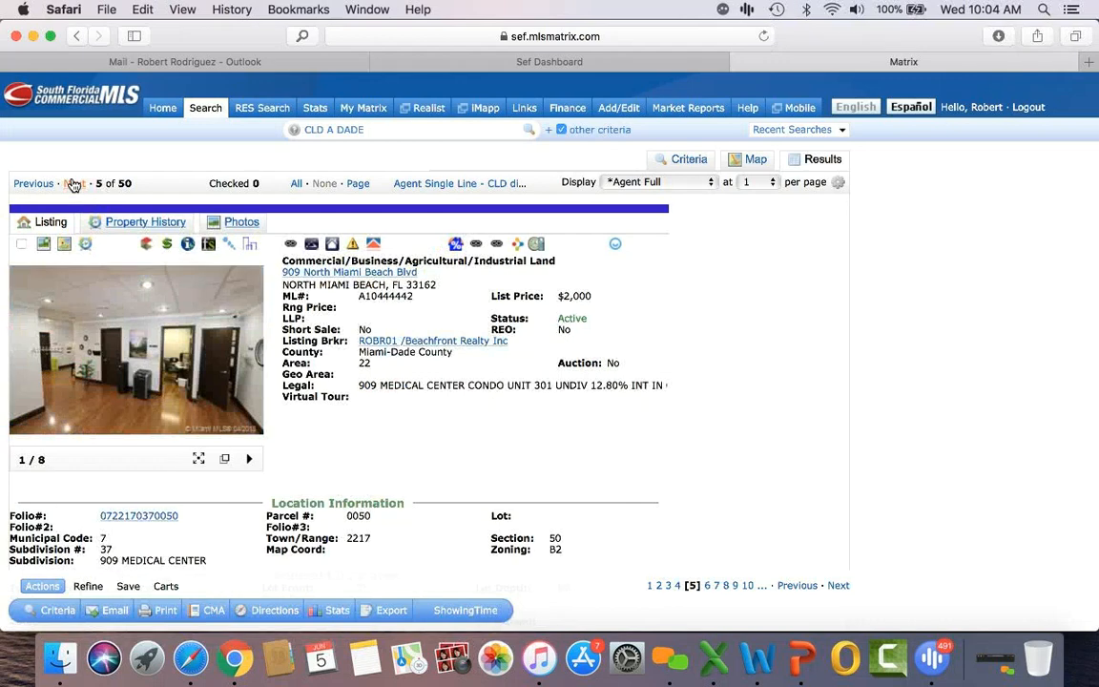
left_click(75, 183)
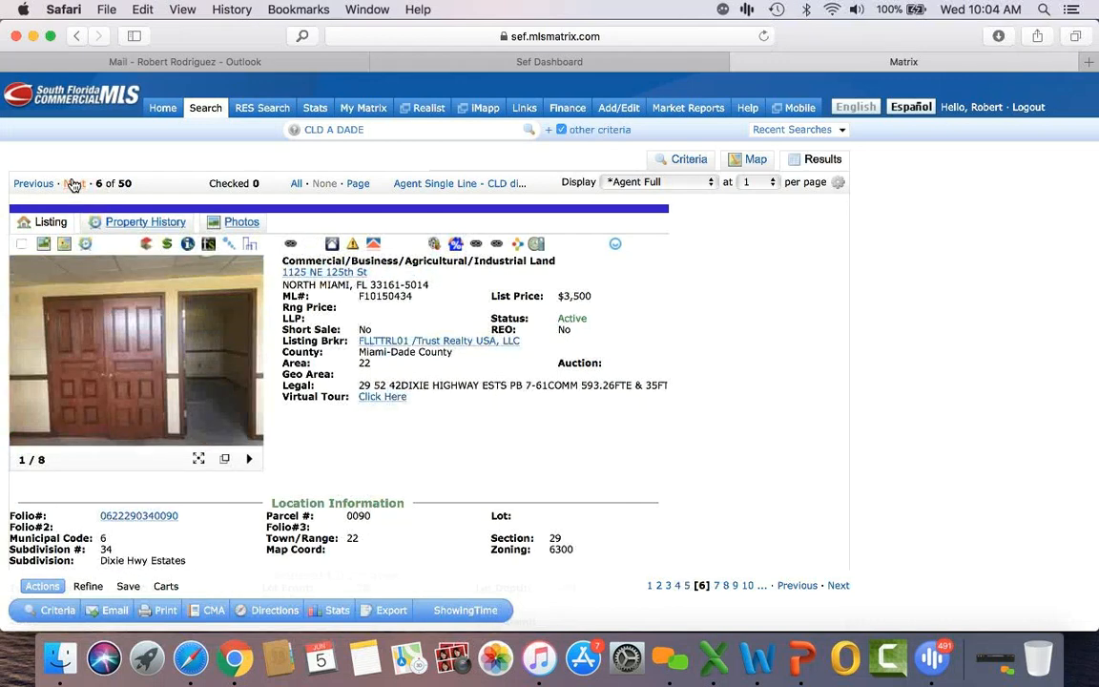
left_click(430, 189)
scroll(337, 351, "up", 2)
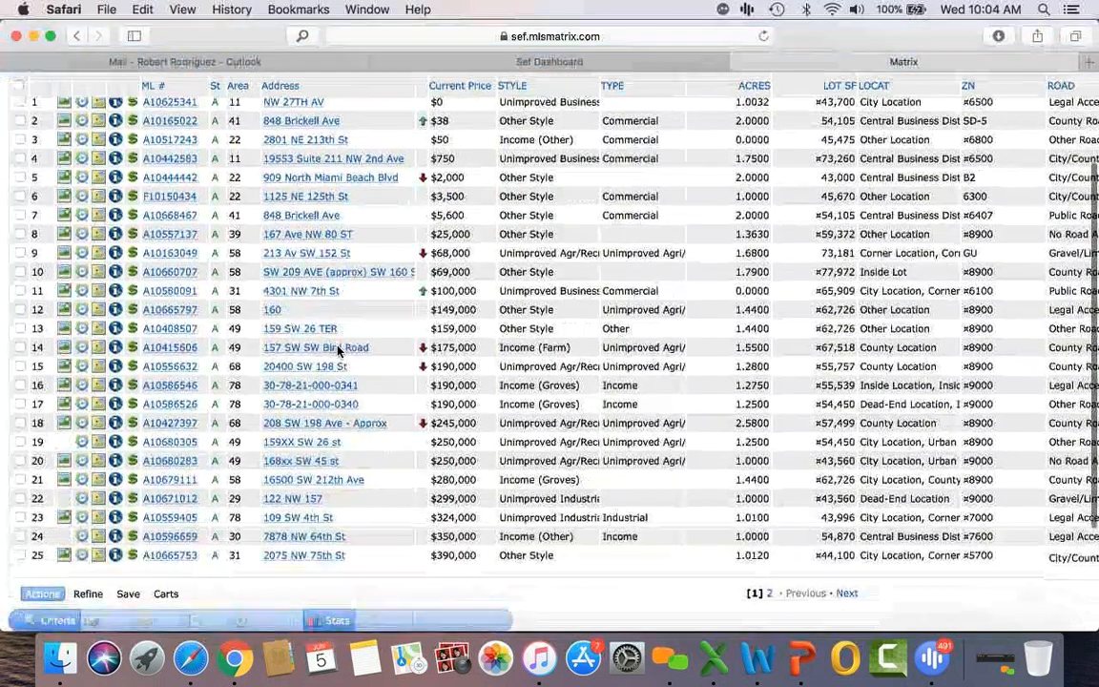
left_click(182, 293)
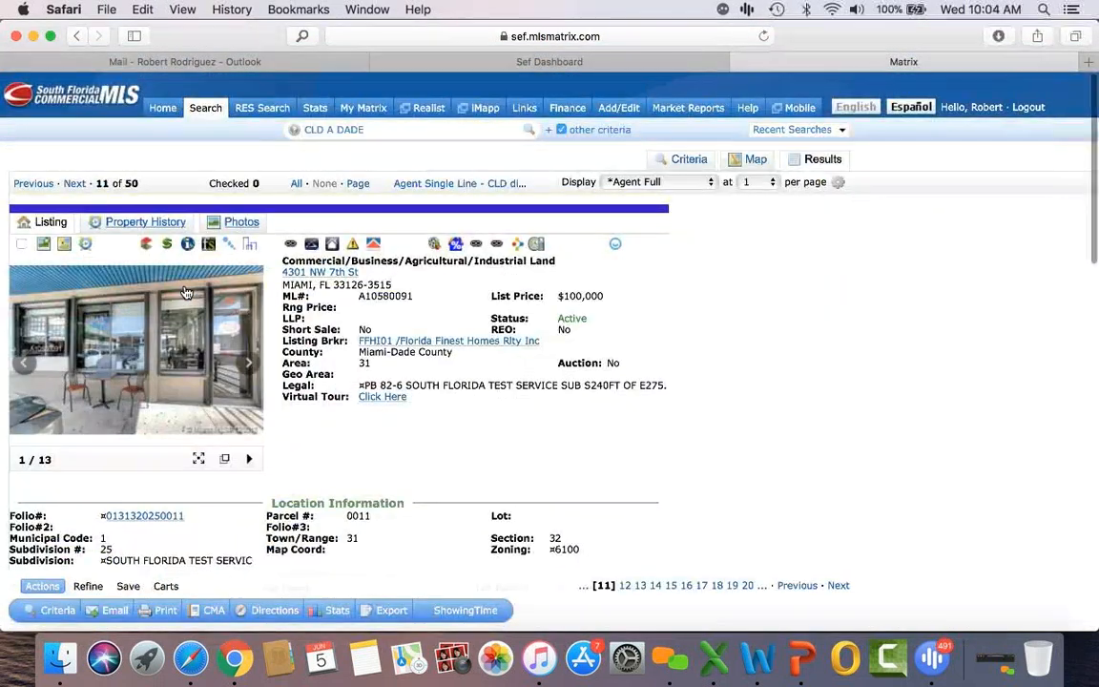
left_click(77, 184)
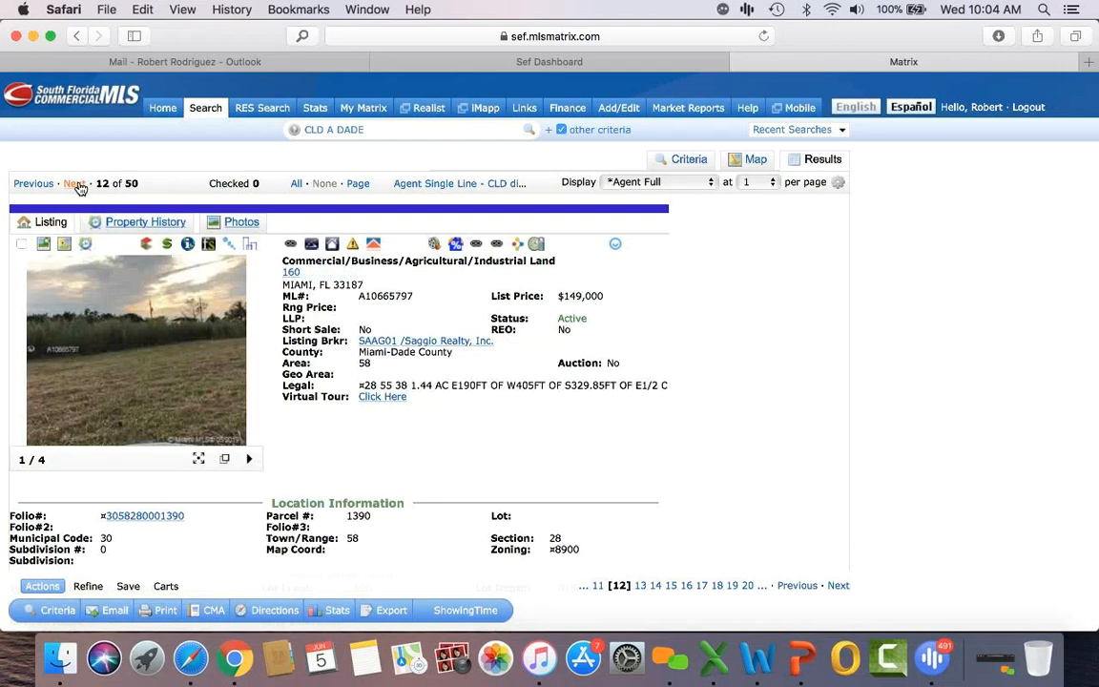
scroll(375, 382, "down", 2)
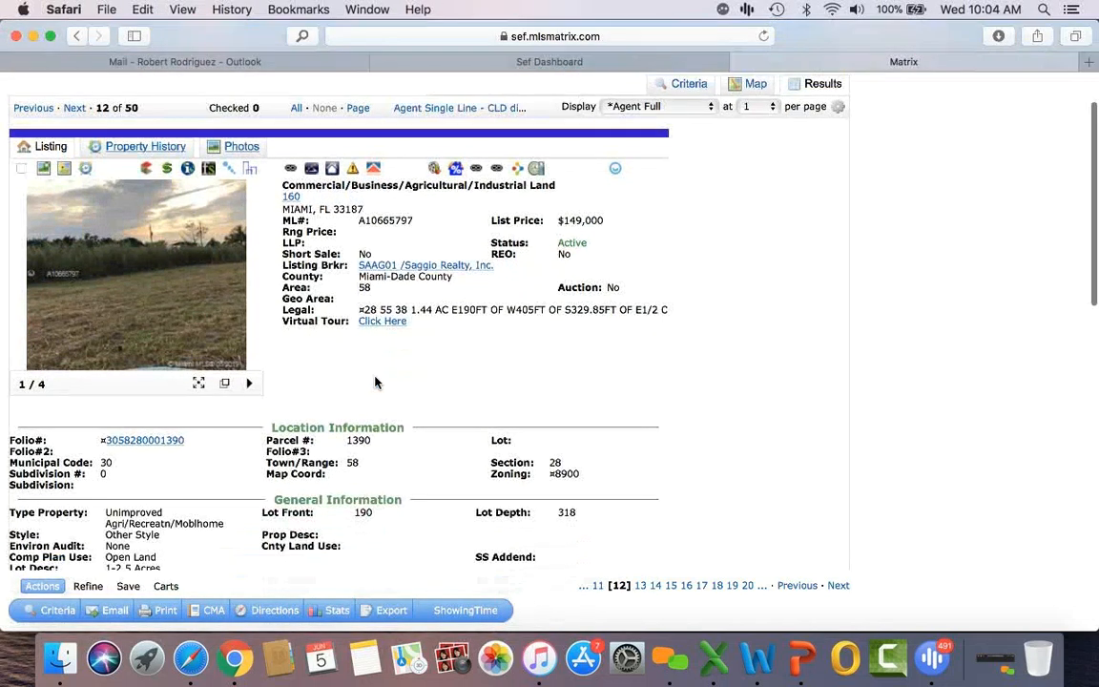
Step: Review listing 12's details and step through all of its enlarged photos
scroll(375, 382, "up", 2)
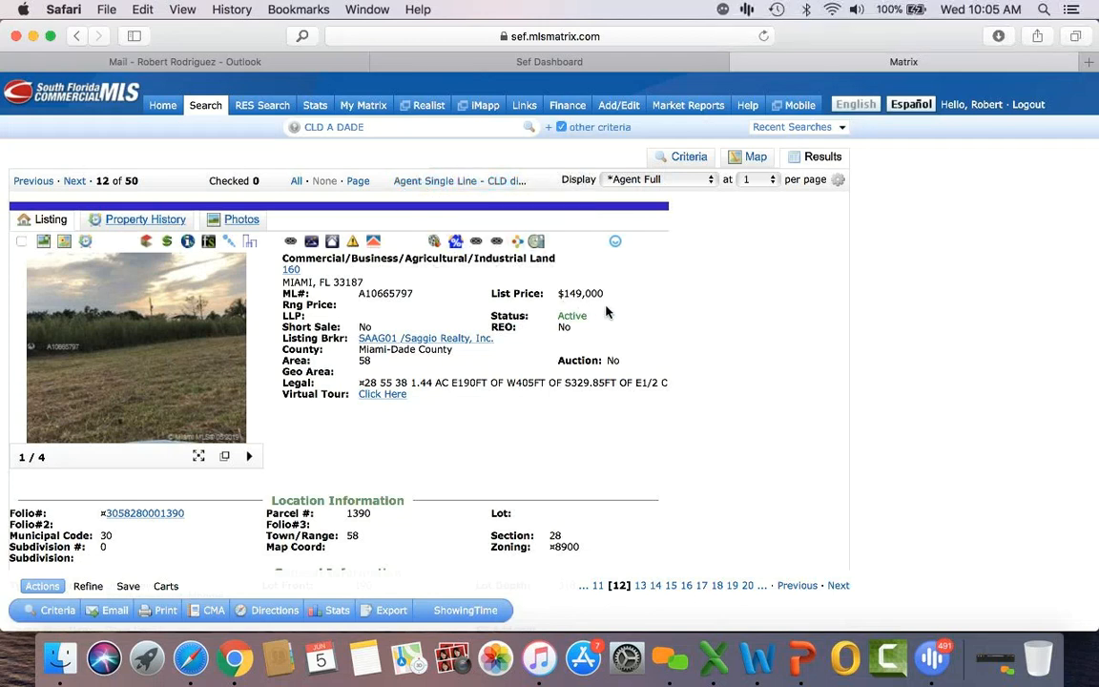
scroll(606, 313, "down", 5)
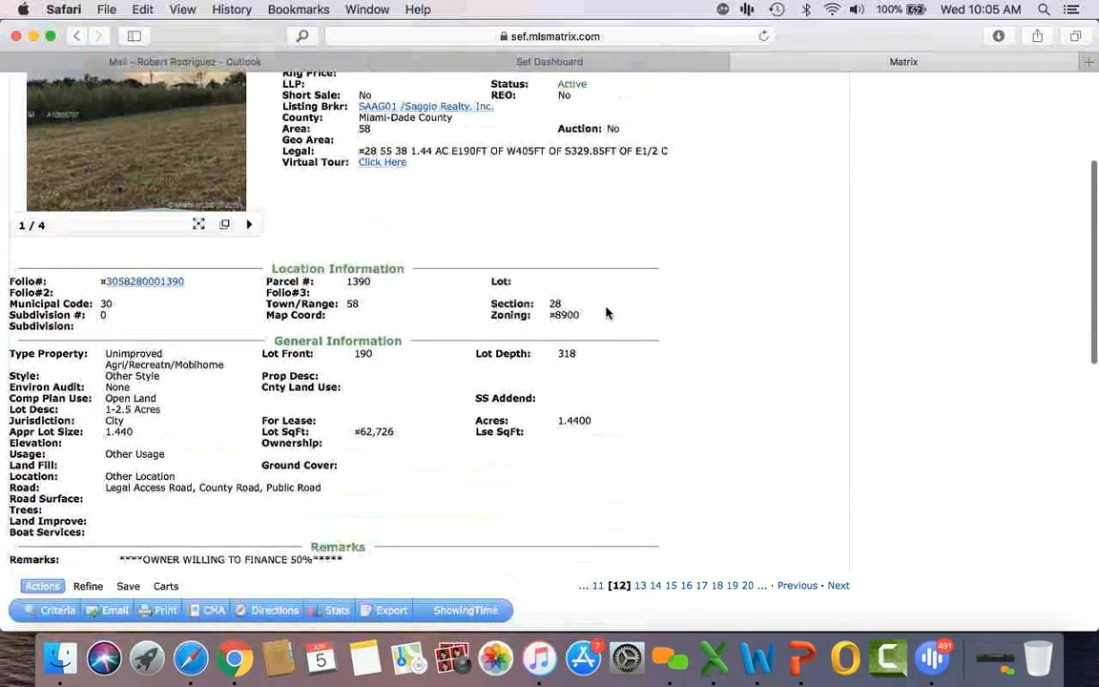
scroll(605, 313, "down", 1)
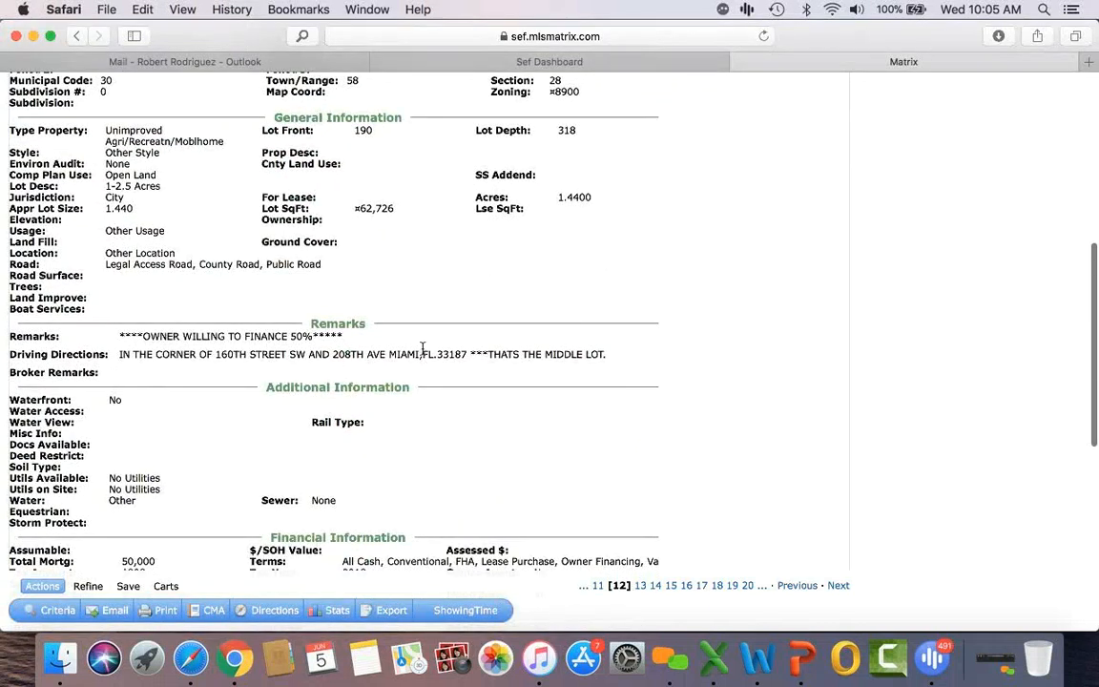
scroll(426, 351, "down", 1)
scroll(426, 351, "down", 5)
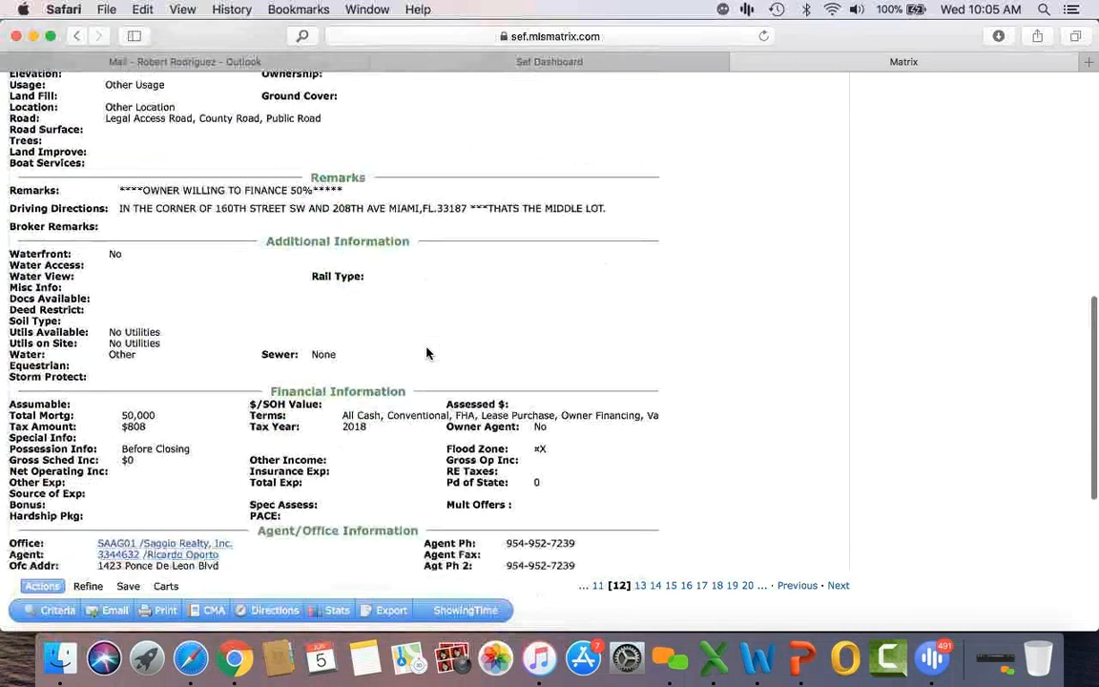
scroll(426, 351, "up", 15)
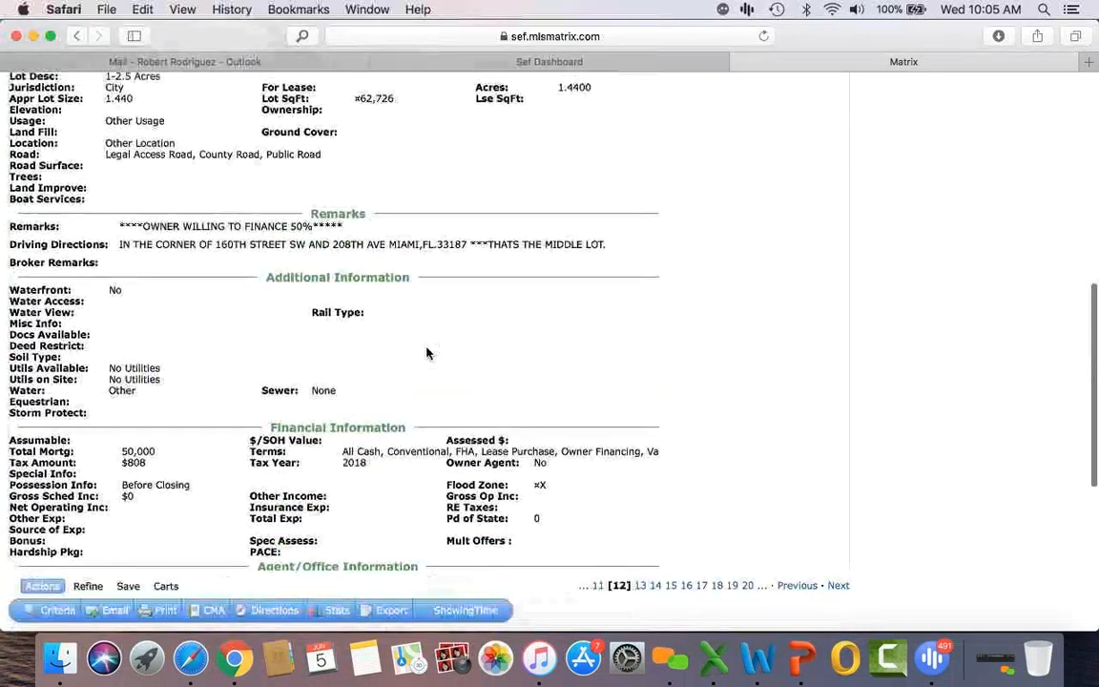
left_click(111, 374)
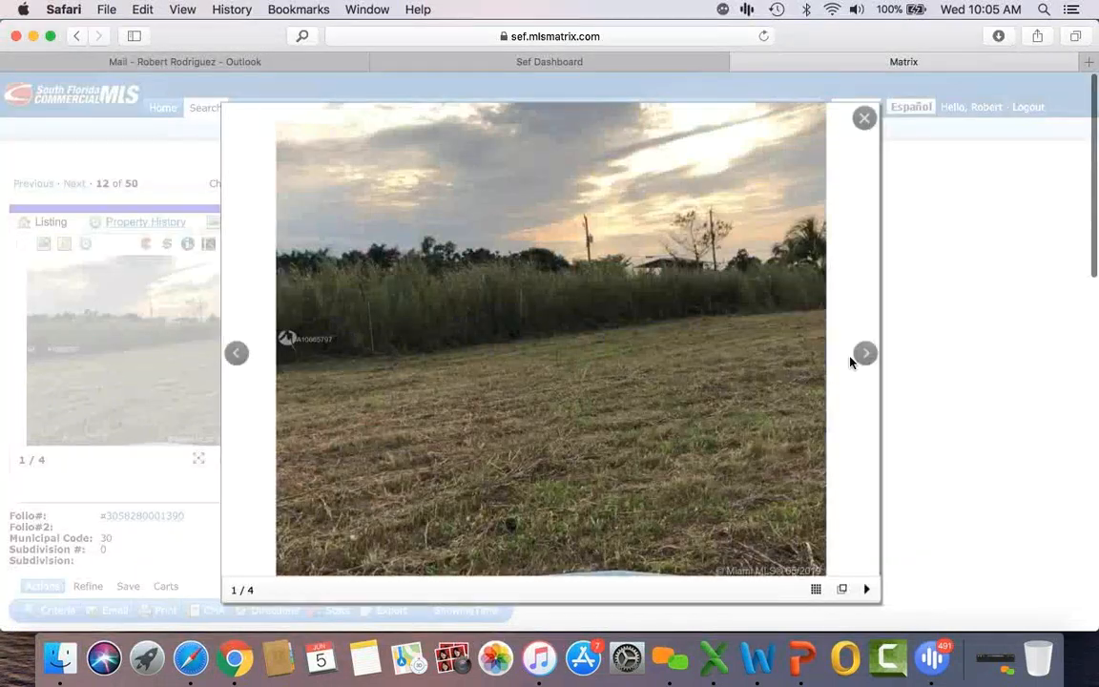
left_click(863, 353)
left_click(863, 354)
left_click(863, 353)
left_click(863, 354)
left_click(863, 118)
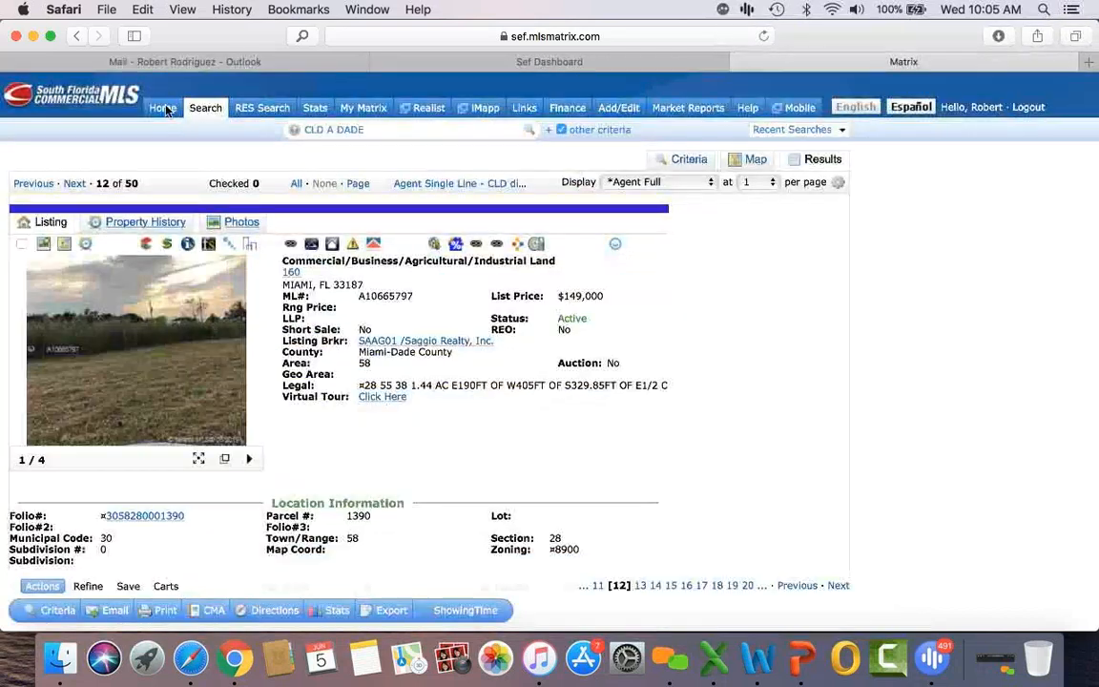
Step: Move to listing 13 of 50 and view its enlarged aerial photo and details
left_click(69, 183)
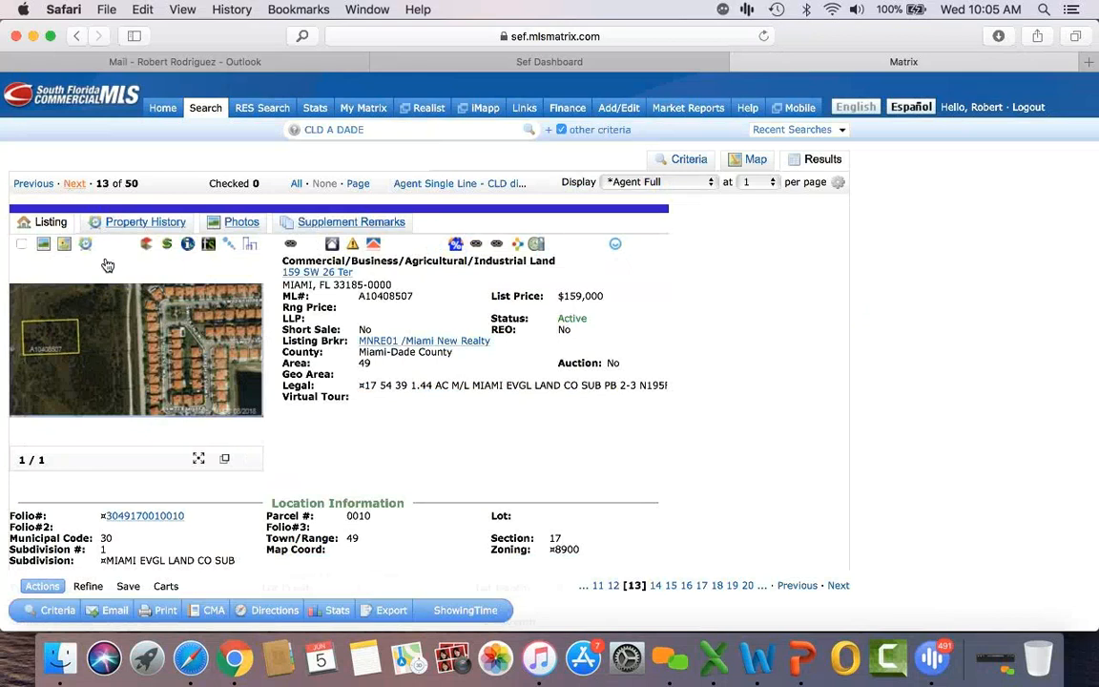
left_click(109, 360)
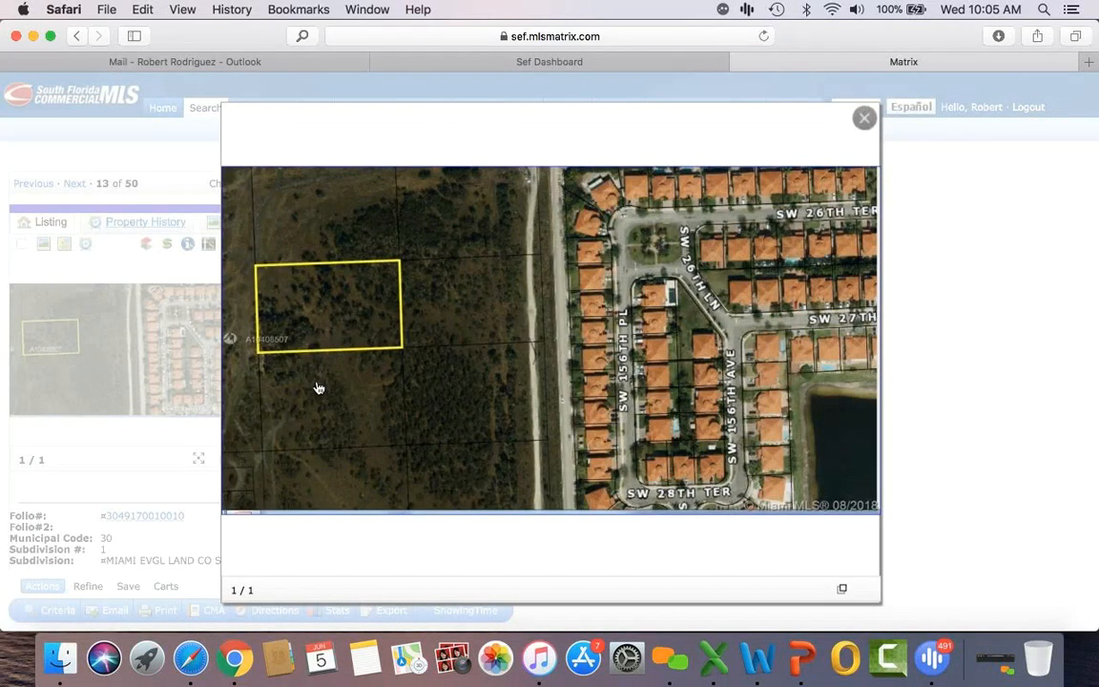
scroll(318, 386, "down", 5)
scroll(318, 386, "up", 5)
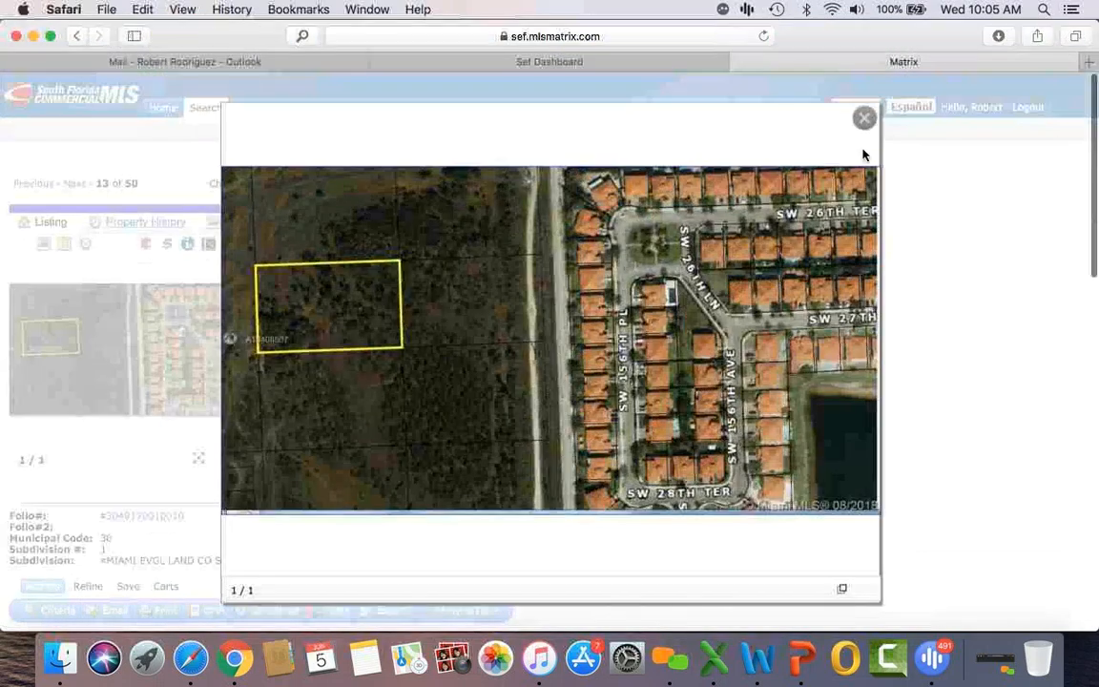
left_click(860, 118)
scroll(691, 348, "down", 5)
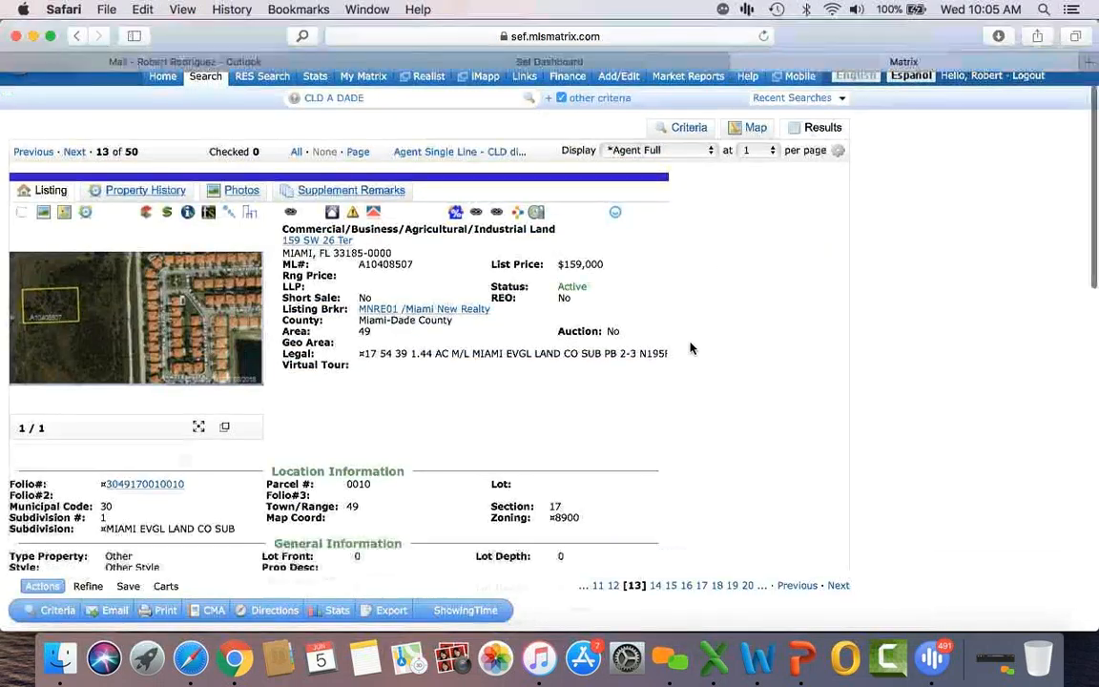
scroll(691, 348, "down", 1)
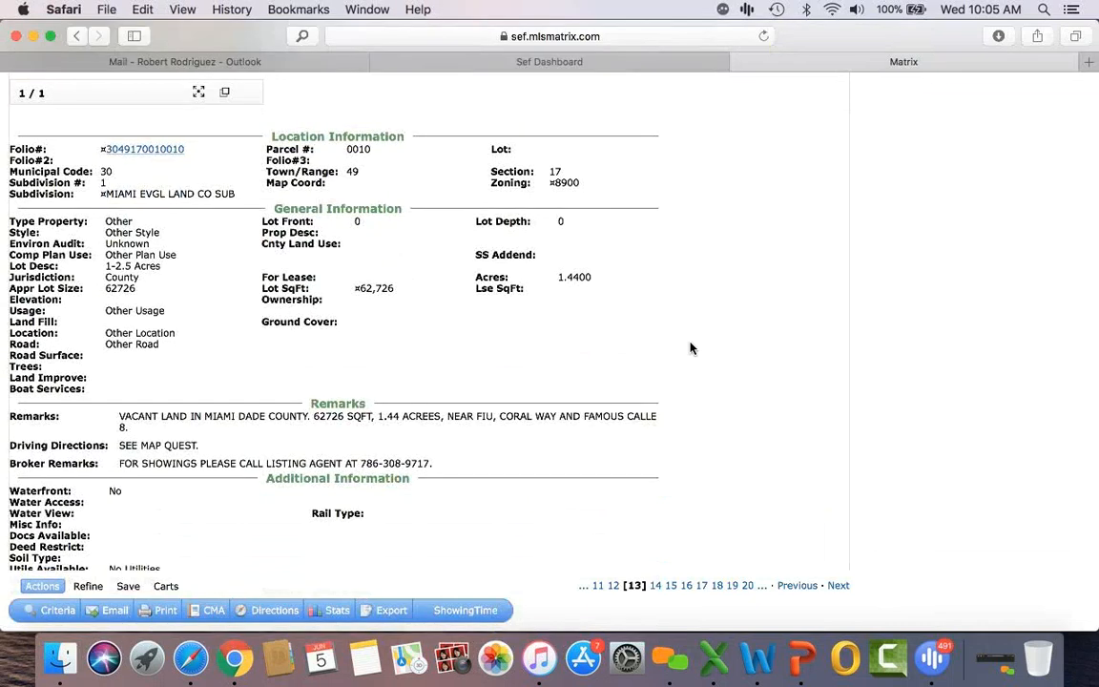
scroll(691, 348, "down", 2)
scroll(692, 348, "up", 8)
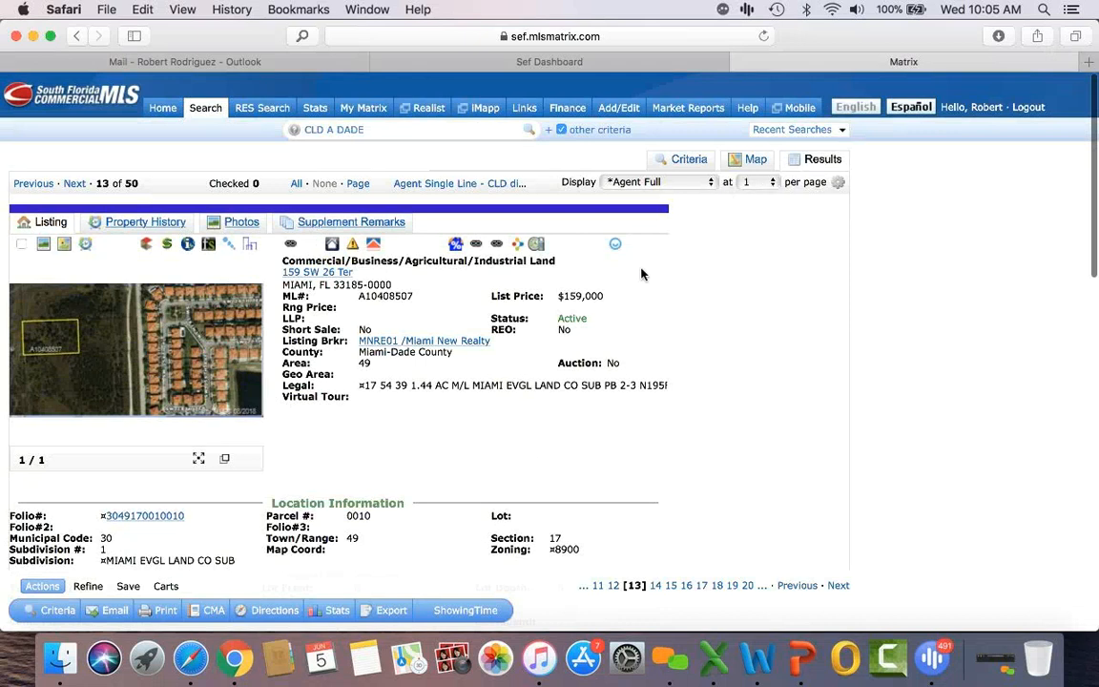
mouse_move(200, 108)
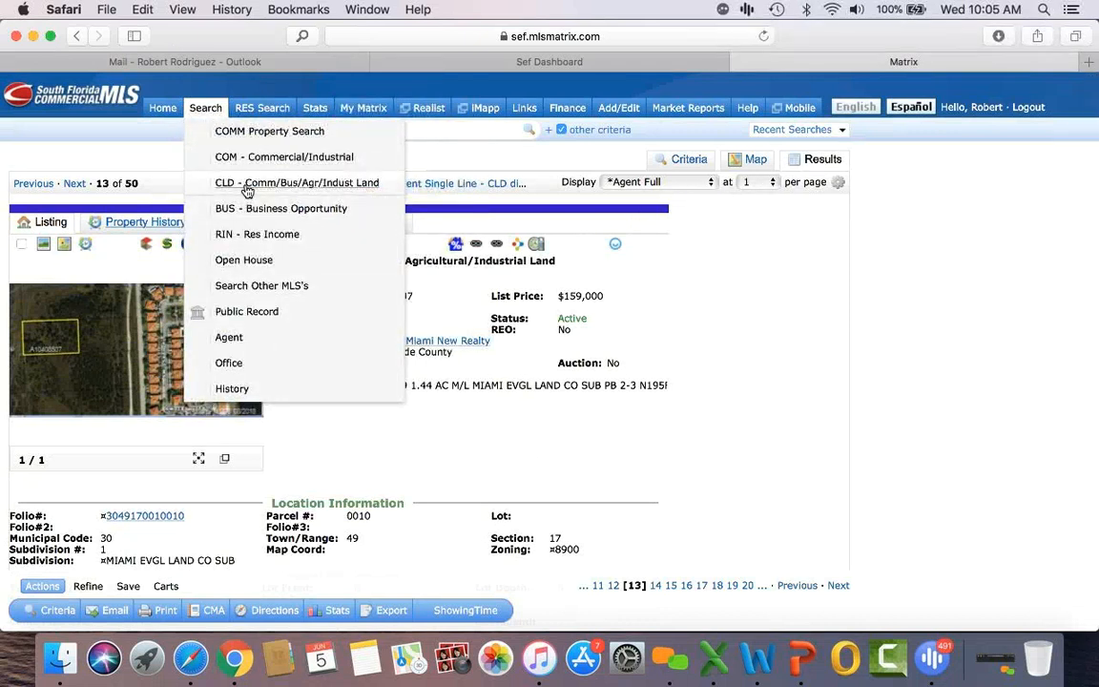
Step: Start a Commercial/Industrial property search limited to Lease transactions
left_click(276, 160)
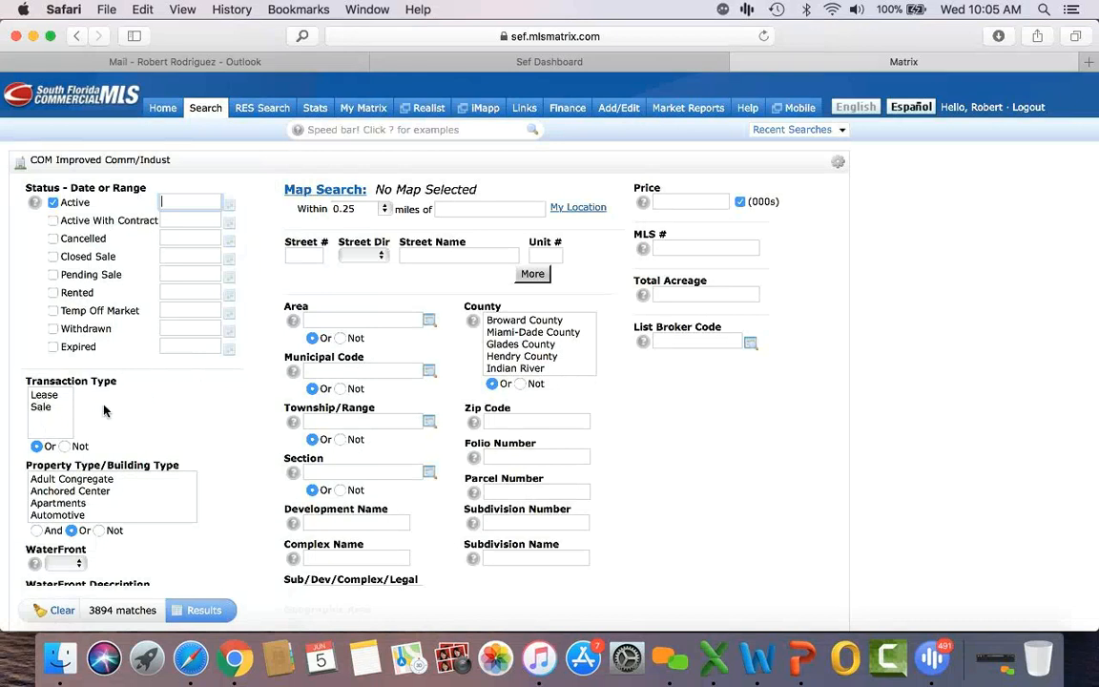
left_click(46, 395)
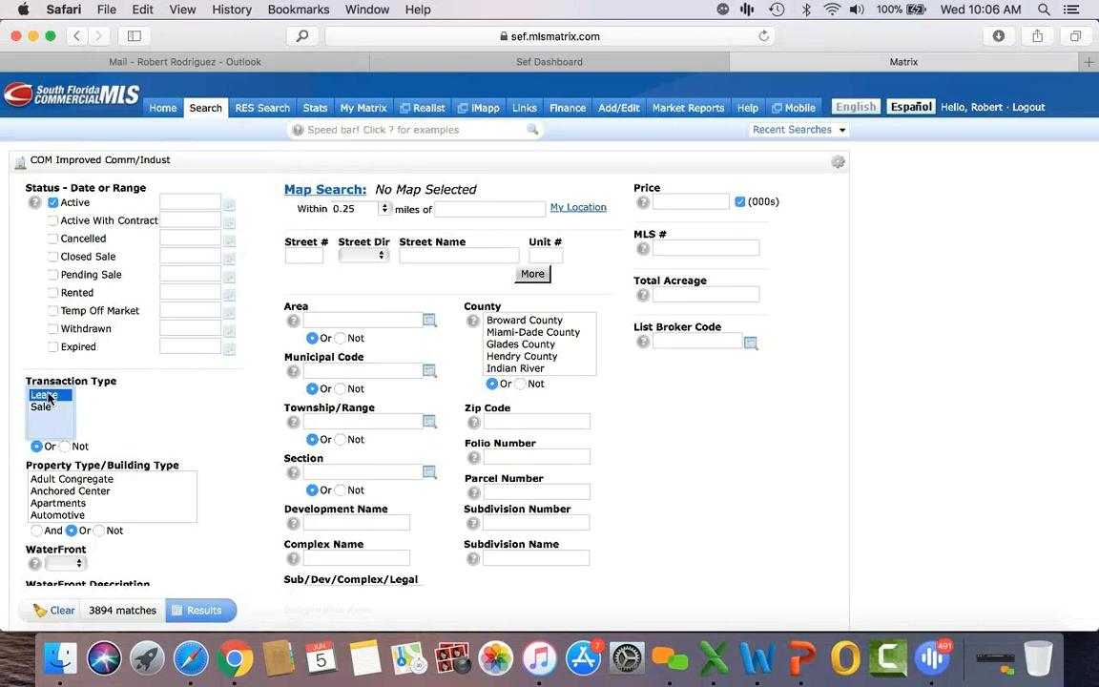
left_click(45, 407)
left_click(49, 399)
Step: Select Warehouse Space and Miami-Dade County, then list the 77 matching properties
scroll(145, 406, "down", 2)
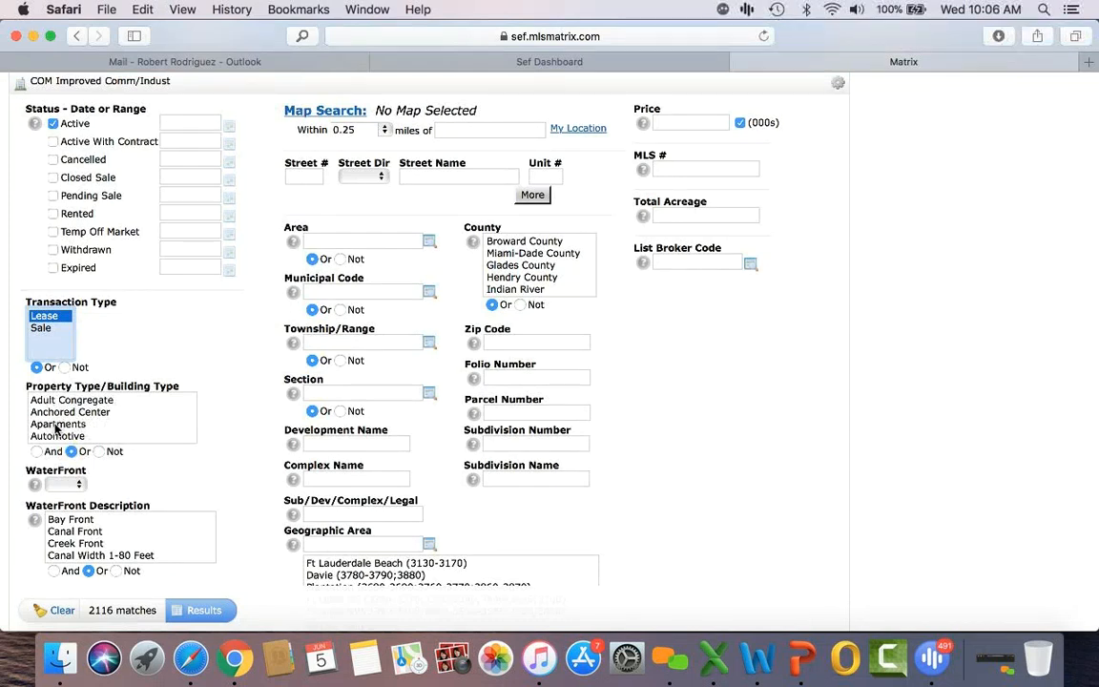
scroll(55, 428, "down", 1)
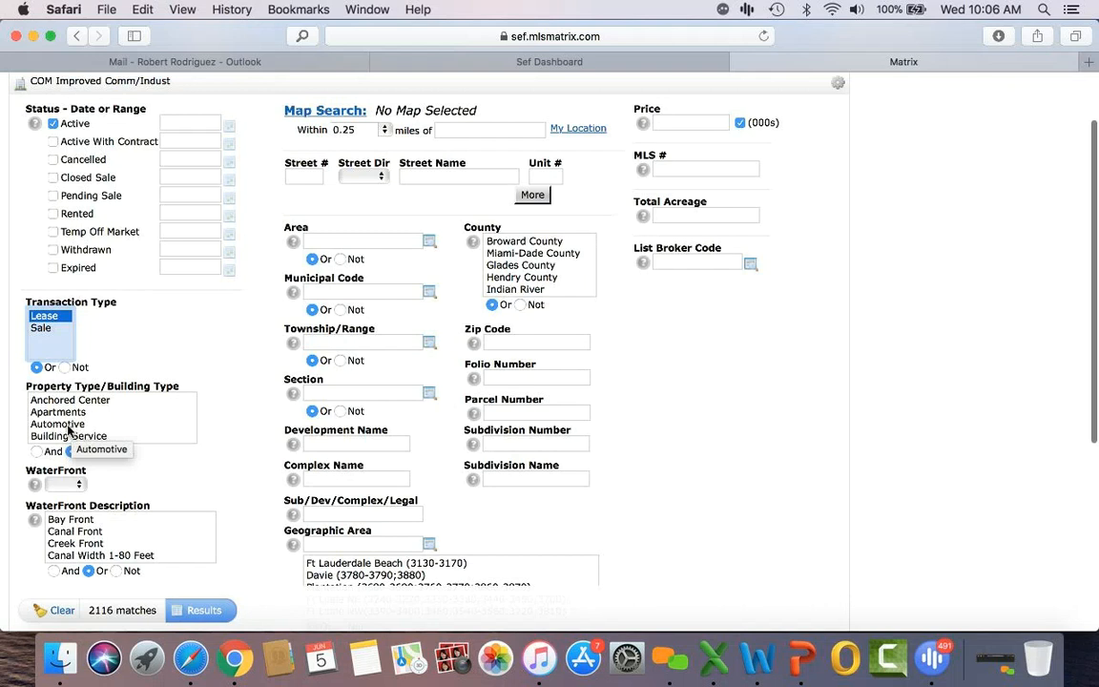
scroll(68, 431, "down", 2)
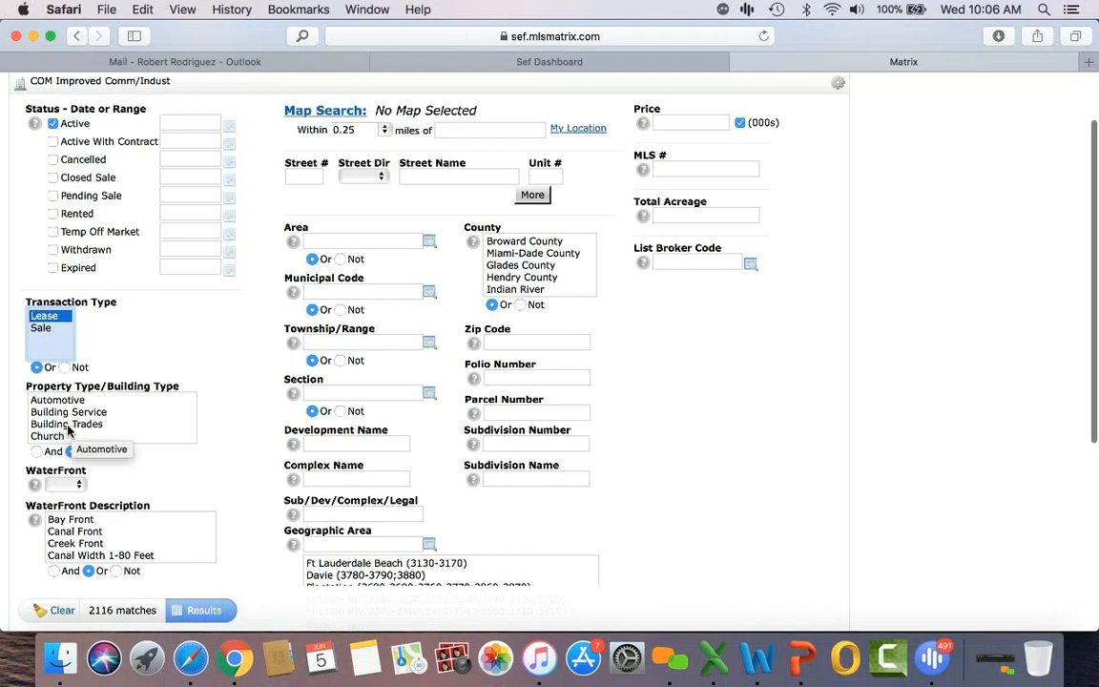
scroll(67, 431, "down", 1)
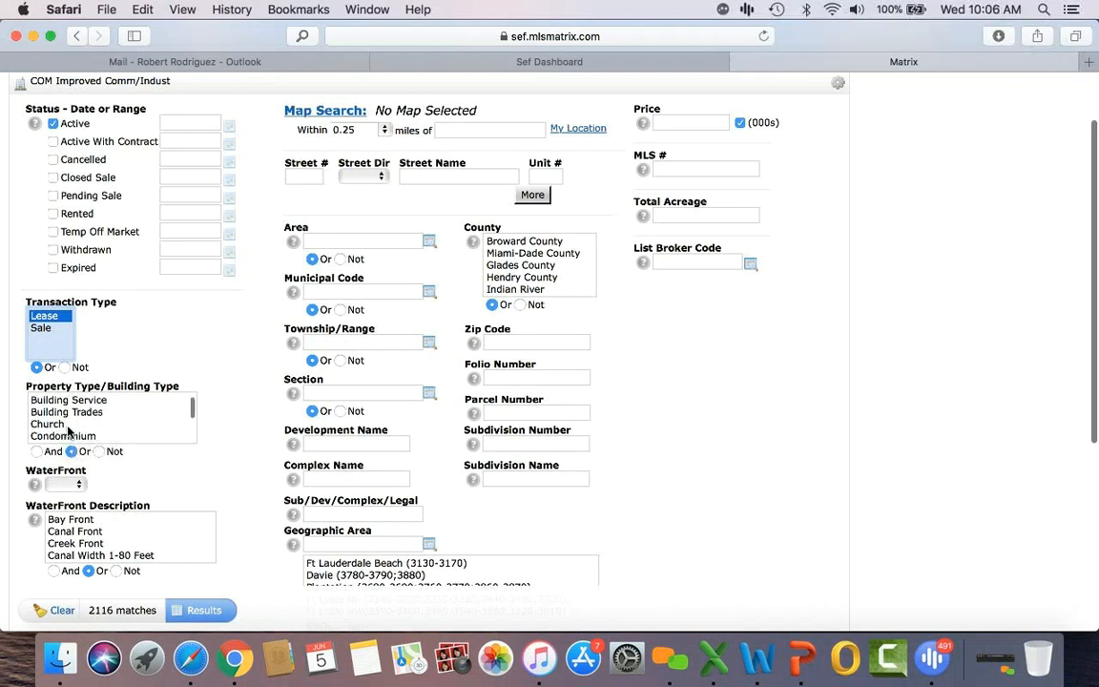
scroll(68, 431, "down", 2)
scroll(68, 427, "down", 2)
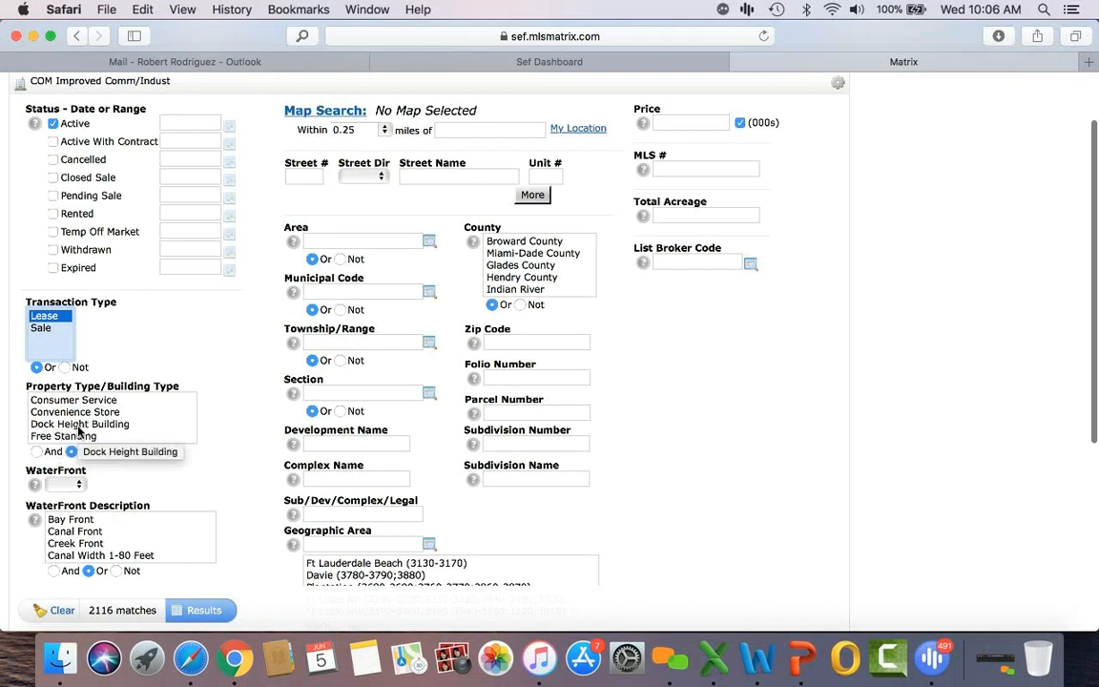
scroll(78, 430, "down", 1)
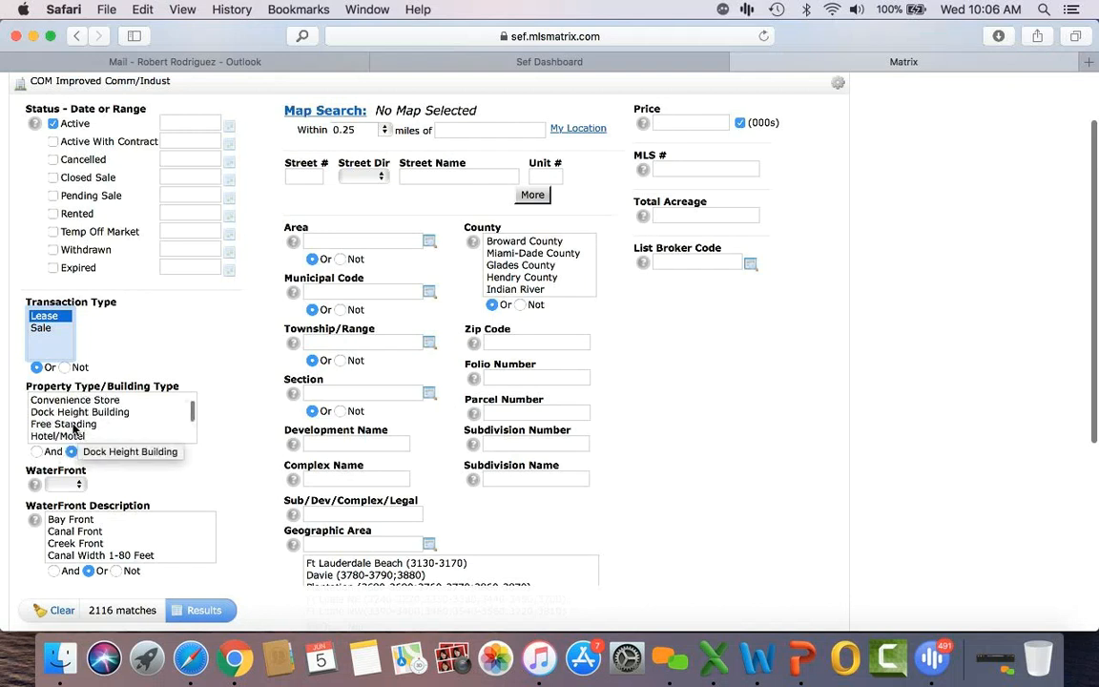
scroll(75, 428, "down", 1)
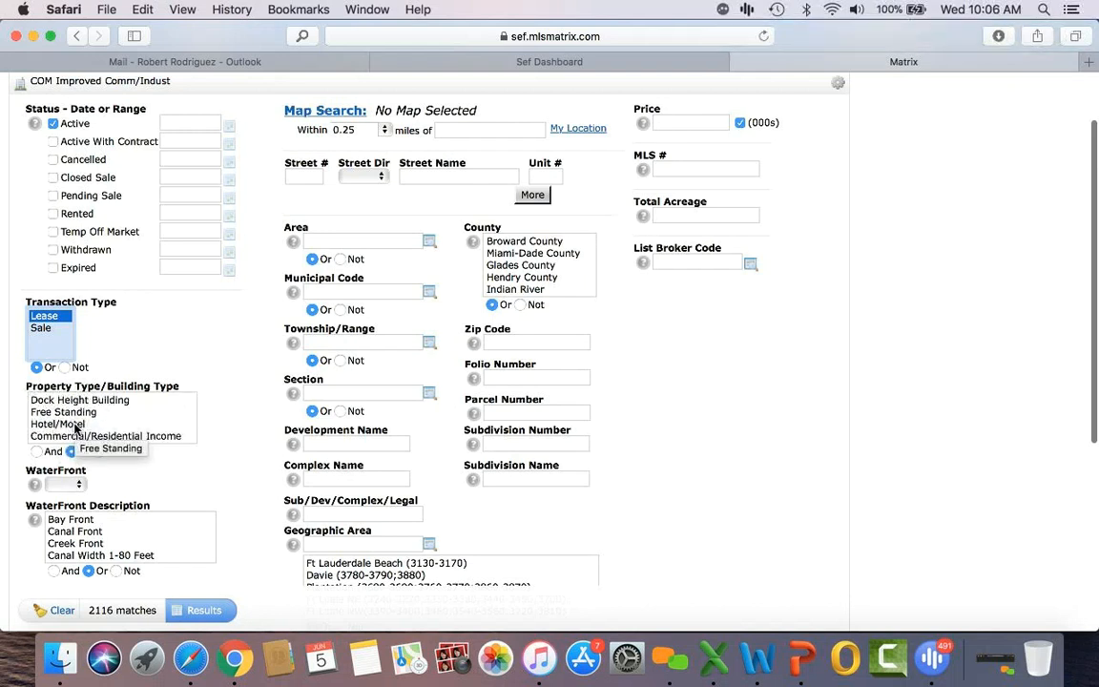
scroll(75, 428, "down", 2)
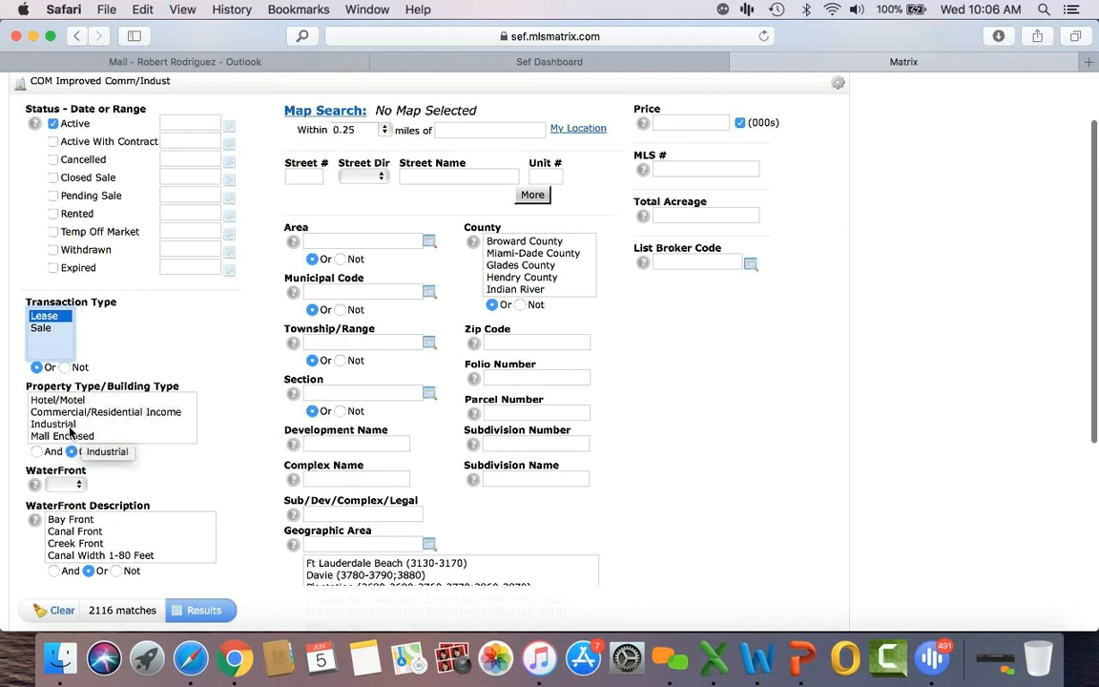
scroll(76, 426, "down", 1)
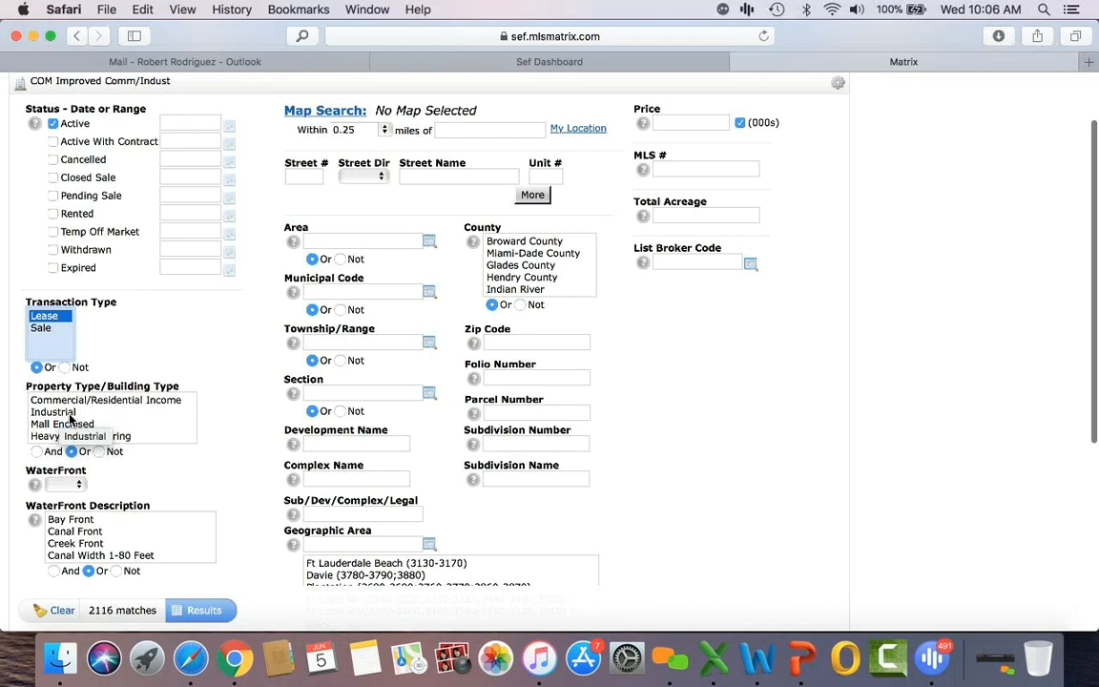
scroll(70, 418, "down", 1)
scroll(70, 419, "down", 1)
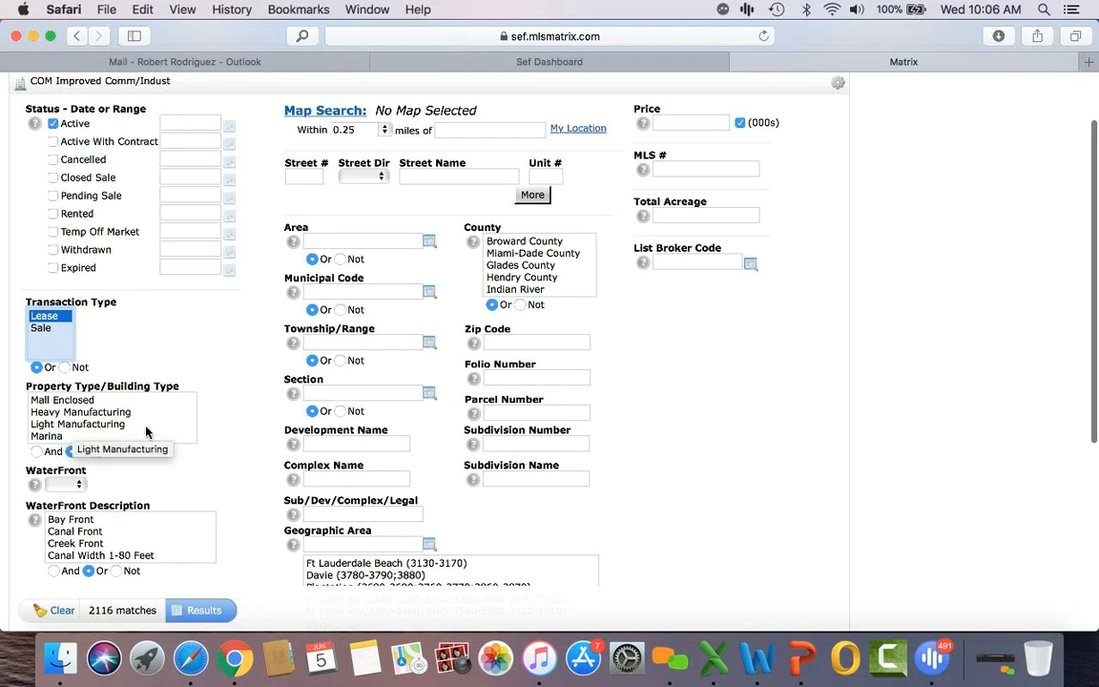
scroll(146, 432, "down", 3)
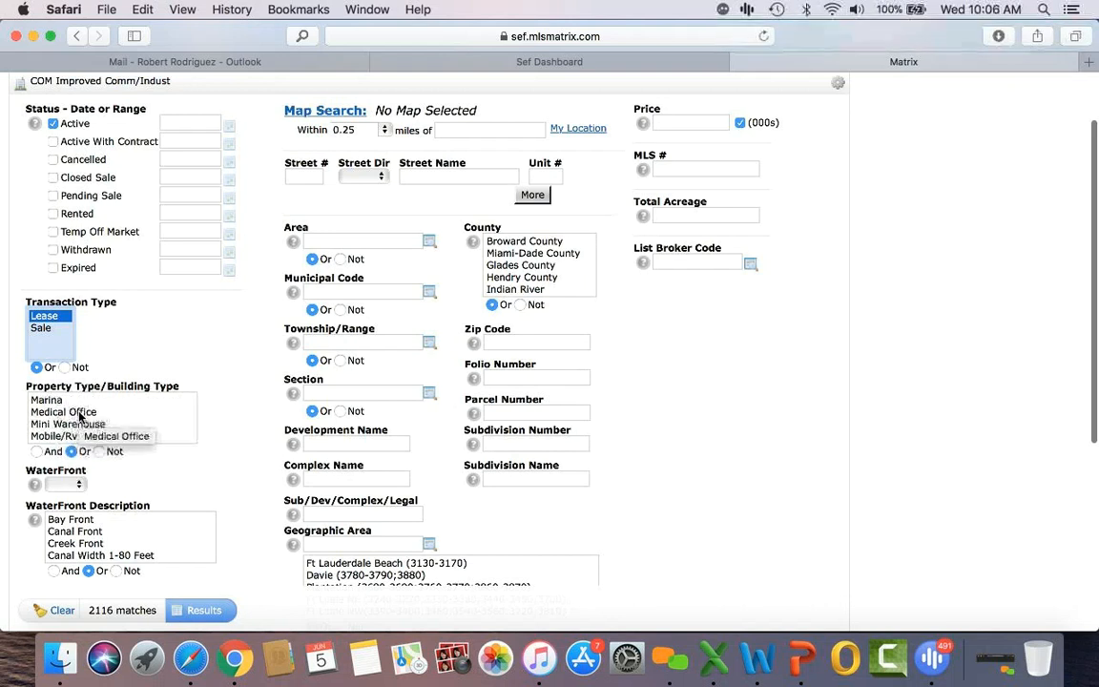
scroll(124, 427, "down", 2)
scroll(124, 426, "down", 3)
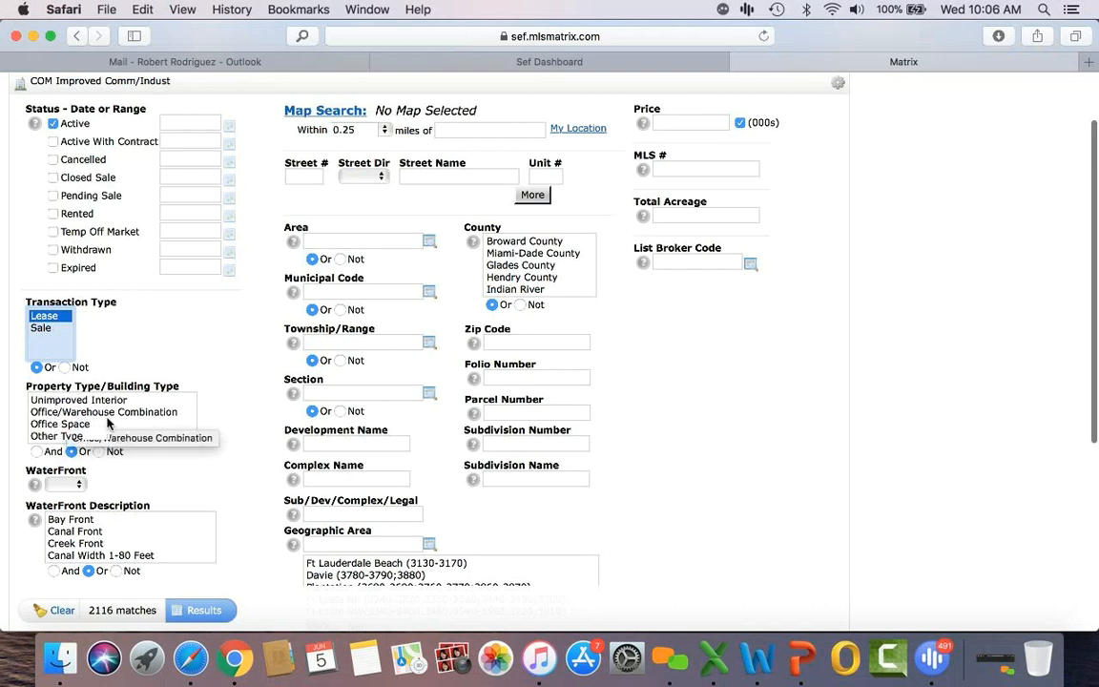
scroll(98, 437, "down", 2)
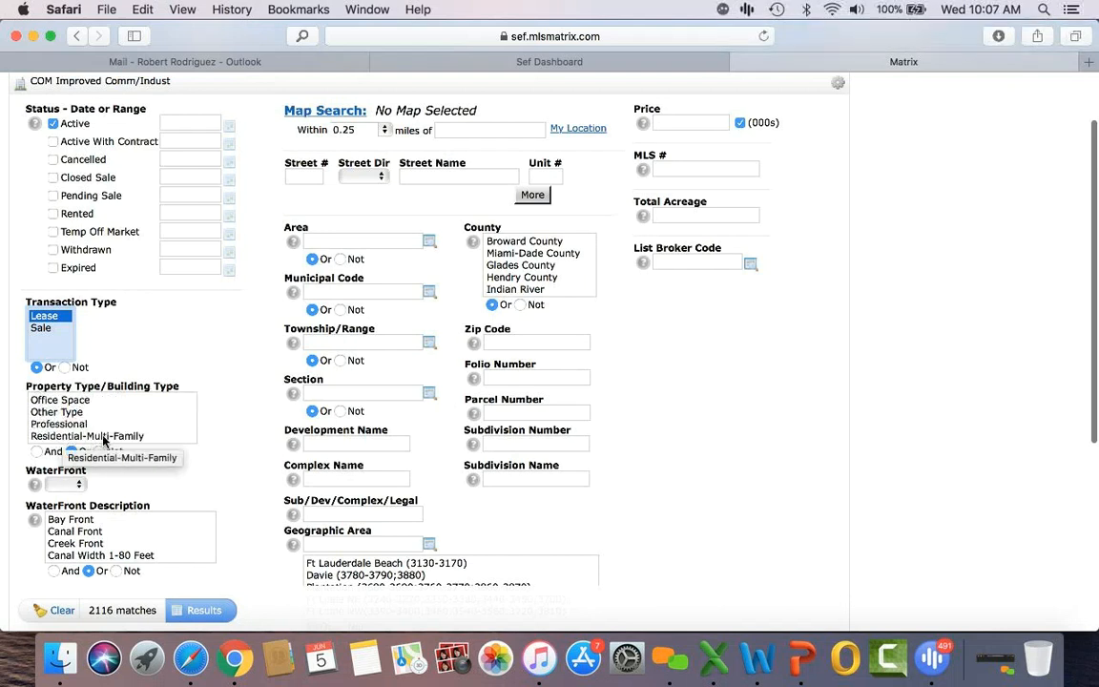
scroll(103, 440, "down", 2)
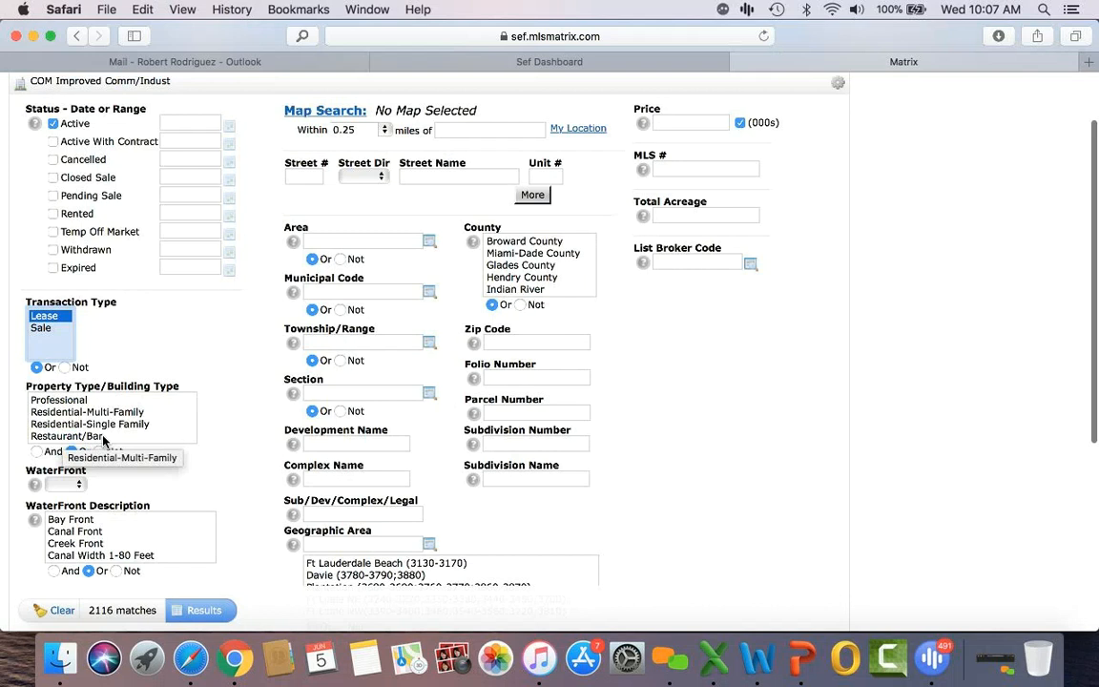
scroll(103, 439, "down", 1)
scroll(103, 440, "down", 1)
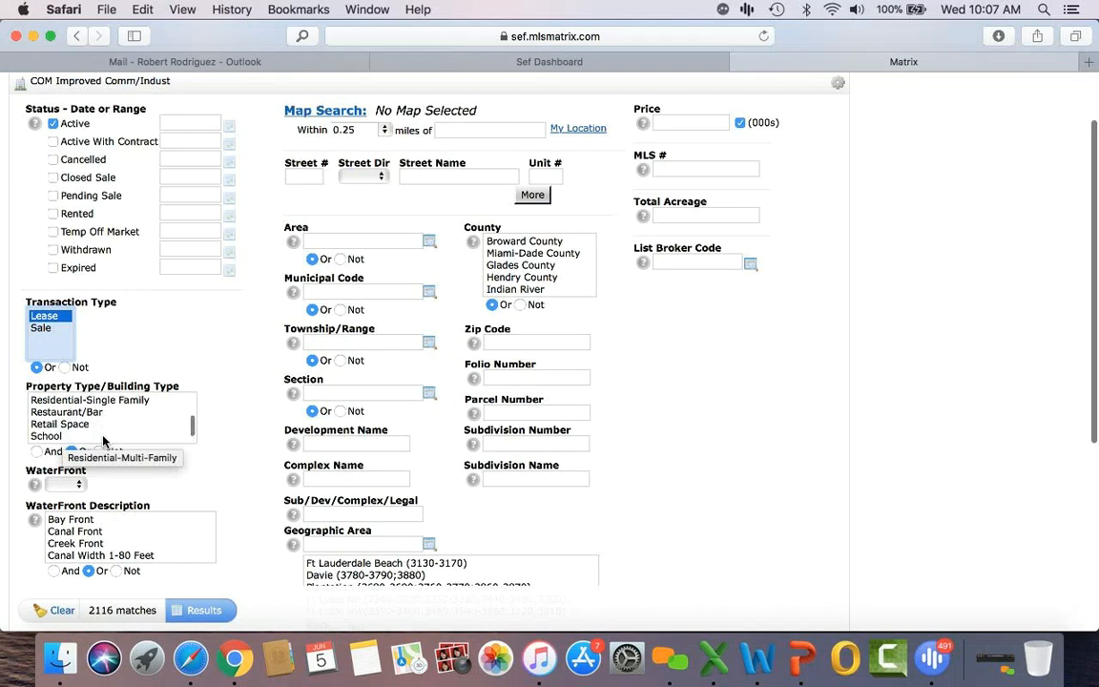
scroll(95, 434, "down", 2)
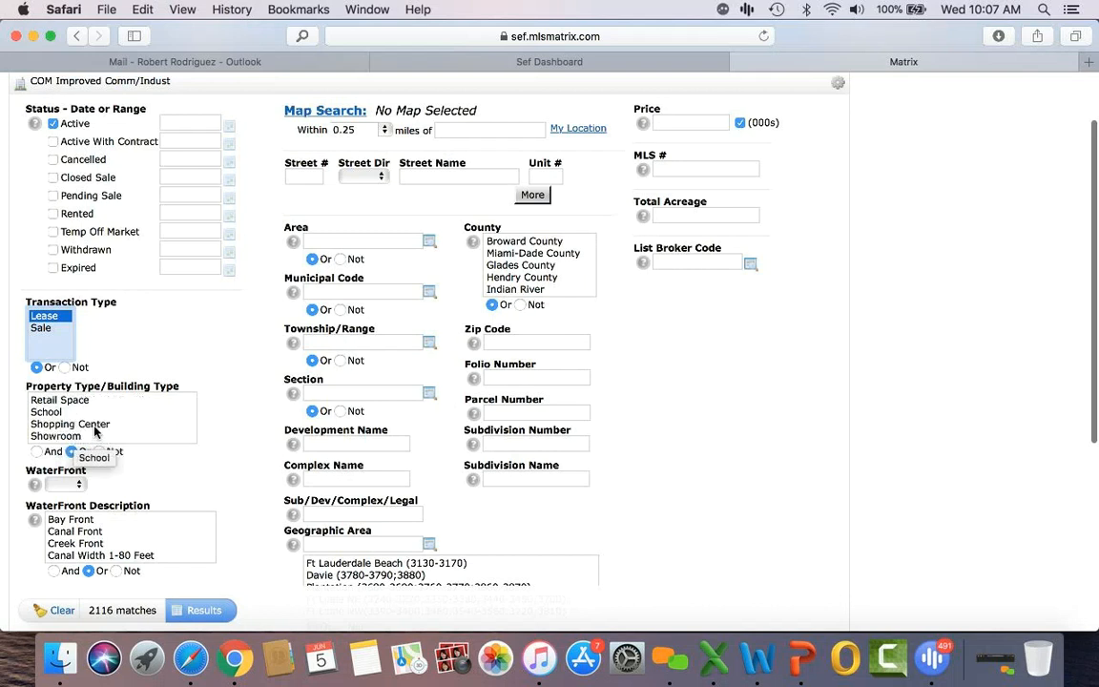
scroll(95, 432, "down", 3)
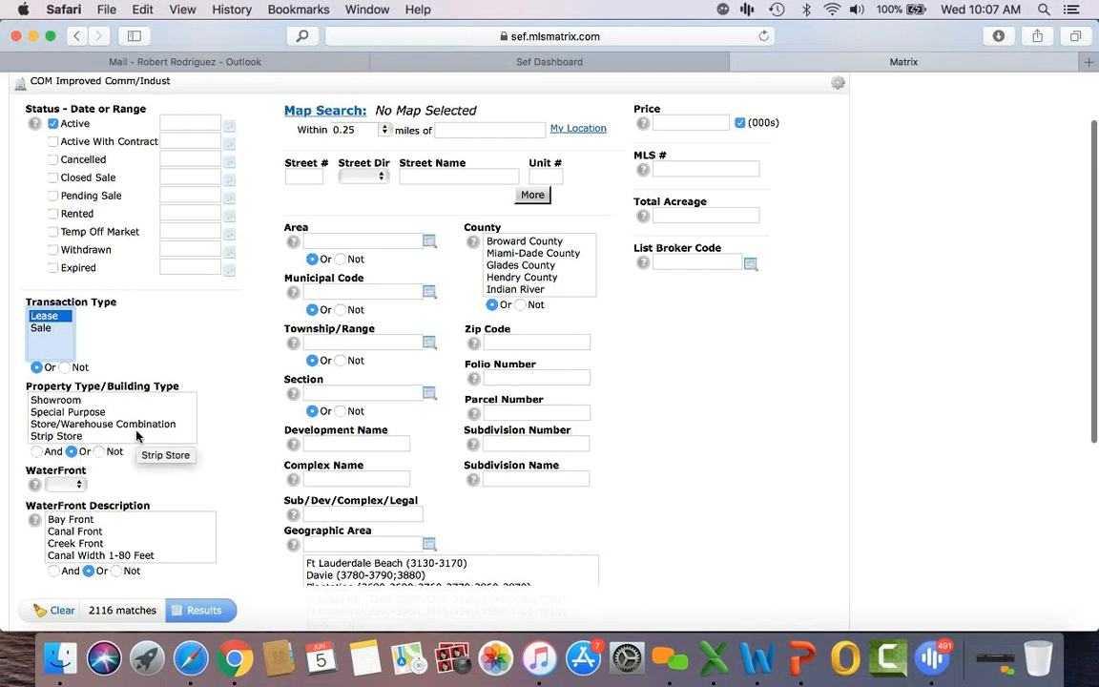
scroll(136, 435, "down", 2)
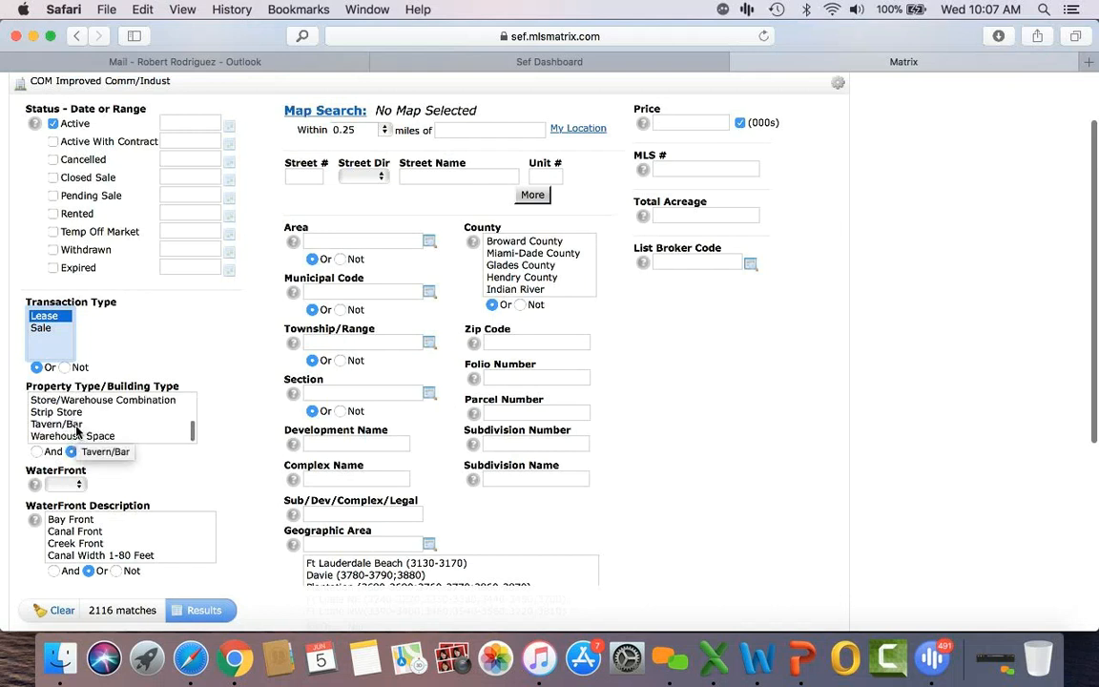
scroll(88, 431, "down", 1)
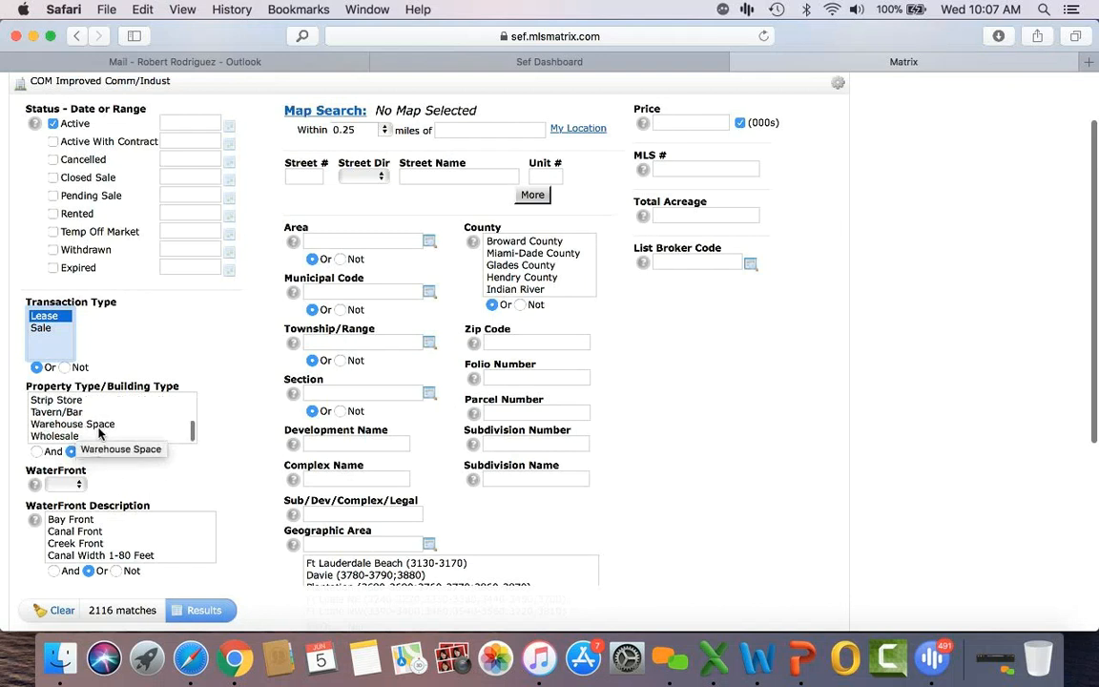
left_click(99, 425)
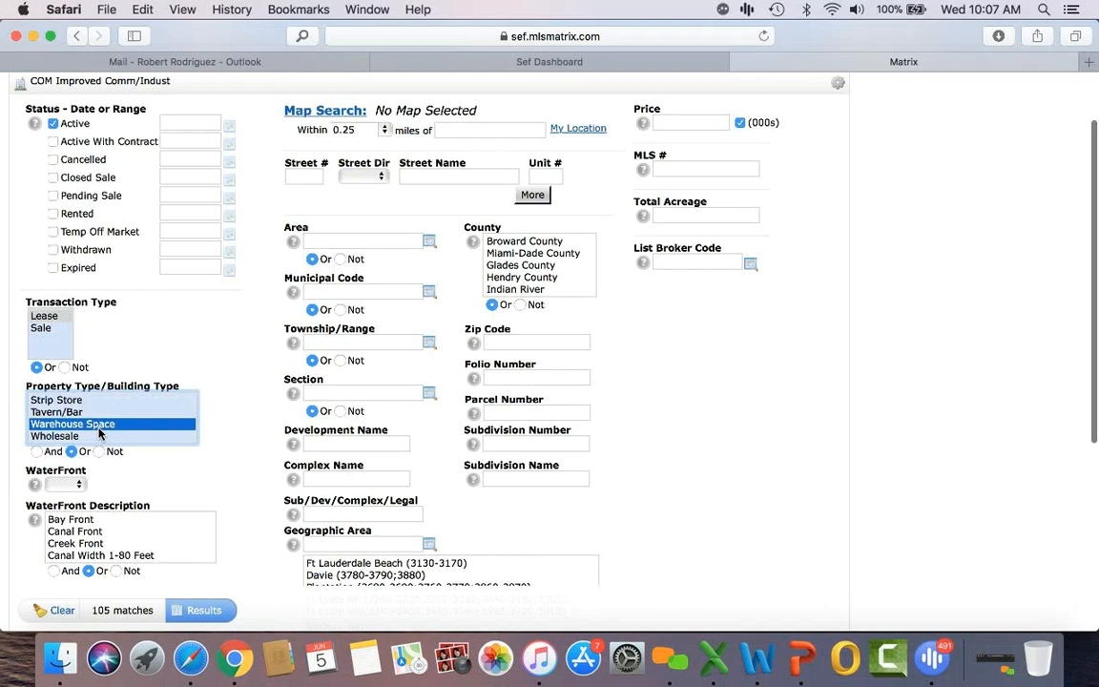
left_click(558, 253)
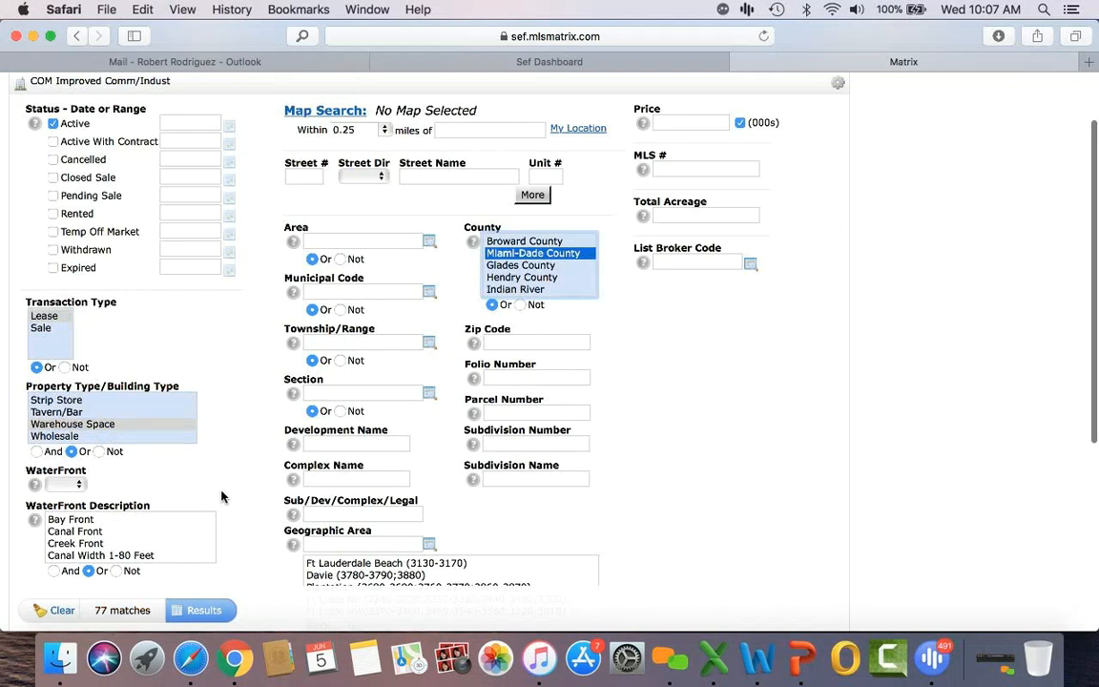
left_click(203, 611)
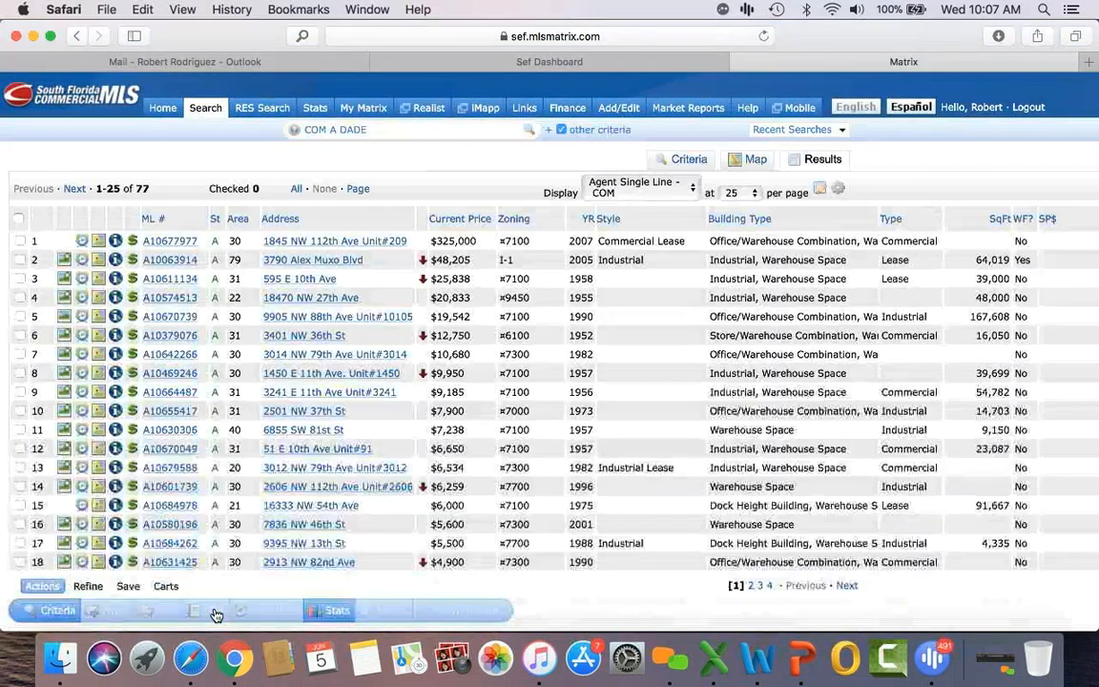
Step: Sort the 77 warehouse results by Current Price ascending, starting at $8
left_click(462, 222)
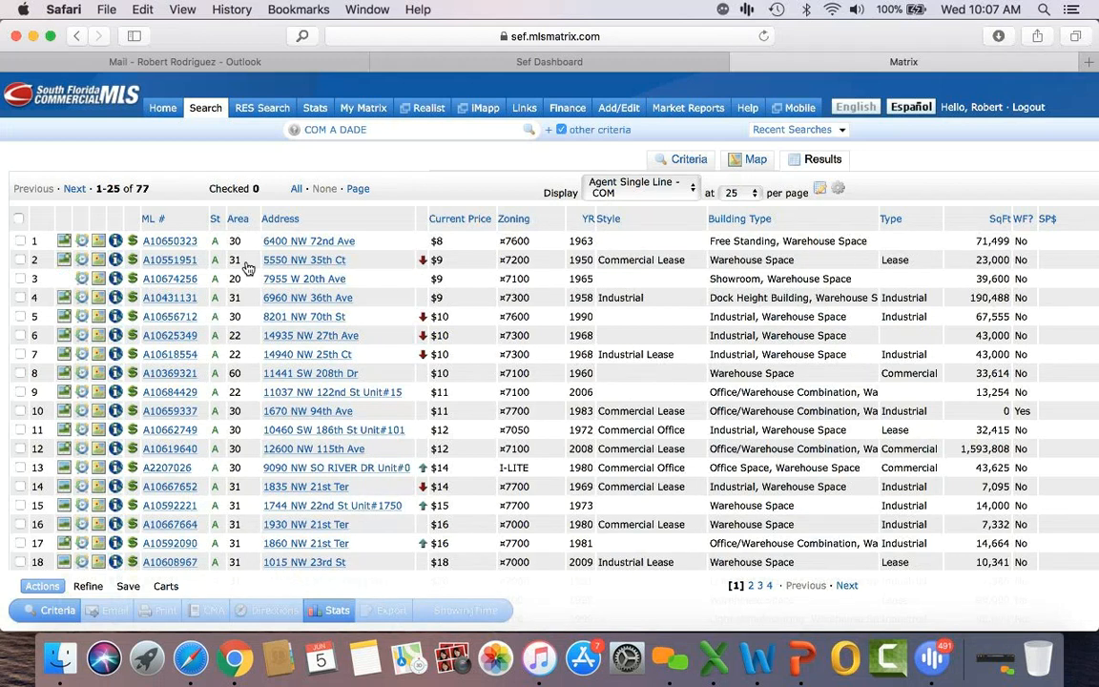
Step: Open ML# A10650323, the $8 44,455 sq ft warehouse lease, and read its details and remarks
left_click(170, 241)
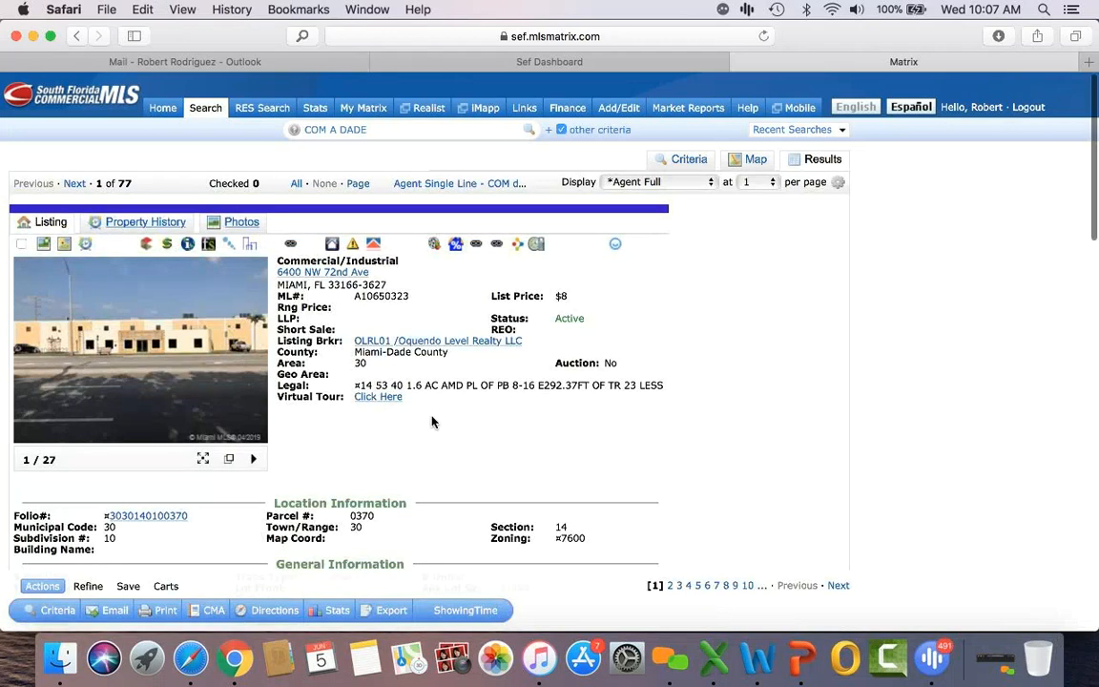
scroll(431, 421, "down", 10)
scroll(431, 421, "down", 2)
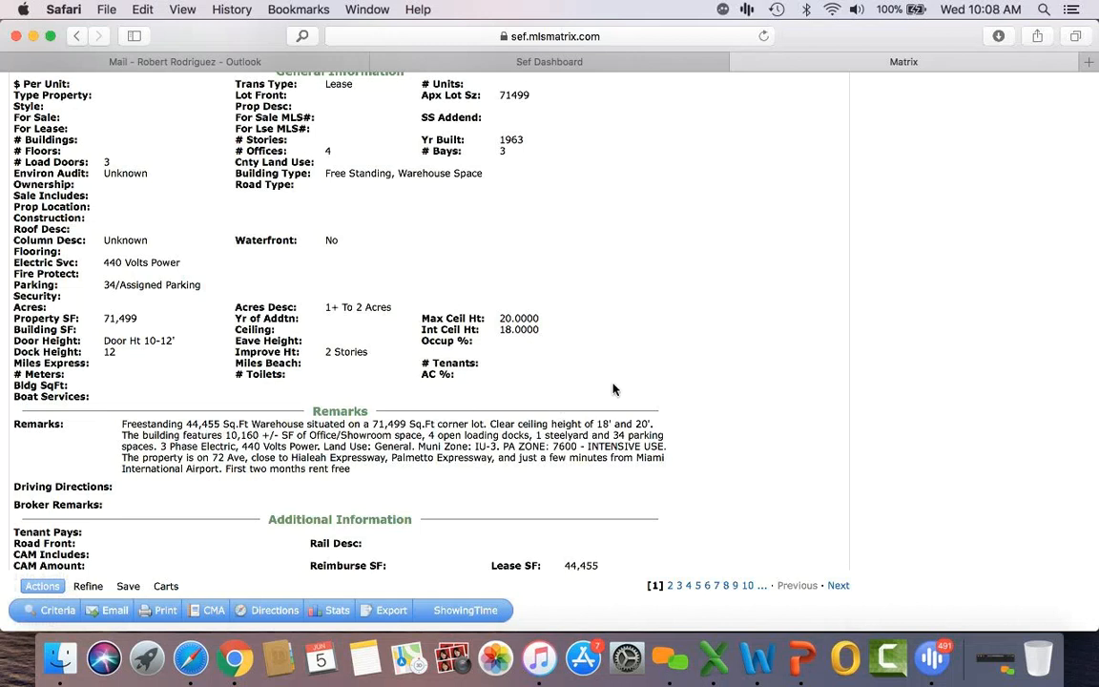
scroll(614, 390, "up", 10)
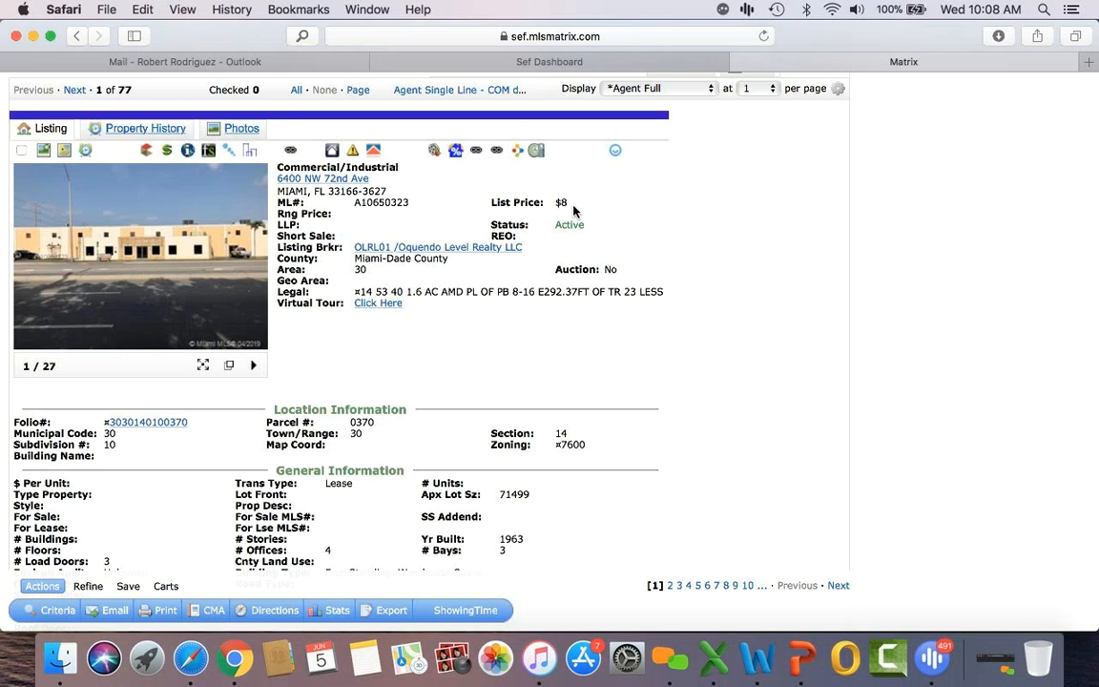
scroll(573, 210, "up", 3)
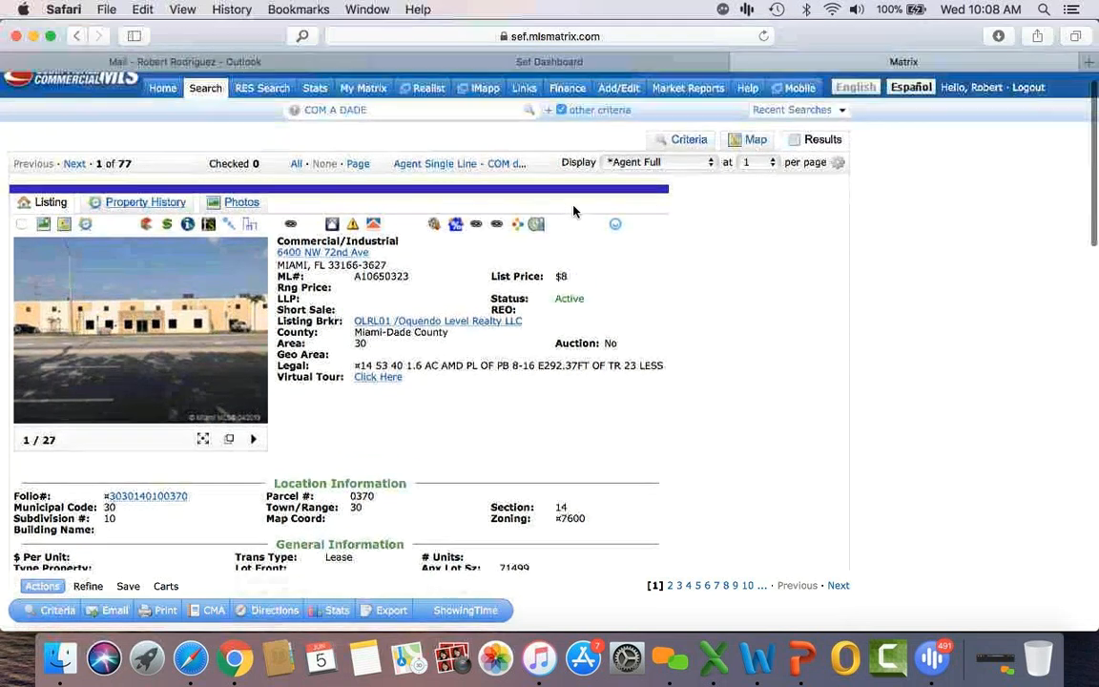
scroll(573, 210, "up", 1)
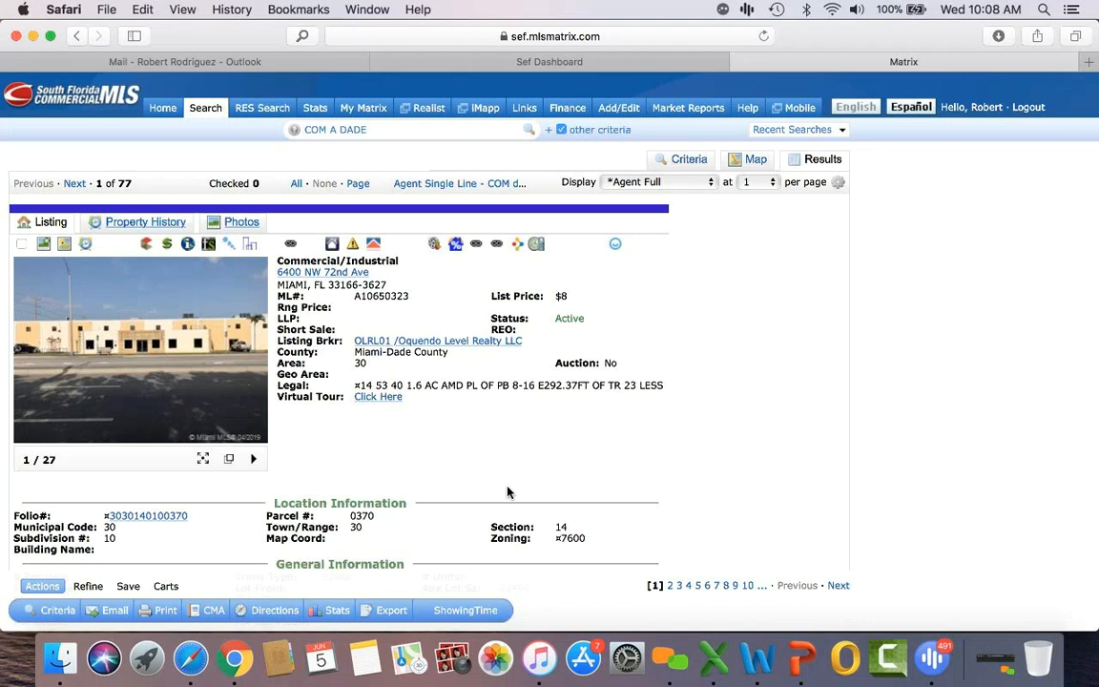
scroll(507, 491, "down", 2)
scroll(507, 488, "up", 2)
scroll(463, 446, "down", 10)
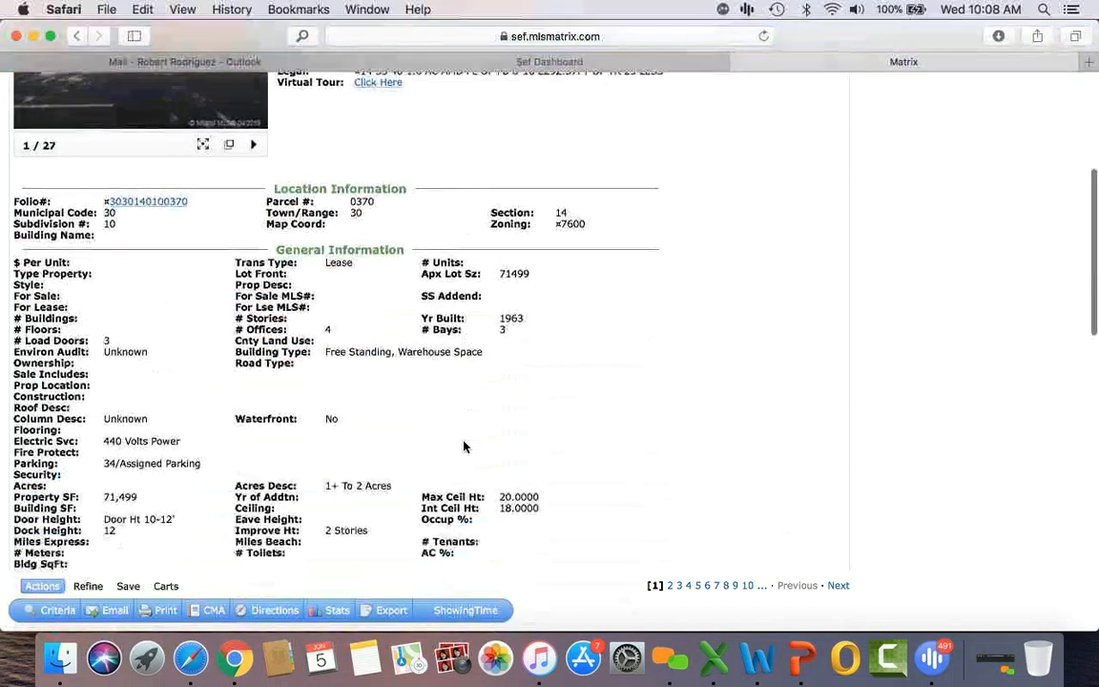
scroll(464, 447, "down", 5)
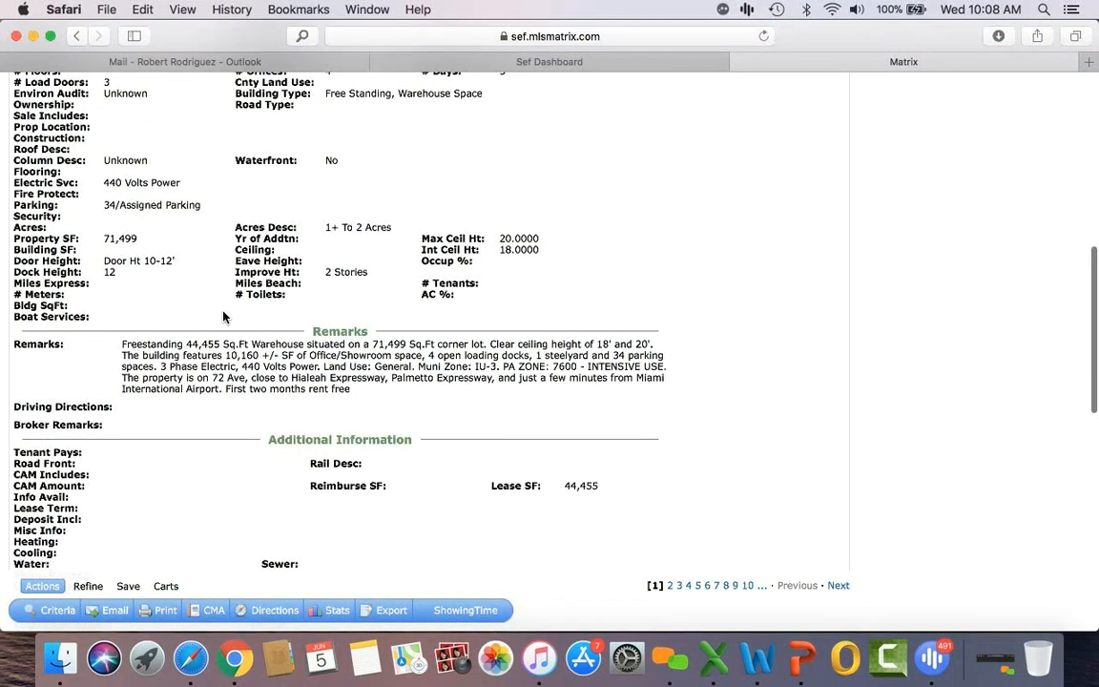
scroll(223, 317, "up", 15)
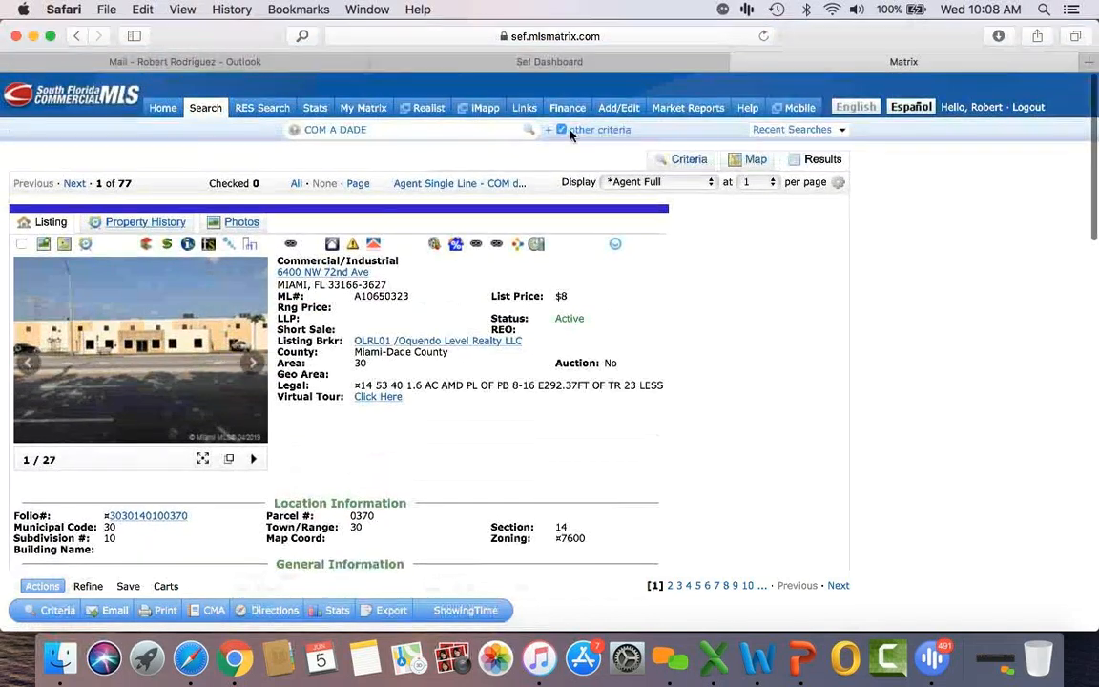
Step: Back in the search criteria, change the property type to Office Space
left_click(672, 160)
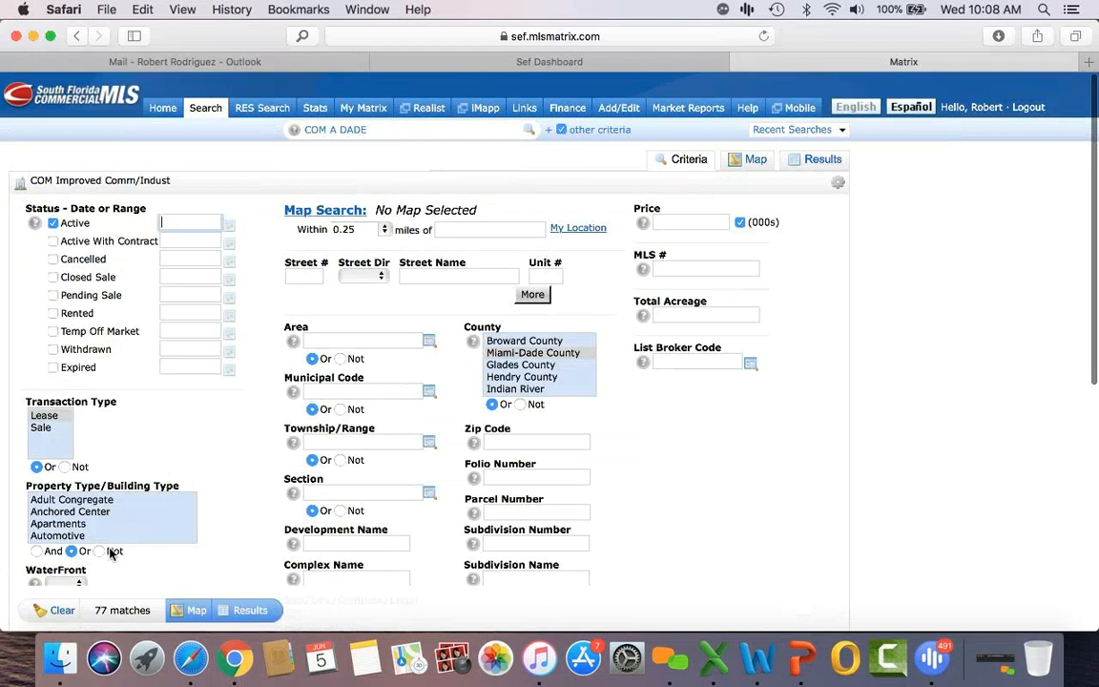
scroll(114, 531, "down", 10)
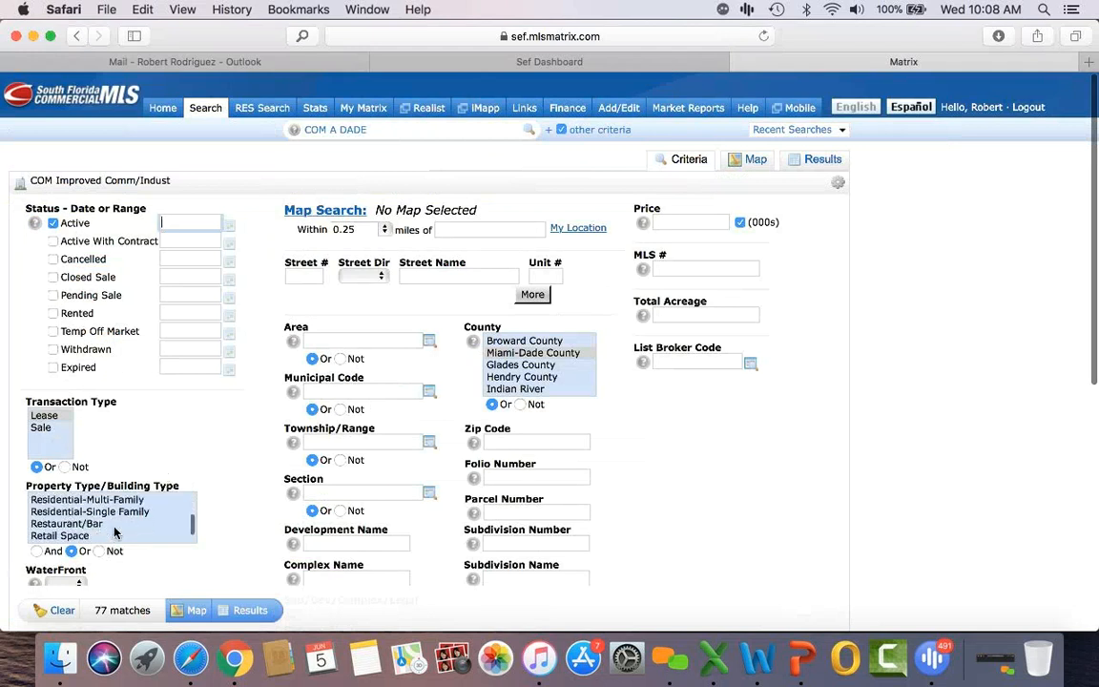
scroll(114, 530, "down", 3)
left_click(107, 524)
scroll(105, 530, "up", 6)
scroll(105, 528, "up", 2)
scroll(103, 527, "up", 3)
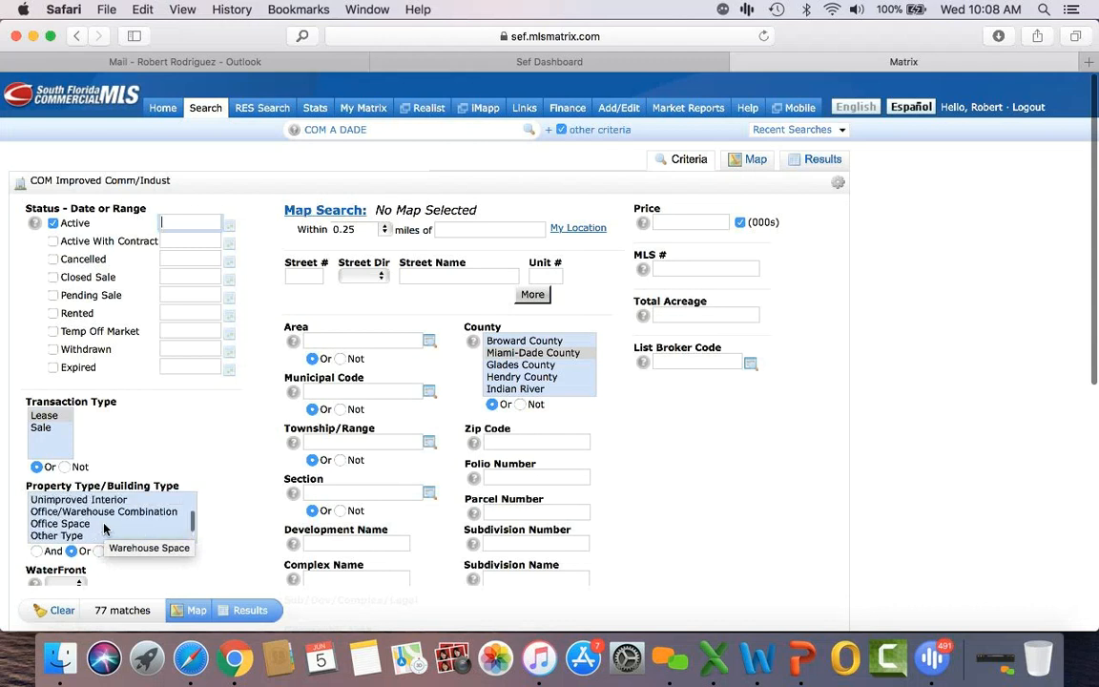
left_click(87, 524)
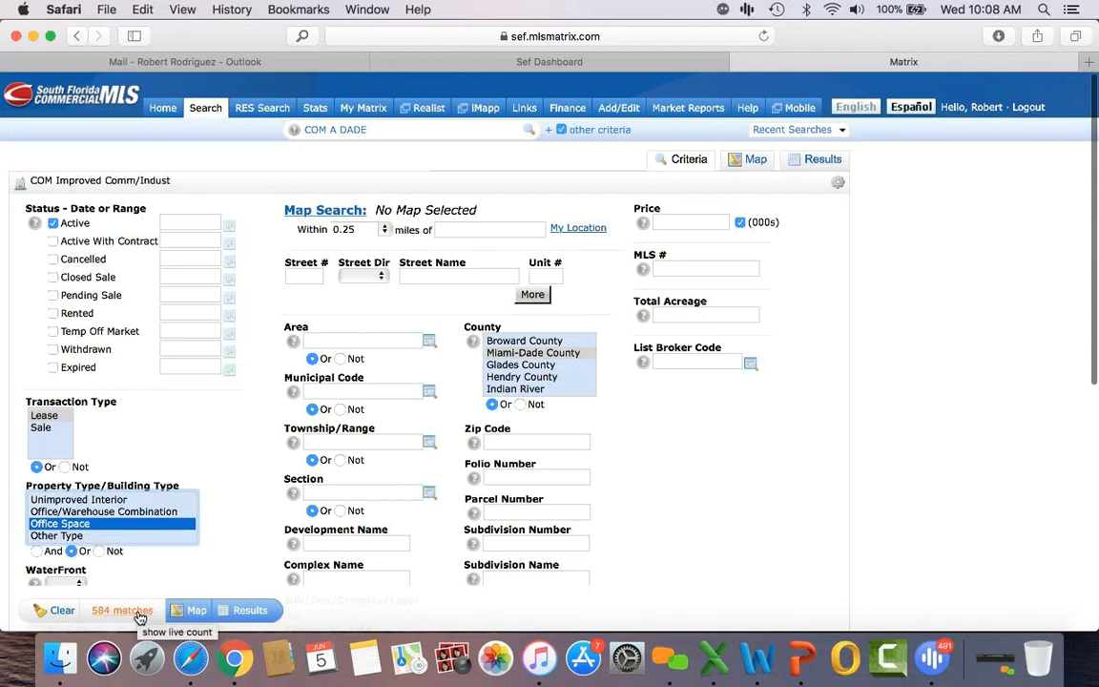
Step: Limit the city to Coral Gables and list the 61 matching lease results
scroll(622, 465, "down", 2)
scroll(621, 465, "down", 5)
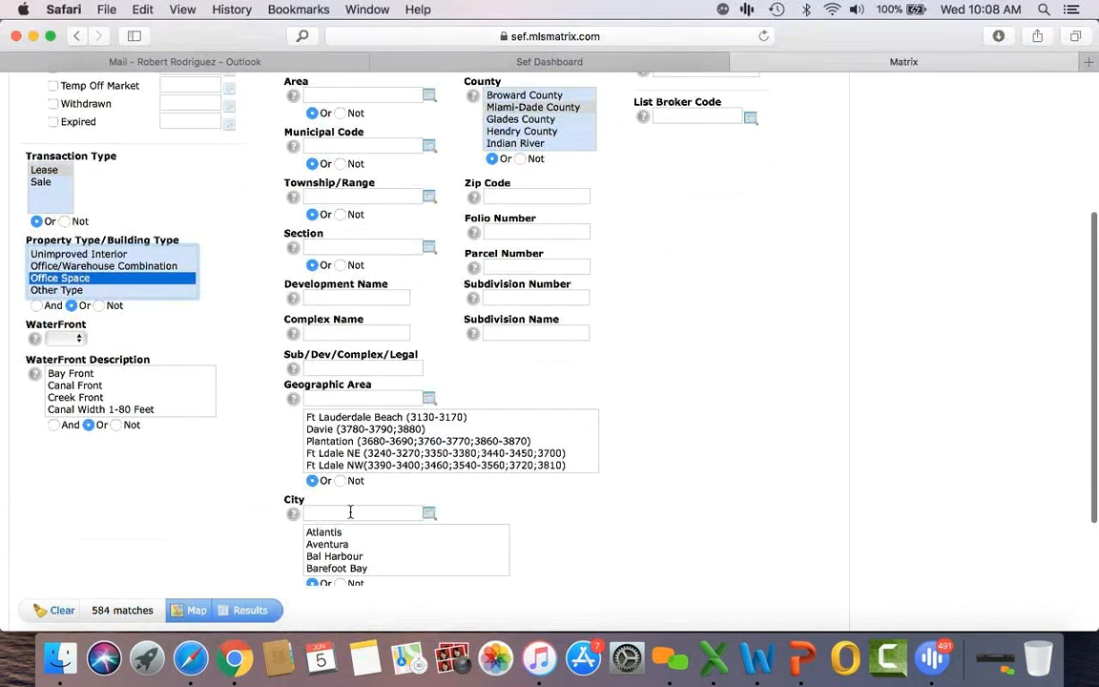
left_click(350, 512)
type("coral ga")
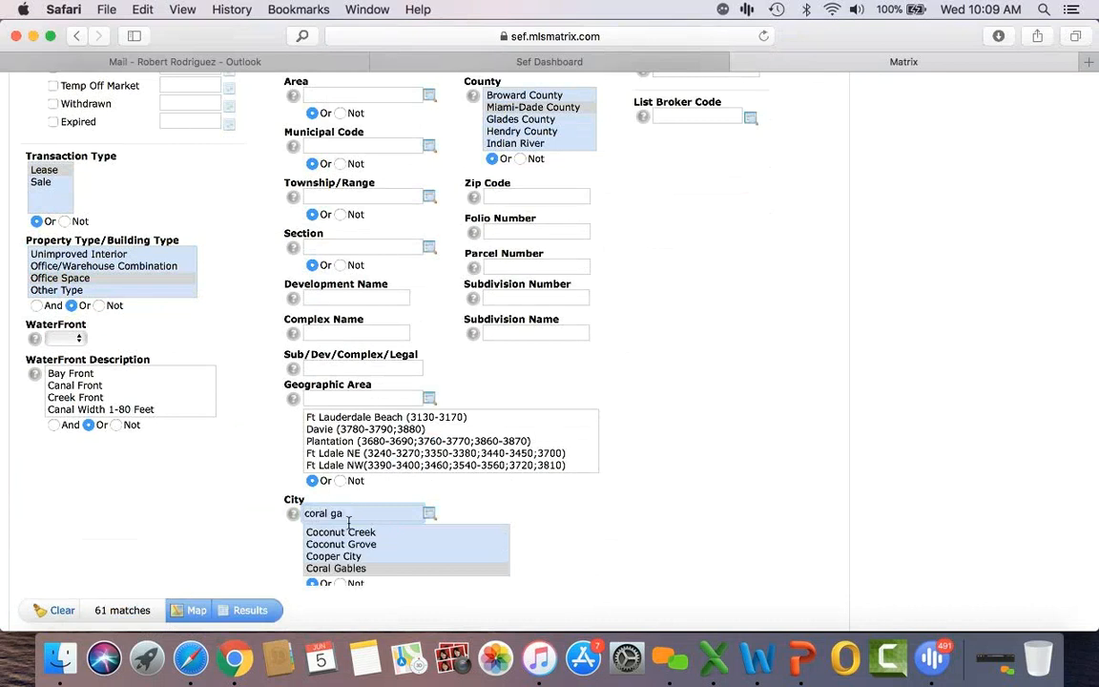
left_click(352, 567)
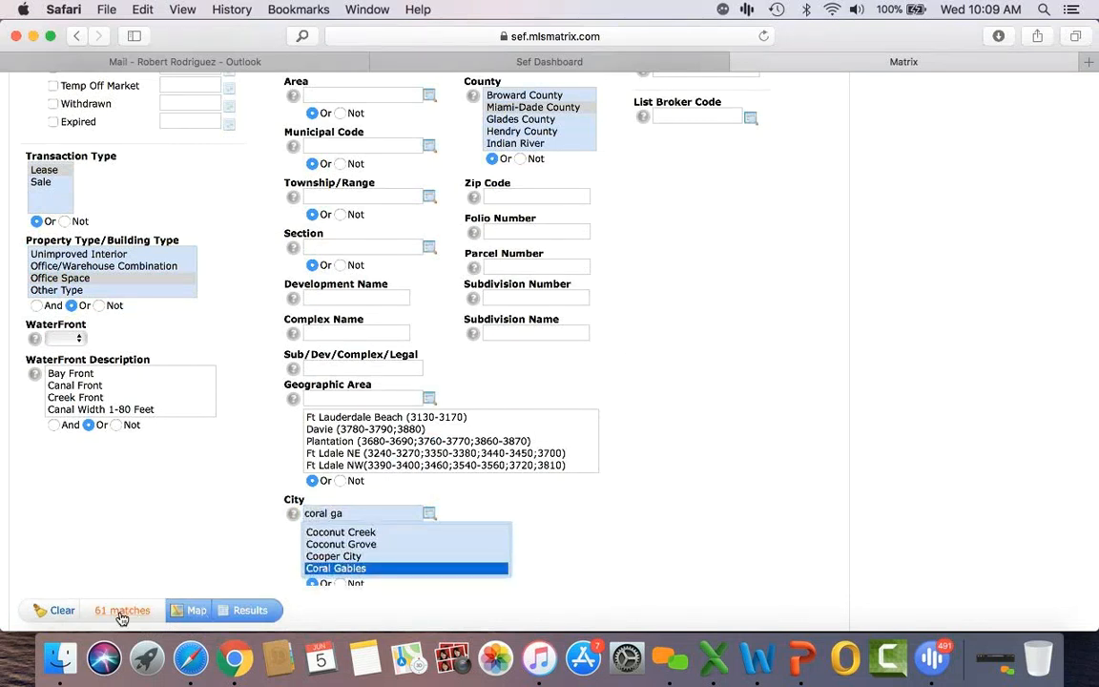
left_click(245, 614)
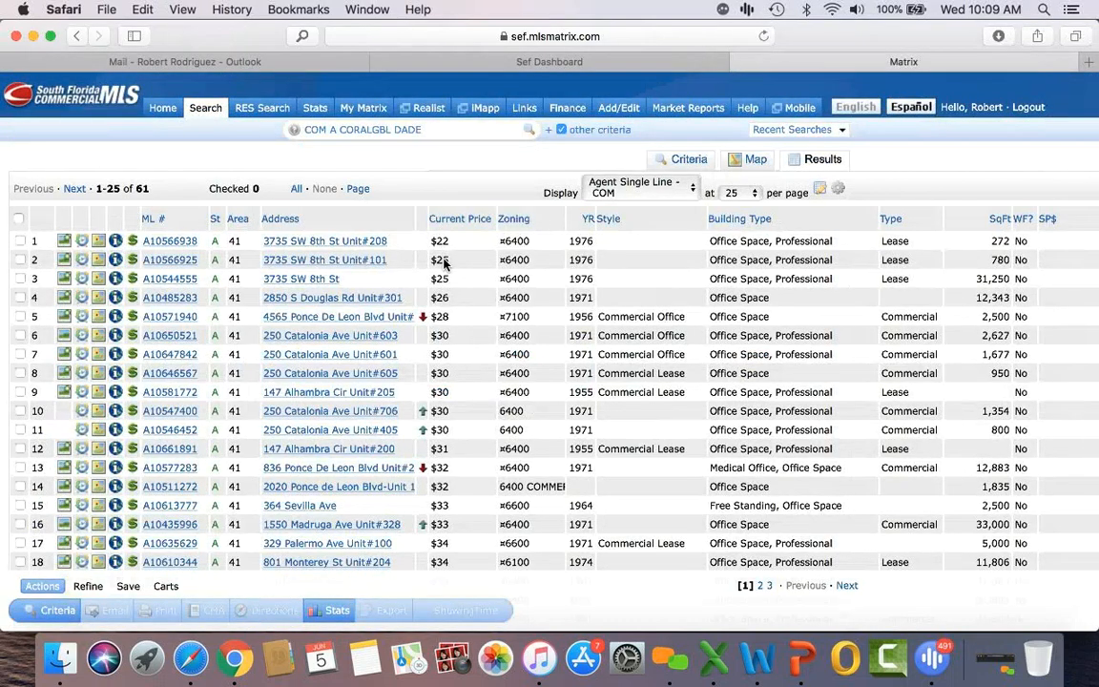
Step: Show 100 listings per page and scroll through all 61 Coral Gables office results
scroll(443, 461, "down", 1)
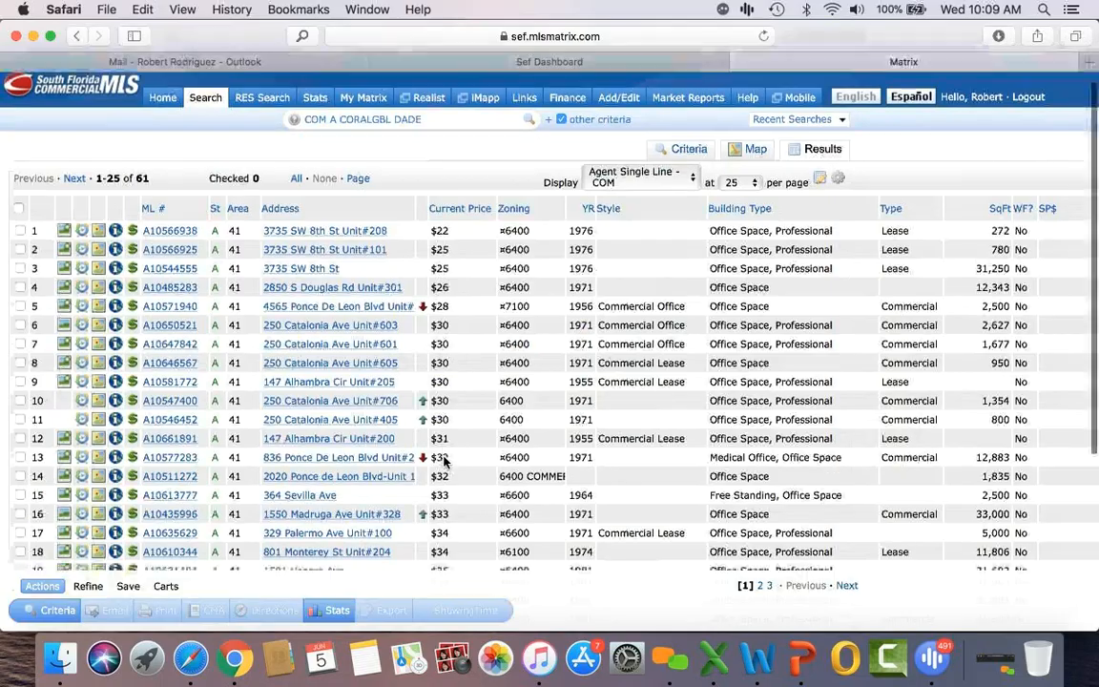
scroll(443, 459, "down", 5)
scroll(456, 272, "up", 5)
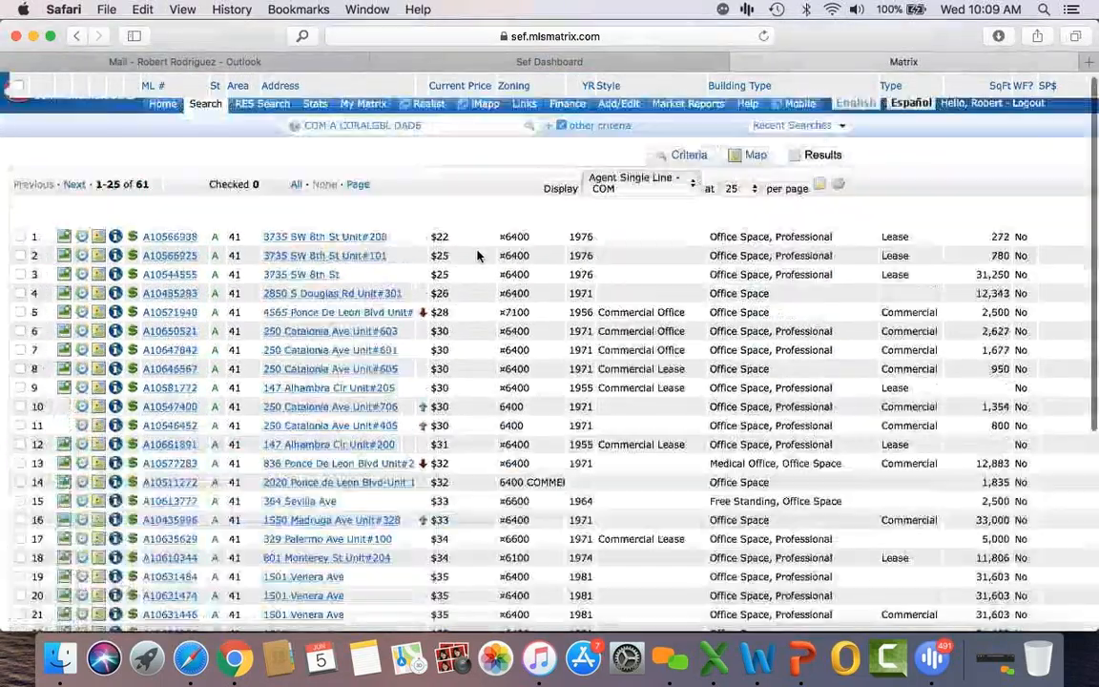
left_click(741, 192)
left_click(734, 230)
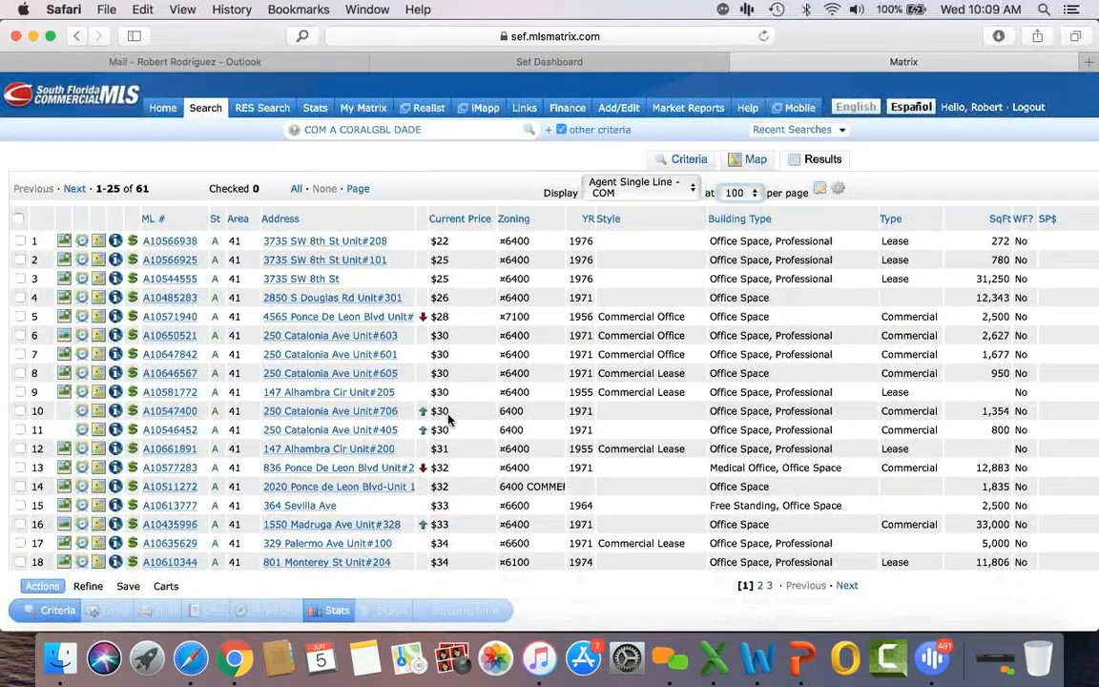
scroll(420, 420, "down", 15)
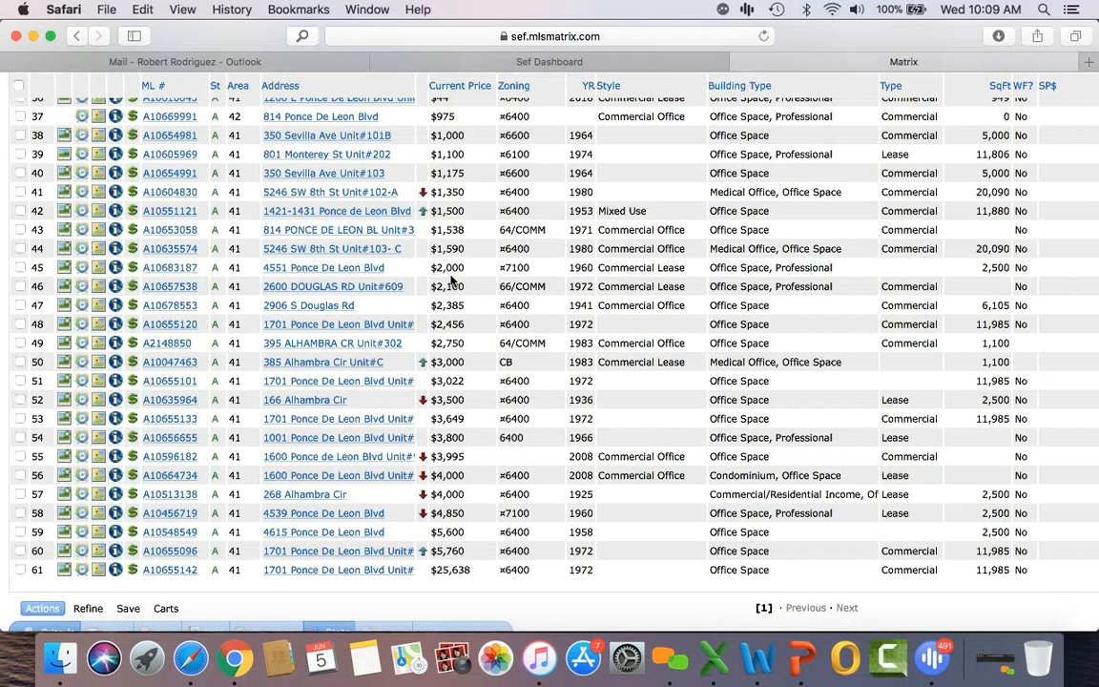
scroll(453, 282, "down", 5)
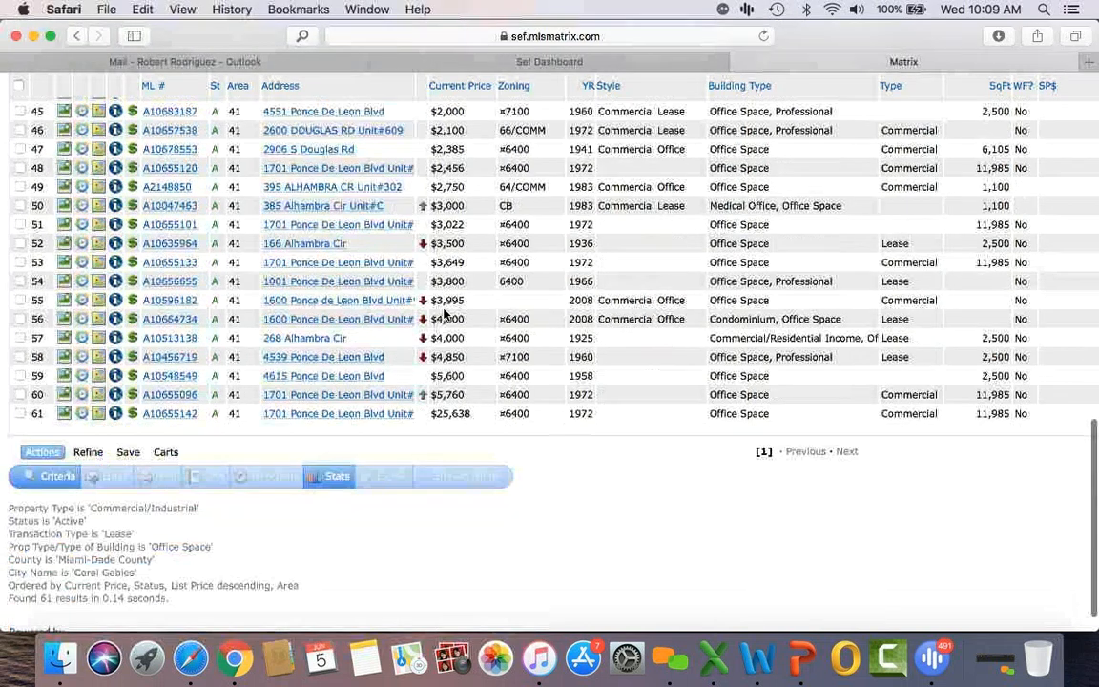
scroll(443, 310, "down", 1)
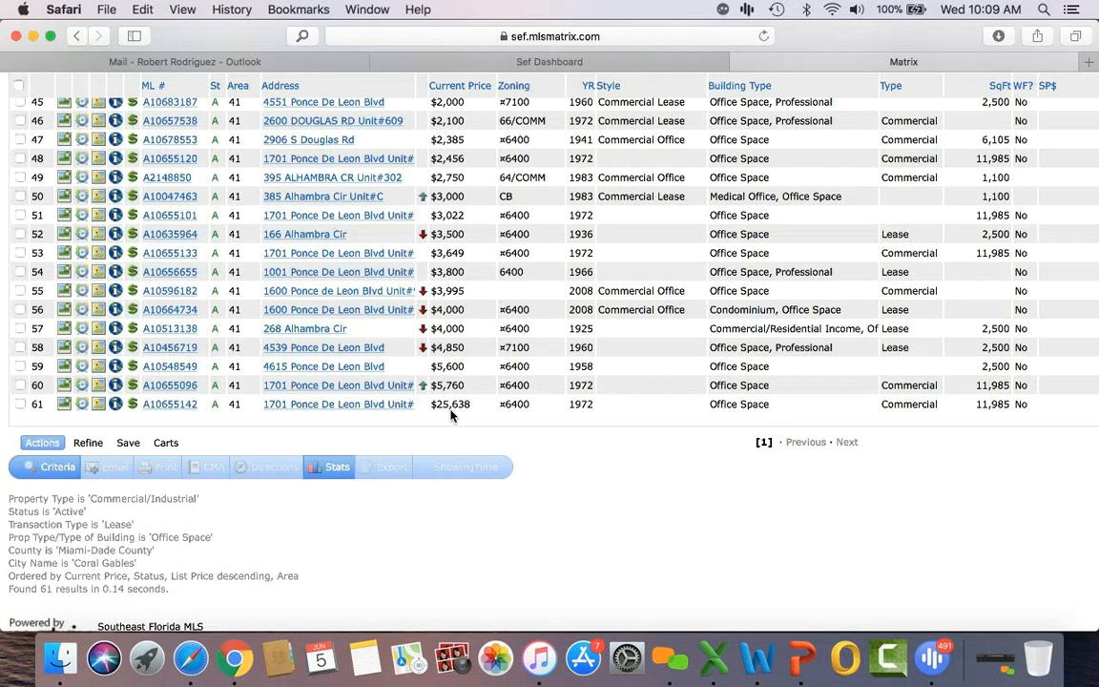
scroll(452, 415, "up", 2)
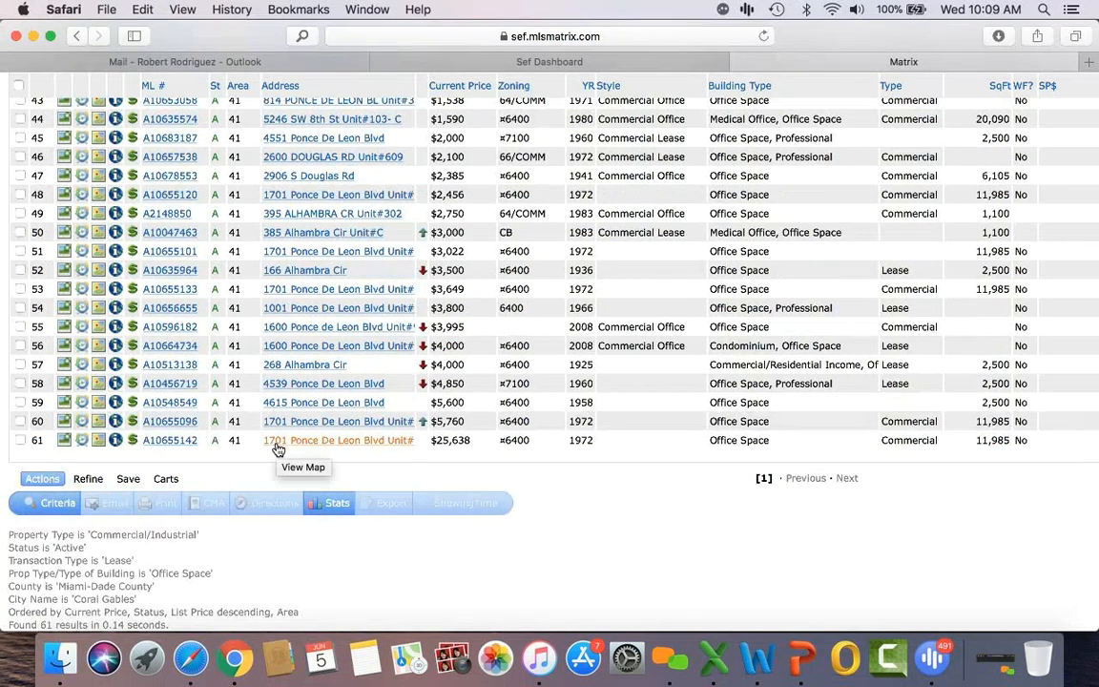
scroll(278, 448, "up", 20)
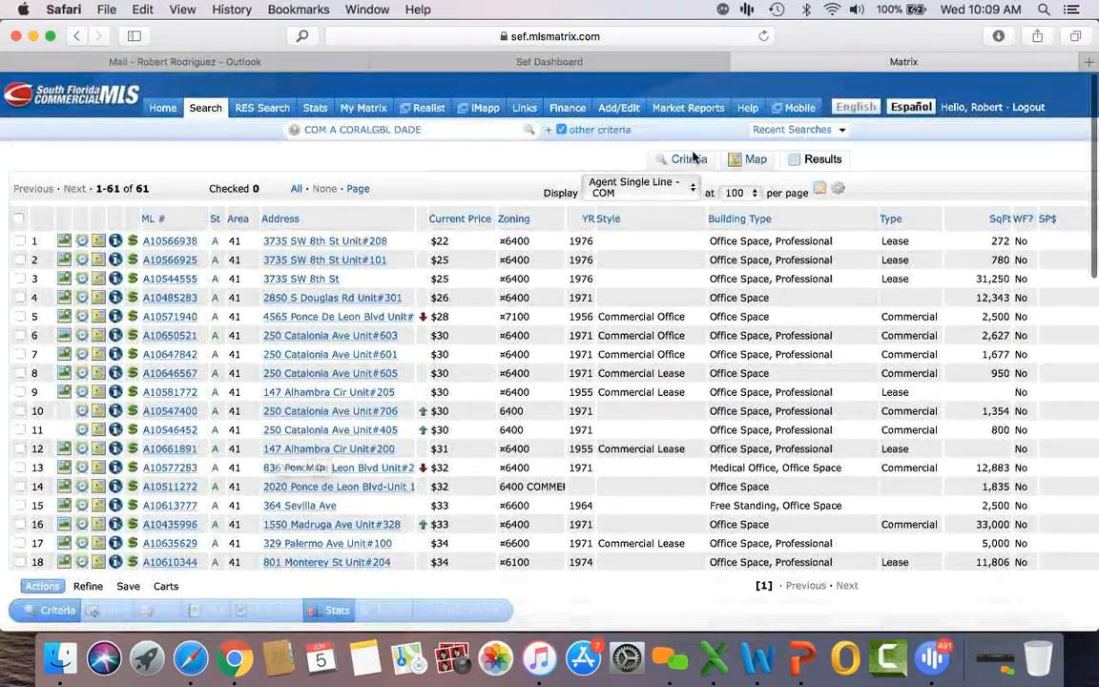
Step: In the search criteria, enter *day care* as the Remarks keyword filter
left_click(692, 161)
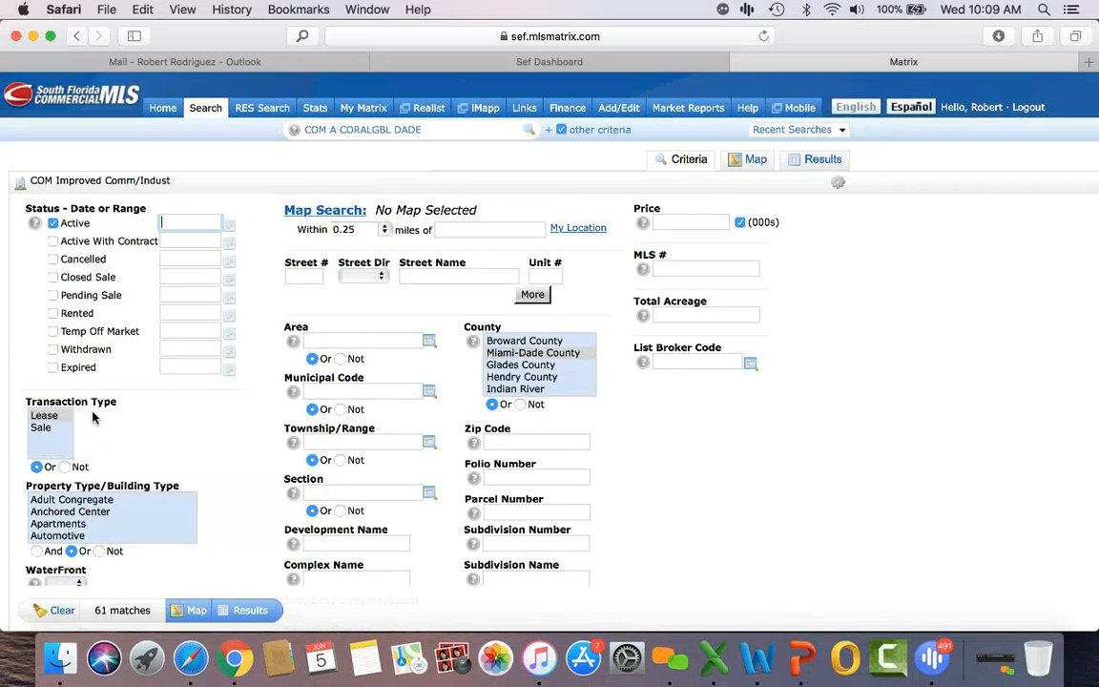
scroll(184, 449, "down", 2)
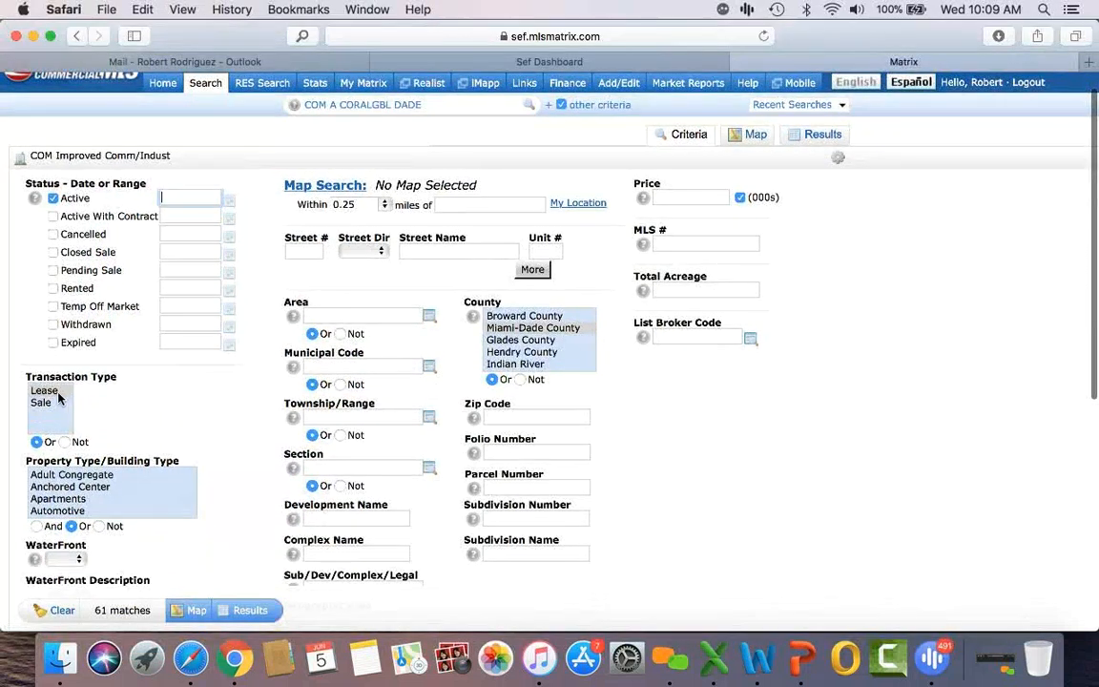
scroll(86, 505, "down", 4)
scroll(91, 501, "up", 4)
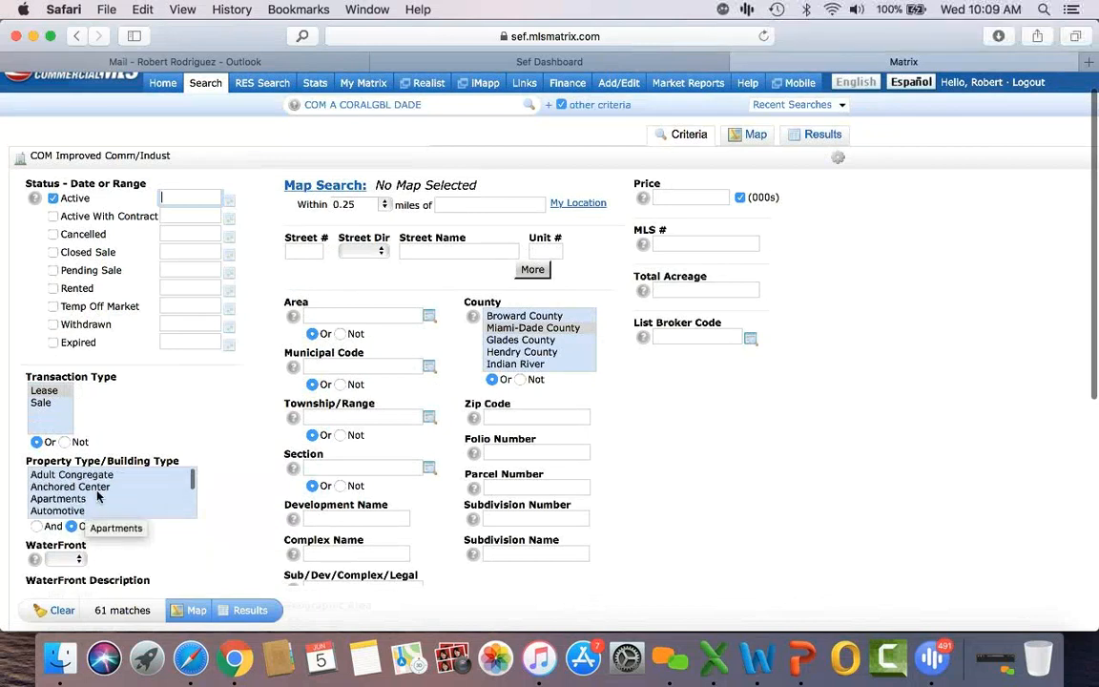
scroll(236, 448, "down", 10)
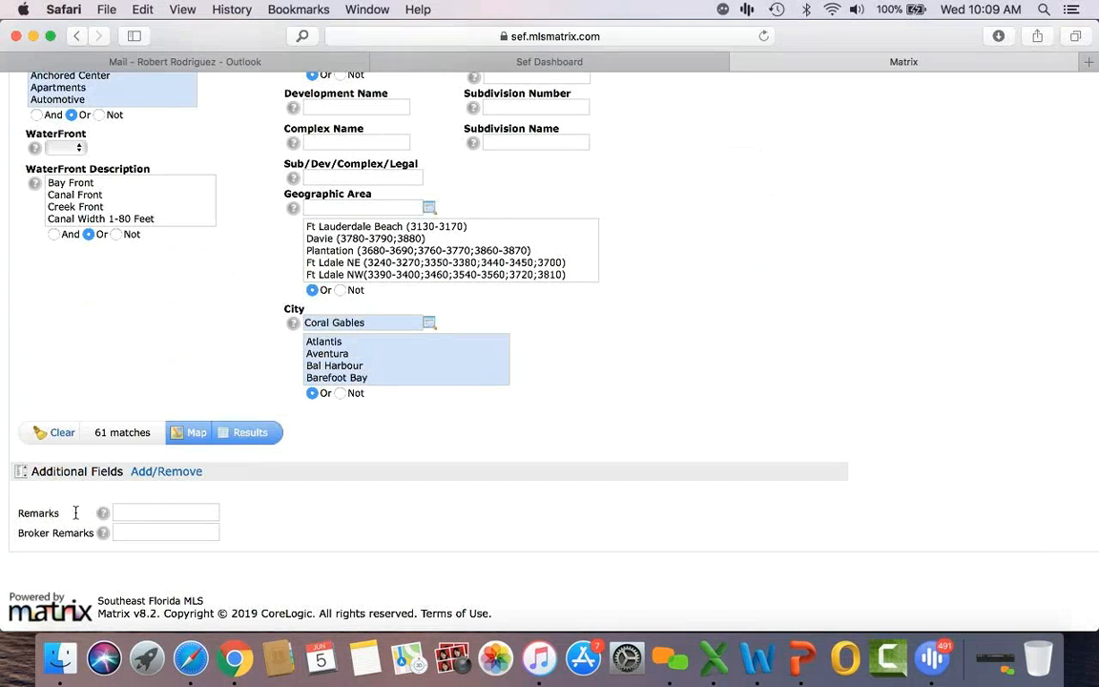
left_click(145, 512)
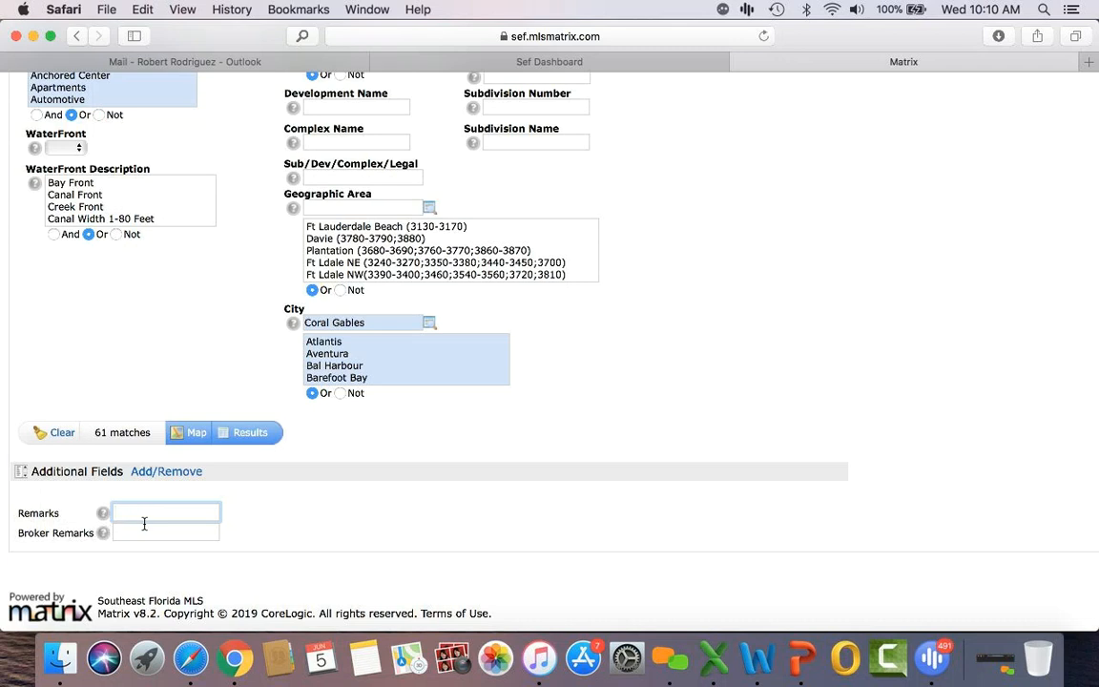
type("*")
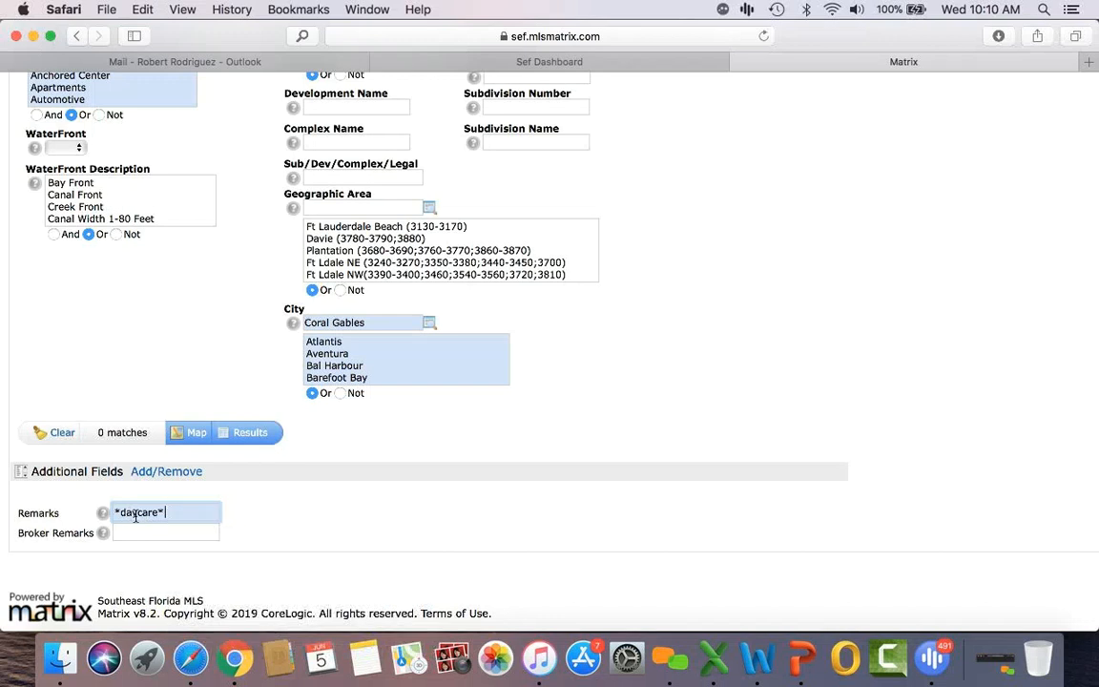
left_click(135, 513)
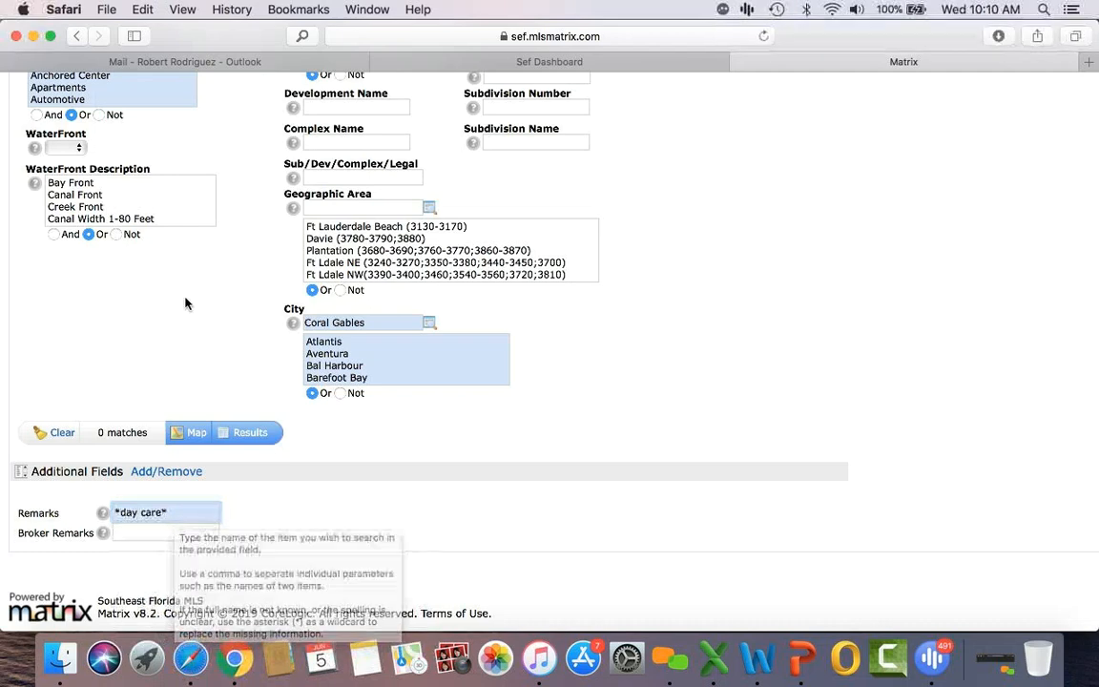
scroll(186, 303, "up", 8)
Step: Keep the search to sale listings and remove the Coral Gables city filter
left_click(56, 371)
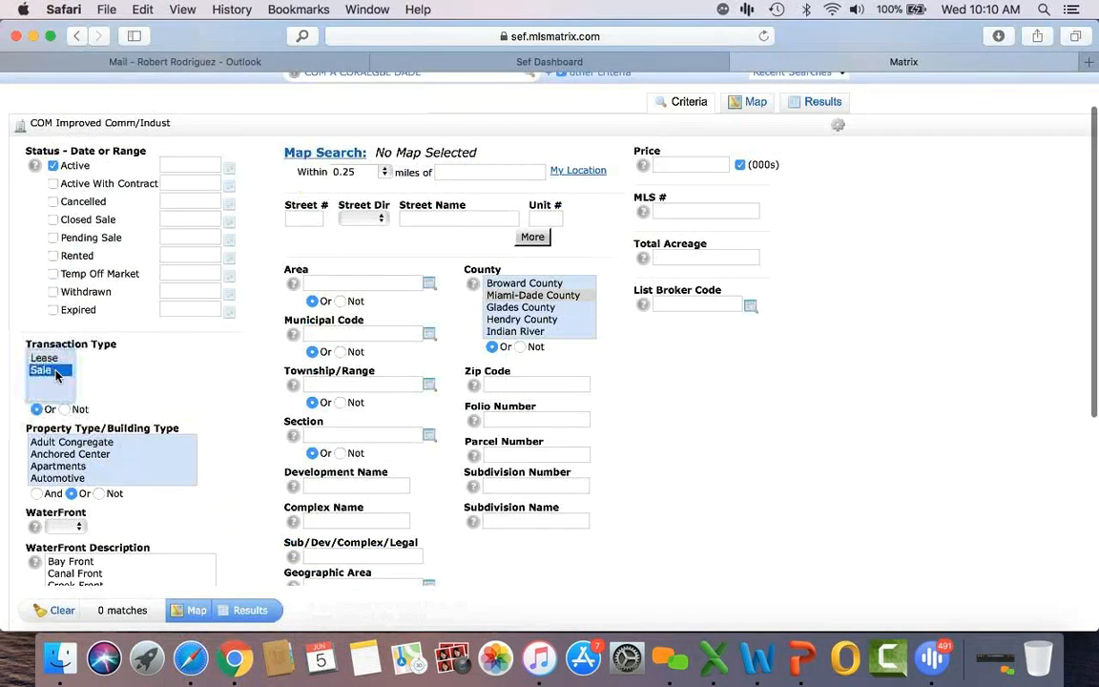
scroll(194, 416, "down", 5)
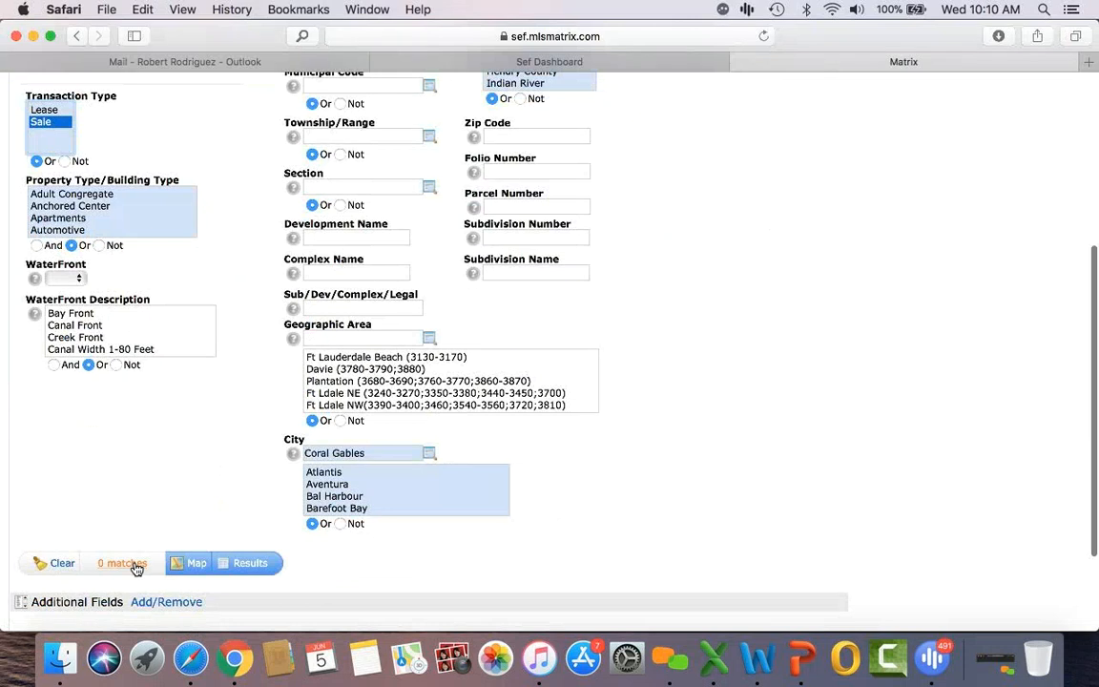
left_click(371, 454)
key("BackSpace")
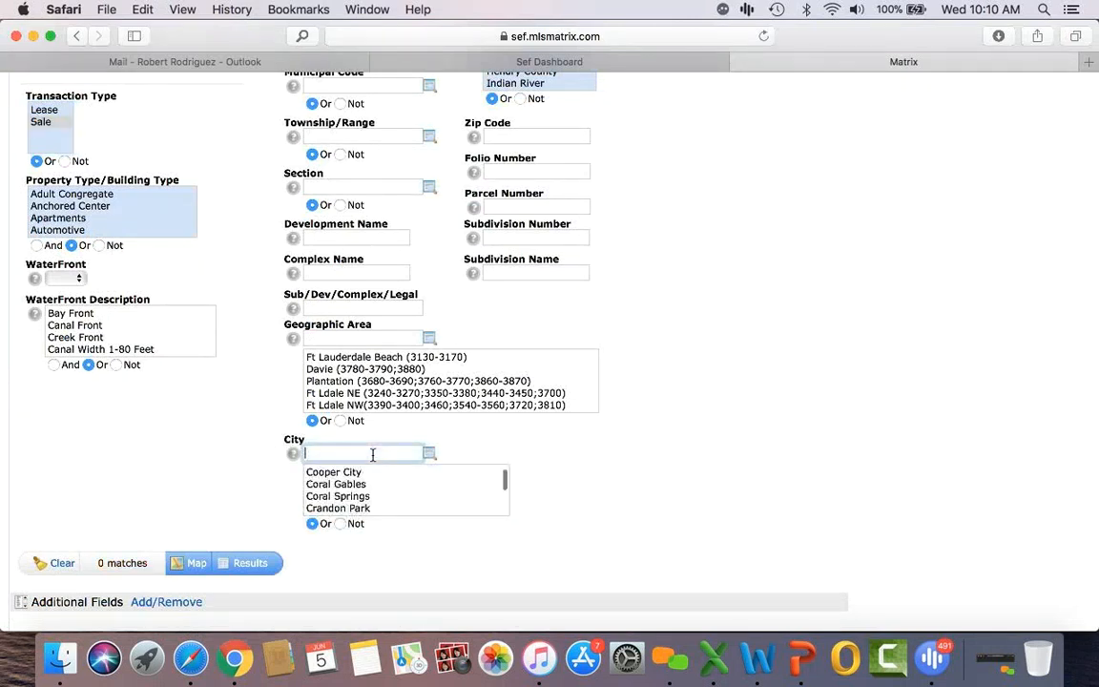
scroll(165, 461, "up", 2)
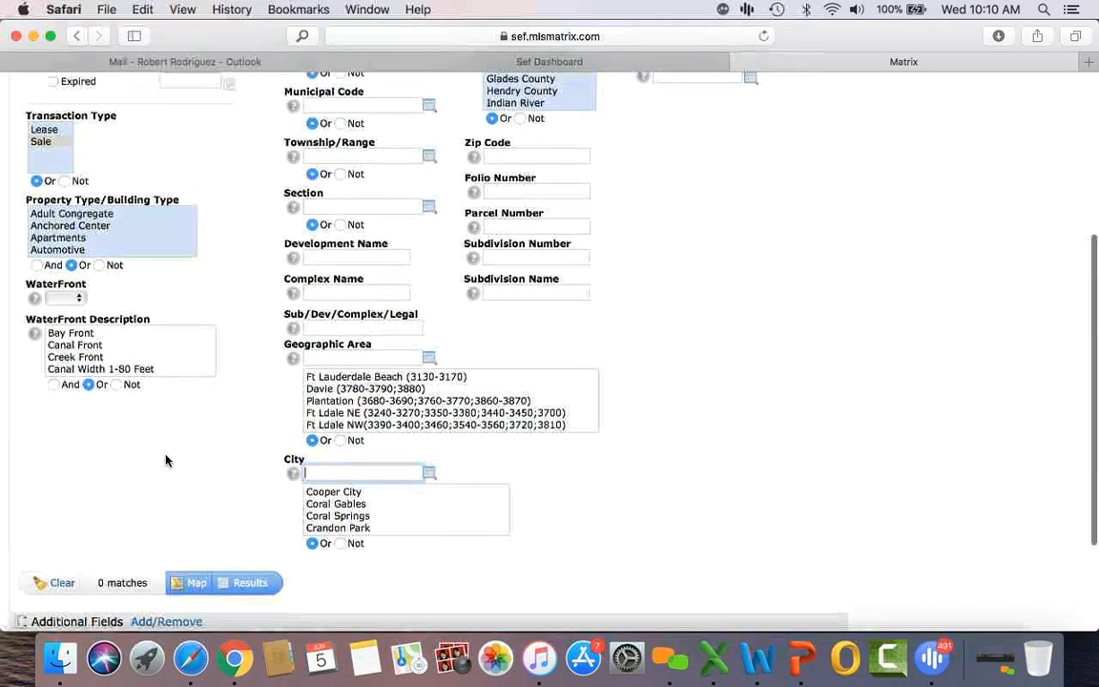
scroll(165, 461, "down", 5)
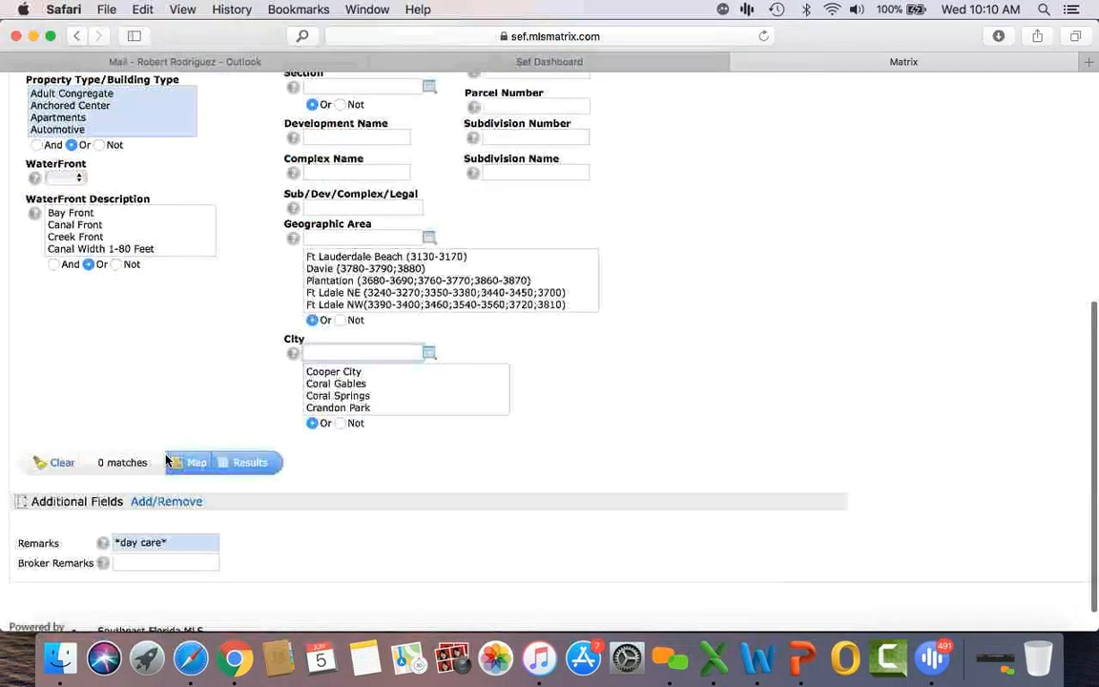
Step: Experiment with Remarks keyword wildcards, trying variants such as childcare
left_click(146, 541)
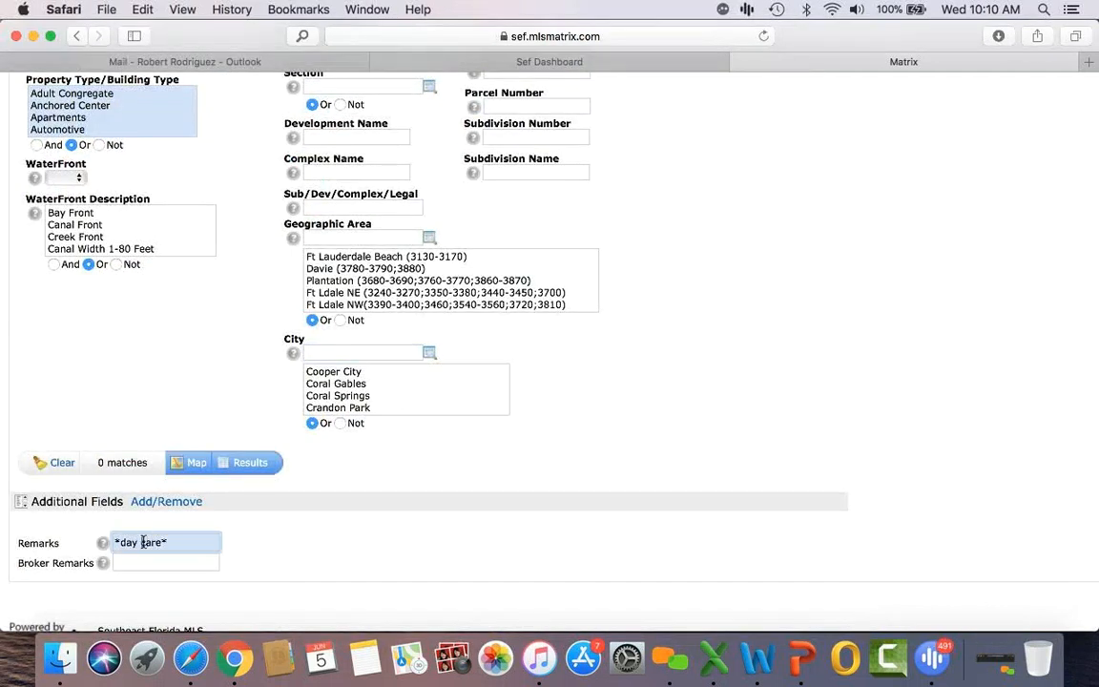
key("BackSpace")
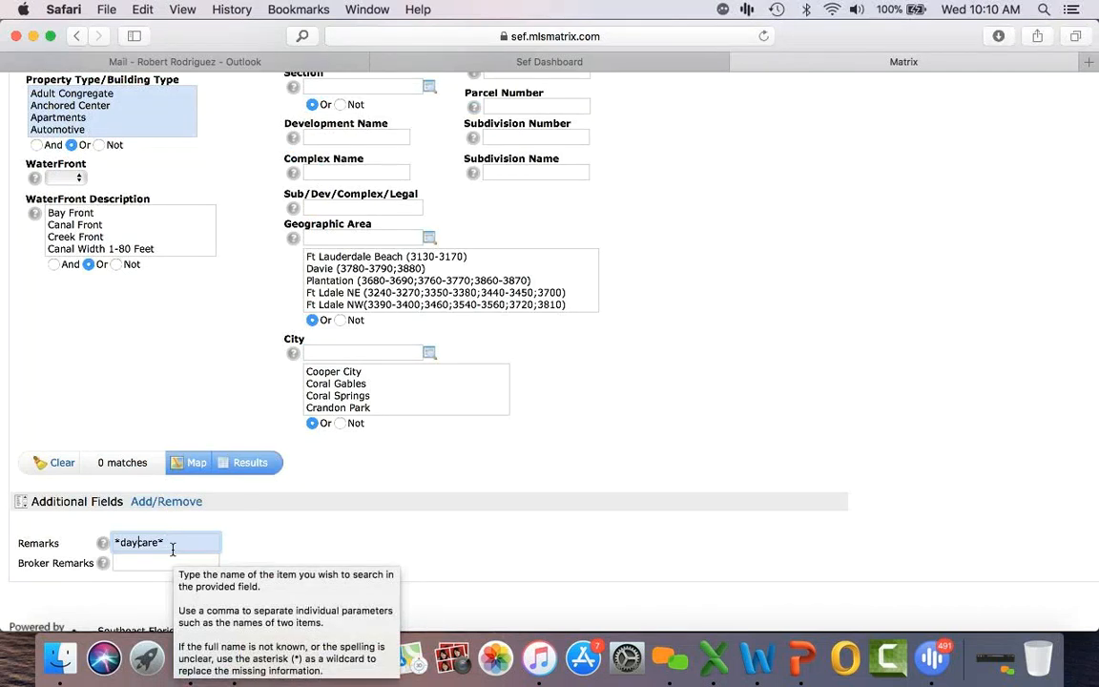
triple_click(170, 541)
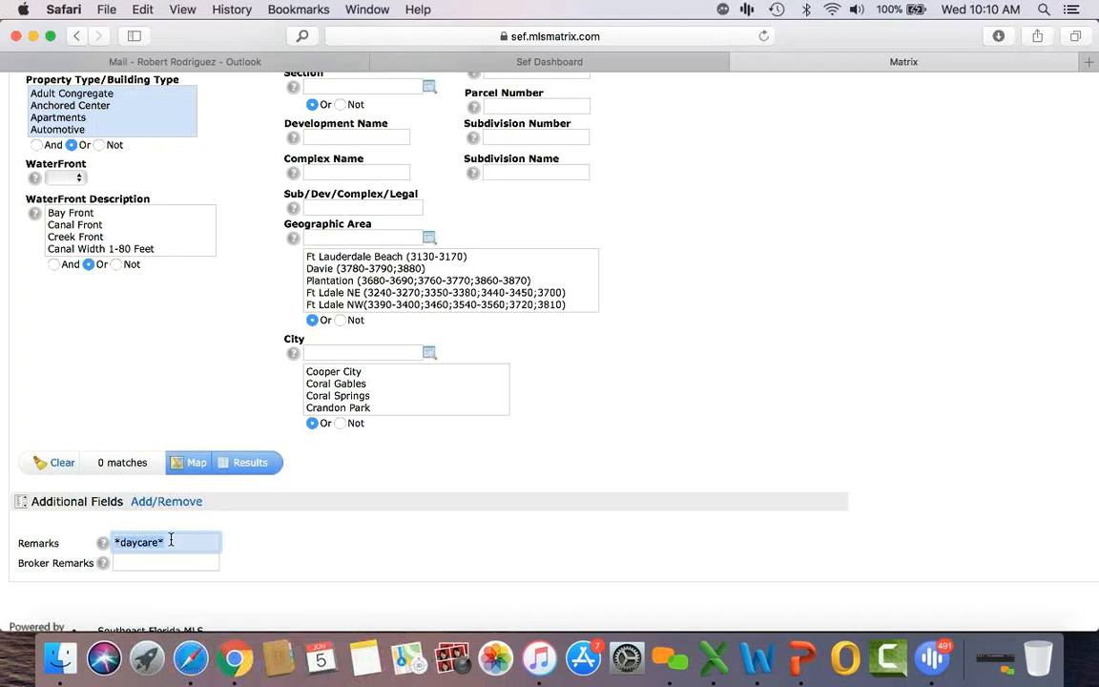
type("*")
triple_click(174, 542)
type("car")
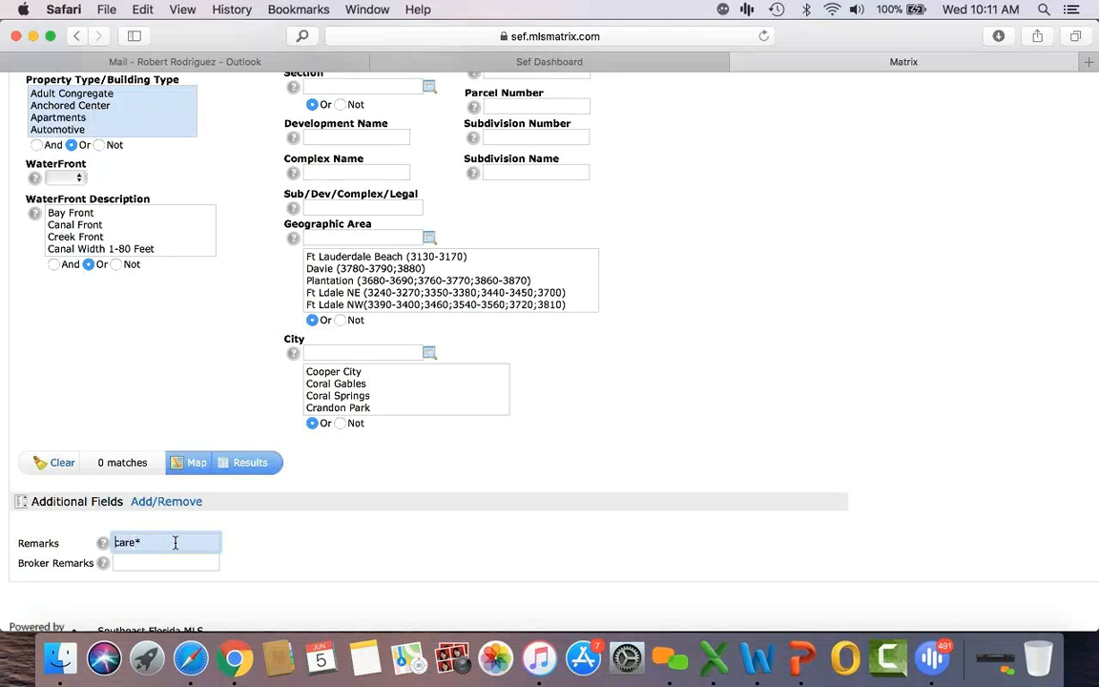
scroll(175, 542, "up", 10)
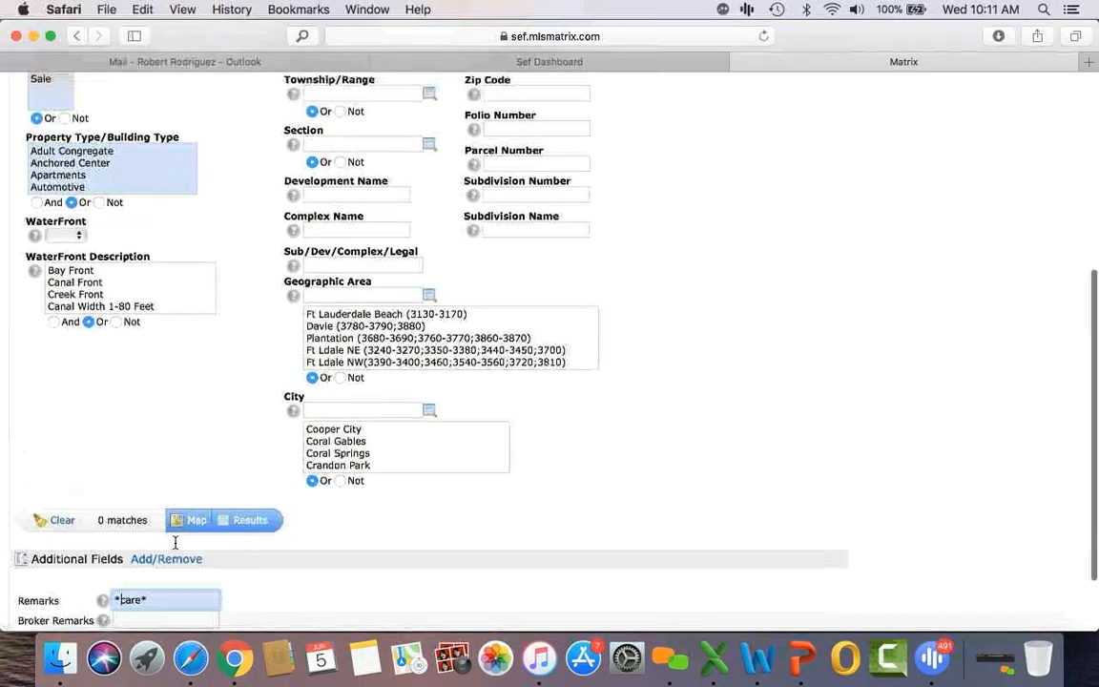
scroll(98, 443, "down", 15)
scroll(98, 448, "down", 3)
scroll(97, 448, "up", 2)
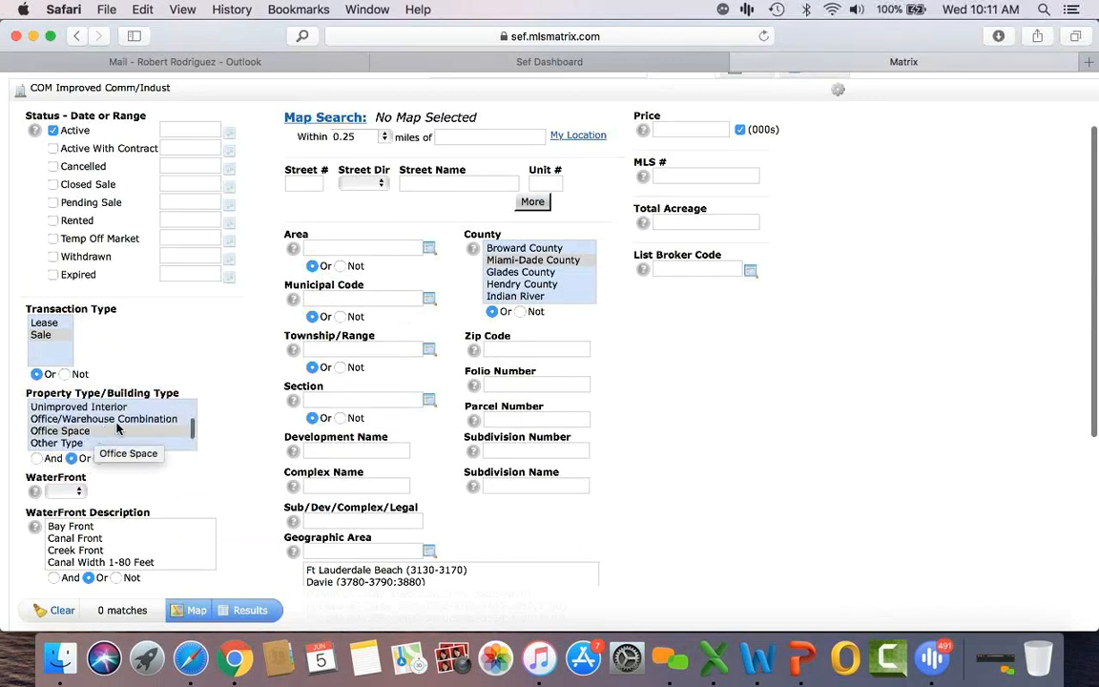
Step: Clear the Property Type restriction, restore *day care* in Remarks, and list the 9 matches
left_click(119, 431)
scroll(118, 429, "down", 3)
scroll(270, 515, "down", 5)
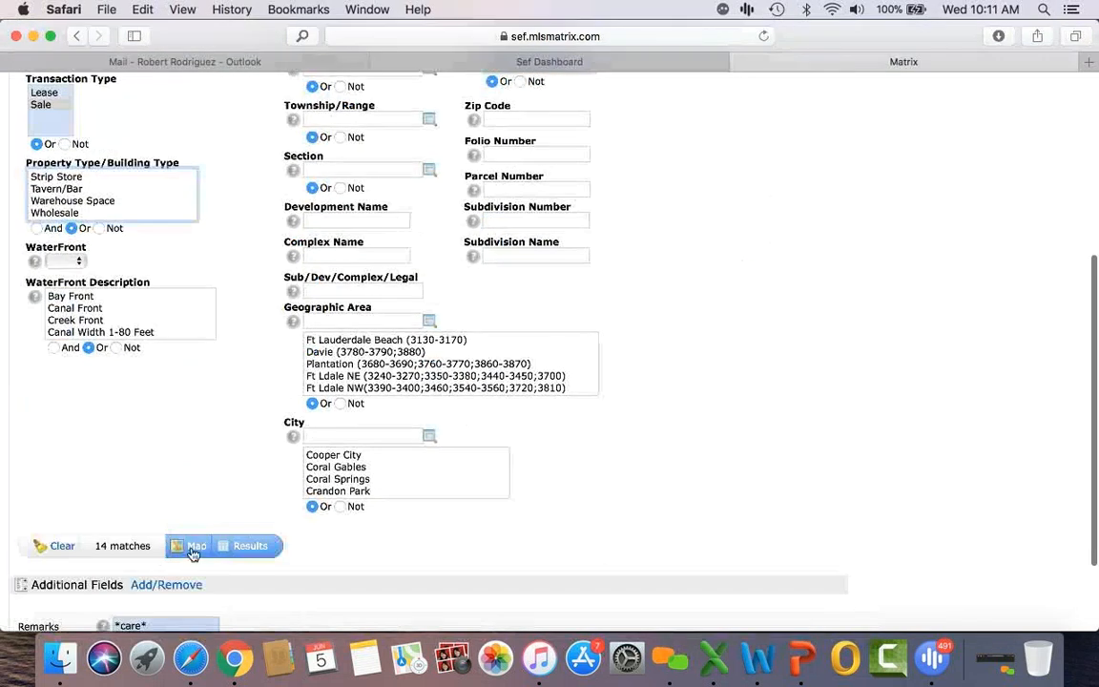
scroll(140, 556, "down", 2)
left_click(122, 526)
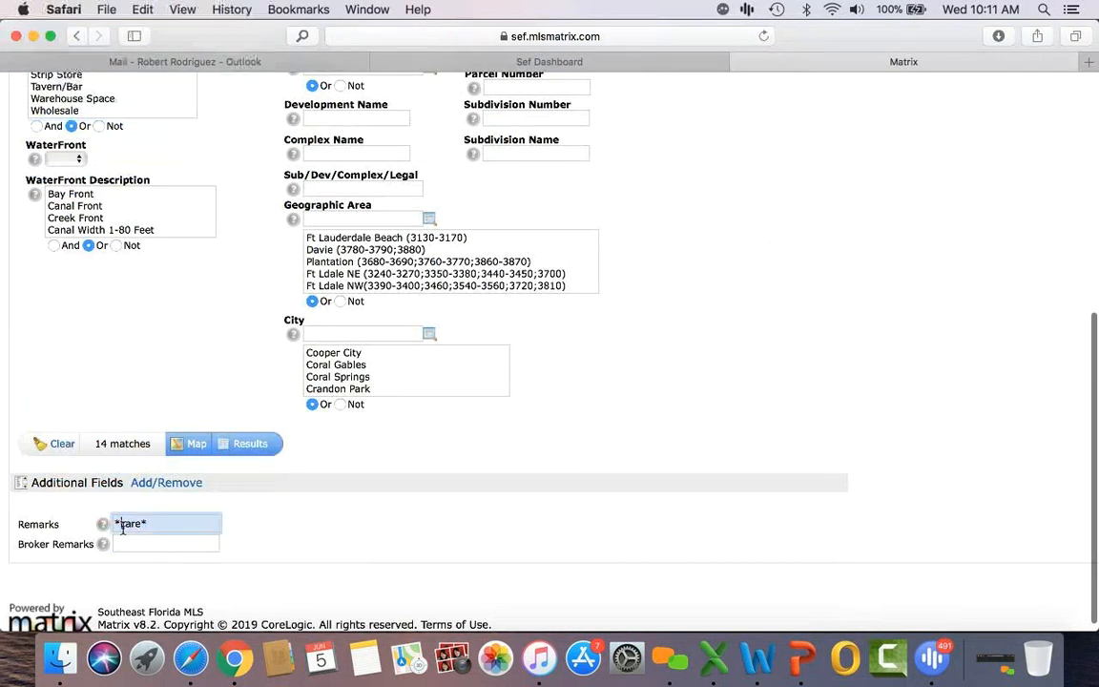
type("day")
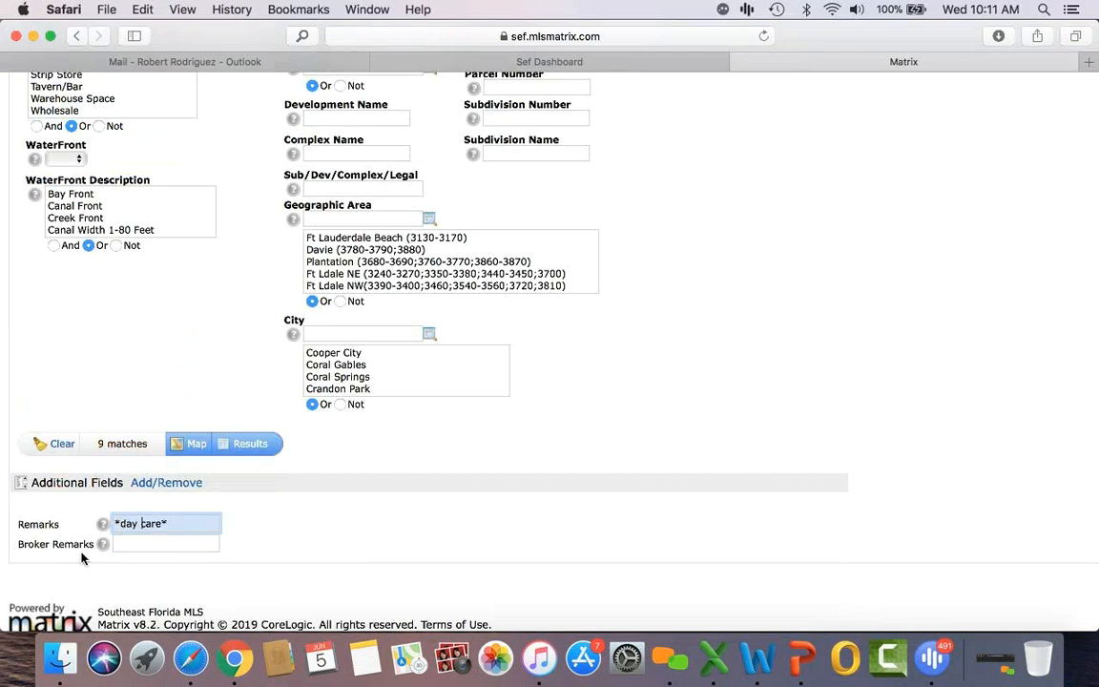
scroll(277, 529, "up", 1)
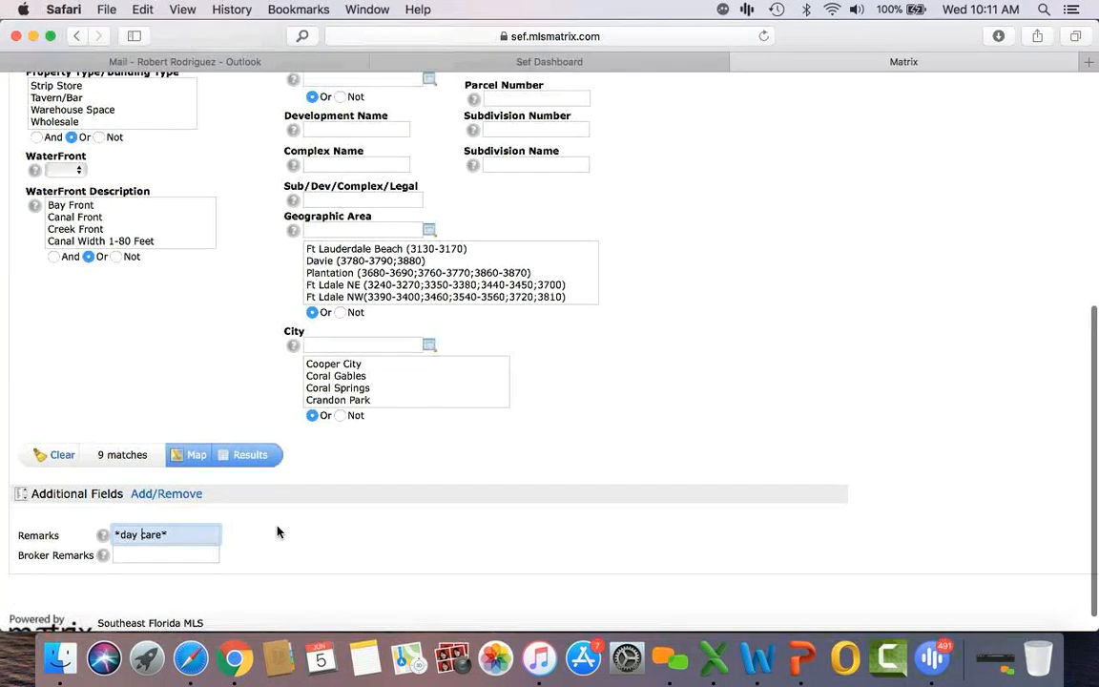
left_click(250, 455)
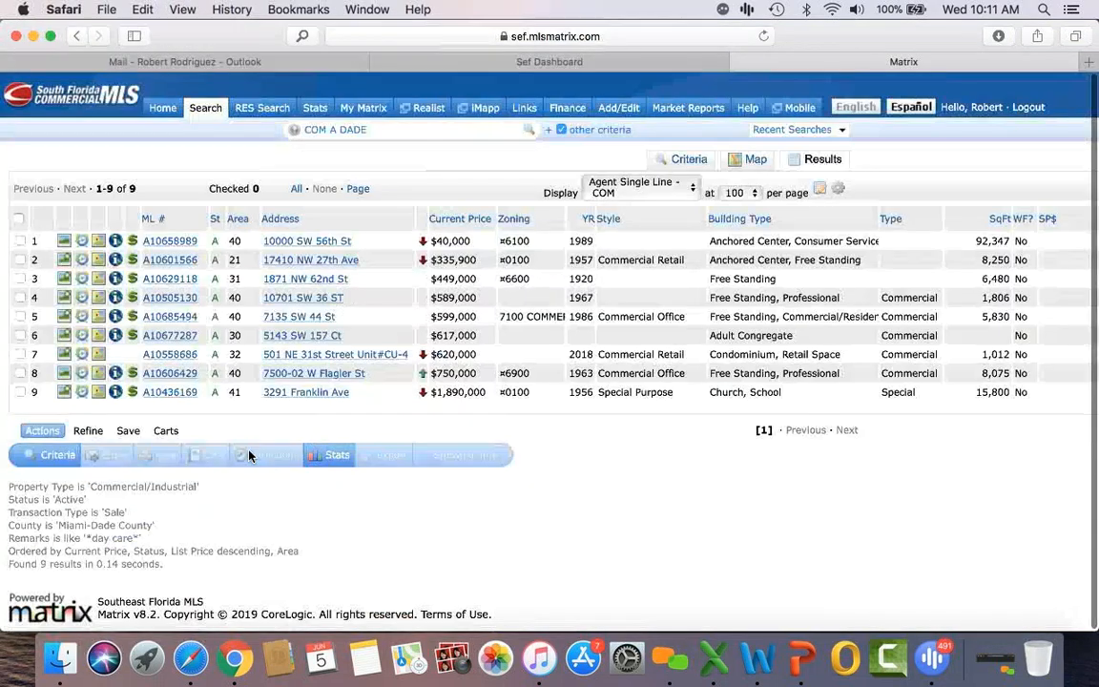
Step: Review listing A10601566's remarks and details, then go back to the search criteria
left_click(176, 263)
scroll(437, 403, "down", 10)
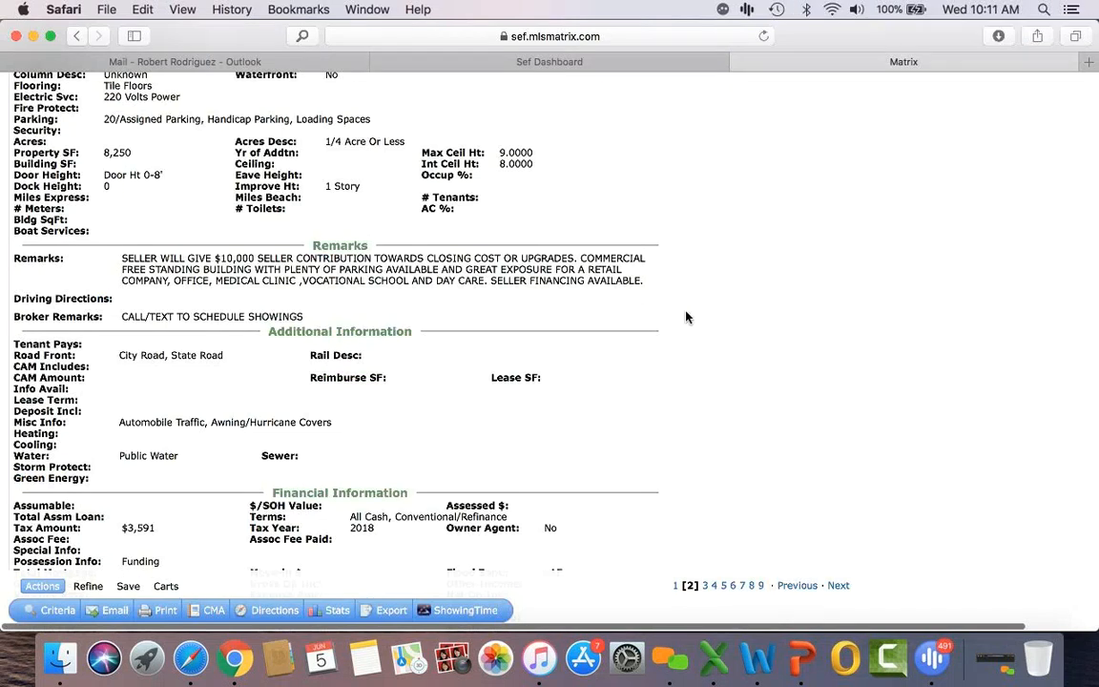
scroll(686, 316, "down", 3)
scroll(686, 317, "down", 6)
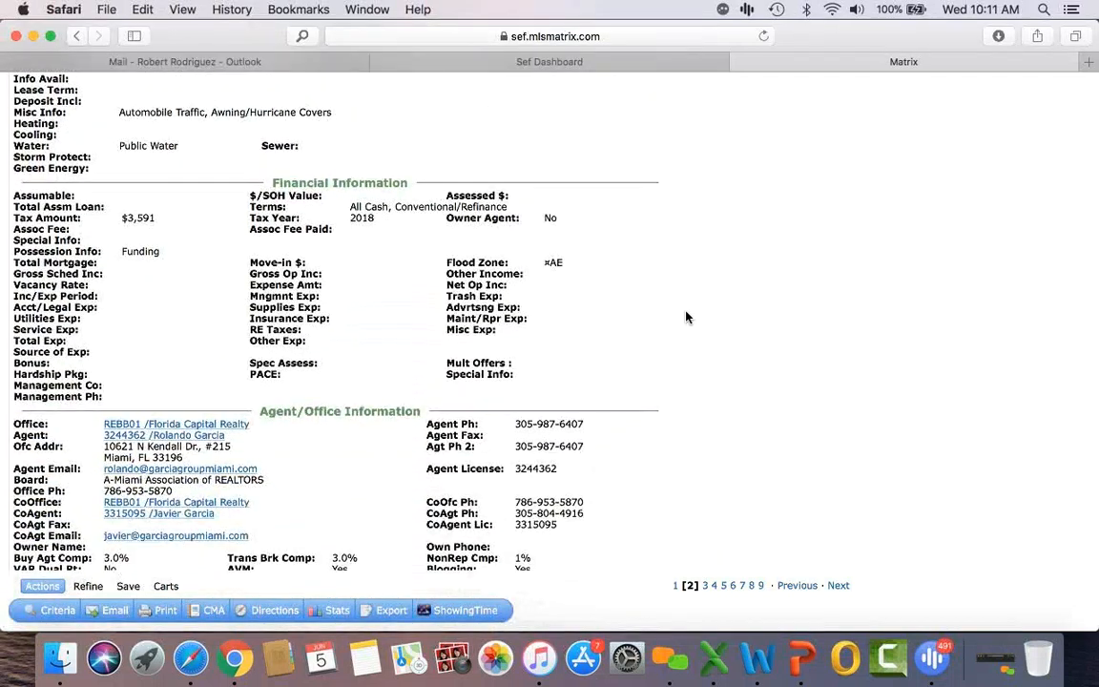
scroll(686, 316, "up", 20)
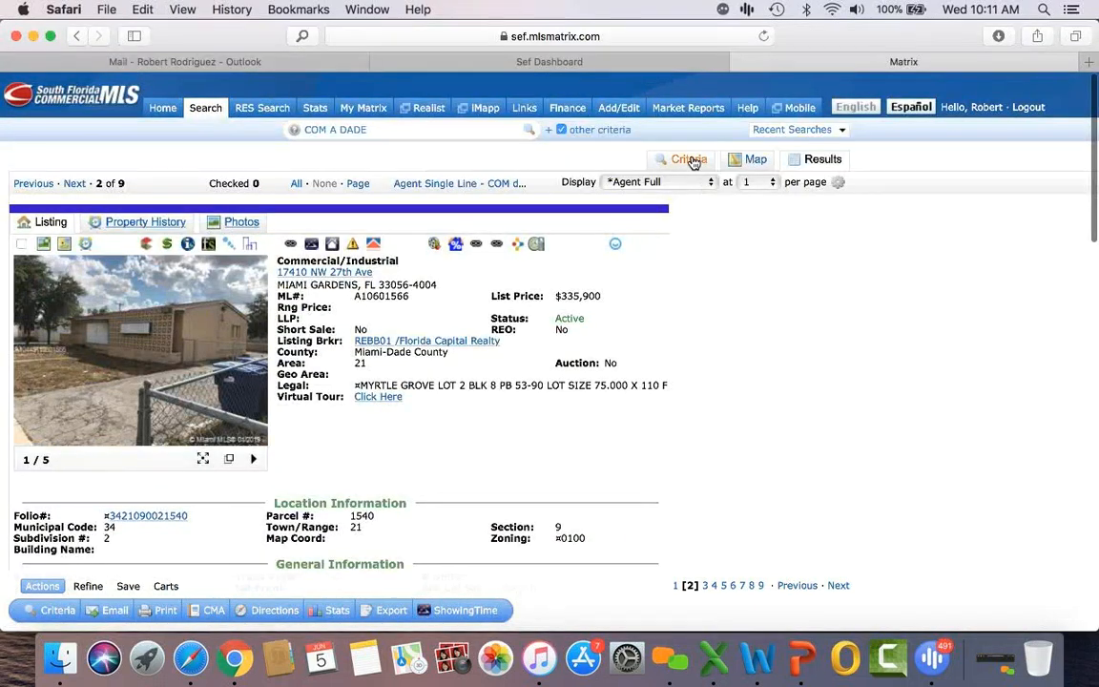
left_click(690, 160)
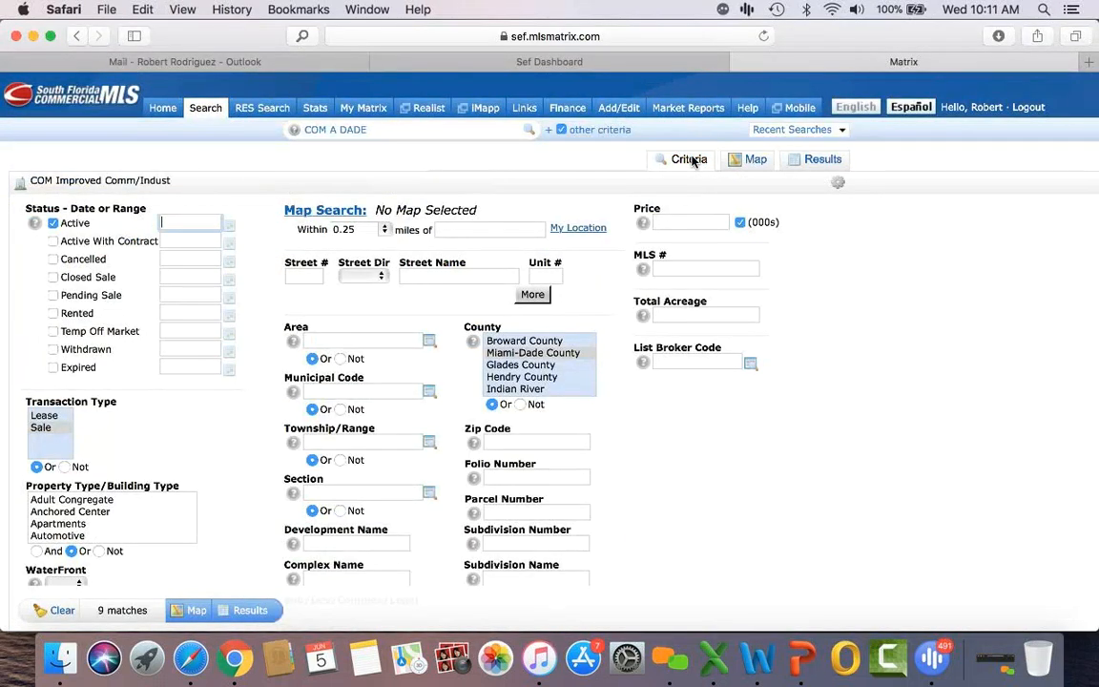
Step: Clear the Remarks keyword and add Apartments to the for-sale property types
scroll(231, 491, "down", 10)
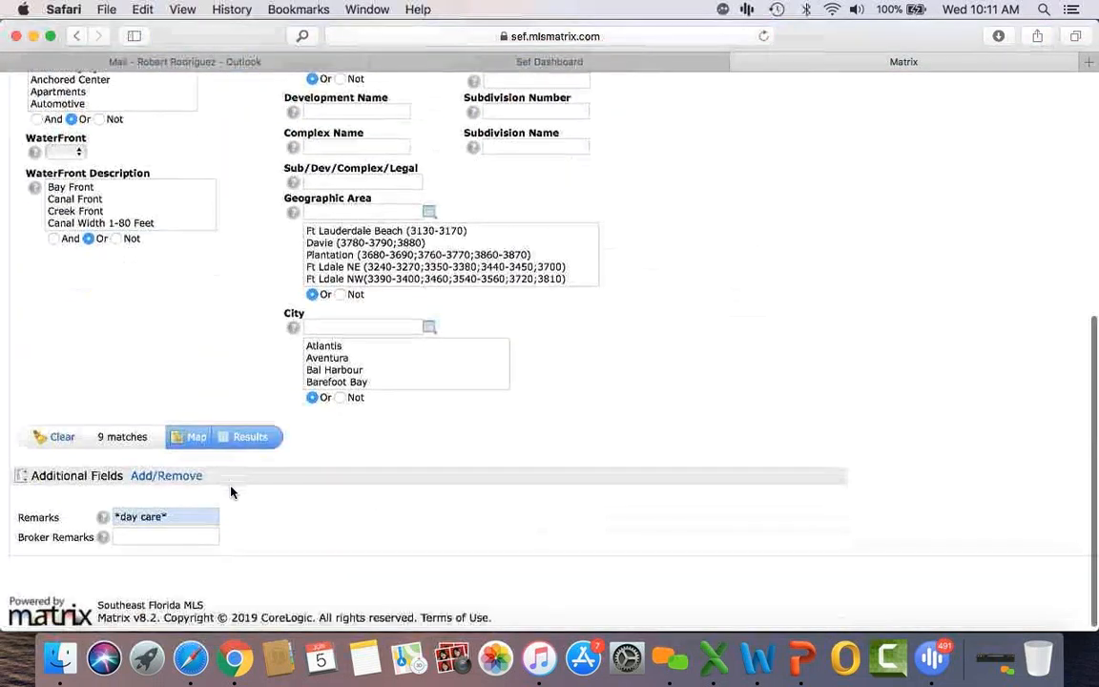
double_click(179, 507)
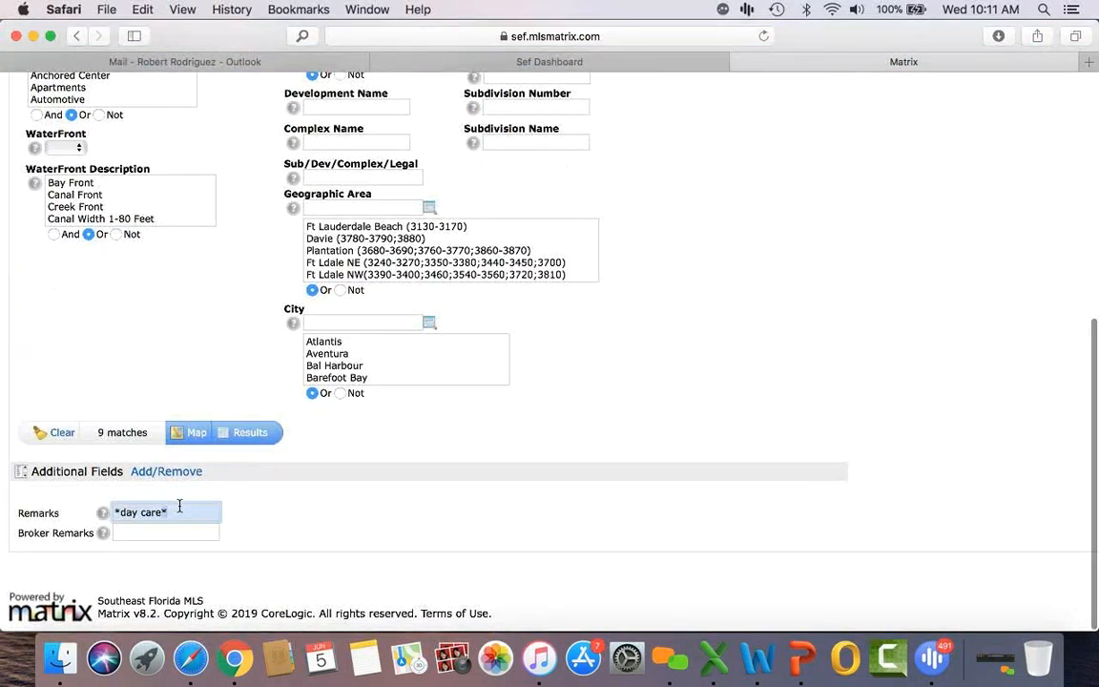
key("BackSpace")
scroll(180, 506, "up", 2)
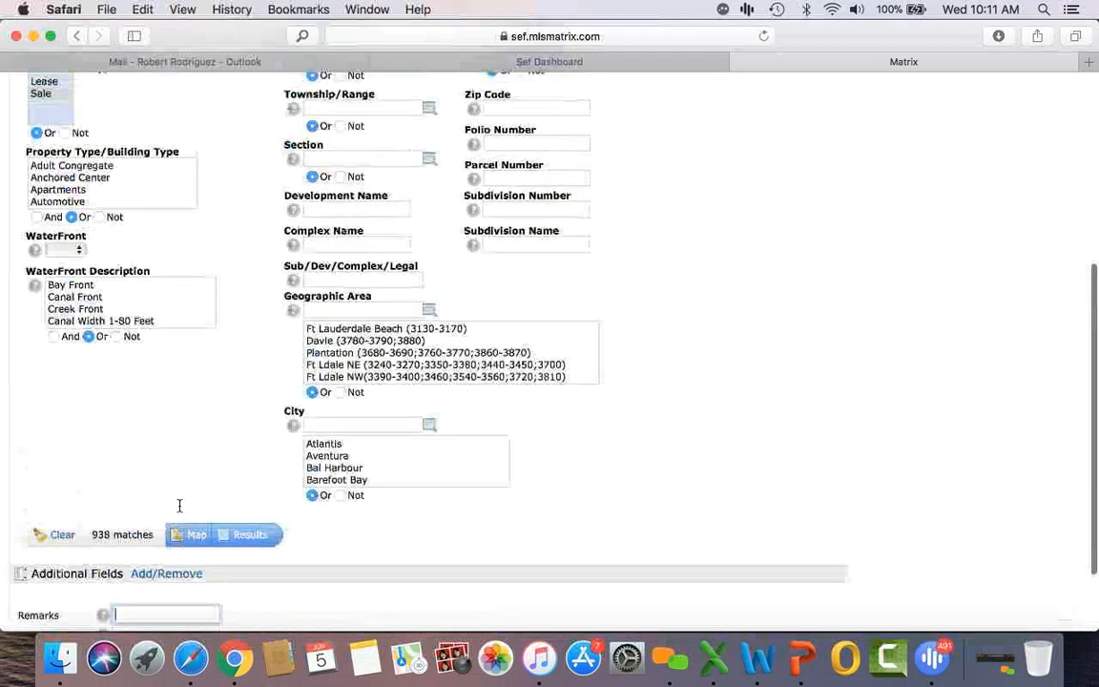
scroll(180, 505, "up", 4)
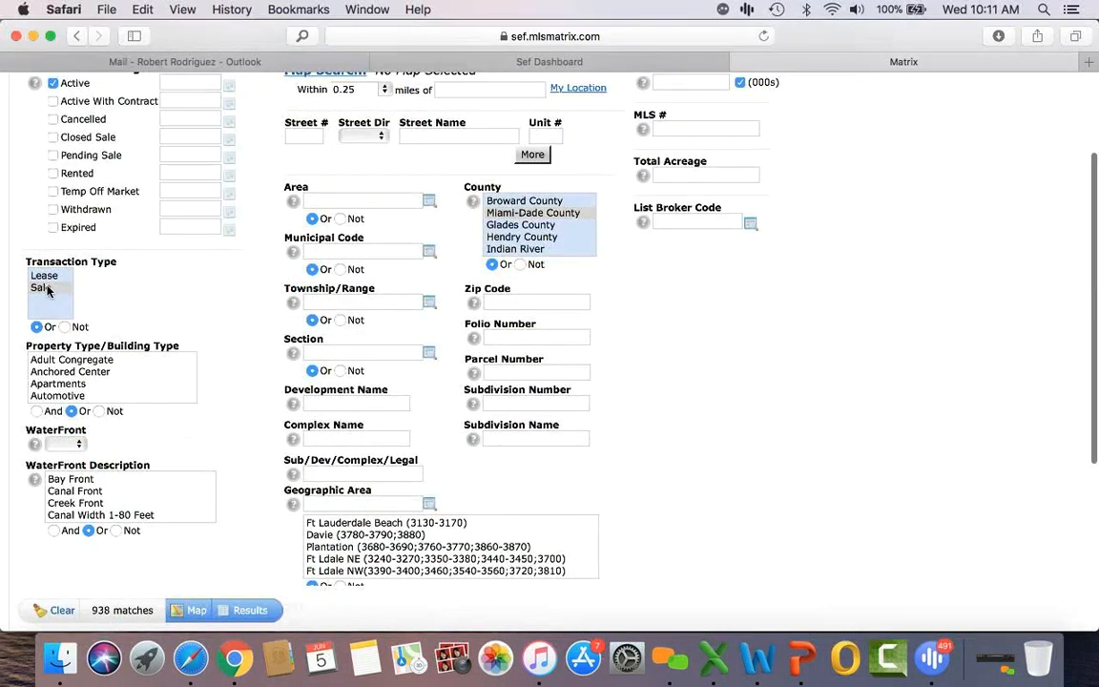
left_click(43, 288)
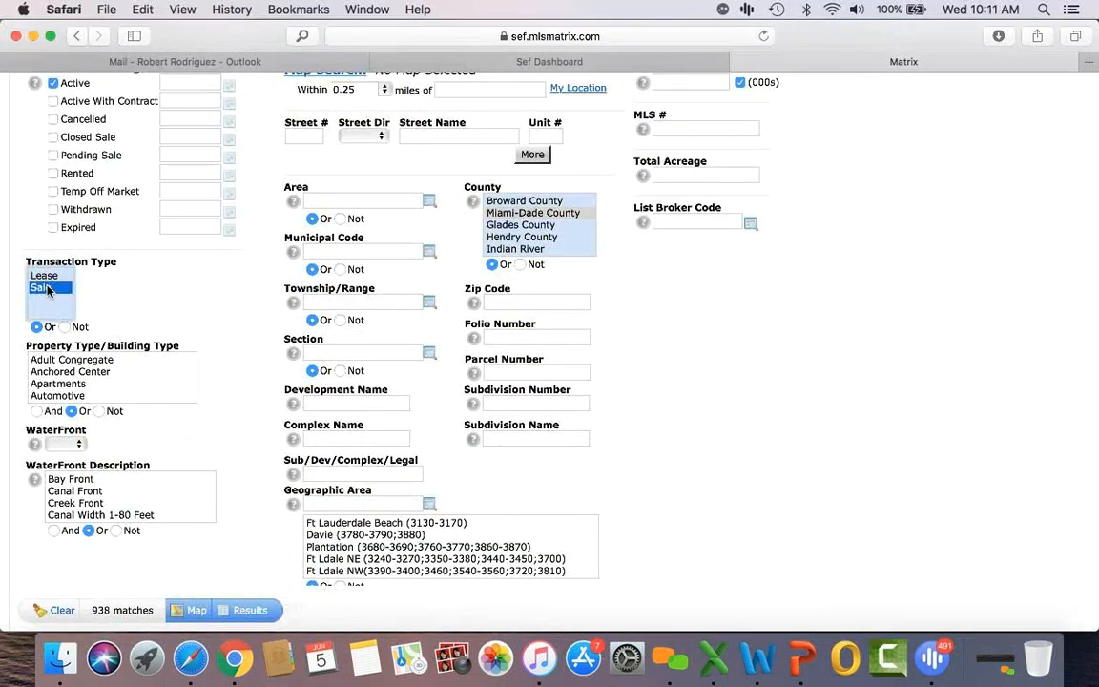
left_click(76, 384)
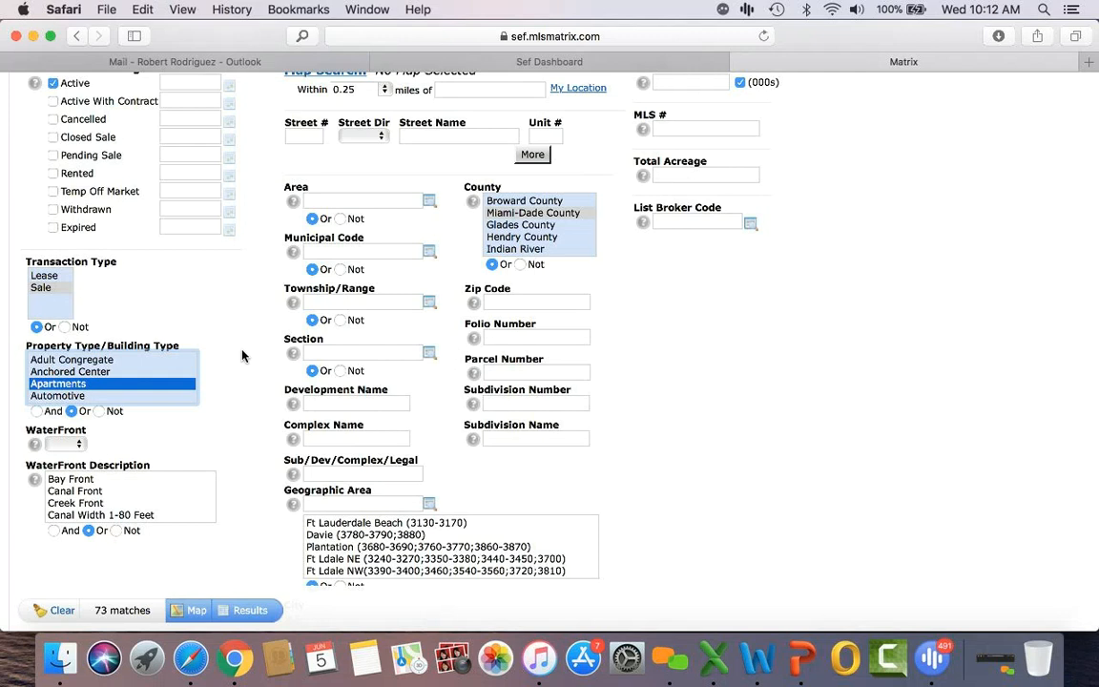
Step: Enter a 500-1500 (thousands) price range, cutting the matches from 73 to 26
scroll(242, 356, "up", 2)
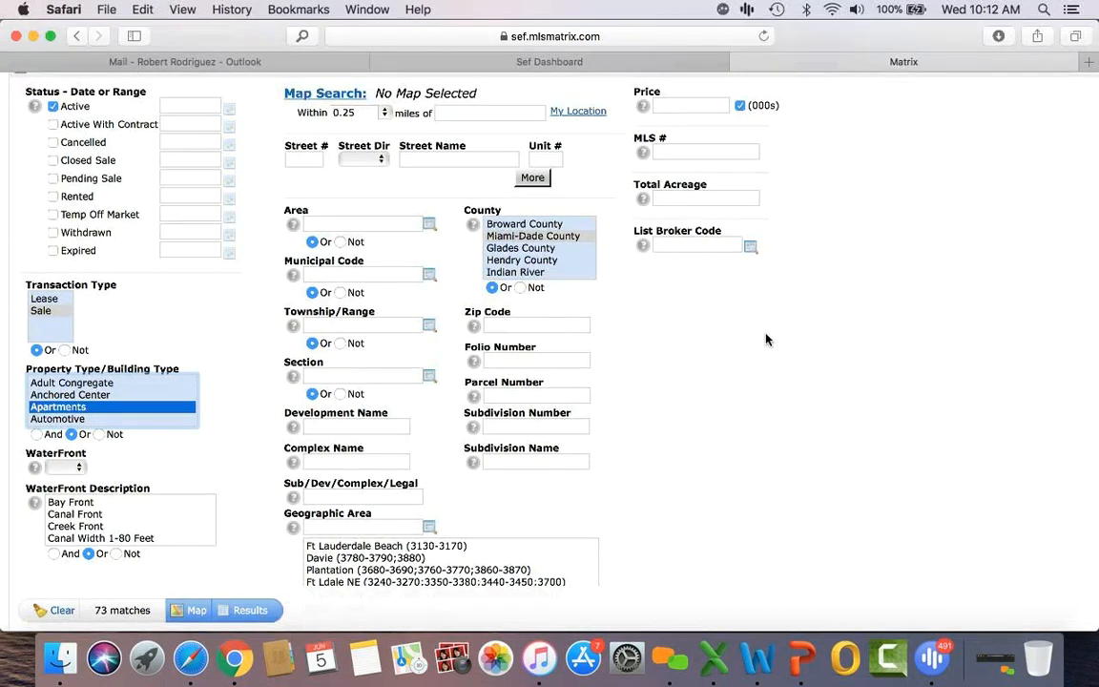
scroll(773, 343, "up", 3)
left_click(695, 189)
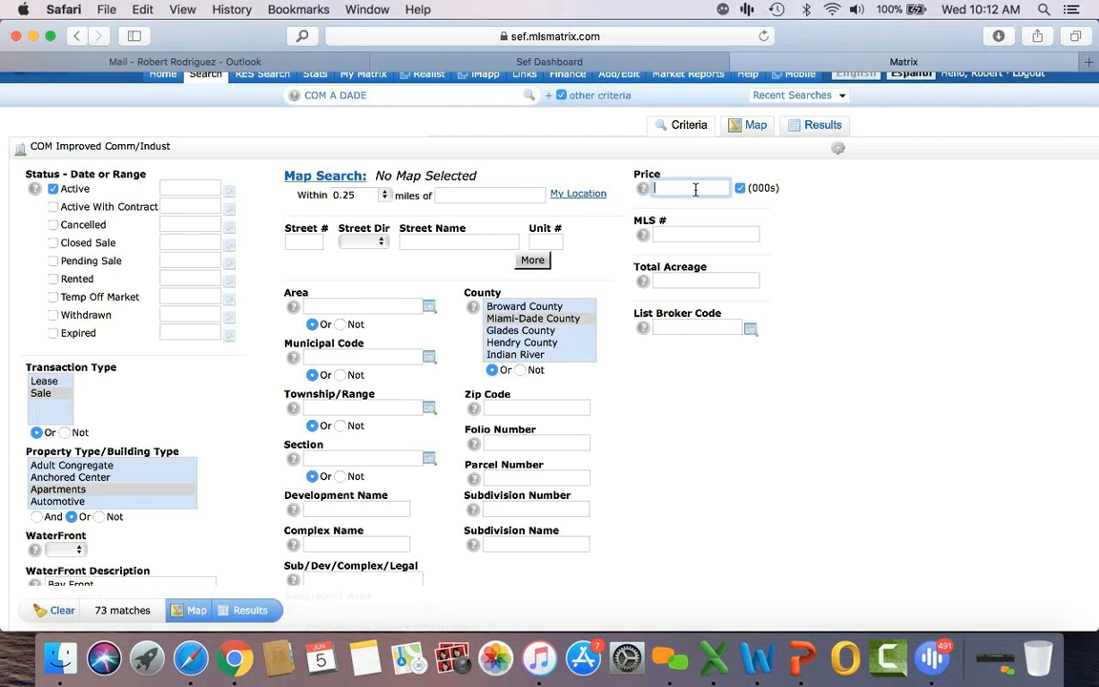
type("500-1500")
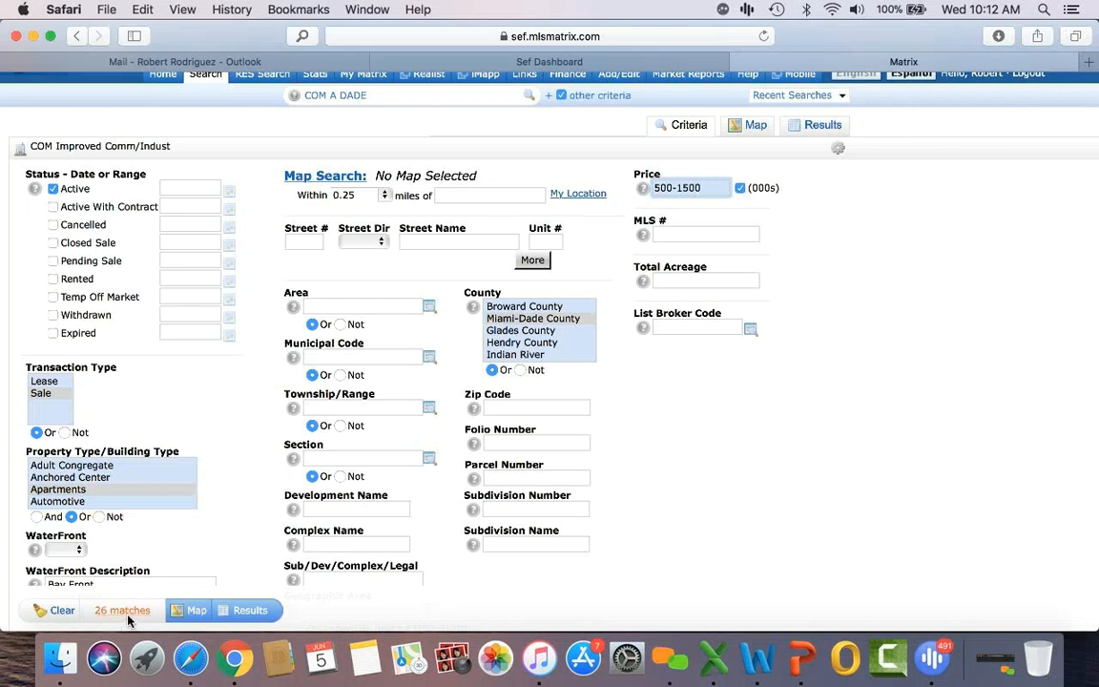
left_click(244, 612)
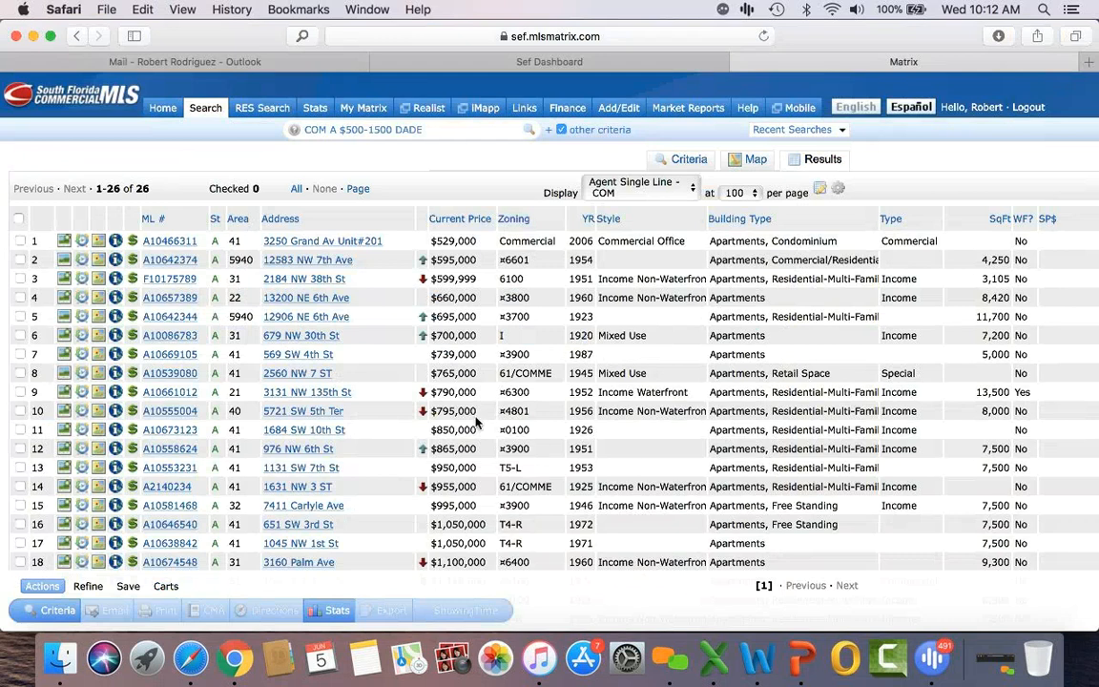
left_click(172, 354)
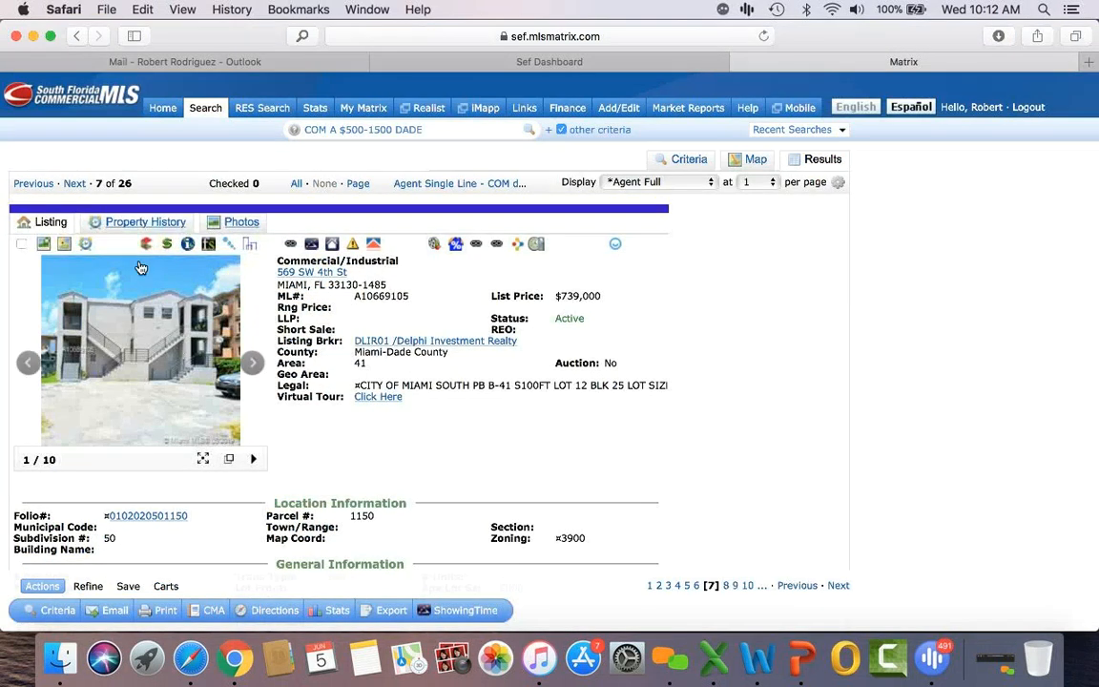
scroll(493, 467, "down", 4)
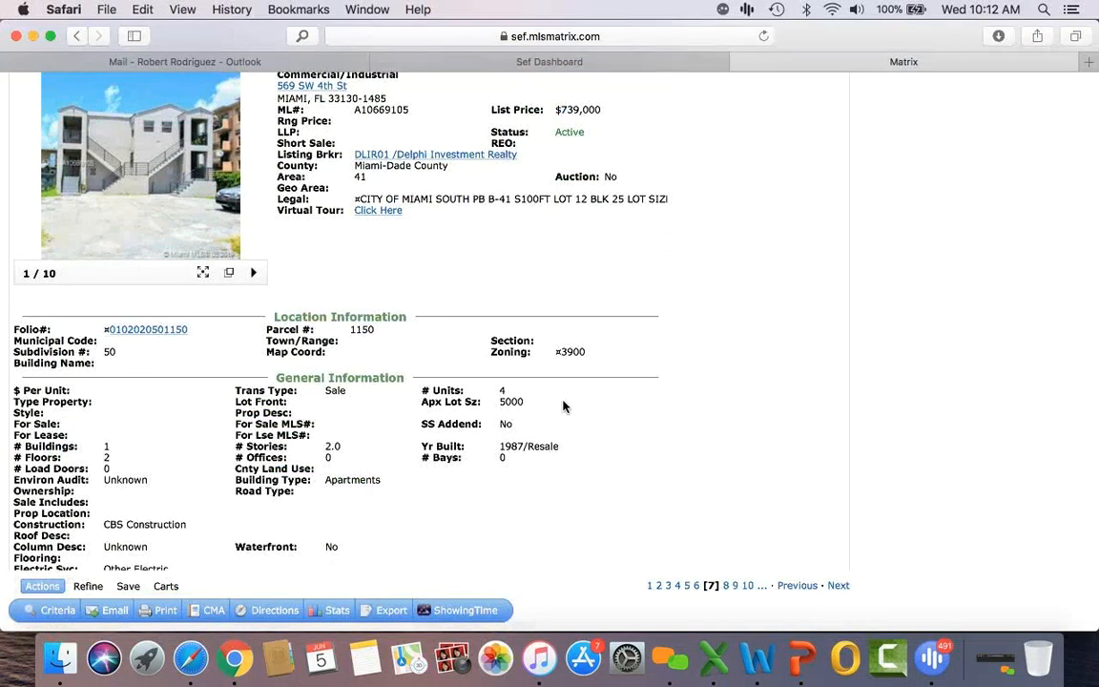
scroll(562, 406, "down", 4)
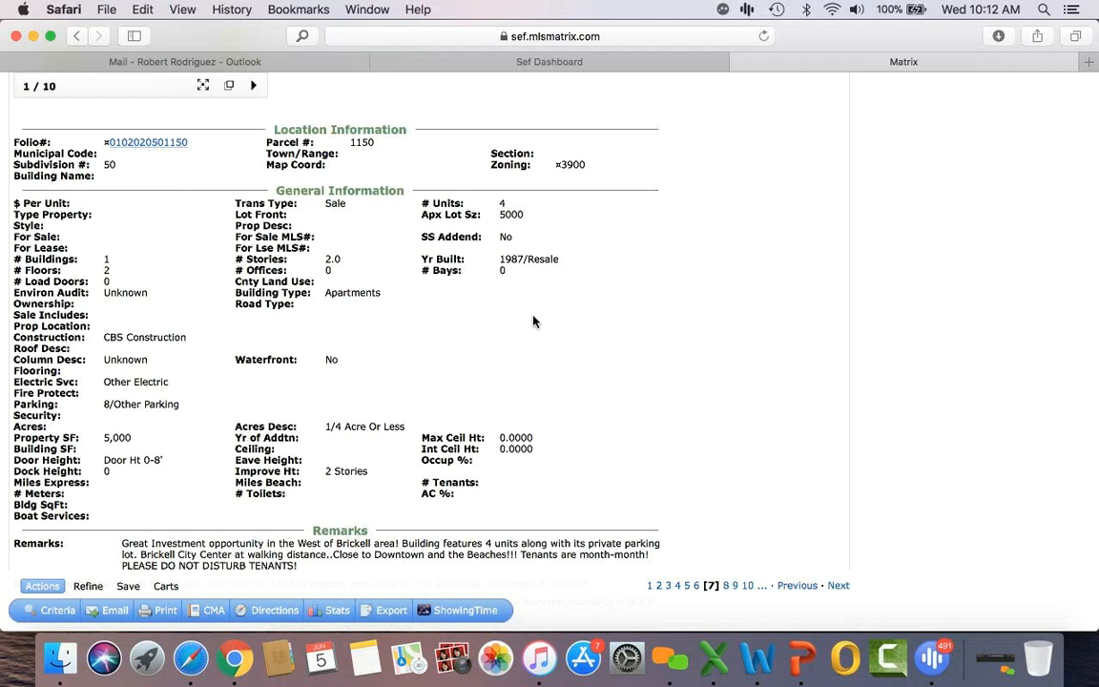
scroll(534, 321, "down", 5)
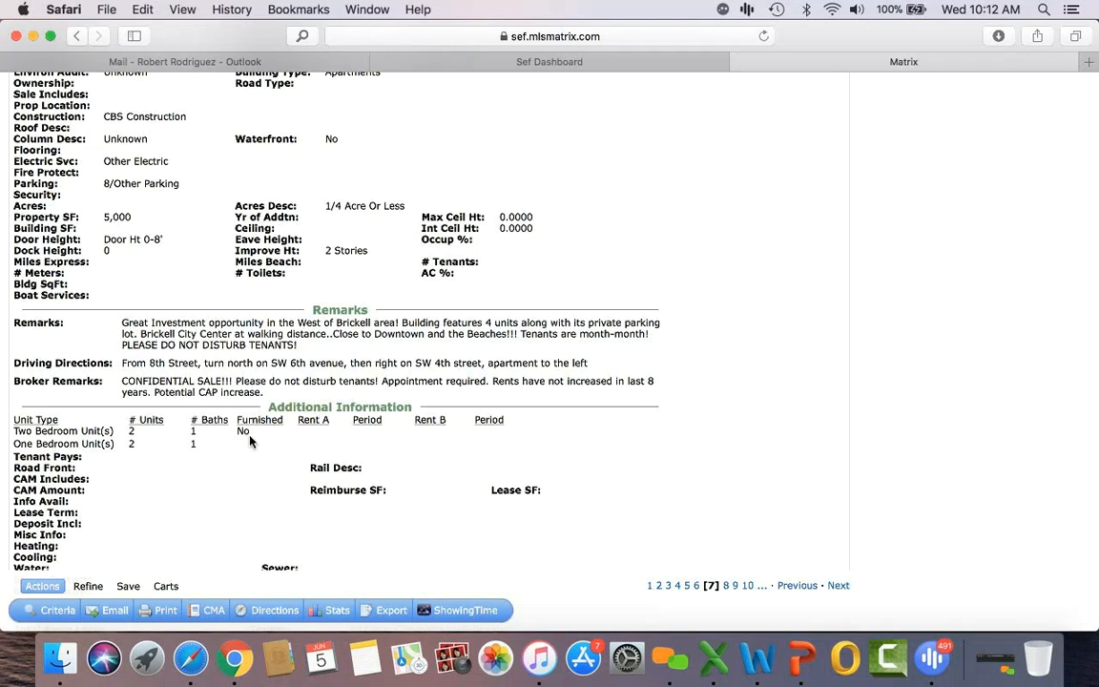
scroll(168, 479, "down", 8)
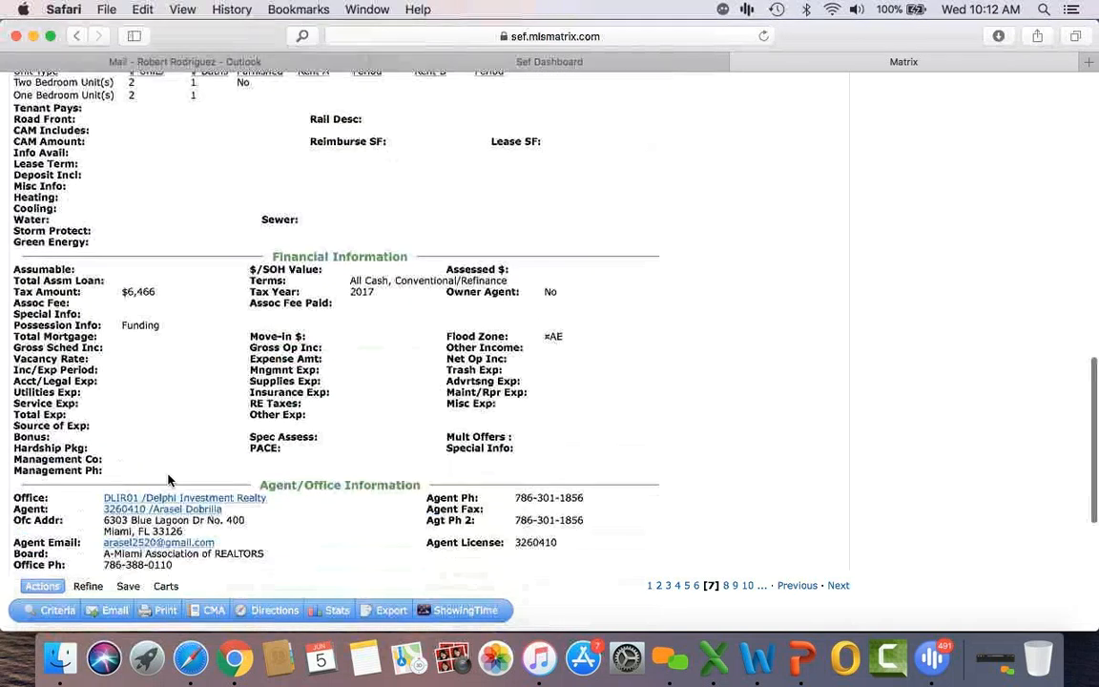
scroll(168, 480, "down", 5)
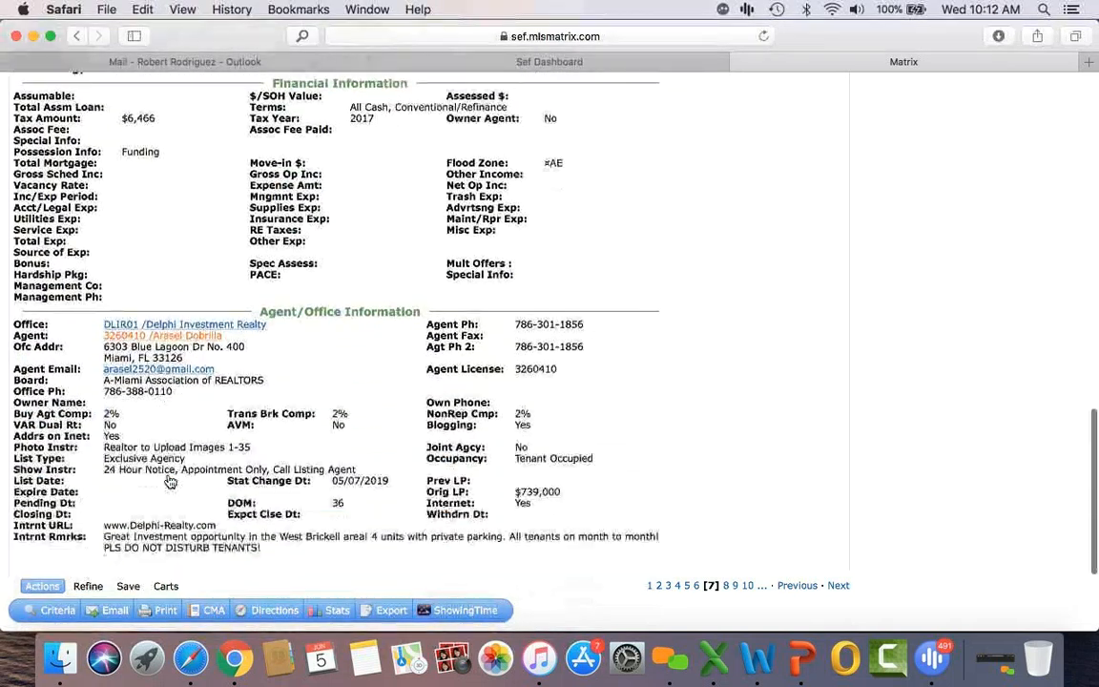
scroll(169, 482, "up", 5)
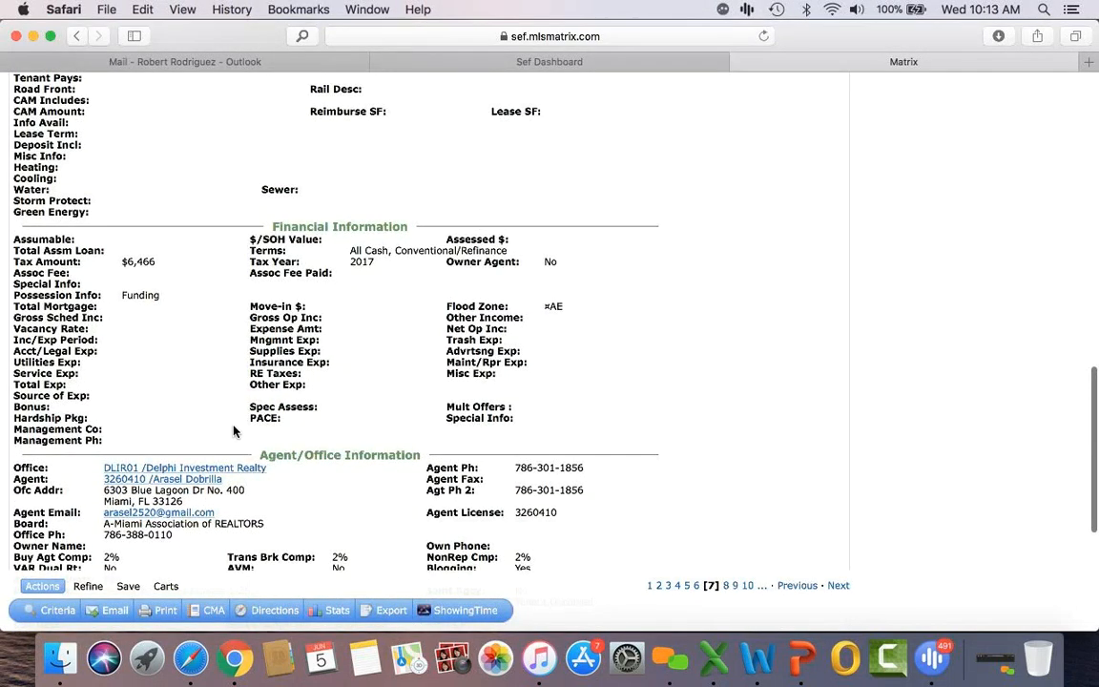
scroll(234, 431, "up", 1)
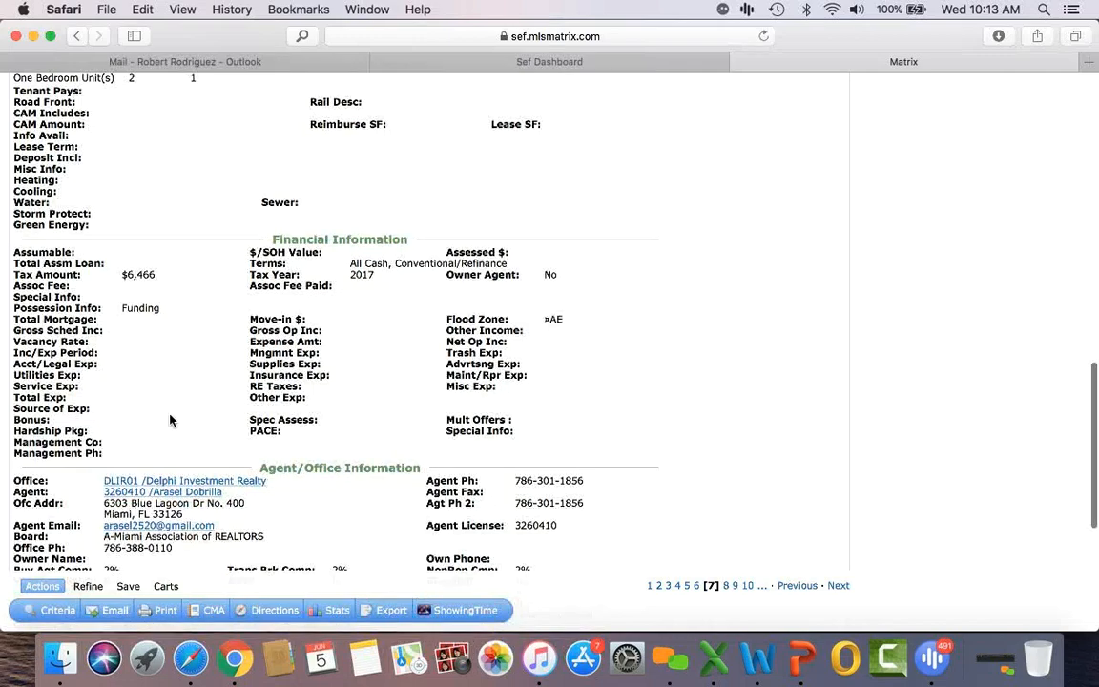
scroll(165, 412, "up", 15)
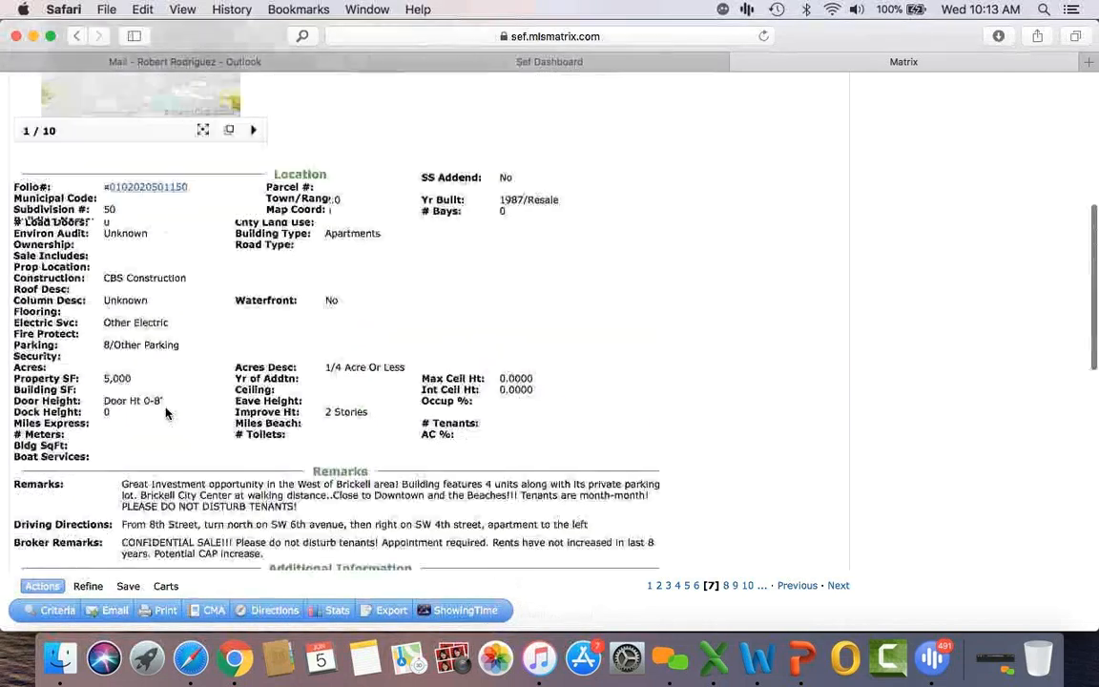
scroll(165, 412, "up", 4)
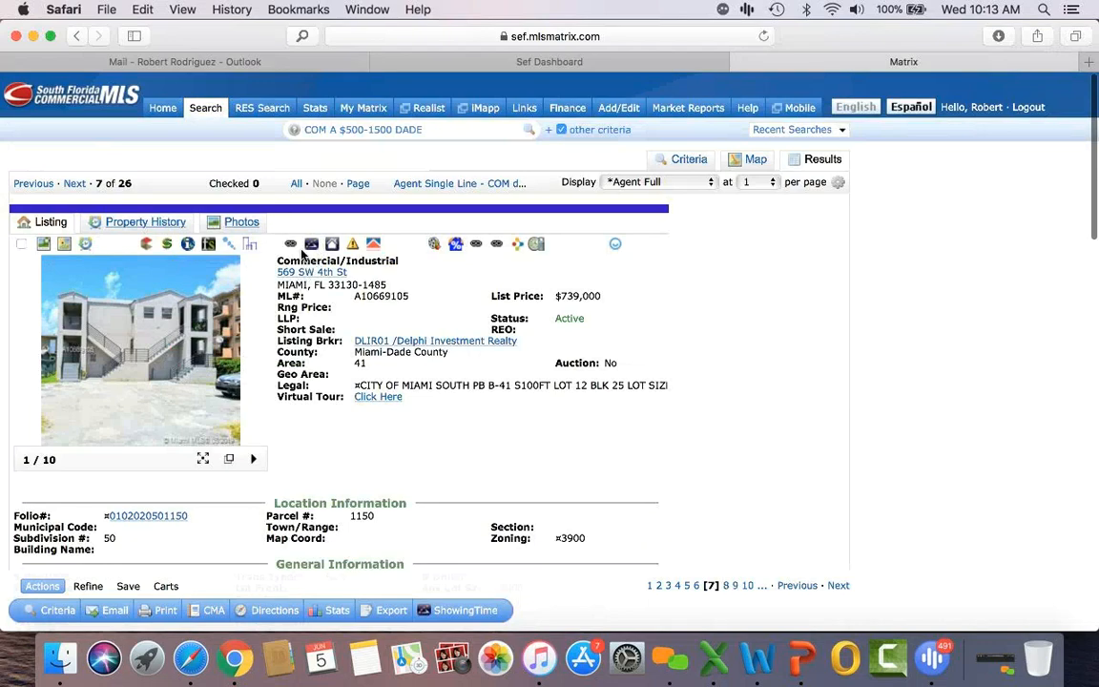
scroll(301, 252, "down", 10)
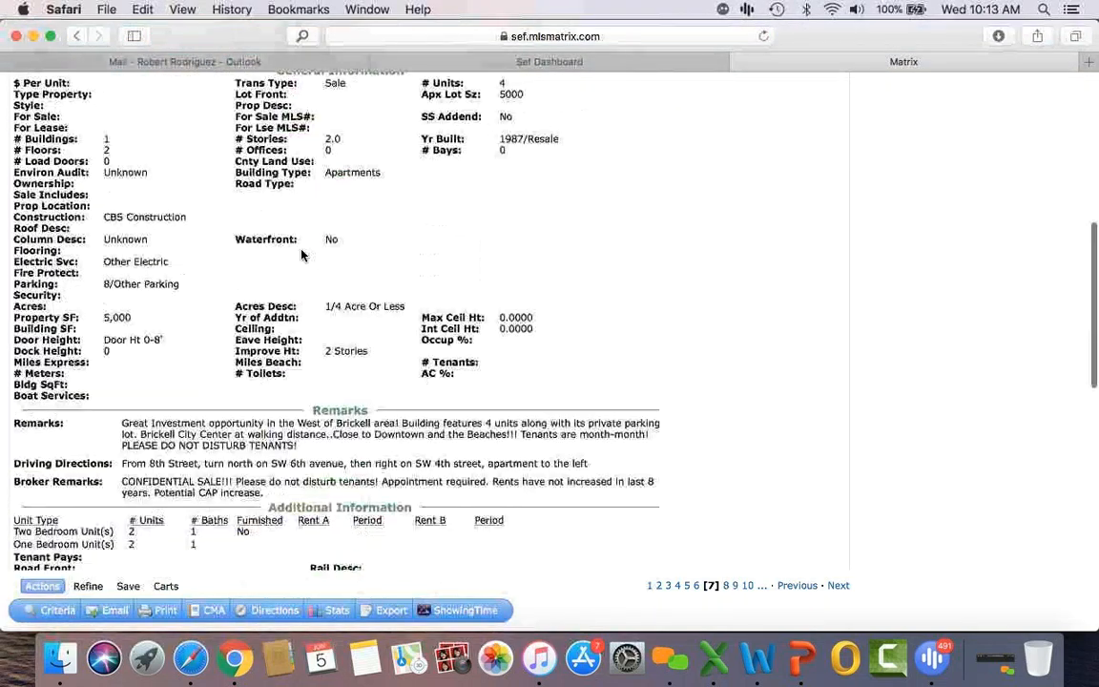
scroll(301, 254, "down", 5)
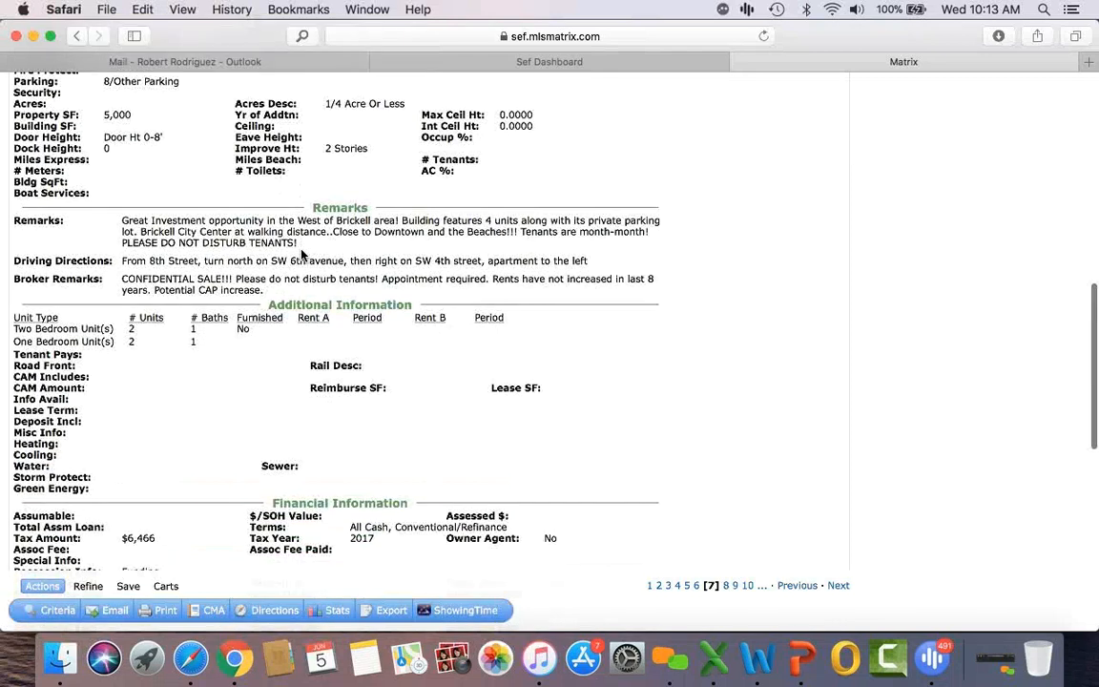
scroll(302, 253, "up", 15)
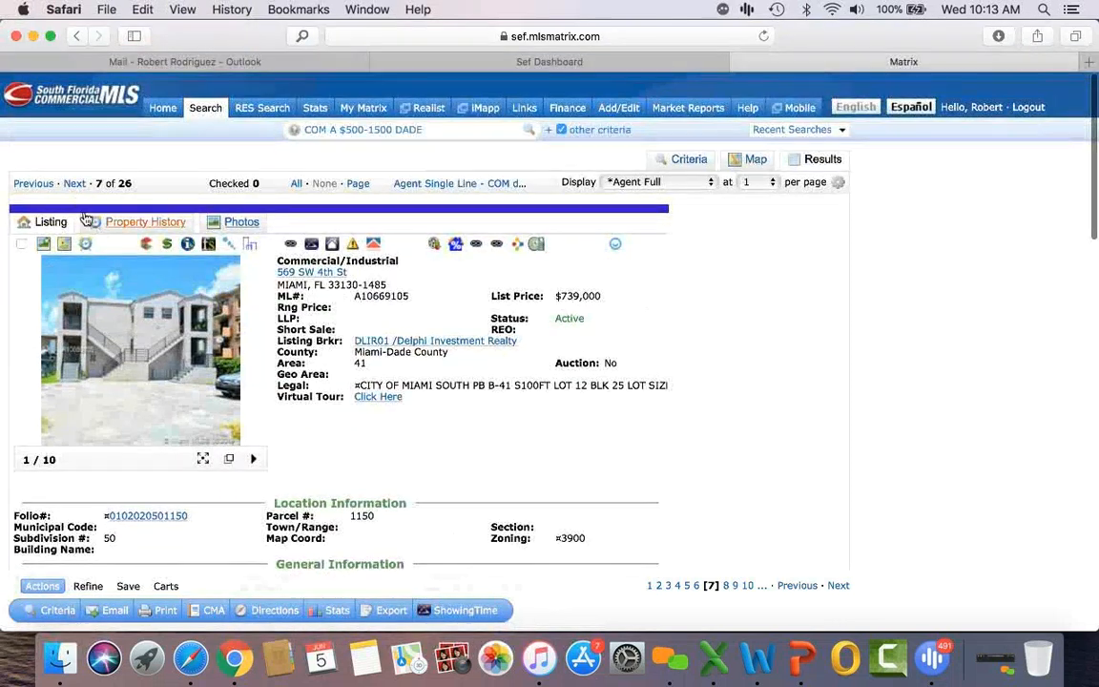
left_click(74, 184)
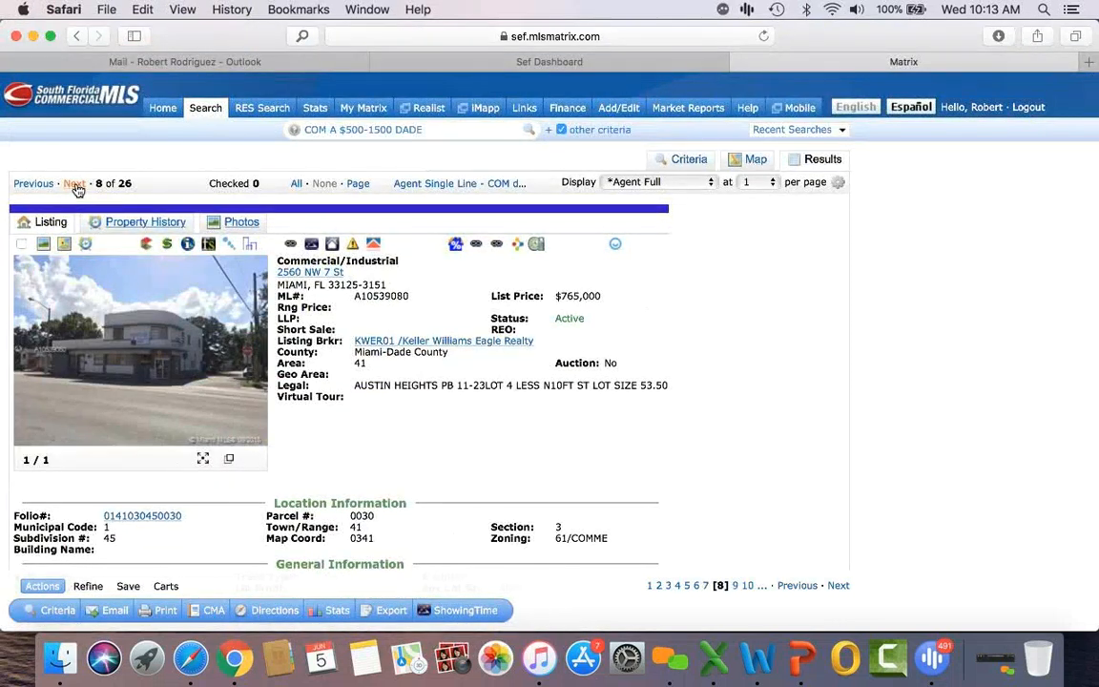
left_click(74, 184)
scroll(532, 408, "down", 5)
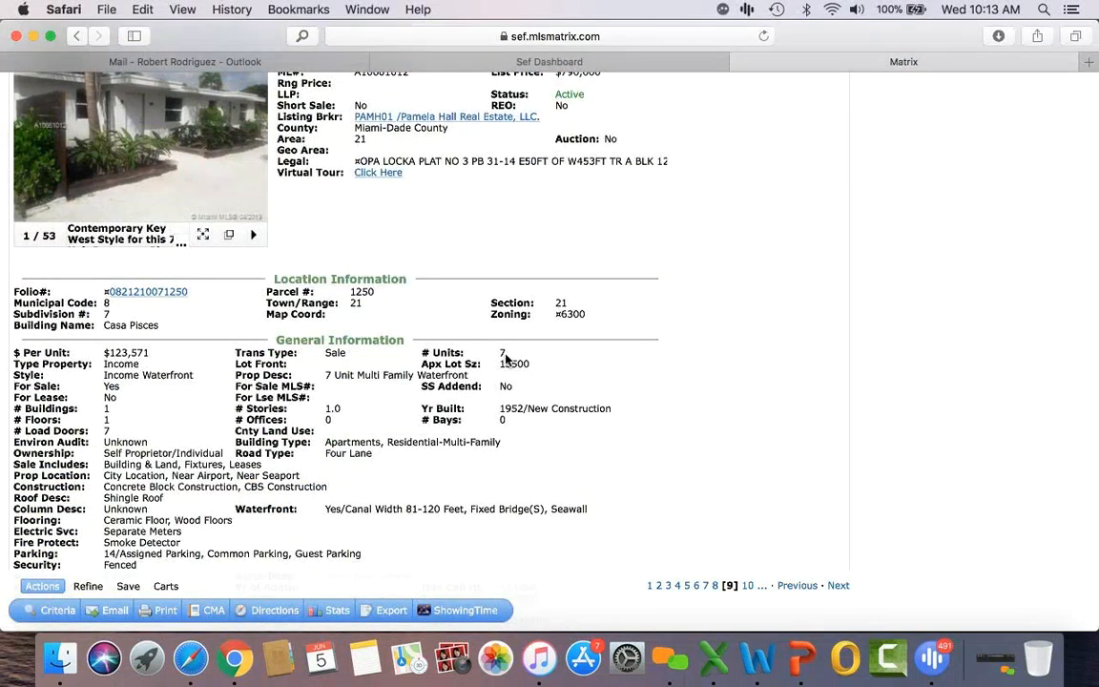
scroll(505, 358, "down", 10)
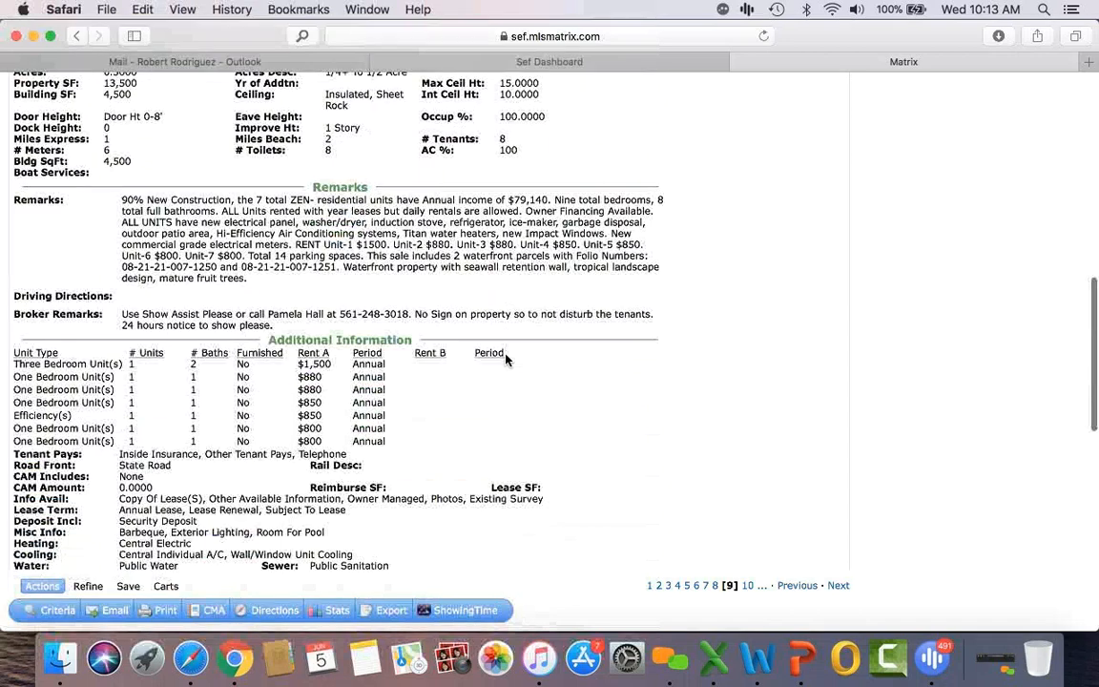
scroll(323, 366, "down", 2)
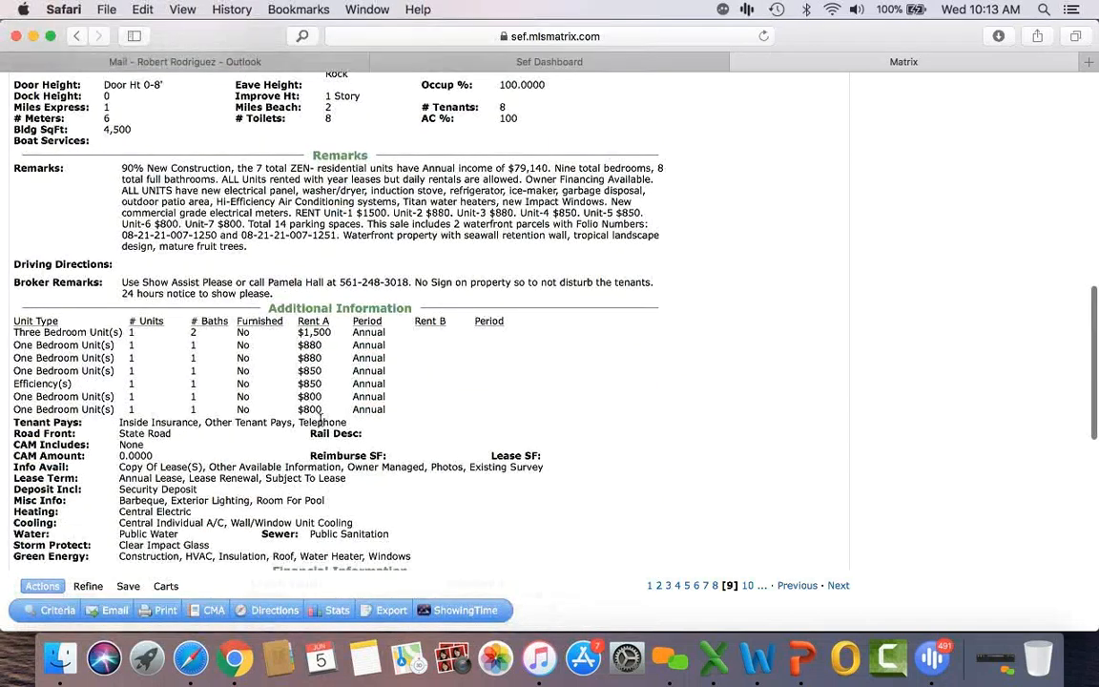
scroll(320, 453, "down", 5)
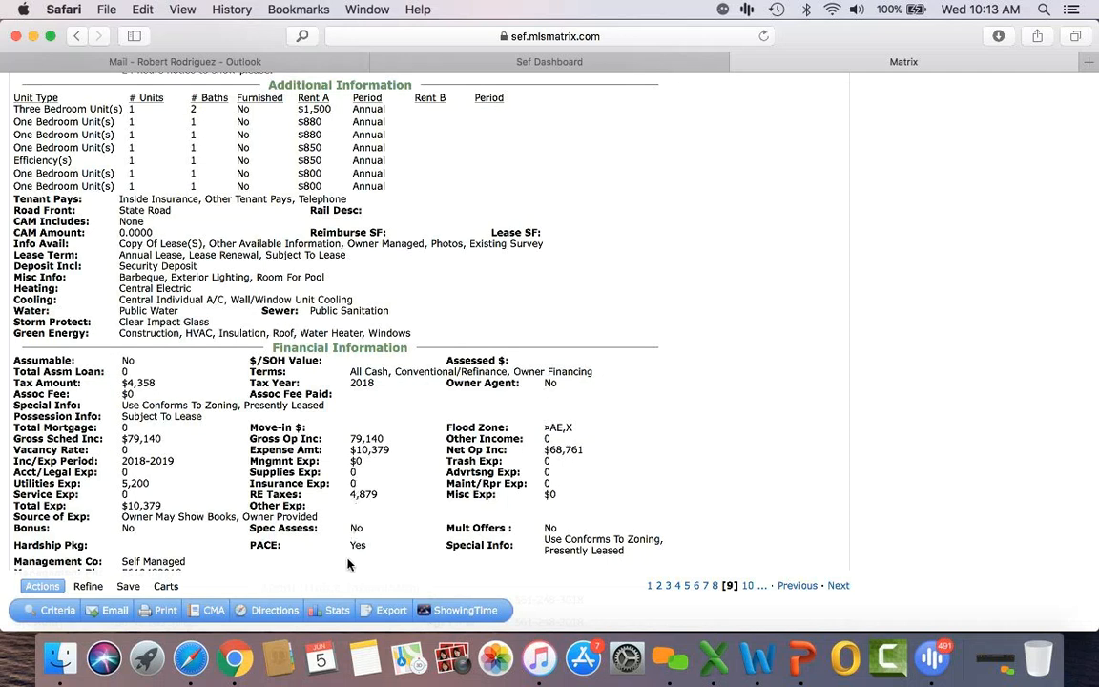
scroll(347, 564, "up", 15)
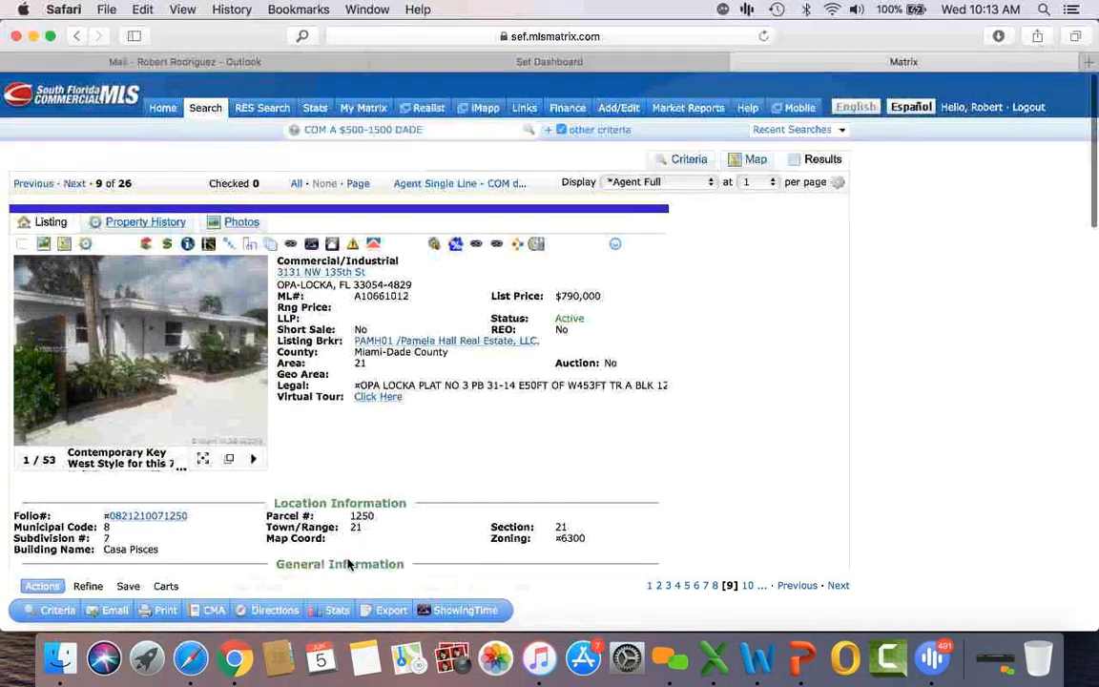
left_click(269, 246)
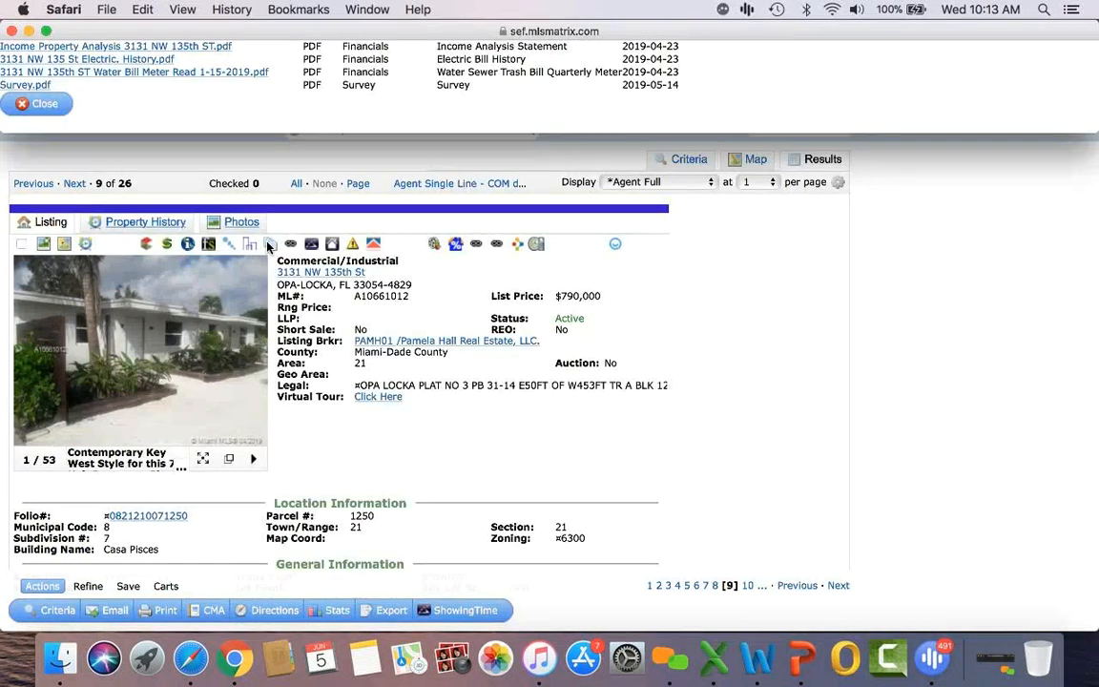
left_click(121, 48)
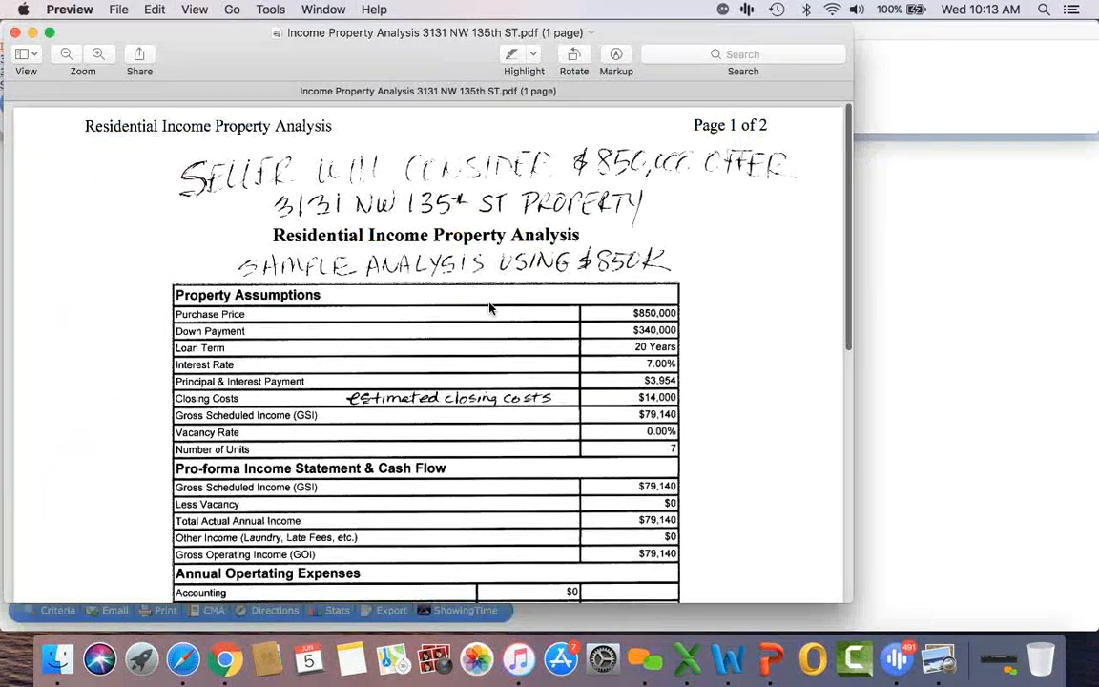
Step: Read through the Income Property Analysis PDF in Preview, then close it
scroll(489, 307, "down", 5)
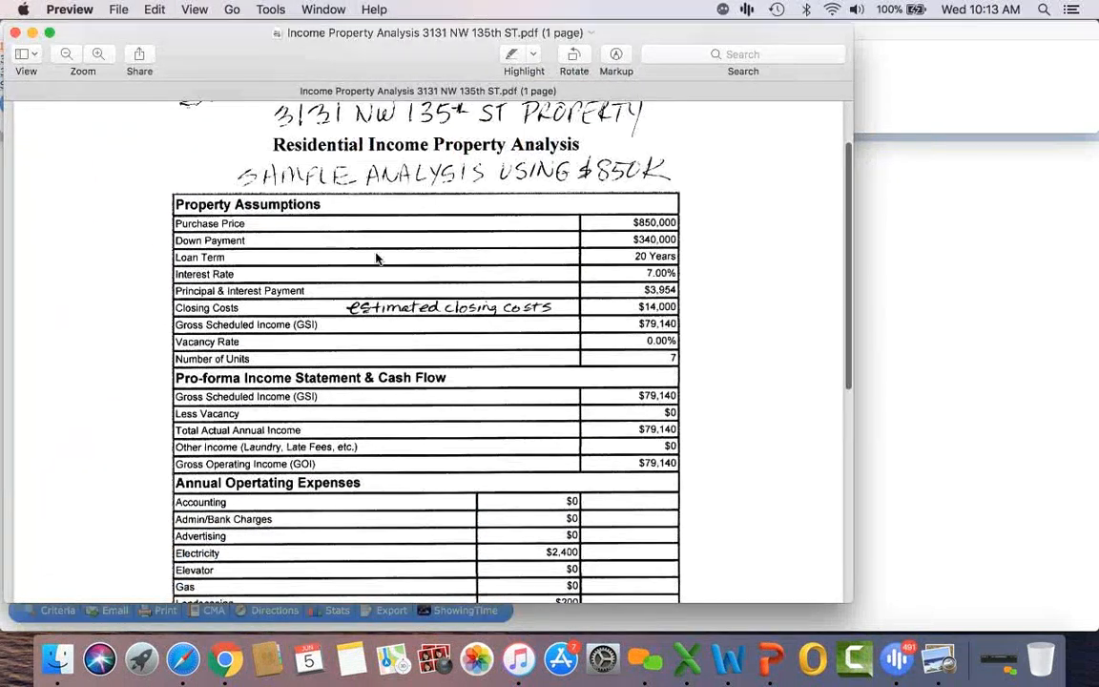
scroll(333, 314, "down", 6)
scroll(333, 314, "down", 15)
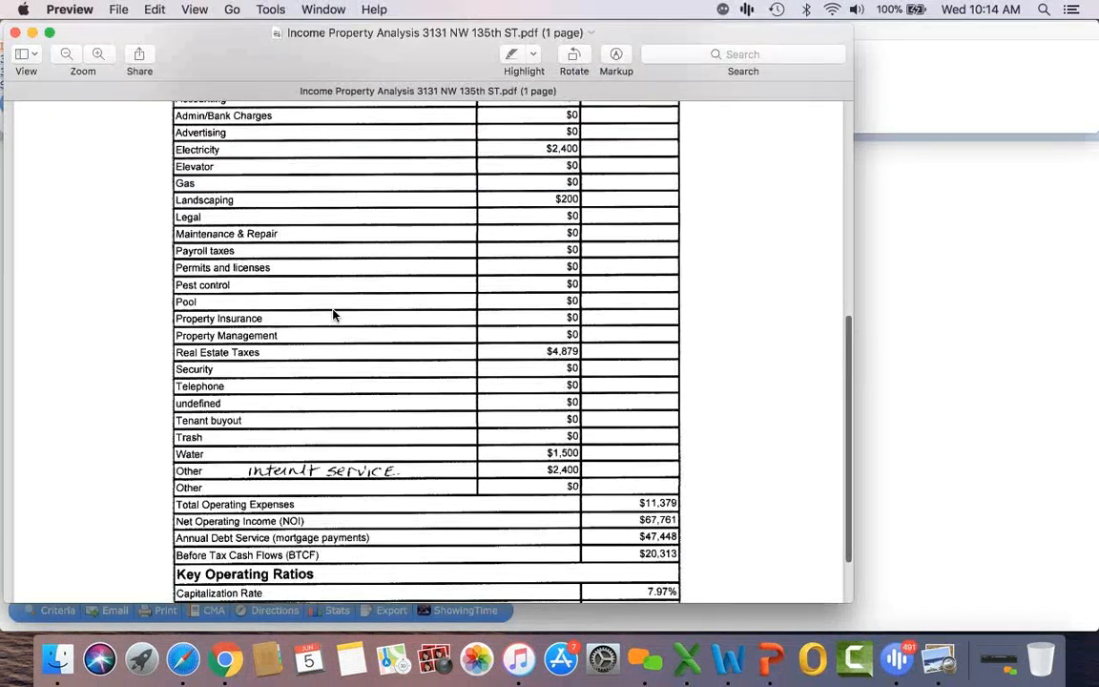
scroll(334, 314, "up", 3)
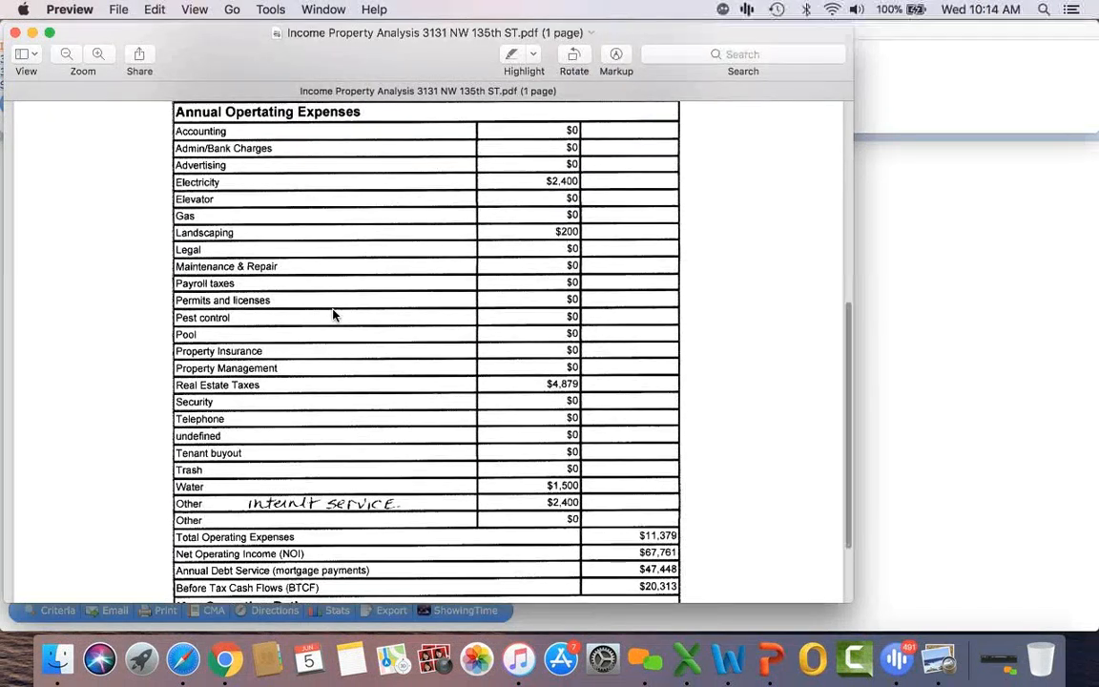
scroll(334, 315, "down", 5)
scroll(334, 315, "up", 4)
scroll(334, 315, "up", 20)
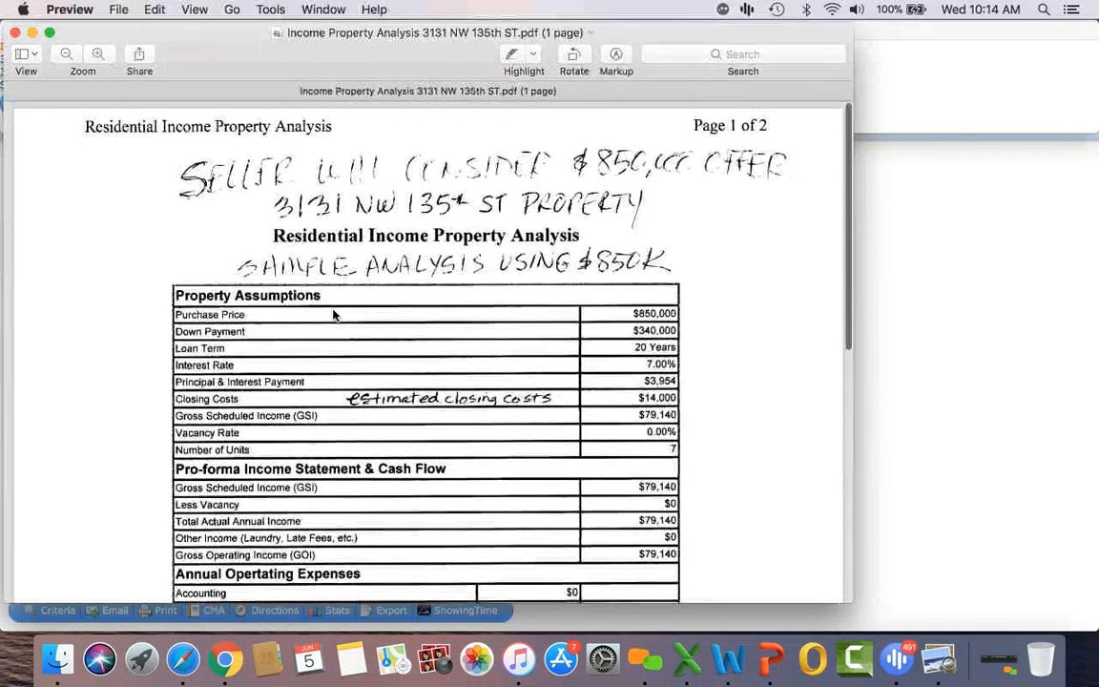
scroll(334, 315, "down", 20)
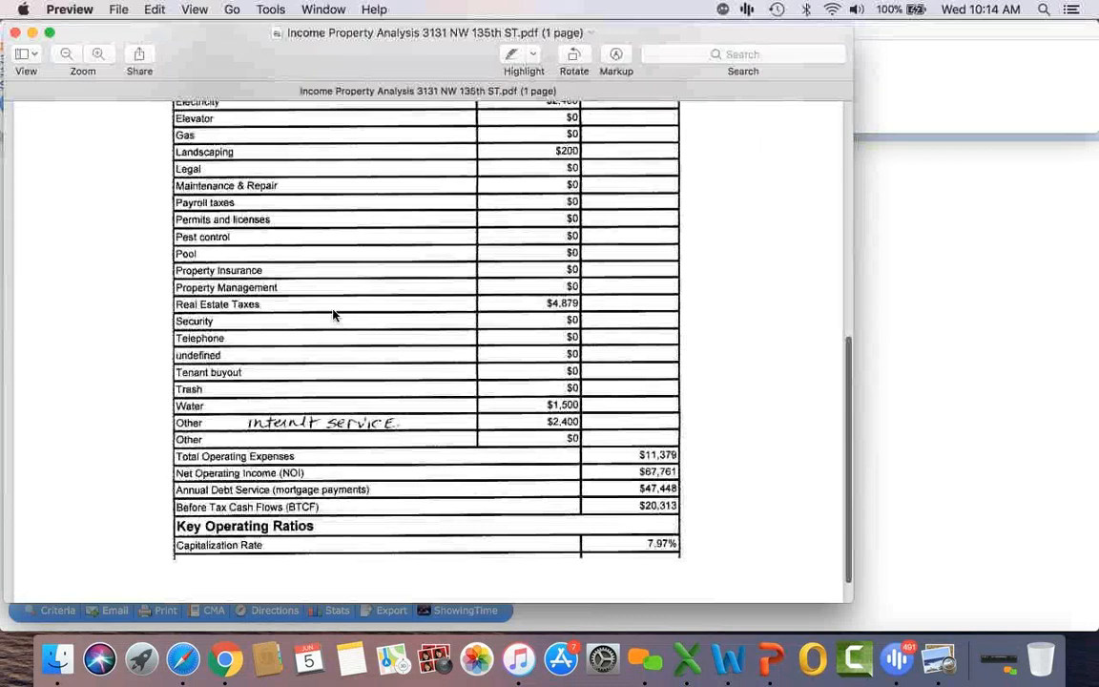
scroll(334, 315, "down", 2)
scroll(334, 314, "up", 20)
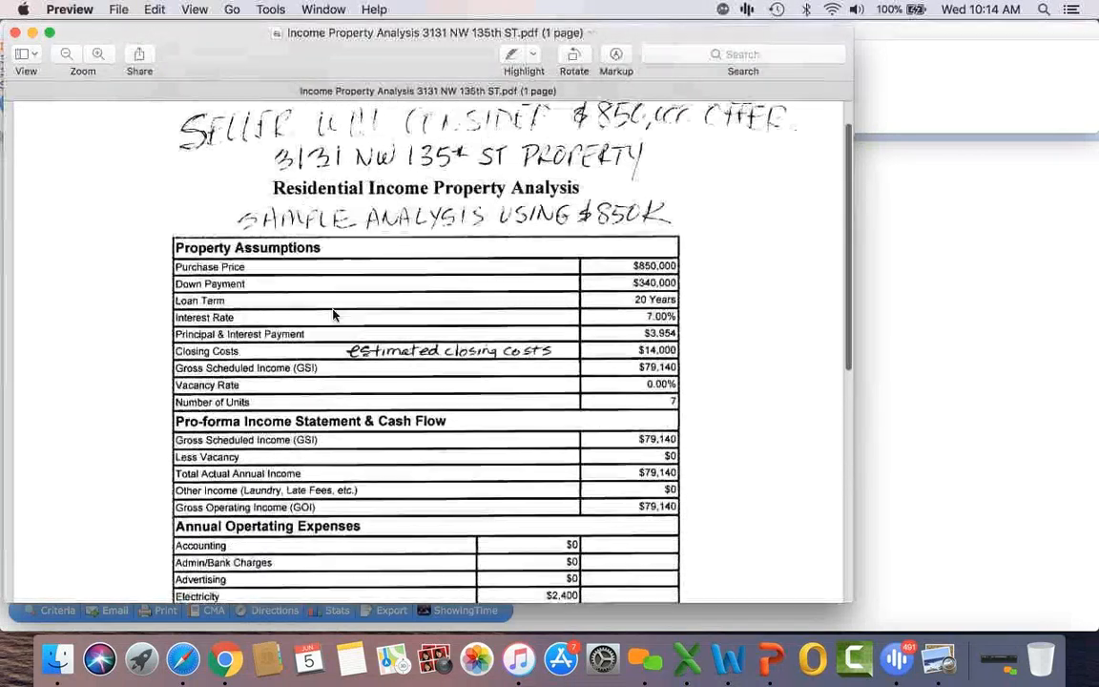
left_click(14, 32)
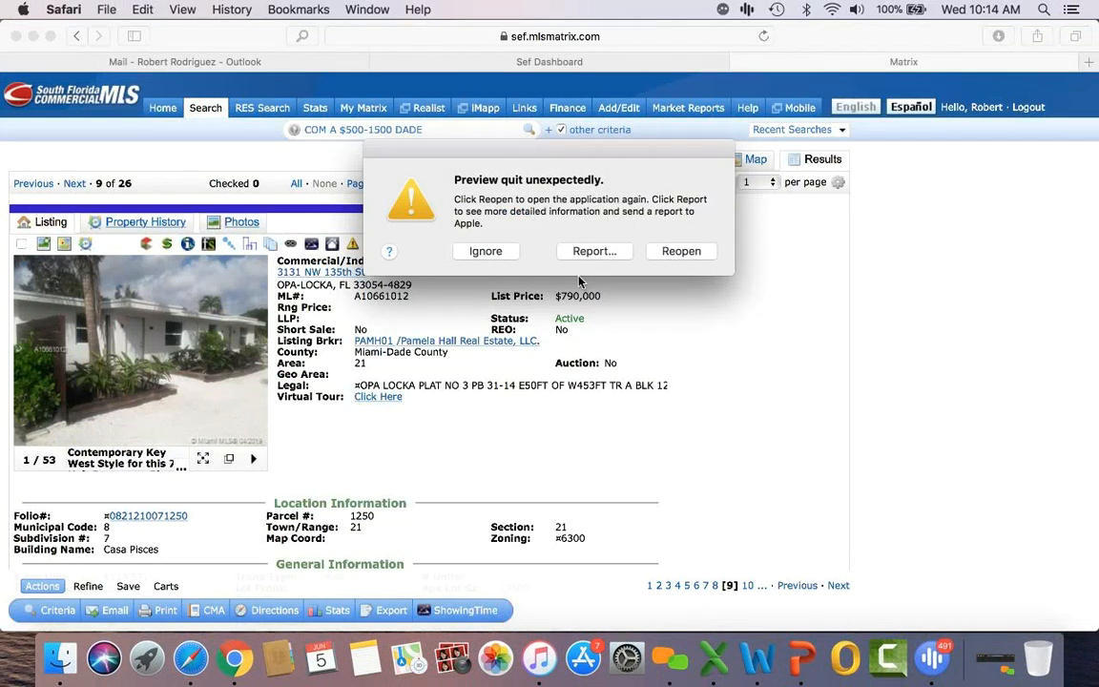
Step: Dismiss the Preview crash warning and return to the search criteria form
left_click(484, 251)
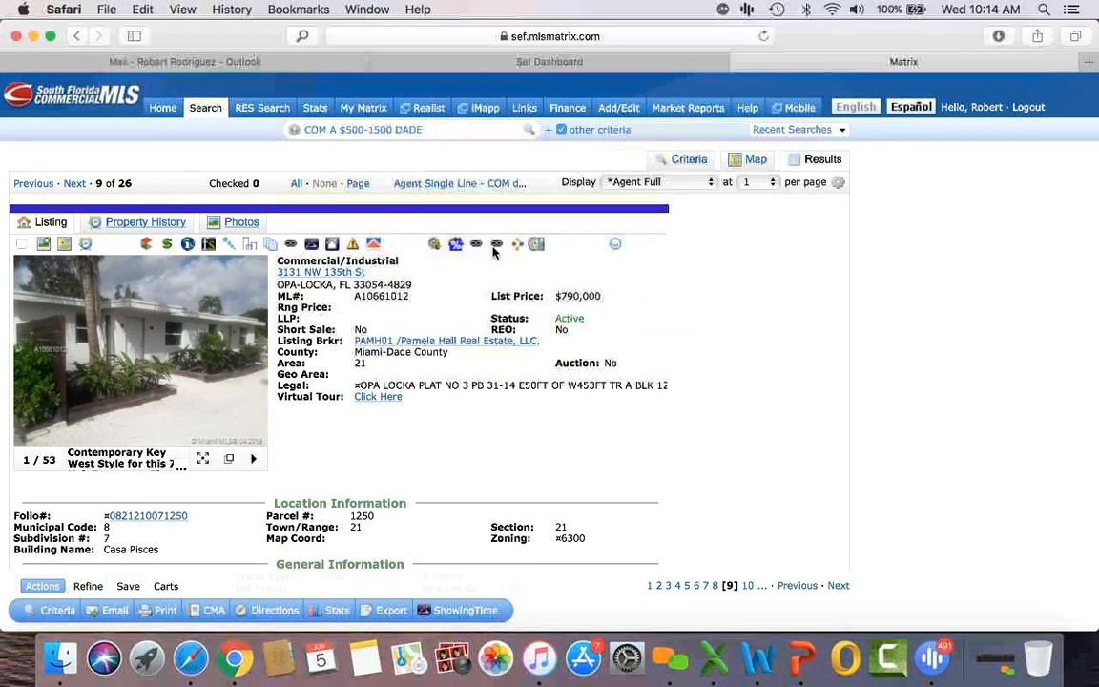
scroll(799, 340, "down", 5)
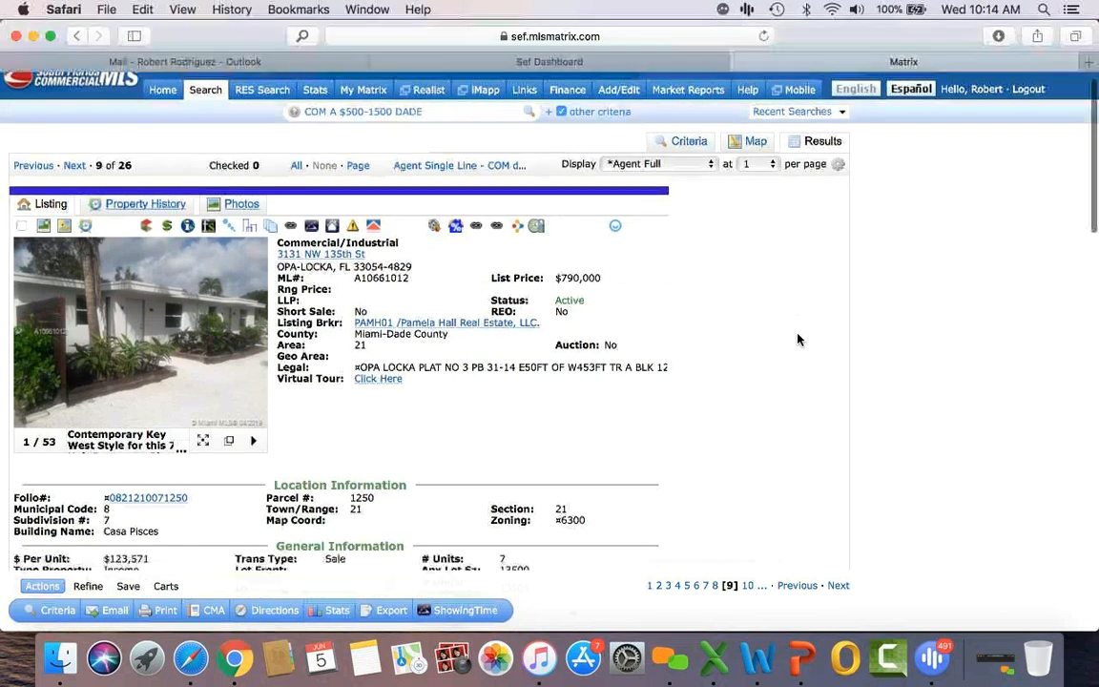
scroll(799, 339, "up", 5)
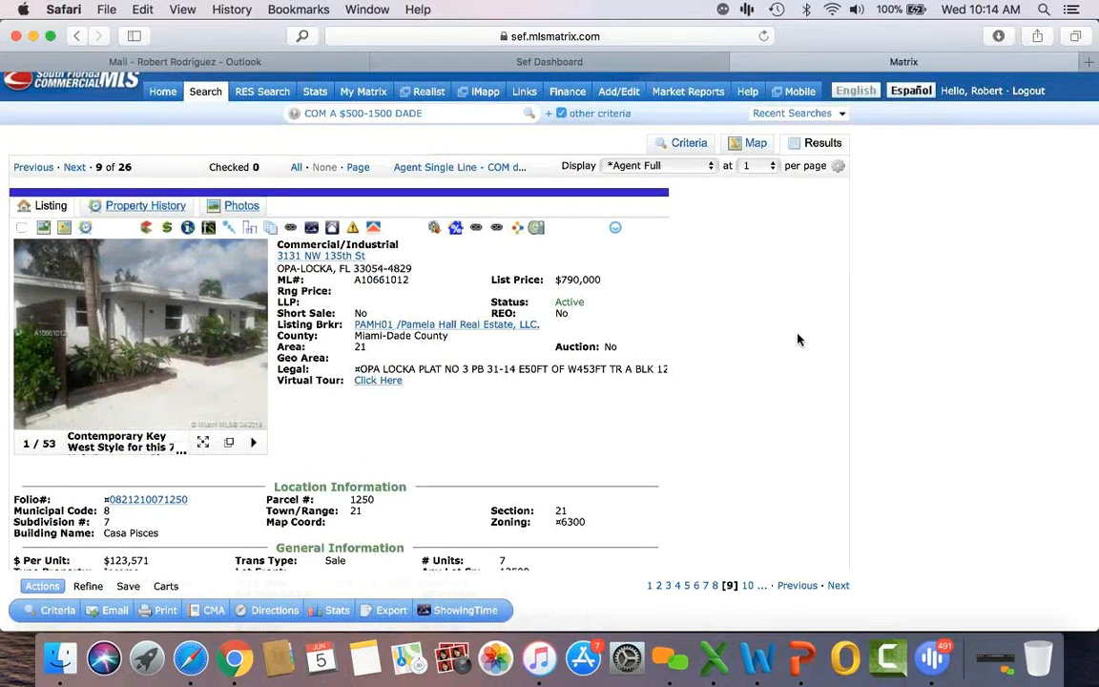
left_click(693, 144)
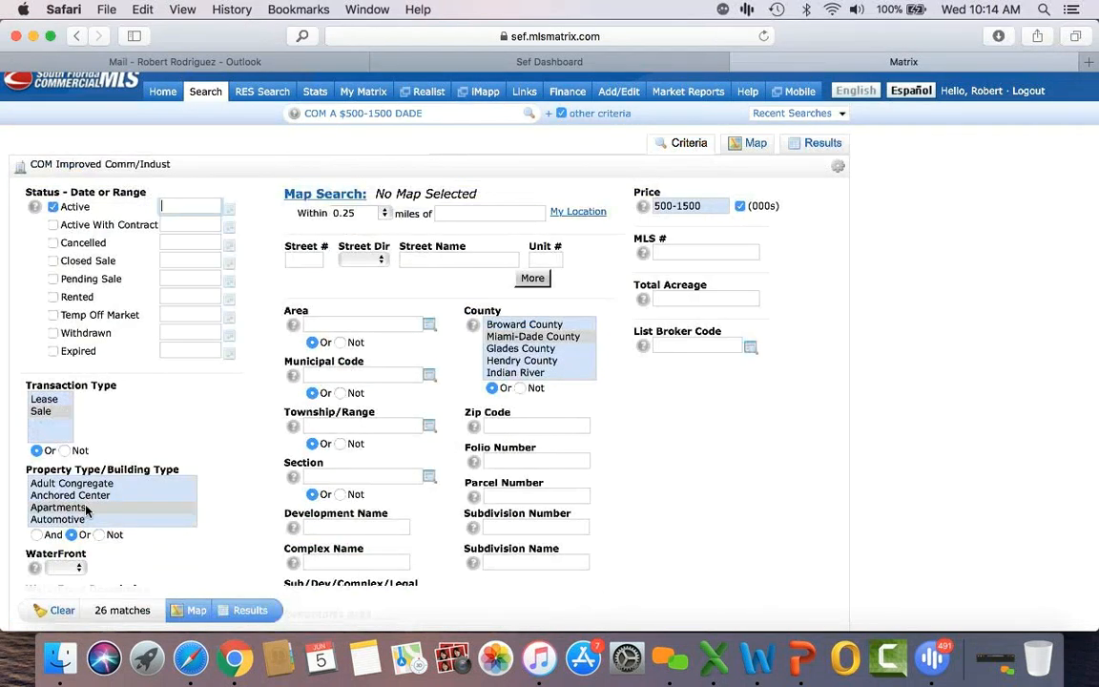
Step: Add Residential-Multi-Family to the property types and list the 21 matches
scroll(85, 510, "down", 5)
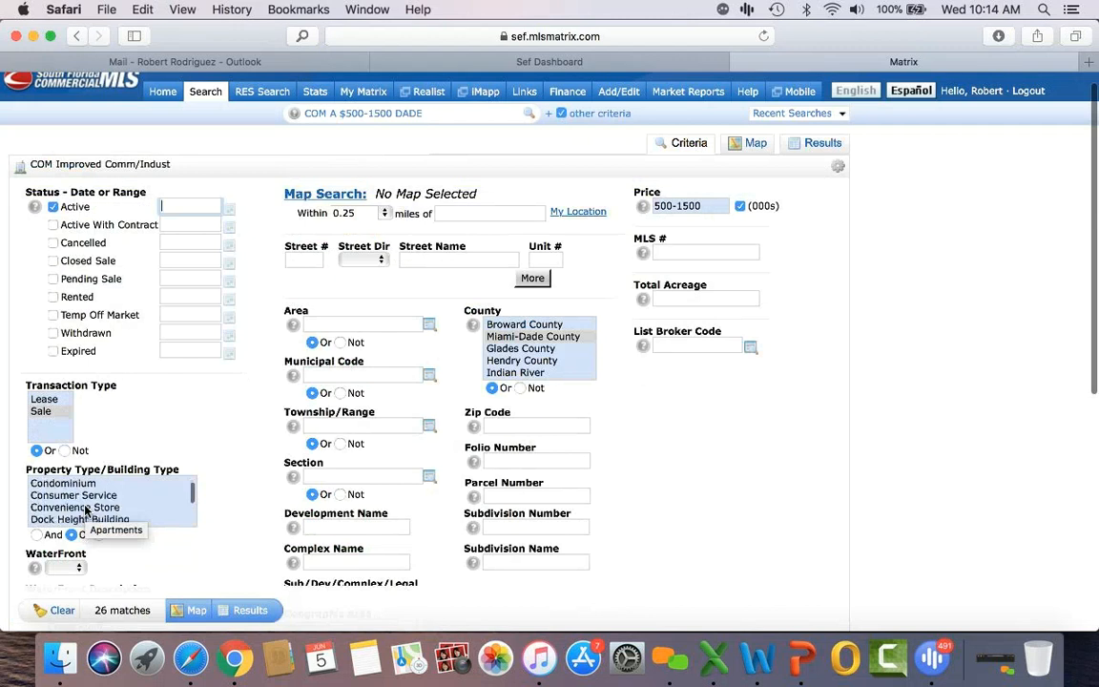
scroll(85, 511, "down", 5)
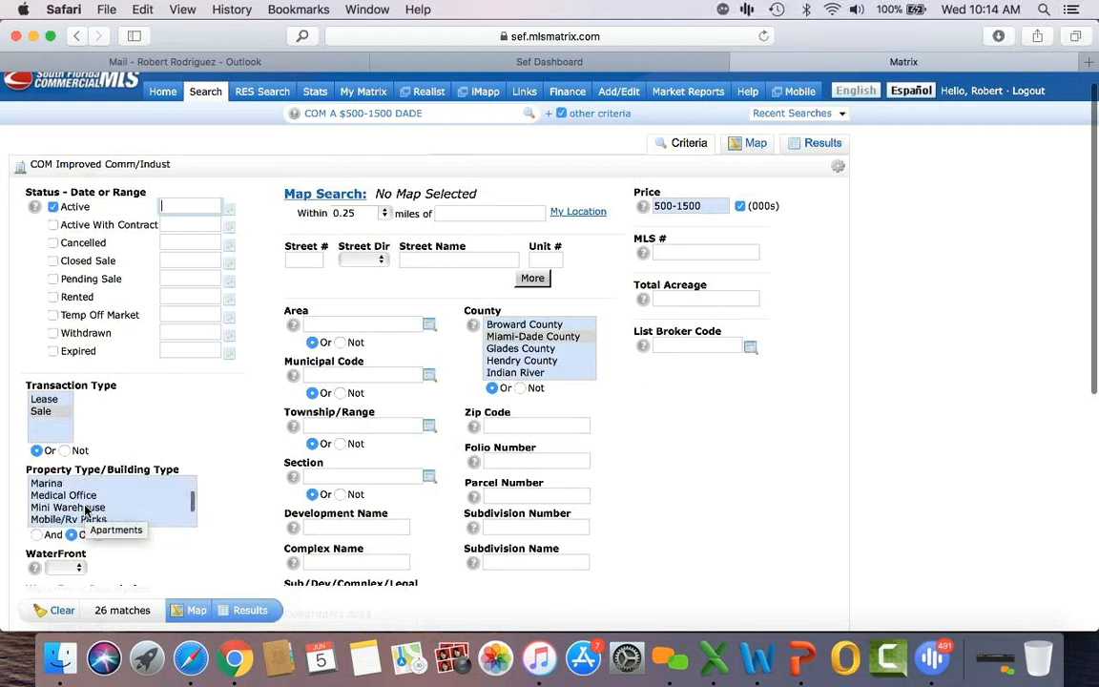
scroll(85, 510, "down", 3)
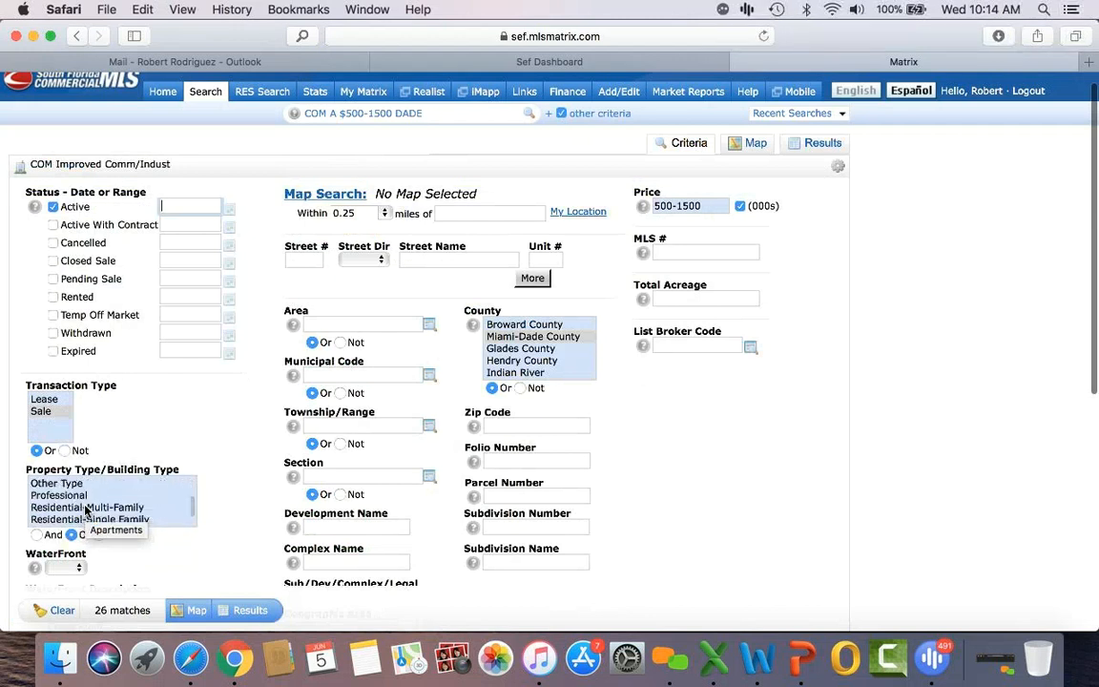
left_click(85, 507)
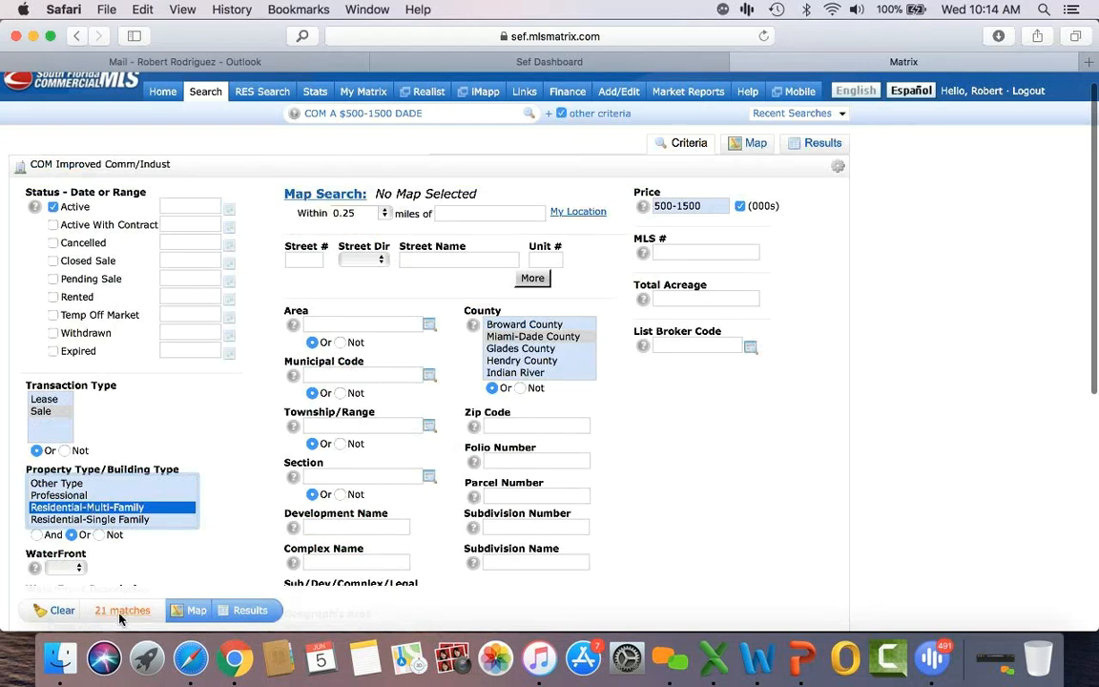
left_click(256, 615)
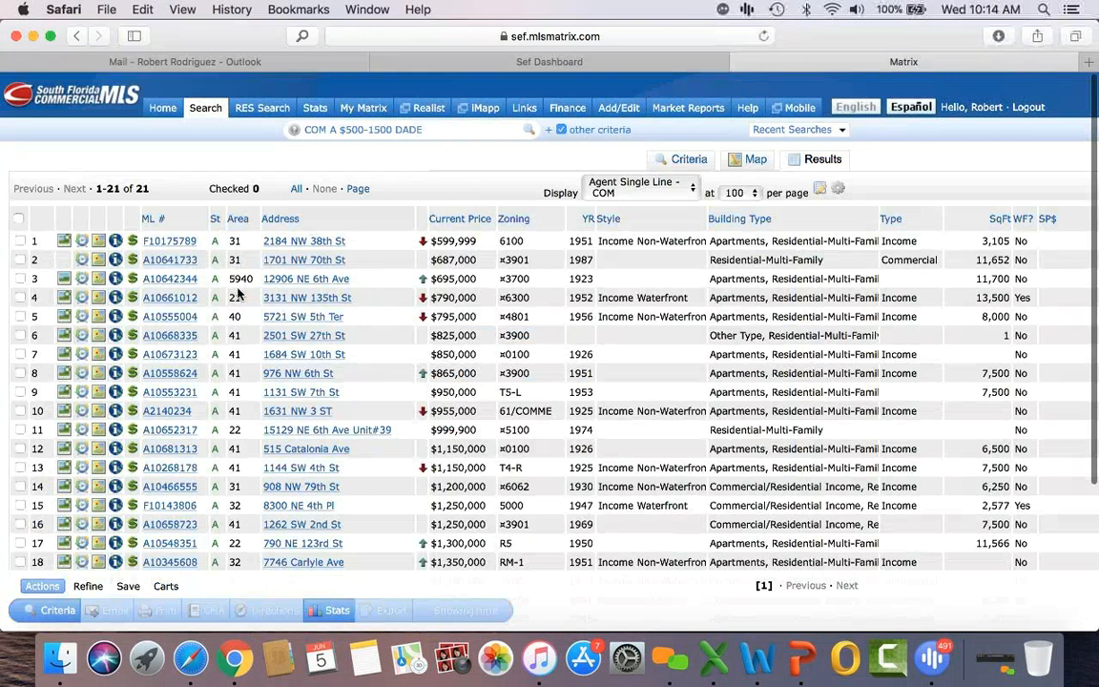
Step: Open the second listing's details and advance to listing 3 of 21, scrolling through it
left_click(185, 261)
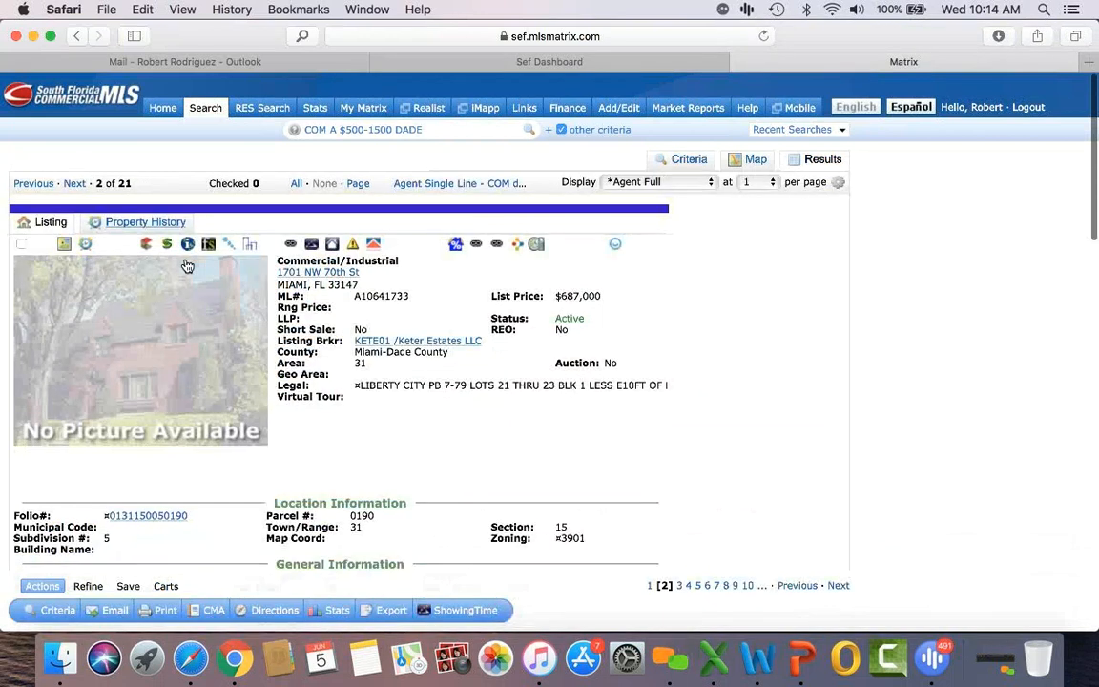
left_click(71, 185)
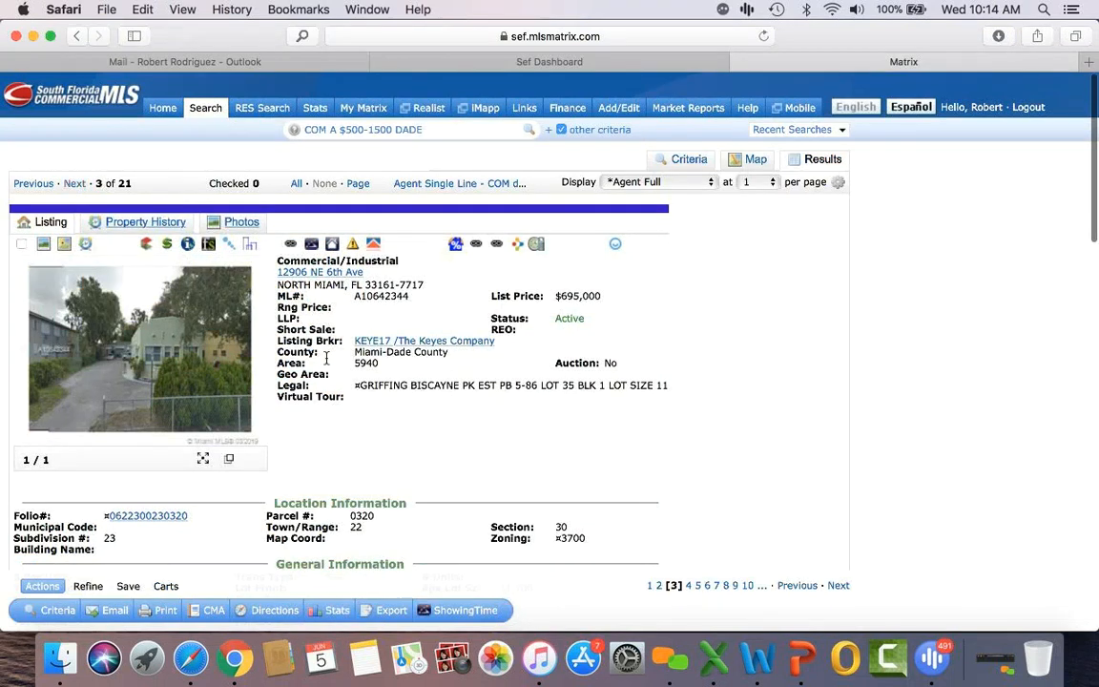
scroll(387, 438, "down", 5)
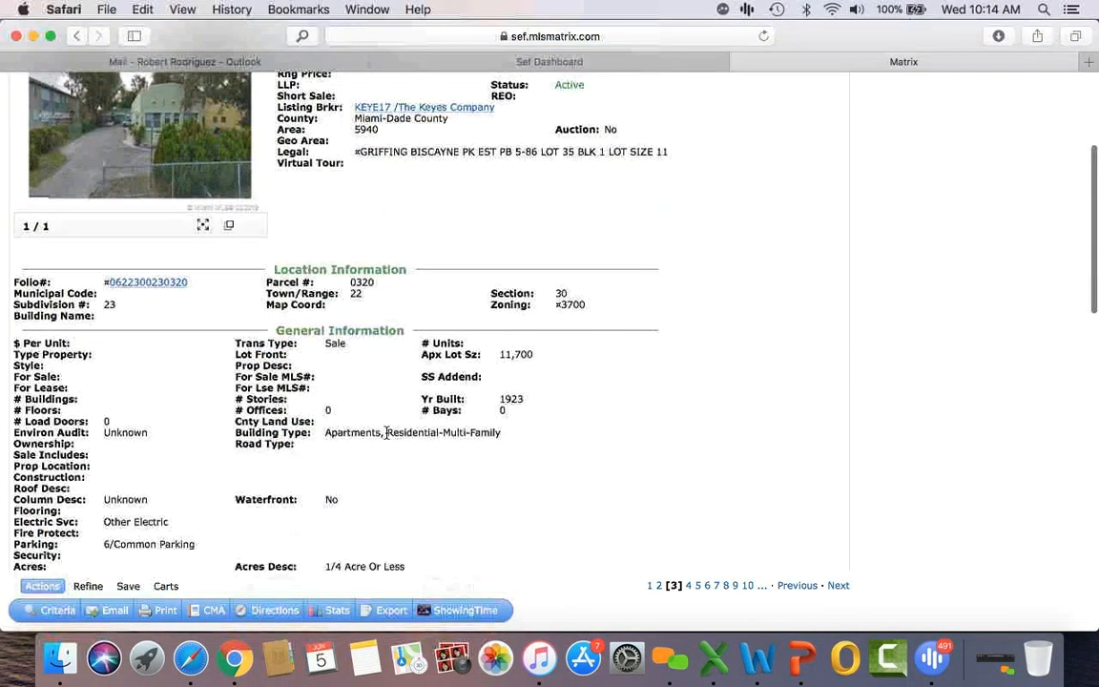
scroll(387, 434, "down", 8)
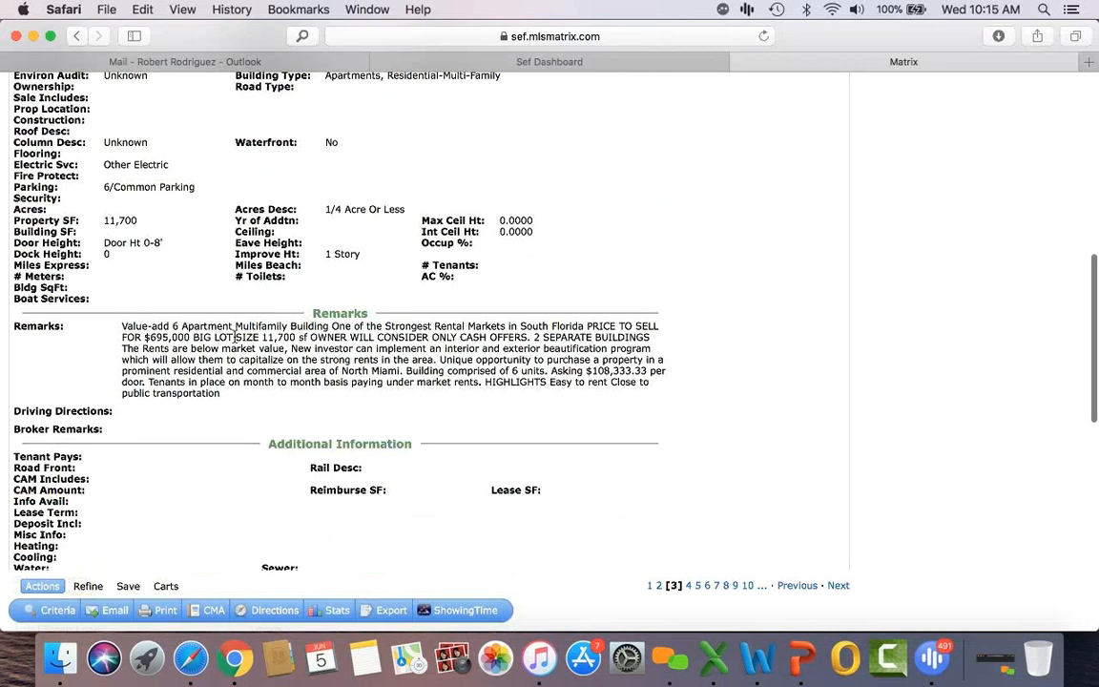
scroll(369, 386, "up", 10)
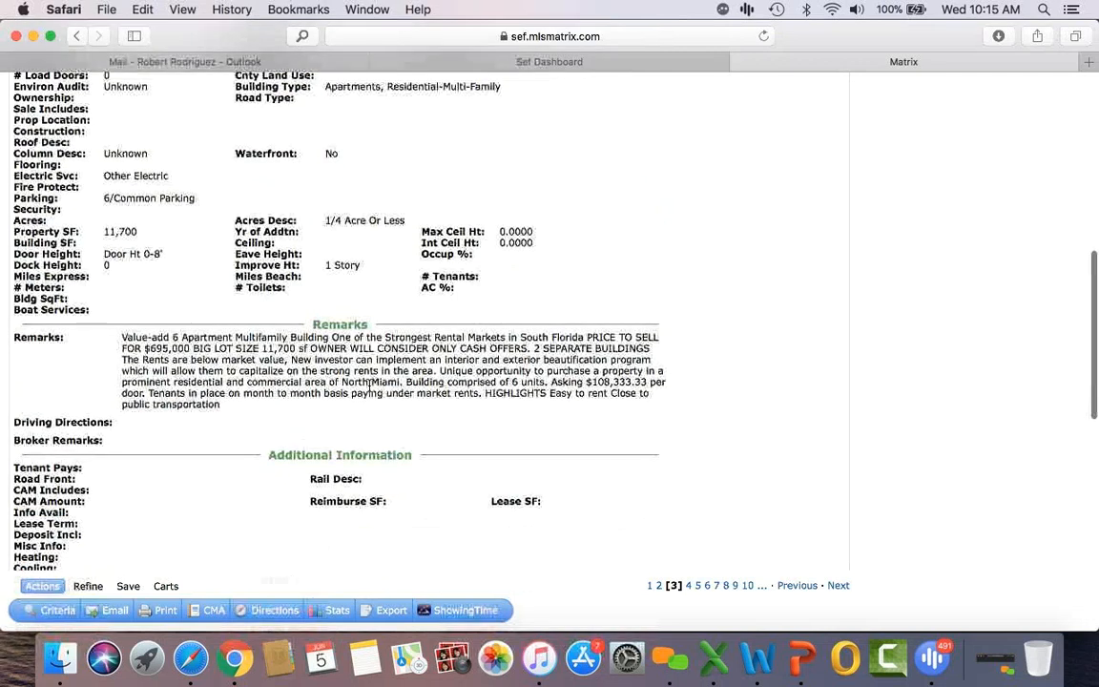
scroll(369, 385, "up", 2)
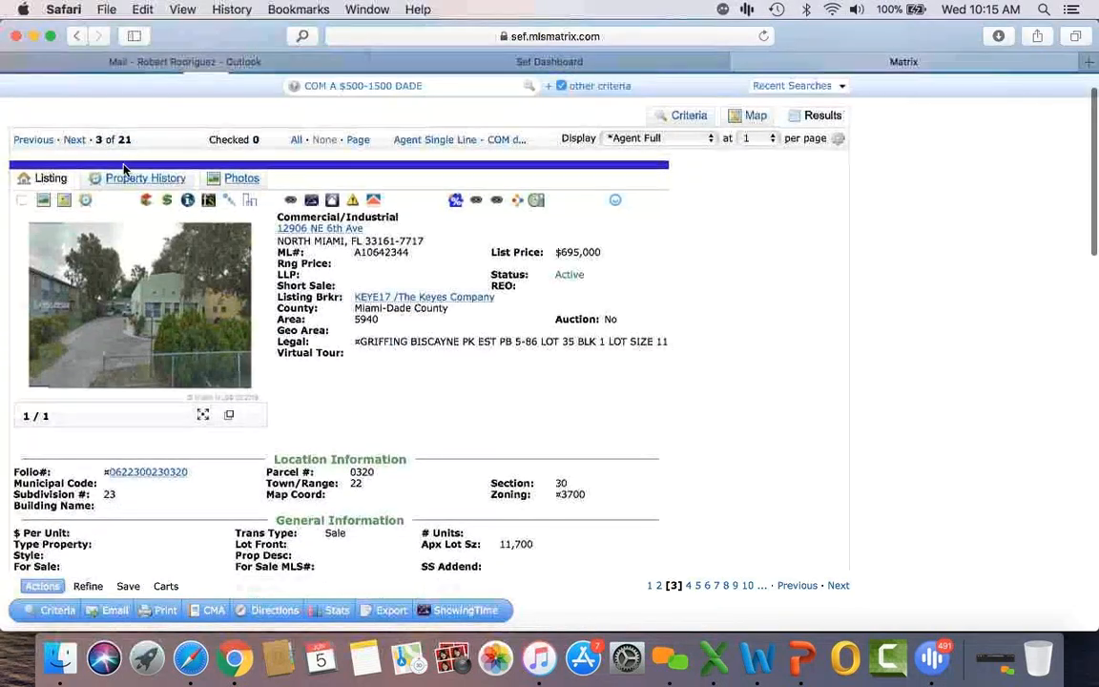
left_click(77, 141)
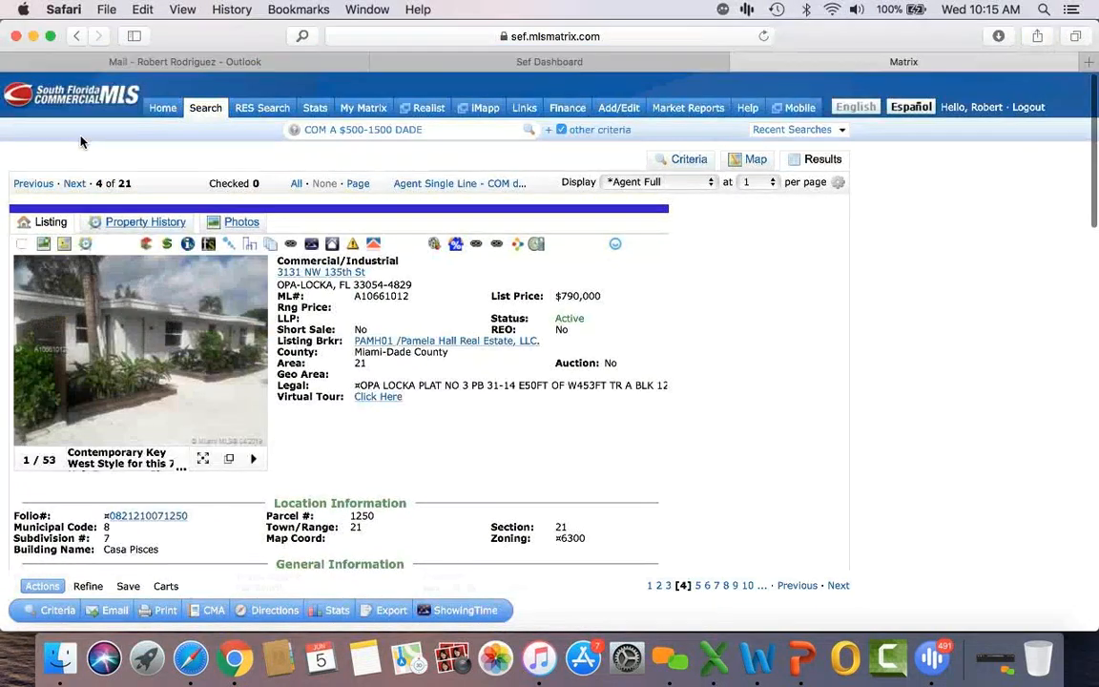
scroll(513, 401, "down", 5)
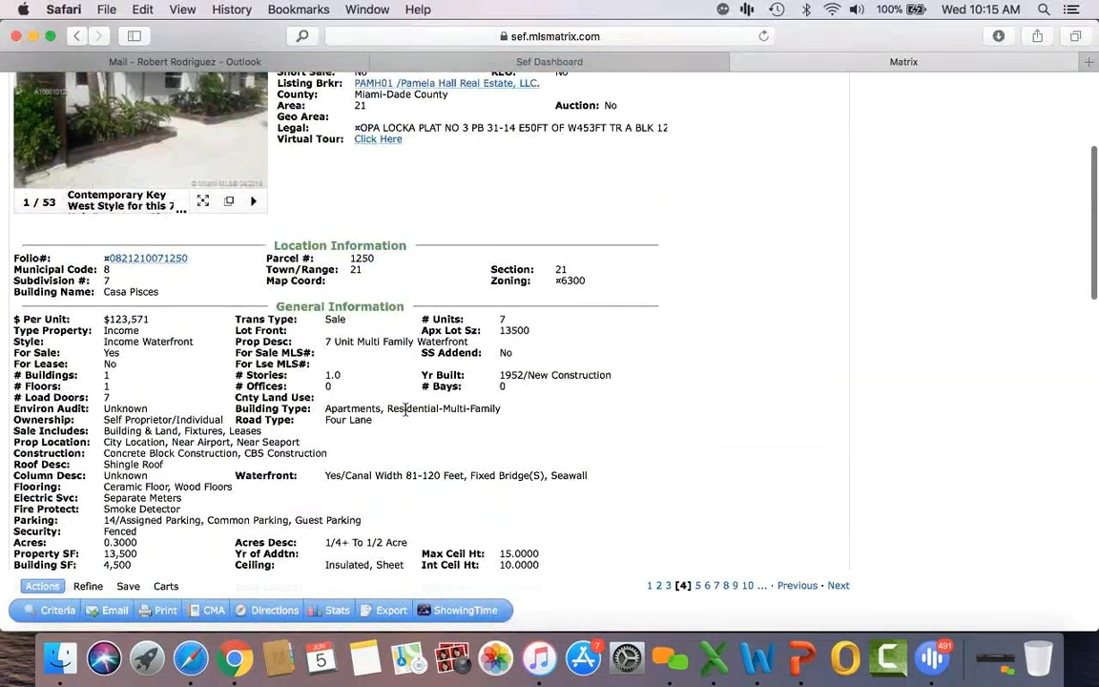
scroll(405, 408, "up", 6)
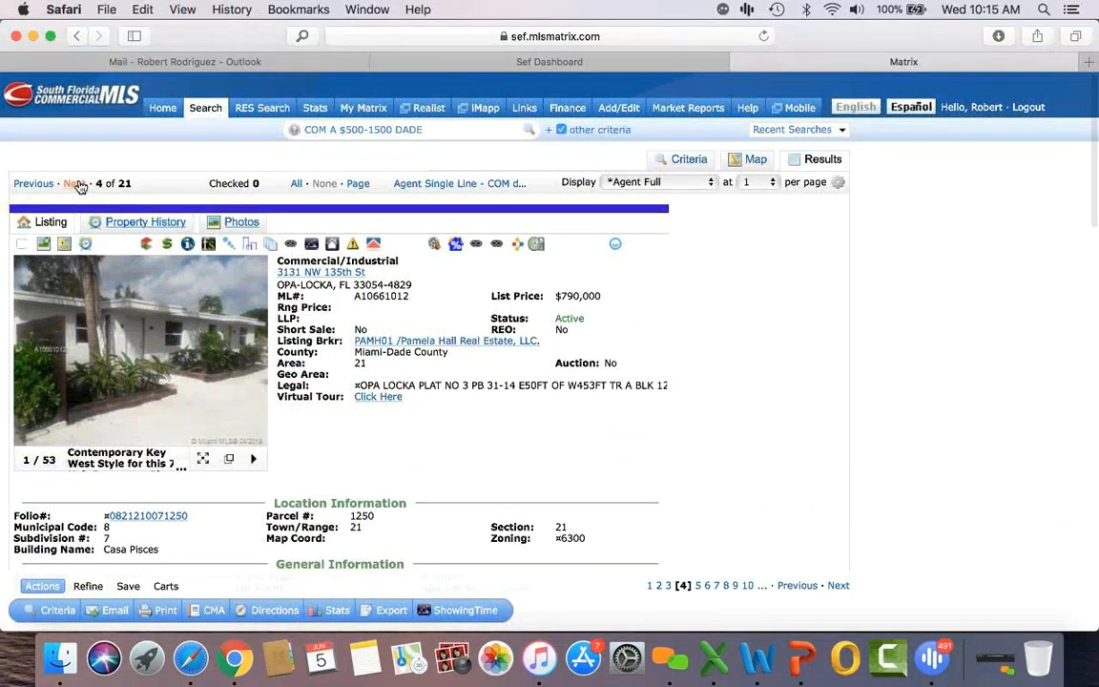
left_click(77, 184)
scroll(477, 448, "down", 5)
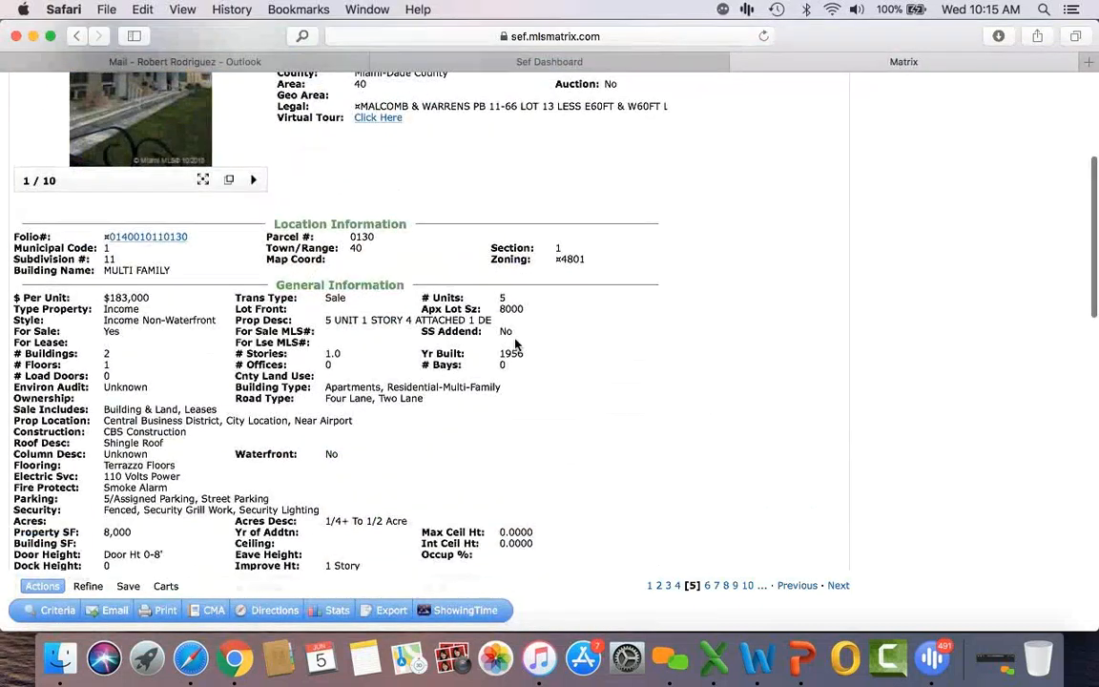
scroll(480, 419, "down", 6)
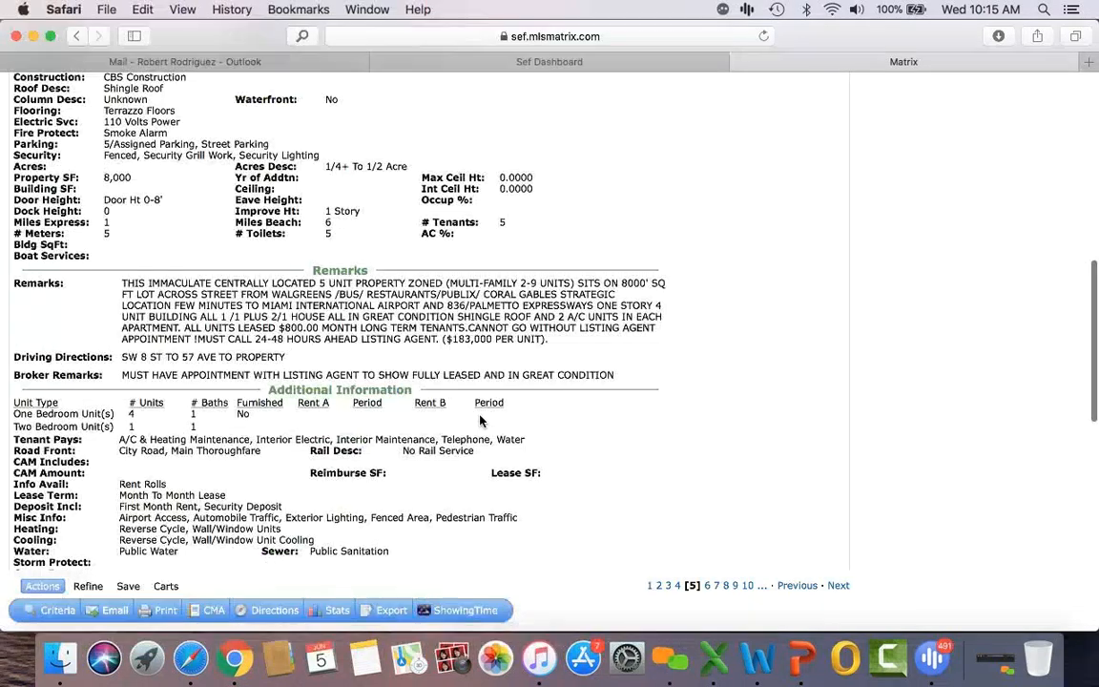
scroll(479, 419, "up", 10)
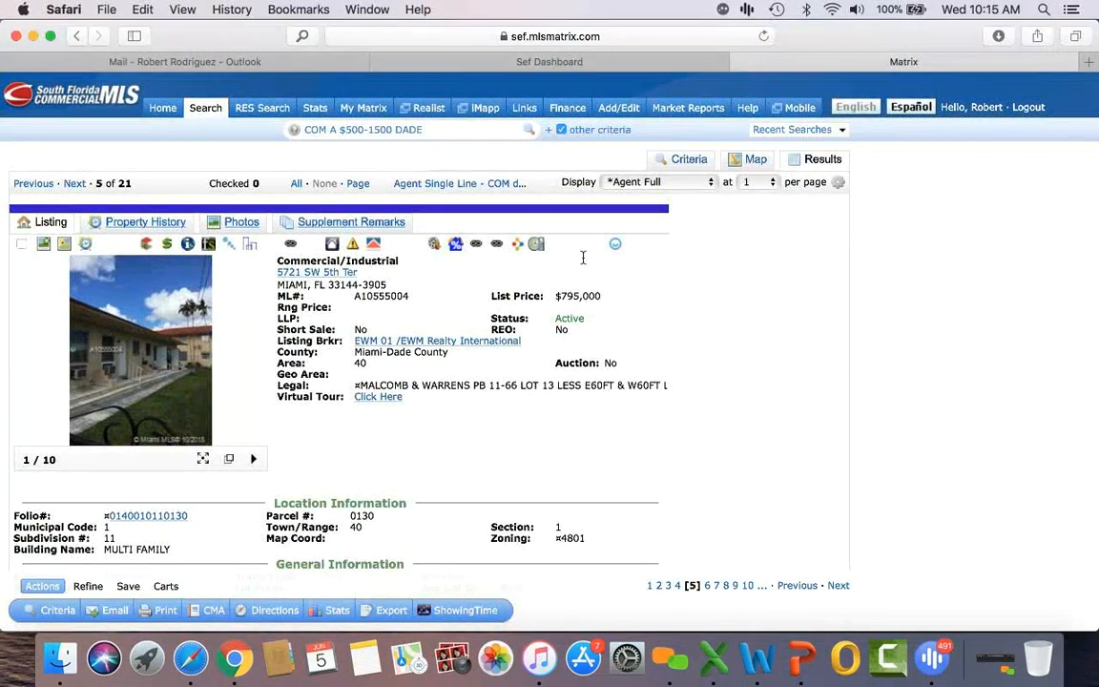
left_click(687, 159)
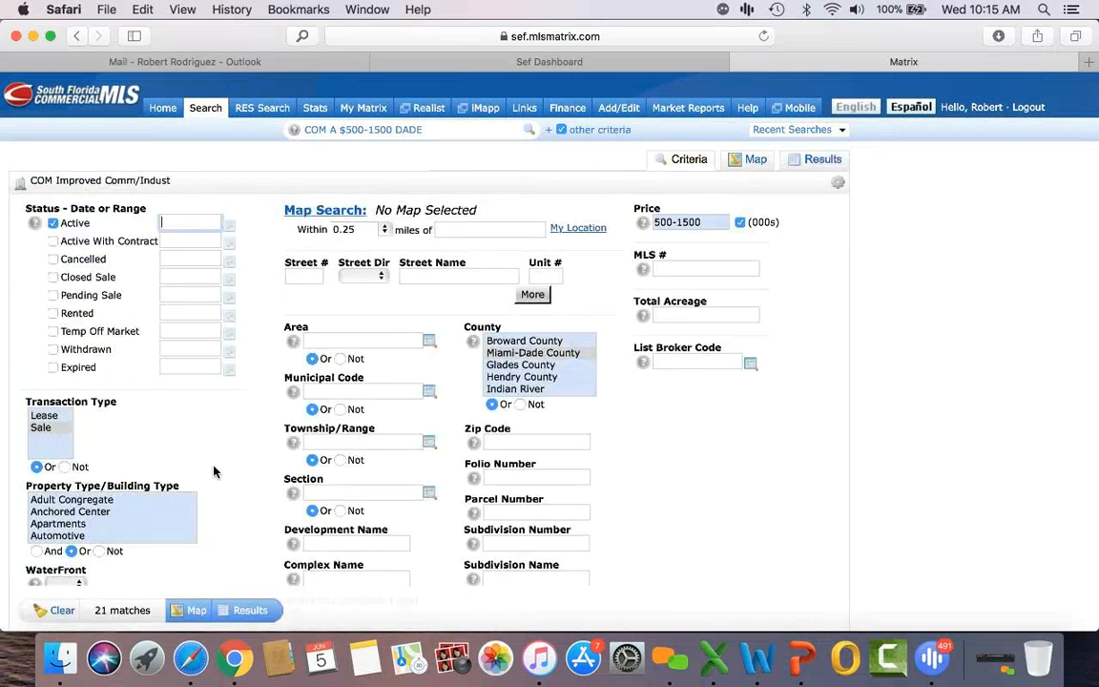
Step: Limit the property type to Church and list the five matching listings
scroll(90, 512, "down", 1)
scroll(90, 512, "down", 2)
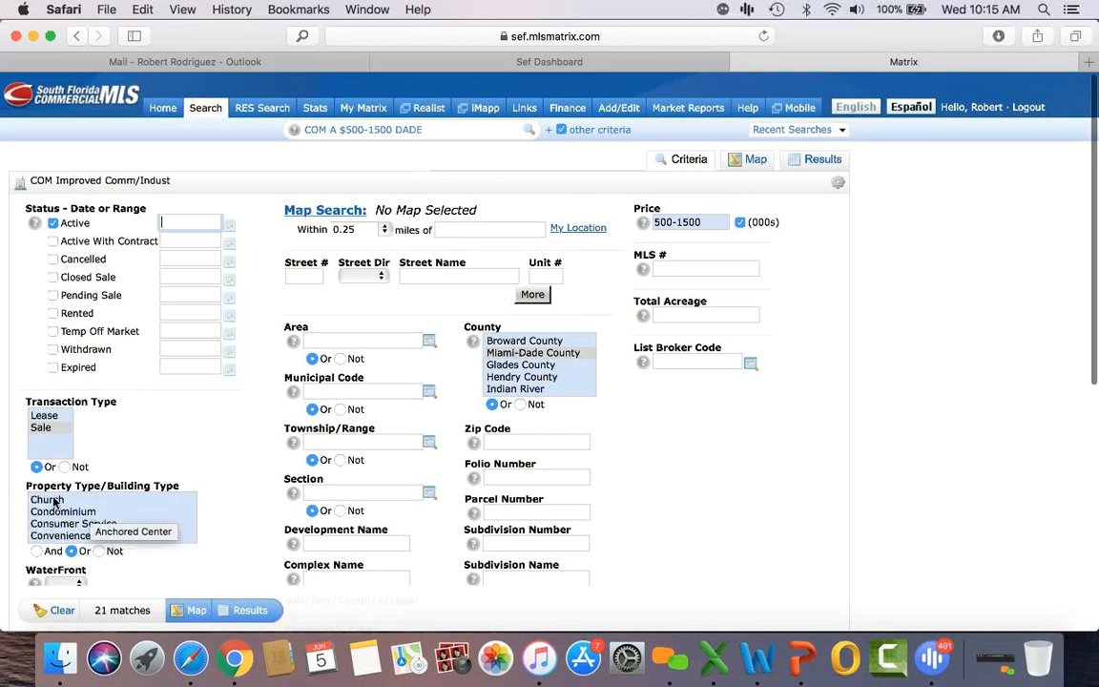
left_click(54, 500)
scroll(250, 559, "down", 2)
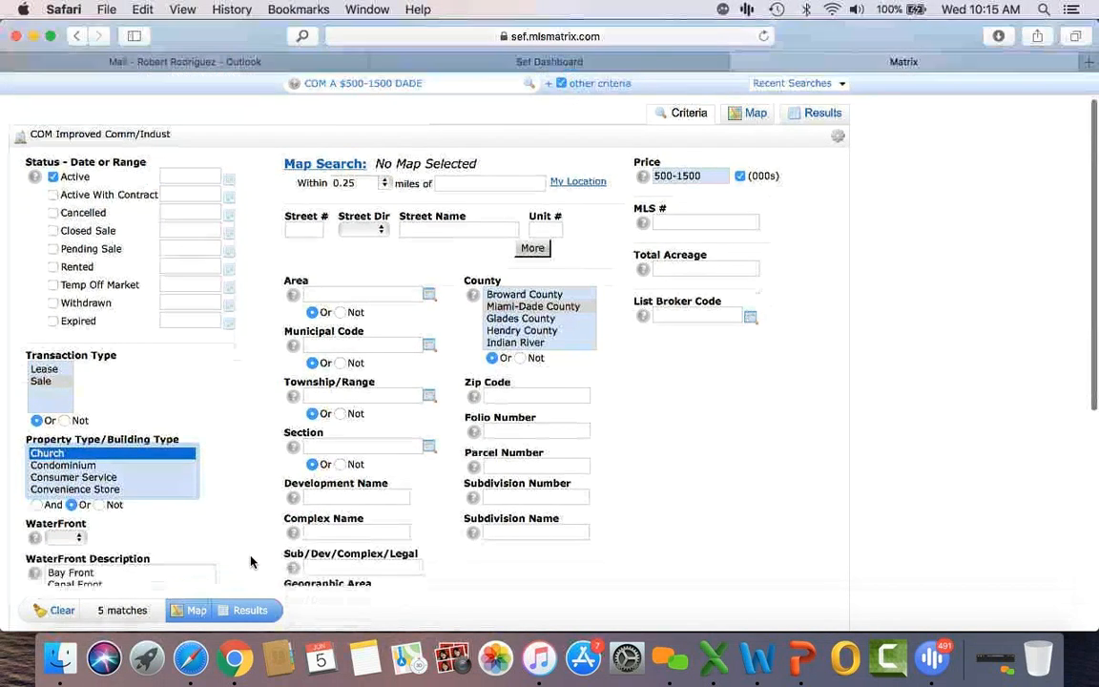
left_click(245, 615)
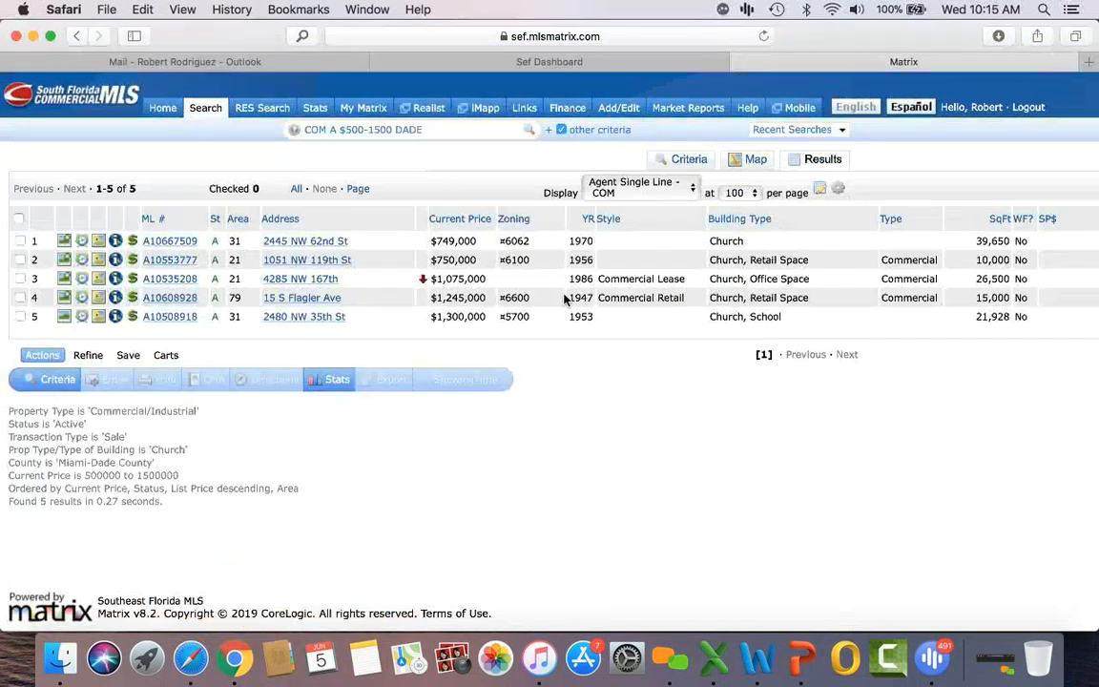
Step: Review listing A10667509's details, enlarging and then closing its photo
left_click(167, 241)
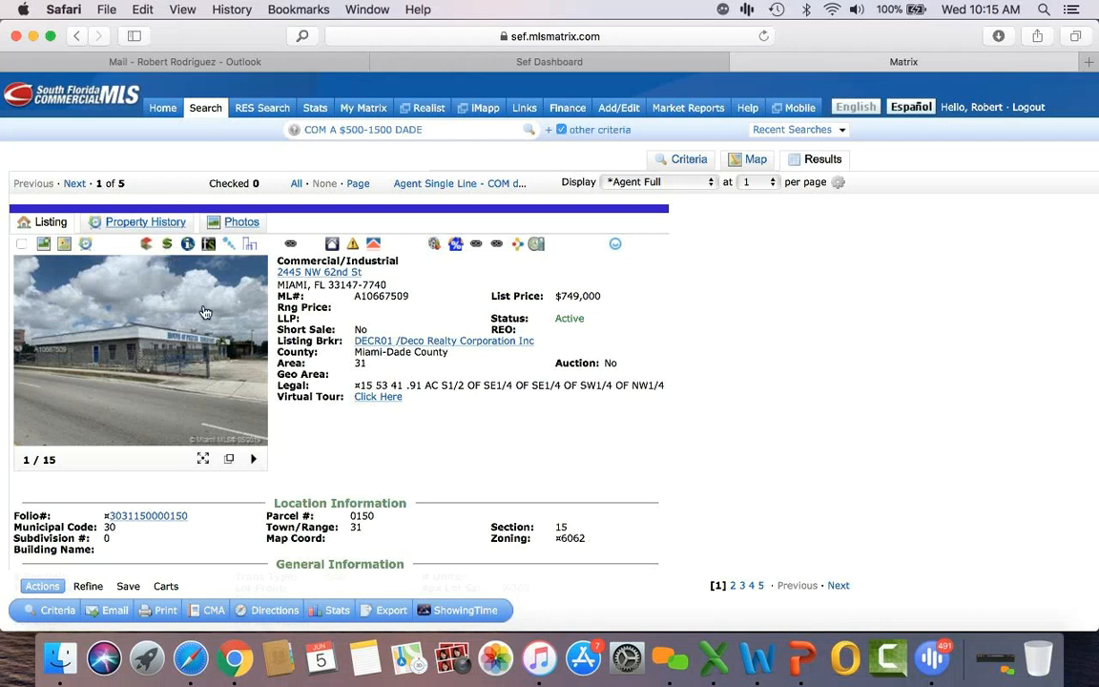
left_click(180, 360)
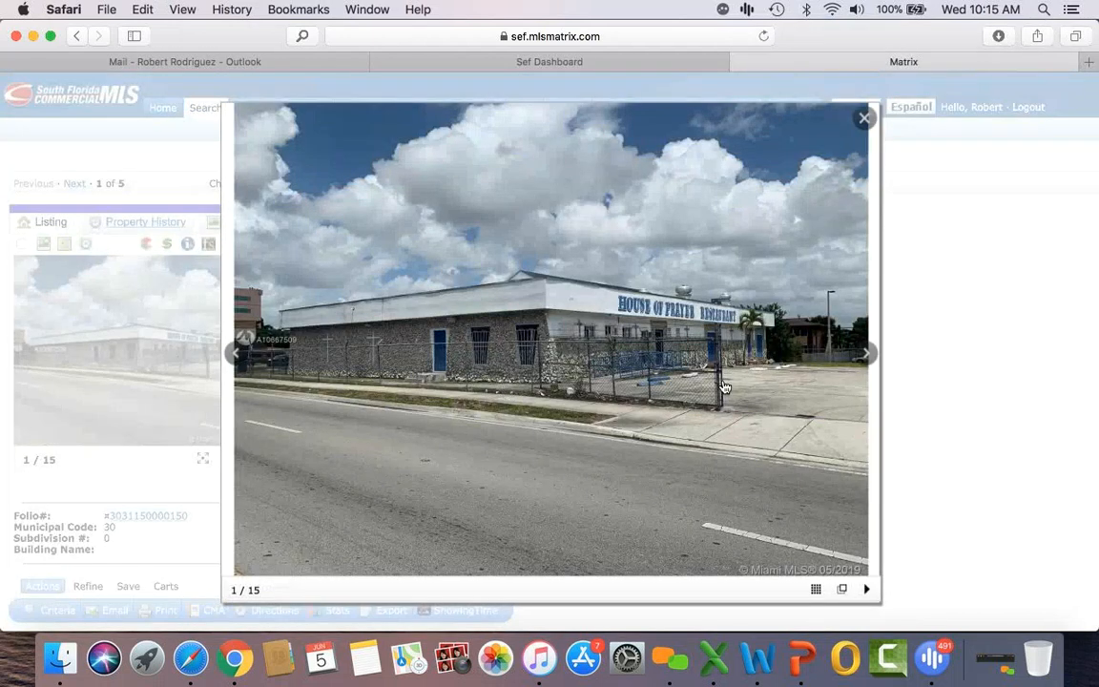
left_click(867, 128)
scroll(707, 394, "down", 10)
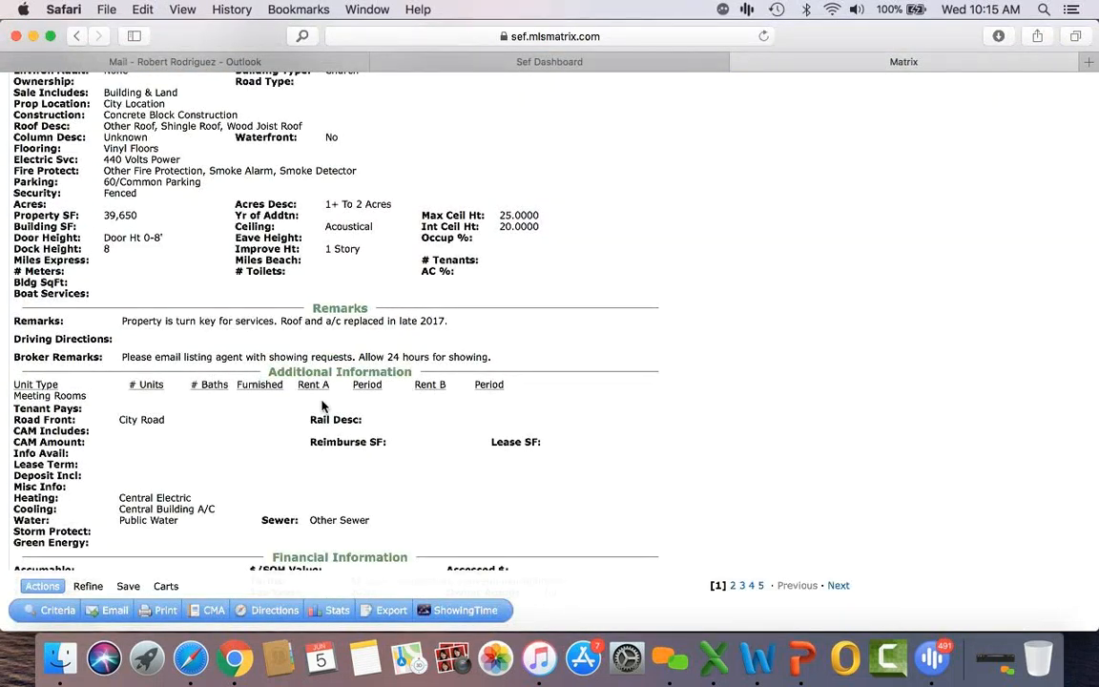
scroll(456, 473, "down", 5)
scroll(458, 472, "up", 15)
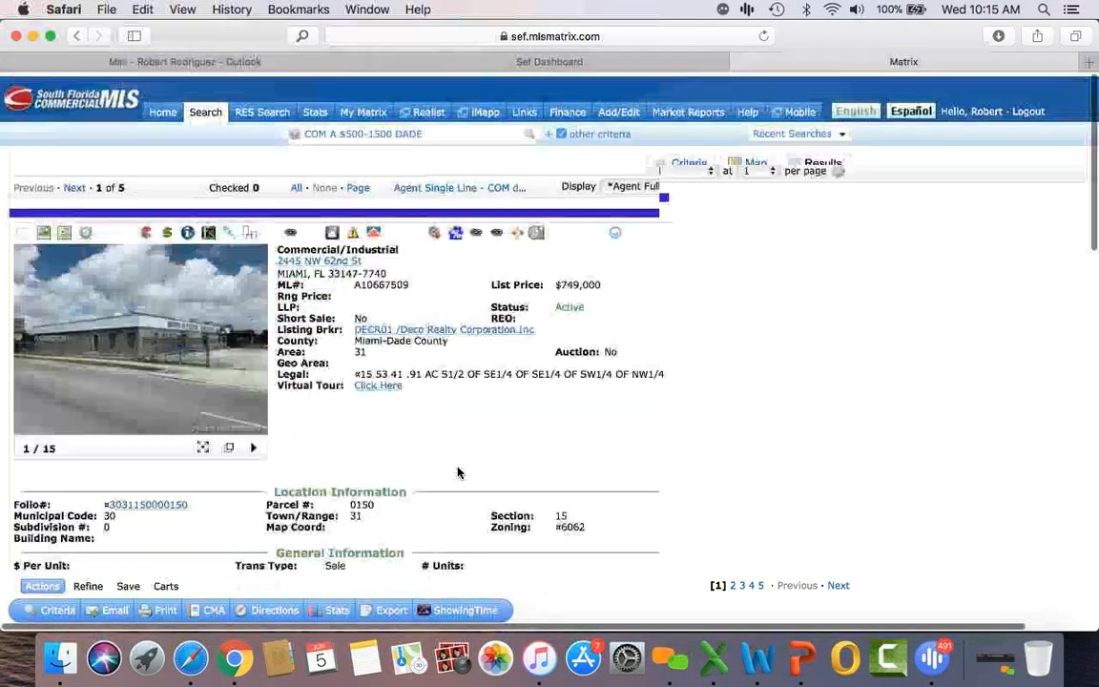
left_click(74, 184)
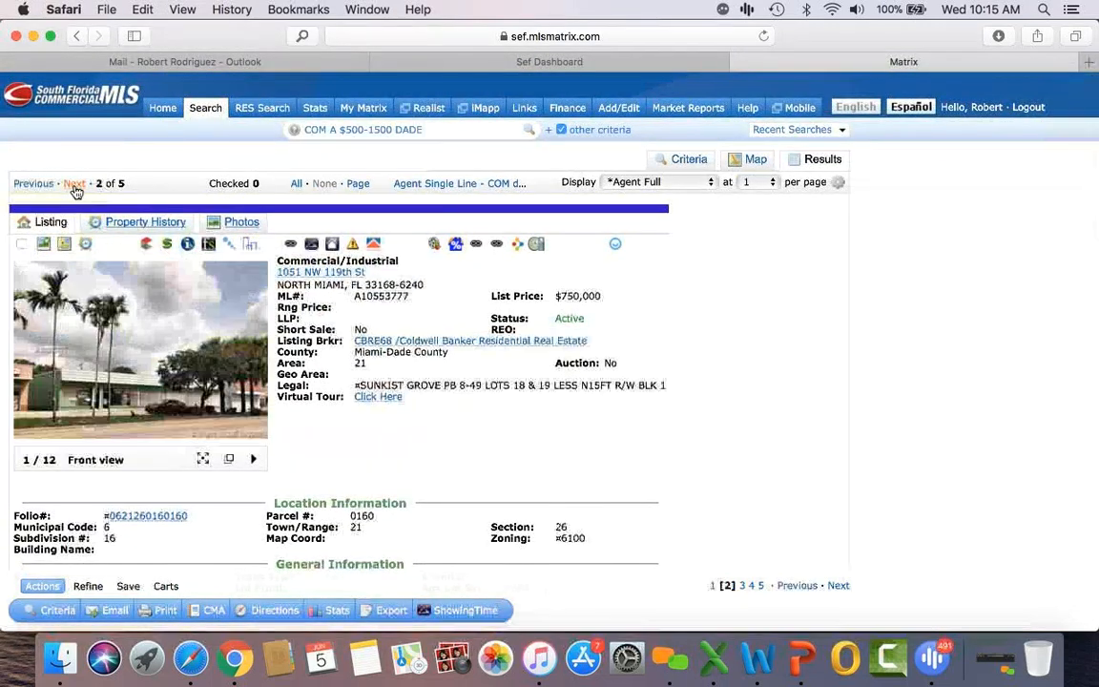
scroll(563, 356, "down", 10)
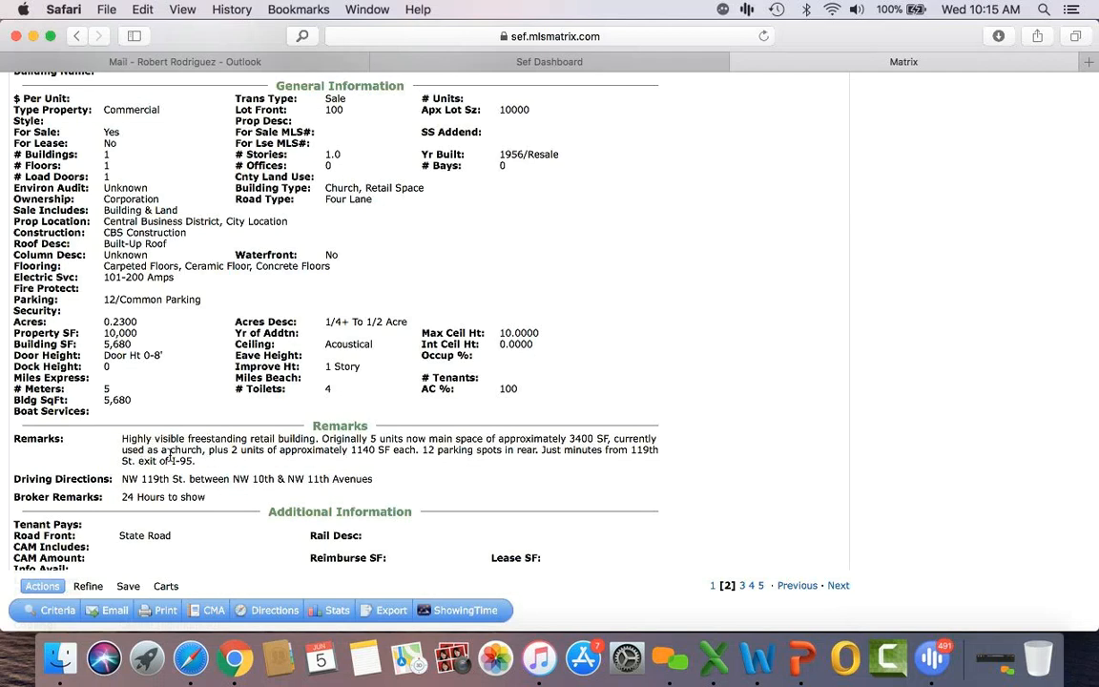
scroll(332, 510, "up", 5)
scroll(333, 510, "up", 5)
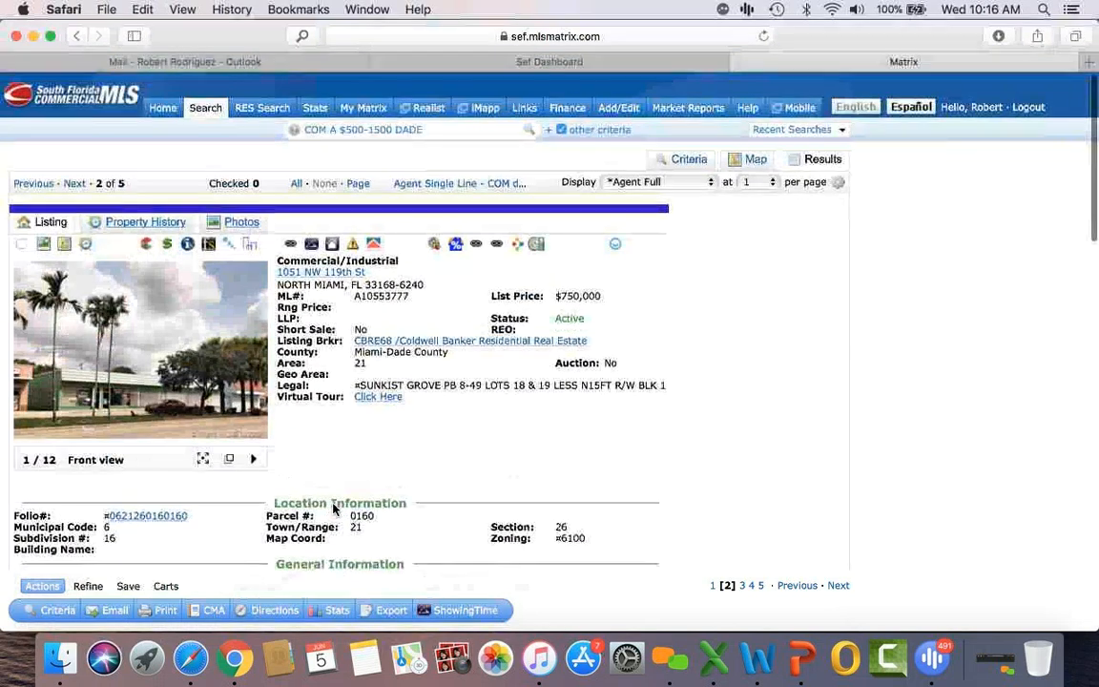
Step: Return to the criteria form and remove the 500-1500 price range
left_click(458, 184)
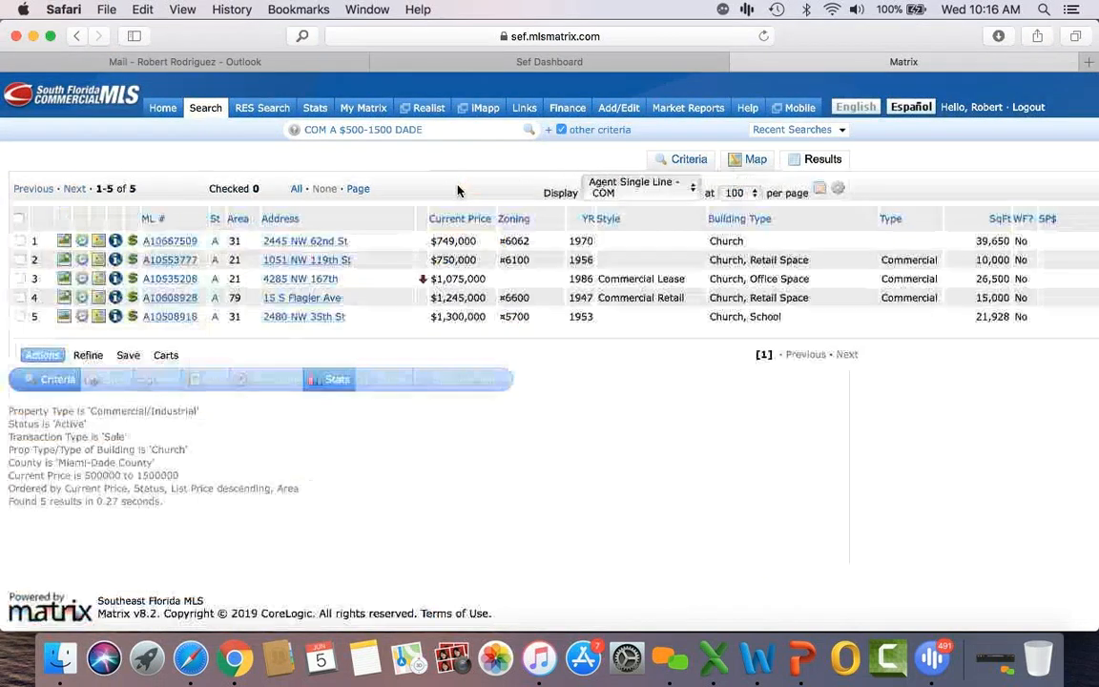
left_click(684, 162)
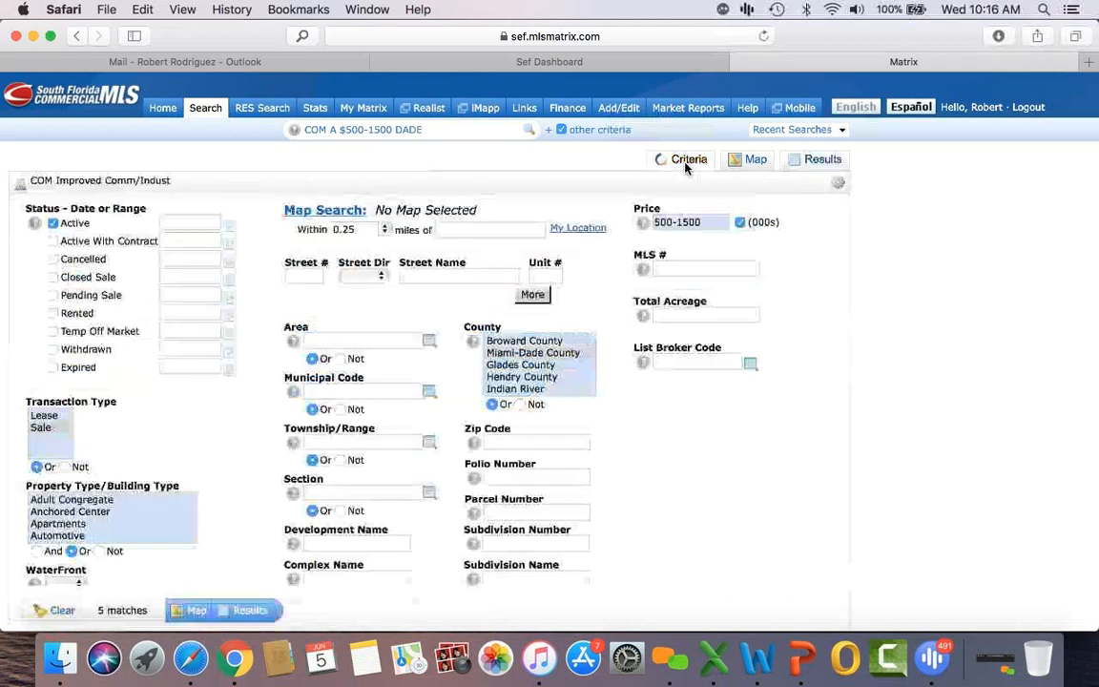
left_click(703, 222)
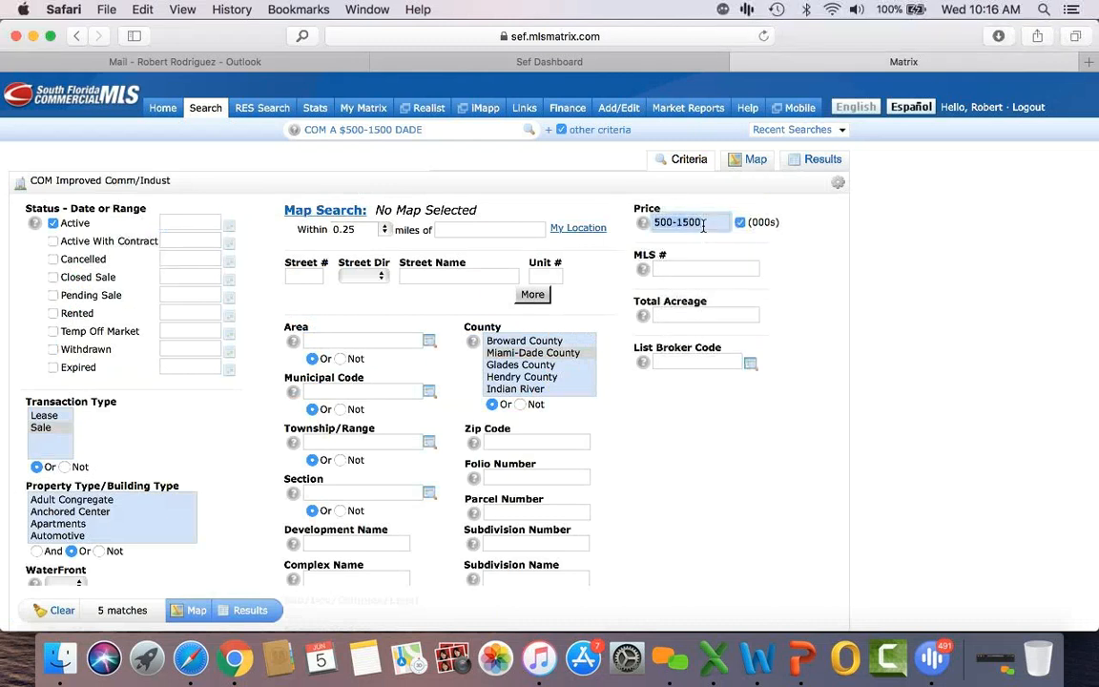
key("BackSpace")
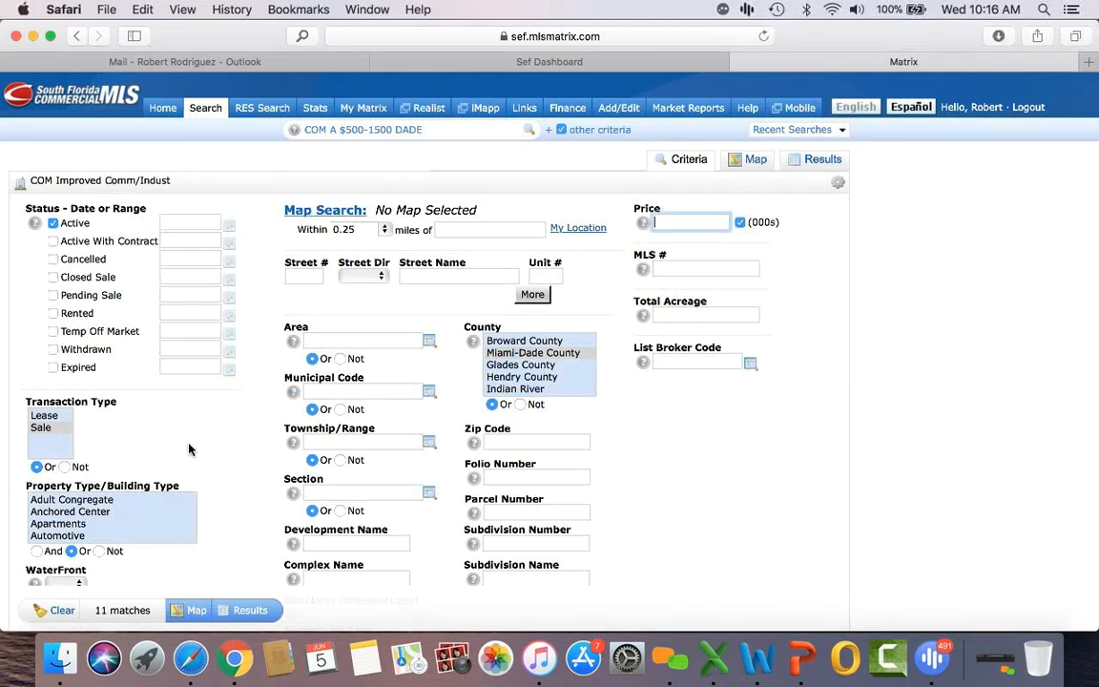
Step: Set the building type to Medical Office and list the 36 matching listings
scroll(188, 449, "down", 3)
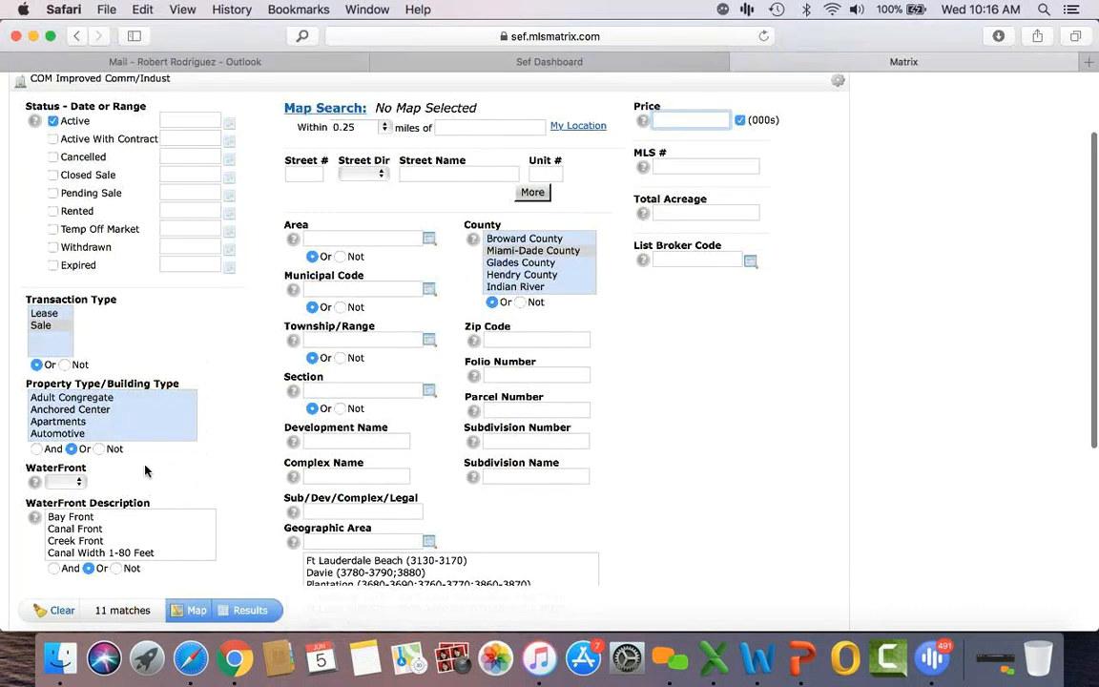
scroll(117, 407, "down", 2)
scroll(117, 407, "down", 4)
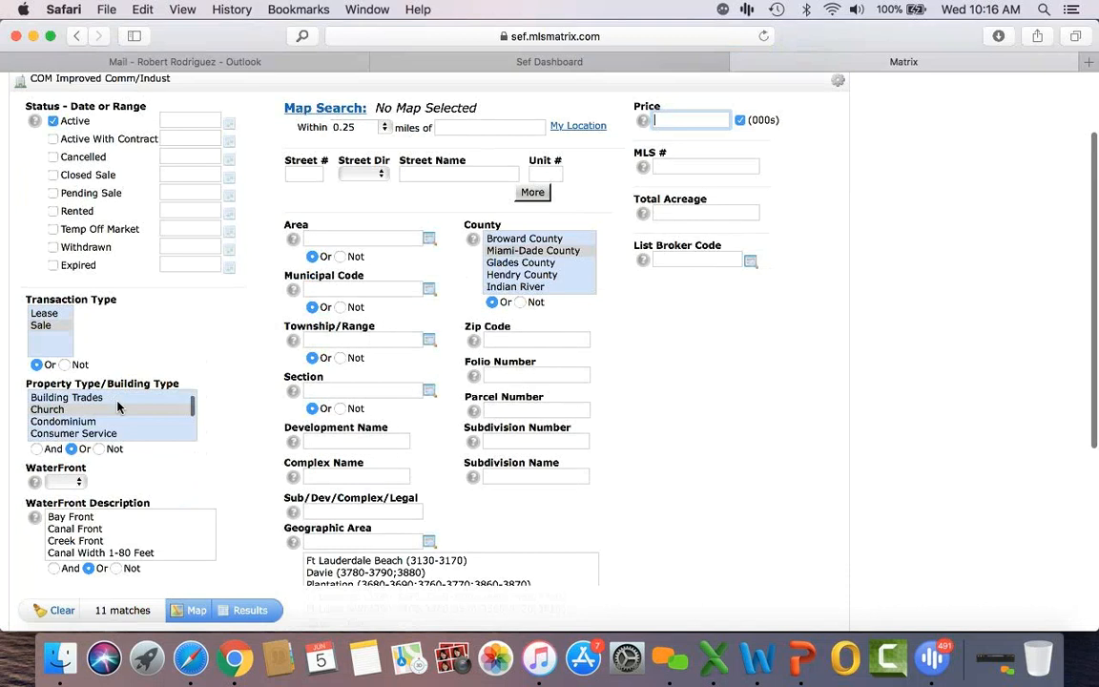
scroll(117, 408, "down", 2)
scroll(117, 408, "down", 2)
scroll(118, 407, "down", 5)
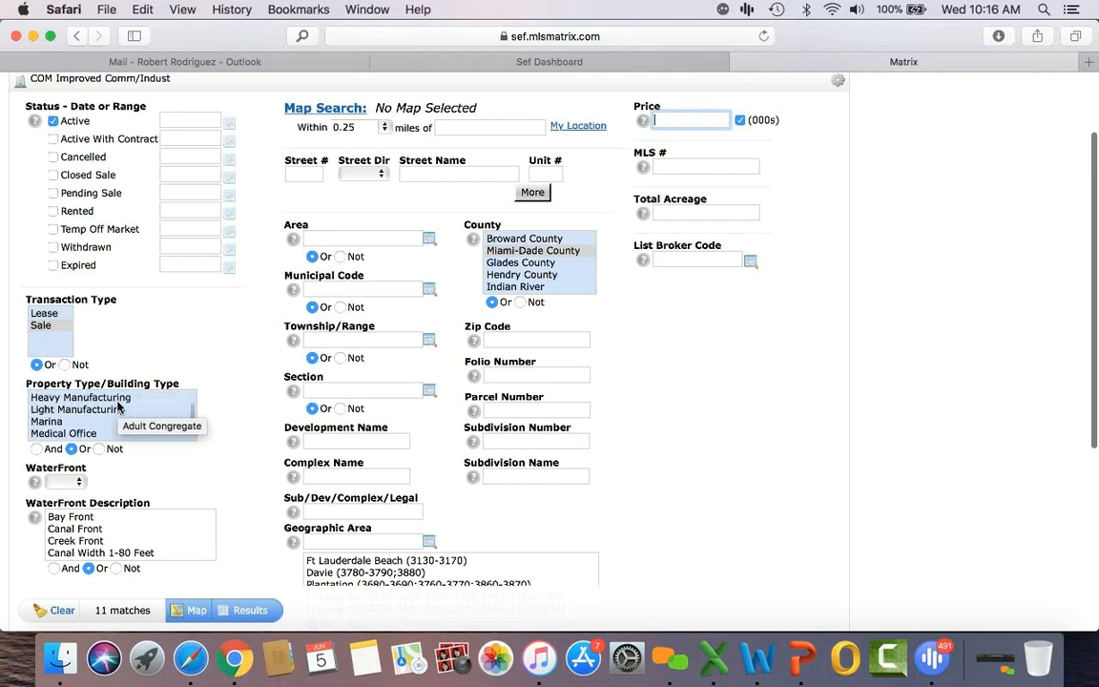
scroll(118, 407, "down", 1)
left_click(100, 421)
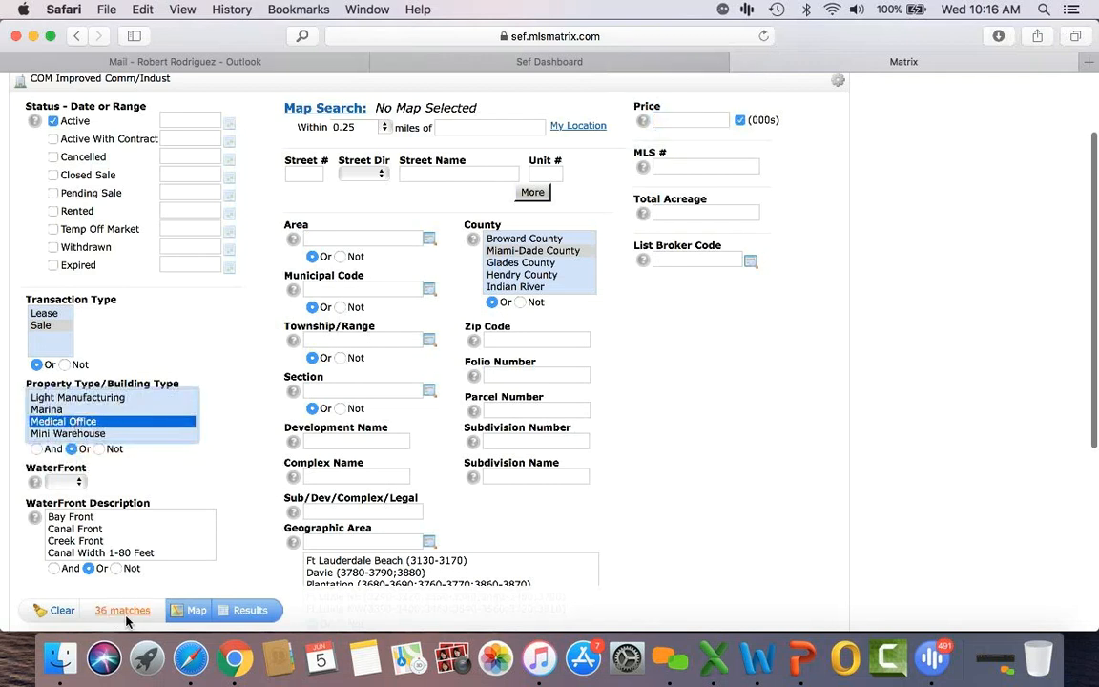
left_click(250, 609)
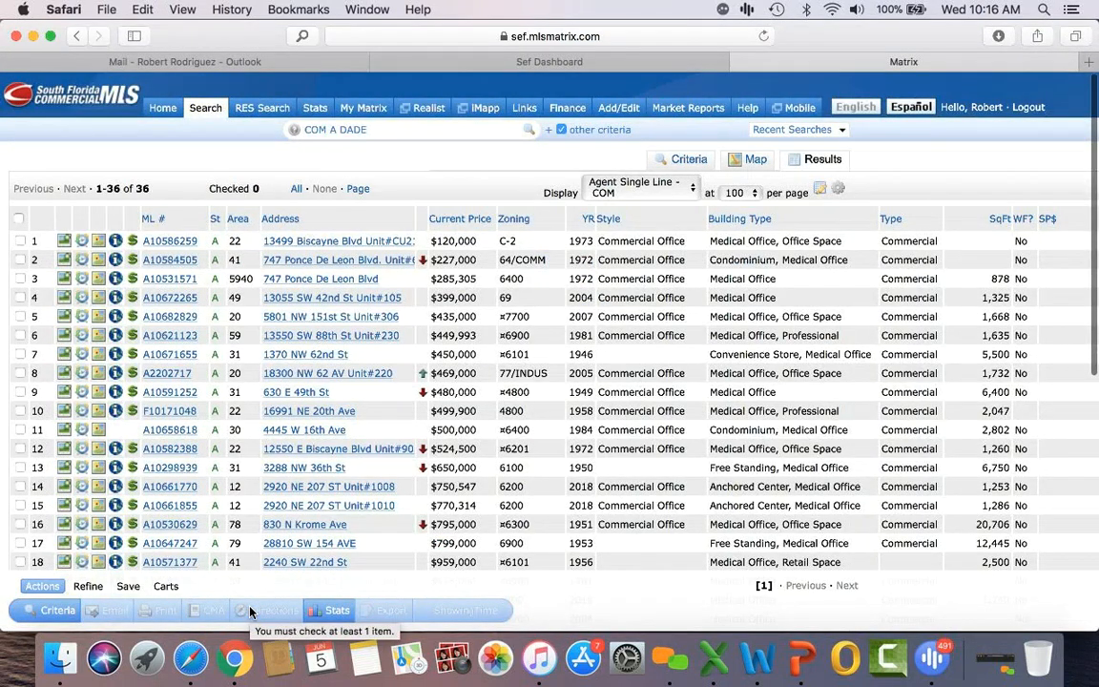
left_click(164, 241)
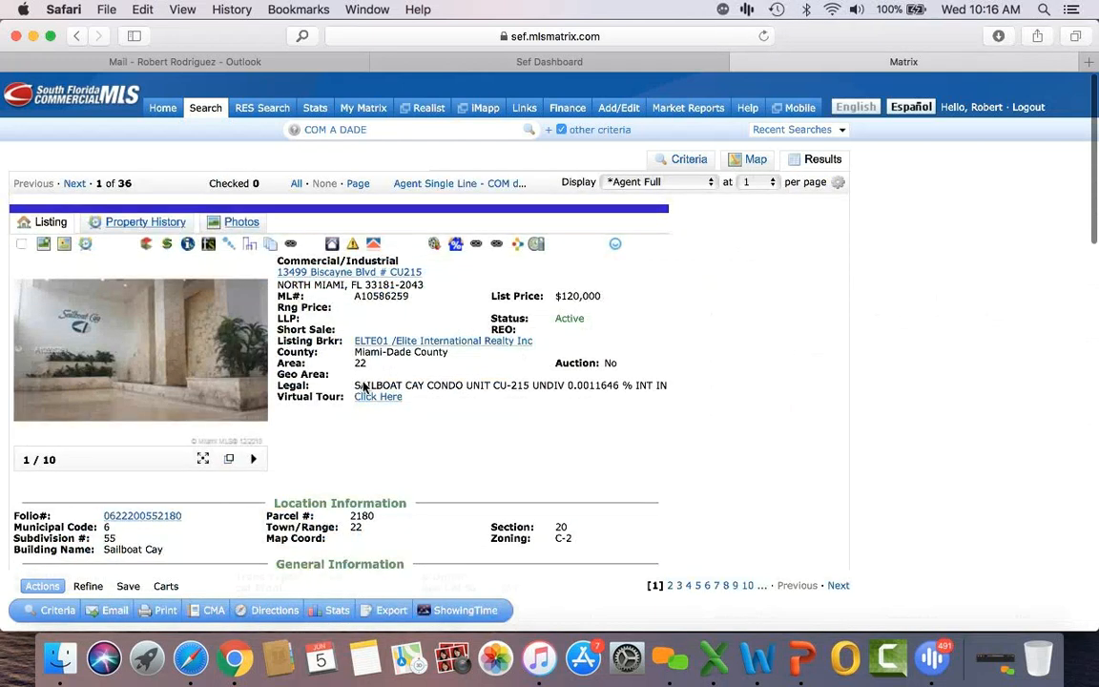
mouse_move(255, 362)
left_click(254, 363)
left_click(253, 363)
left_click(252, 363)
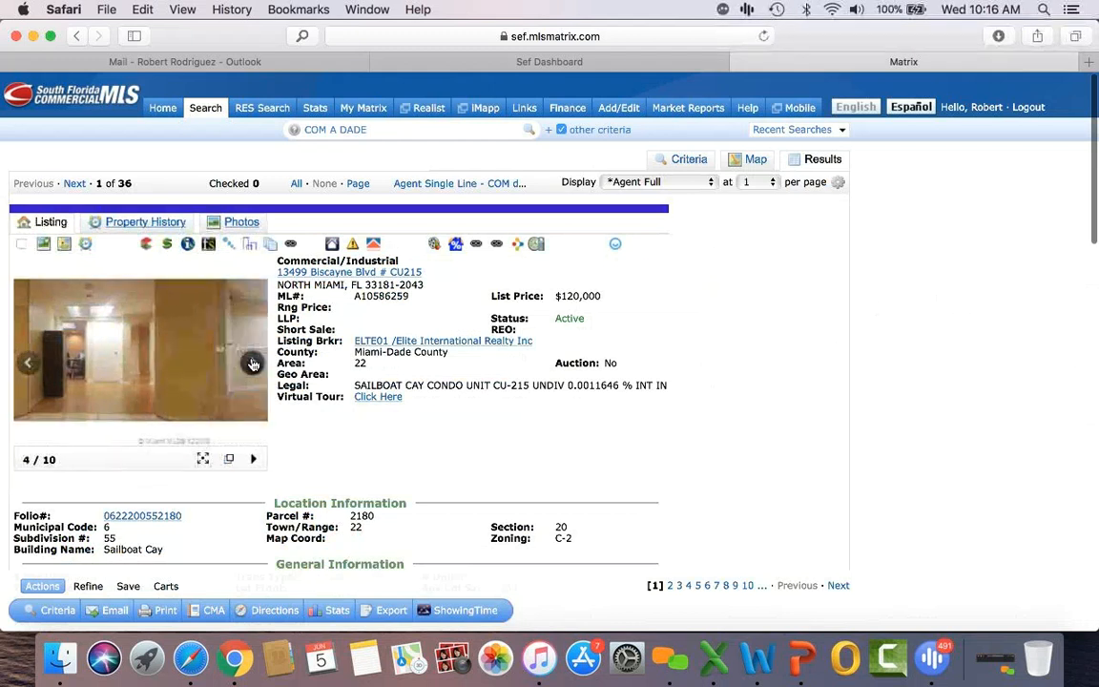
left_click(253, 363)
left_click(253, 363)
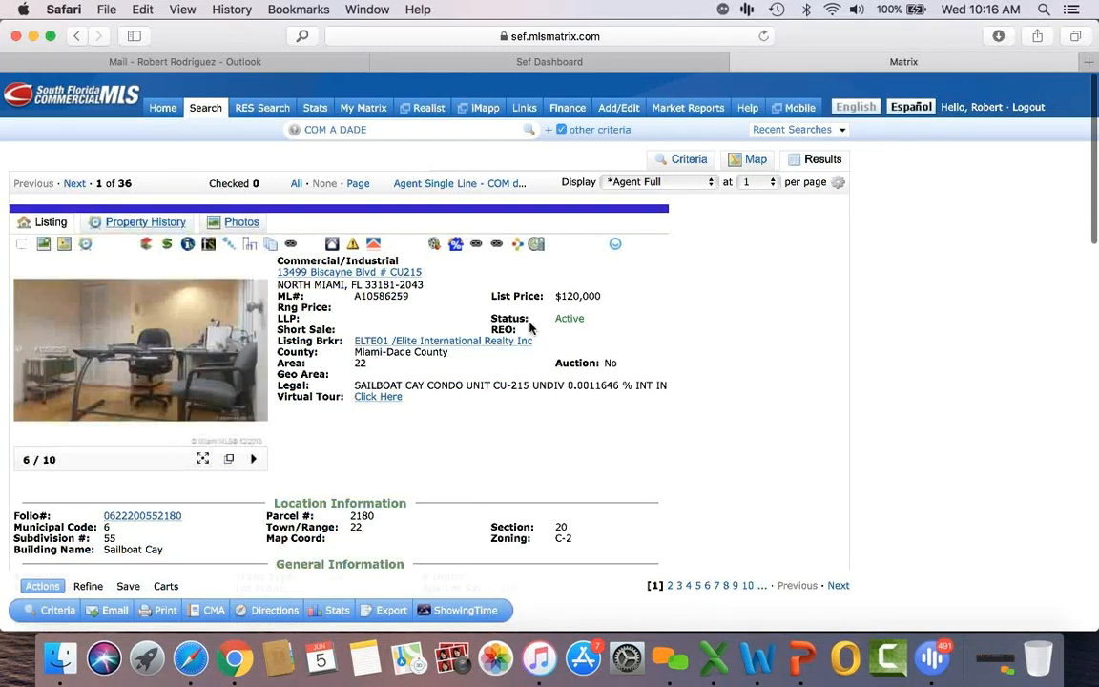
left_click(247, 364)
left_click(247, 365)
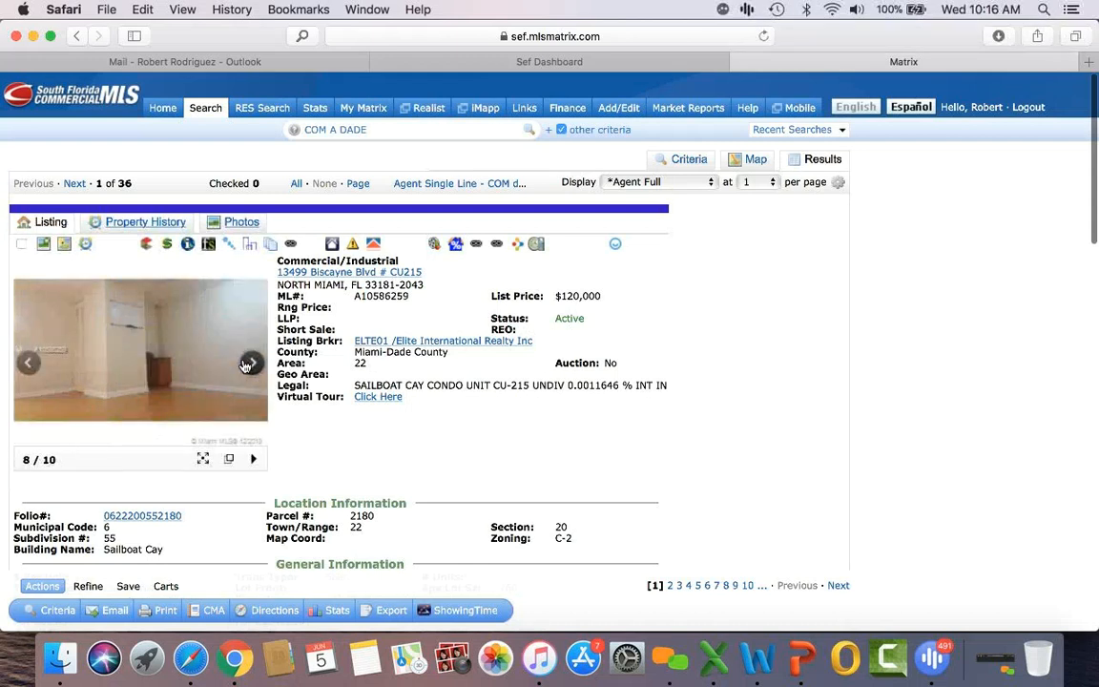
left_click(466, 184)
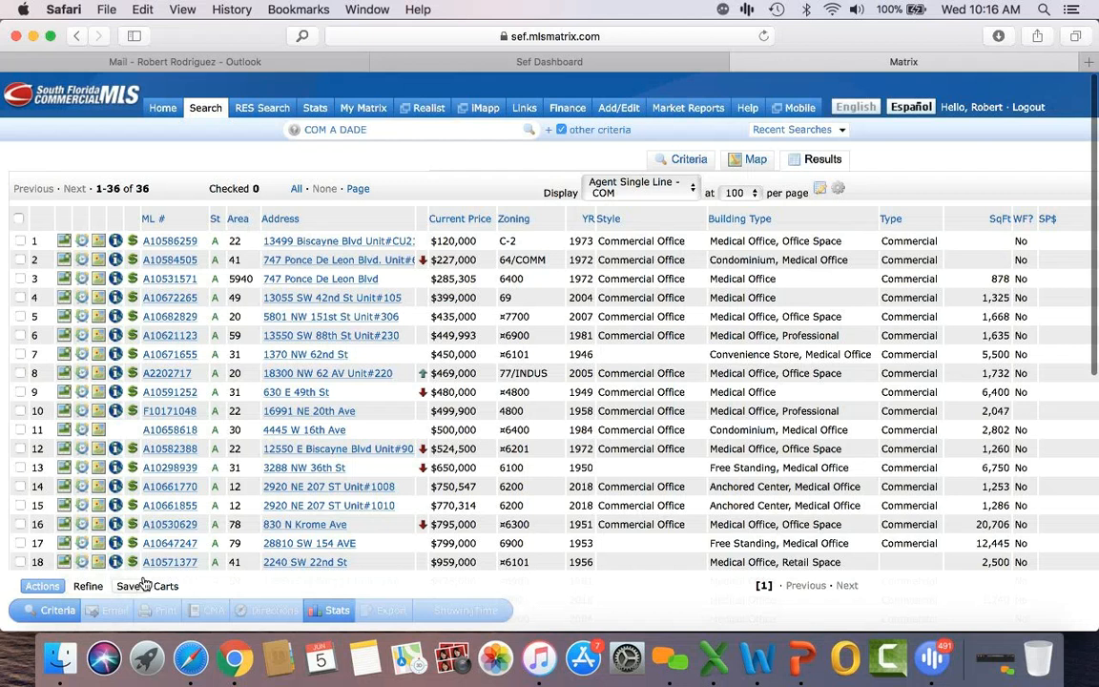
scroll(435, 302, "down", 2)
scroll(435, 302, "down", 10)
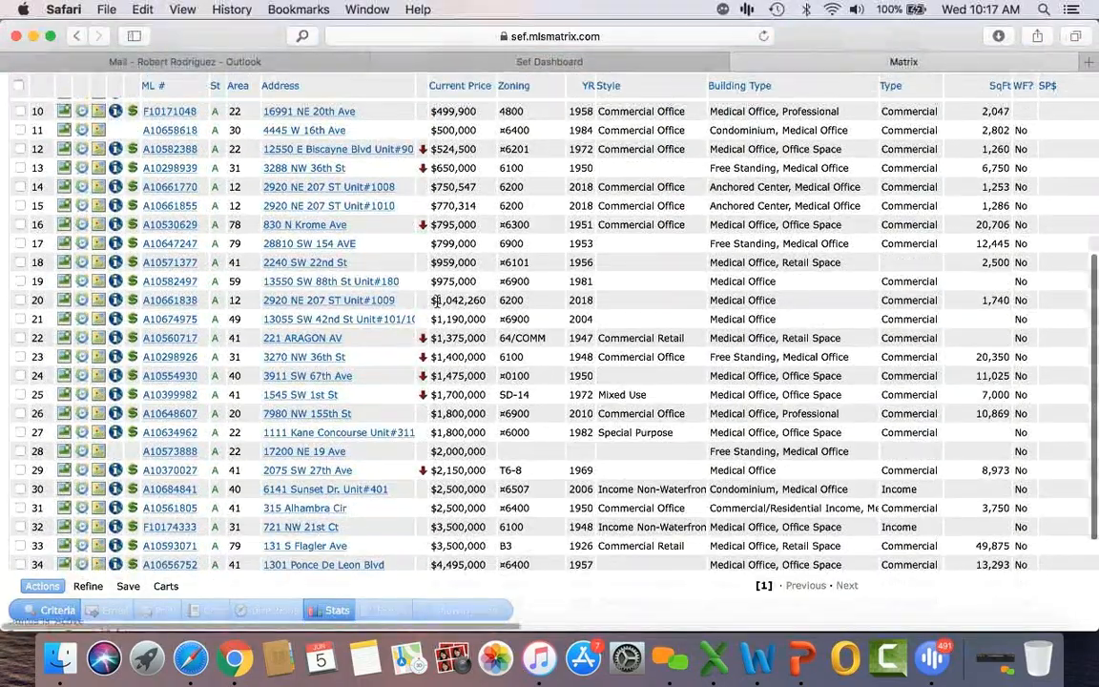
scroll(437, 300, "down", 4)
scroll(437, 301, "up", 3)
scroll(437, 302, "up", 12)
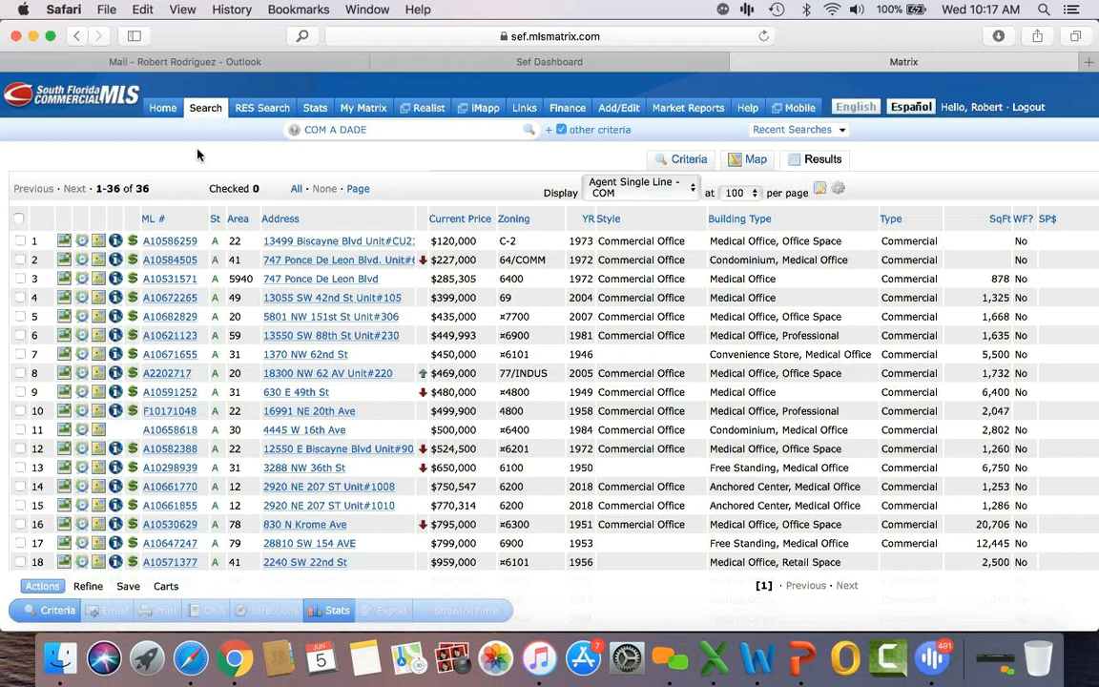
Step: Run a BUS Business Opportunity search for *liquor* in Miami-Dade County, listing 12 results
mouse_move(212, 108)
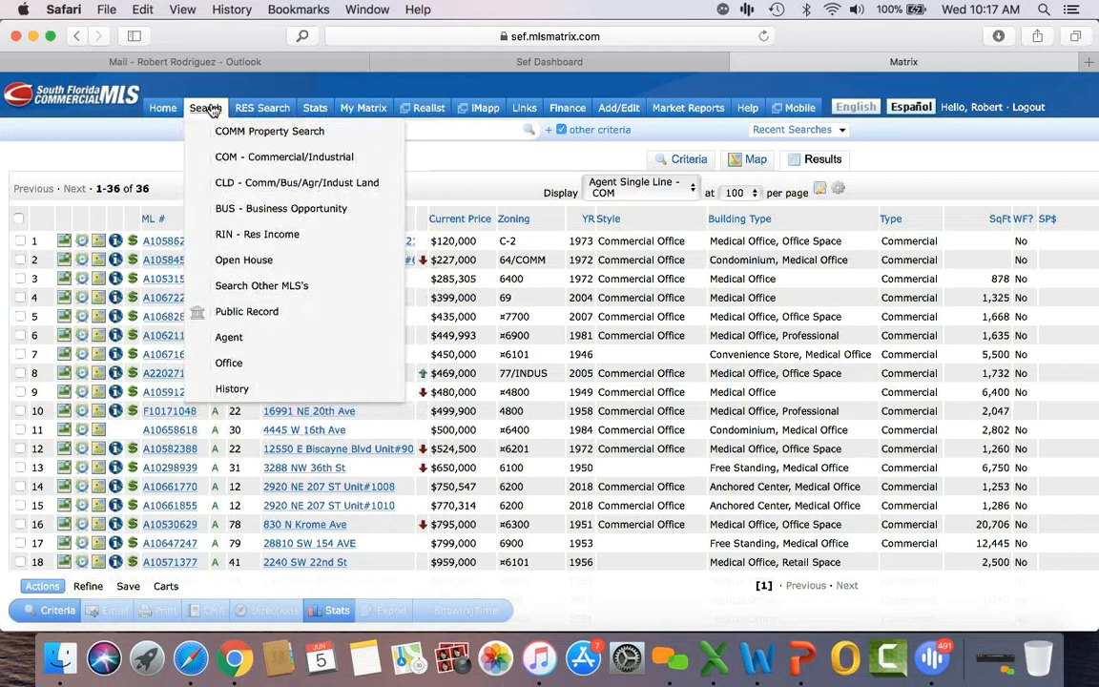
left_click(277, 210)
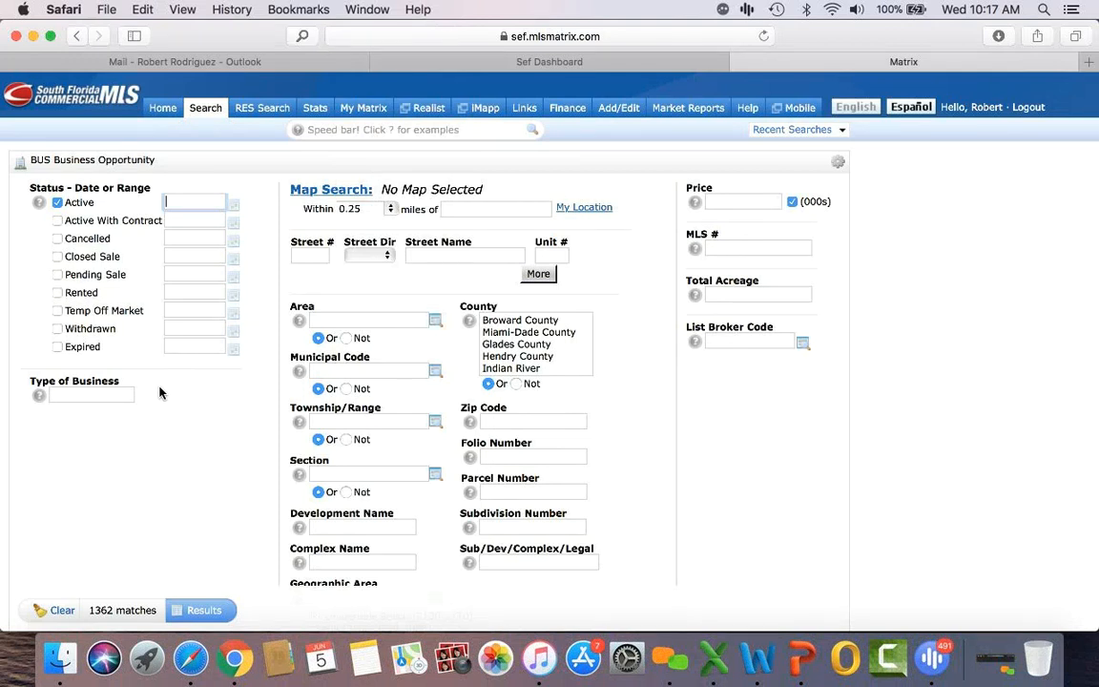
scroll(159, 392, "down", 1)
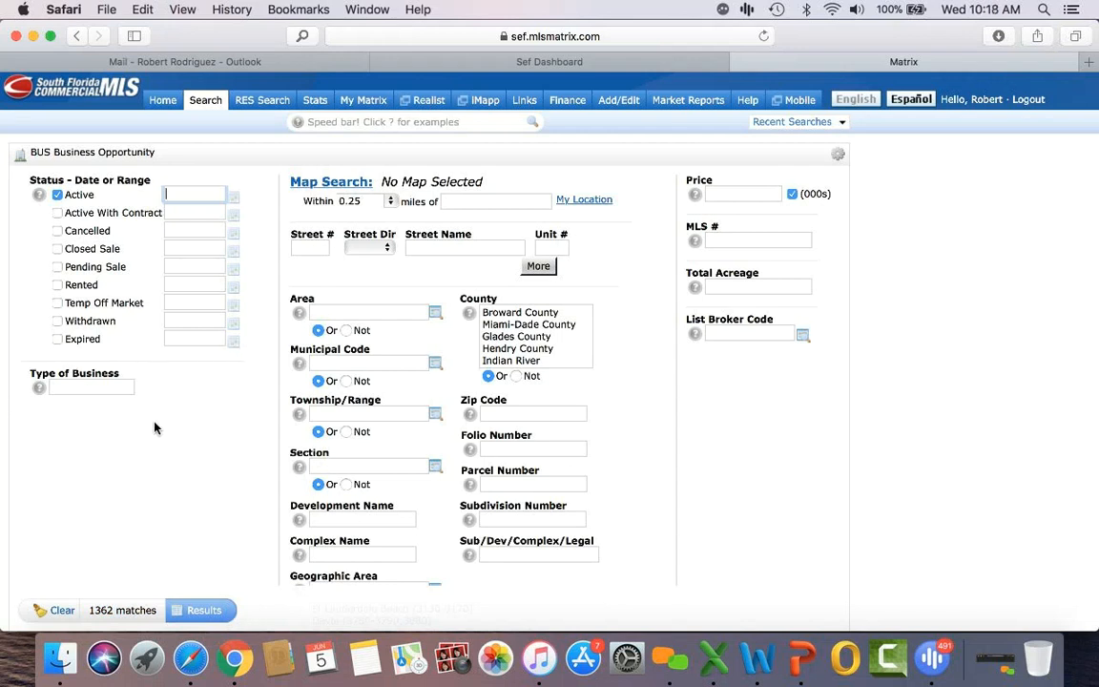
left_click(92, 391)
type("Iiquor")
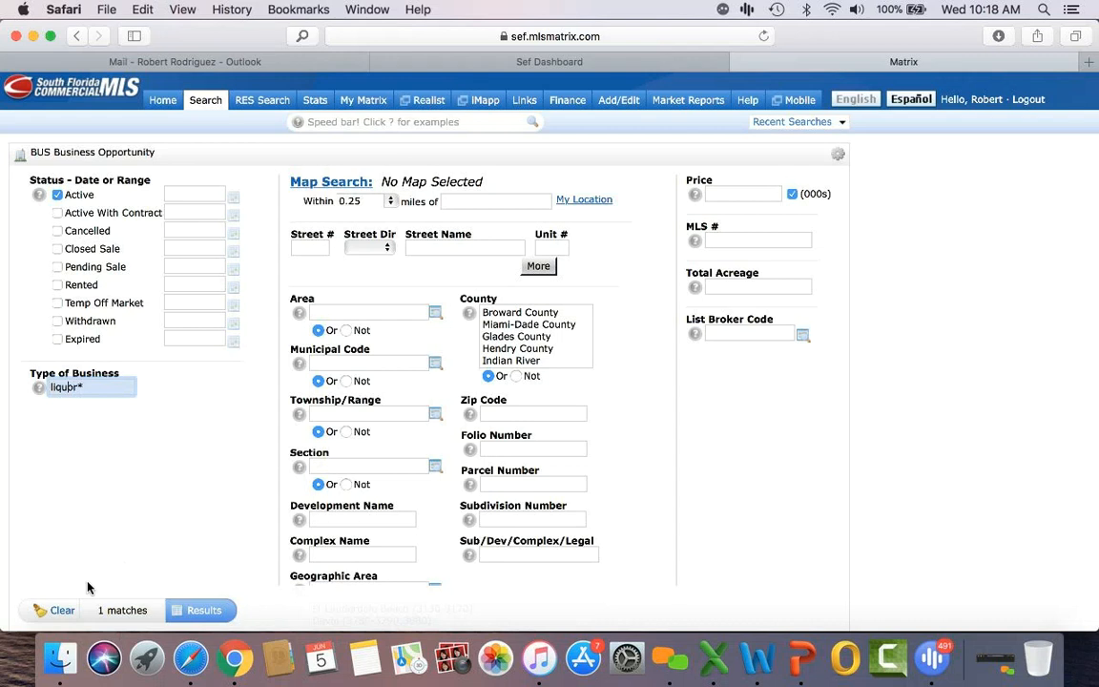
type("*")
left_click(540, 326)
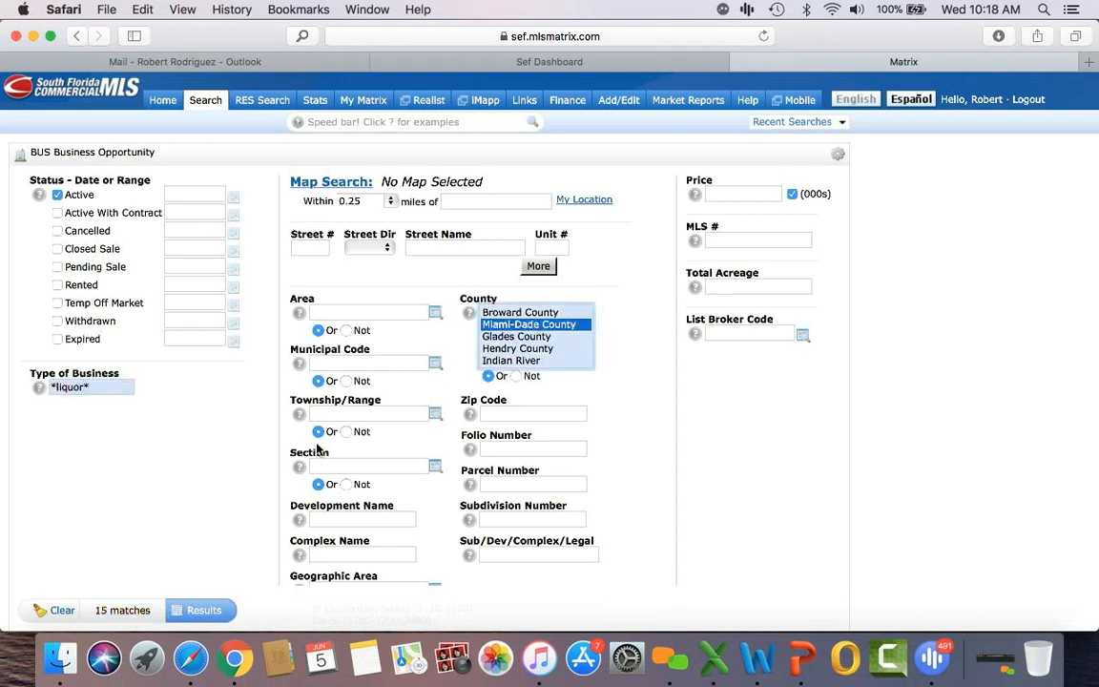
left_click(200, 611)
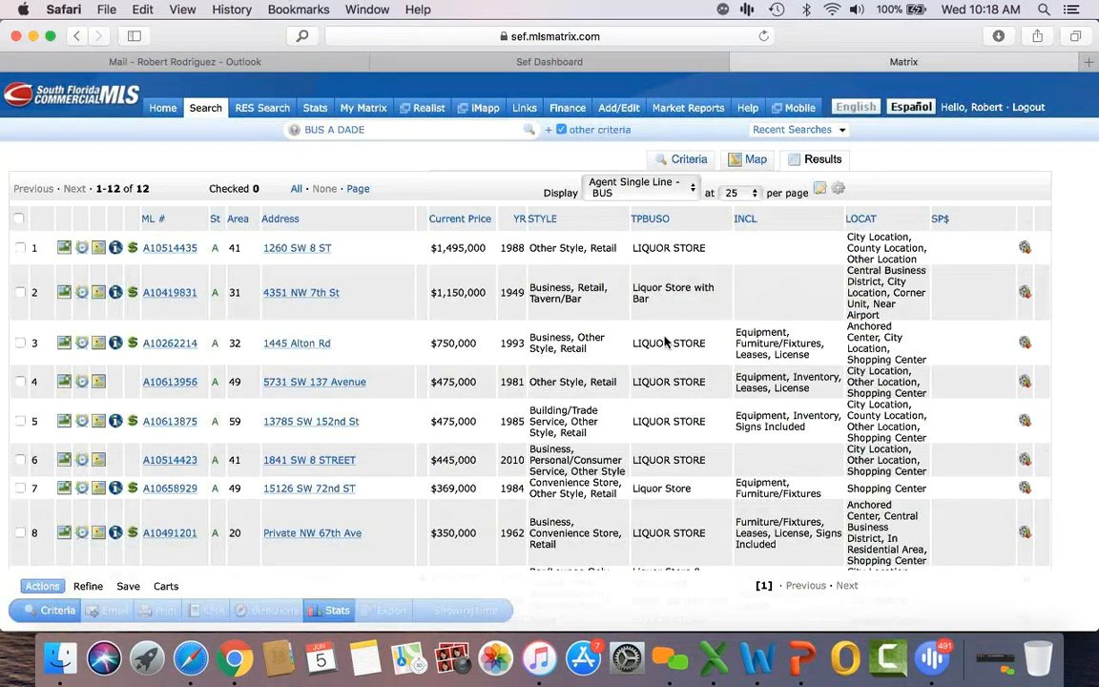
scroll(664, 341, "down", 5)
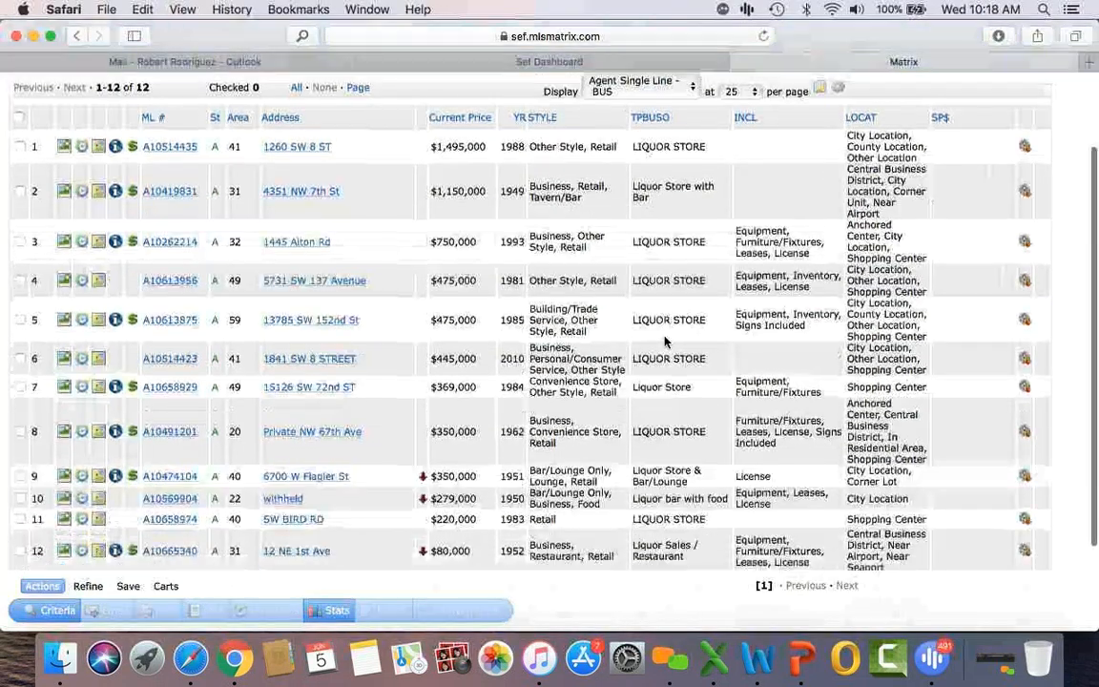
scroll(664, 337, "up", 5)
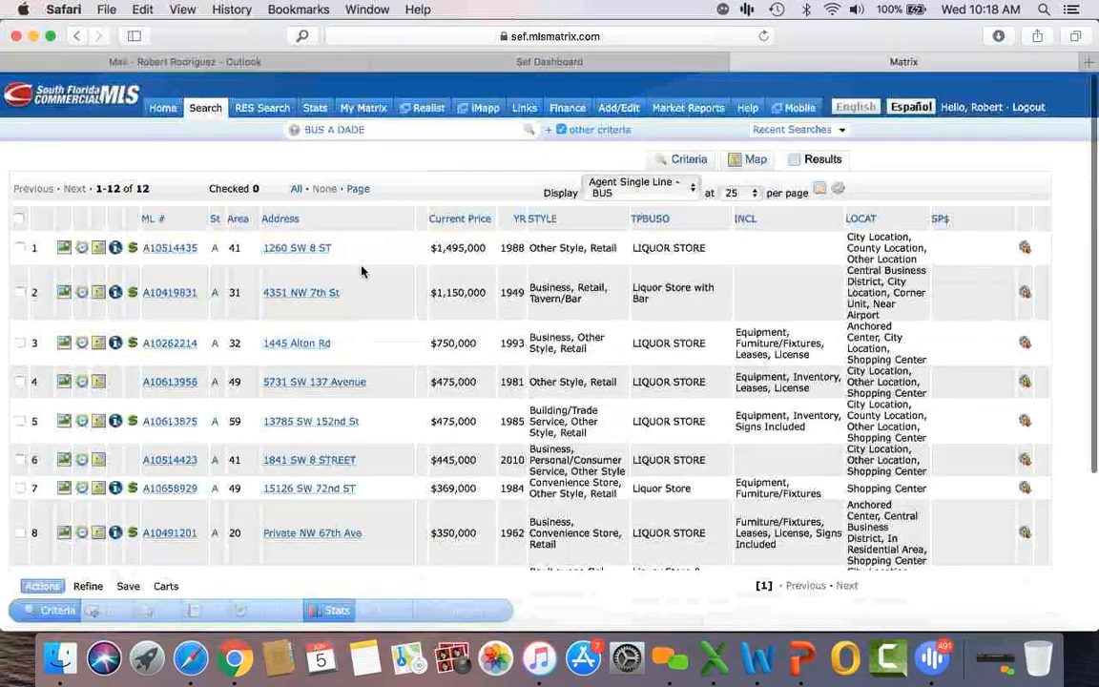
left_click(171, 248)
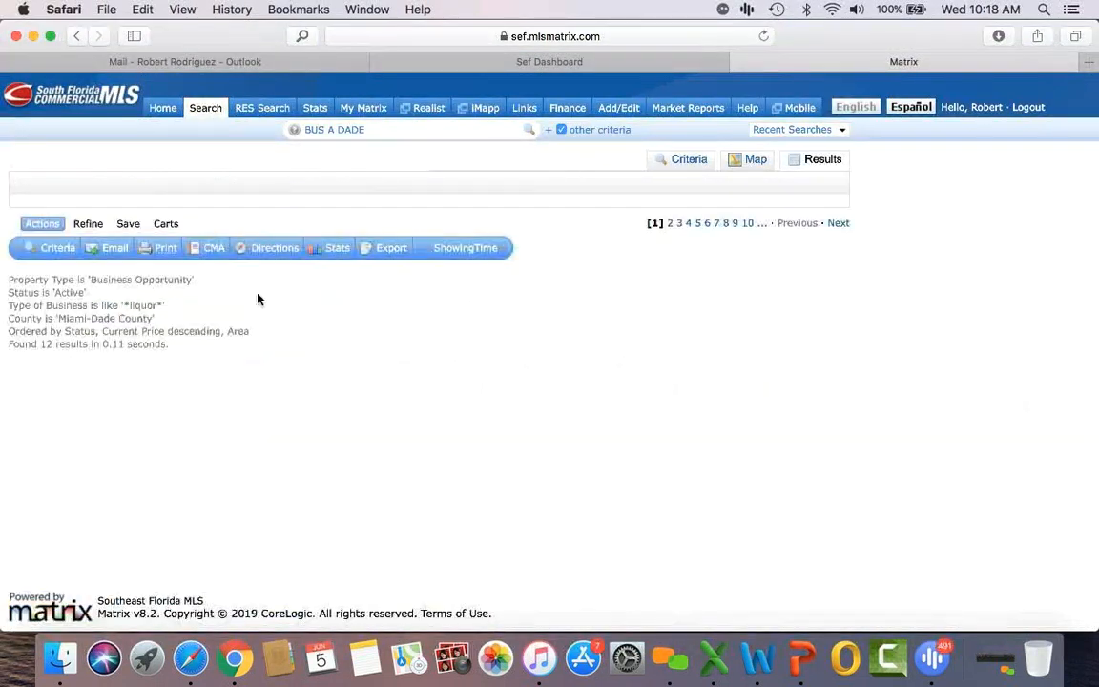
scroll(324, 445, "down", 10)
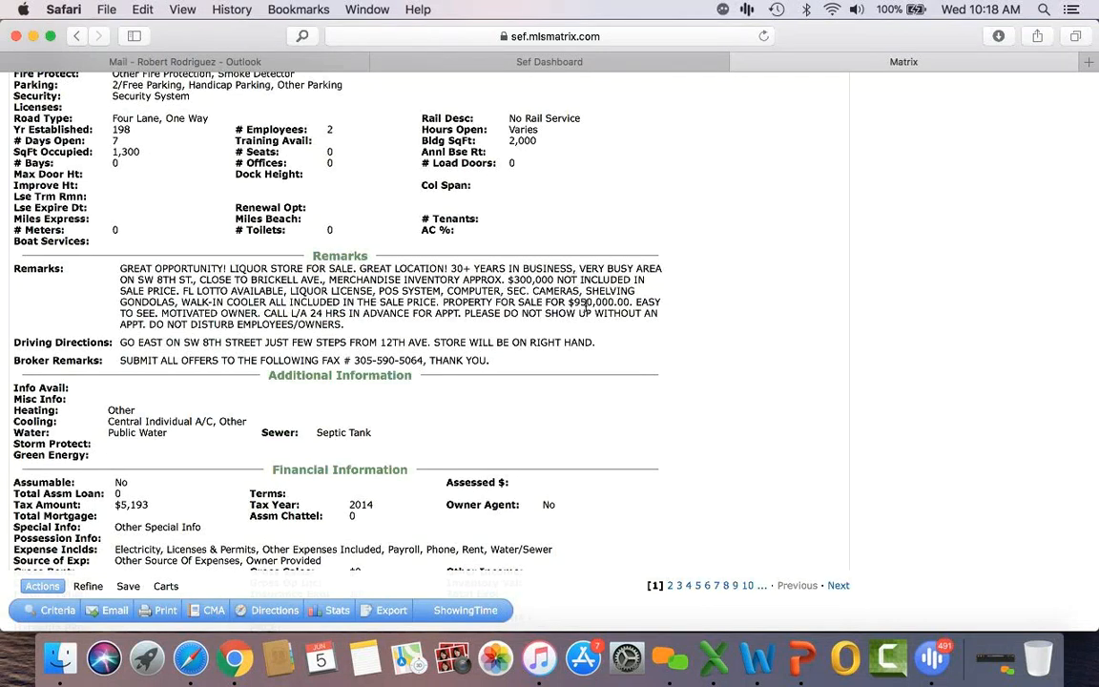
scroll(586, 303, "up", 10)
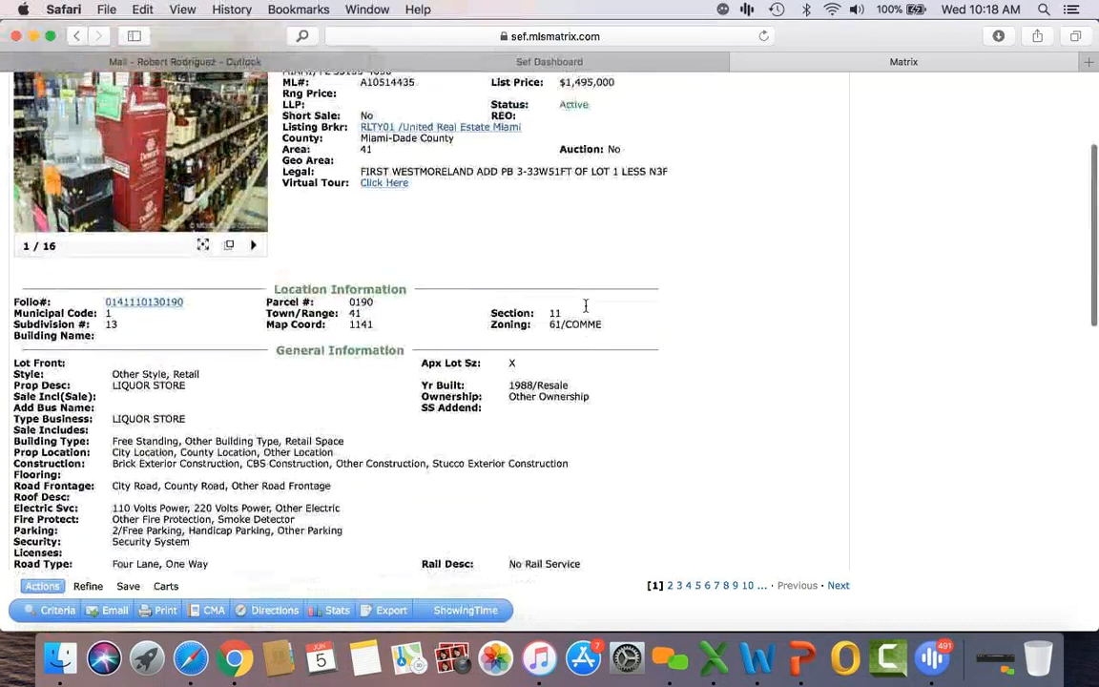
left_click(454, 116)
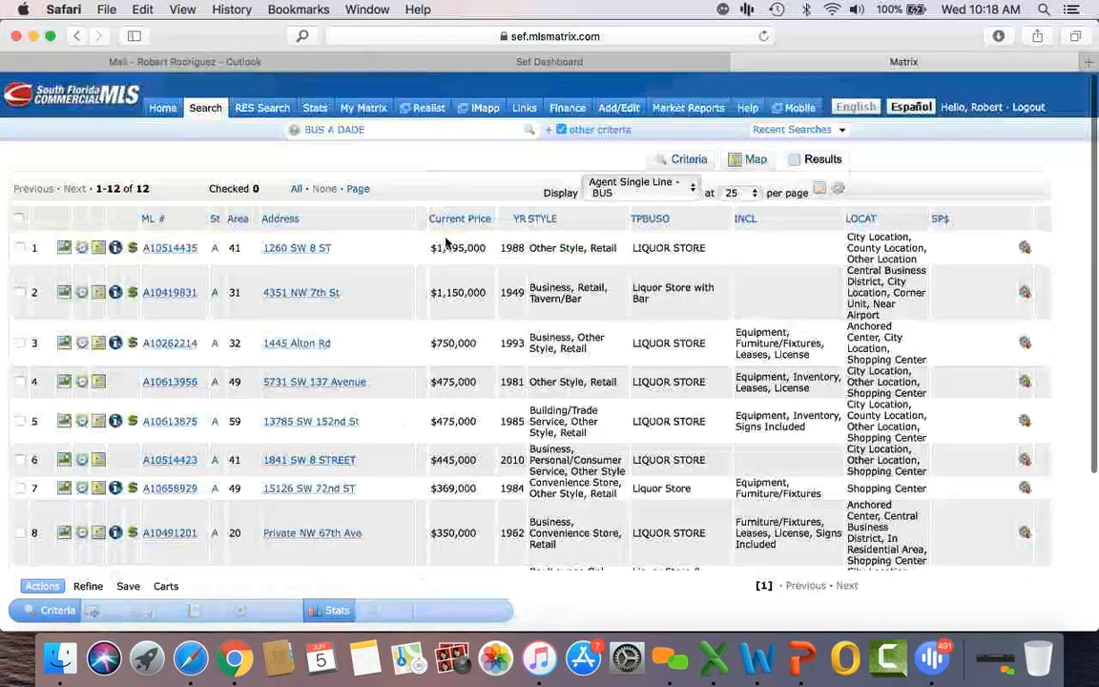
scroll(424, 381, "down", 5)
scroll(424, 387, "down", 2)
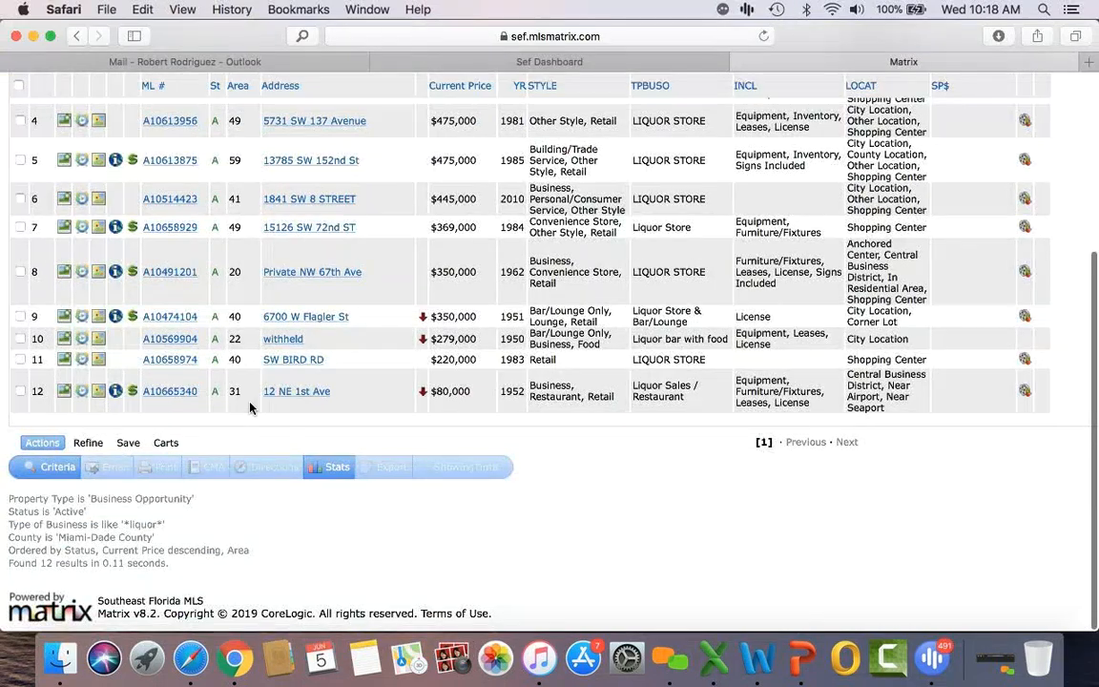
scroll(250, 408, "up", 5)
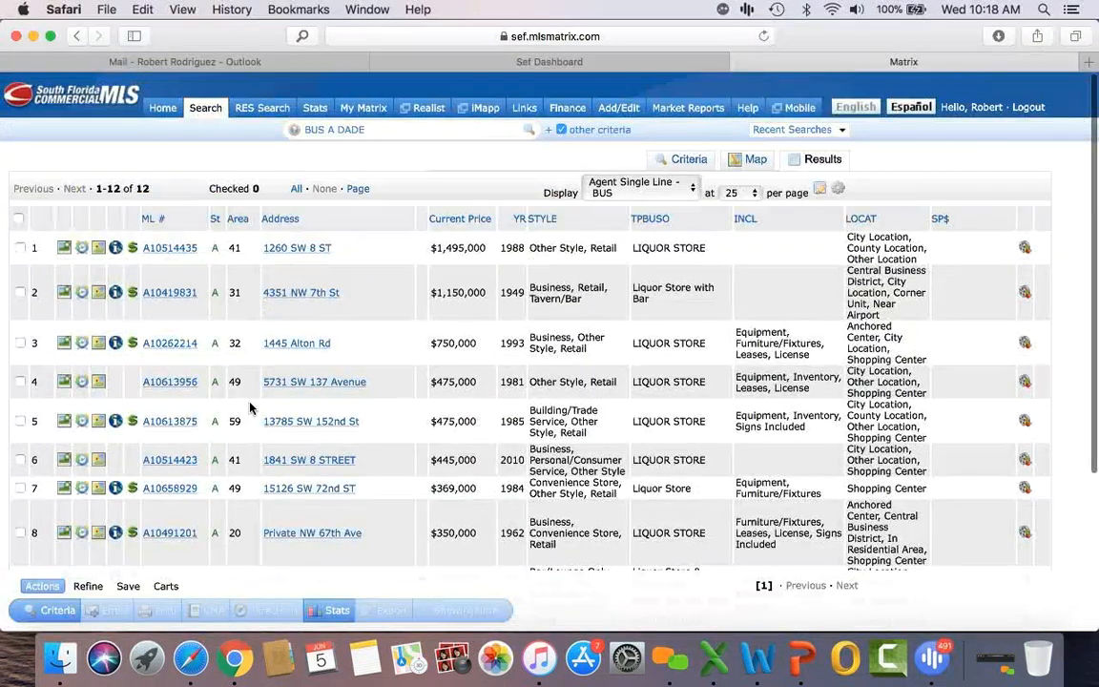
left_click(167, 292)
scroll(457, 405, "down", 10)
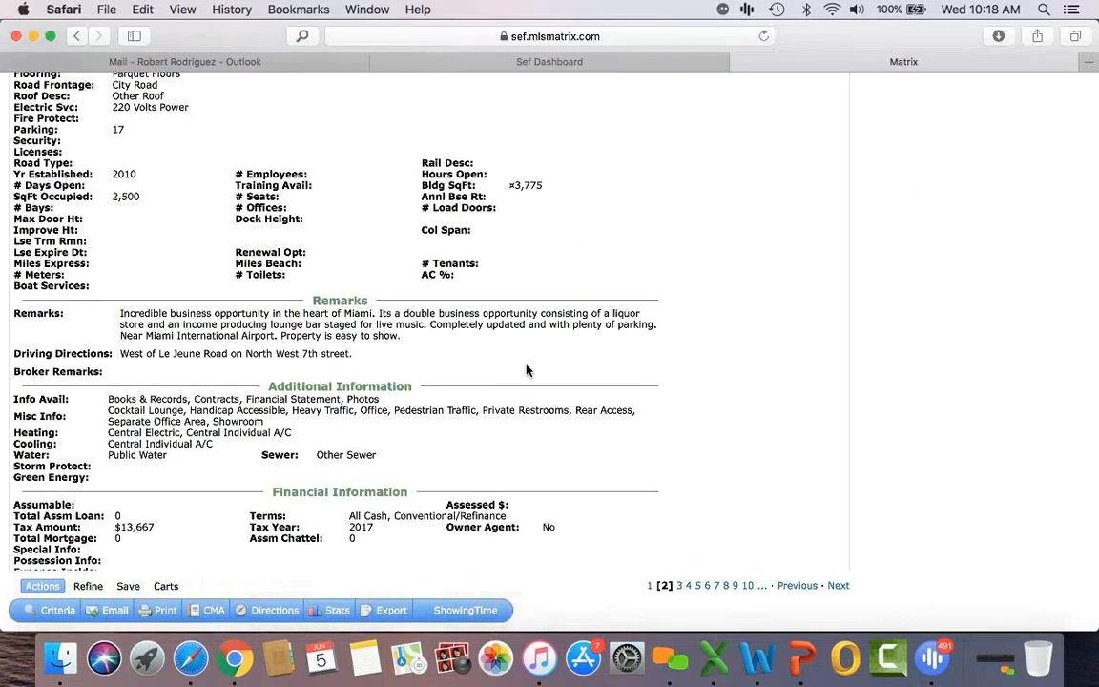
scroll(527, 370, "down", 1)
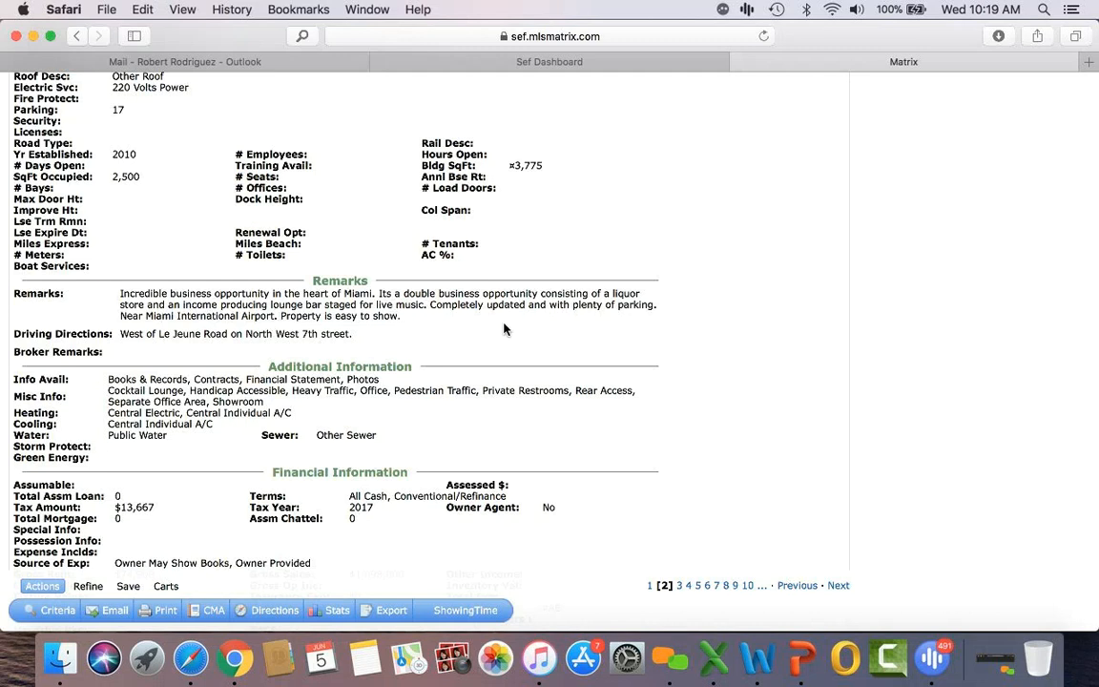
scroll(505, 329, "down", 3)
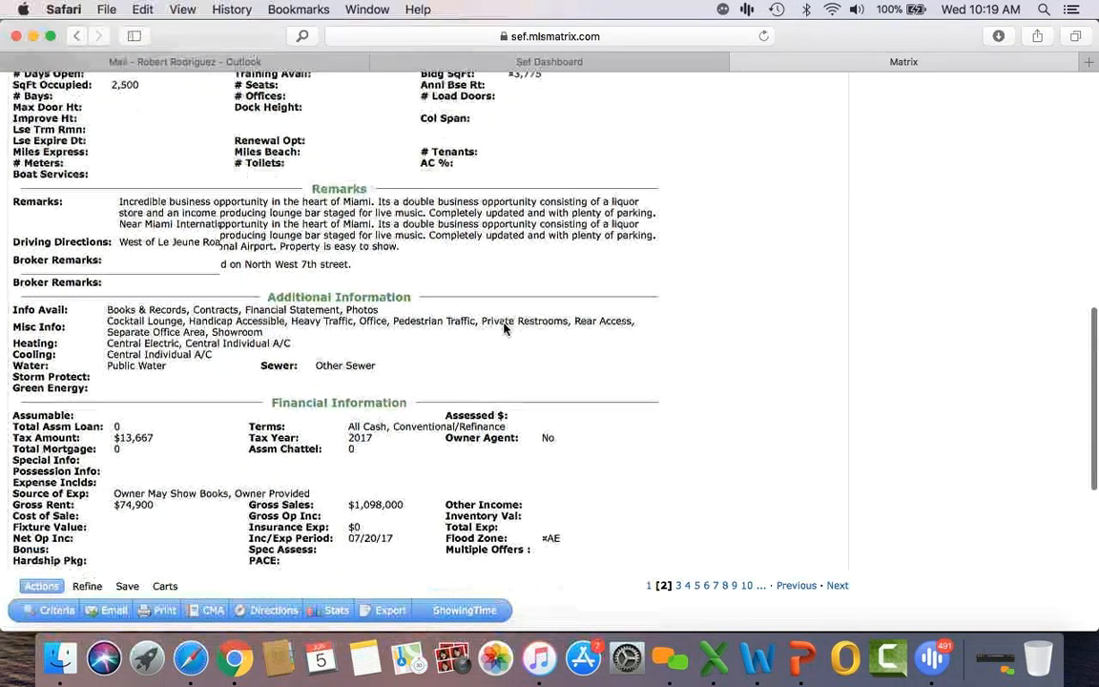
scroll(505, 327, "up", 10)
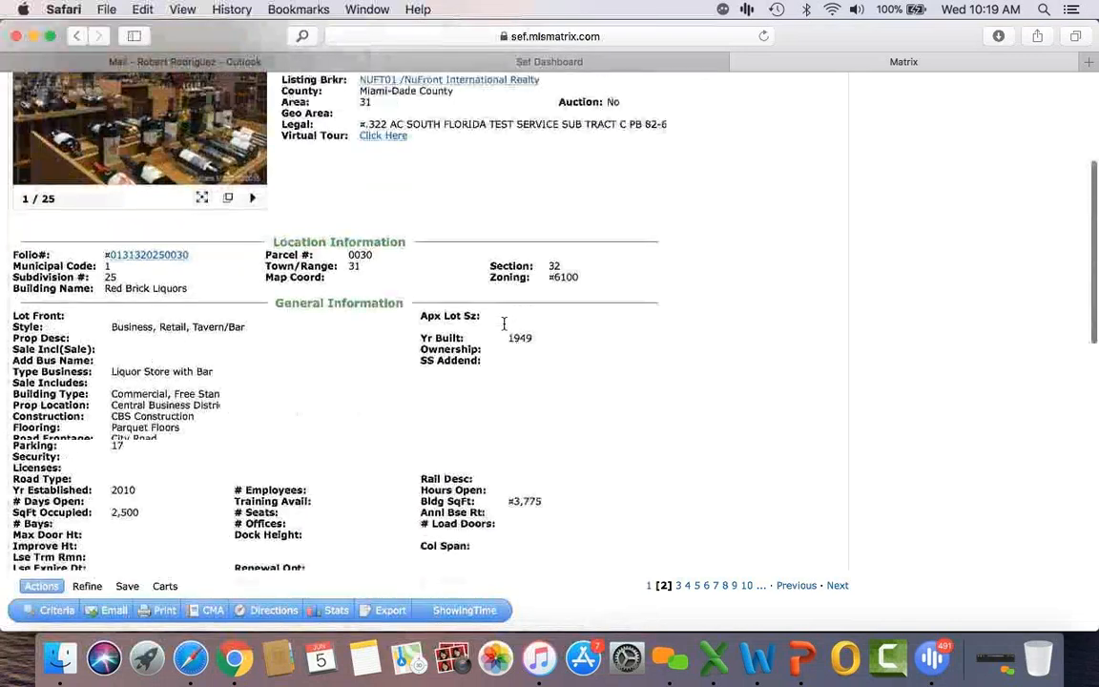
scroll(504, 324, "up", 5)
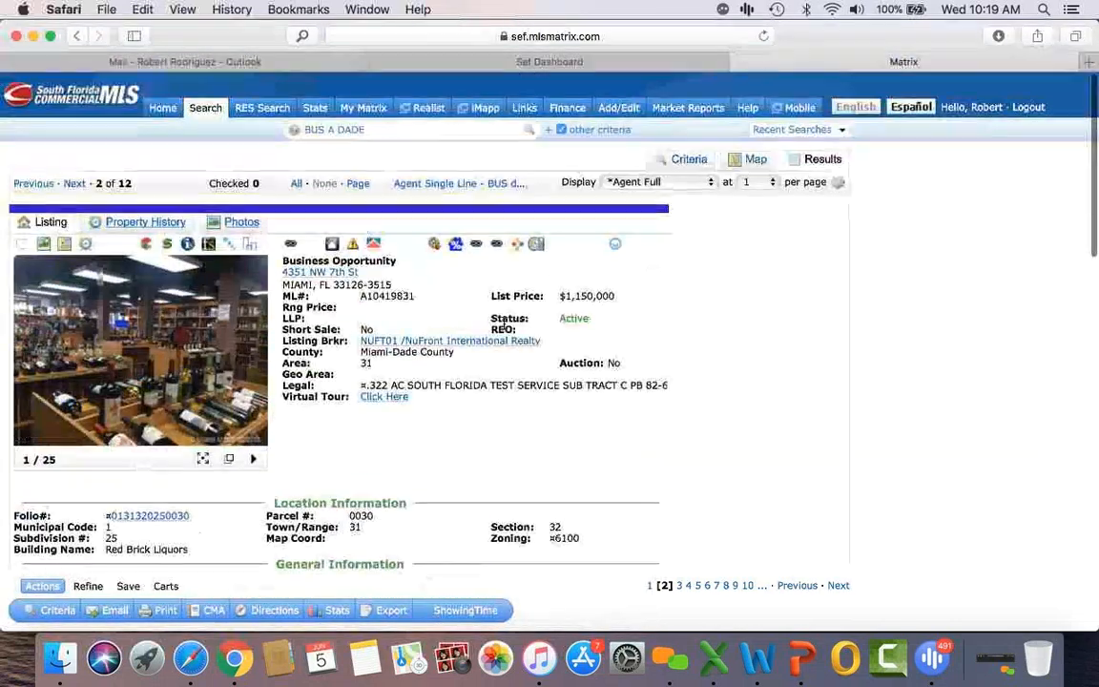
left_click(73, 183)
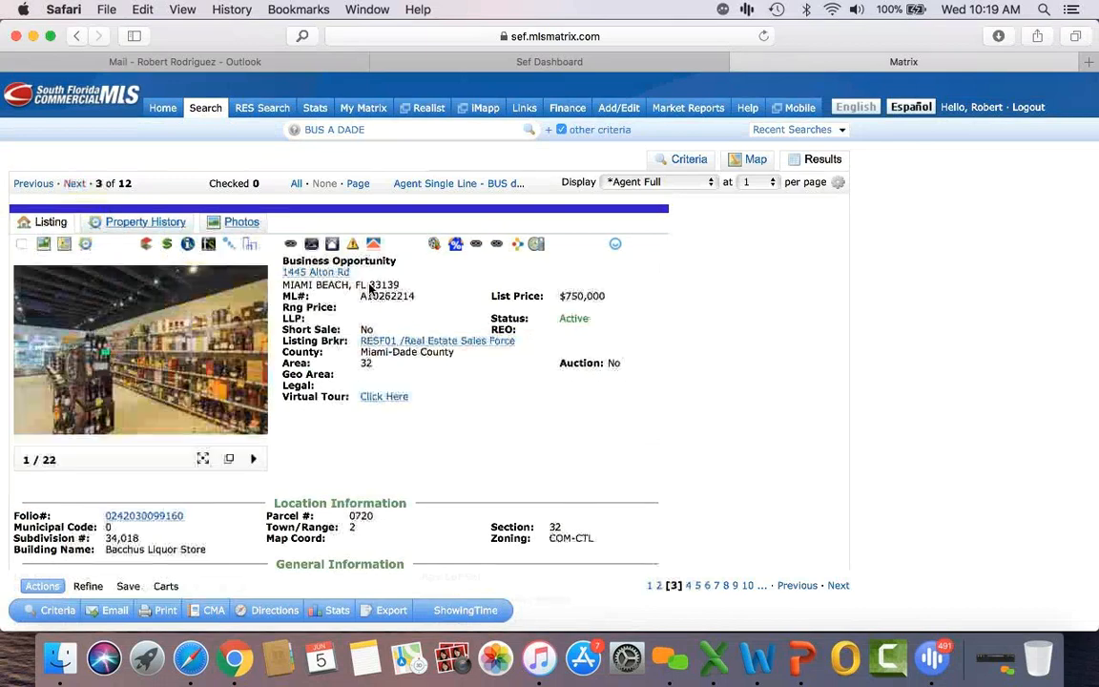
scroll(372, 291, "down", 10)
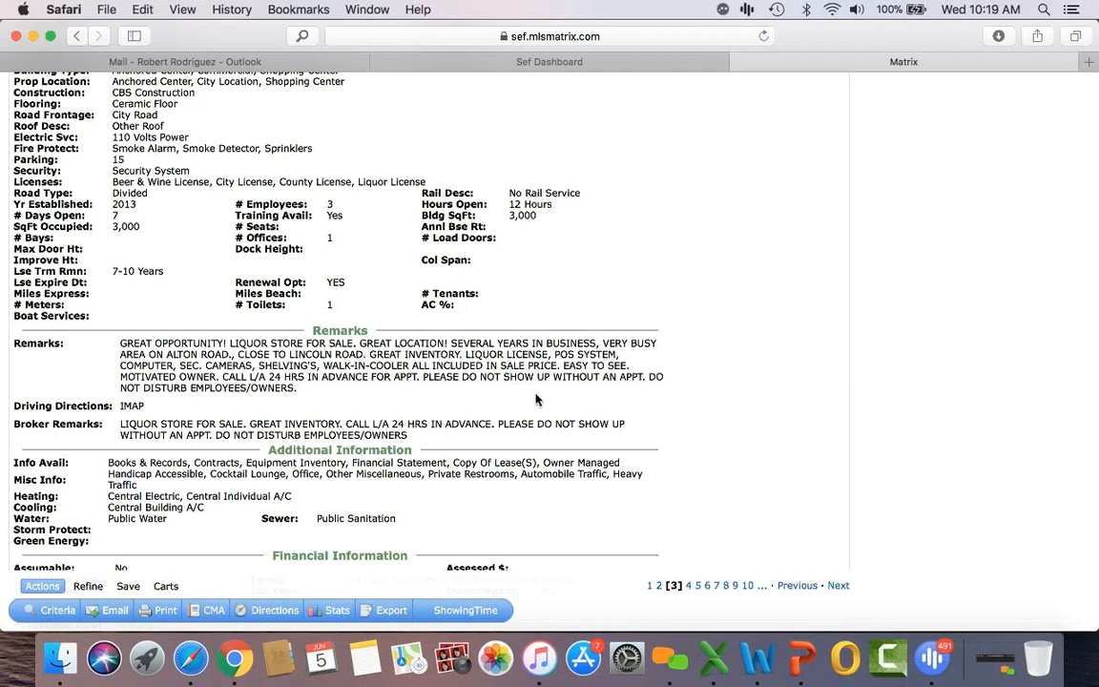
scroll(535, 400, "down", 3)
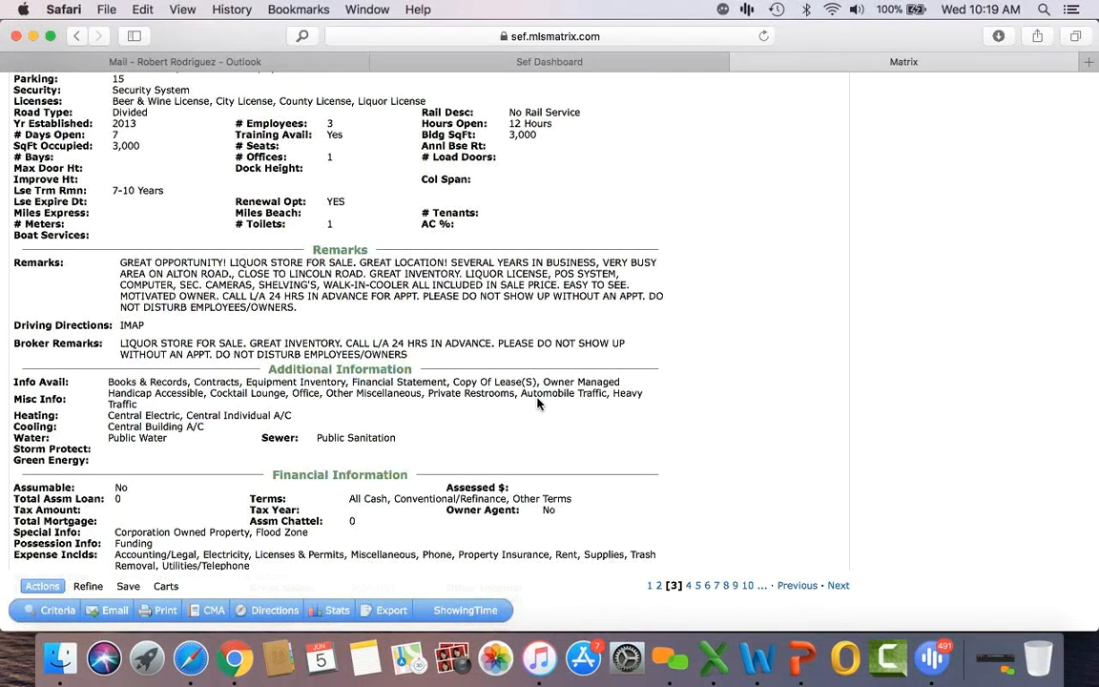
scroll(537, 403, "up", 10)
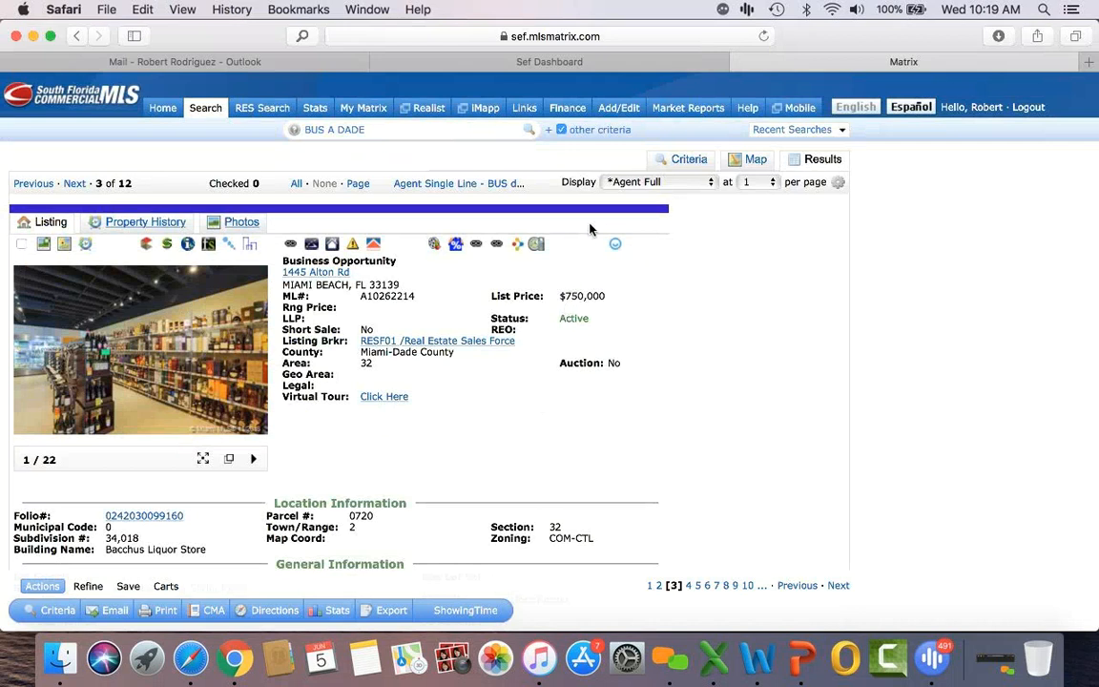
left_click(690, 162)
triple_click(93, 415)
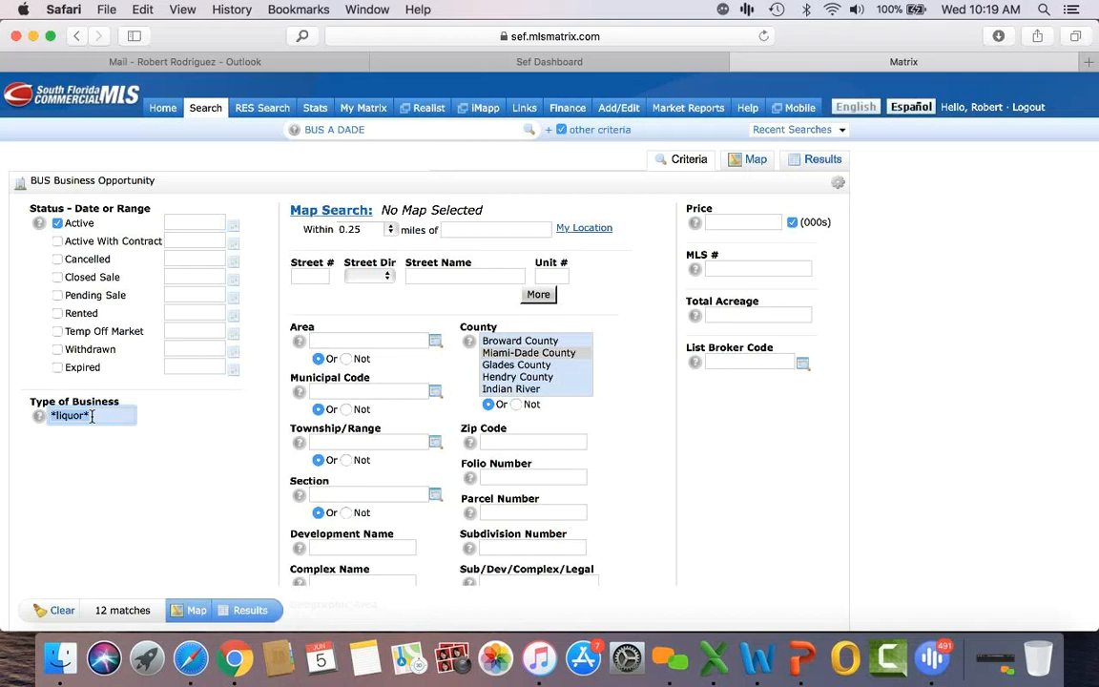
Step: Replace the *liquor* business type with *car wash* and show its 5 matching results
key("BackSpace")
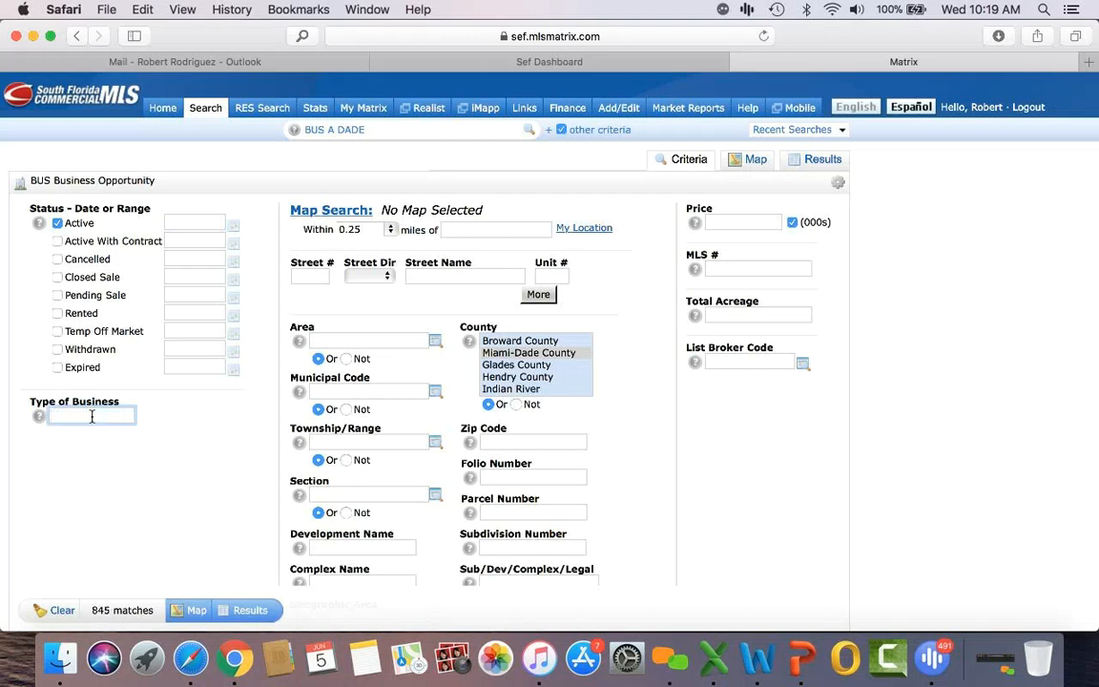
type("carwash")
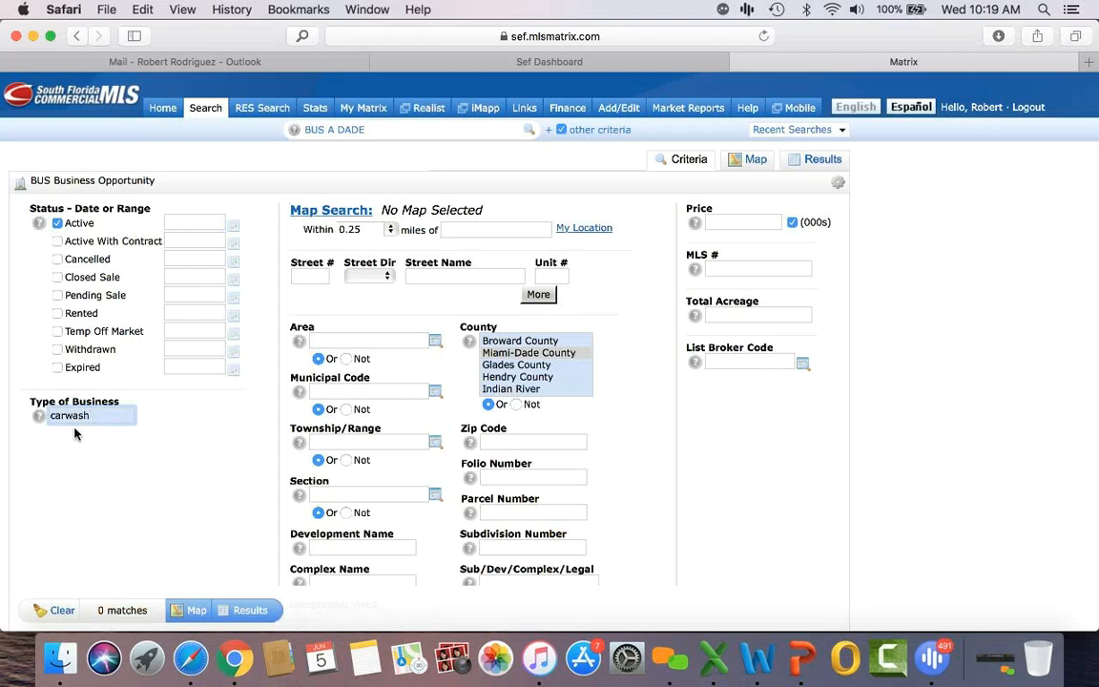
left_click(65, 417)
left_click(51, 416)
type("*")
left_click(245, 613)
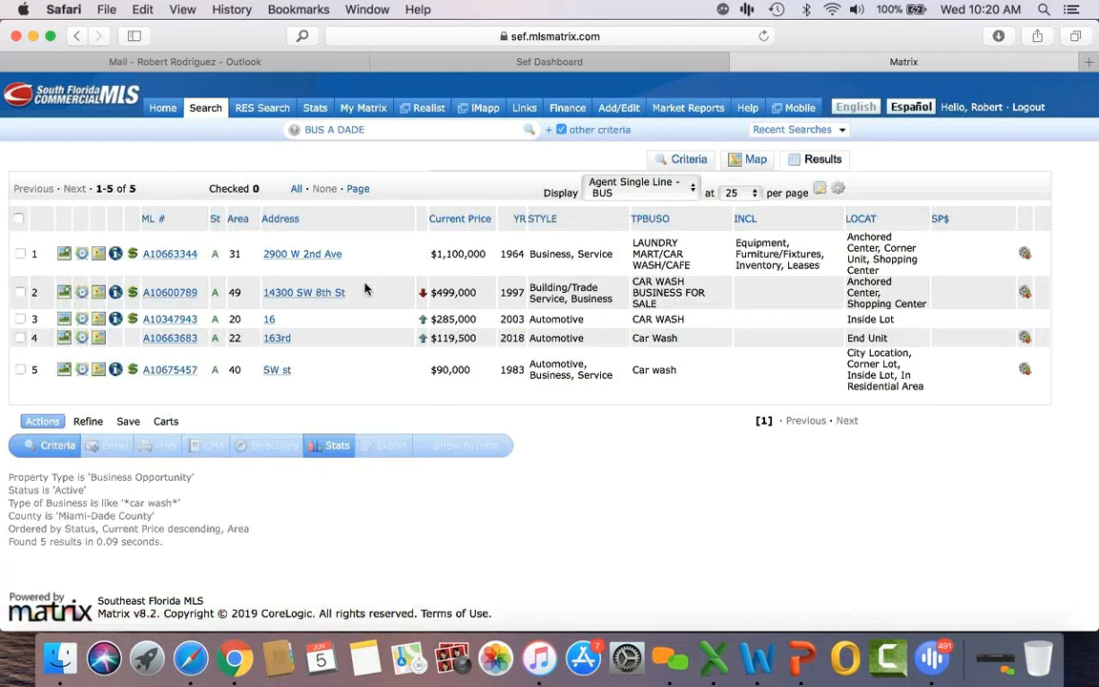
Step: Sort the car wash results by price, lowest first, and review the $90,000 listing
left_click(474, 225)
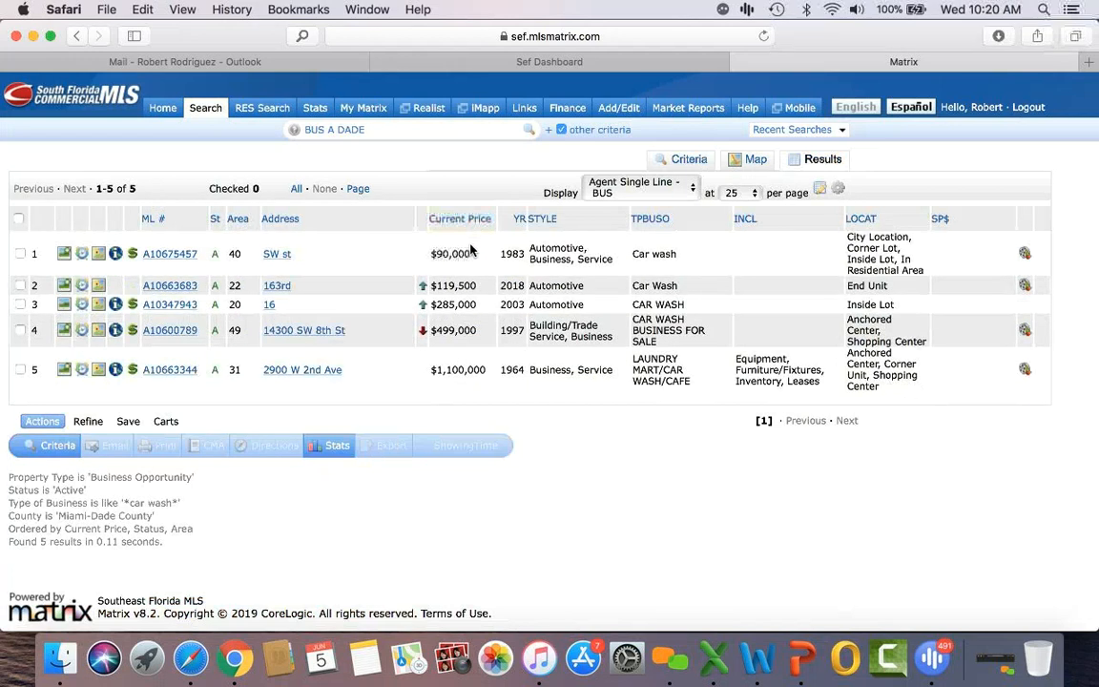
left_click(172, 254)
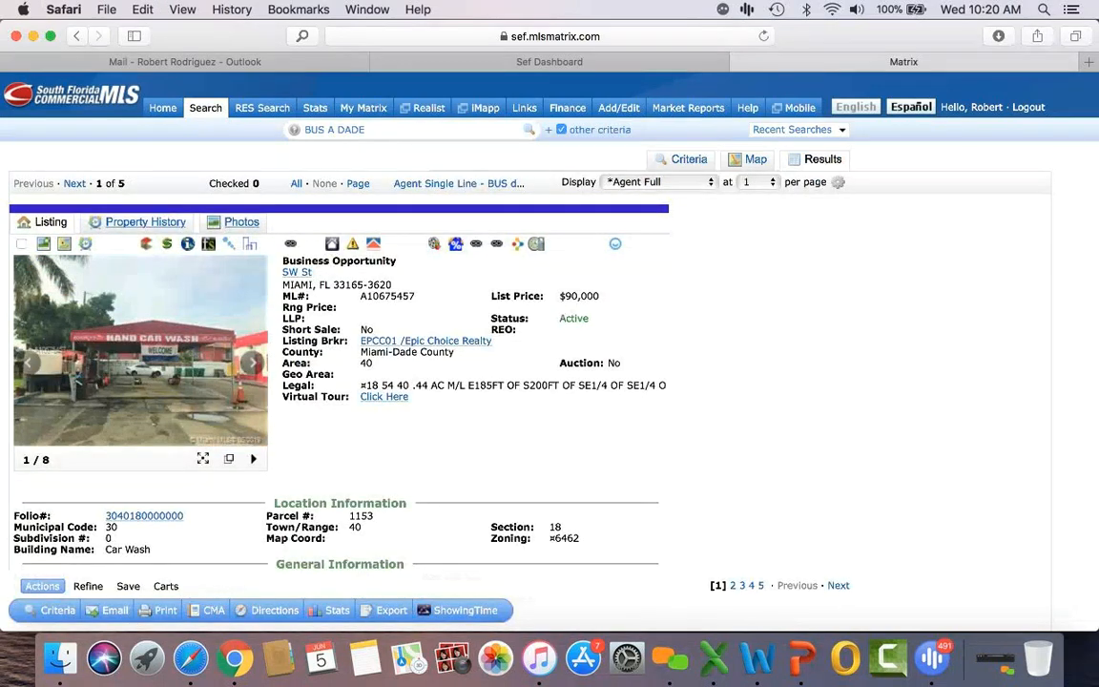
scroll(208, 380, "down", 10)
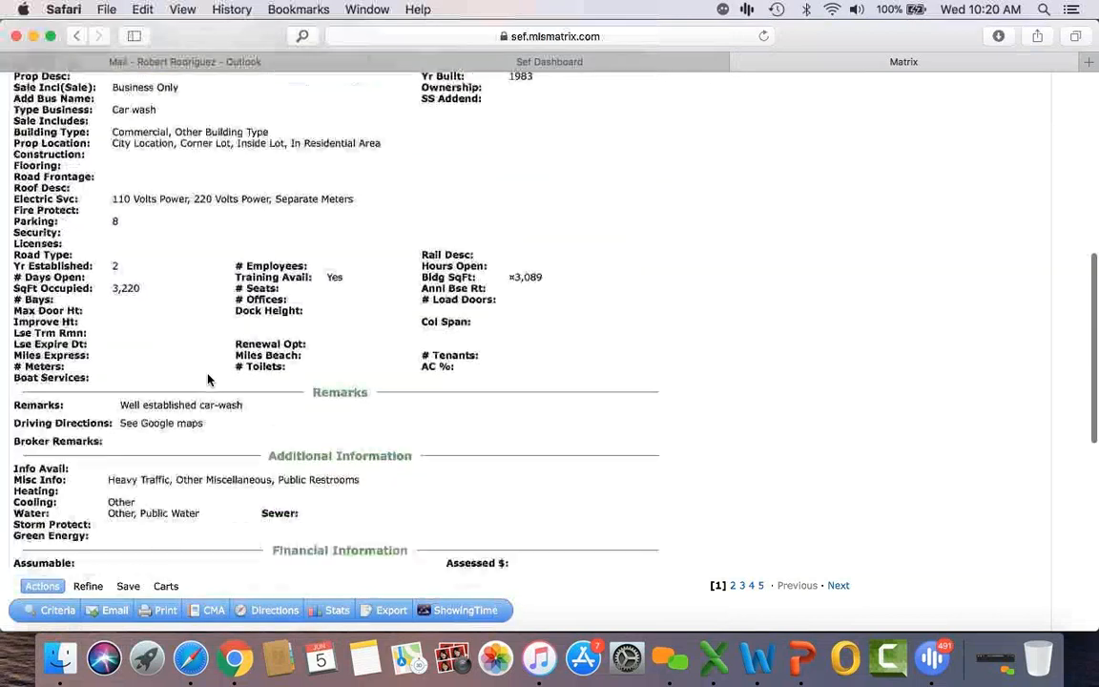
scroll(208, 379, "down", 1)
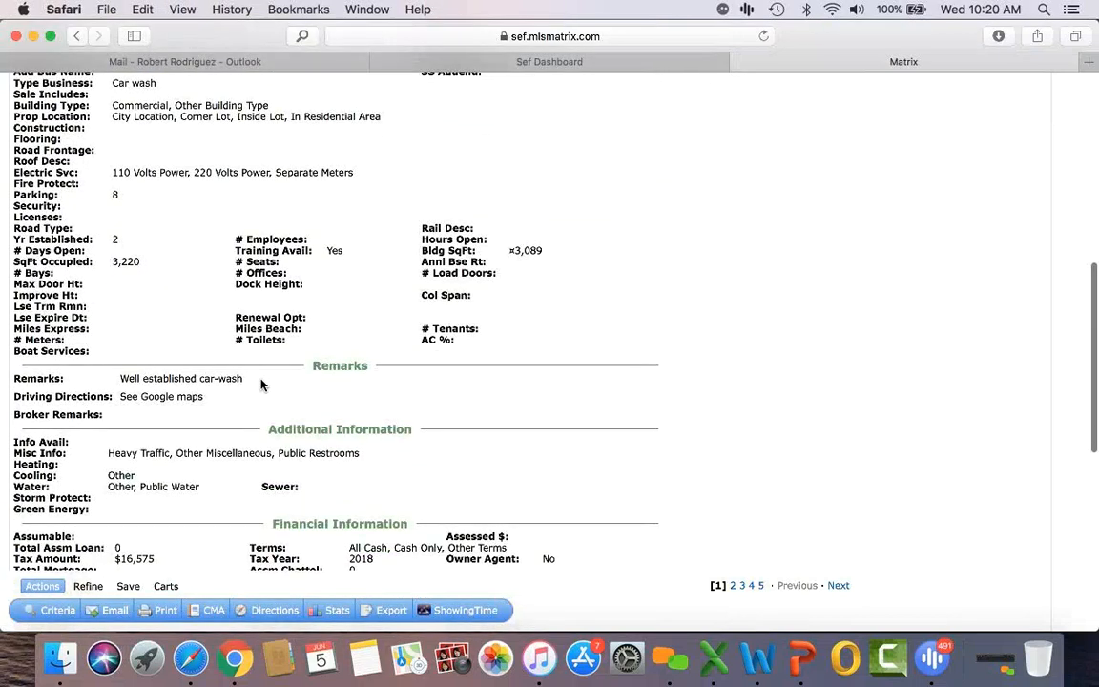
scroll(262, 385, "up", 10)
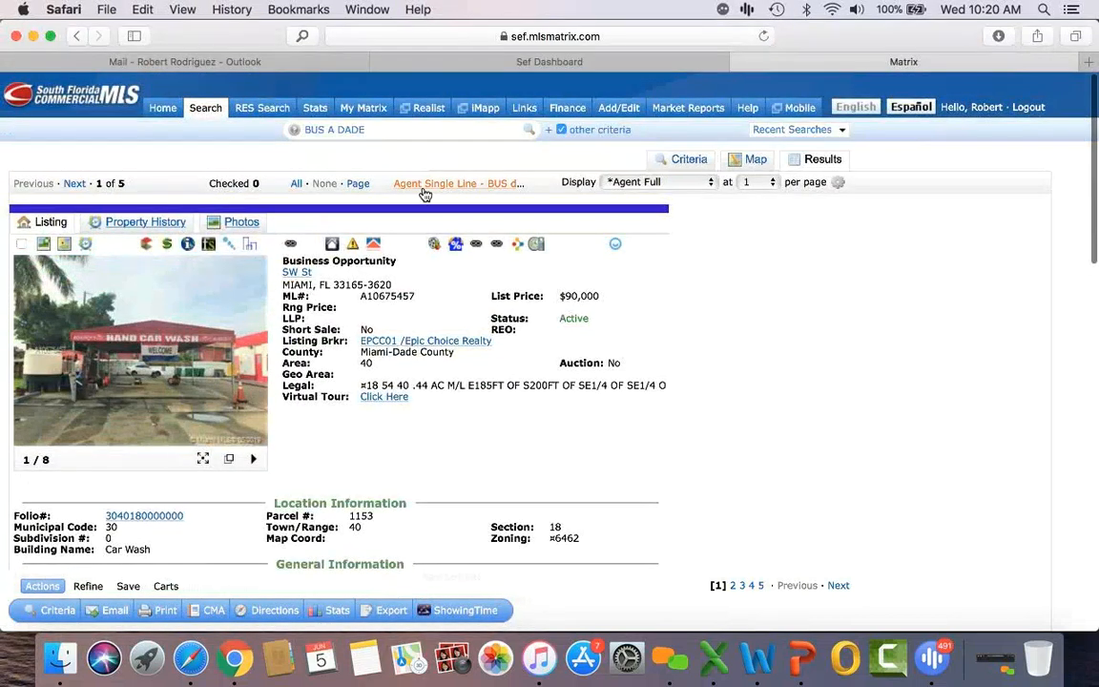
left_click(424, 184)
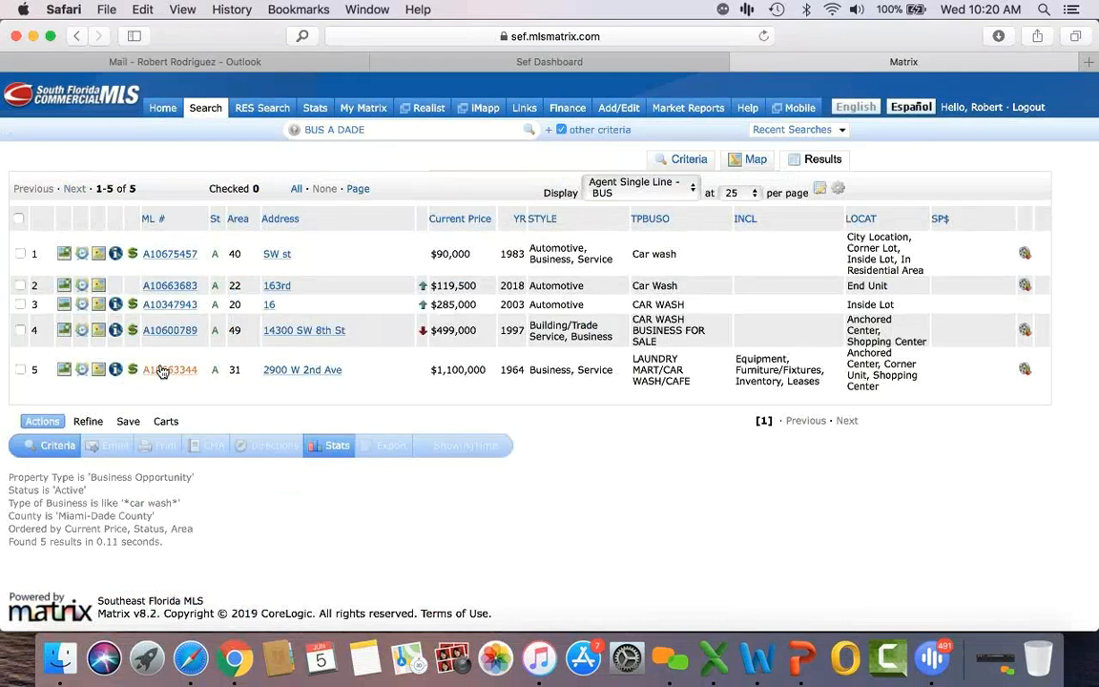
left_click(162, 371)
scroll(456, 386, "down", 2)
scroll(456, 386, "down", 8)
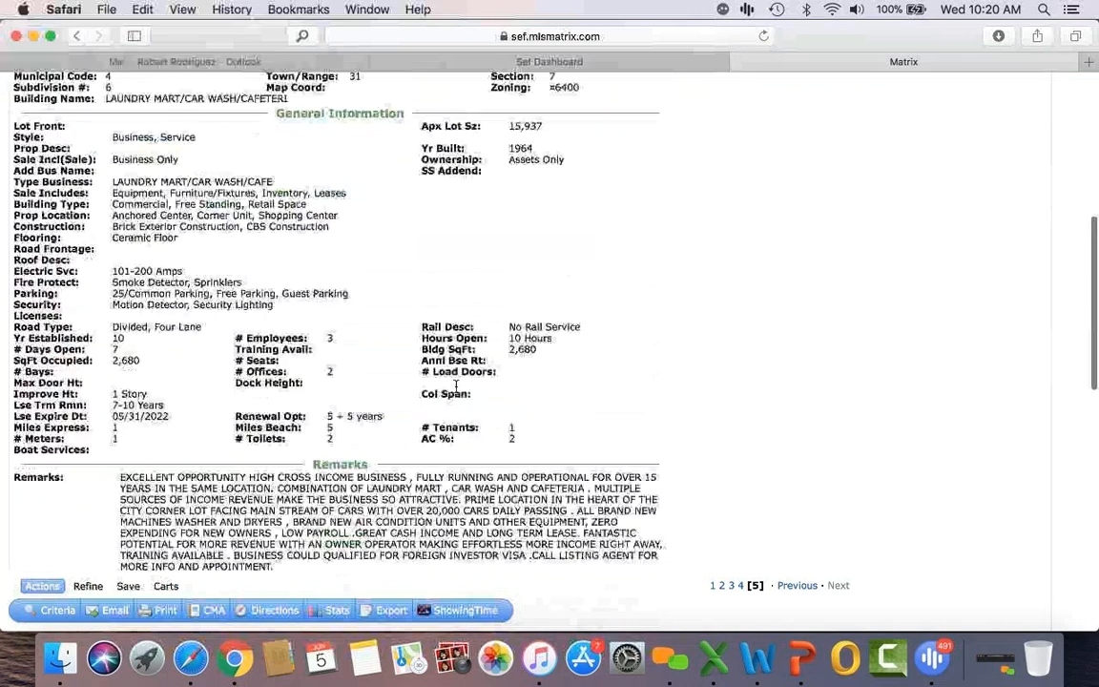
scroll(456, 387, "down", 5)
scroll(456, 387, "down", 3)
scroll(456, 389, "up", 1)
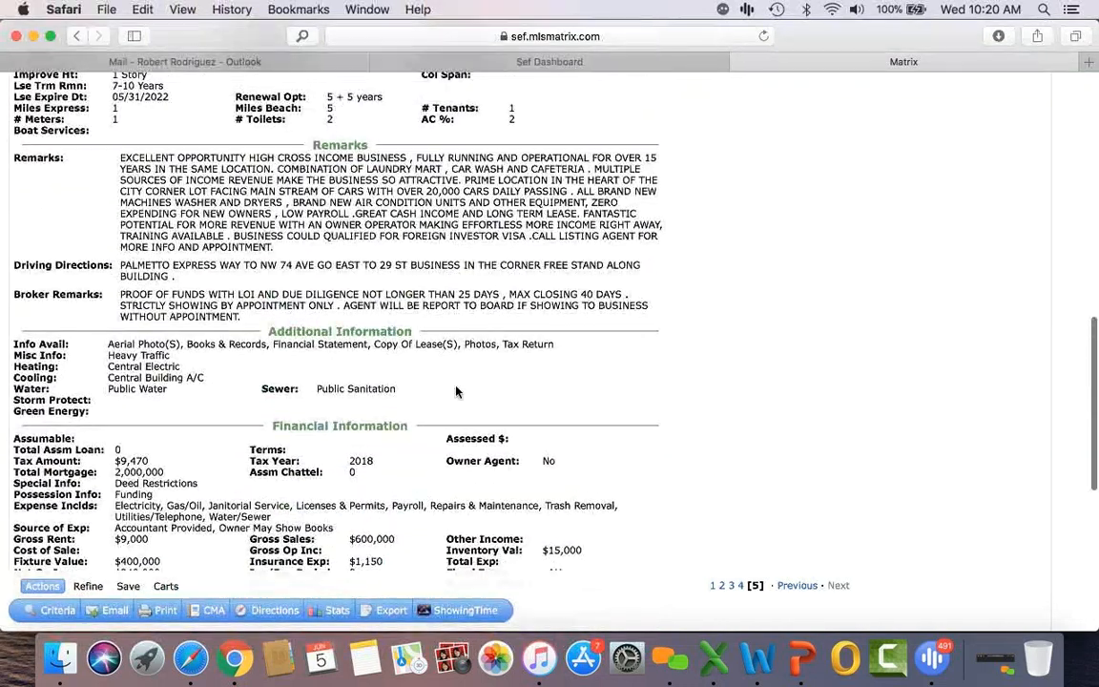
scroll(456, 391, "up", 1)
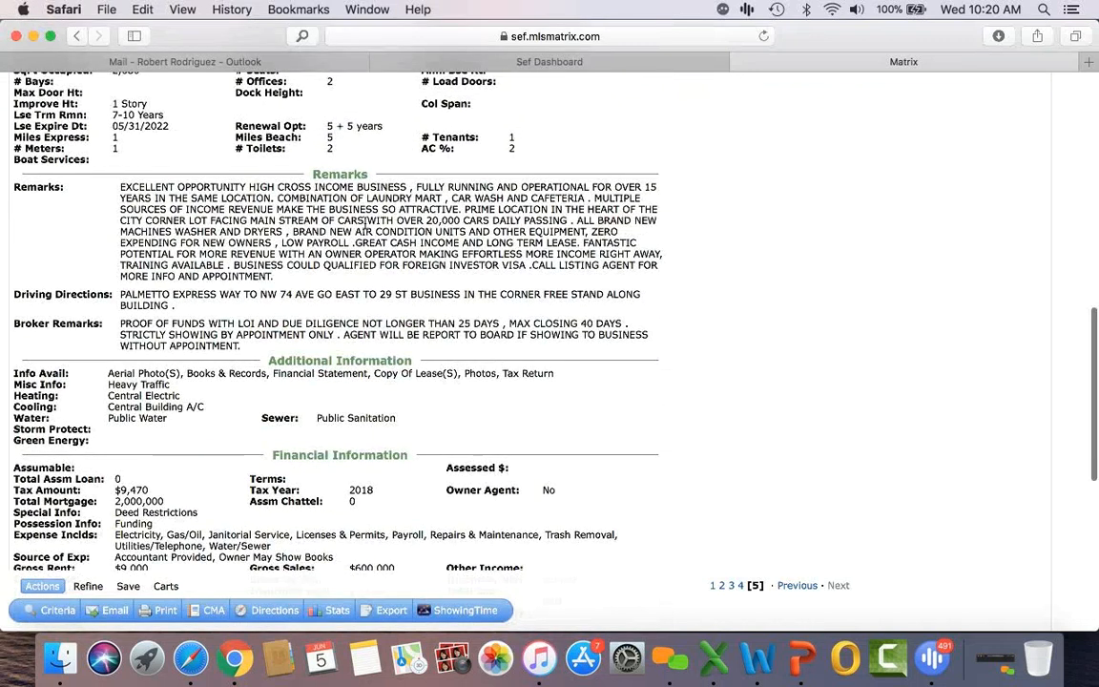
scroll(544, 242, "up", 2)
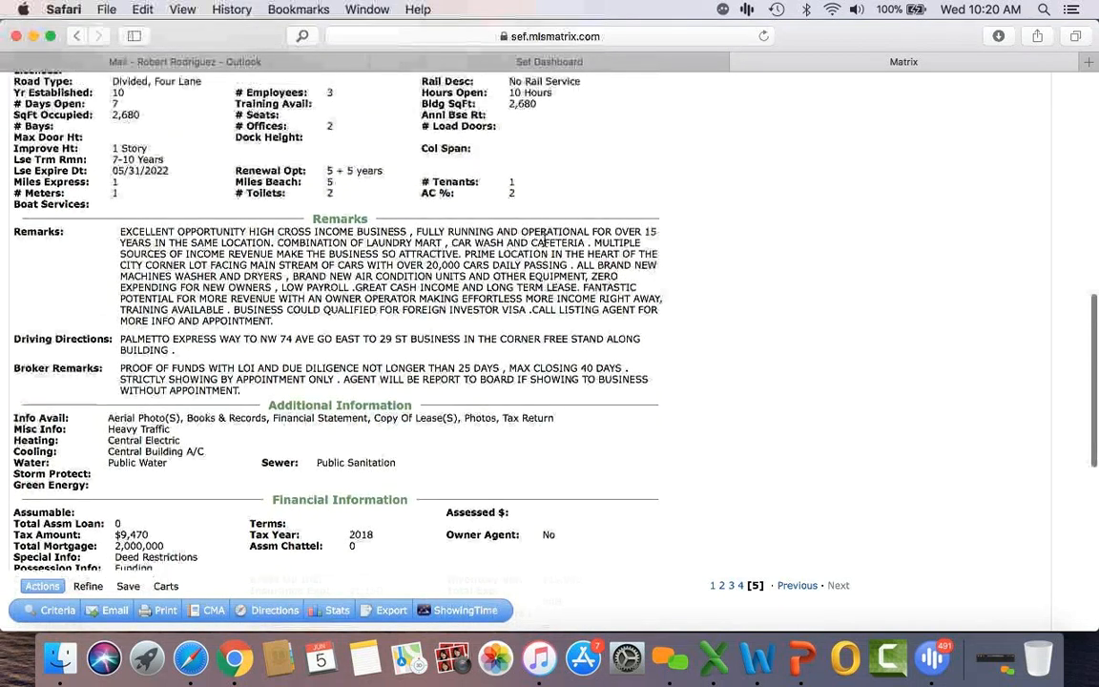
scroll(544, 243, "up", 10)
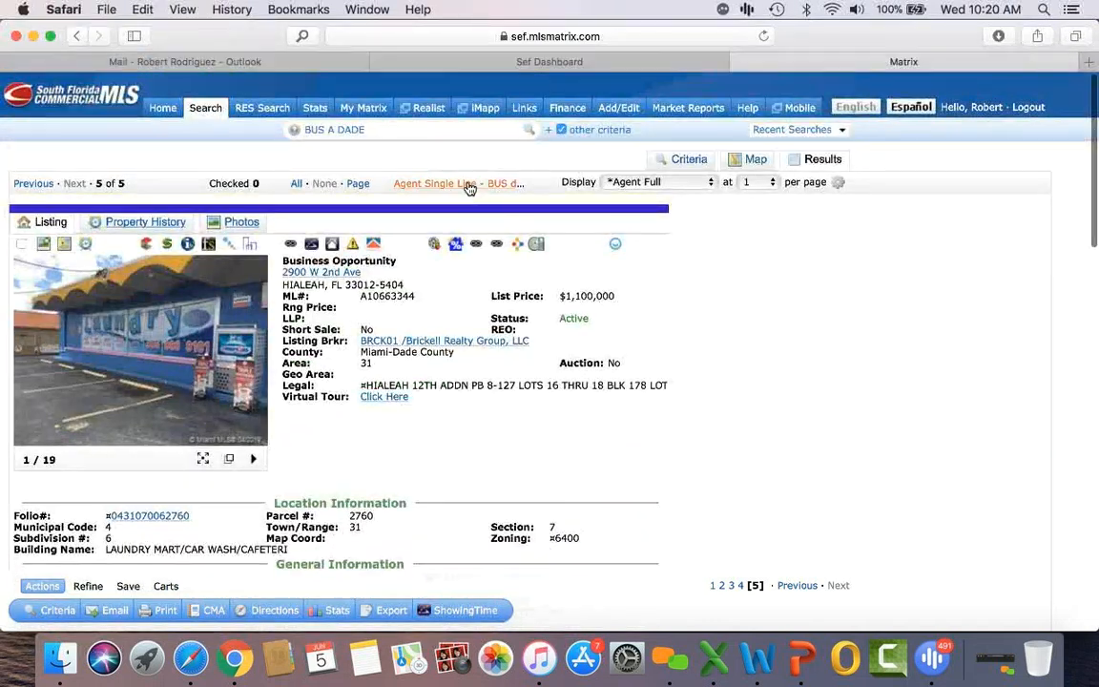
left_click(468, 189)
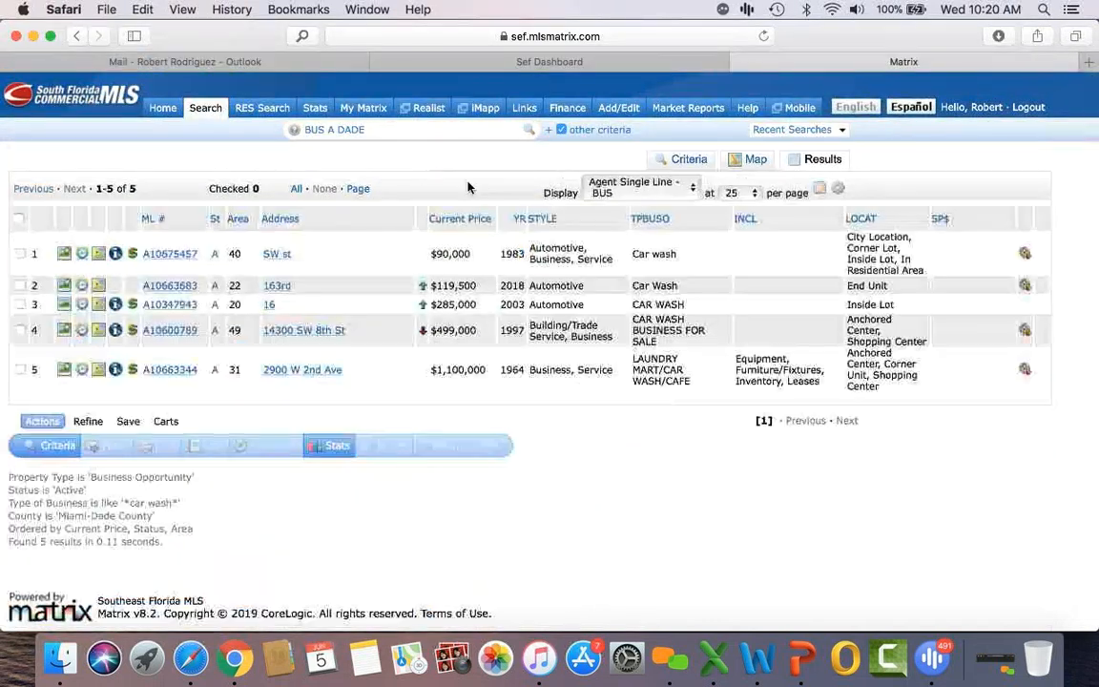
Step: Start an RIN Residential Income search with Fourplex as the property type, yielding 246 matches
left_click(670, 162)
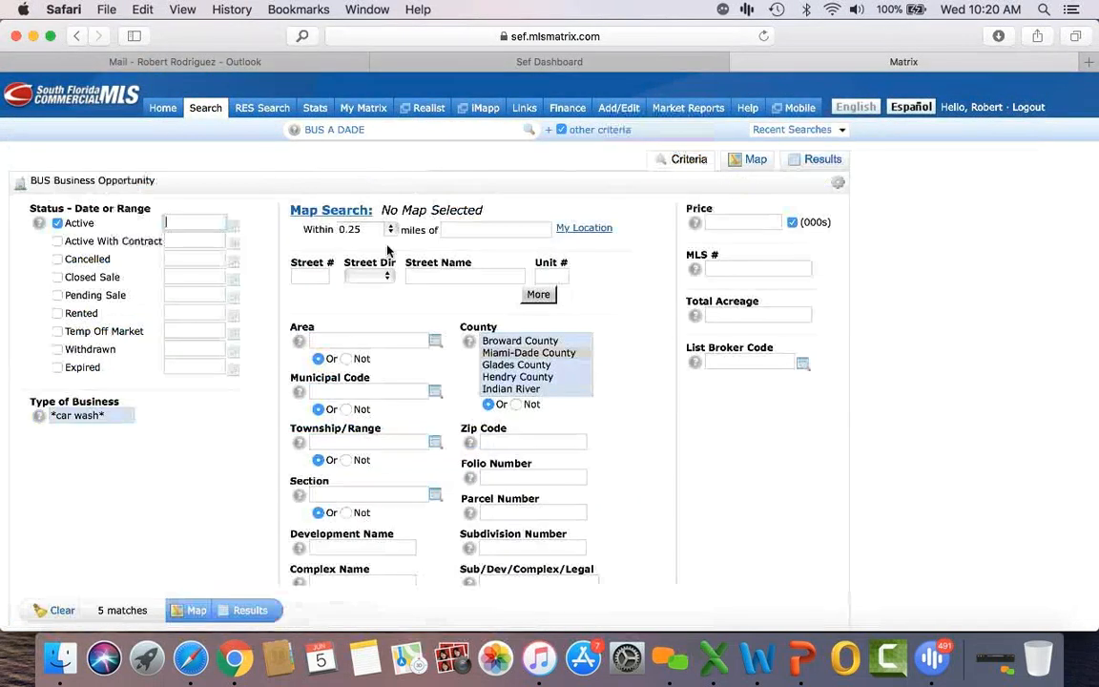
triple_click(105, 420)
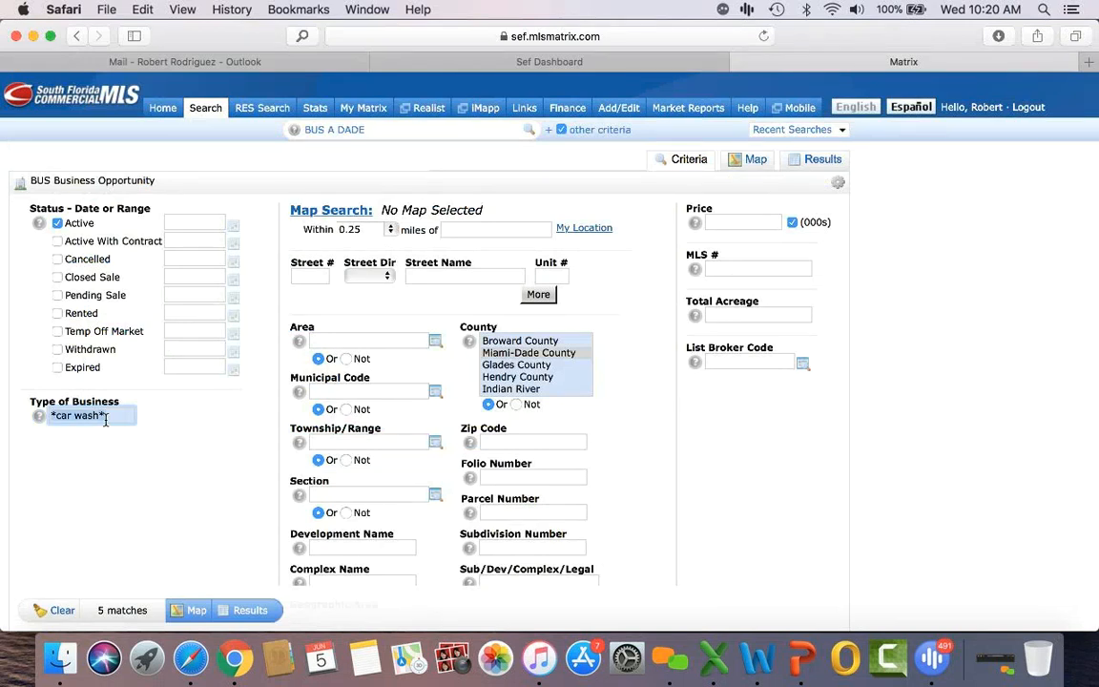
mouse_move(205, 110)
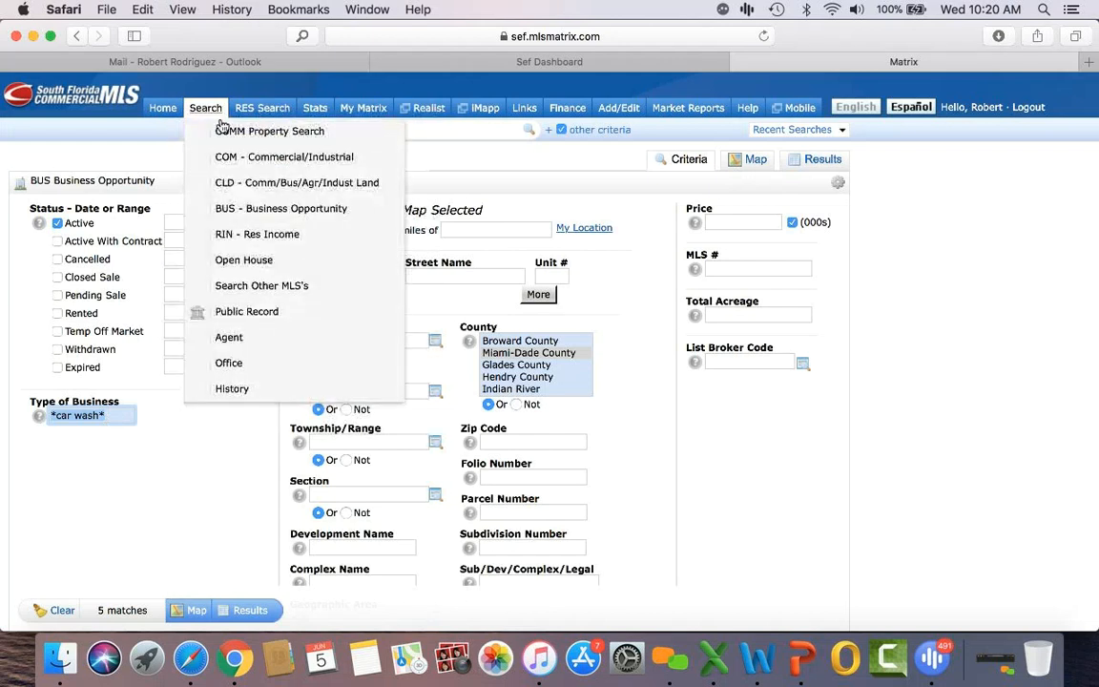
left_click(268, 236)
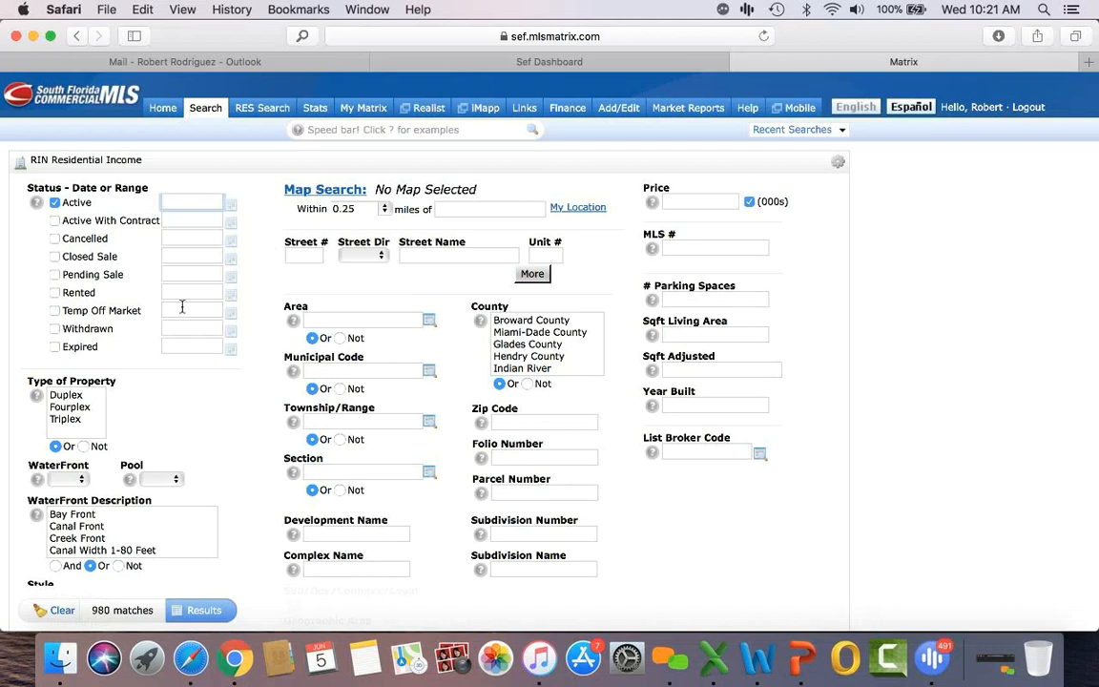
left_click(68, 397)
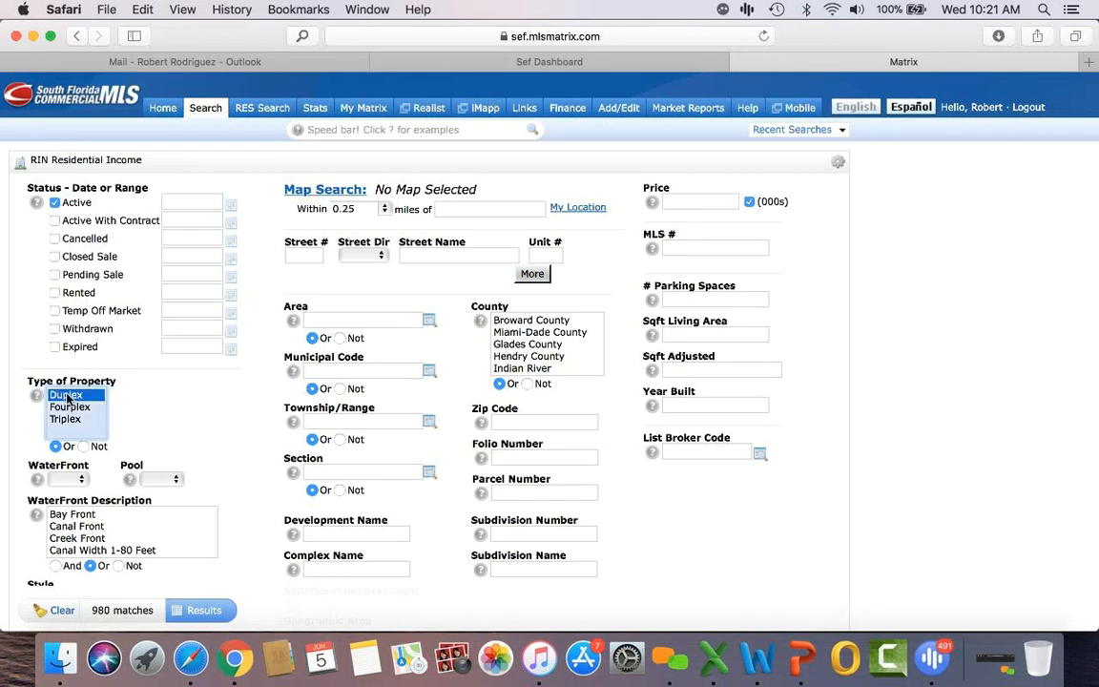
left_click(75, 422)
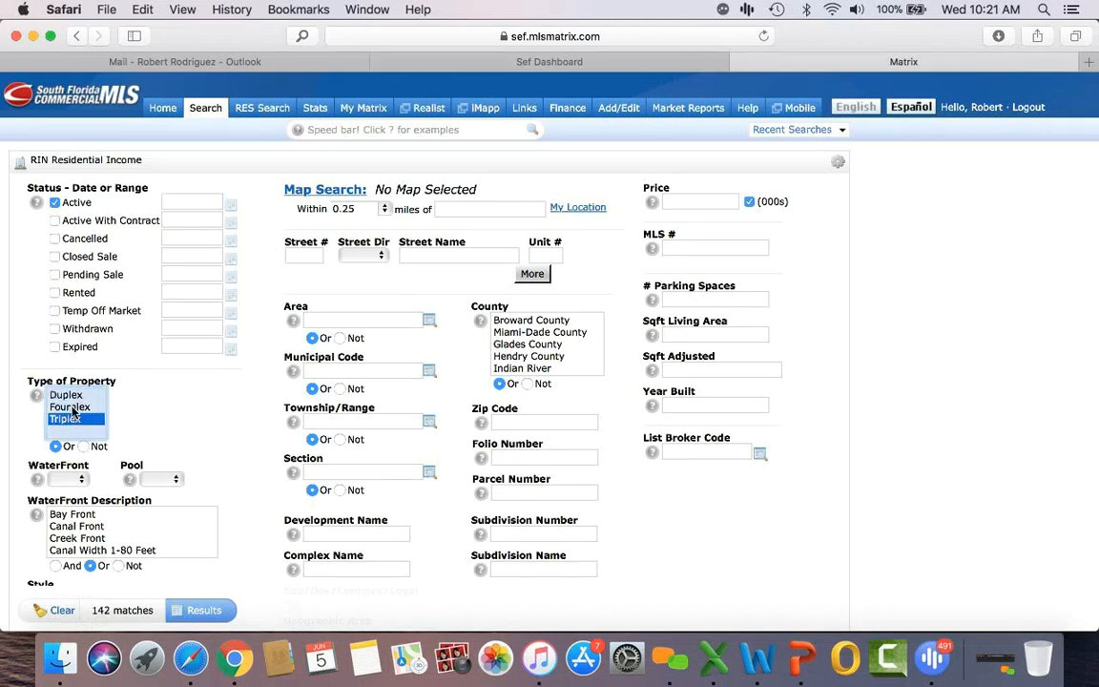
left_click(73, 409)
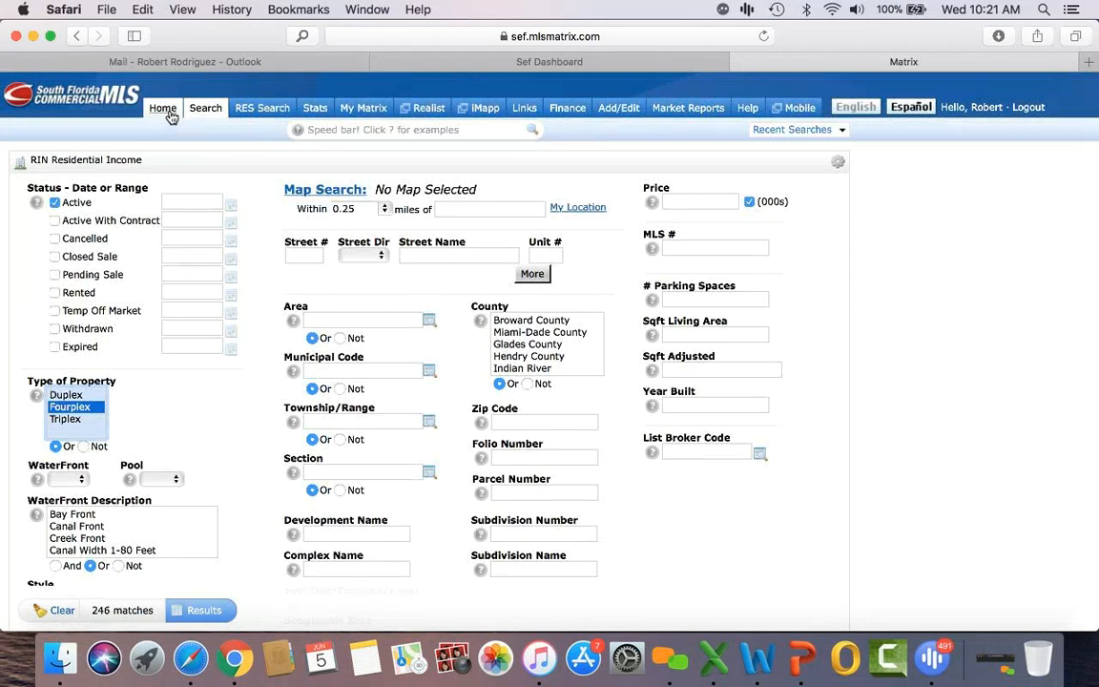
mouse_move(201, 108)
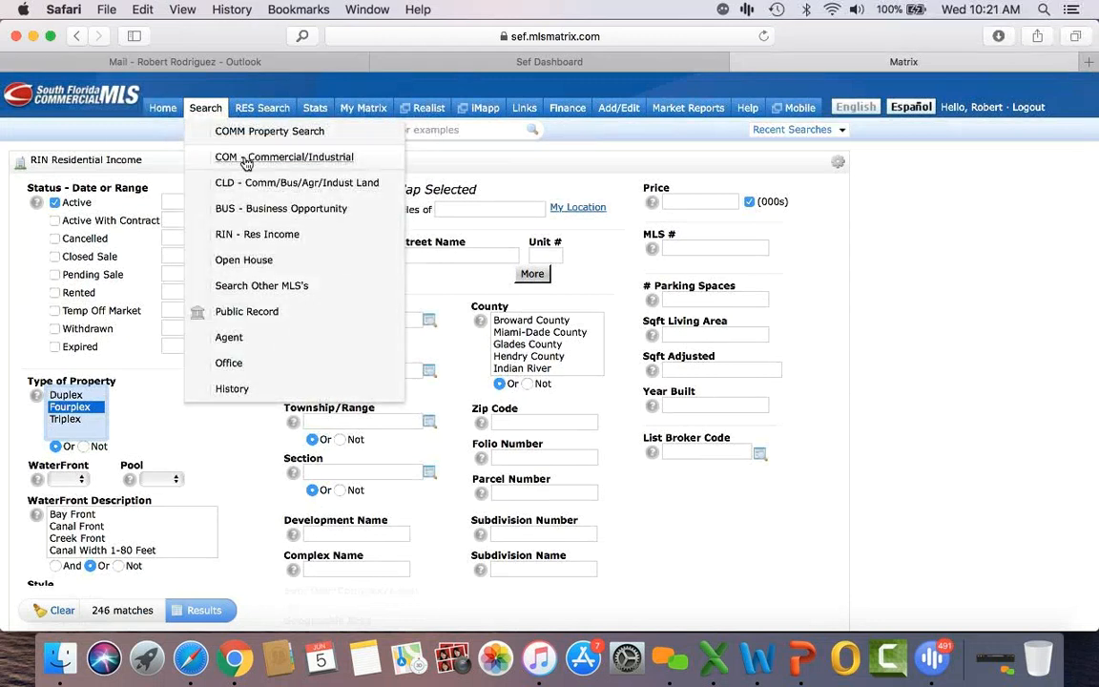
Step: Search Commercial/Industrial for Miami-Dade apartments for Sale priced 1000- and list the 18 results
left_click(271, 135)
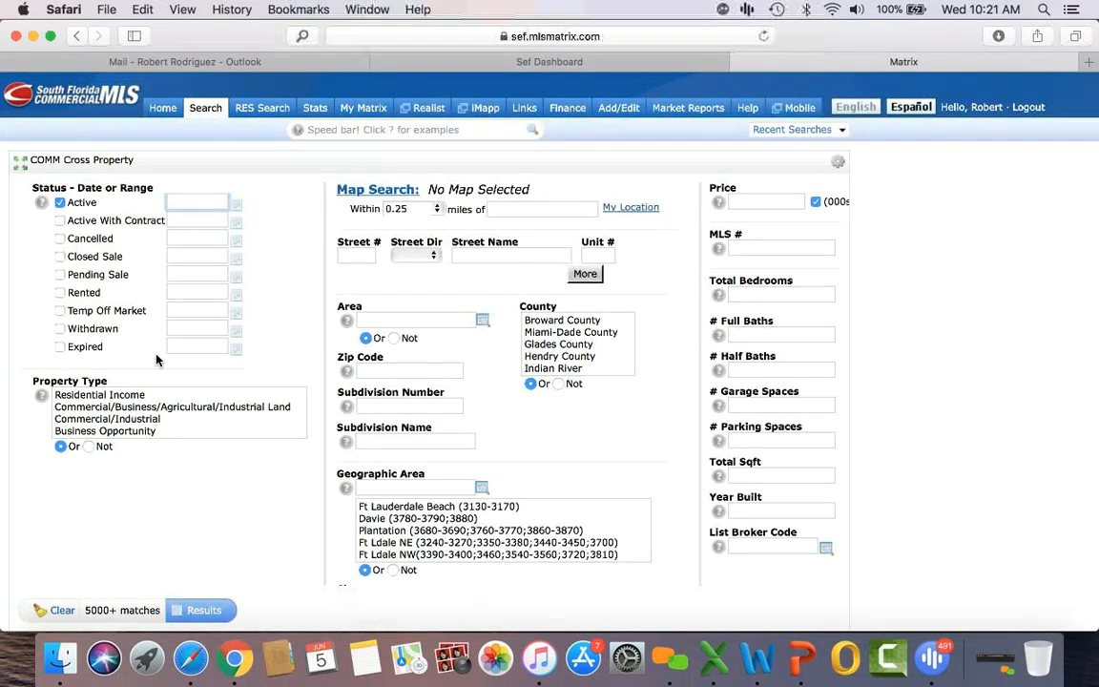
mouse_move(219, 108)
left_click(248, 159)
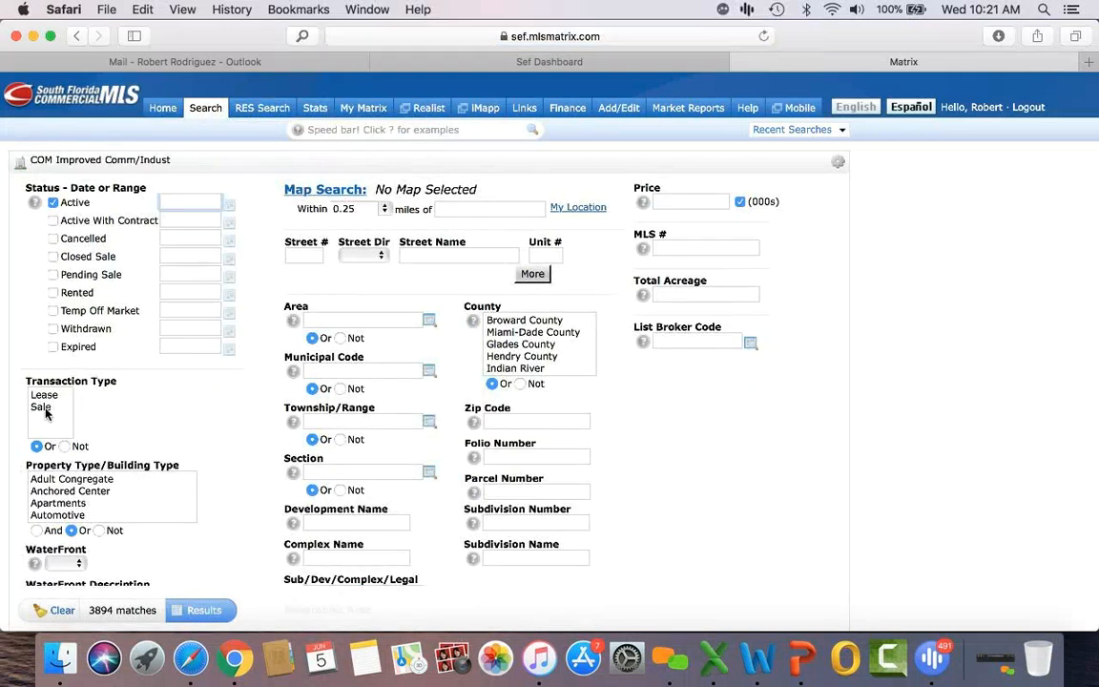
left_click(44, 407)
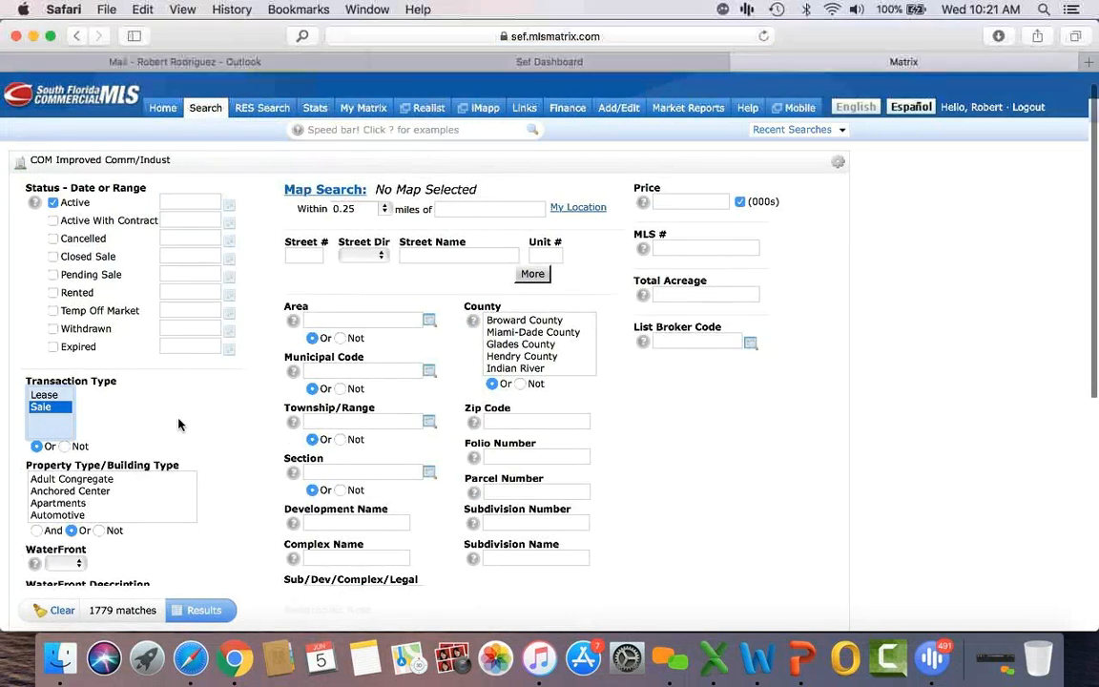
scroll(177, 422, "down", 2)
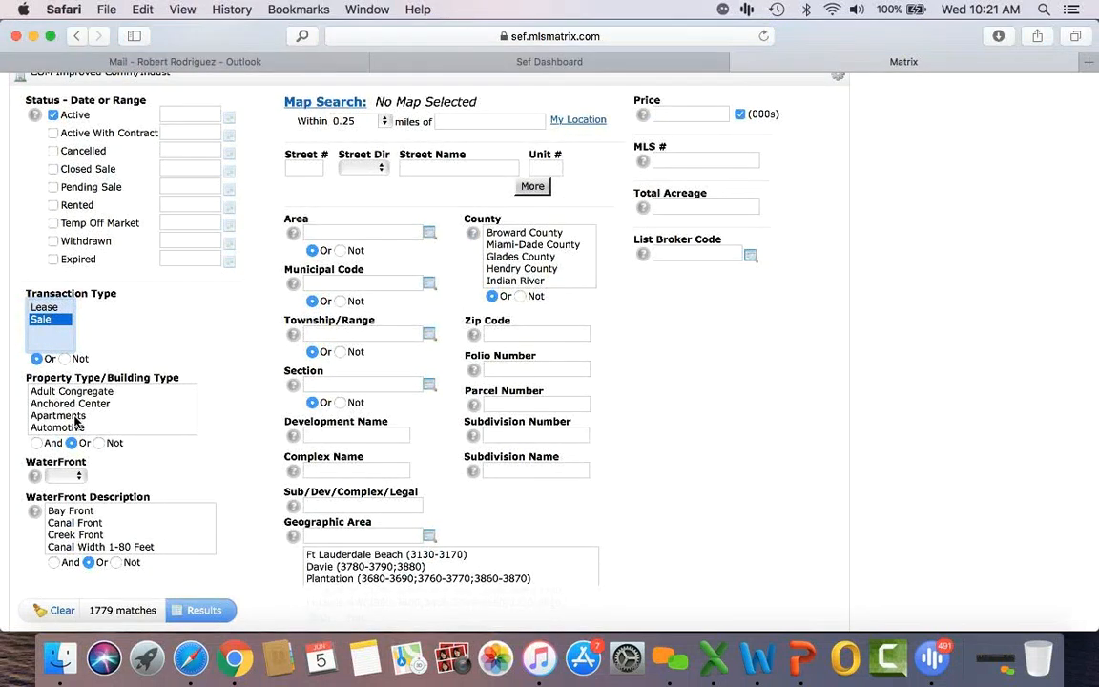
left_click(74, 417)
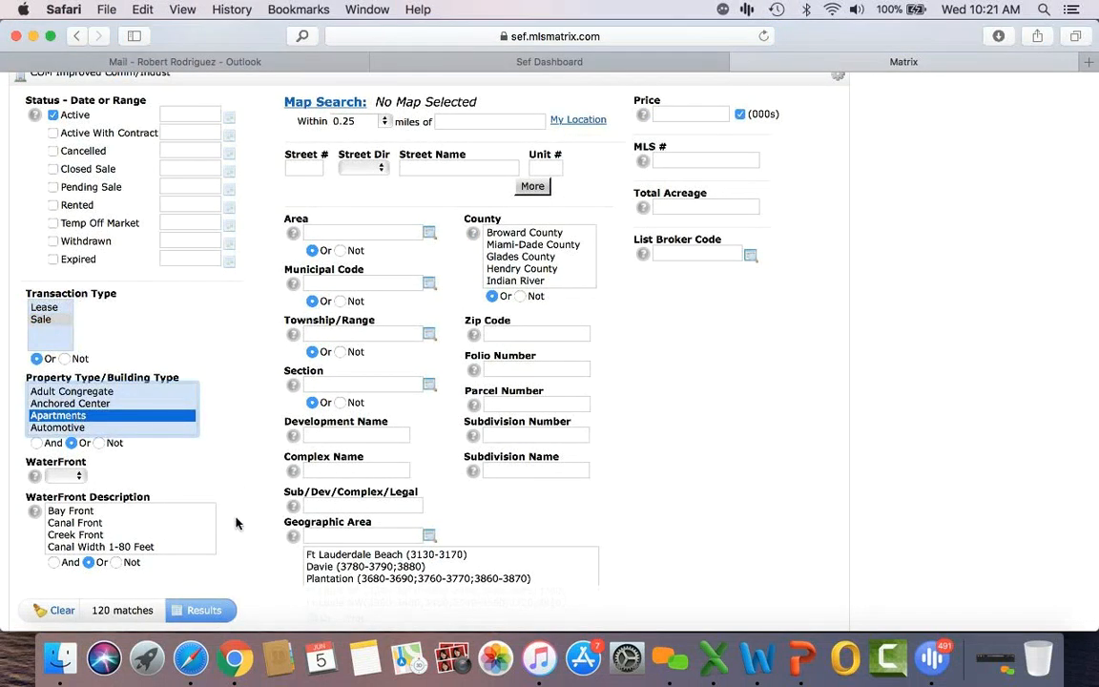
left_click(526, 245)
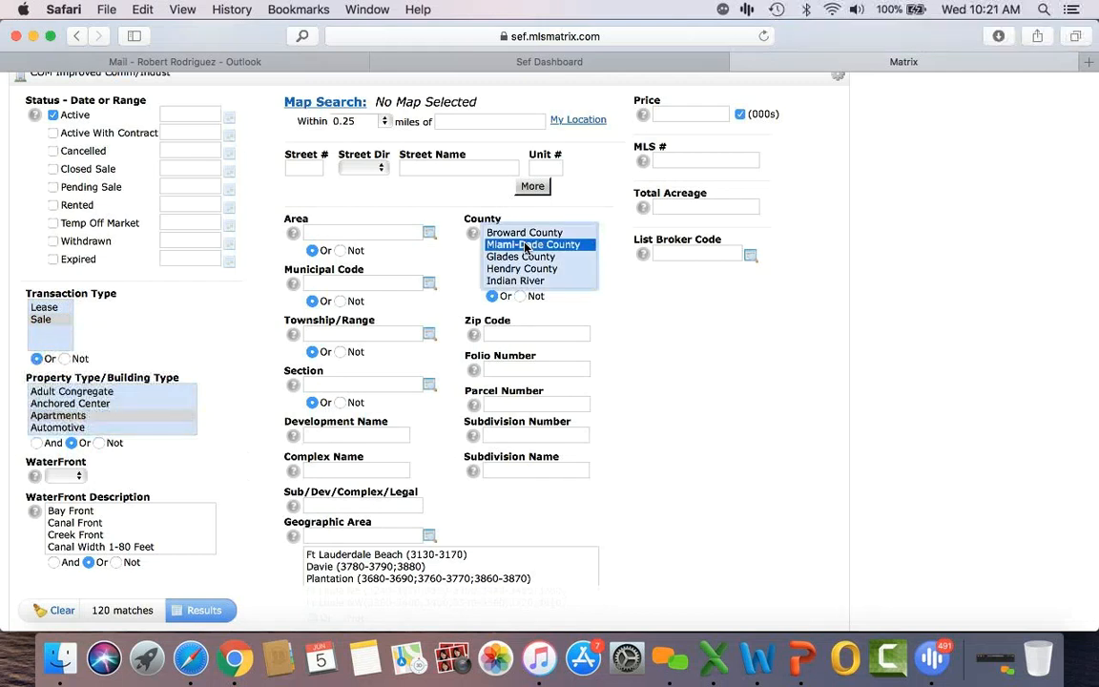
left_click(676, 117)
type("10")
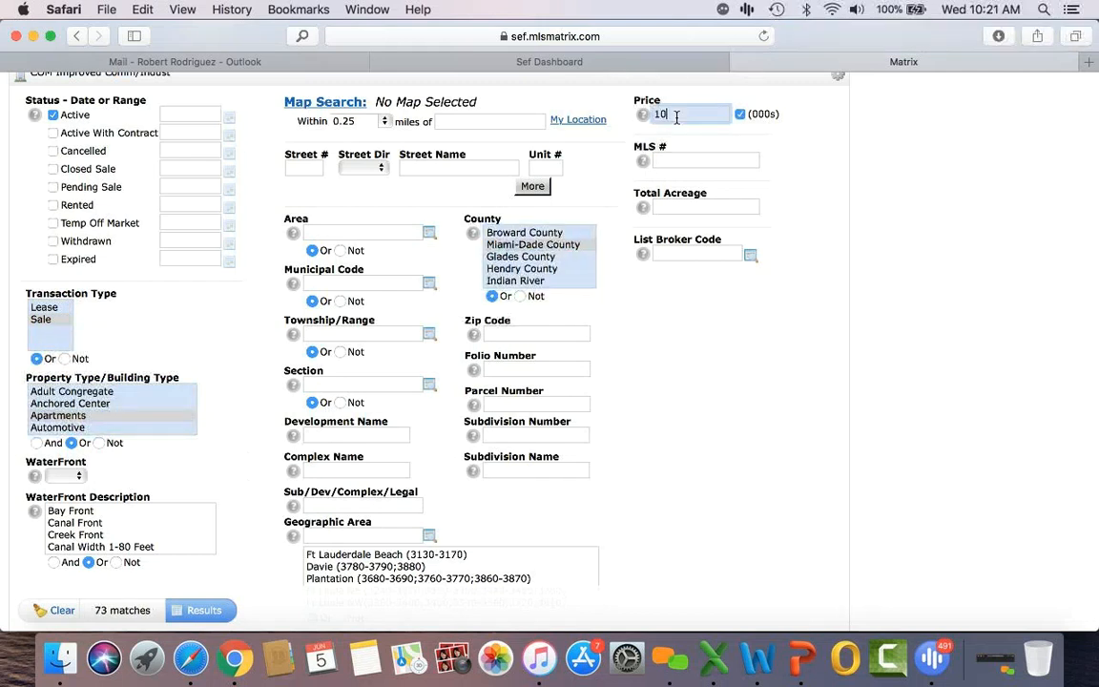
type("00-")
left_click(215, 617)
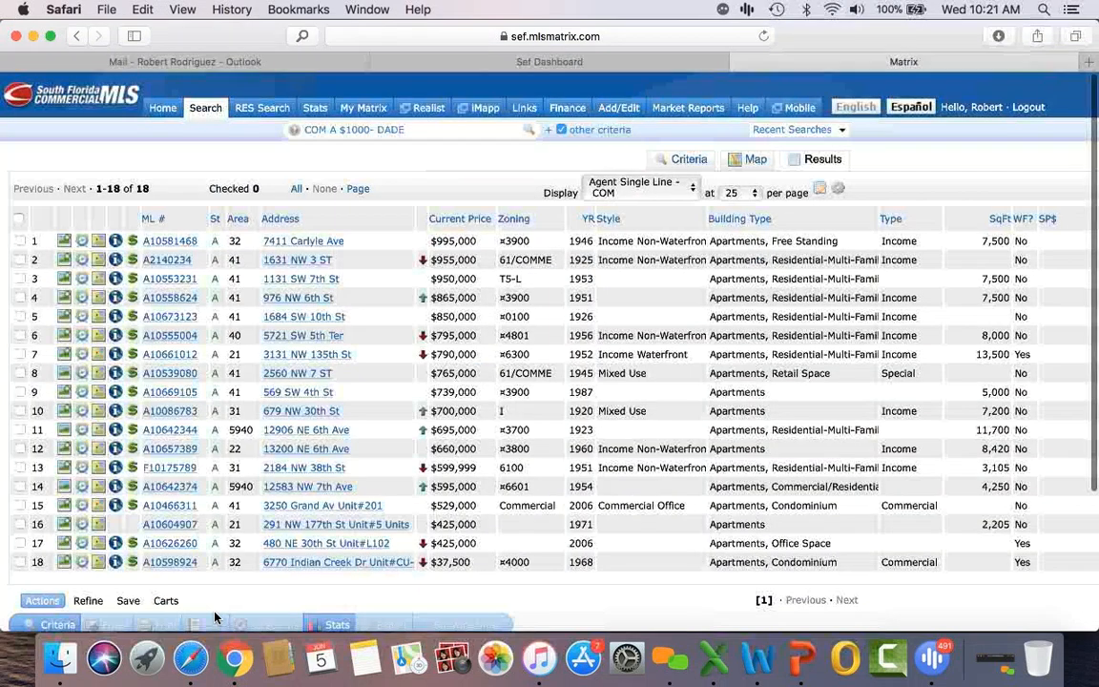
left_click(176, 242)
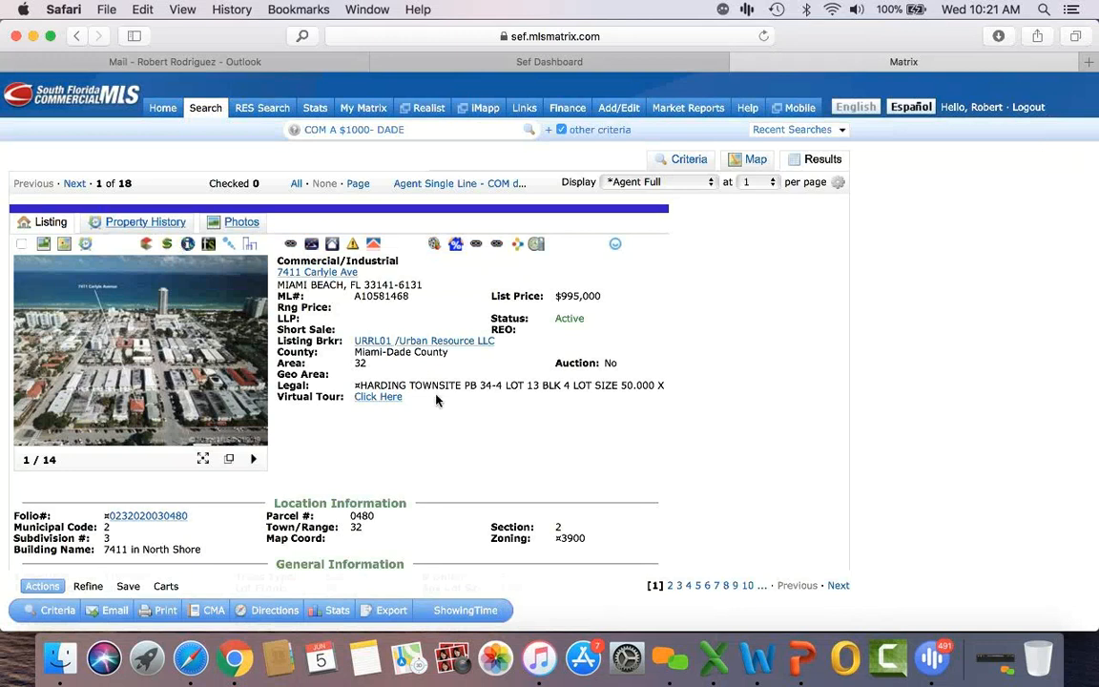
scroll(436, 400, "down", 3)
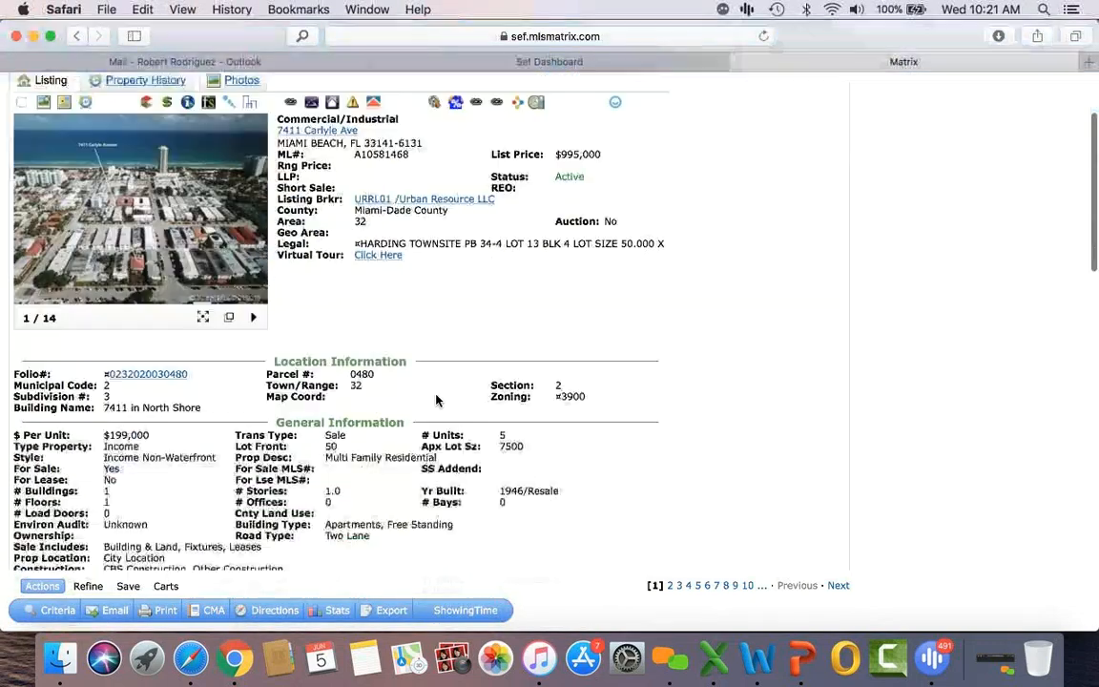
scroll(436, 401, "down", 4)
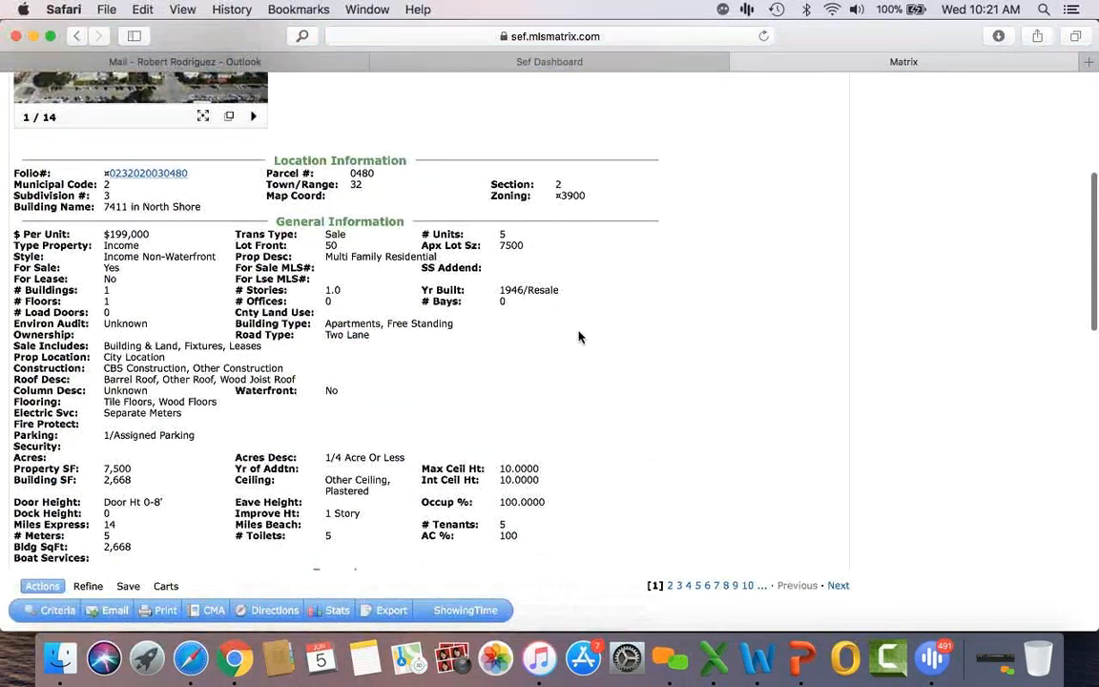
scroll(578, 335, "down", 10)
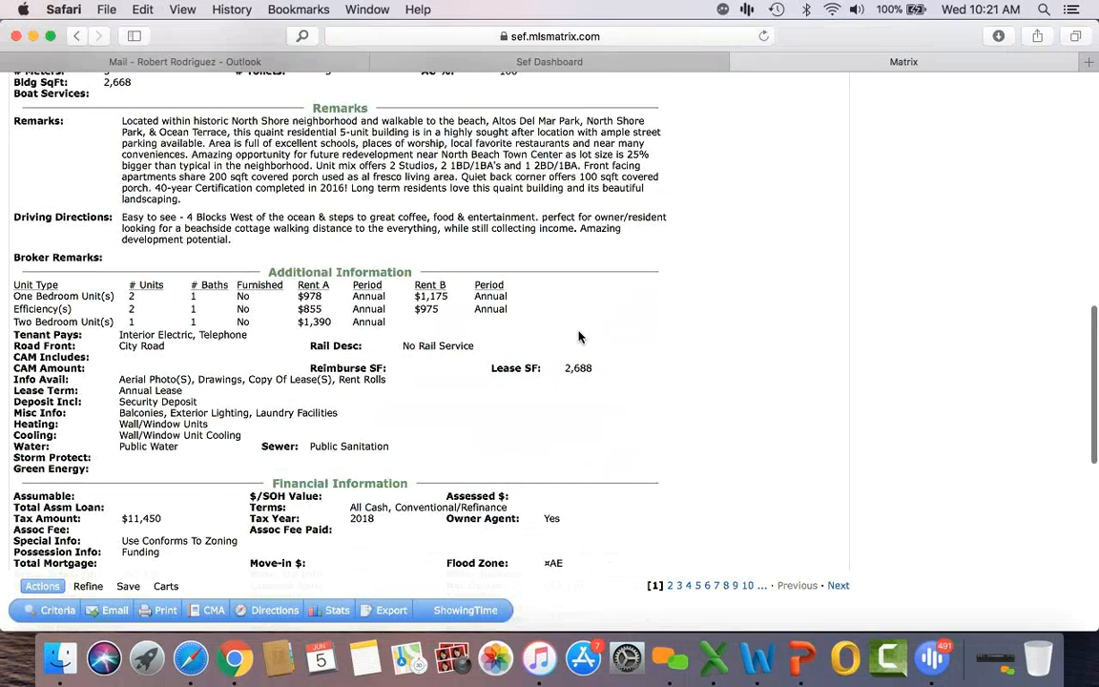
scroll(578, 336, "up", 15)
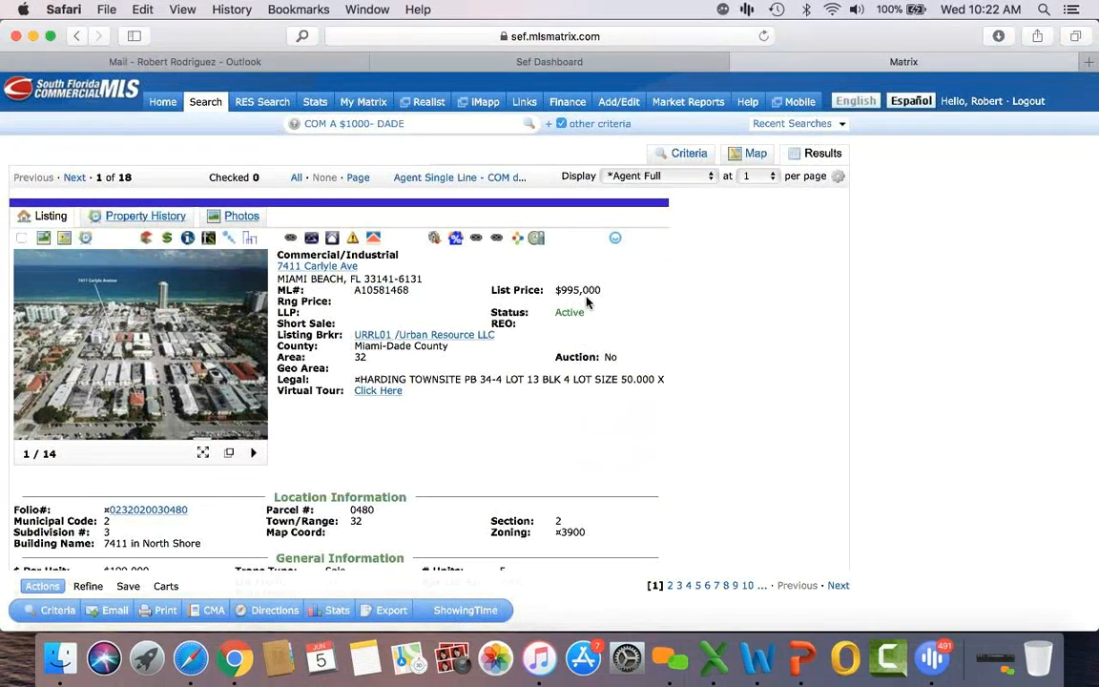
left_click(189, 242)
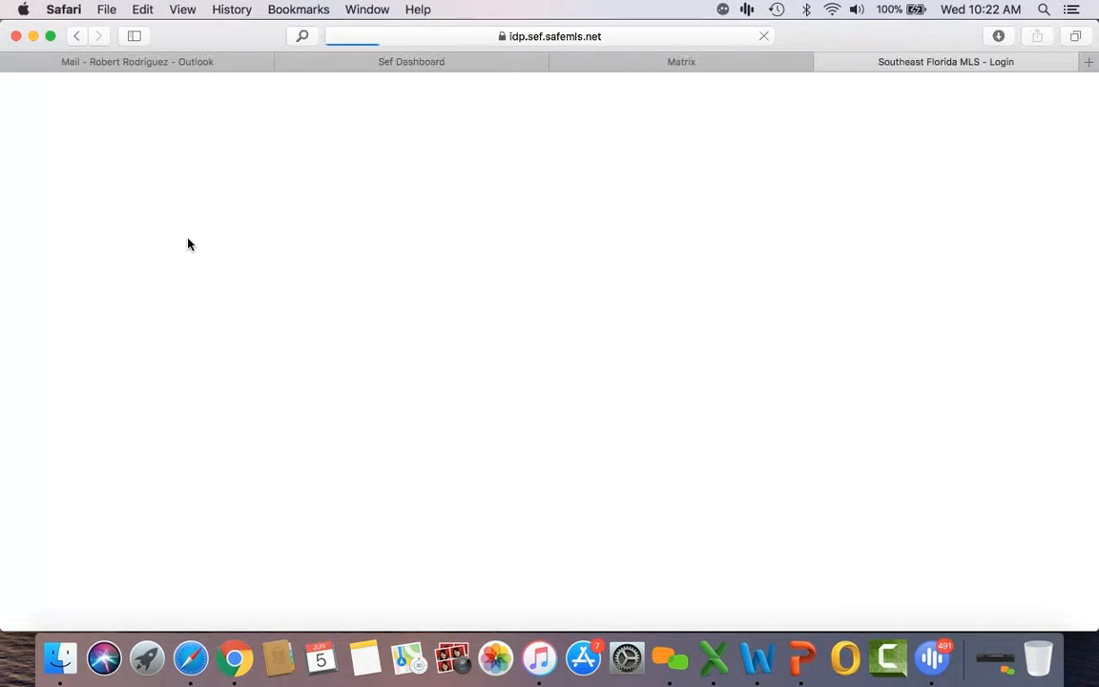
left_click(667, 158)
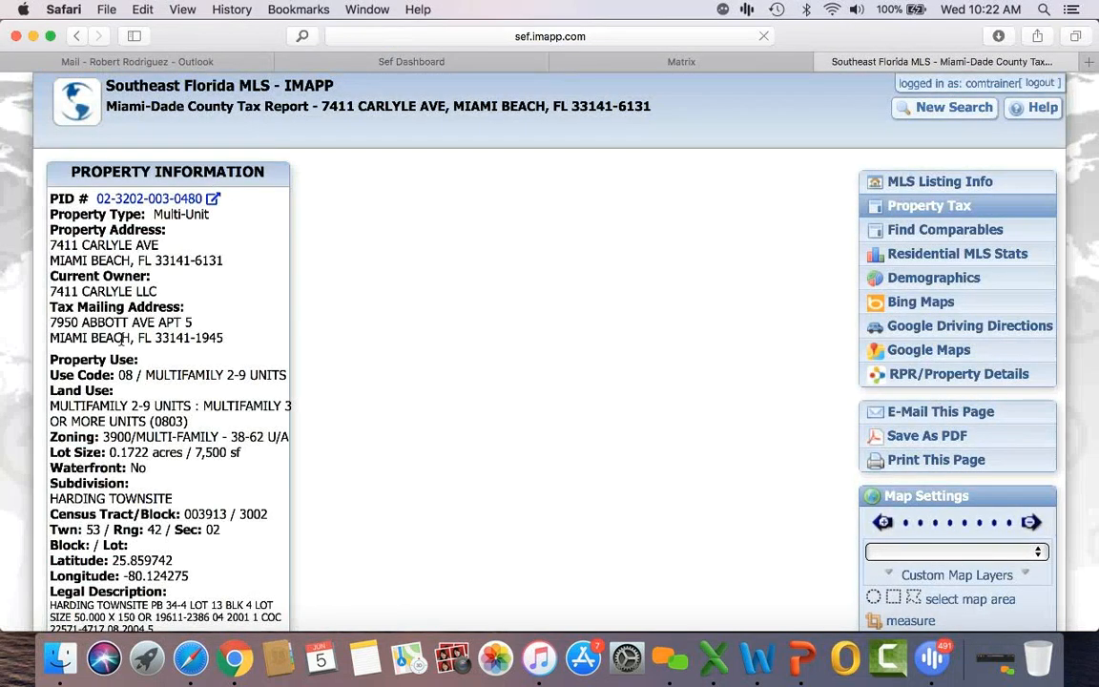
scroll(114, 315, "down", 1)
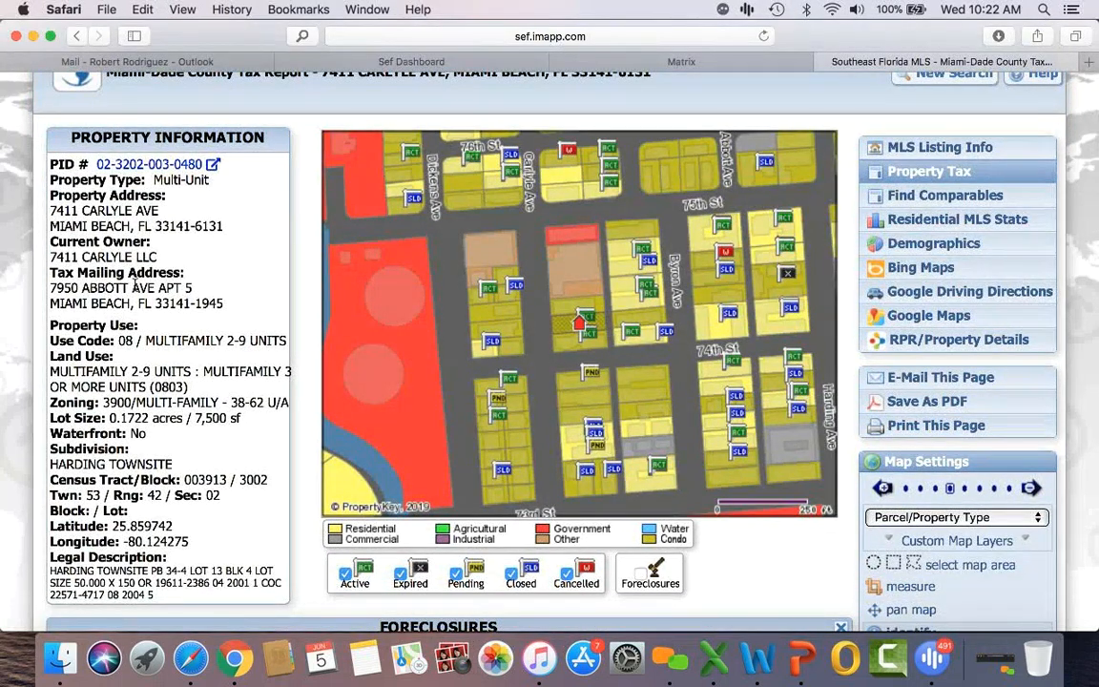
scroll(133, 284, "down", 3)
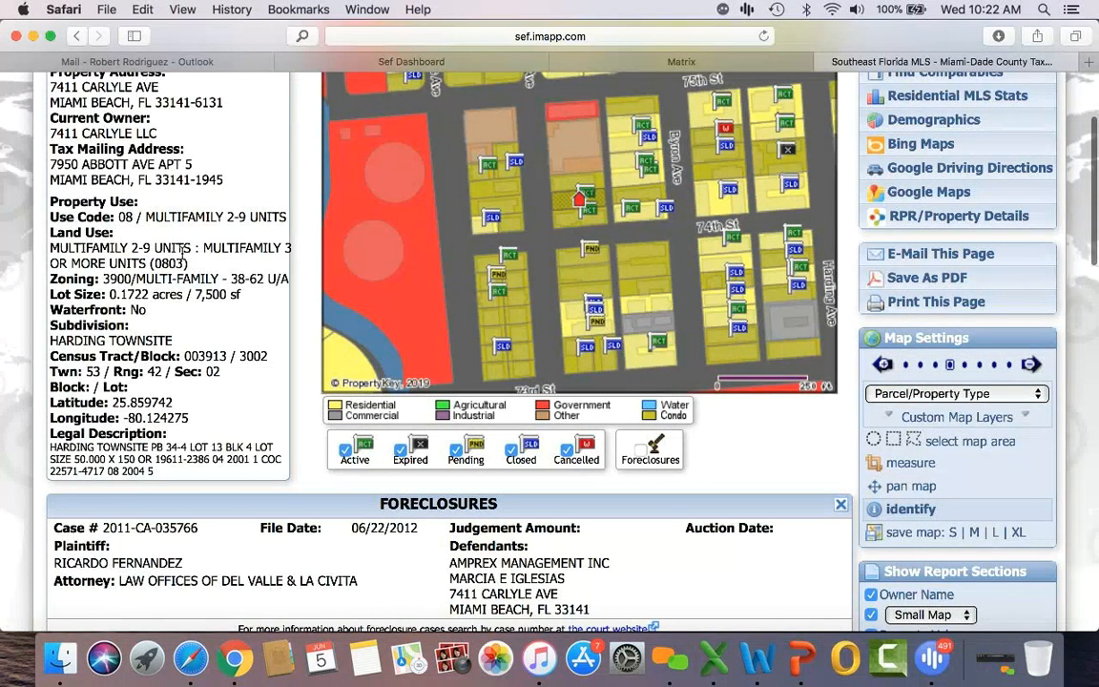
scroll(181, 250, "down", 1)
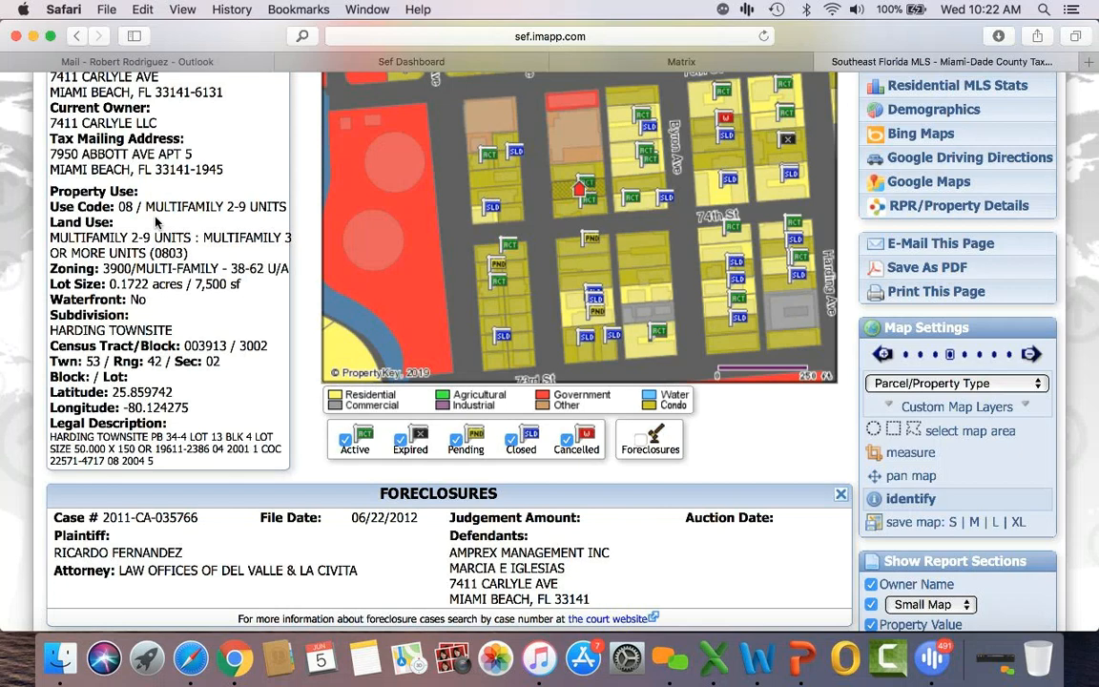
scroll(155, 221, "down", 8)
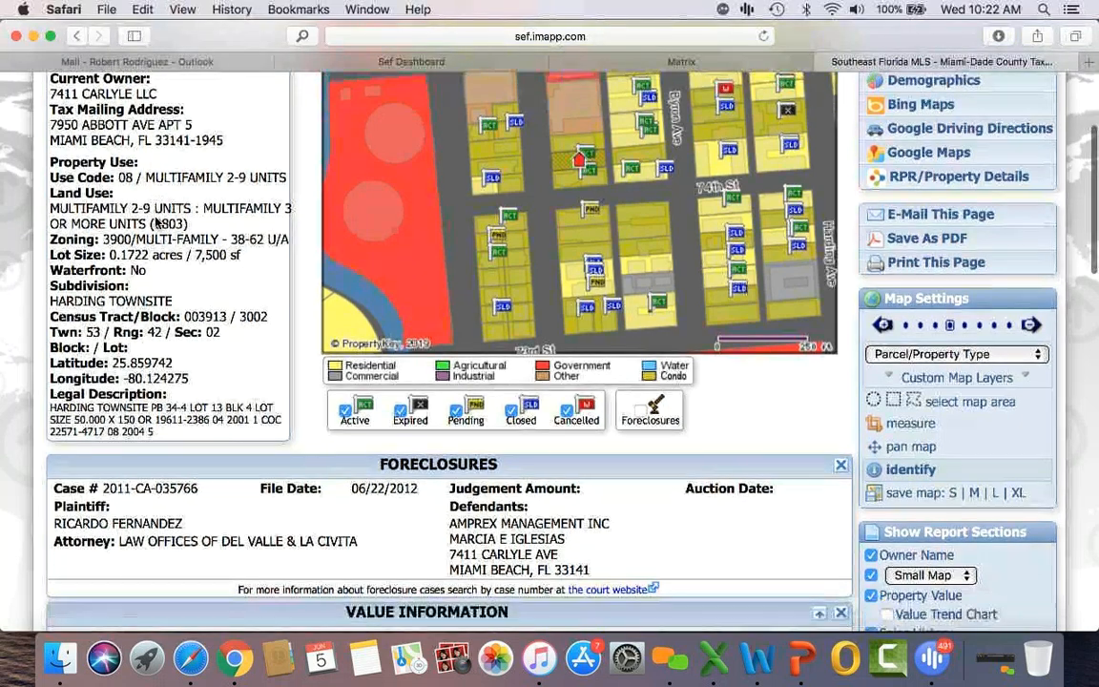
scroll(155, 222, "down", 20)
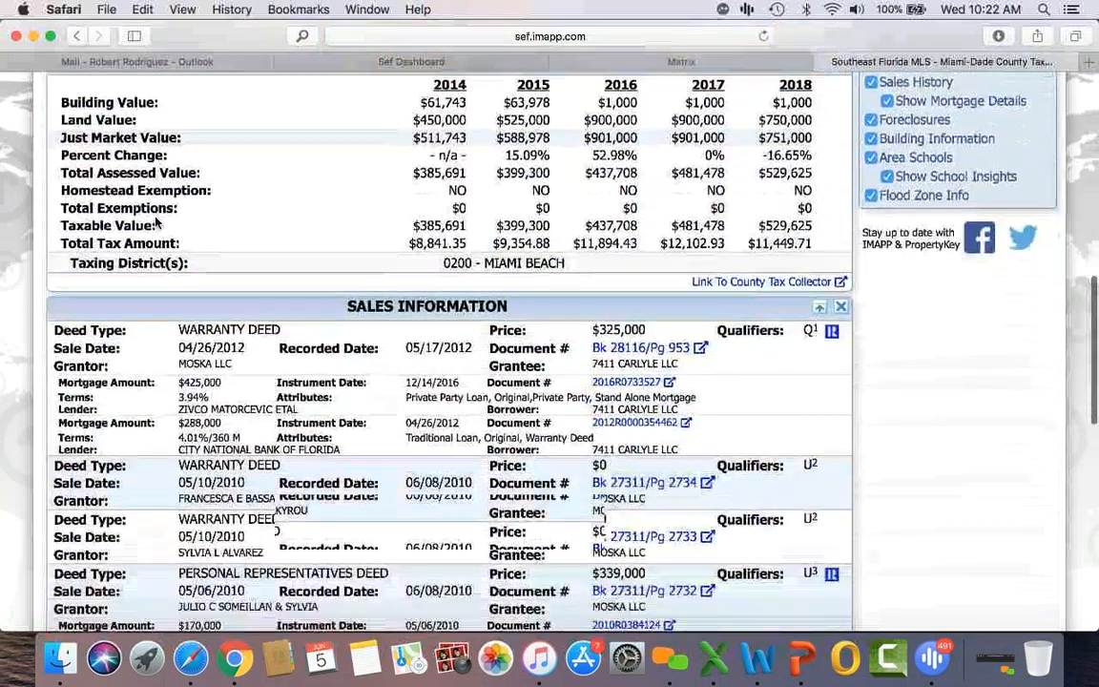
scroll(156, 221, "down", 1)
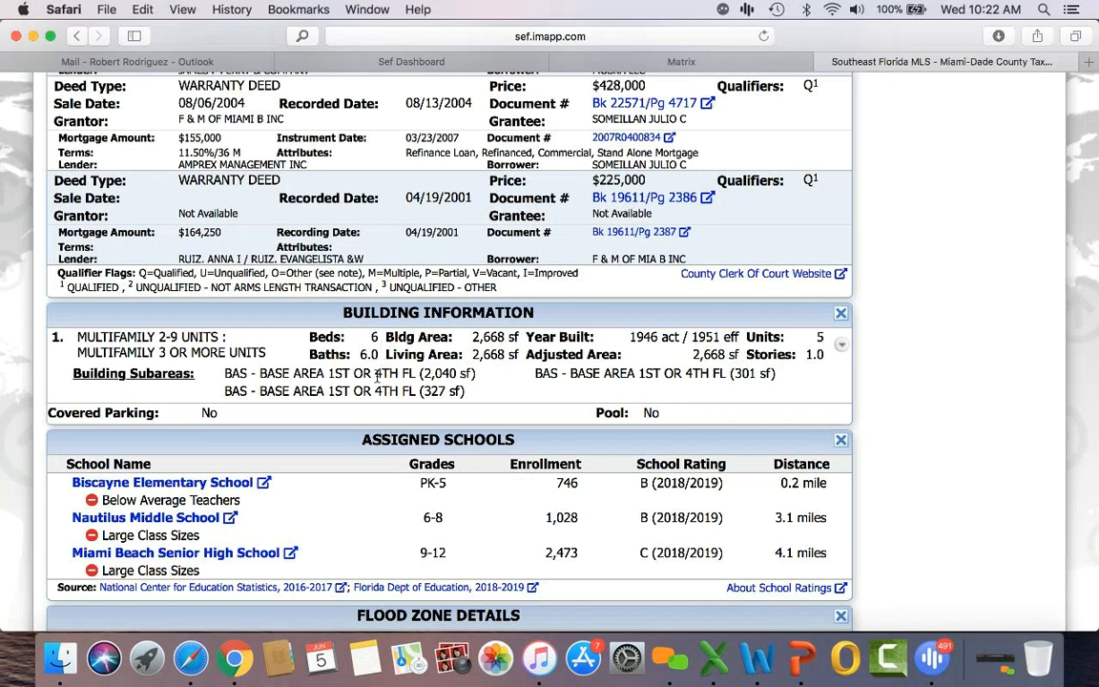
scroll(377, 375, "down", 5)
scroll(378, 376, "up", 15)
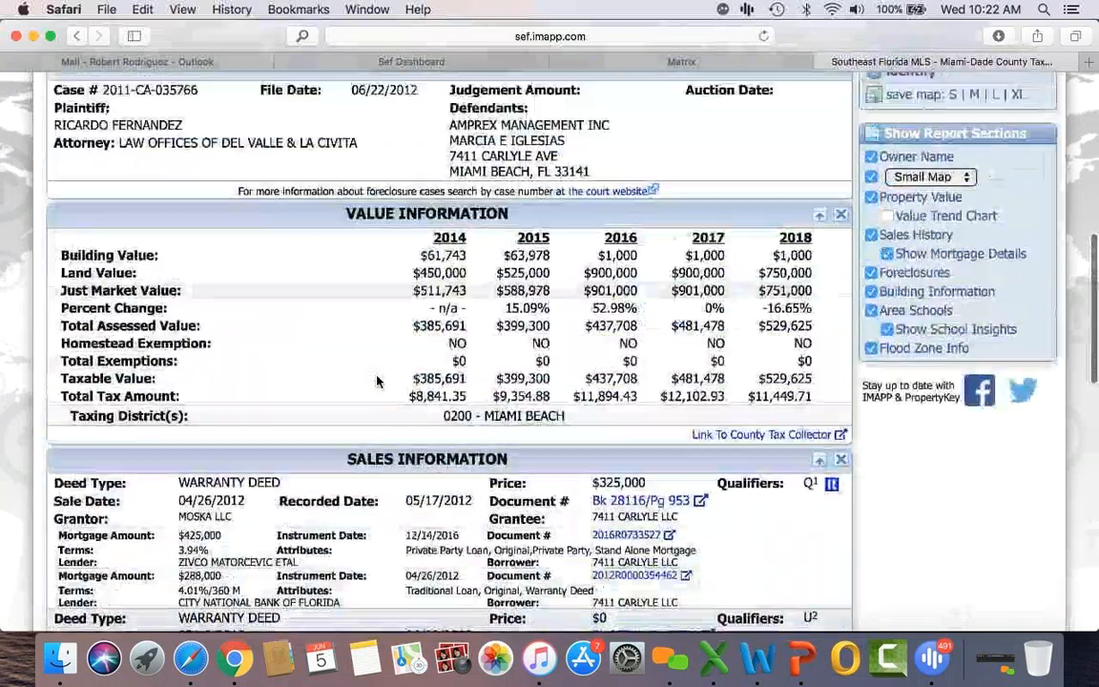
scroll(343, 343, "up", 10)
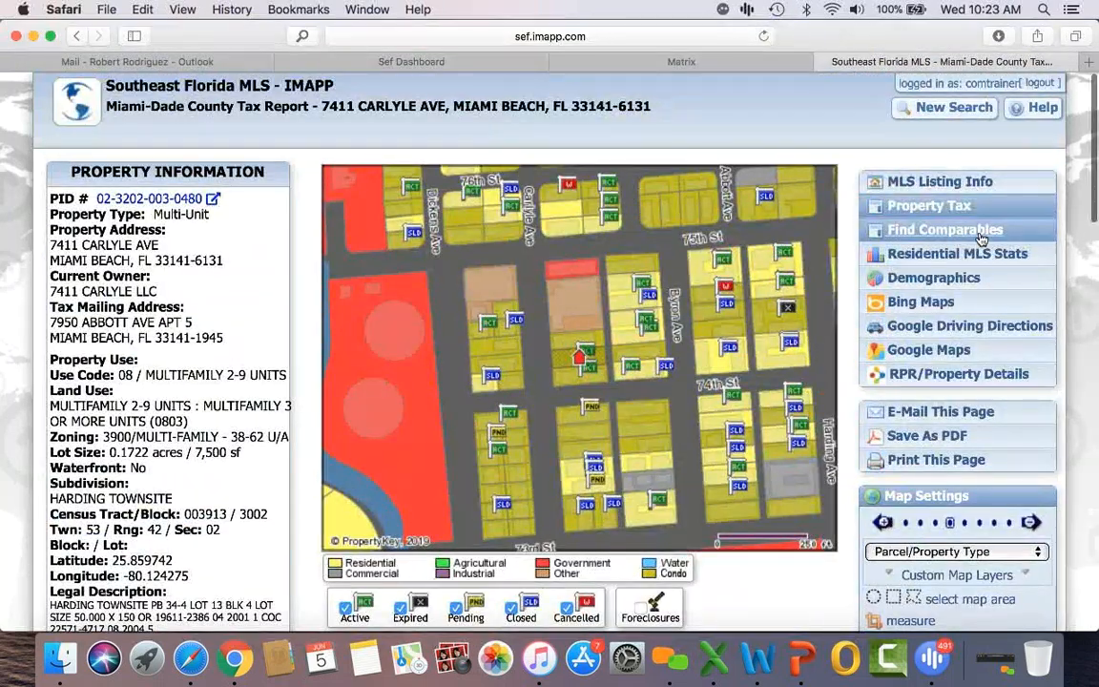
left_click(968, 235)
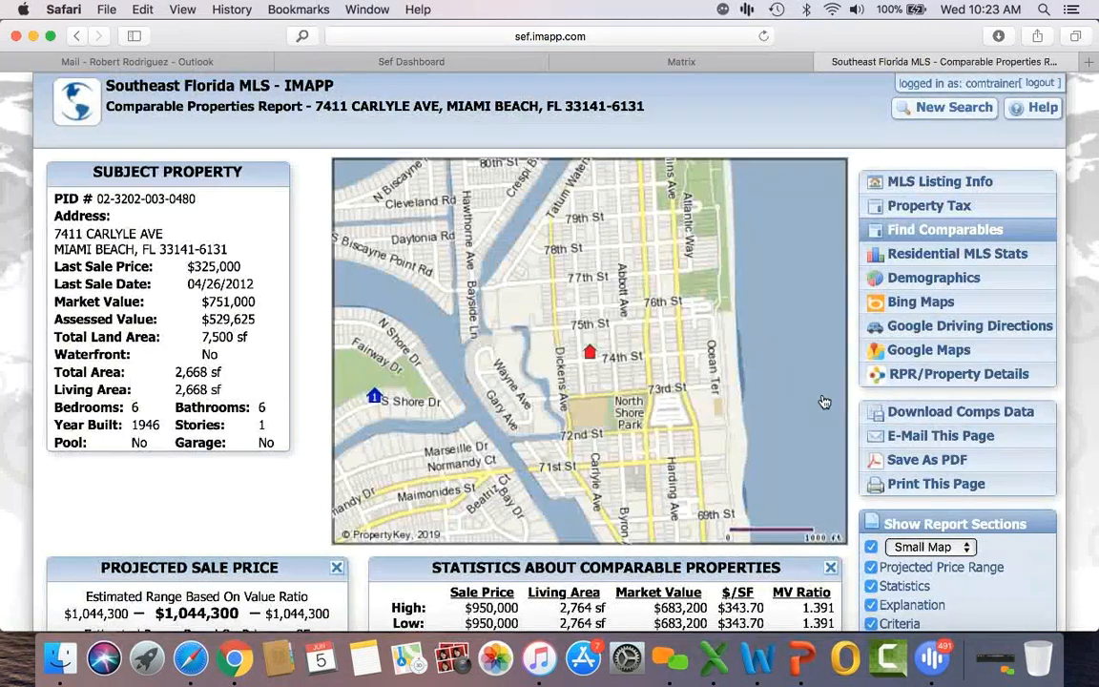
scroll(847, 323, "down", 5)
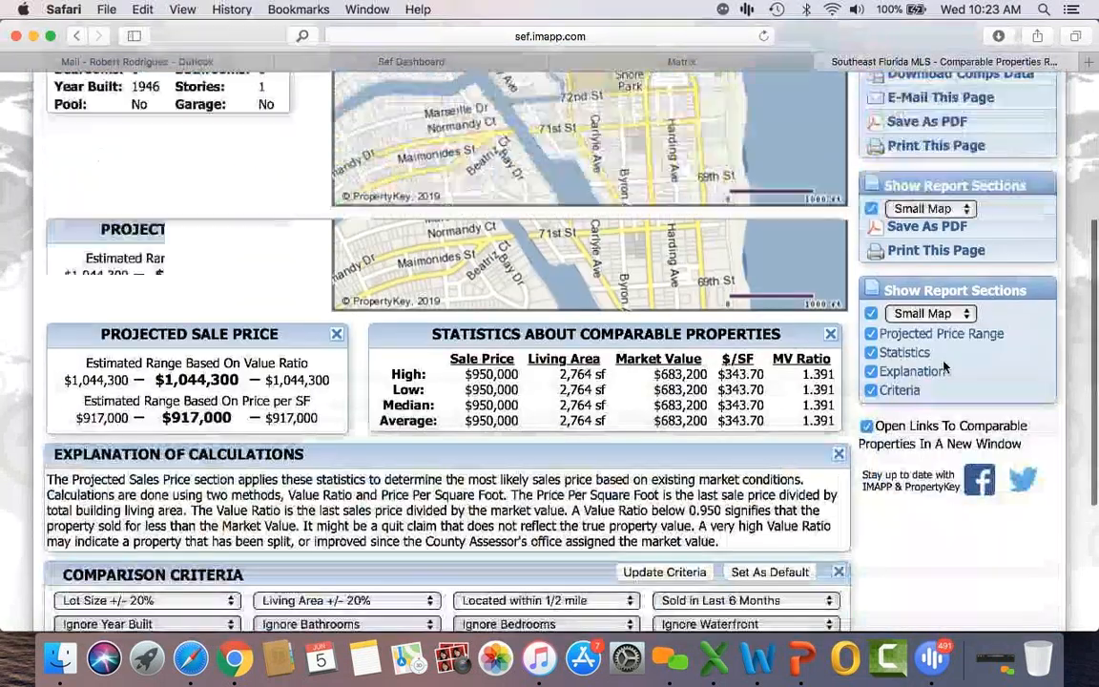
scroll(943, 367, "down", 5)
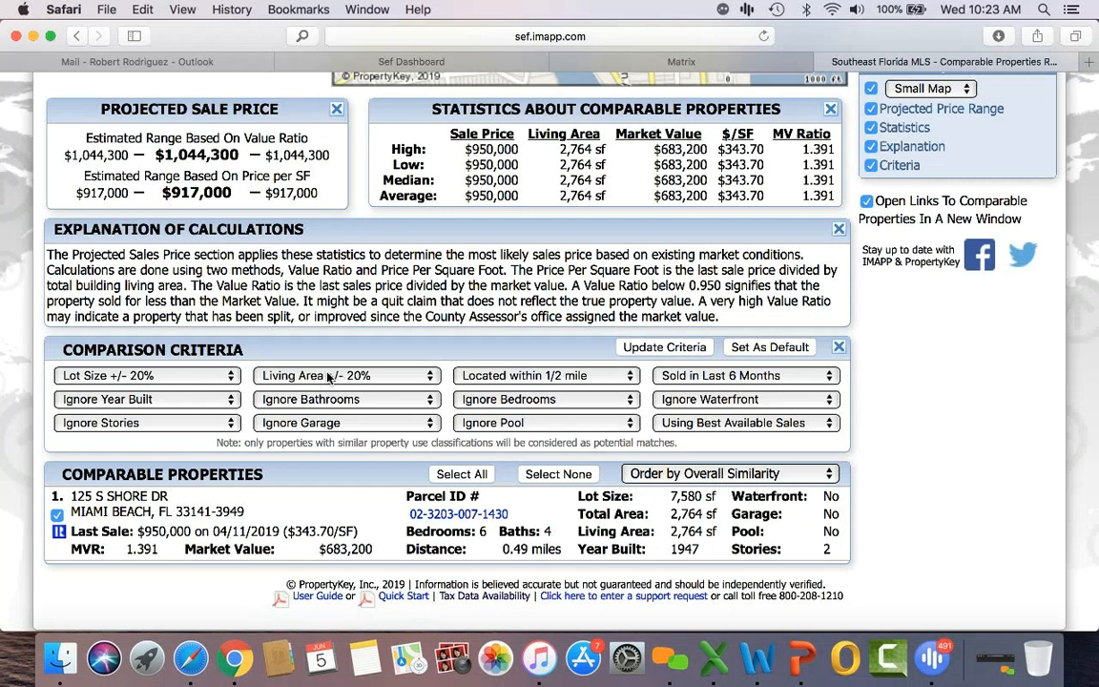
Step: Limit comparables to sales within 1 mile sold in the last year and update the criteria
left_click(548, 379)
left_click(558, 392)
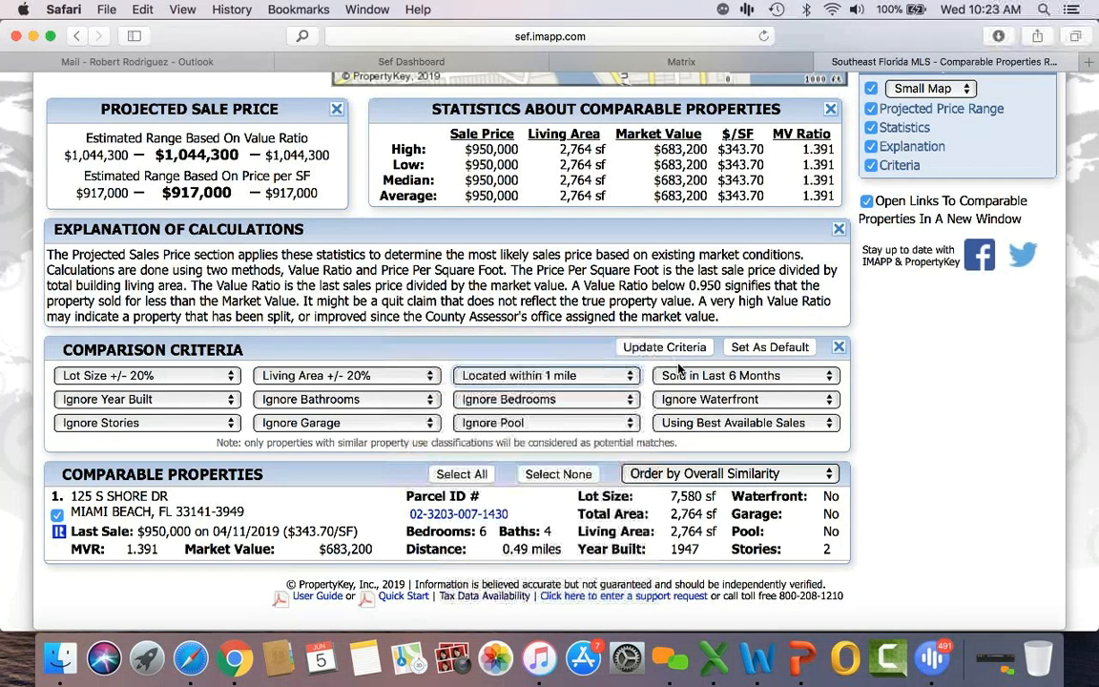
left_click(679, 372)
left_click(685, 385)
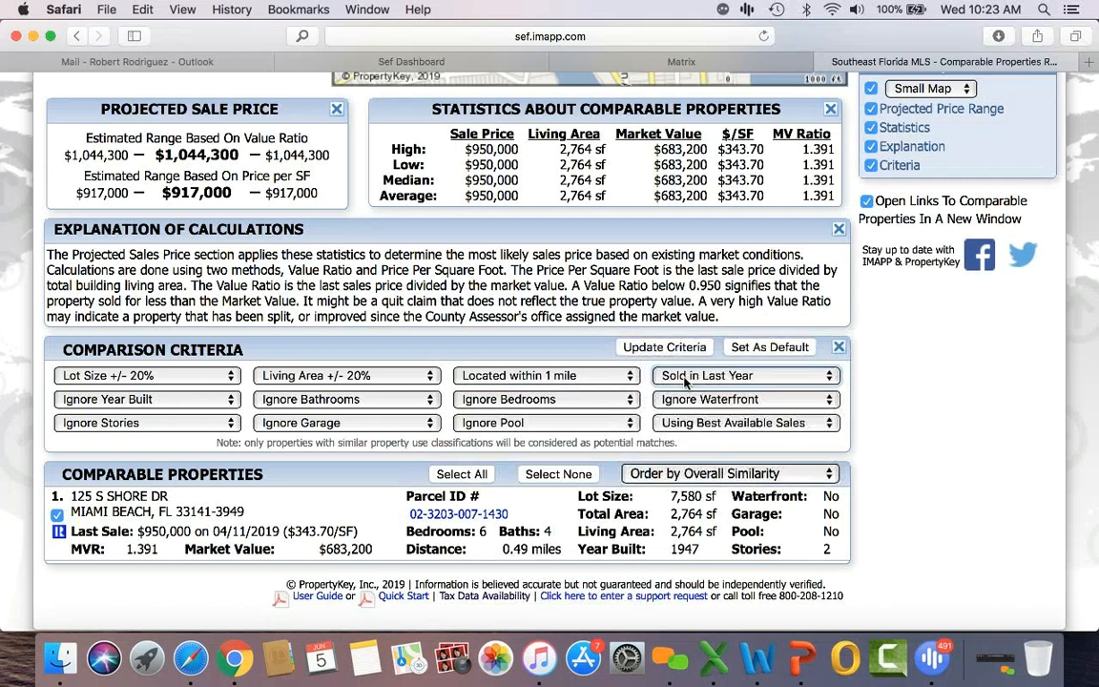
left_click(668, 347)
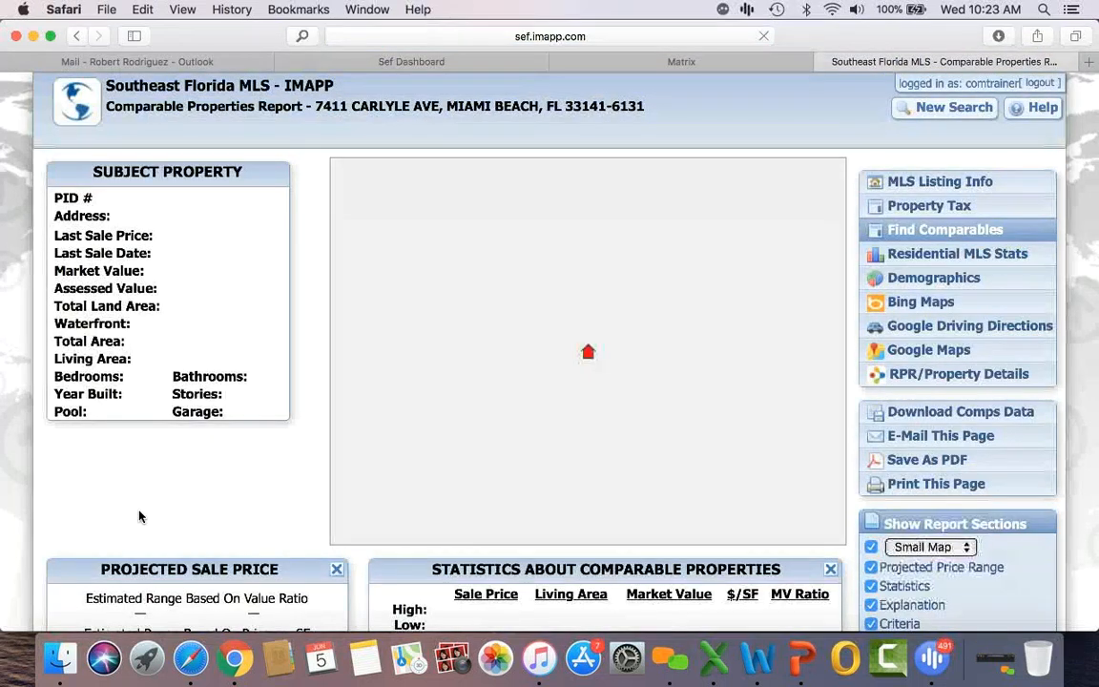
Step: Scroll through the refreshed comparables report listing the two sales
scroll(139, 516, "down", 5)
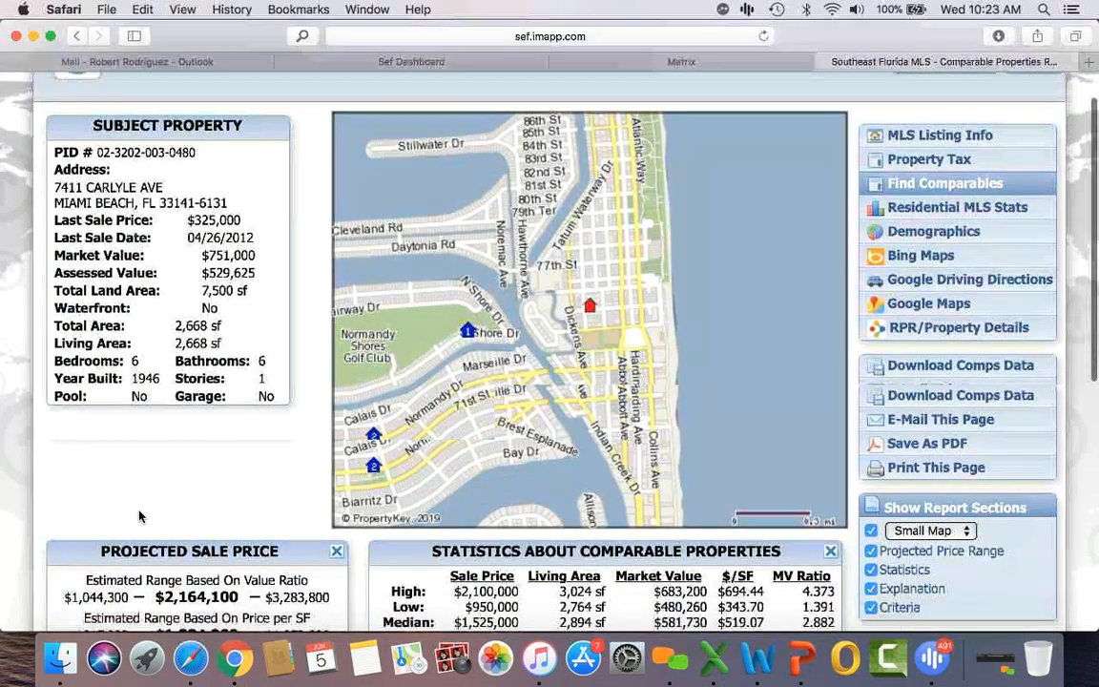
scroll(139, 514, "down", 4)
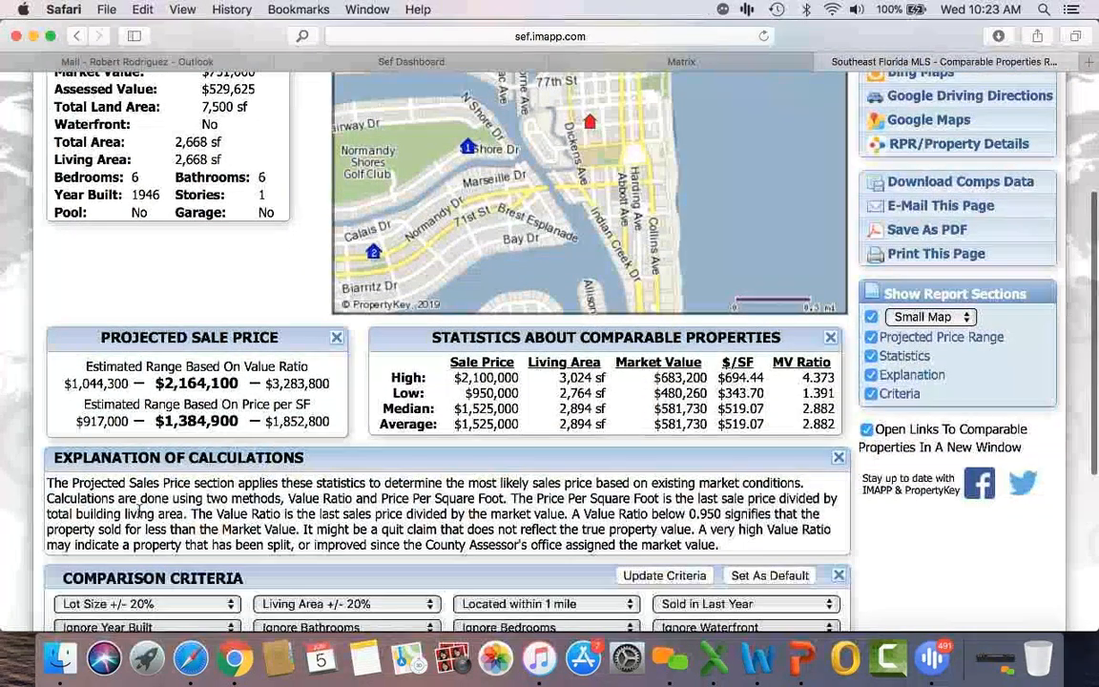
scroll(140, 516, "down", 2)
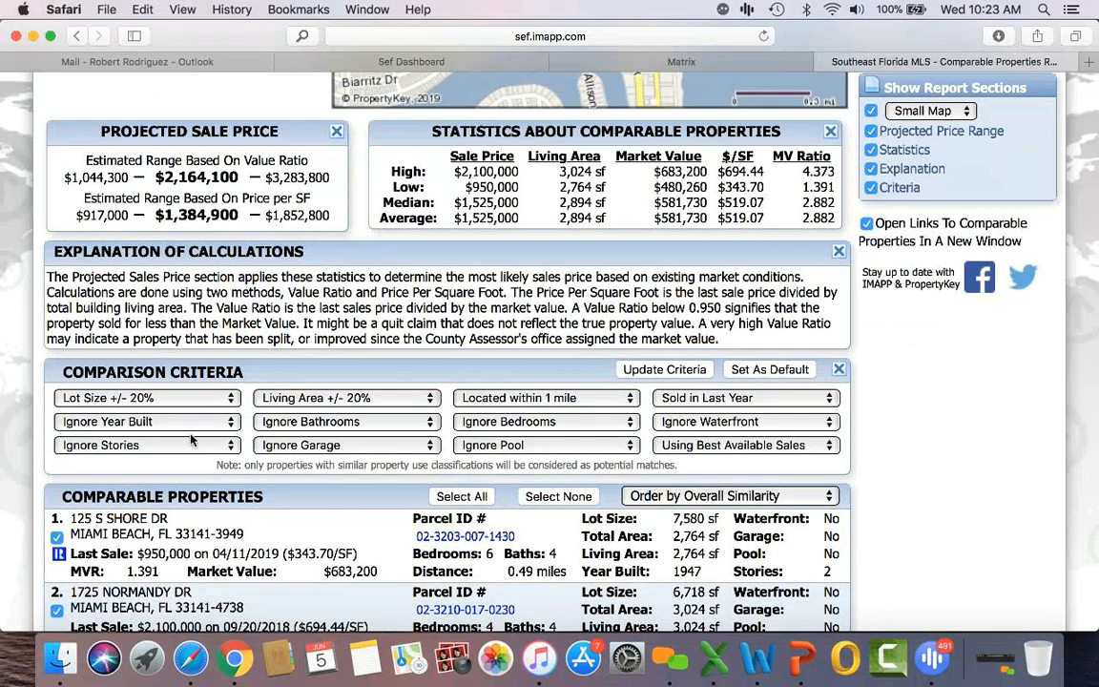
scroll(162, 458, "down", 3)
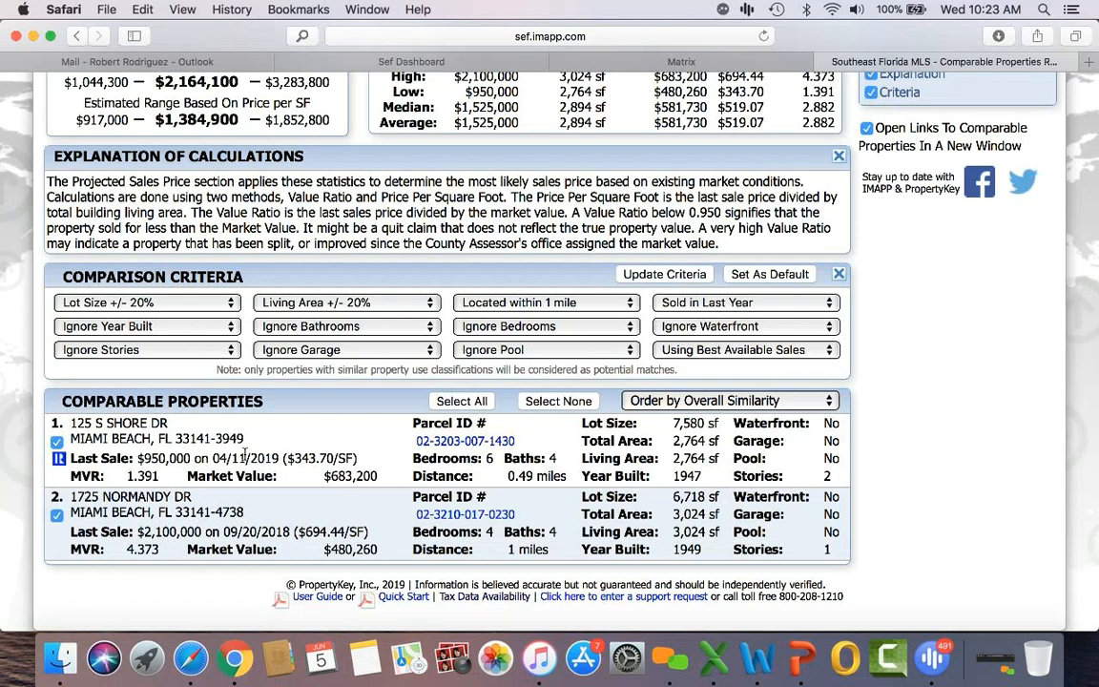
scroll(276, 467, "down", 1)
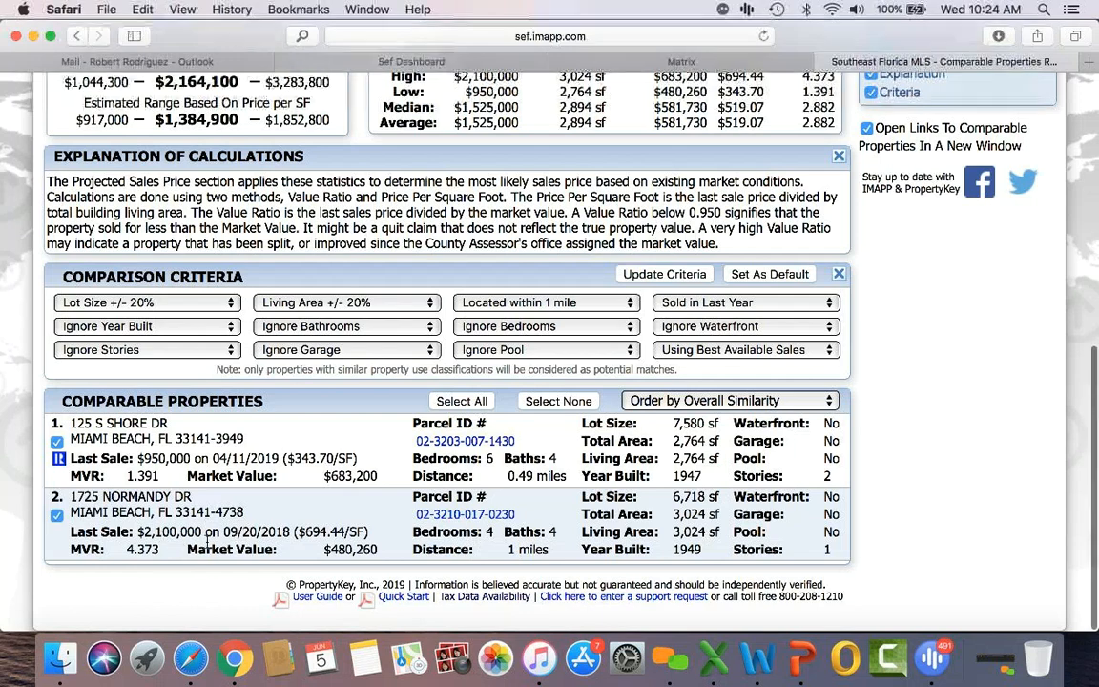
scroll(206, 541, "up", 4)
Step: Highlight the $917,000 low, $1,852,800 high and $1,384,900 projected sale price figures
left_click_drag(76, 281, 132, 281)
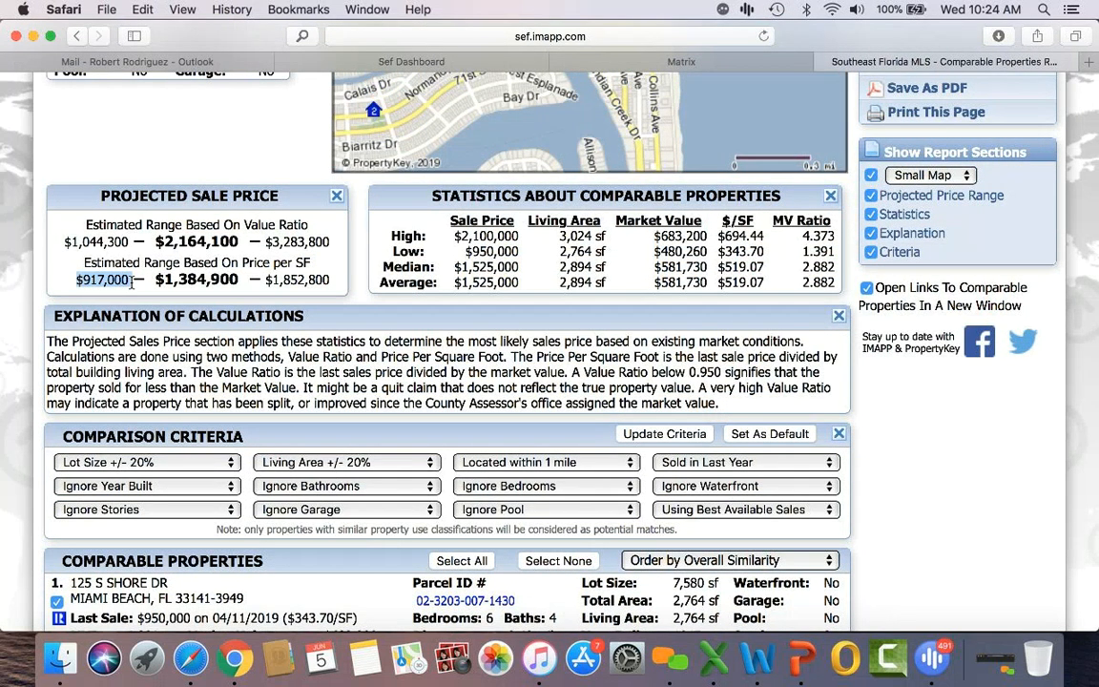
left_click_drag(266, 280, 334, 281)
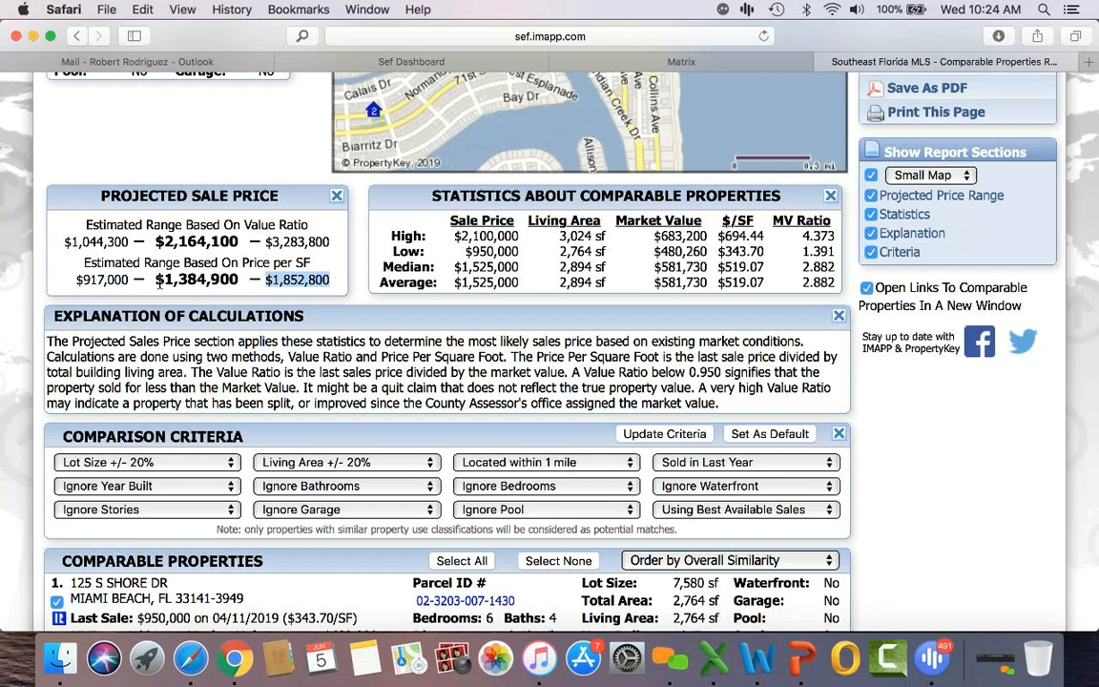
double_click(223, 288)
left_click_drag(223, 290, 242, 281)
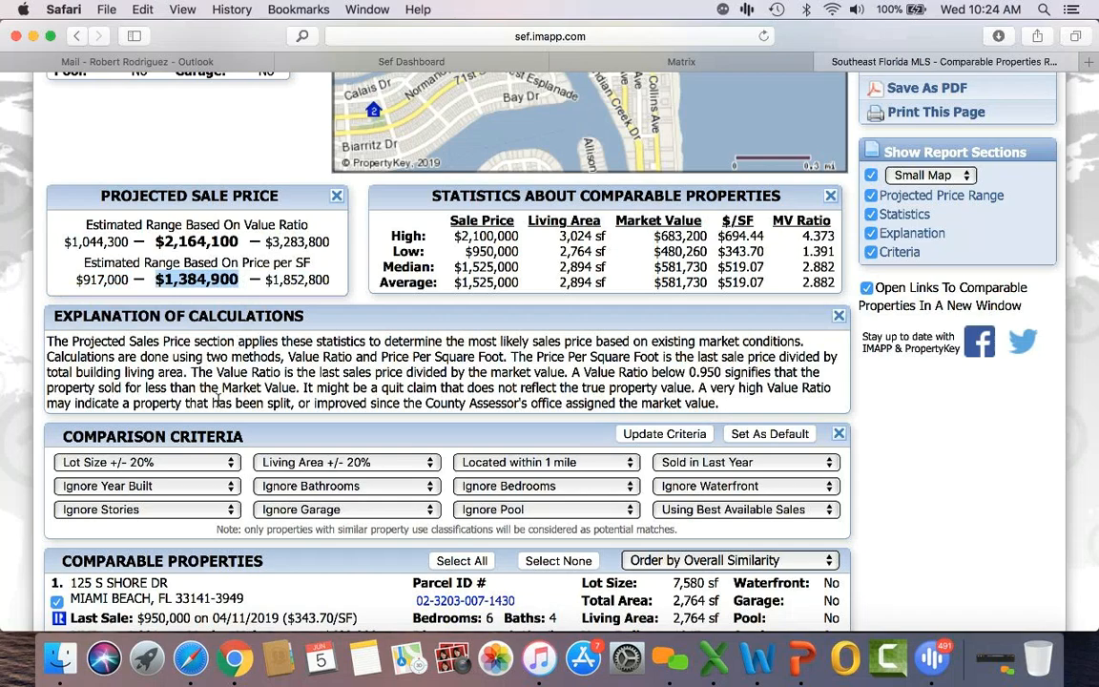
scroll(215, 401, "down", 5)
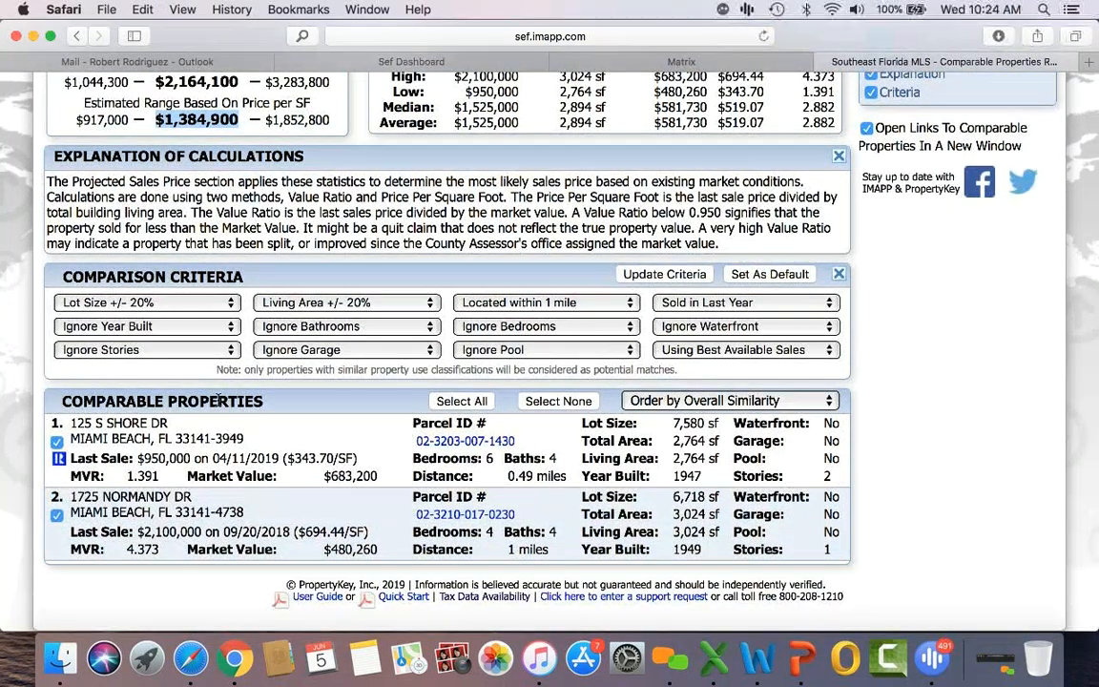
scroll(218, 399, "up", 10)
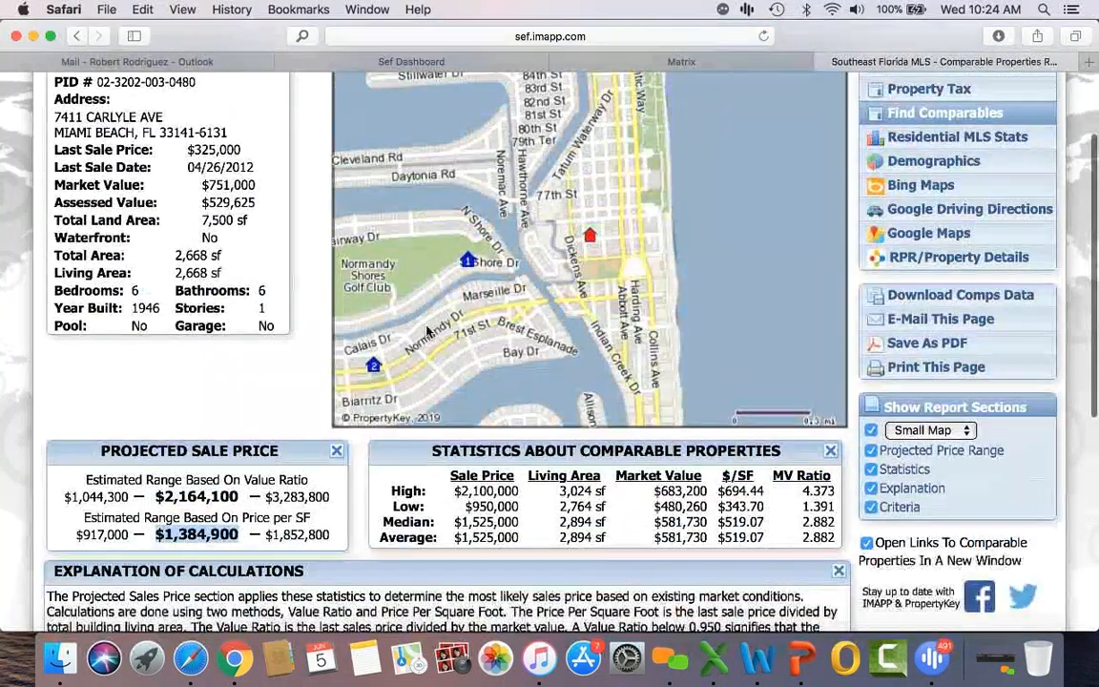
scroll(234, 434, "down", 2)
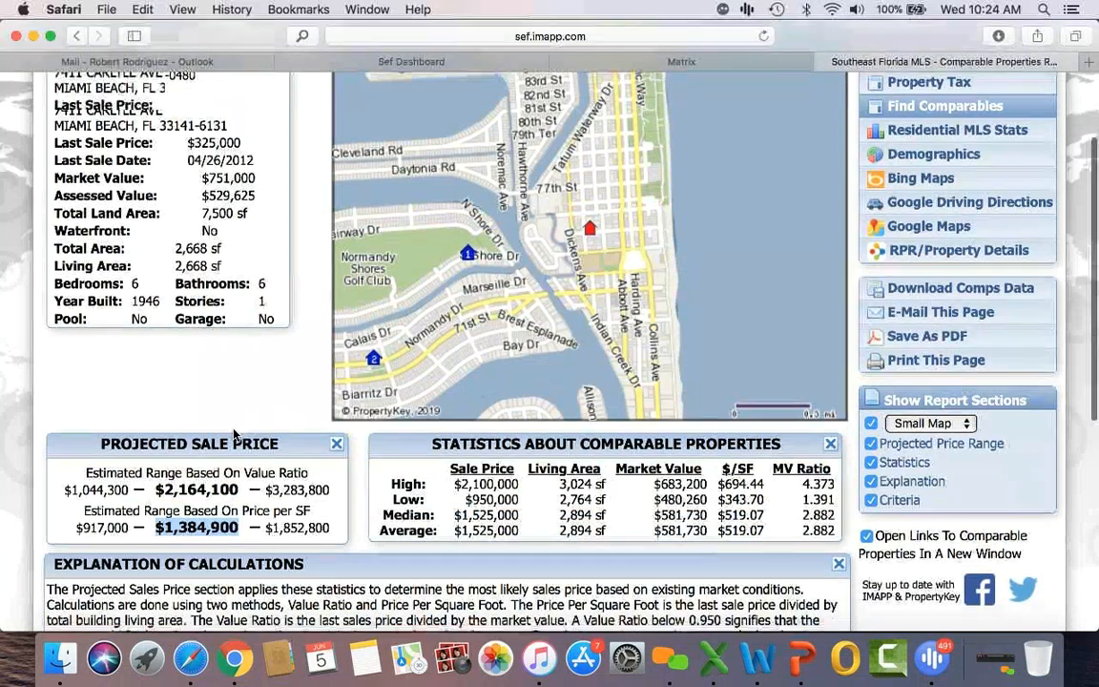
scroll(234, 434, "down", 7)
Step: Restrict comparables to the same zip code, rerun, and review the four sales listed
left_click(519, 371)
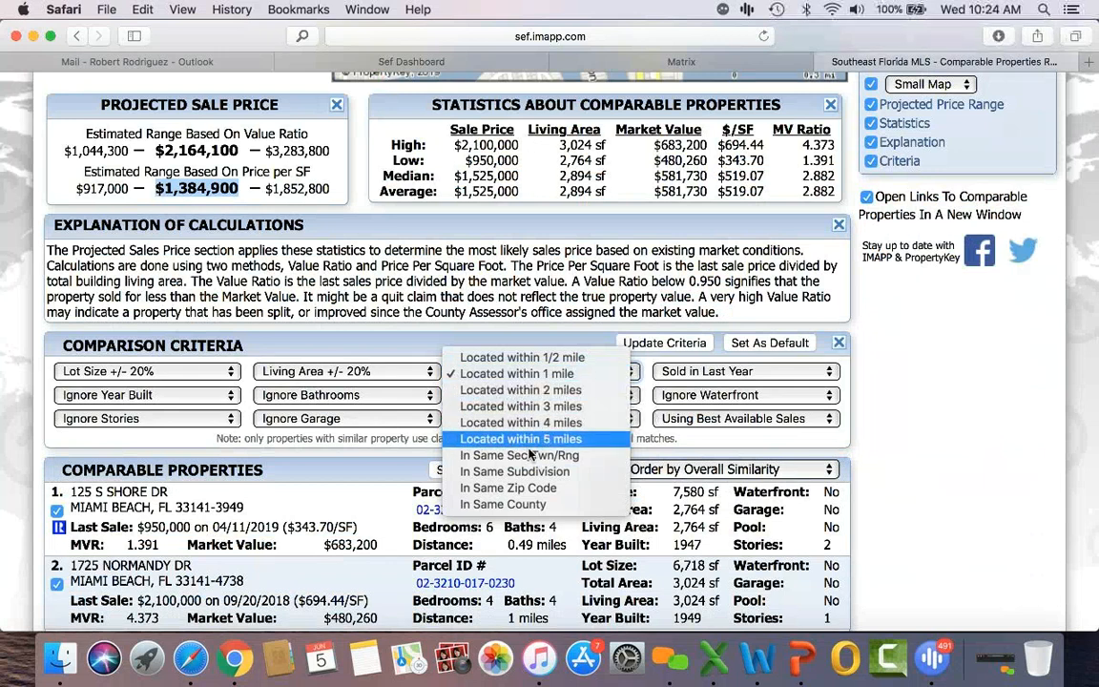
left_click(531, 489)
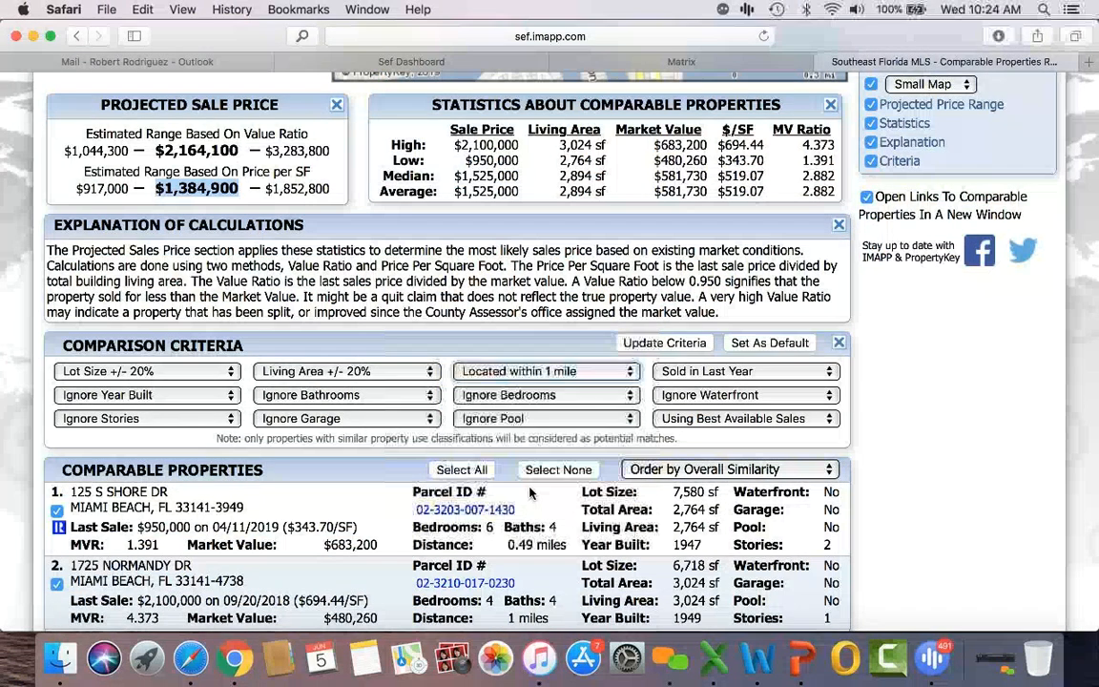
left_click(648, 343)
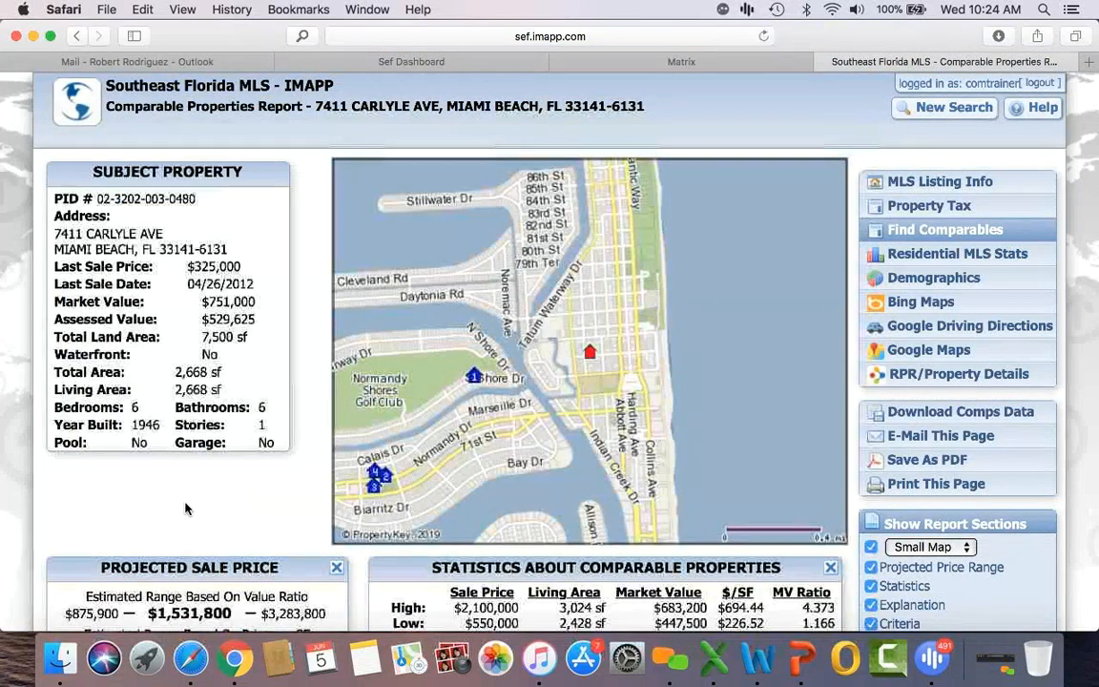
scroll(186, 508, "down", 8)
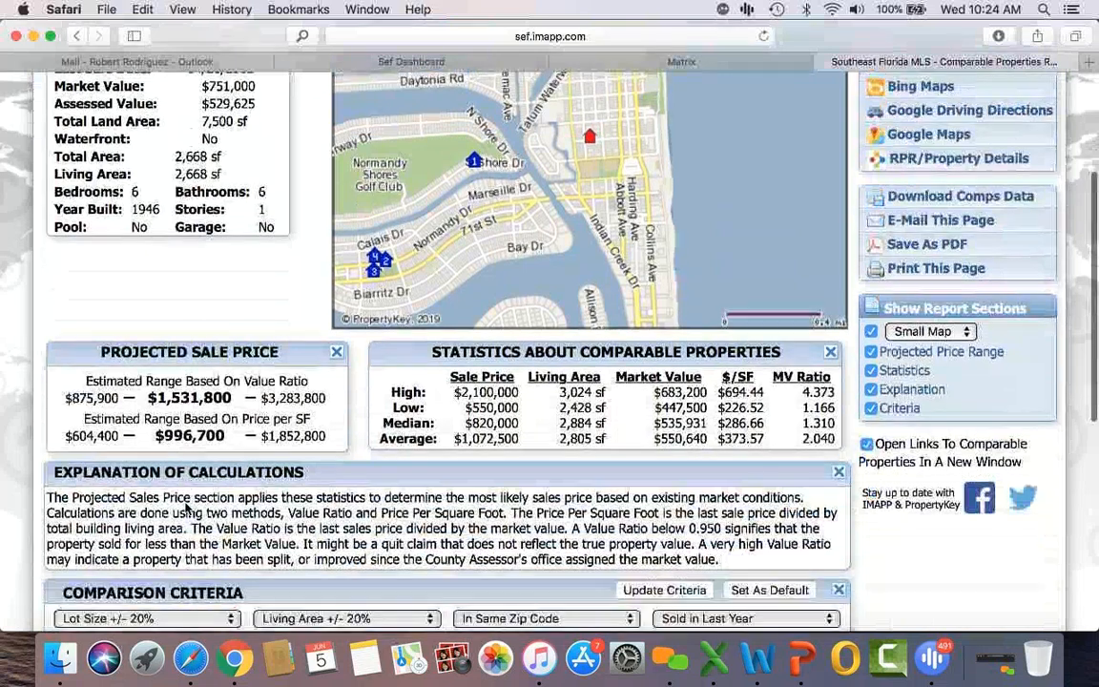
scroll(186, 504, "down", 2)
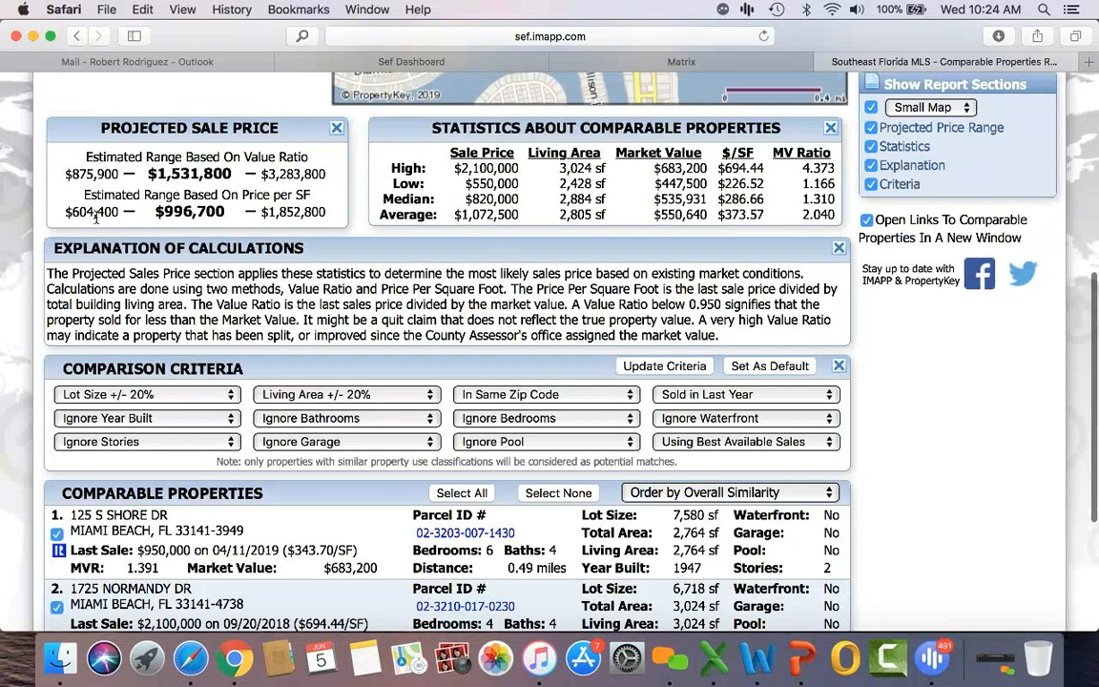
scroll(95, 214, "down", 1)
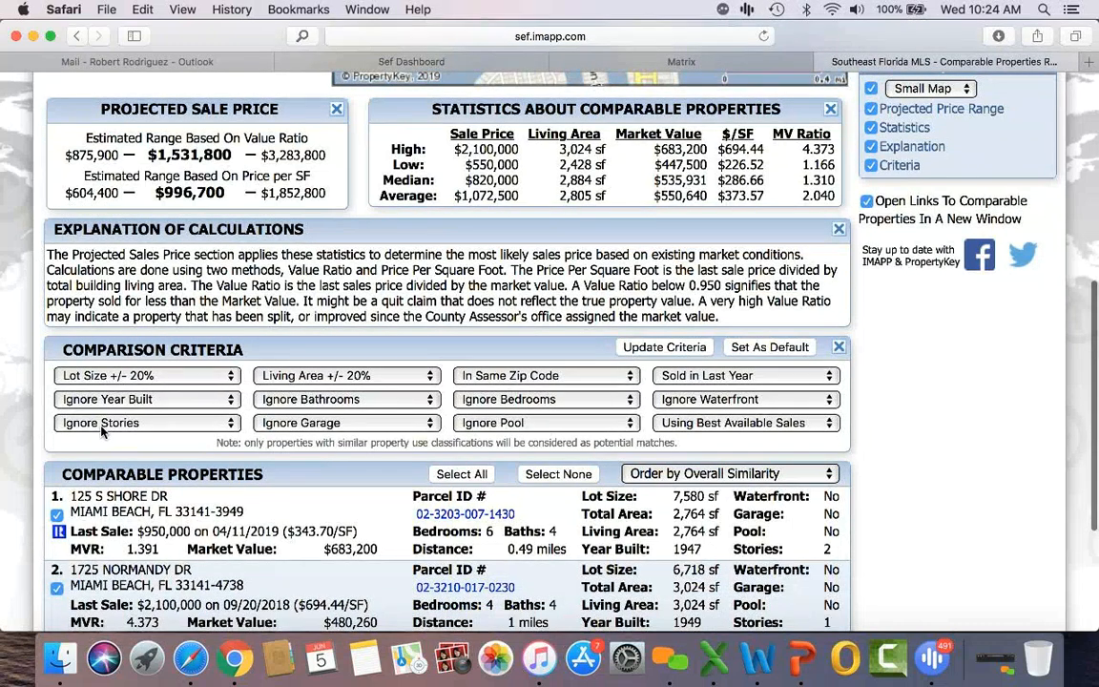
scroll(102, 431, "down", 5)
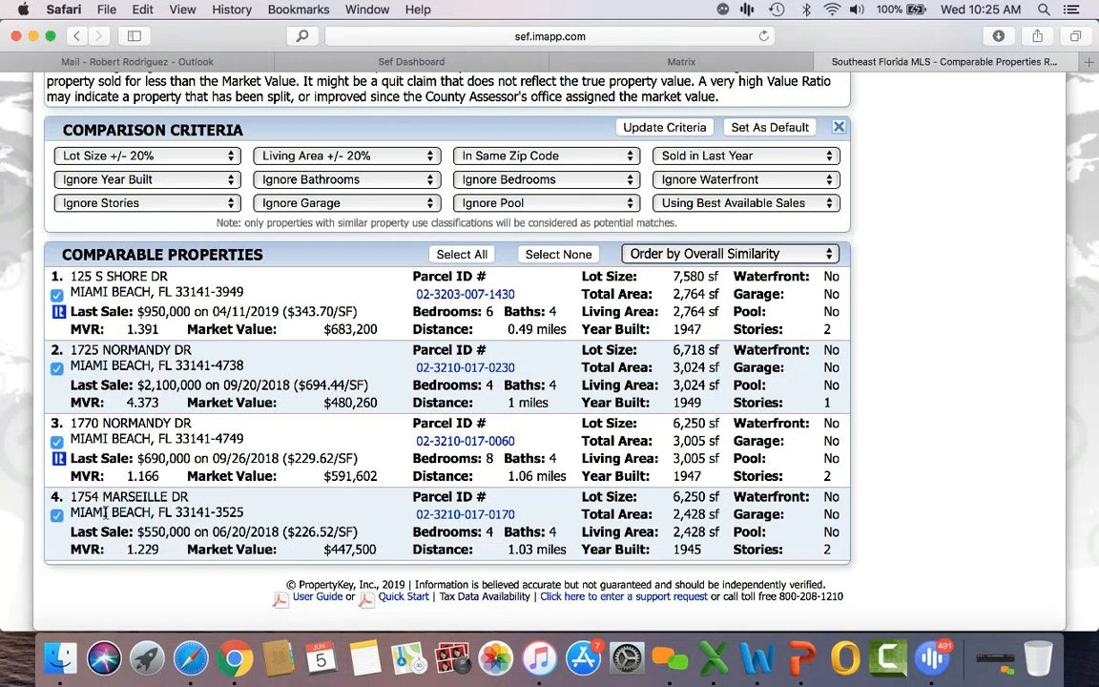
left_click(58, 516)
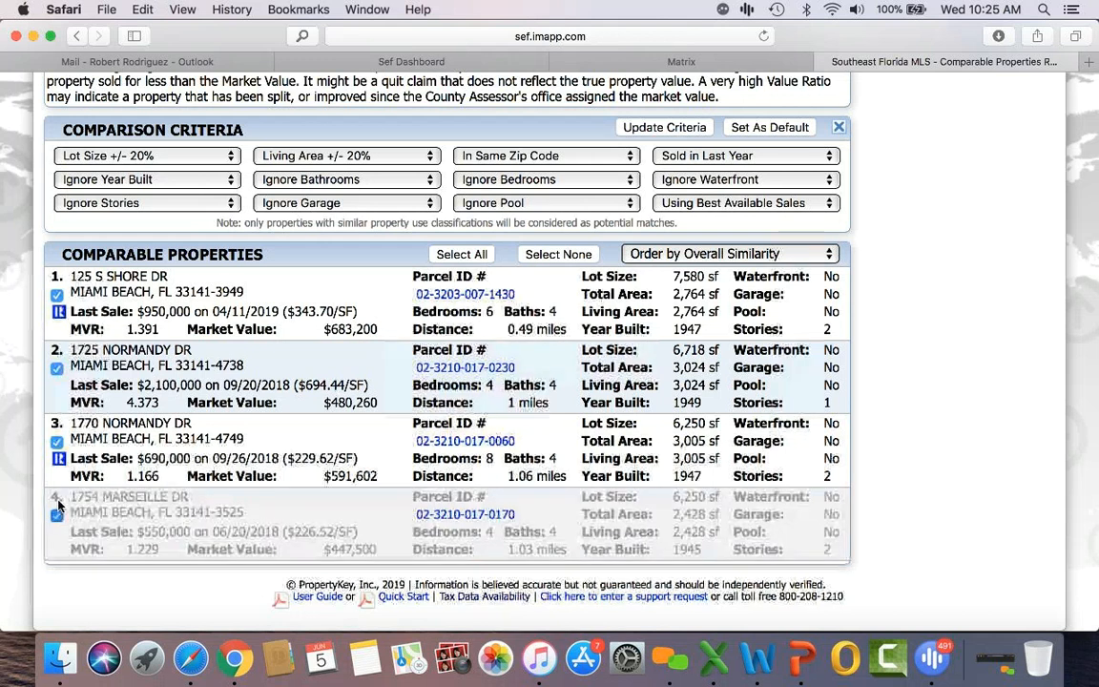
left_click(56, 441)
scroll(57, 442, "up", 5)
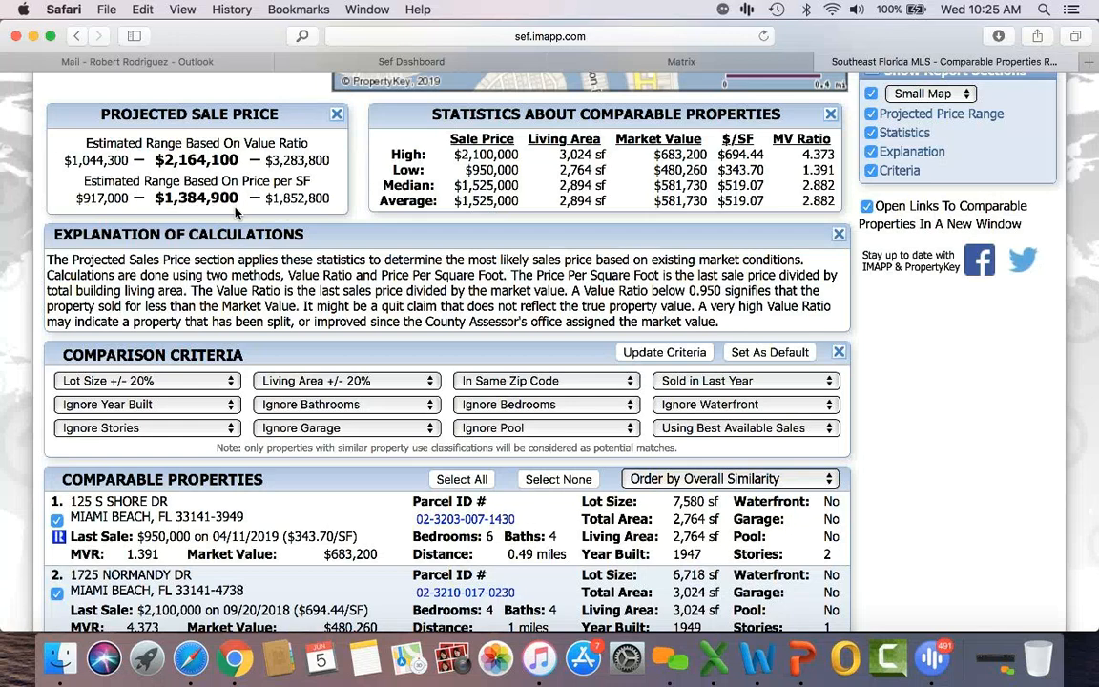
scroll(237, 211, "down", 5)
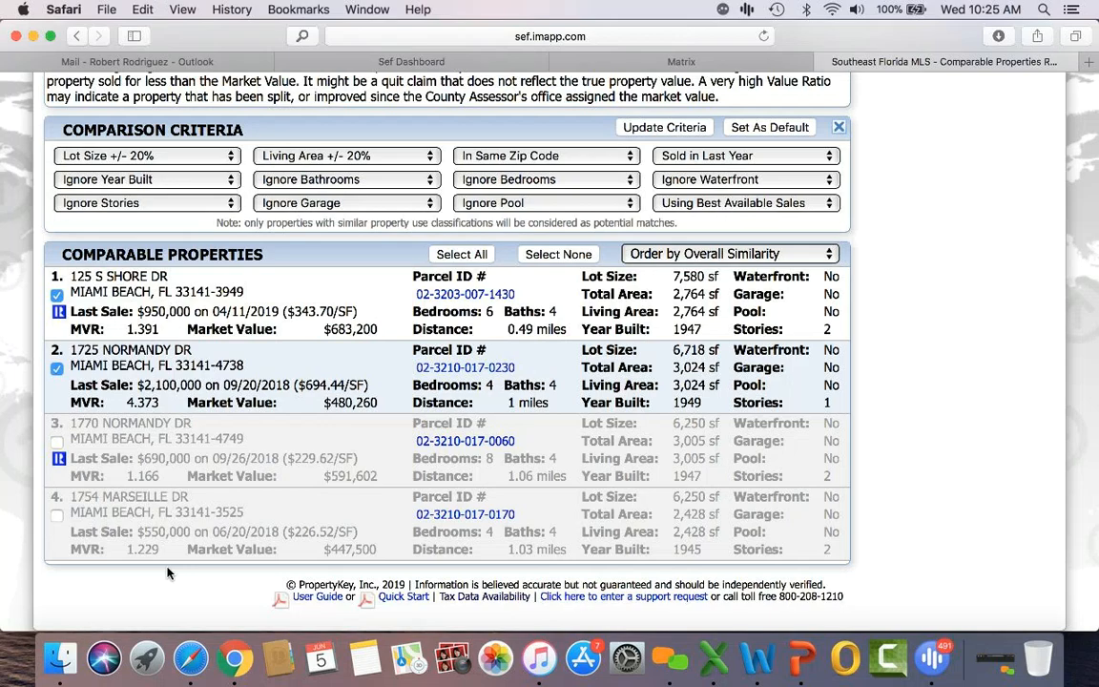
scroll(167, 573, "up", 8)
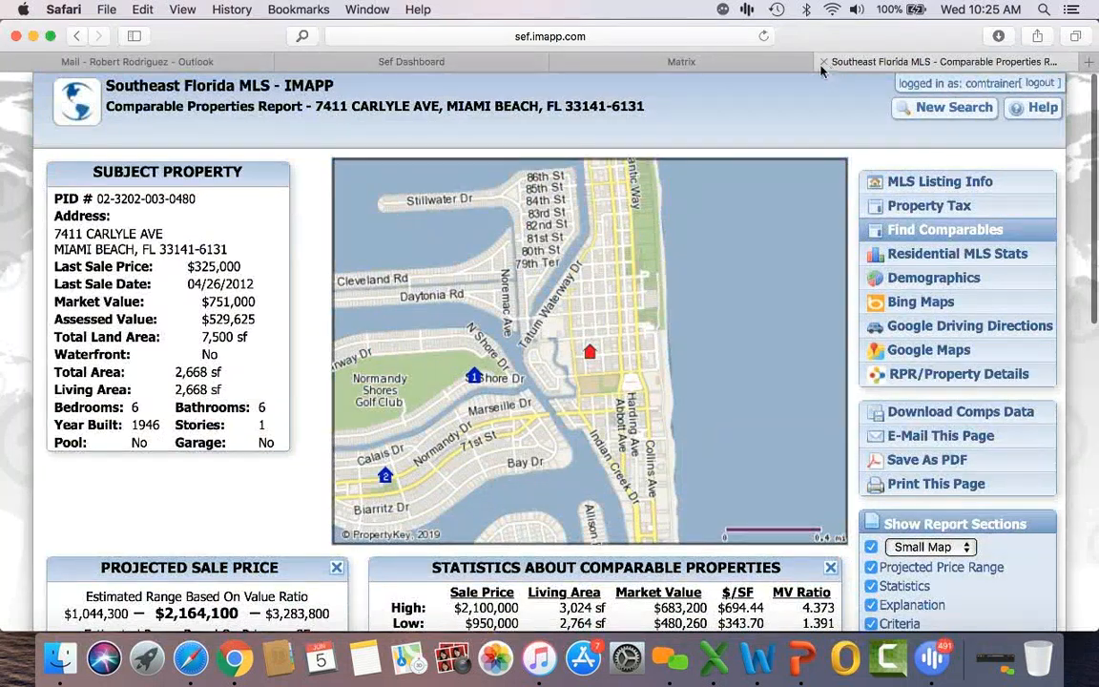
left_click(740, 62)
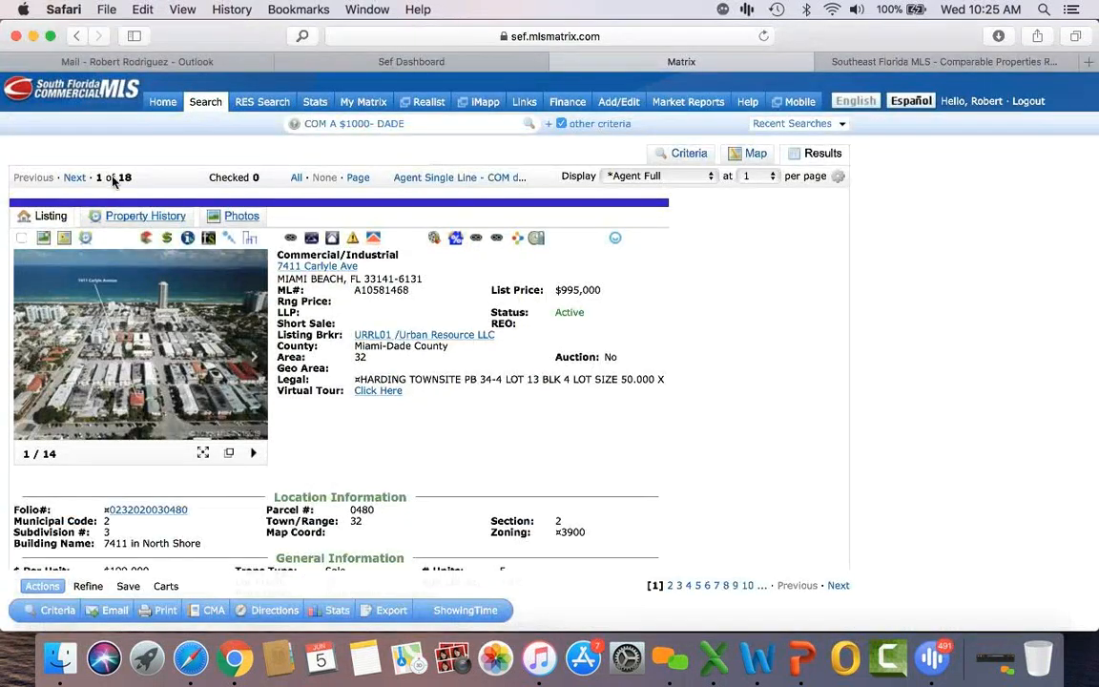
left_click(74, 179)
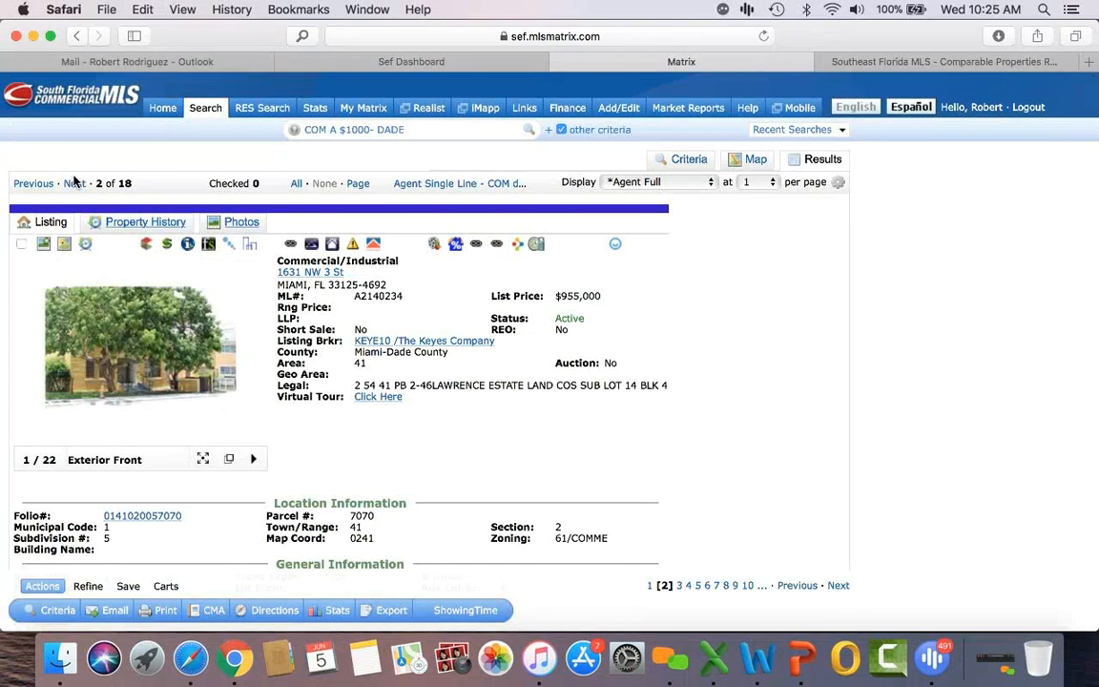
left_click(75, 184)
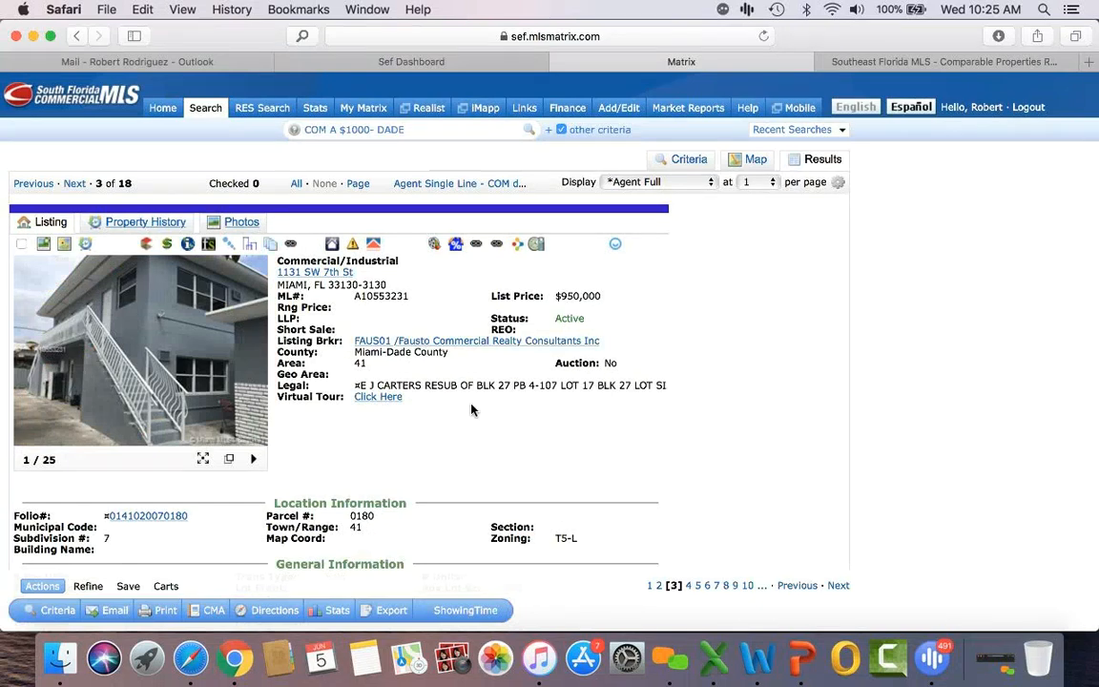
scroll(471, 410, "down", 2)
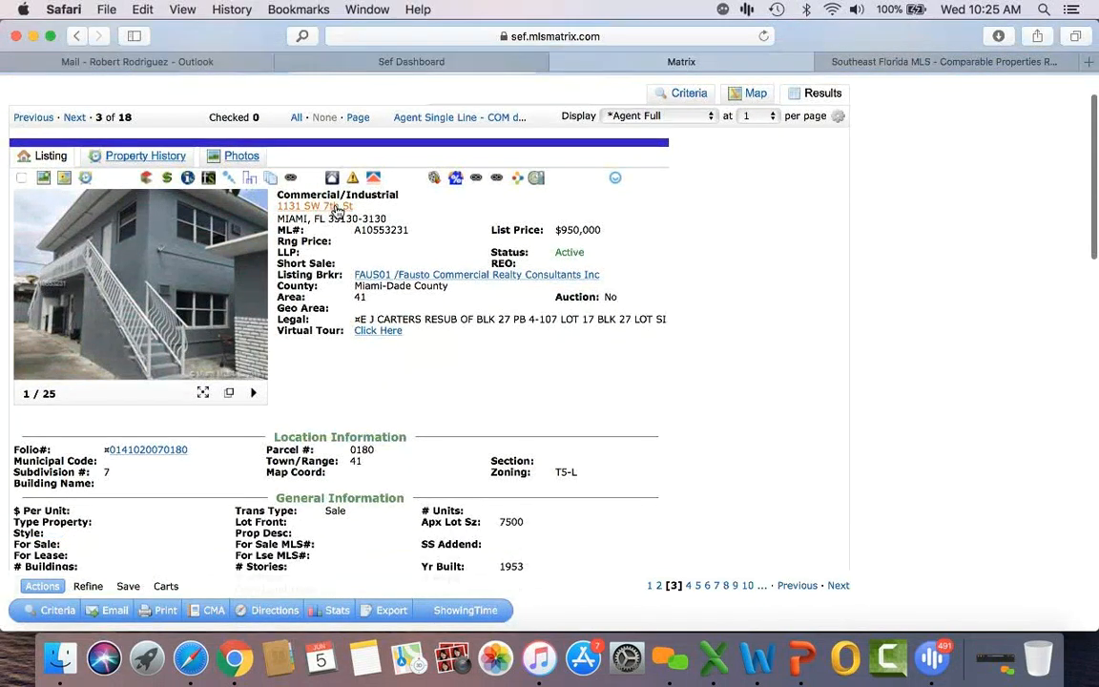
scroll(459, 425, "down", 3)
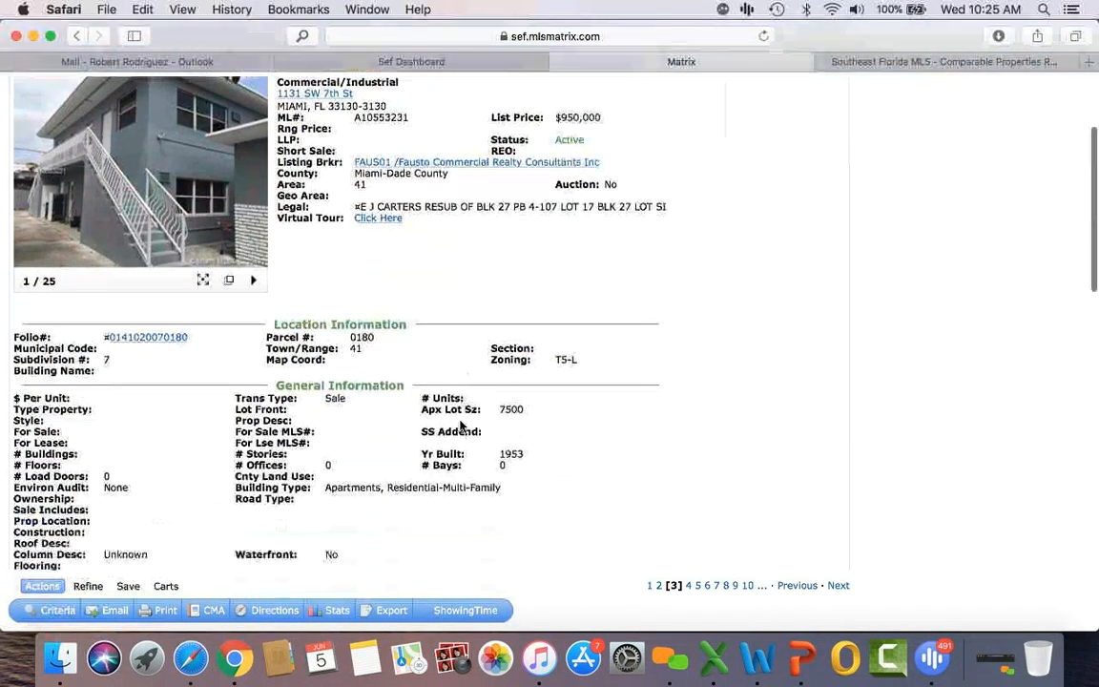
scroll(461, 424, "down", 10)
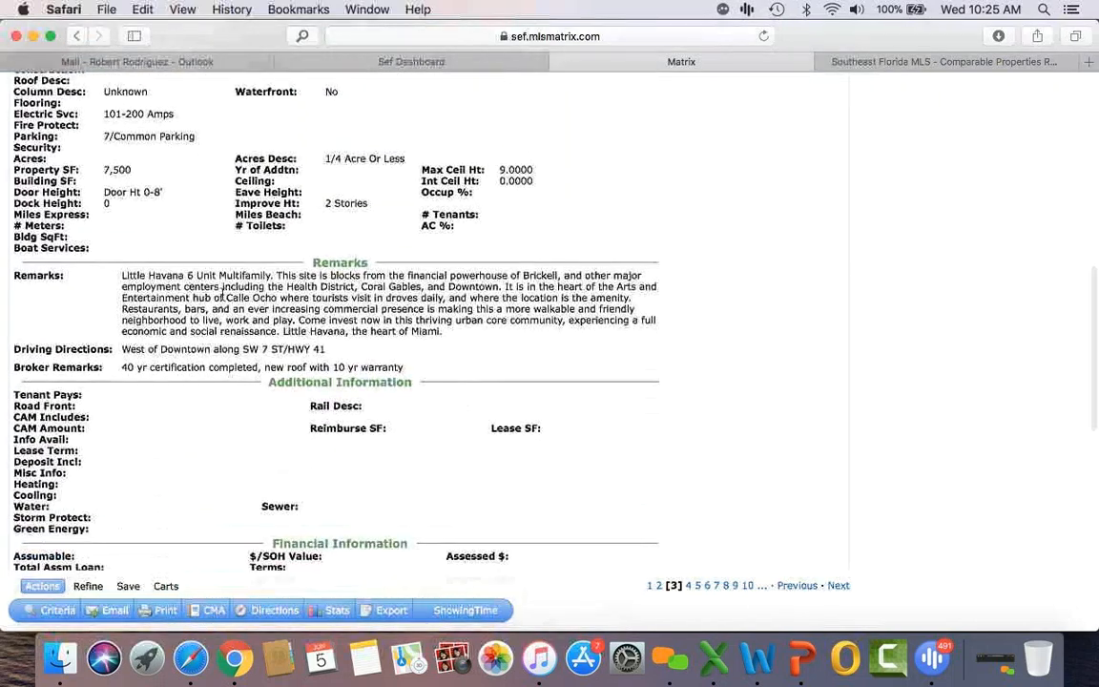
scroll(253, 310, "down", 7)
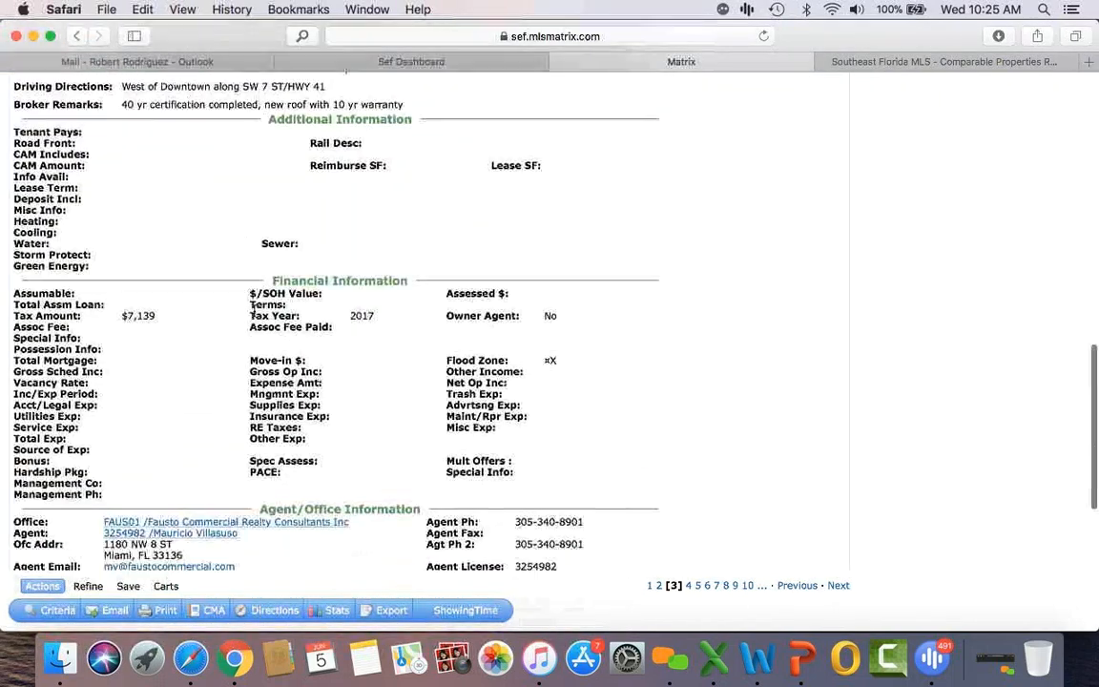
scroll(257, 296, "up", 20)
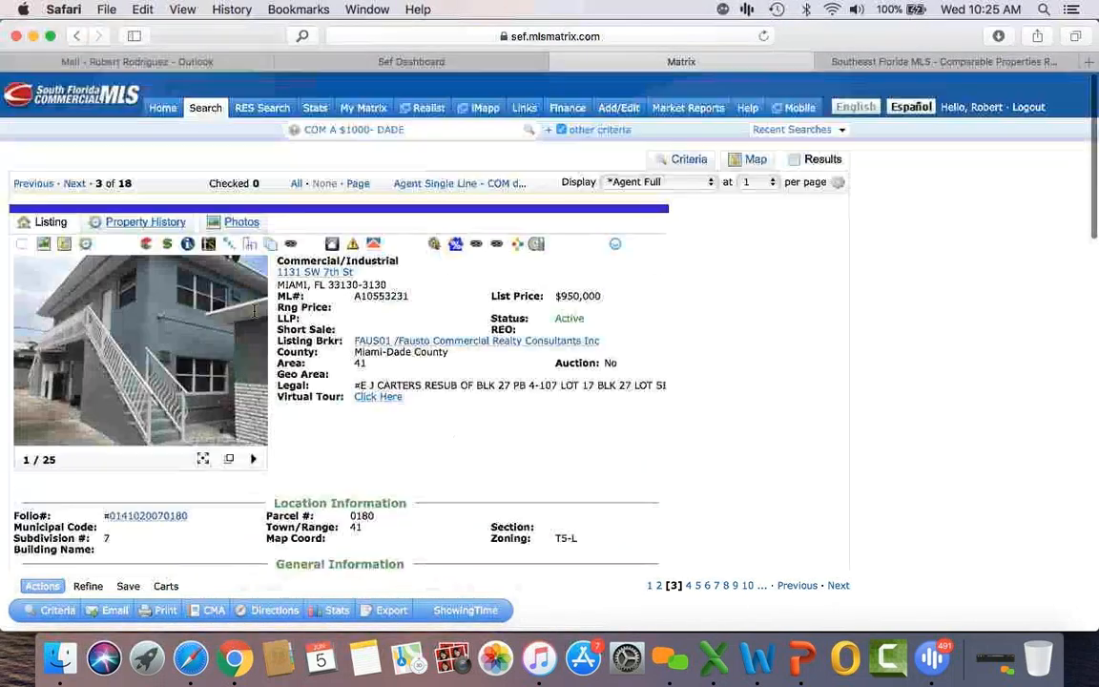
left_click(189, 246)
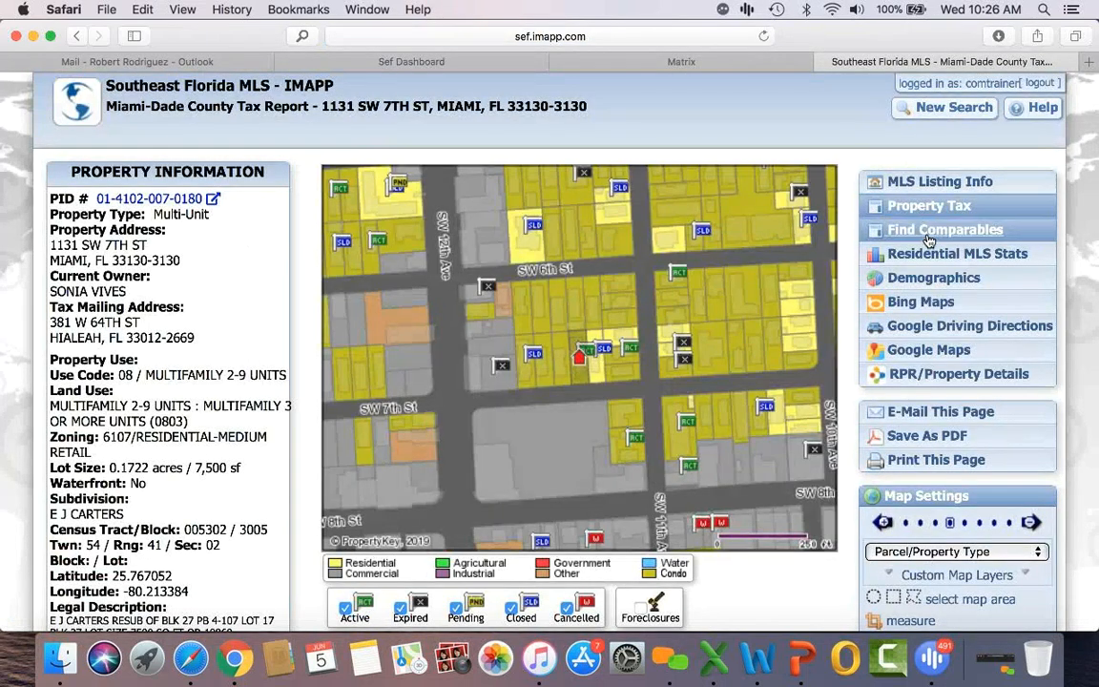
left_click(928, 238)
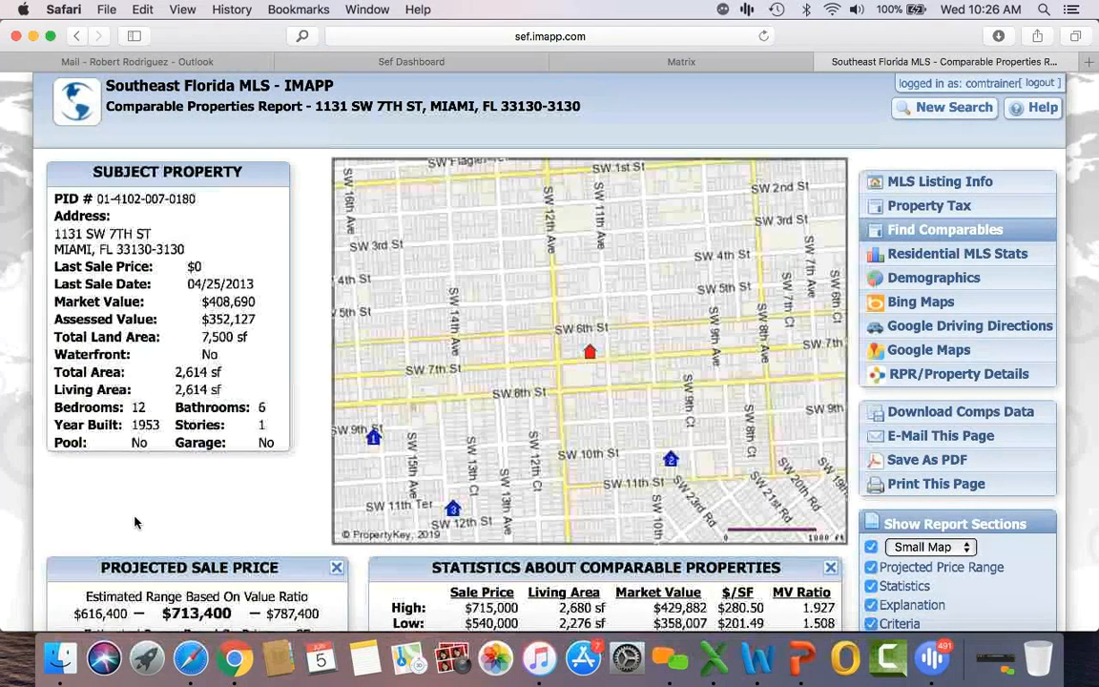
scroll(134, 522, "down", 5)
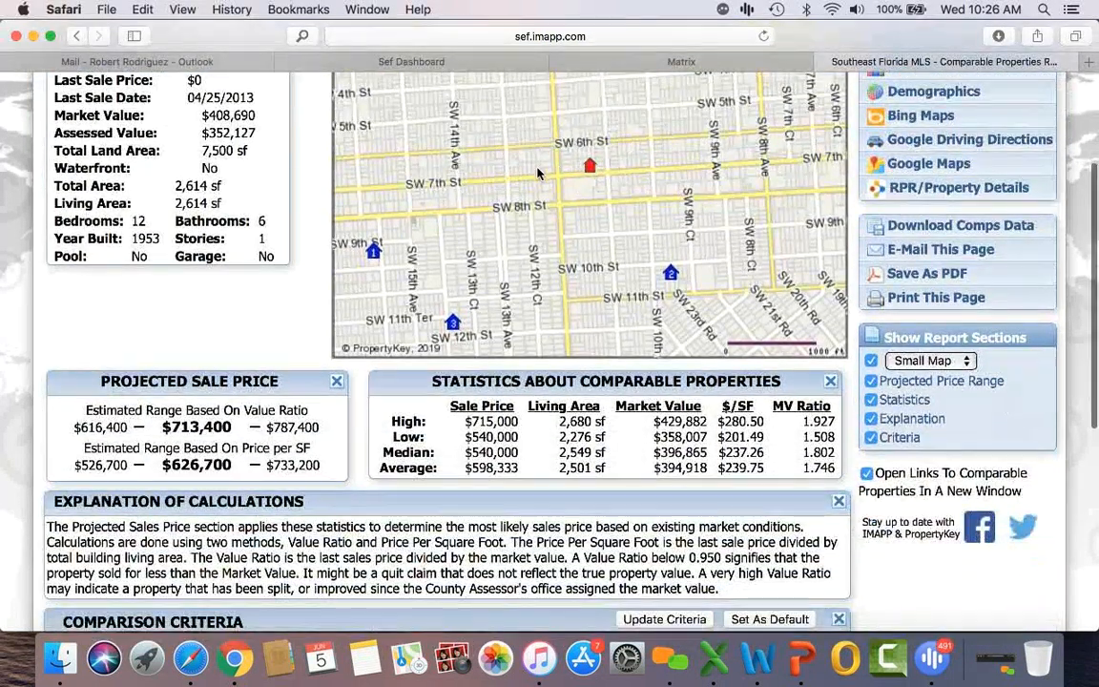
scroll(238, 447, "down", 3)
scroll(239, 446, "down", 4)
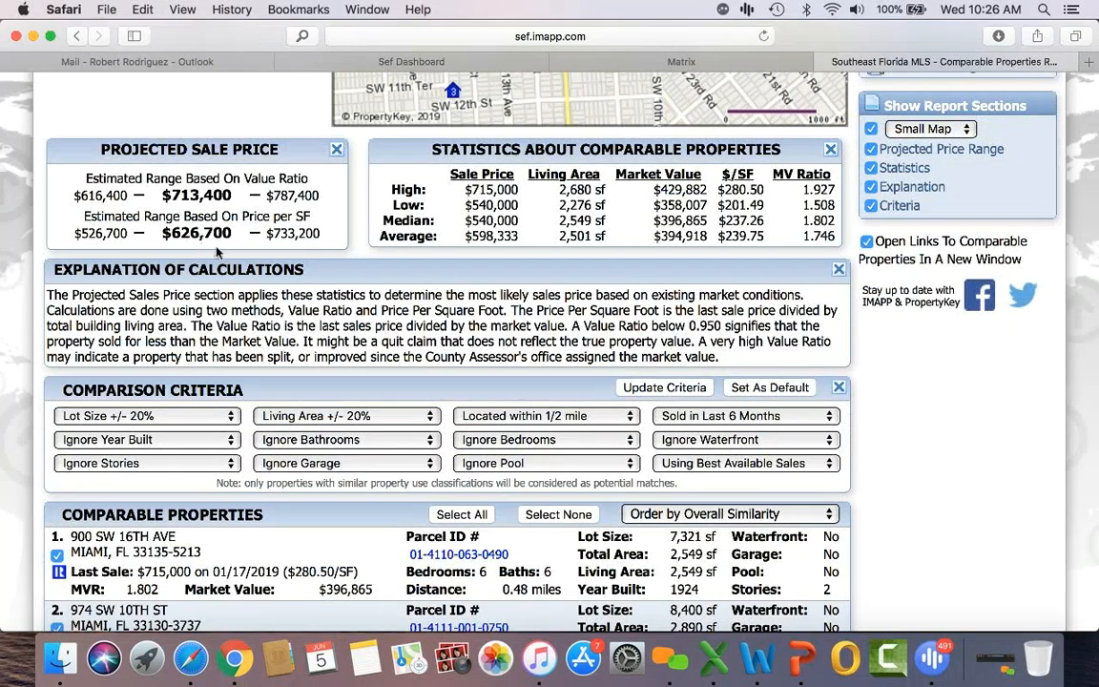
scroll(172, 359, "down", 5)
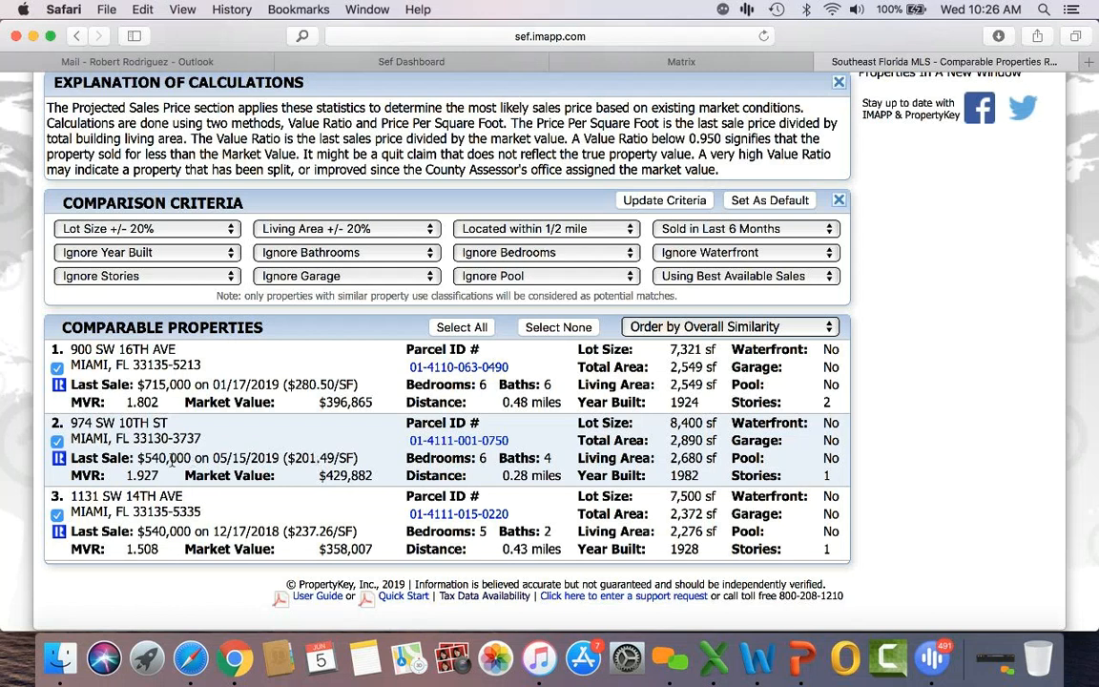
scroll(176, 463, "down", 1)
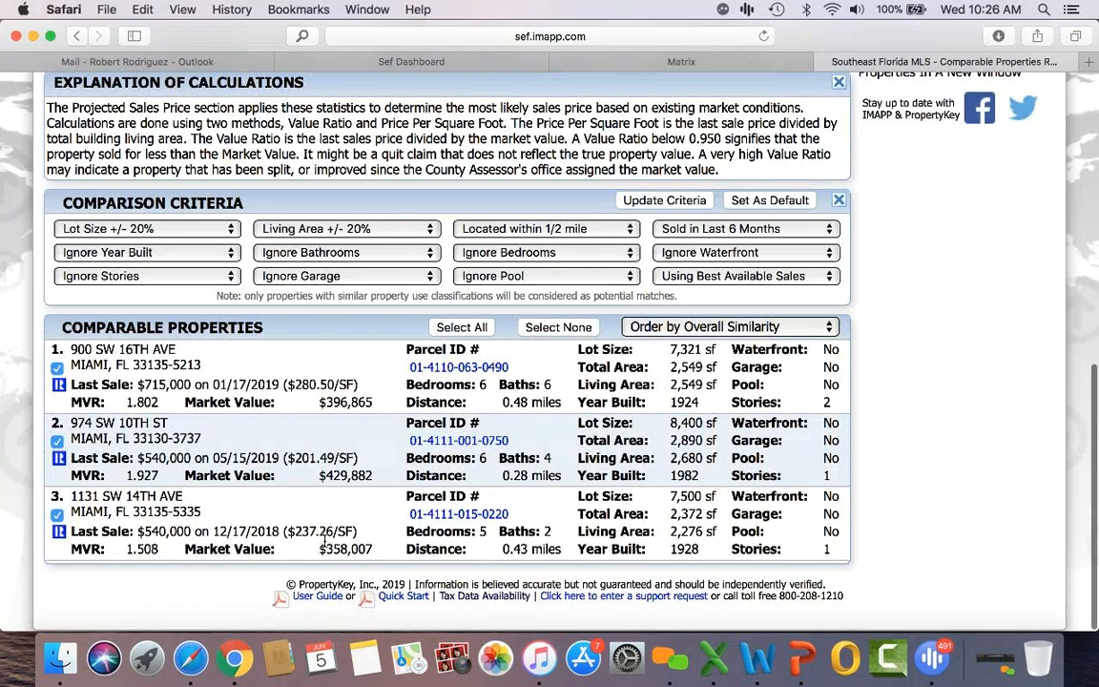
scroll(315, 530, "up", 1)
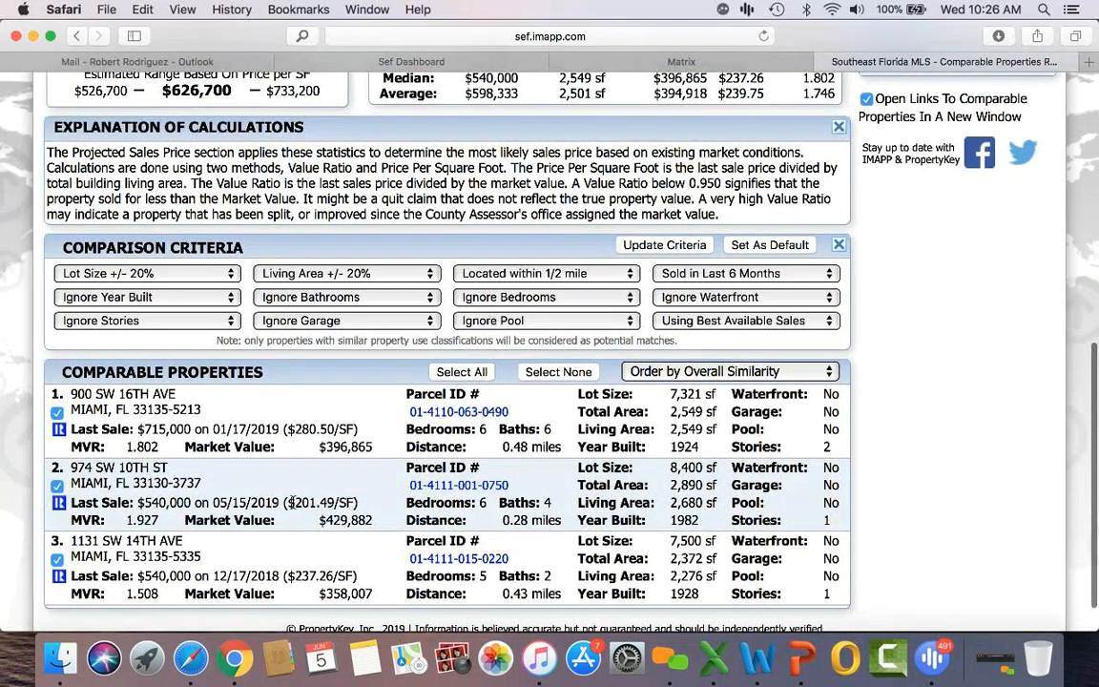
Step: Highlight comparable 2's price/SF and the $526,700, $733,200 and $626,700 price-per-SF estimates
left_click_drag(292, 503, 327, 503)
scroll(307, 459, "up", 2)
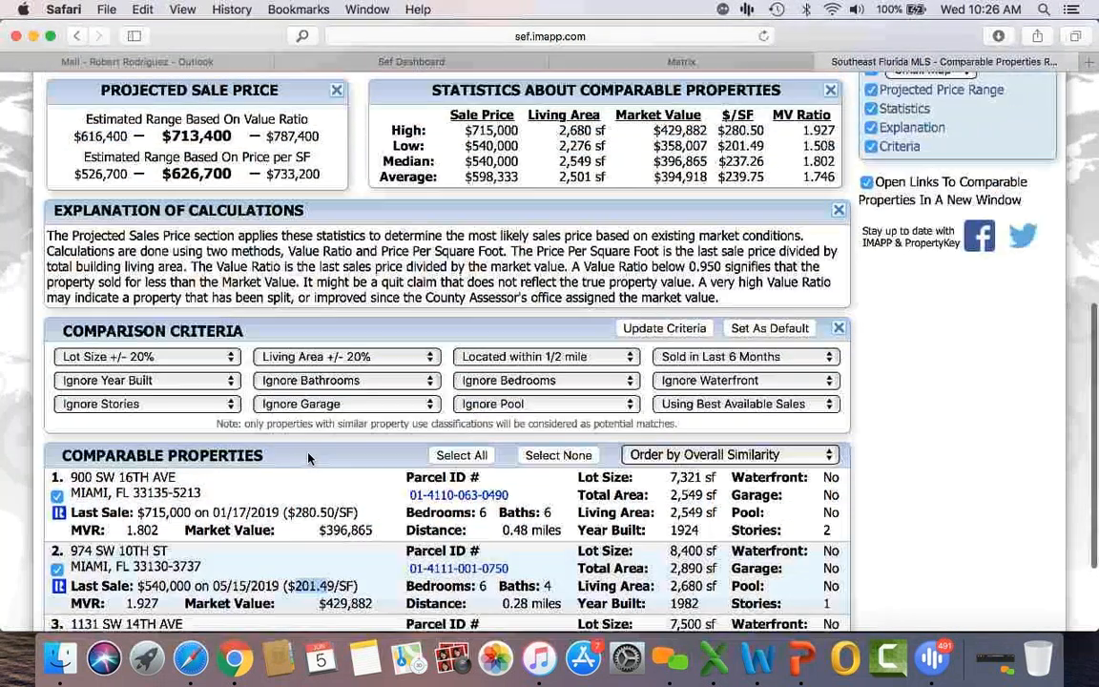
left_click_drag(78, 175, 133, 174)
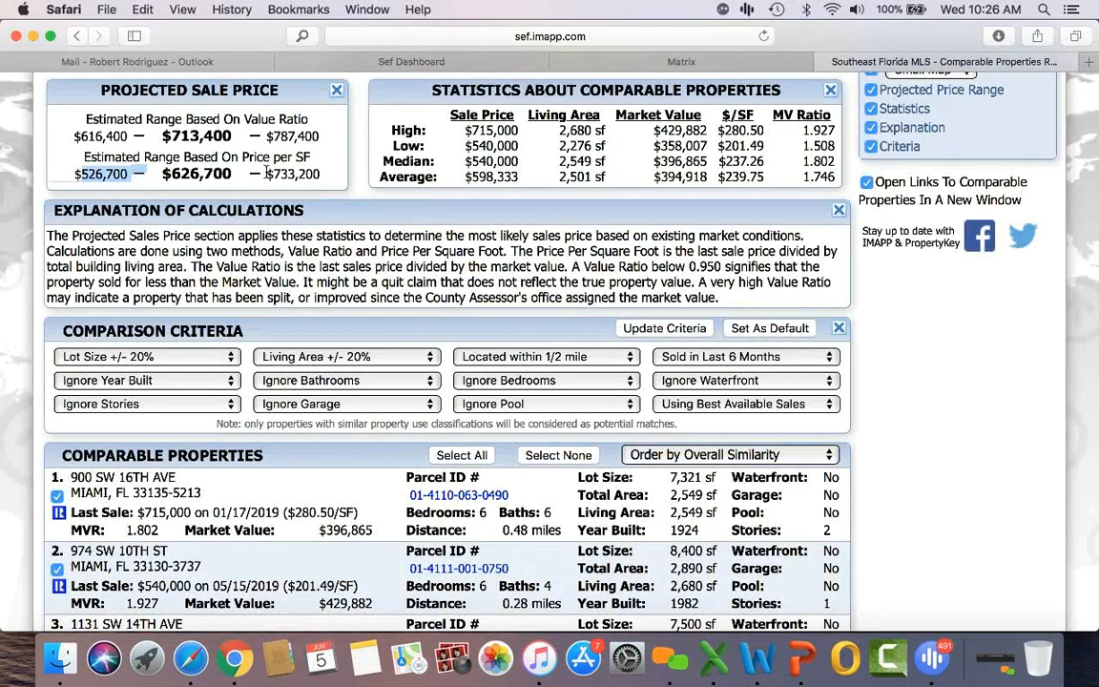
left_click_drag(272, 176, 319, 174)
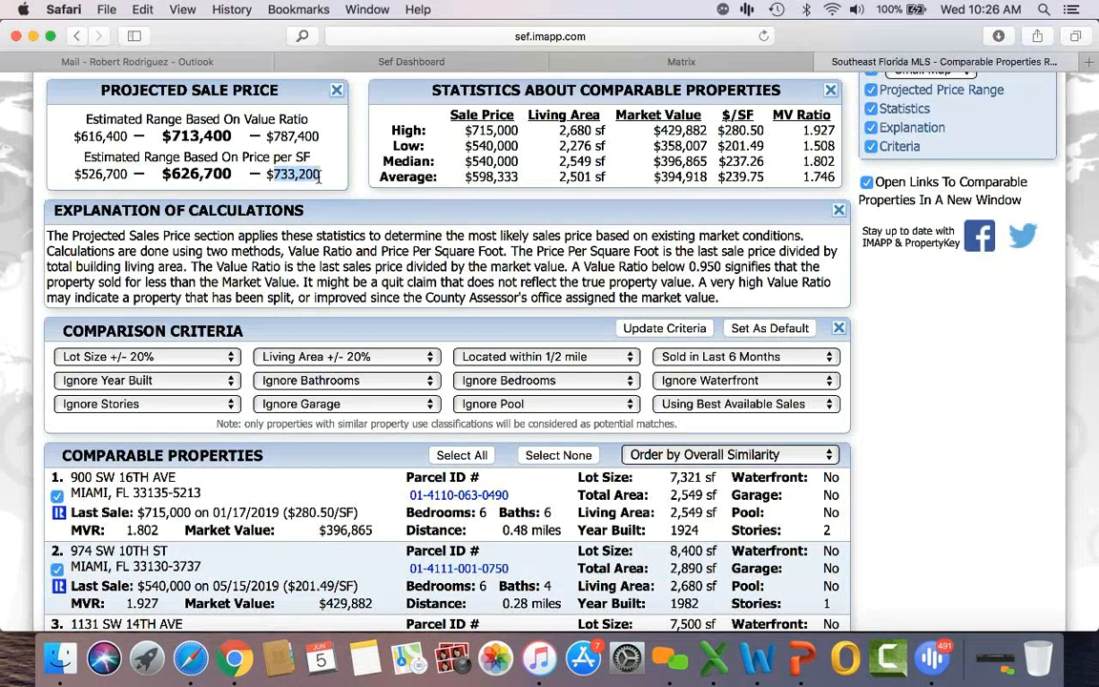
left_click_drag(167, 176, 228, 182)
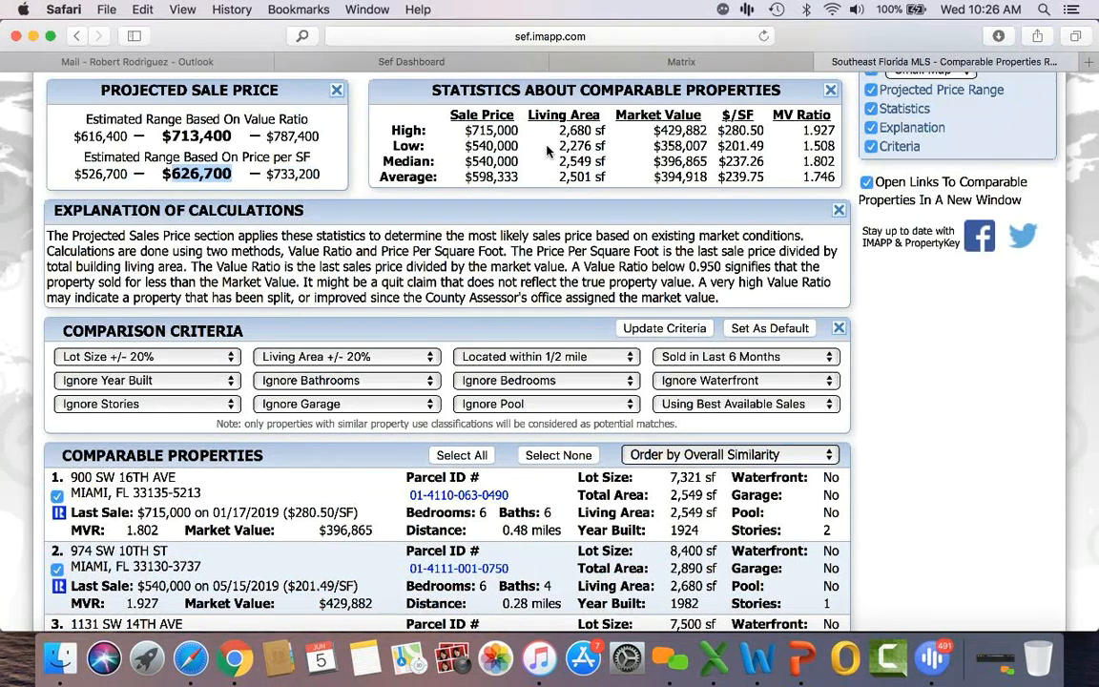
left_click(658, 63)
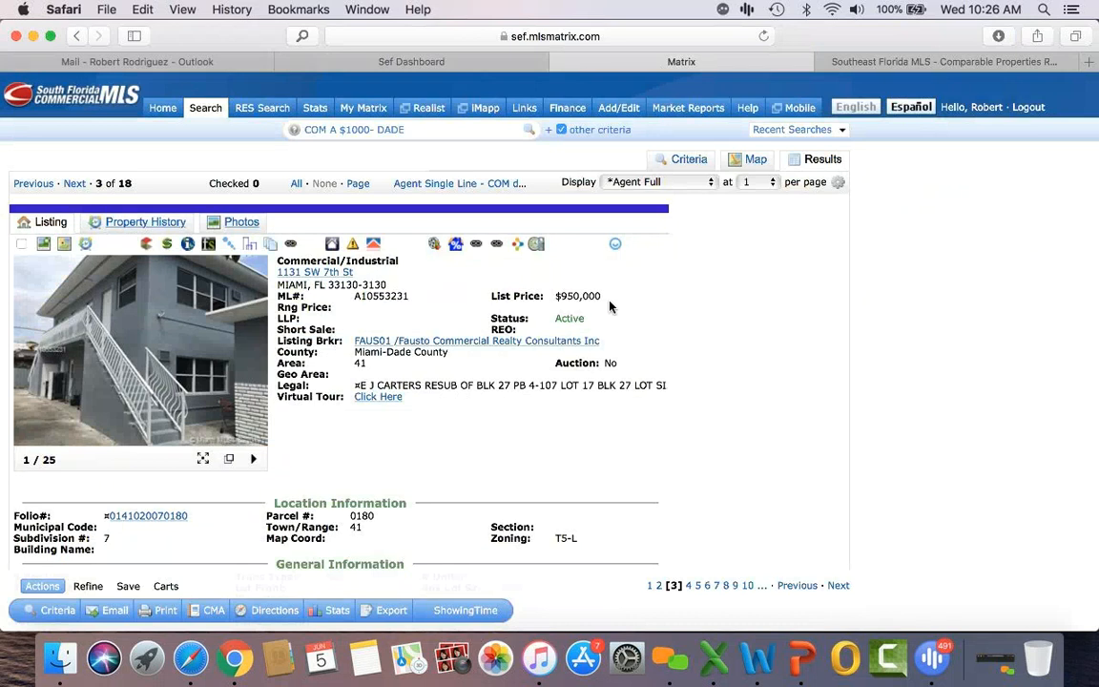
left_click(100, 352)
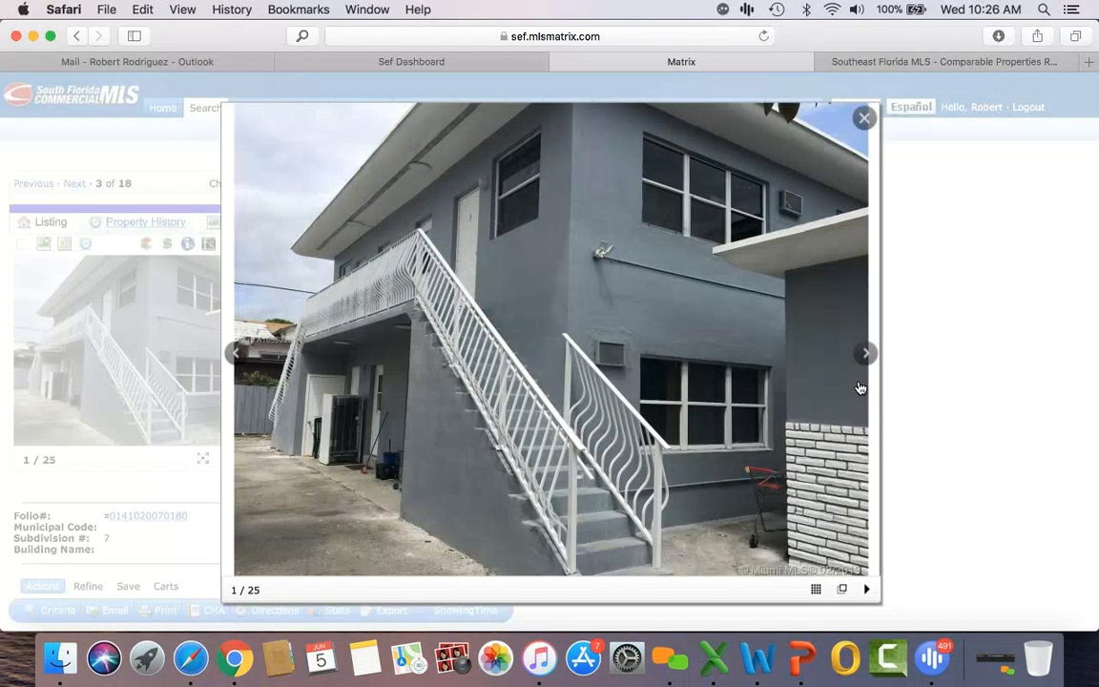
left_click(865, 354)
left_click(865, 353)
left_click(864, 354)
left_click(865, 355)
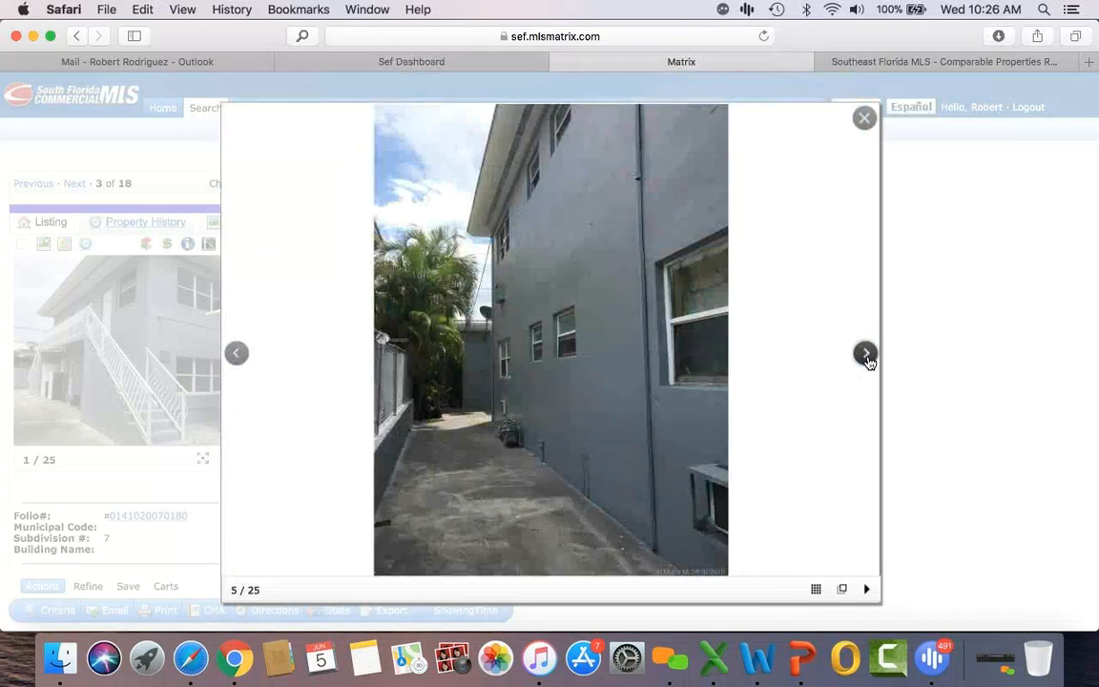
left_click(865, 355)
left_click(865, 355)
left_click(865, 355)
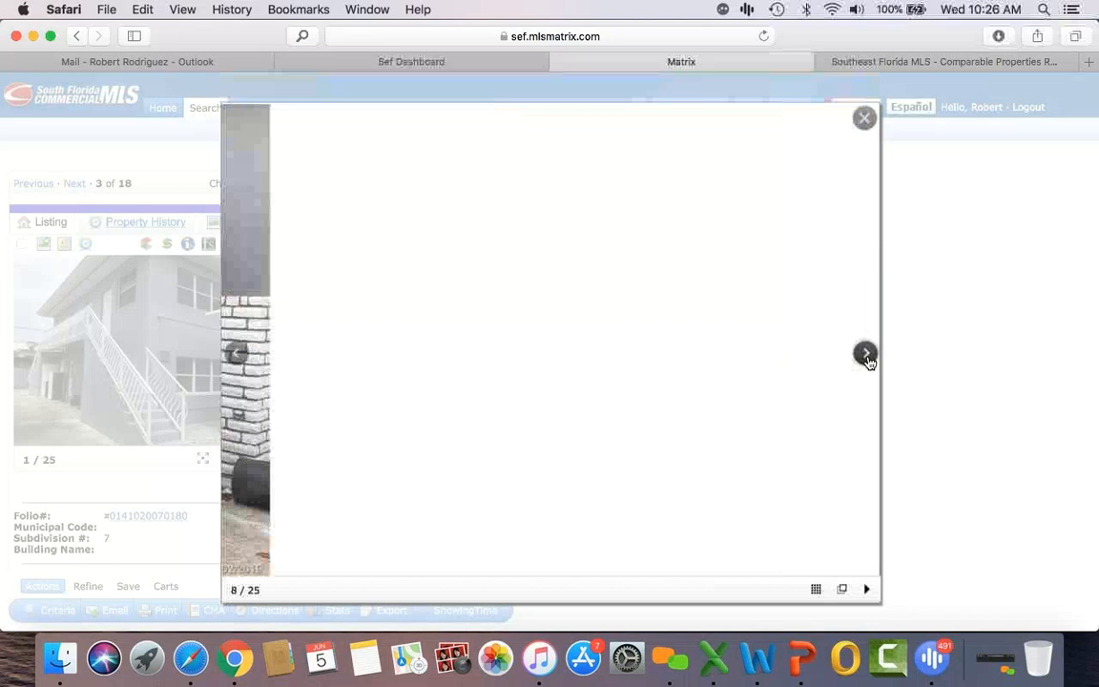
left_click(865, 355)
left_click(866, 356)
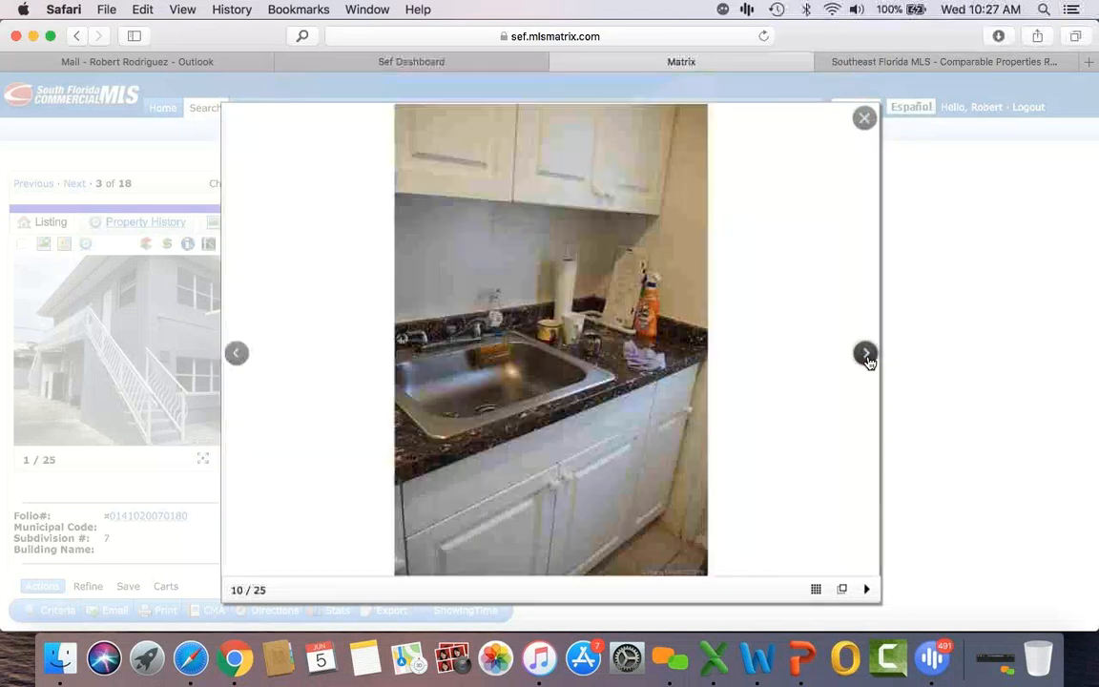
left_click(866, 356)
left_click(866, 356)
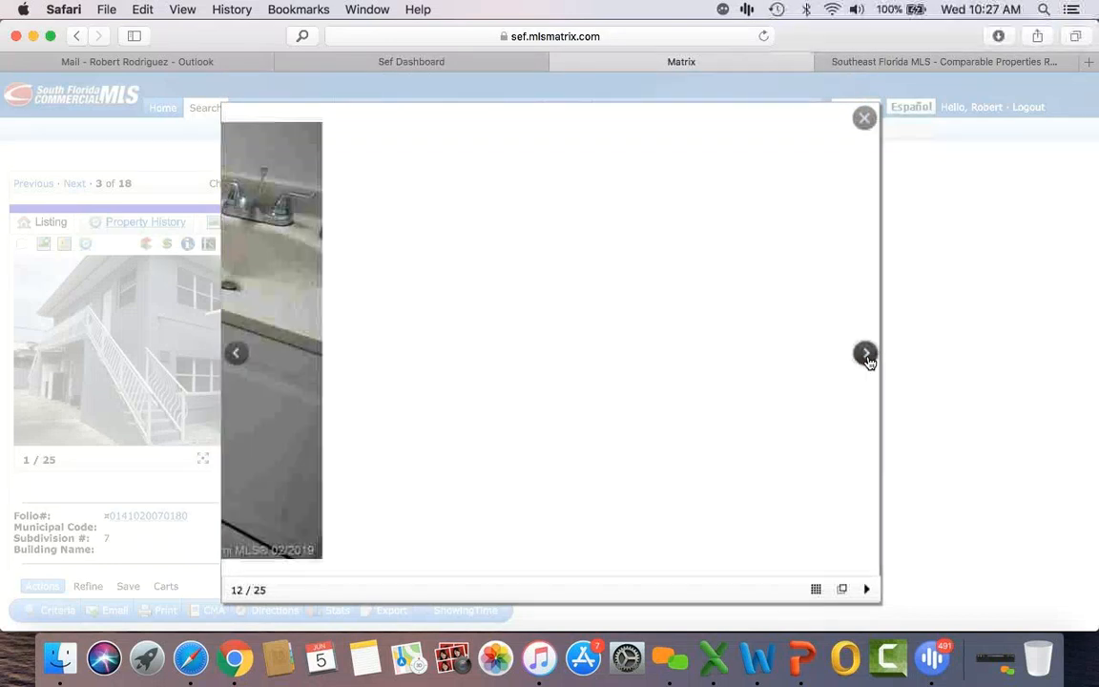
left_click(866, 355)
left_click(866, 355)
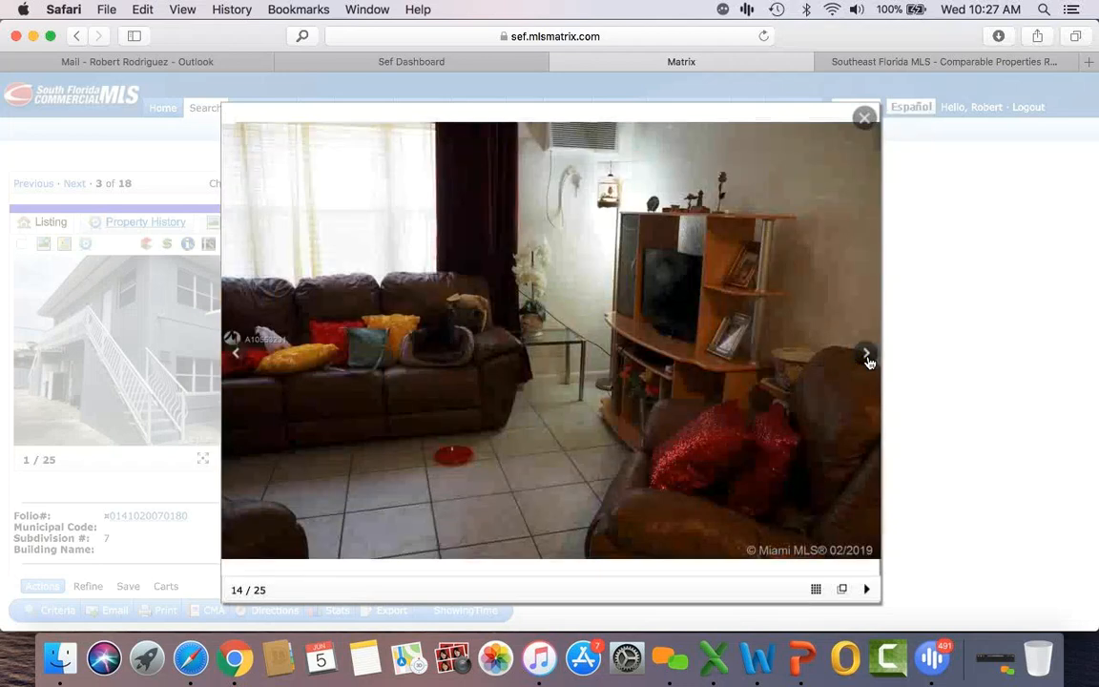
left_click(866, 356)
left_click(866, 356)
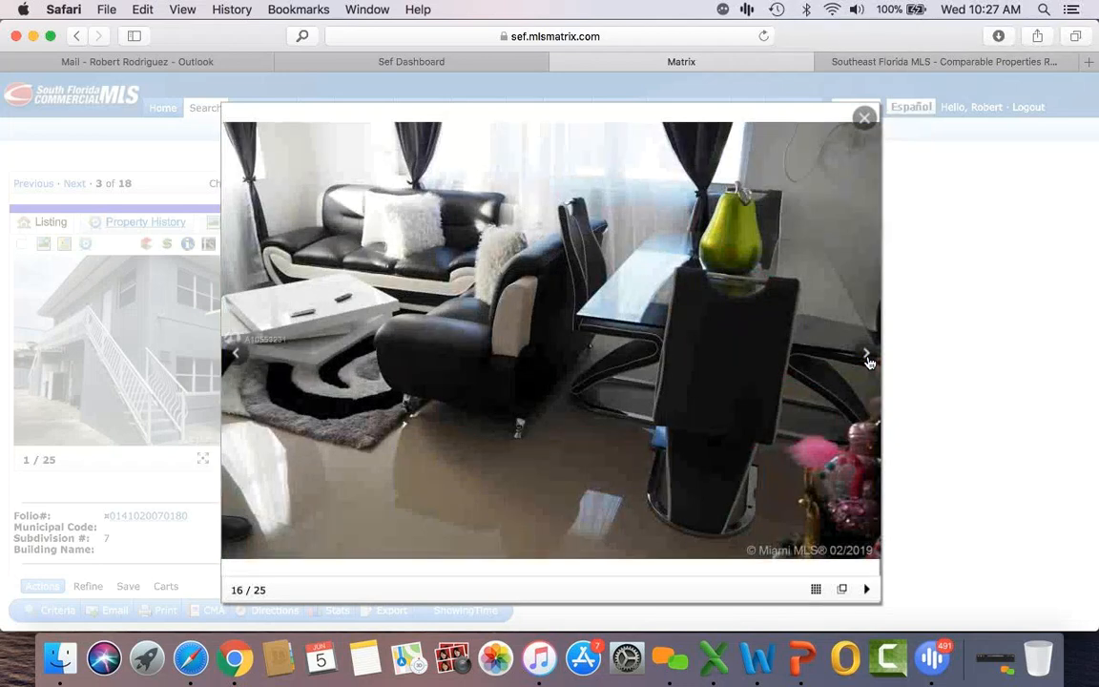
left_click(866, 356)
left_click(863, 122)
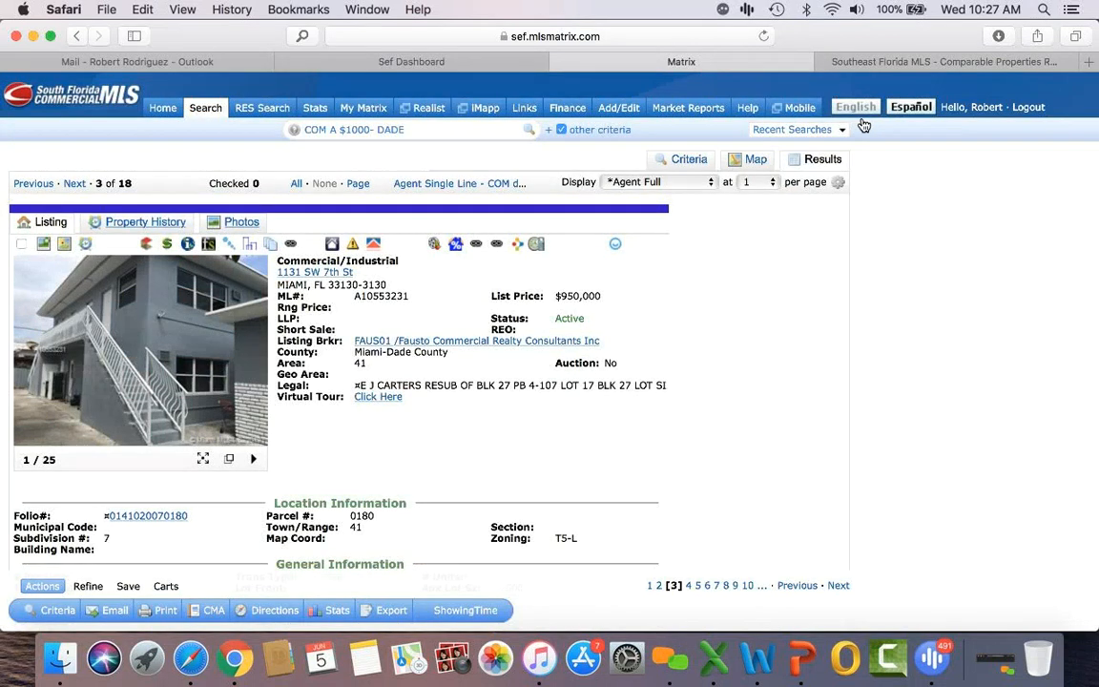
left_click(998, 63)
scroll(975, 401, "up", 10)
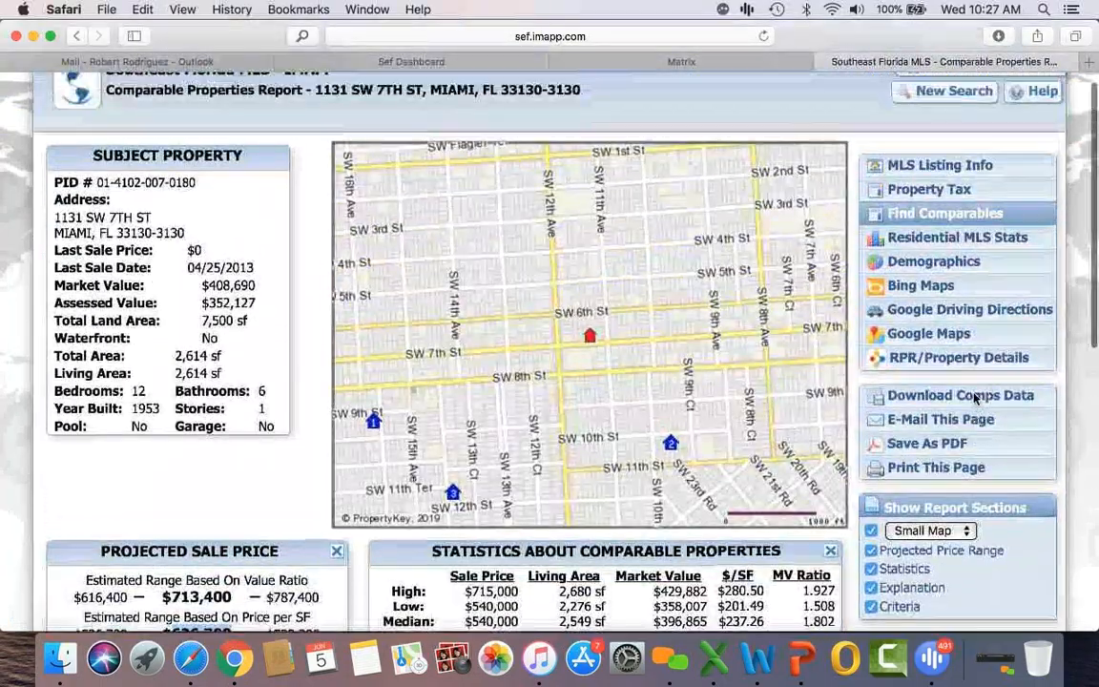
scroll(974, 401, "down", 8)
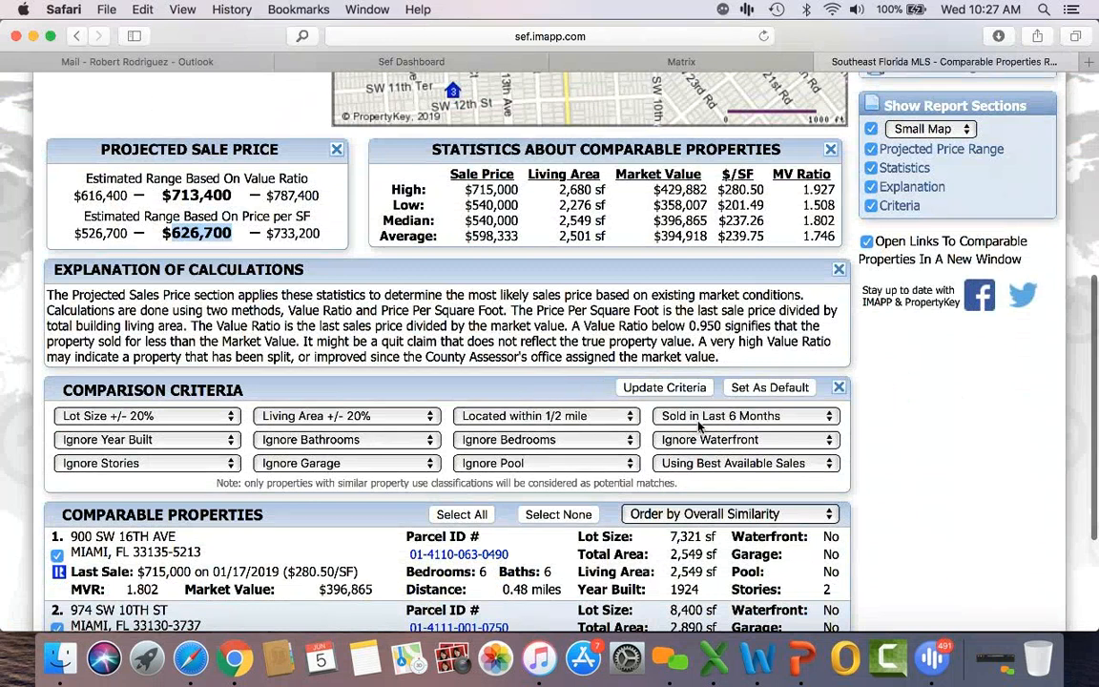
left_click(533, 416)
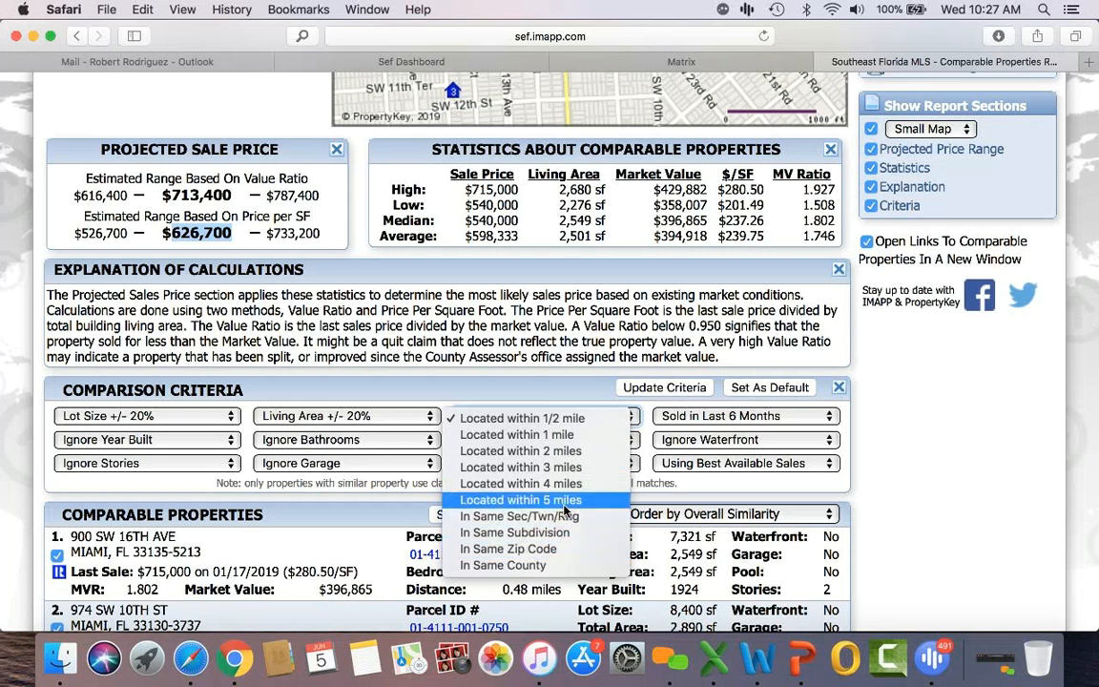
left_click(718, 422)
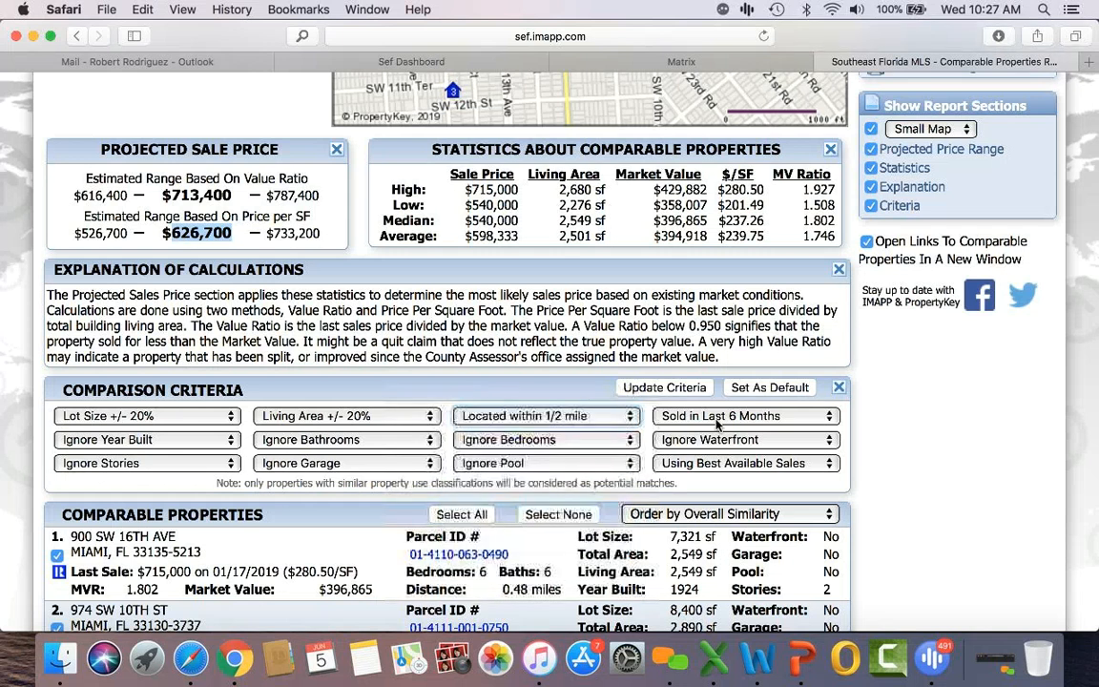
left_click(718, 422)
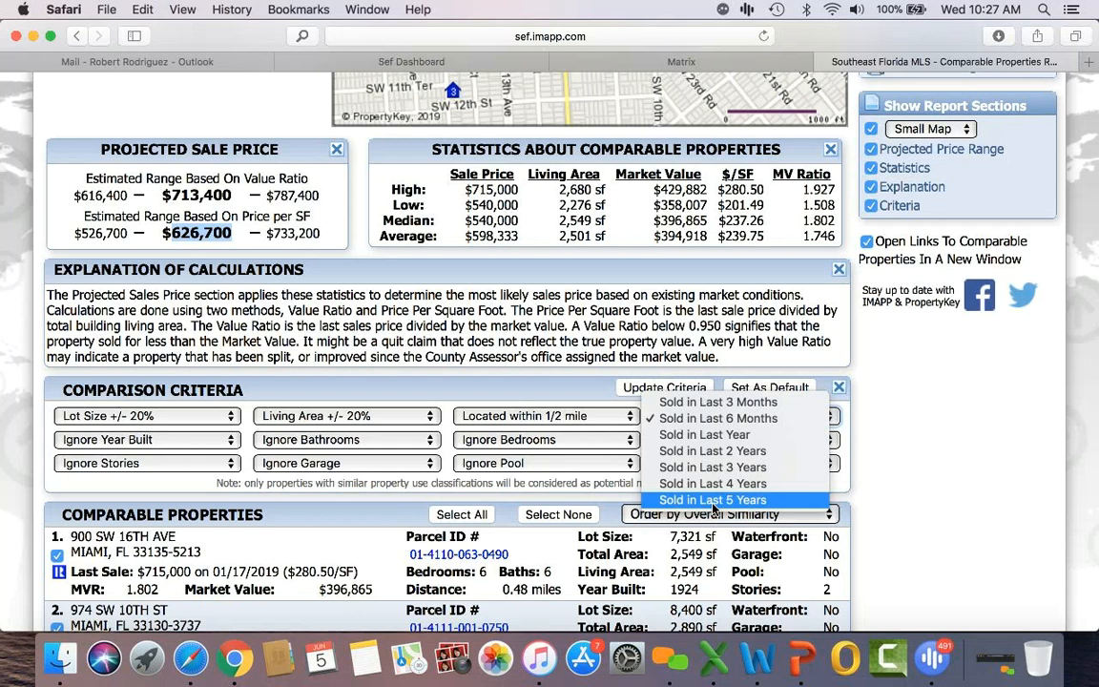
left_click(889, 469)
scroll(989, 527, "up", 3)
scroll(989, 528, "up", 5)
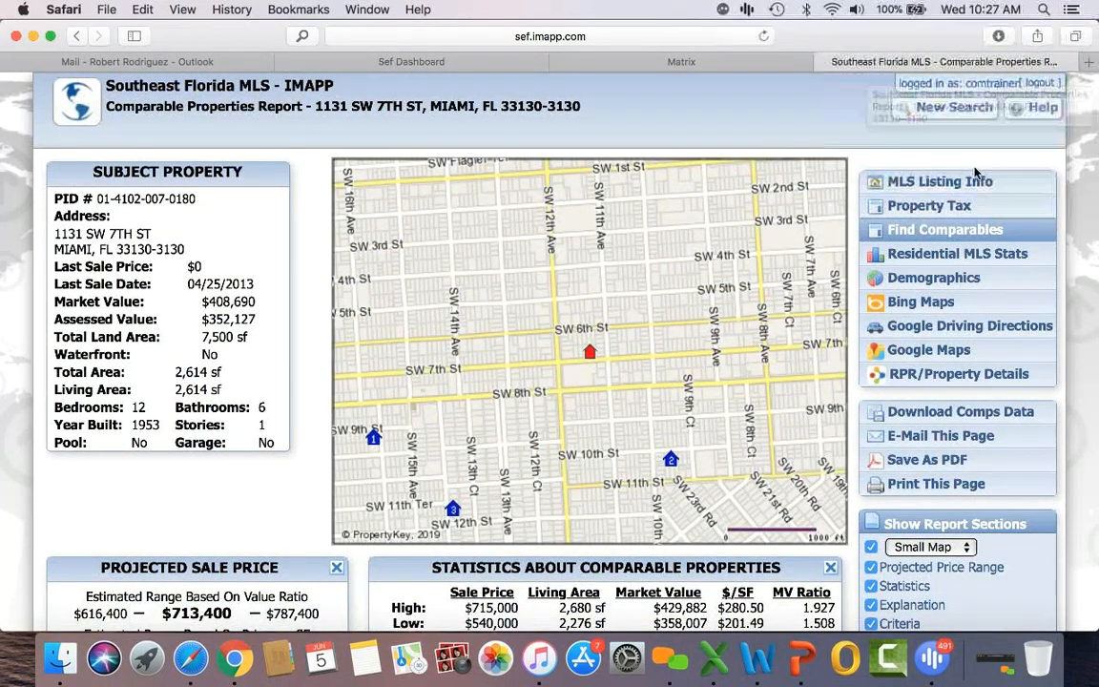
Step: Start a new IMAPP tax-record search with the search area set to Miami-Dade County, FL
left_click(953, 108)
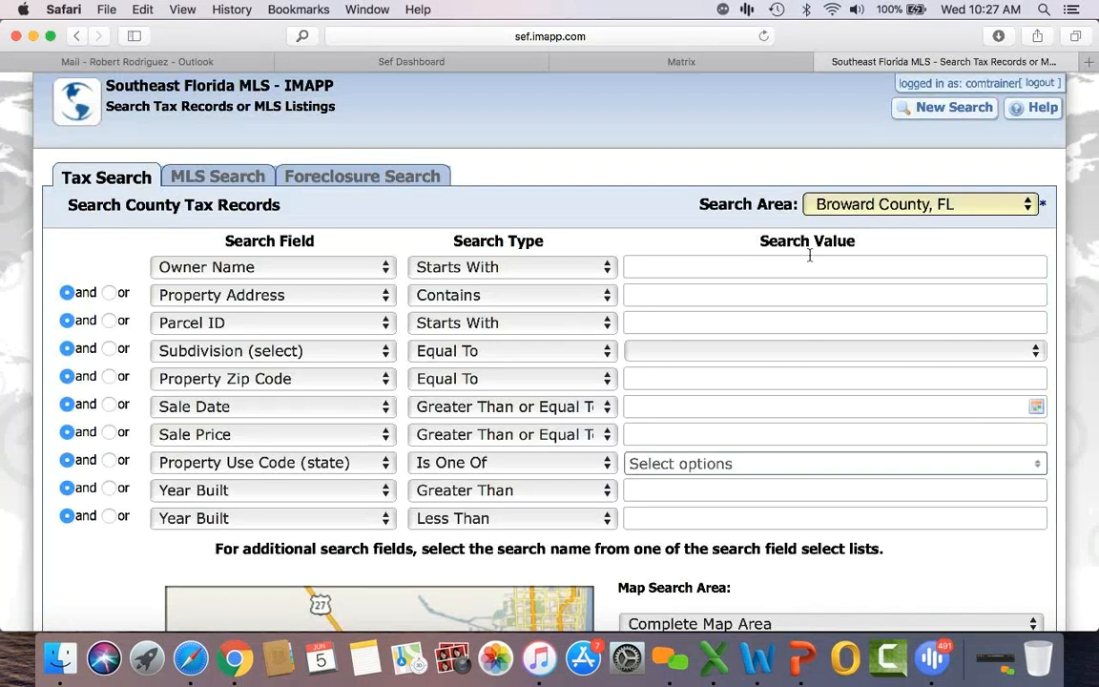
left_click(890, 204)
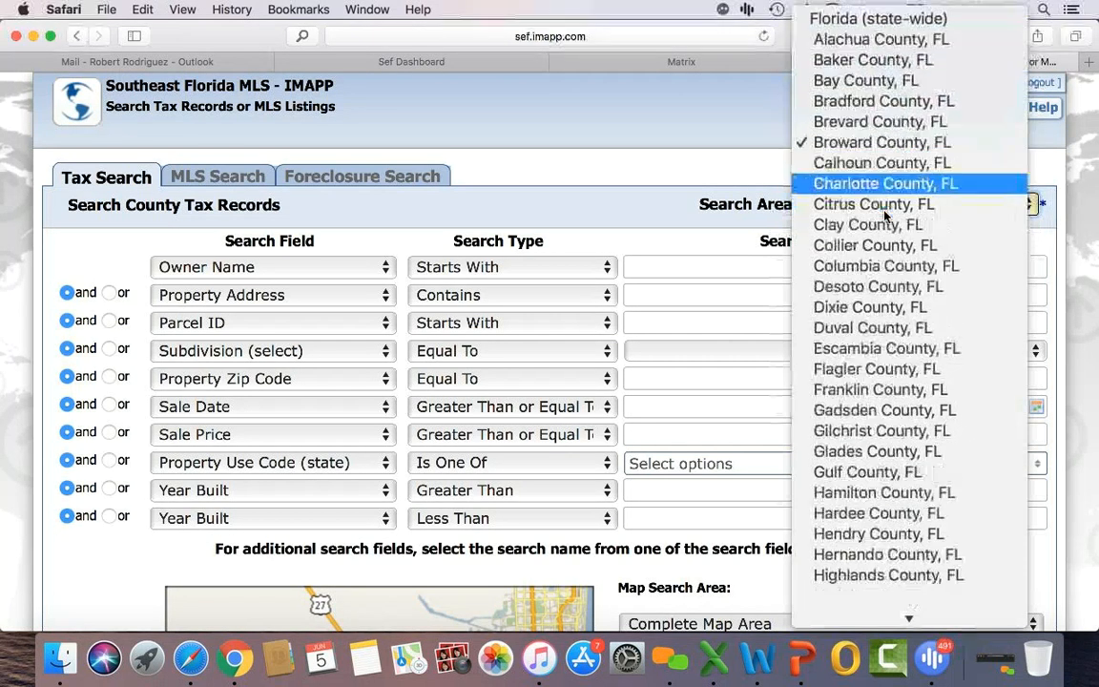
scroll(859, 371, "down", 5)
scroll(858, 496, "down", 5)
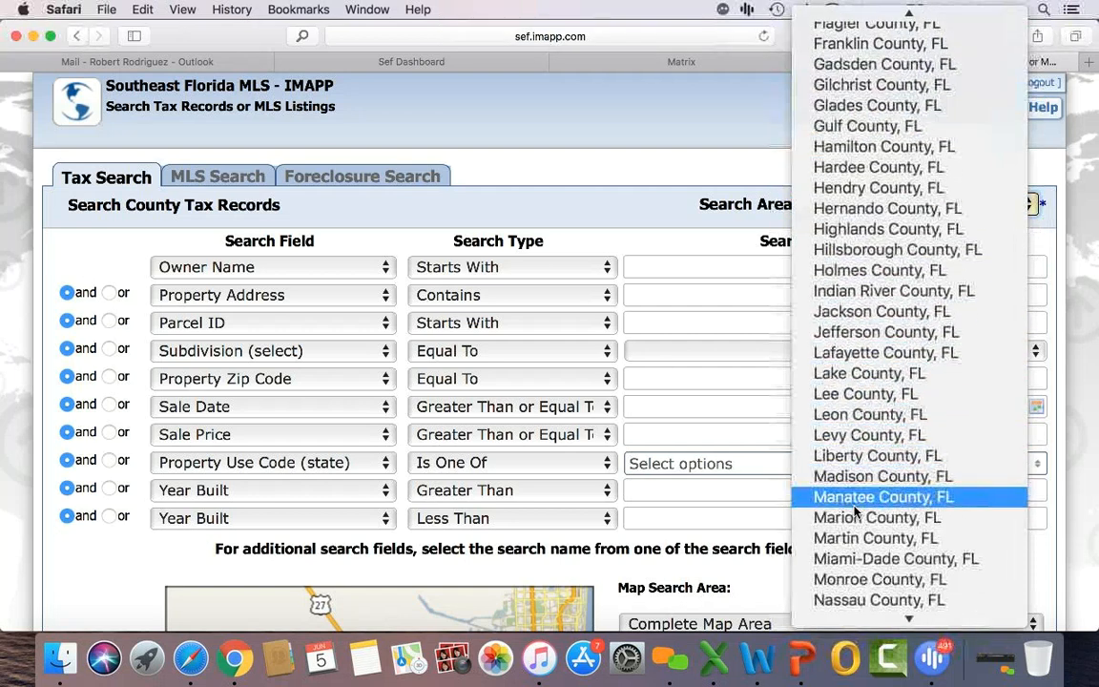
left_click(856, 539)
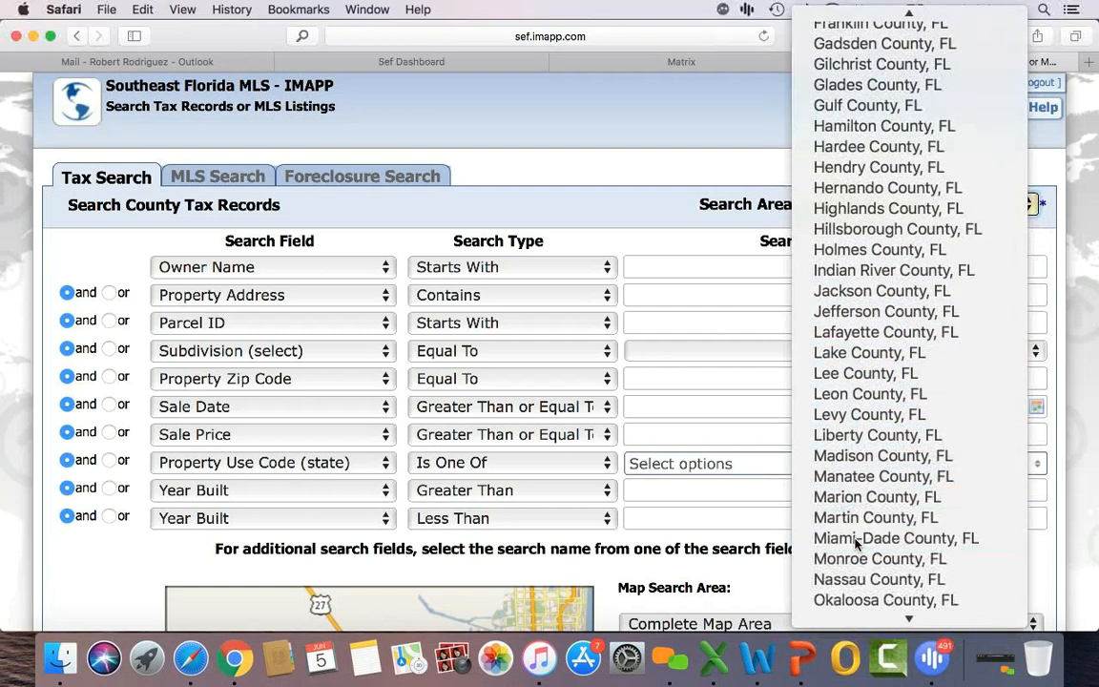
left_click(653, 294)
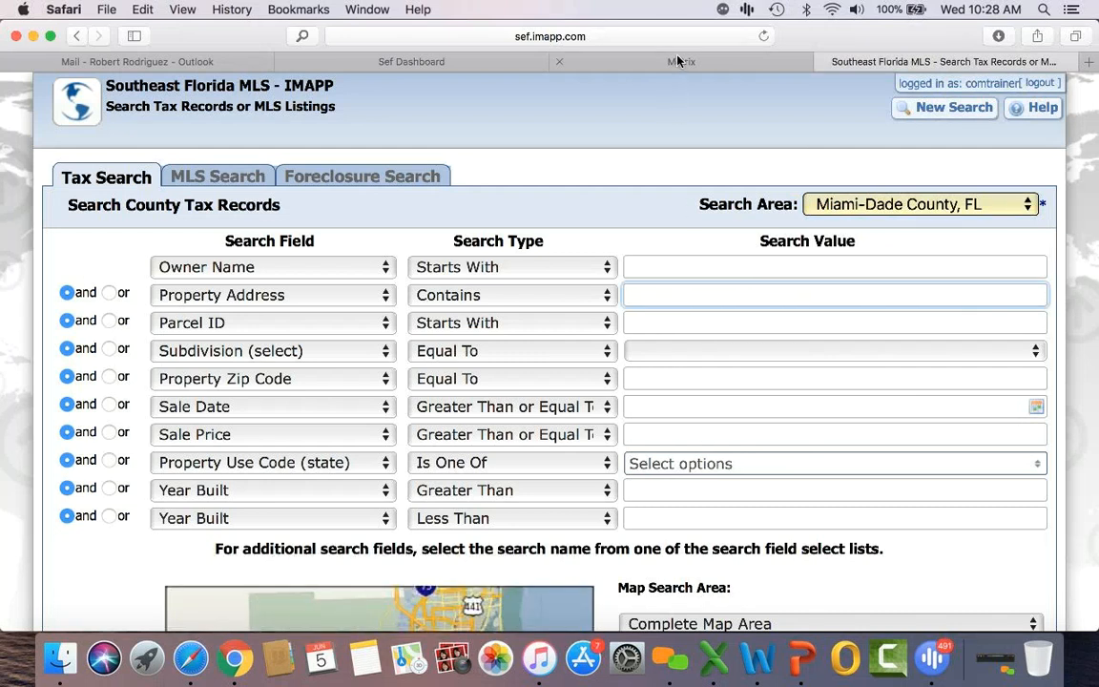
left_click(610, 59)
Step: Search COM Commercial/Industrial for Office Space and list the 131 Miami-Dade results
left_click(204, 108)
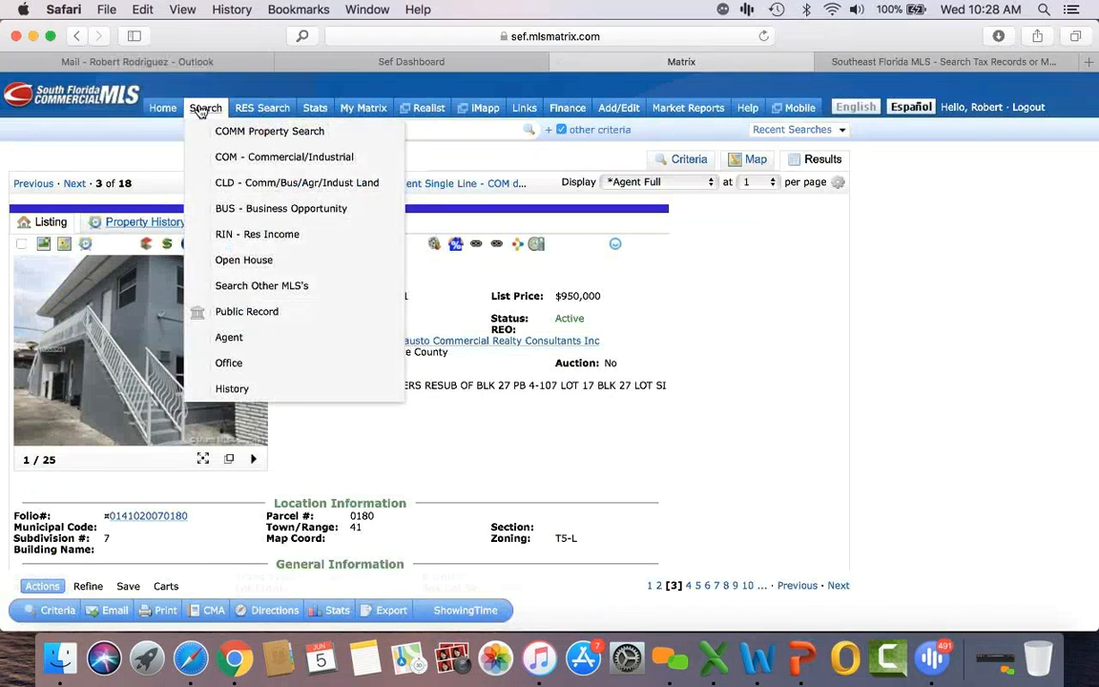
left_click(688, 159)
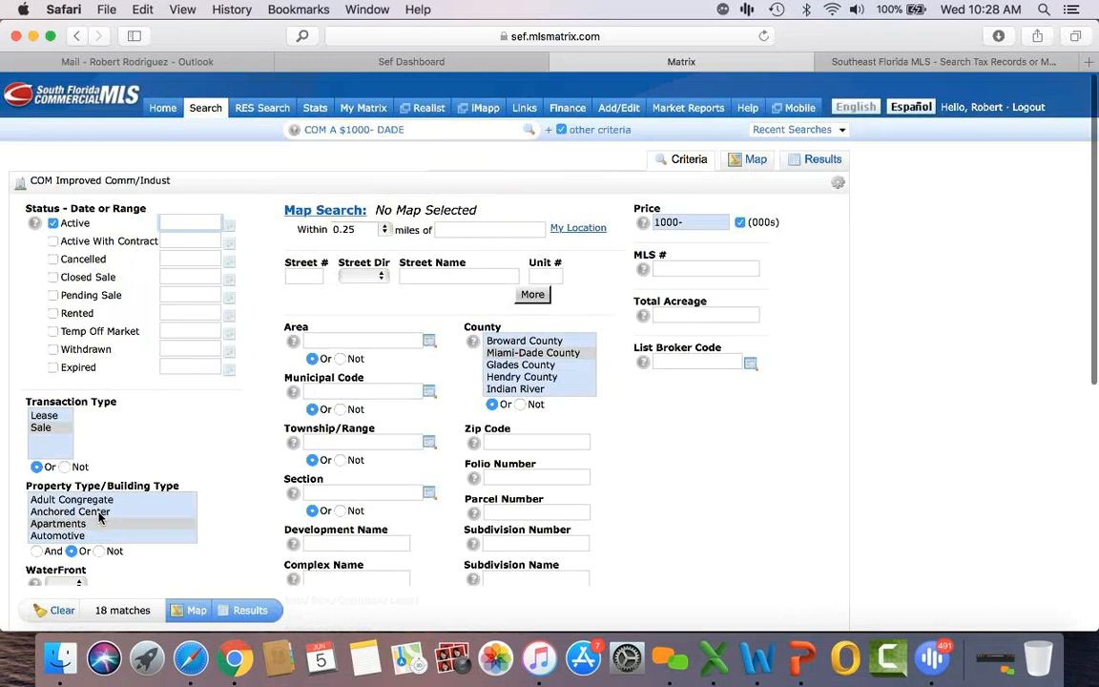
scroll(99, 515, "down", 5)
scroll(99, 517, "down", 5)
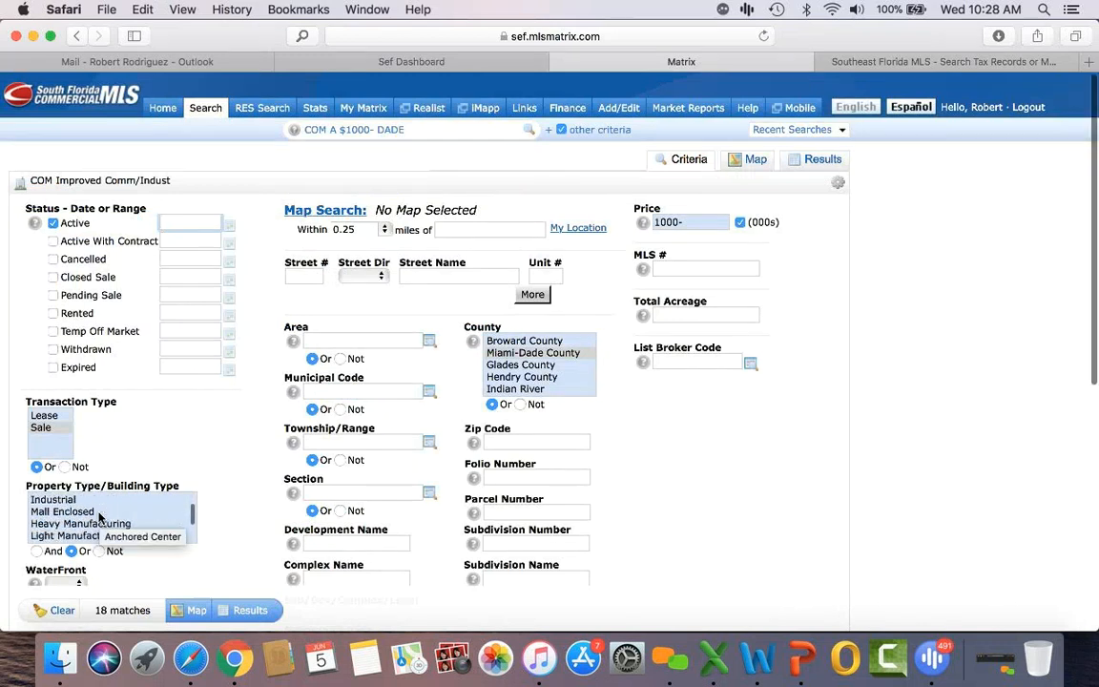
scroll(99, 517, "down", 3)
left_click(73, 514)
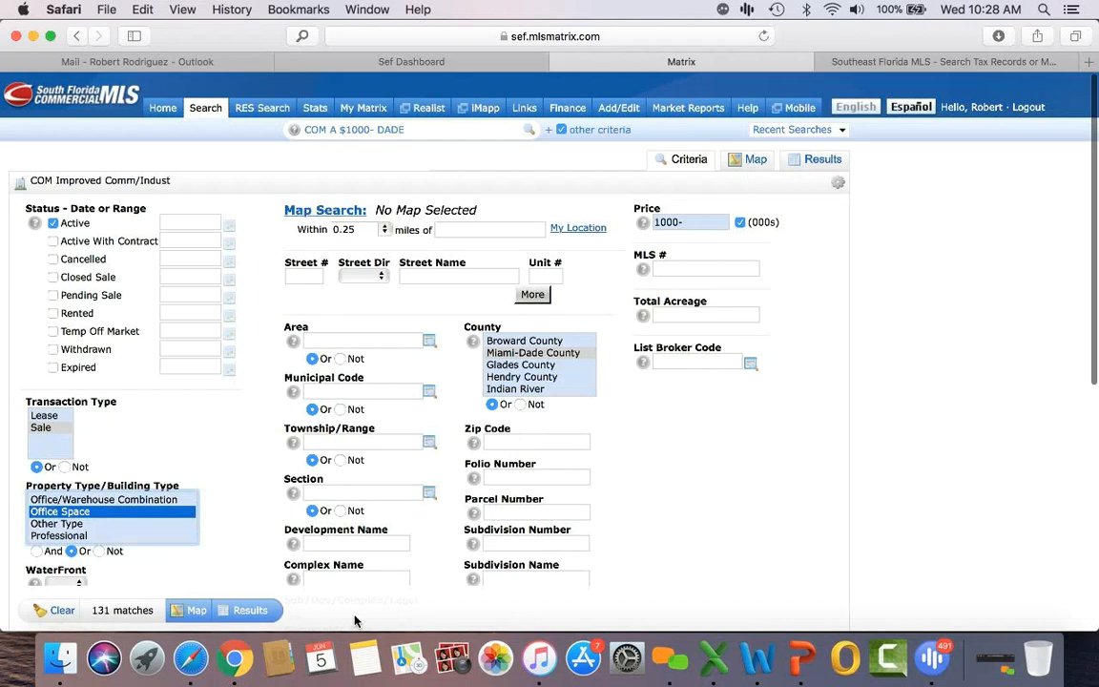
left_click(248, 610)
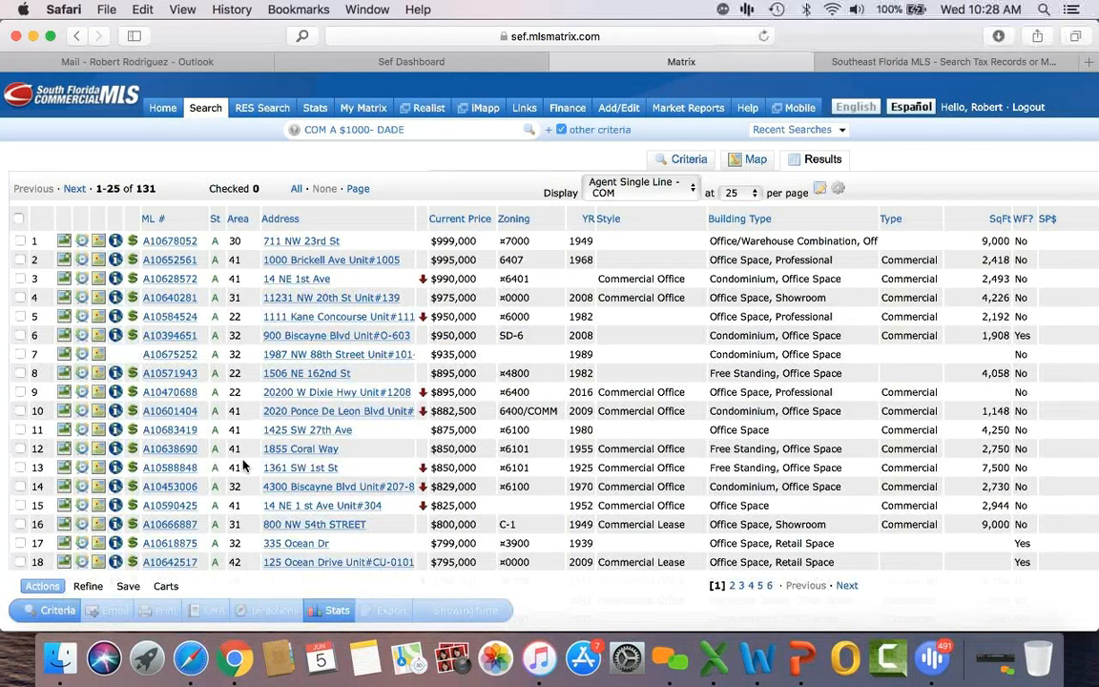
left_click(170, 336)
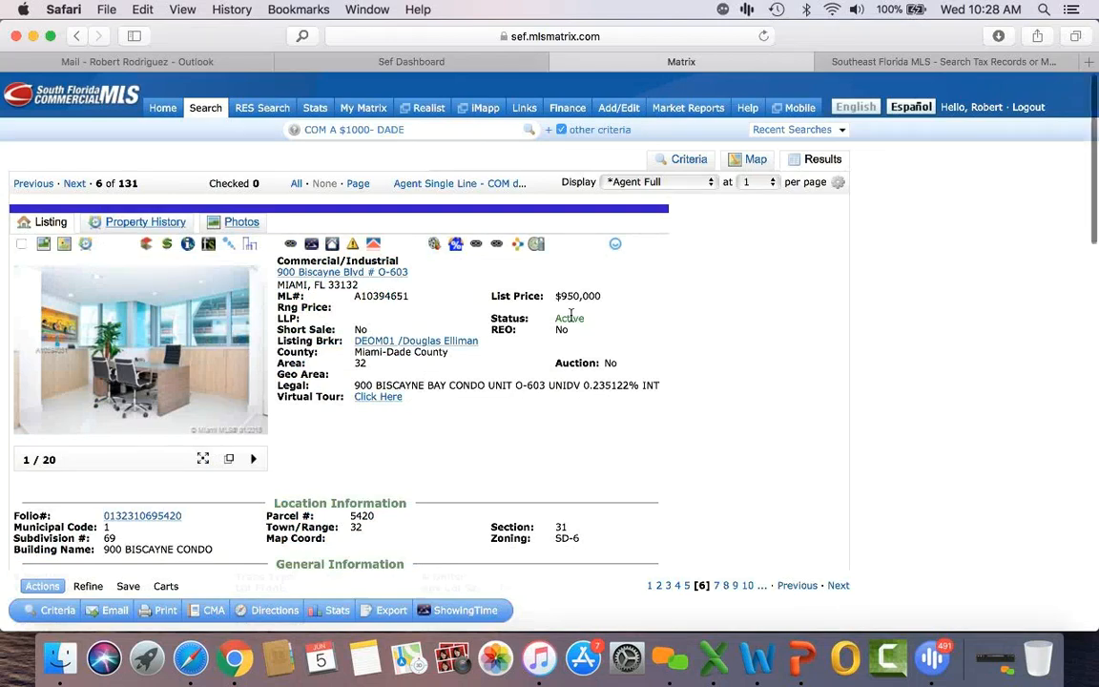
scroll(570, 316, "down", 10)
scroll(571, 315, "down", 3)
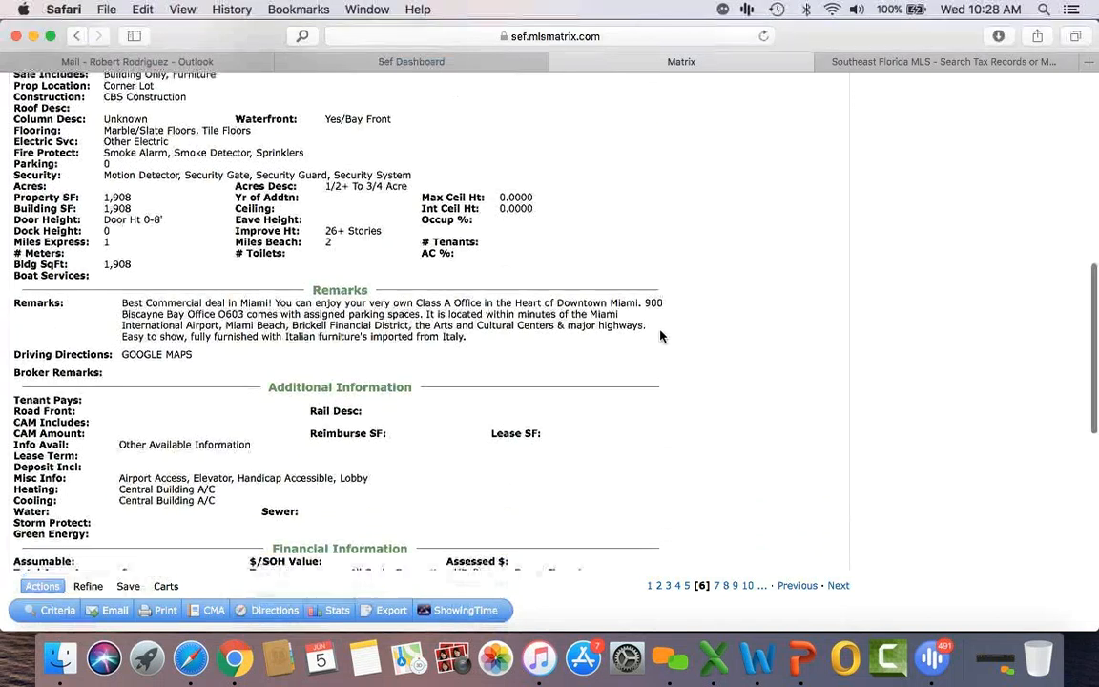
scroll(661, 336, "up", 10)
left_click(204, 245)
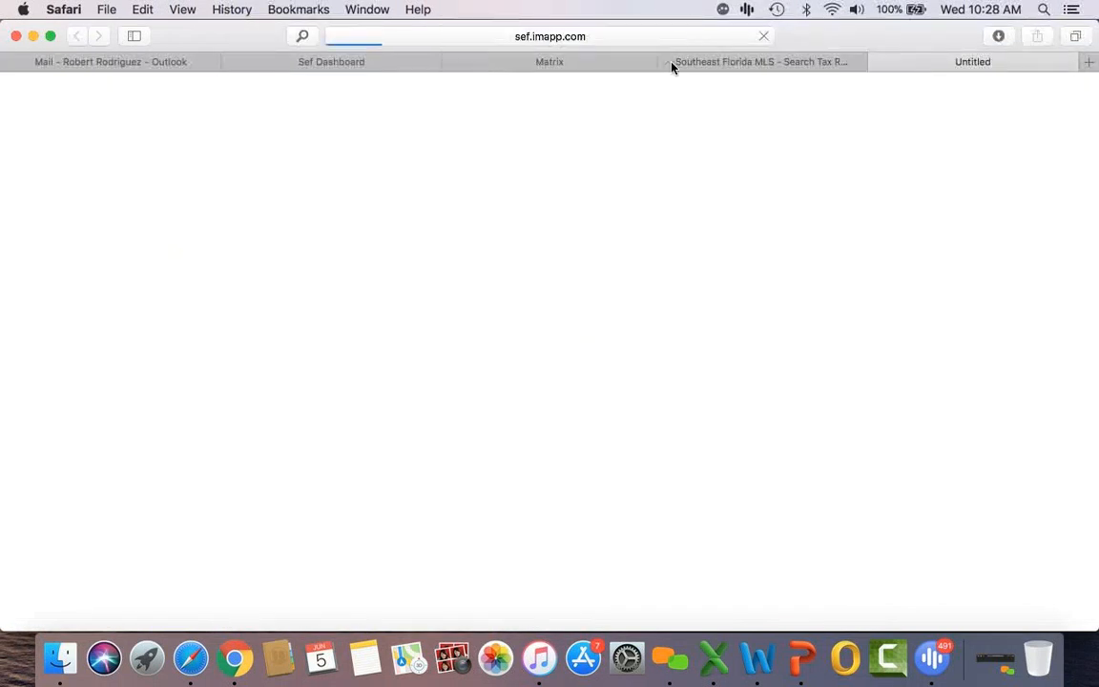
left_click(666, 62)
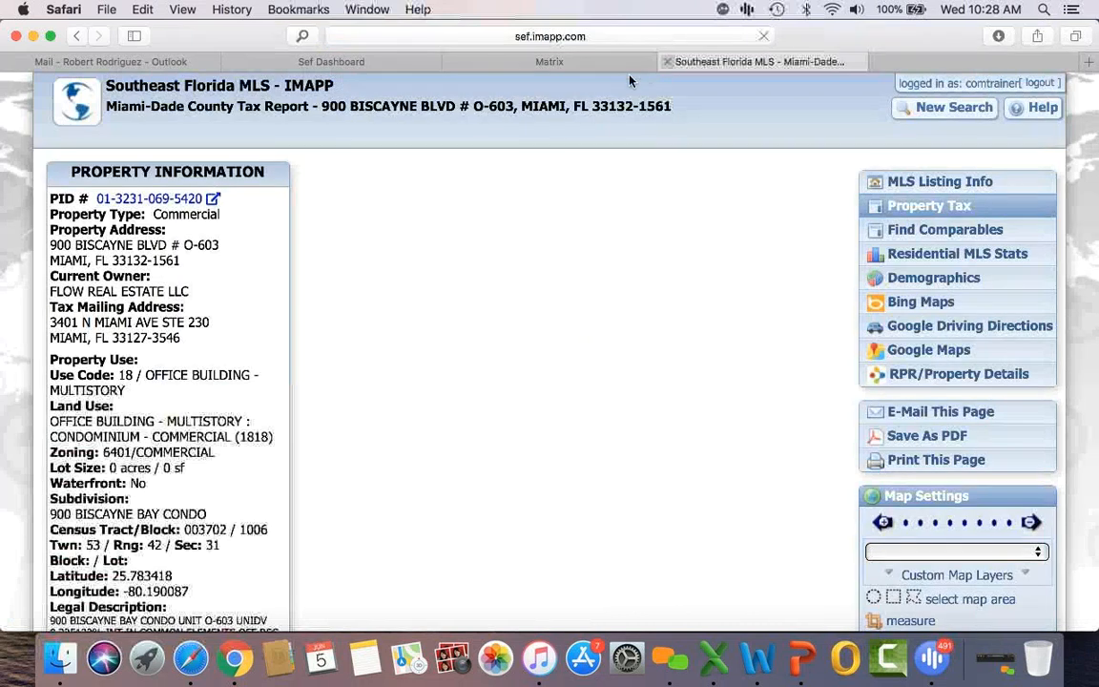
left_click(966, 237)
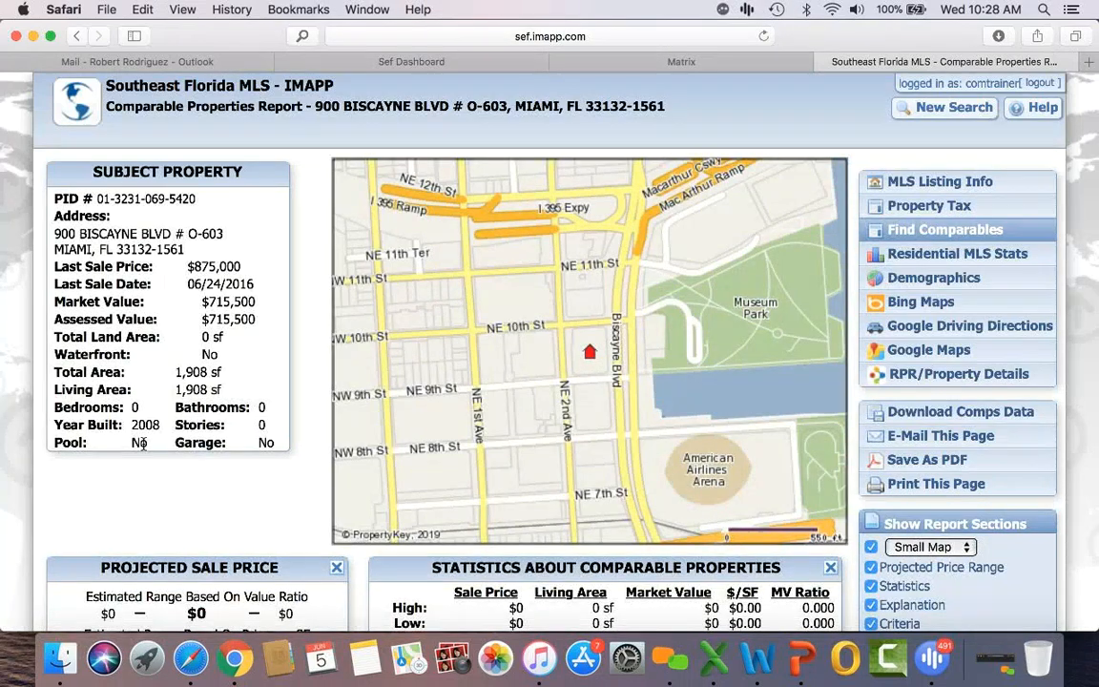
scroll(143, 446, "down", 2)
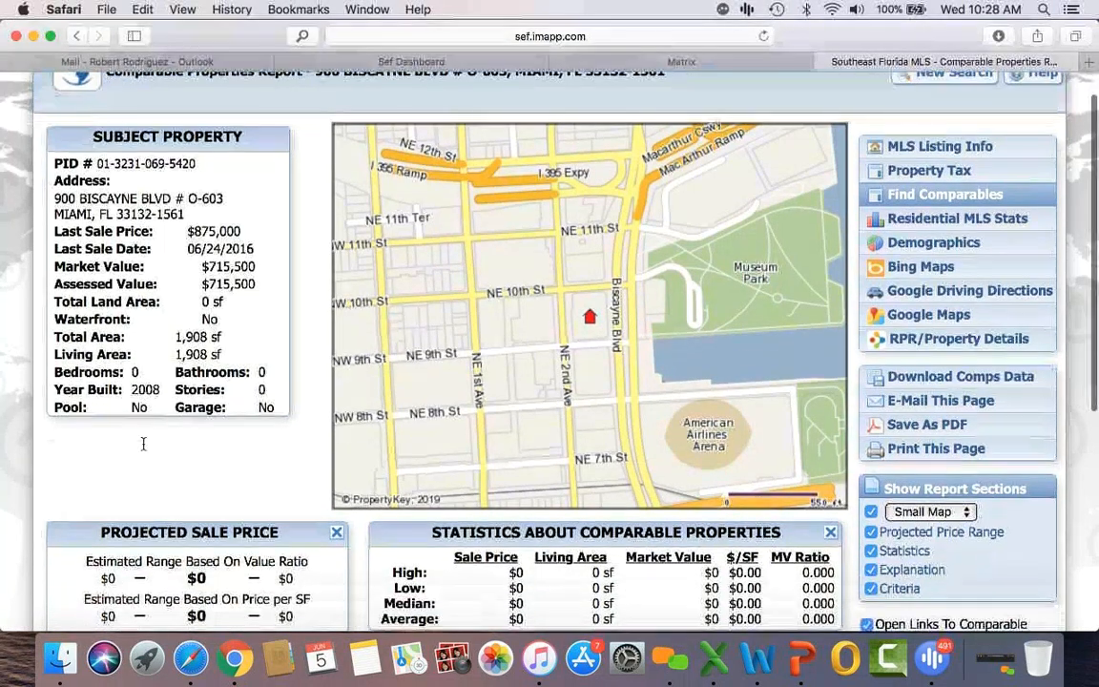
scroll(143, 449, "down", 8)
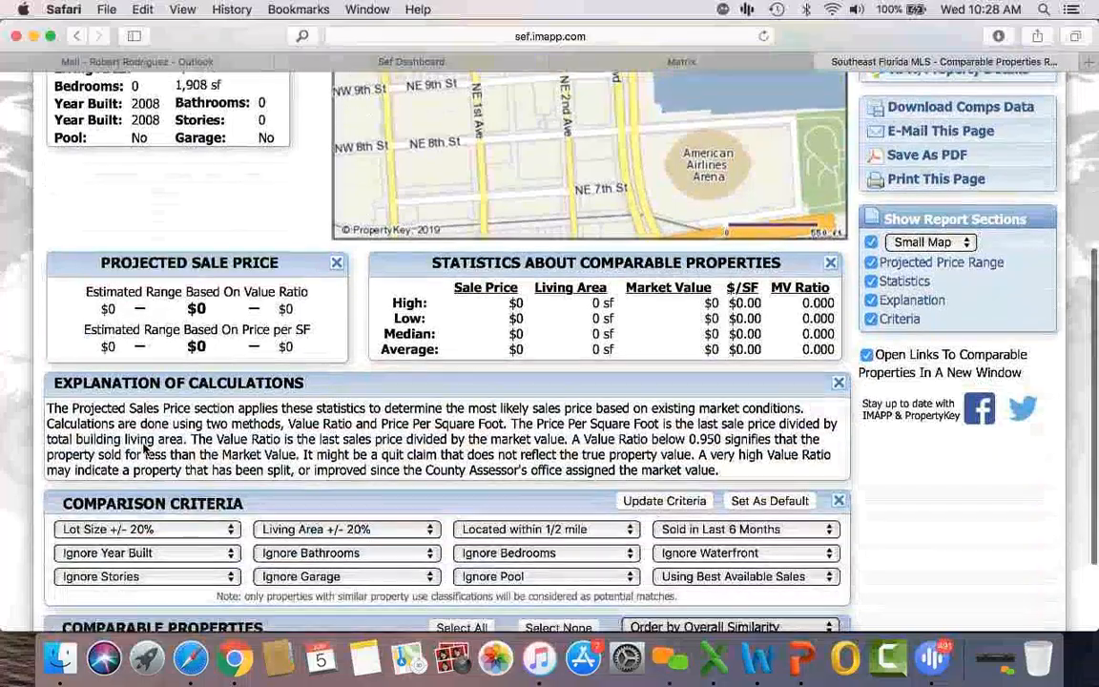
scroll(143, 448, "up", 9)
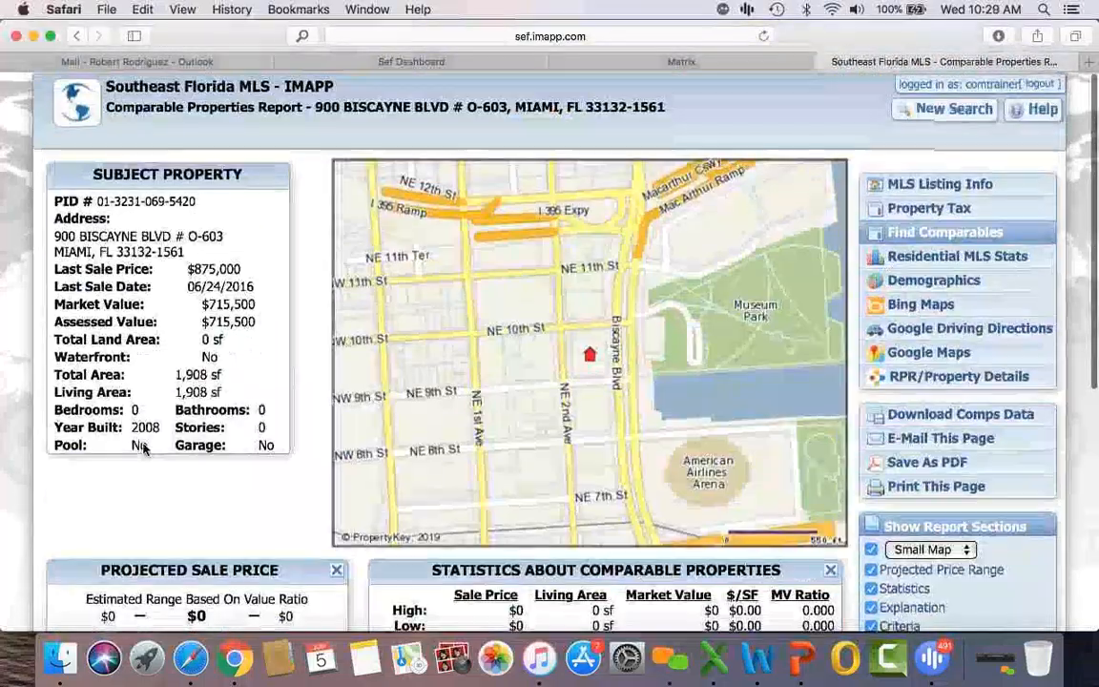
scroll(143, 446, "down", 1)
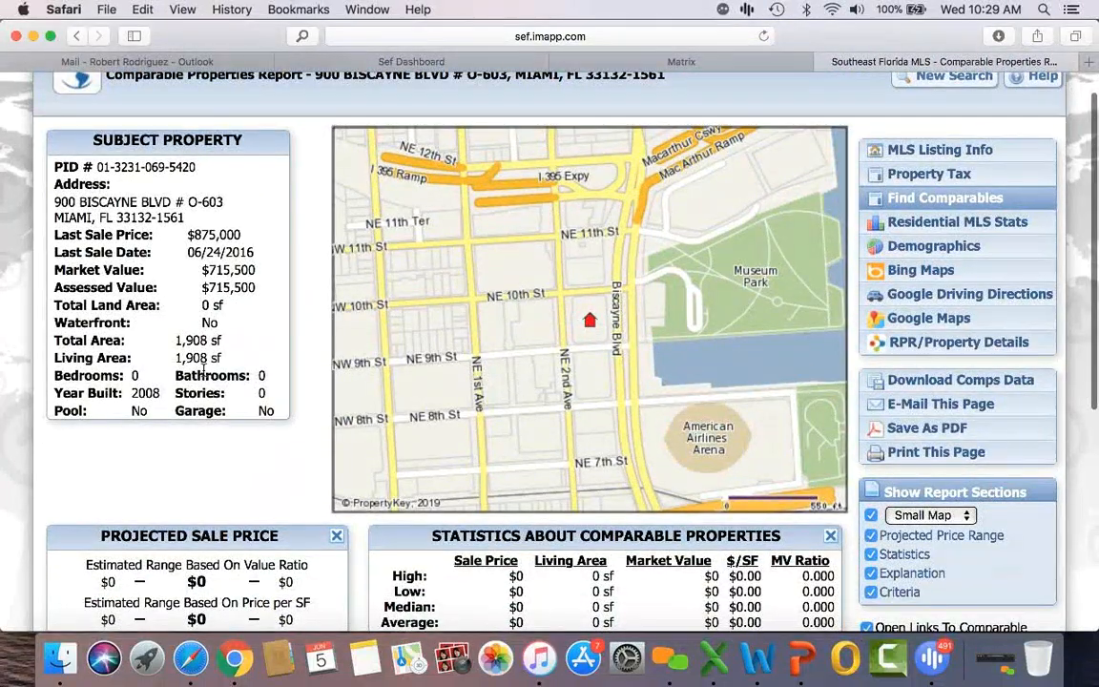
Step: Set comparables to the same zip code sold in the last year and update the criteria
scroll(203, 372, "down", 7)
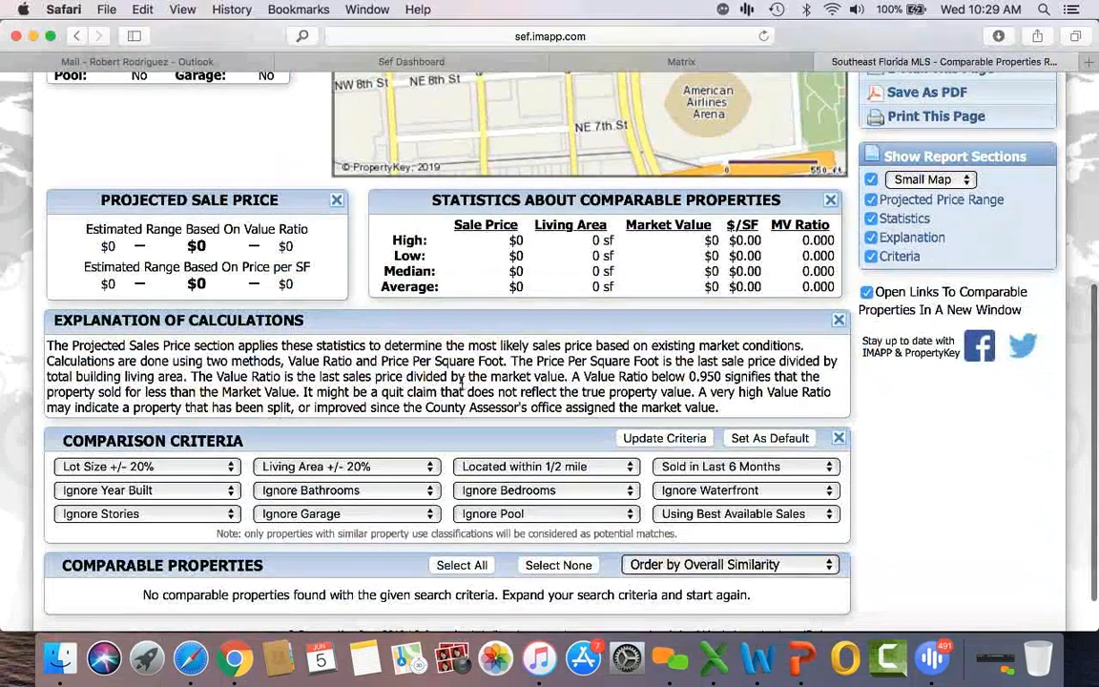
left_click(679, 466)
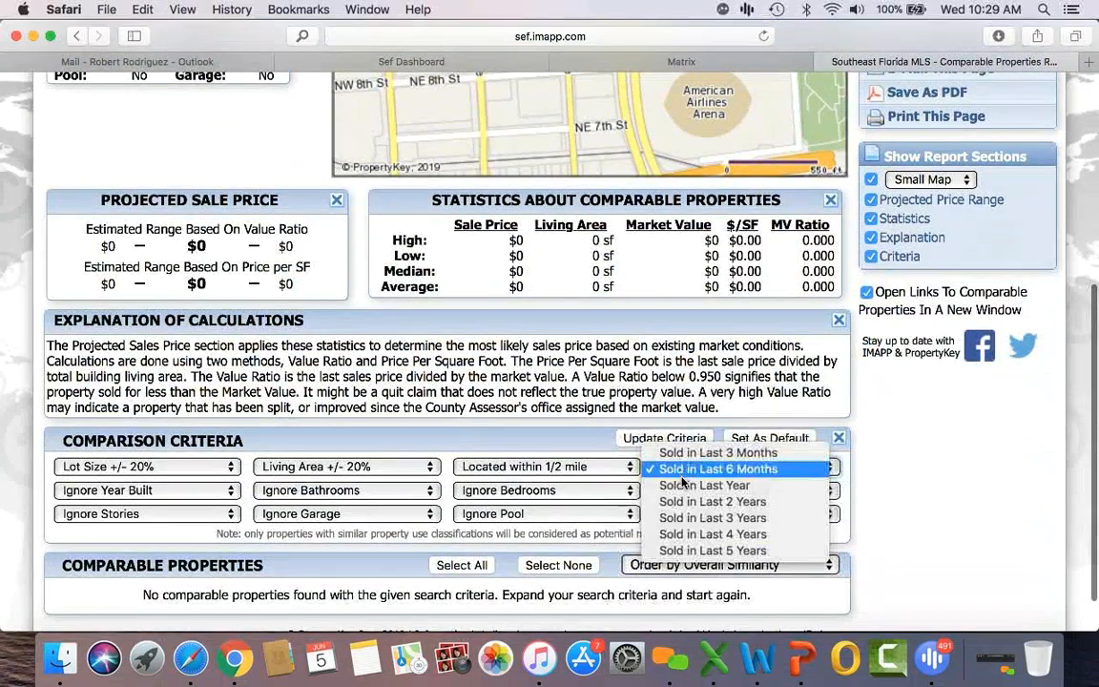
left_click(708, 482)
left_click(577, 467)
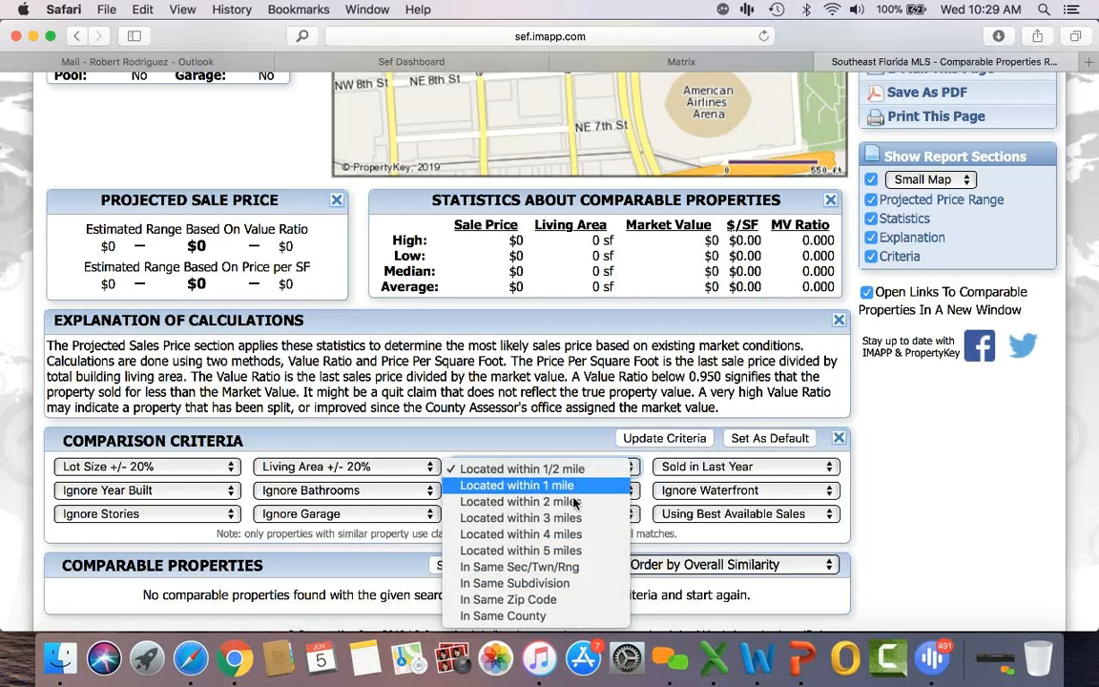
left_click(546, 600)
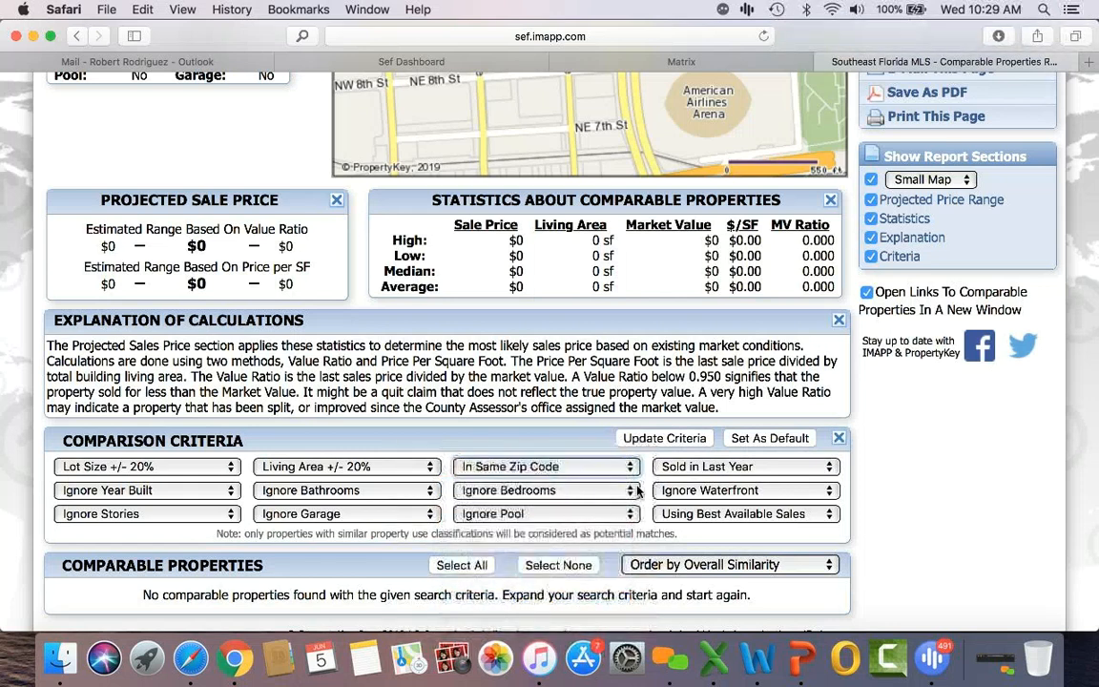
left_click(639, 440)
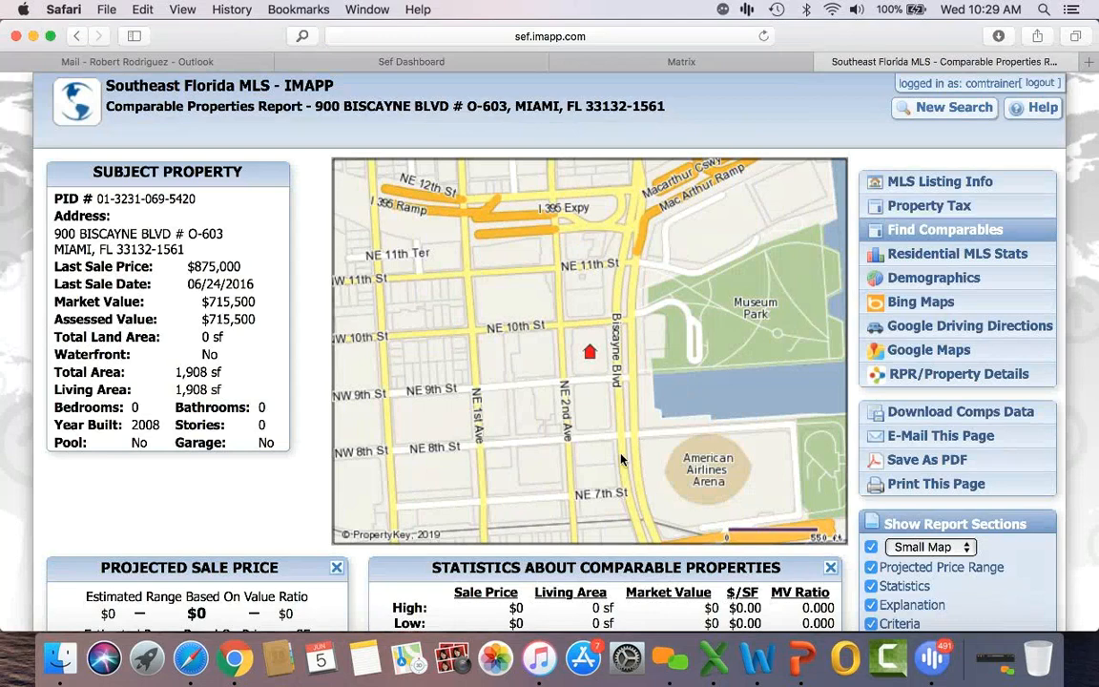
Step: Widen the sale window to the last 5 years and rerun the comparables
scroll(248, 479, "down", 5)
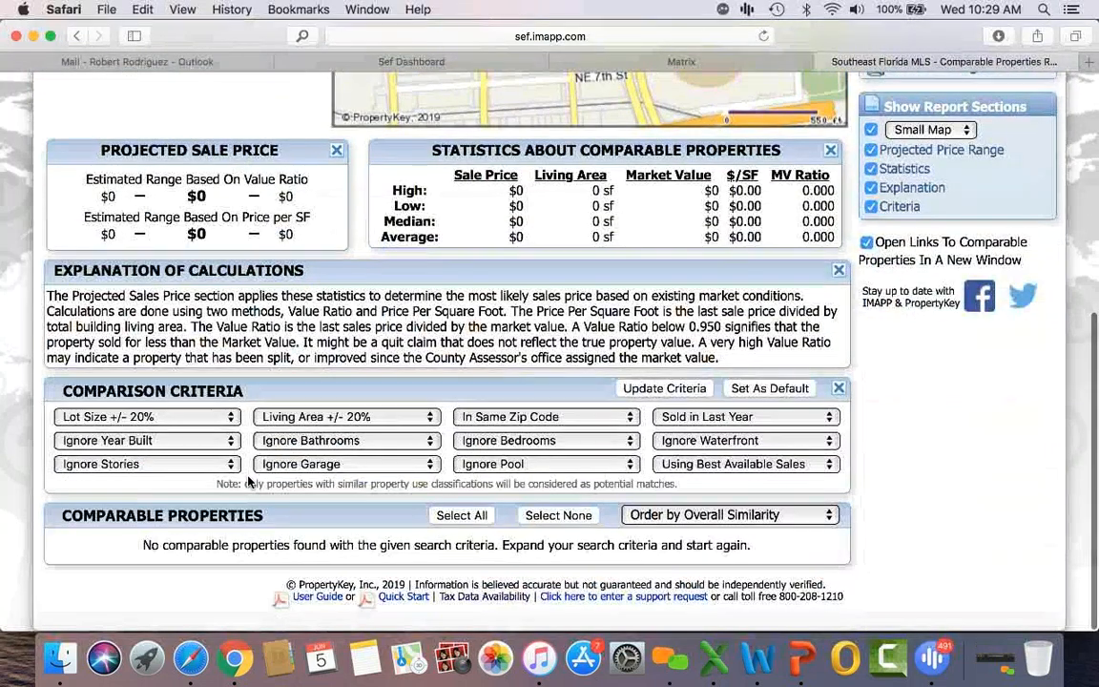
left_click(720, 420)
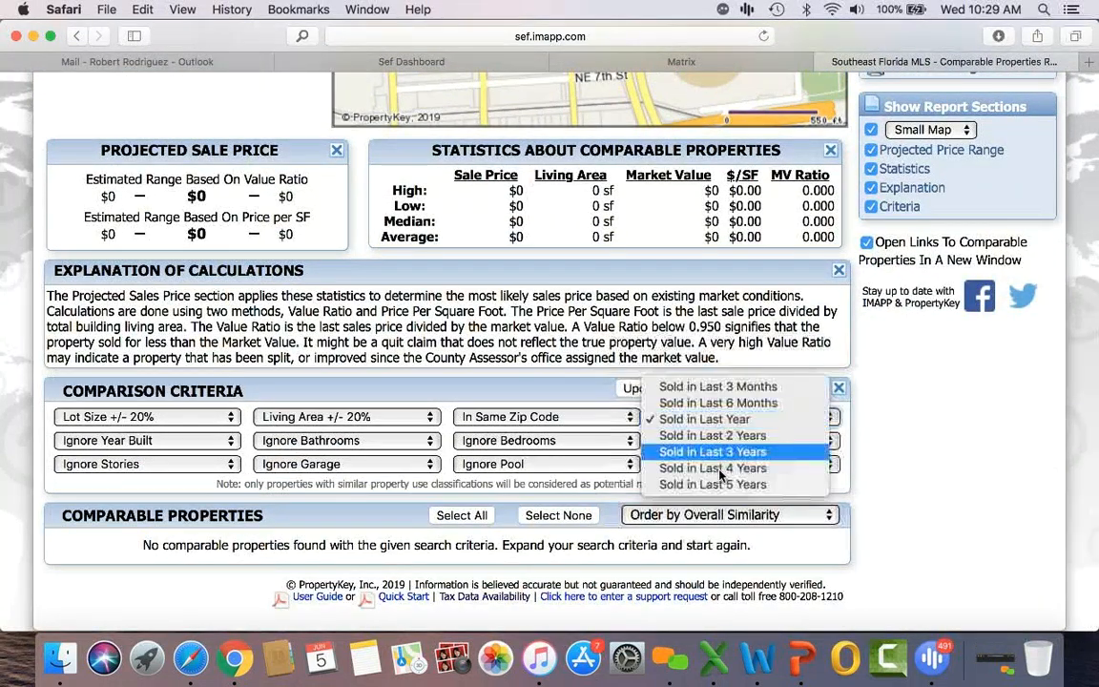
left_click(656, 483)
left_click(639, 389)
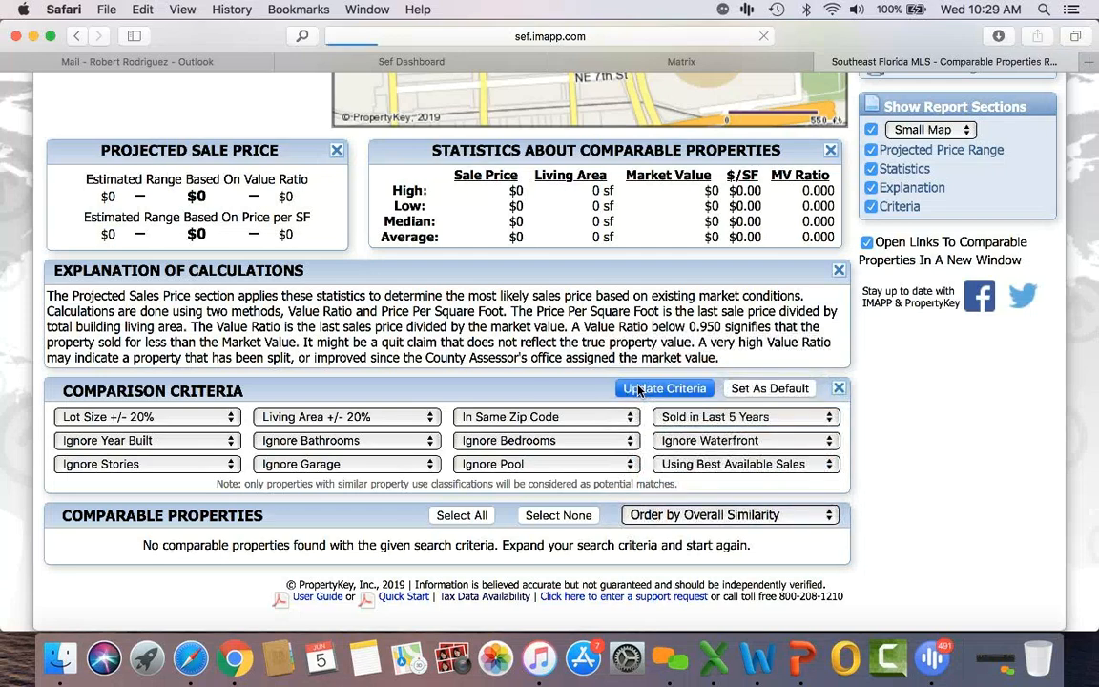
scroll(196, 448, "down", 3)
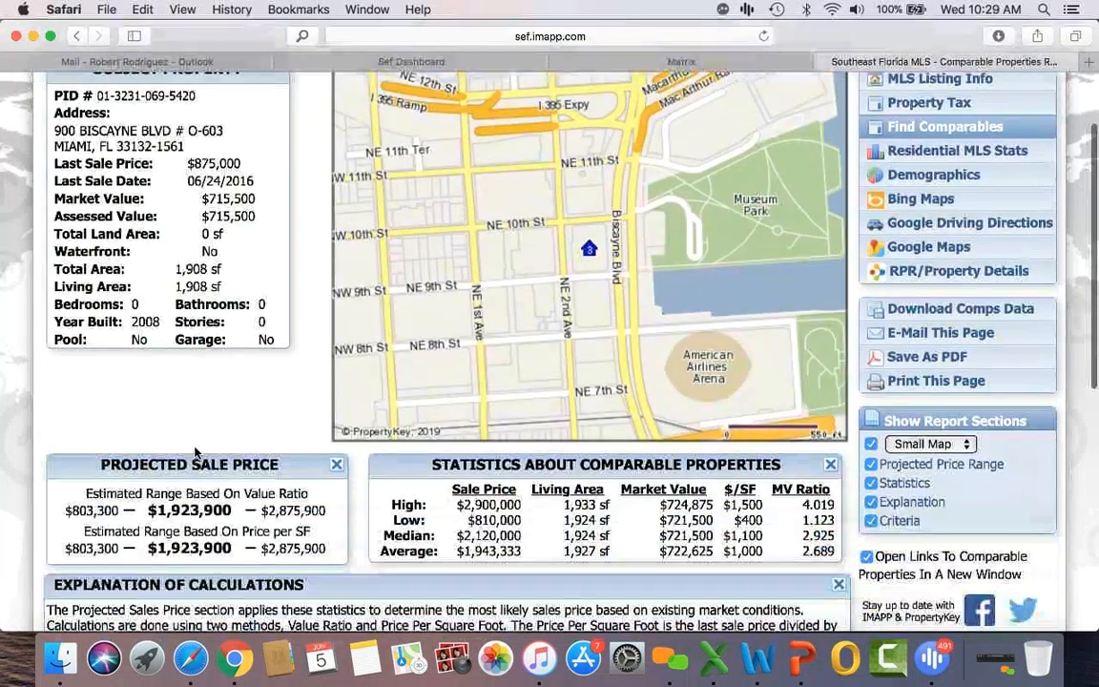
scroll(196, 449, "down", 10)
scroll(196, 452, "down", 3)
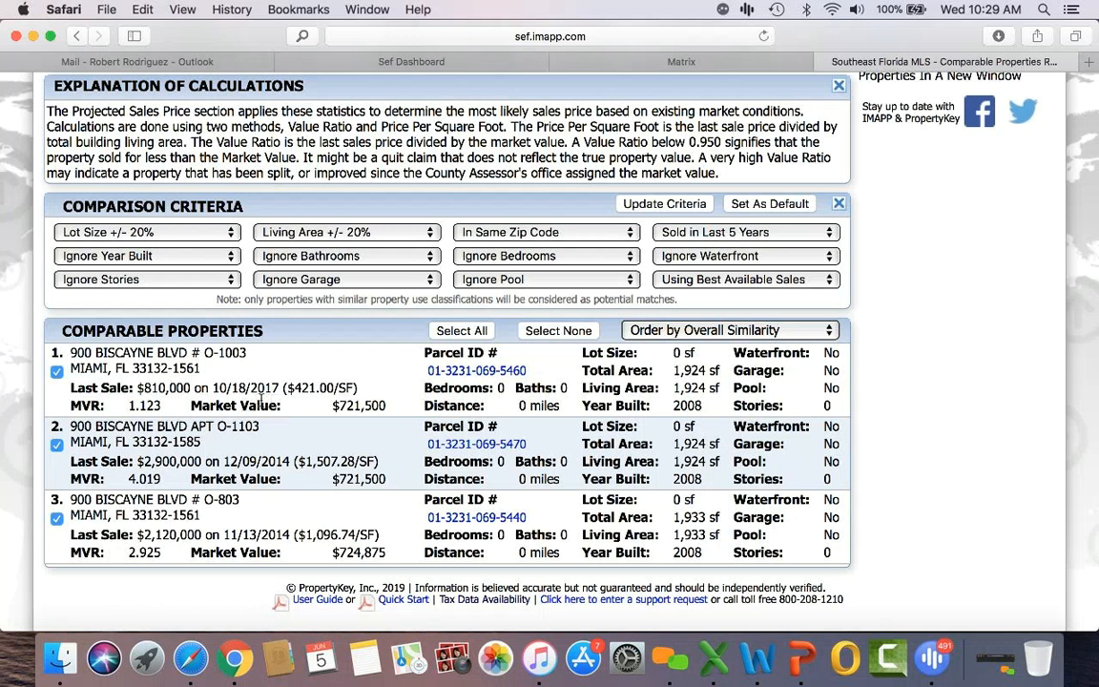
left_click_drag(141, 387, 194, 398)
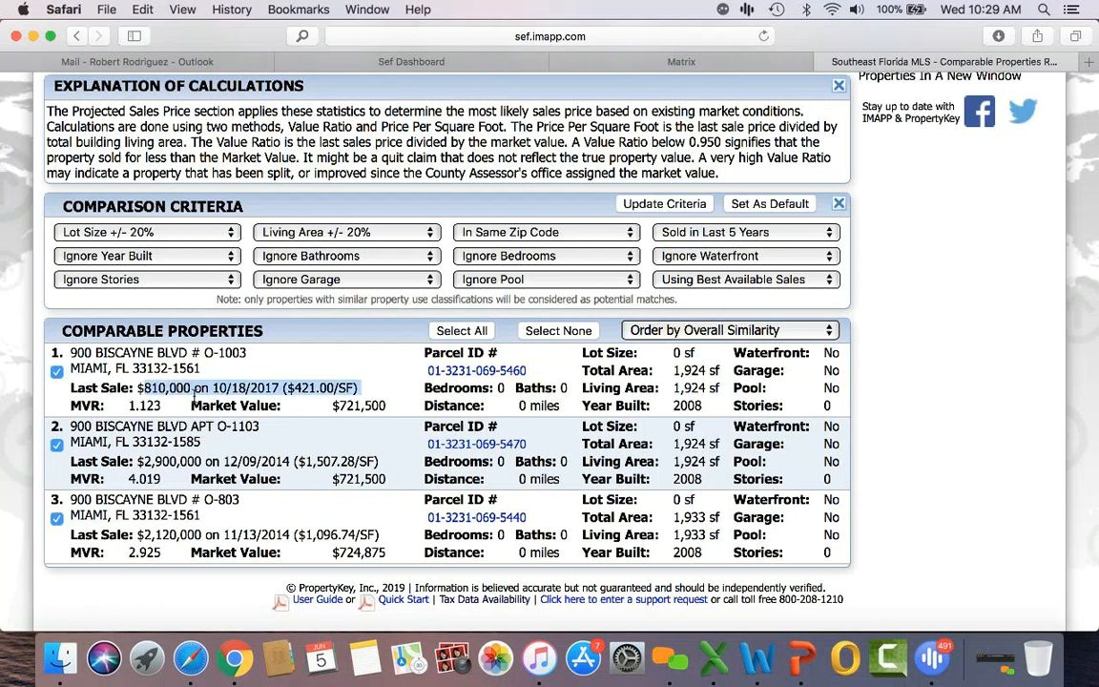
left_click(265, 452)
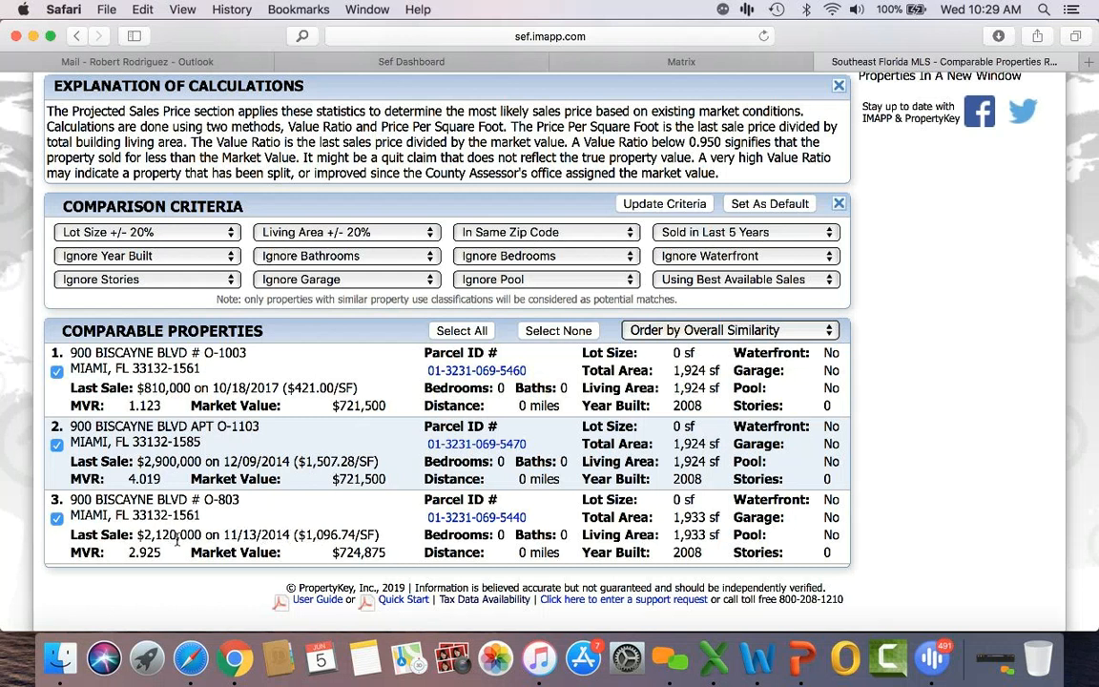
scroll(191, 534, "up", 3)
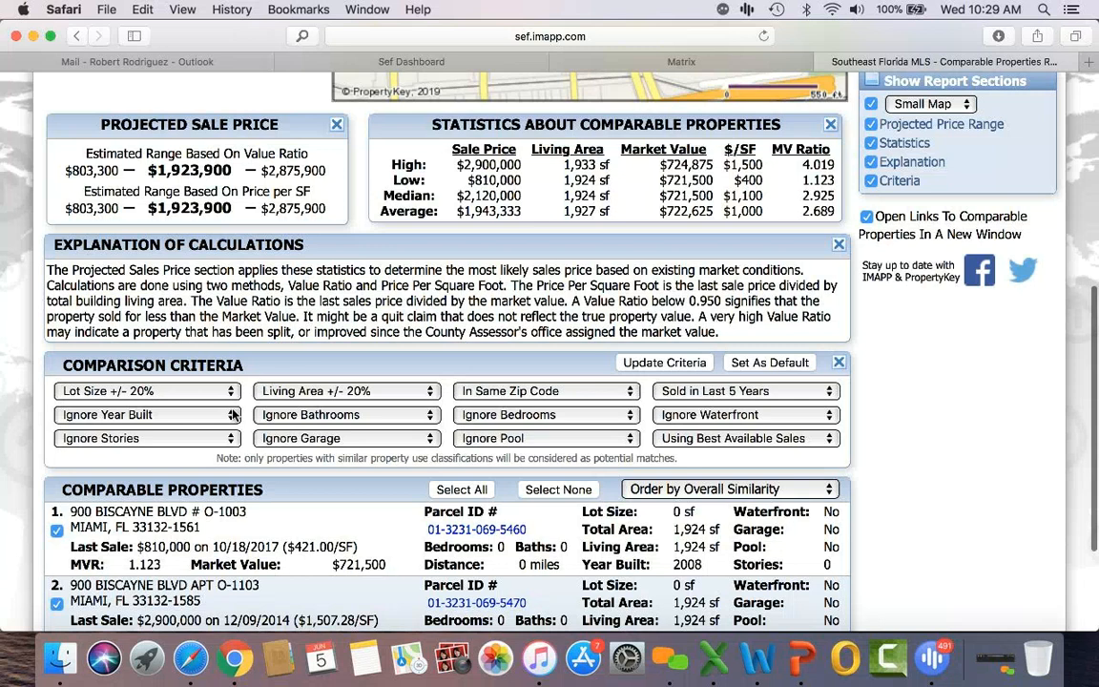
scroll(233, 414, "down", 3)
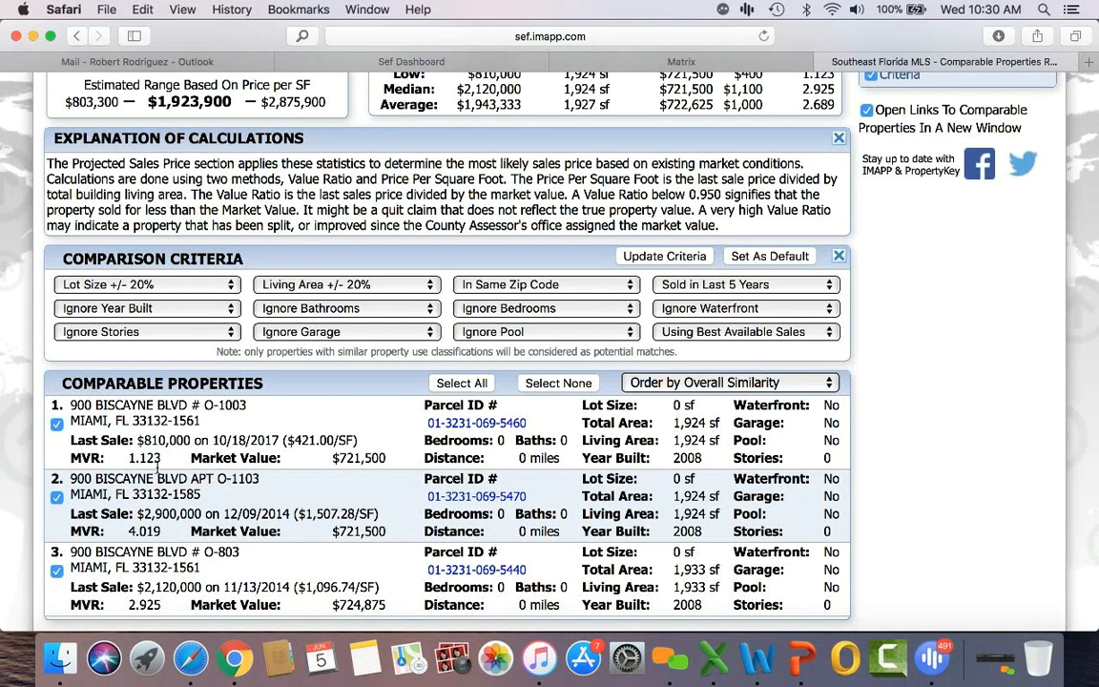
scroll(180, 494, "up", 3)
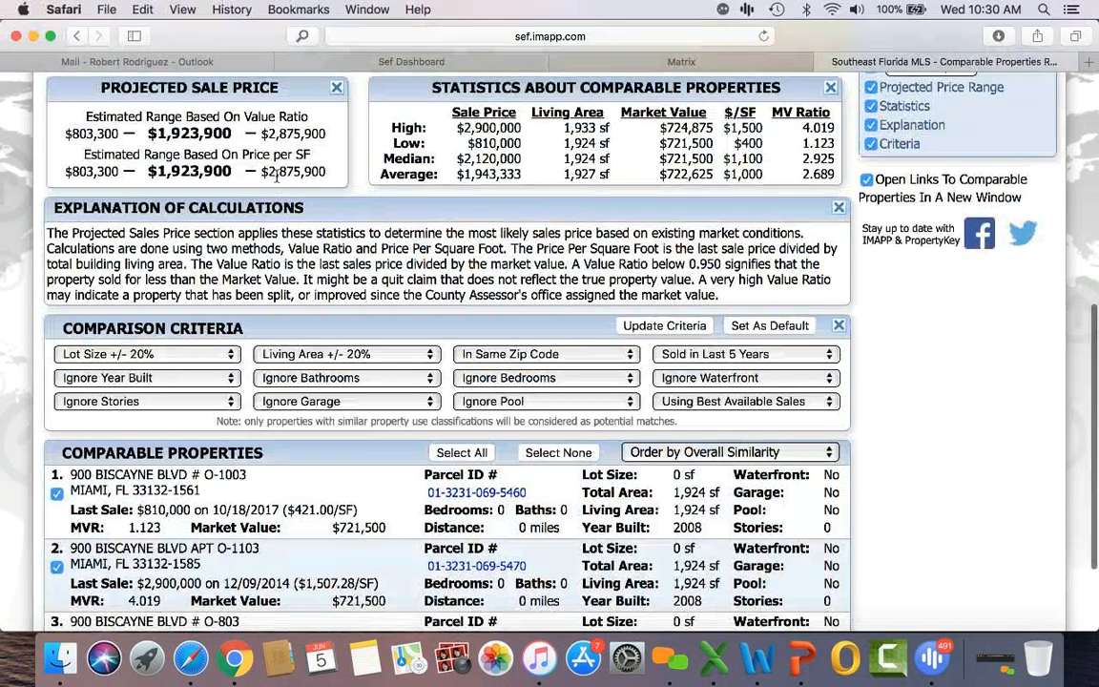
left_click_drag(312, 174, 326, 172)
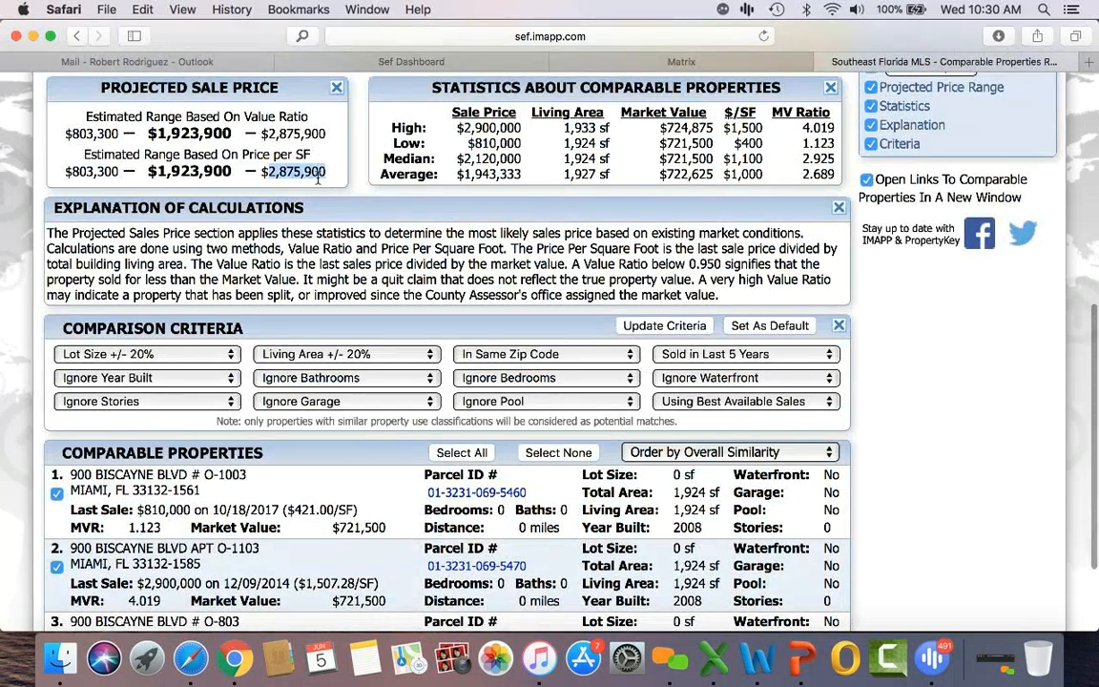
left_click_drag(65, 173, 108, 173)
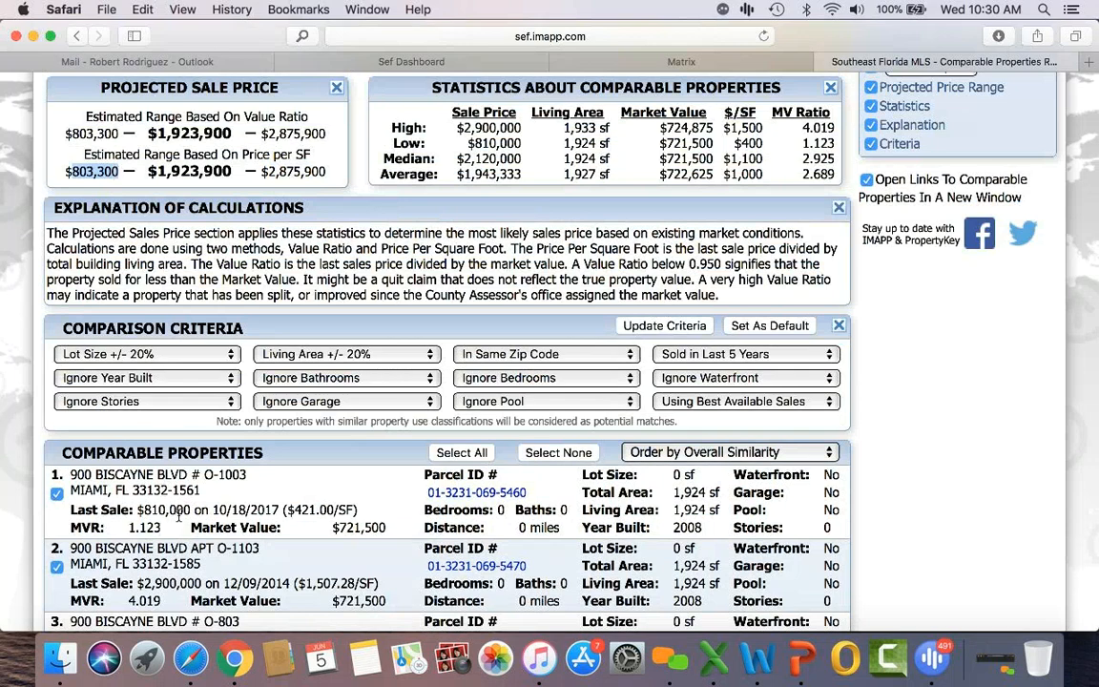
scroll(167, 515, "down", 3)
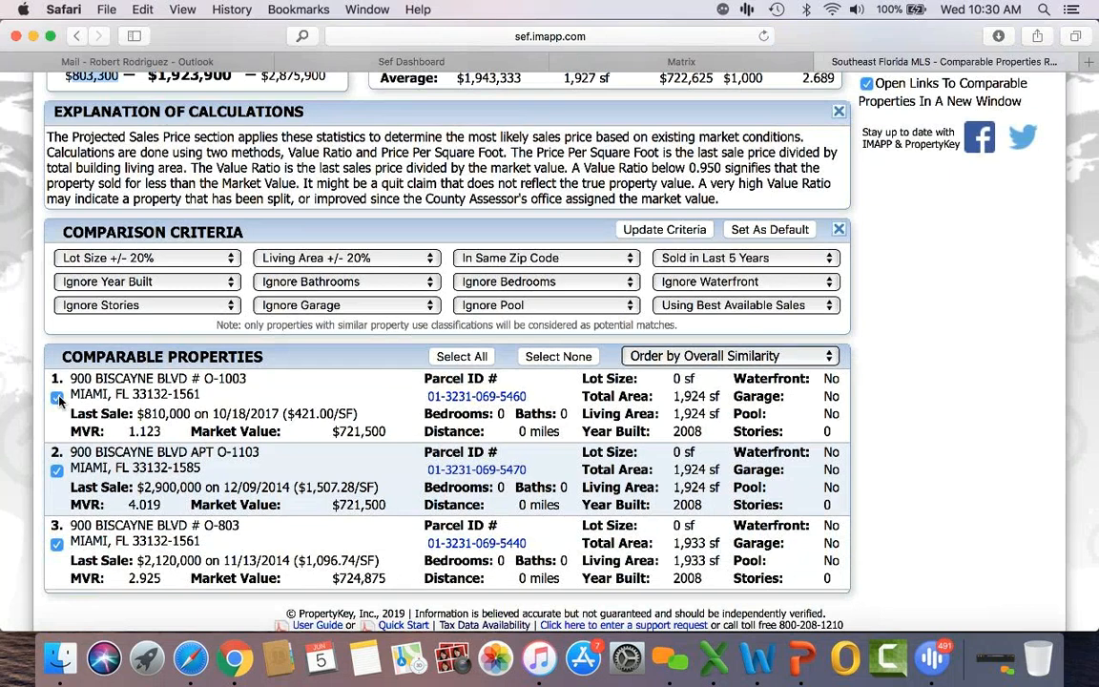
left_click(57, 399)
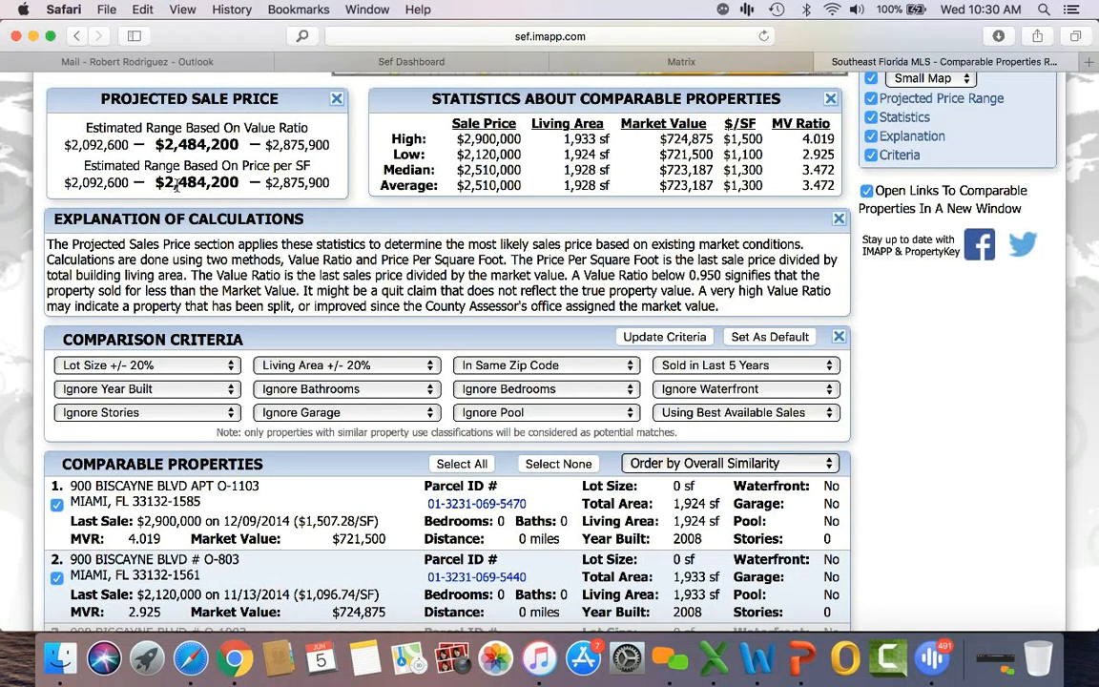
scroll(161, 513, "down", 3)
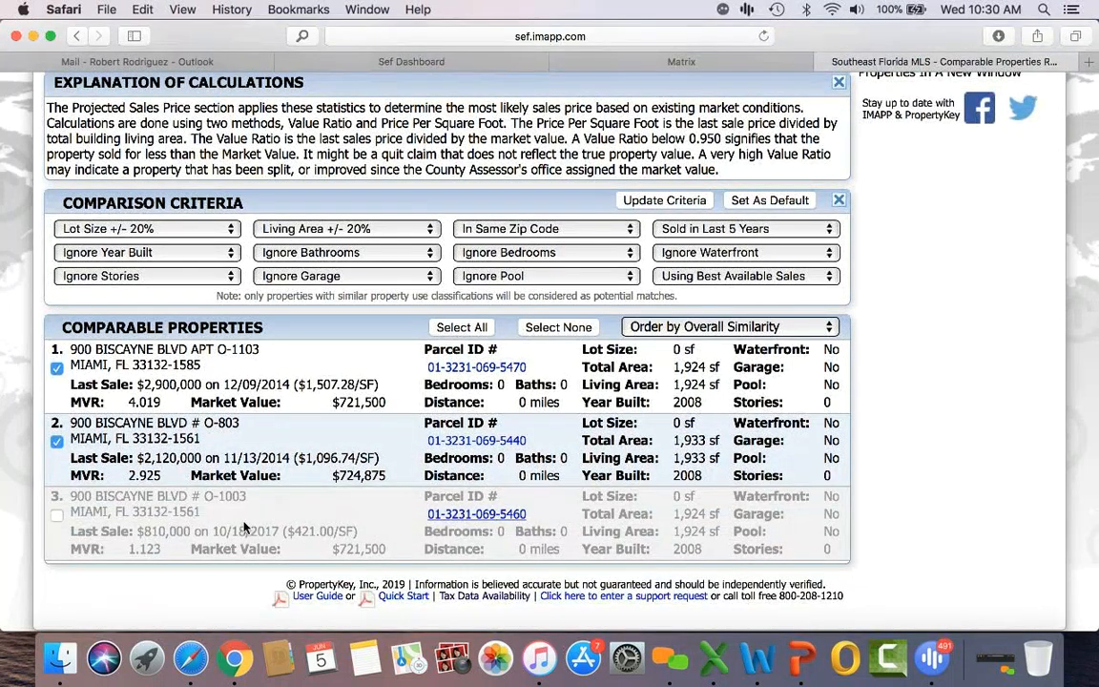
left_click(492, 515)
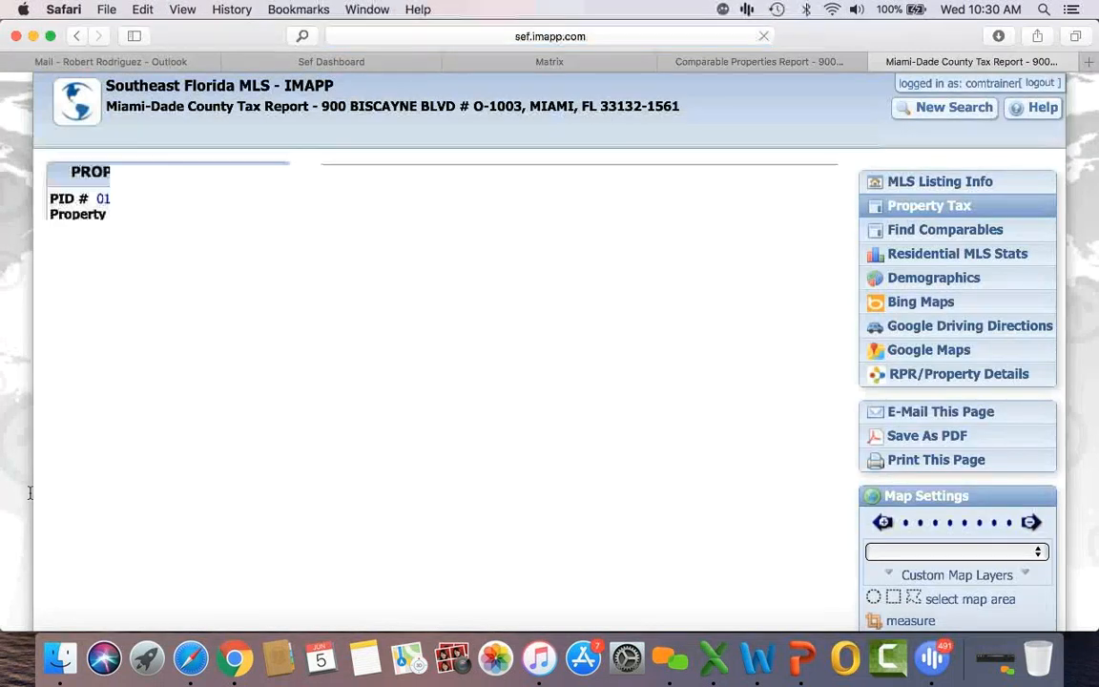
scroll(29, 497, "down", 1)
scroll(29, 498, "down", 10)
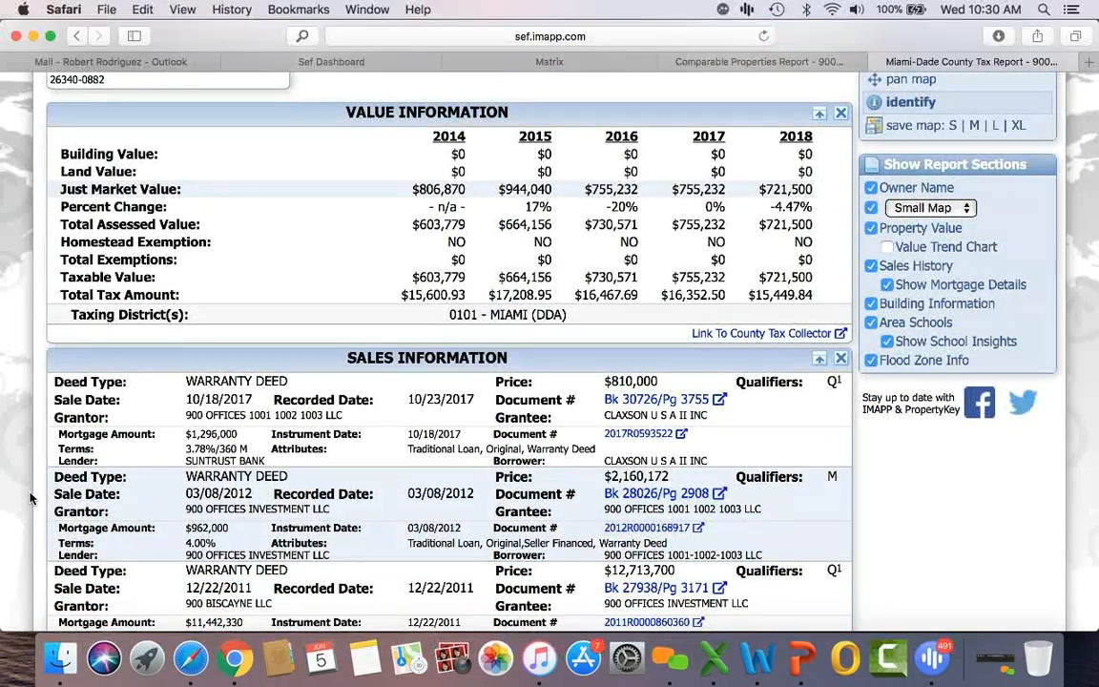
scroll(30, 498, "down", 3)
scroll(29, 498, "down", 1)
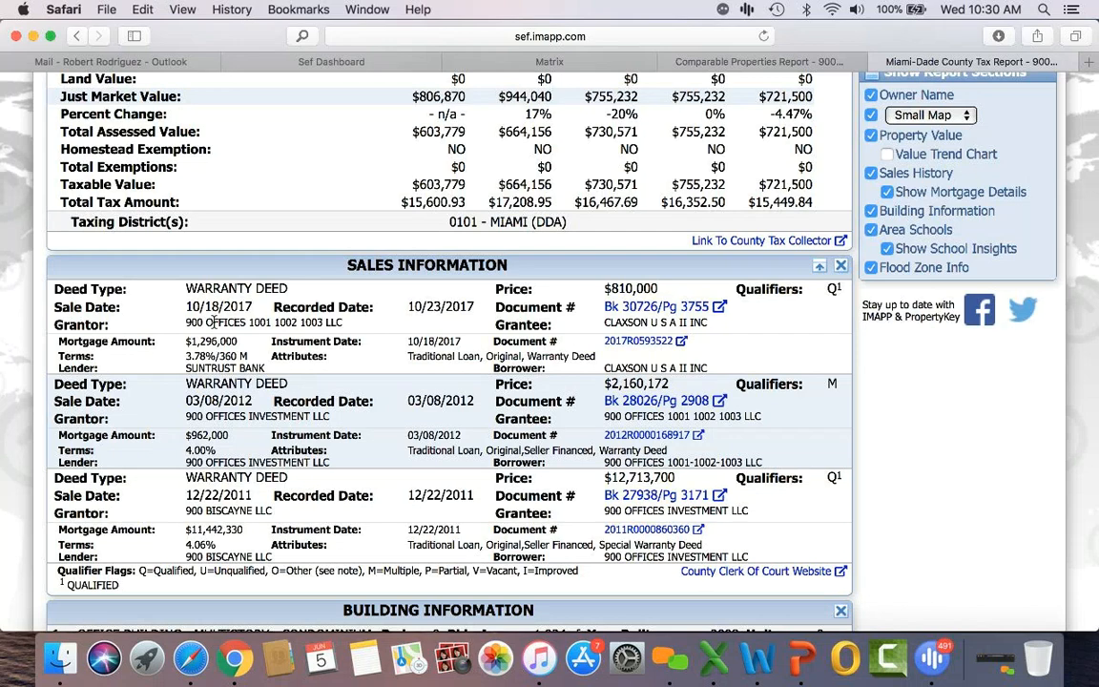
scroll(211, 322, "up", 15)
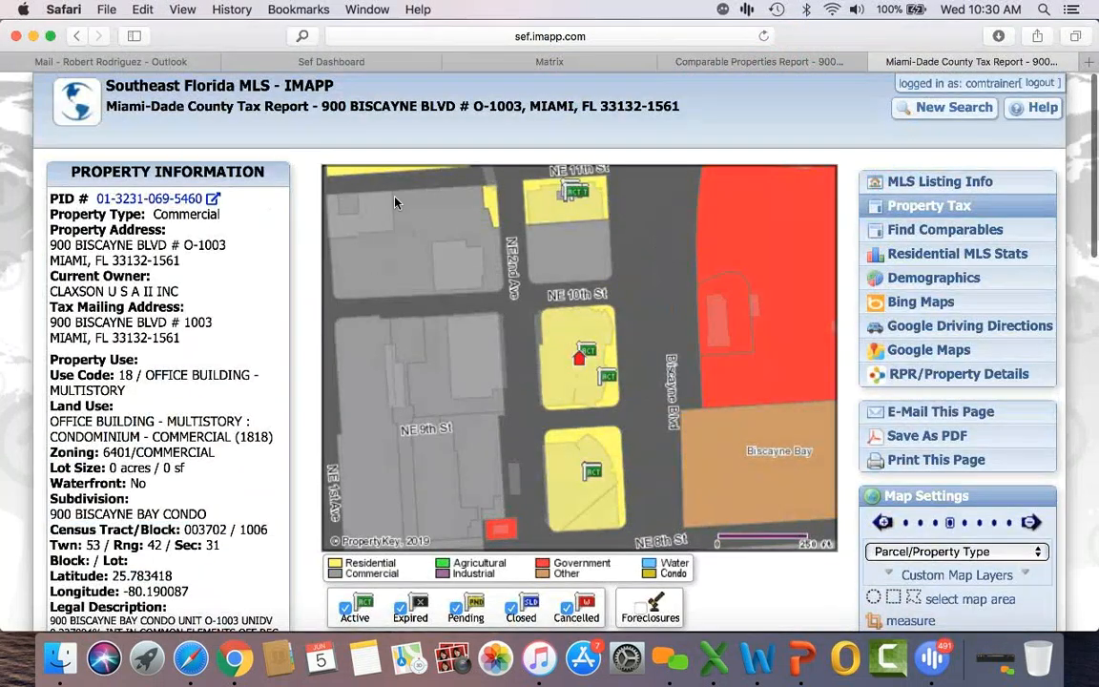
left_click(880, 62)
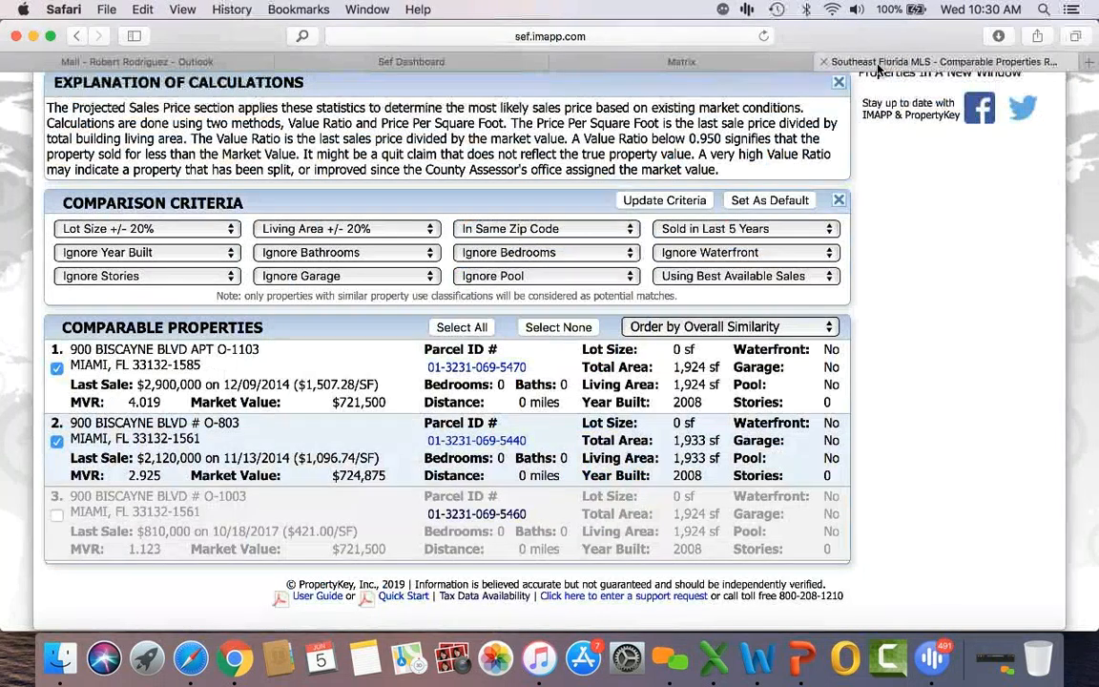
scroll(922, 273, "up", 10)
scroll(922, 273, "up", 2)
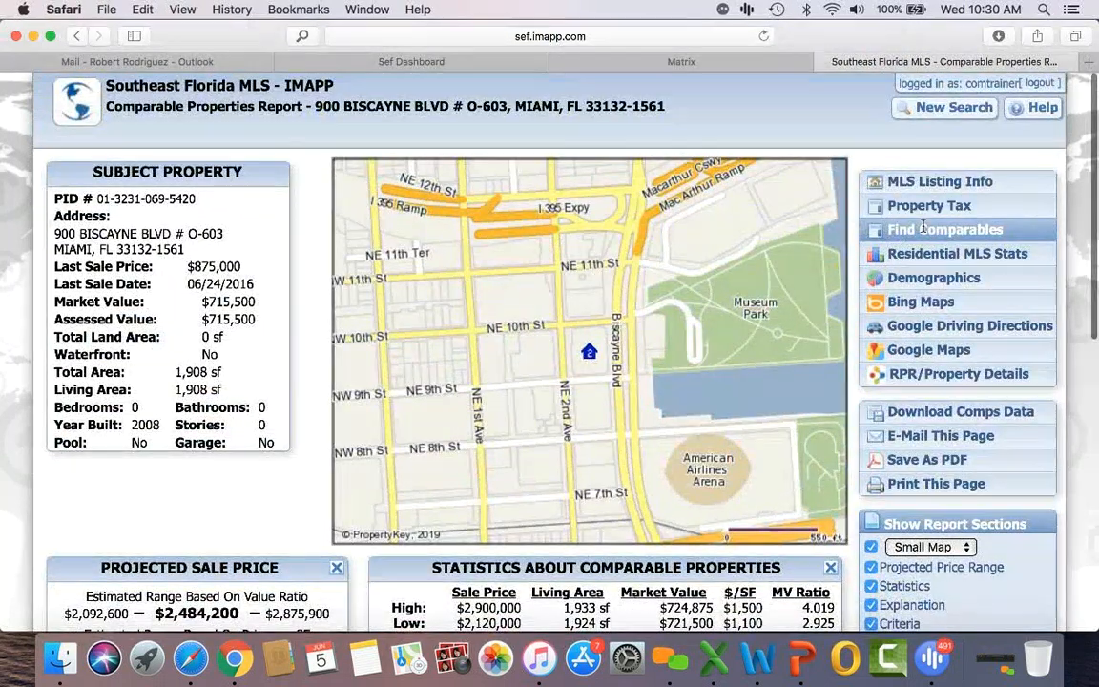
Step: Start a new Miami-Dade County tax search with use code 03 - MULTI-FAMILY (10+ UNITS) checked
left_click(944, 111)
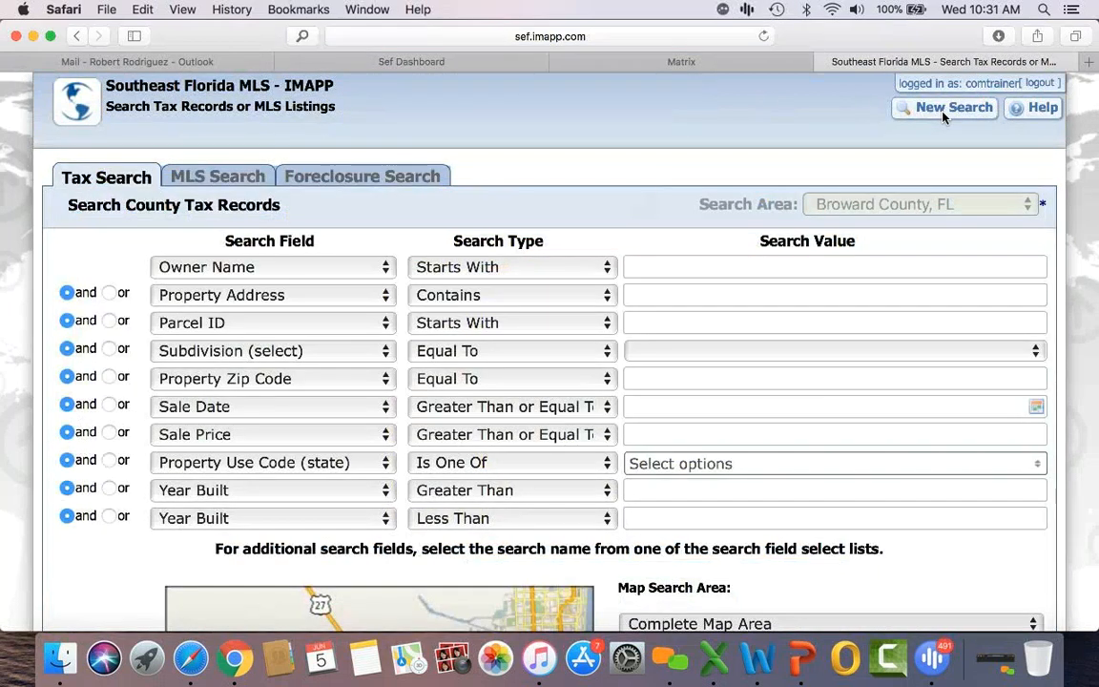
left_click(841, 204)
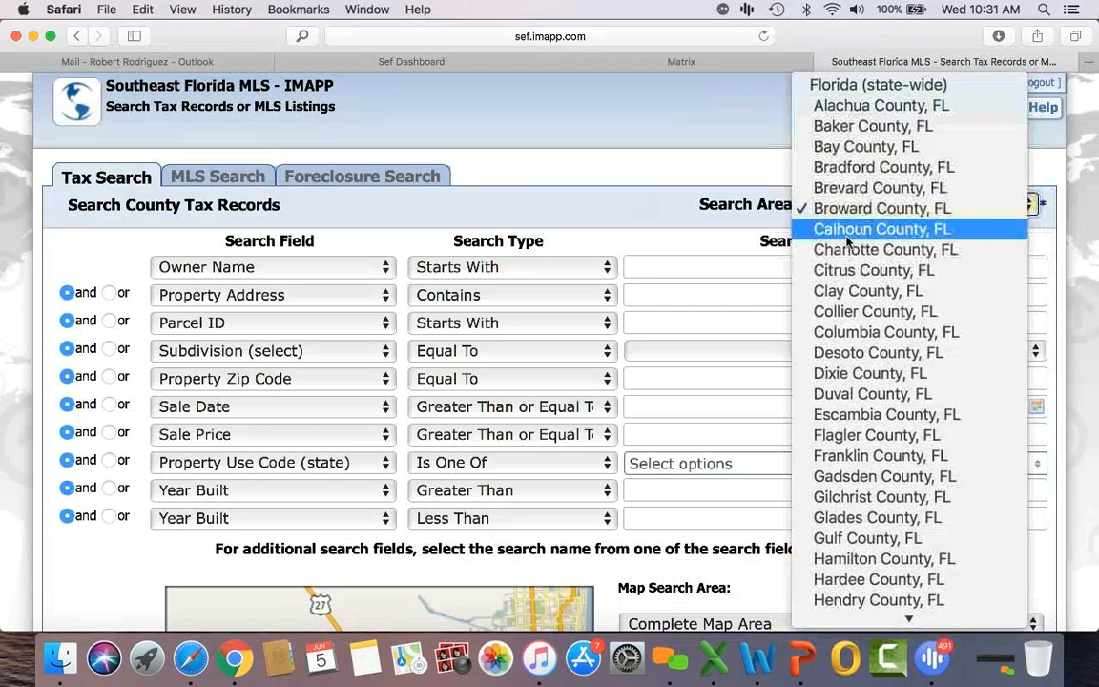
scroll(854, 291, "down", 5)
scroll(853, 291, "down", 5)
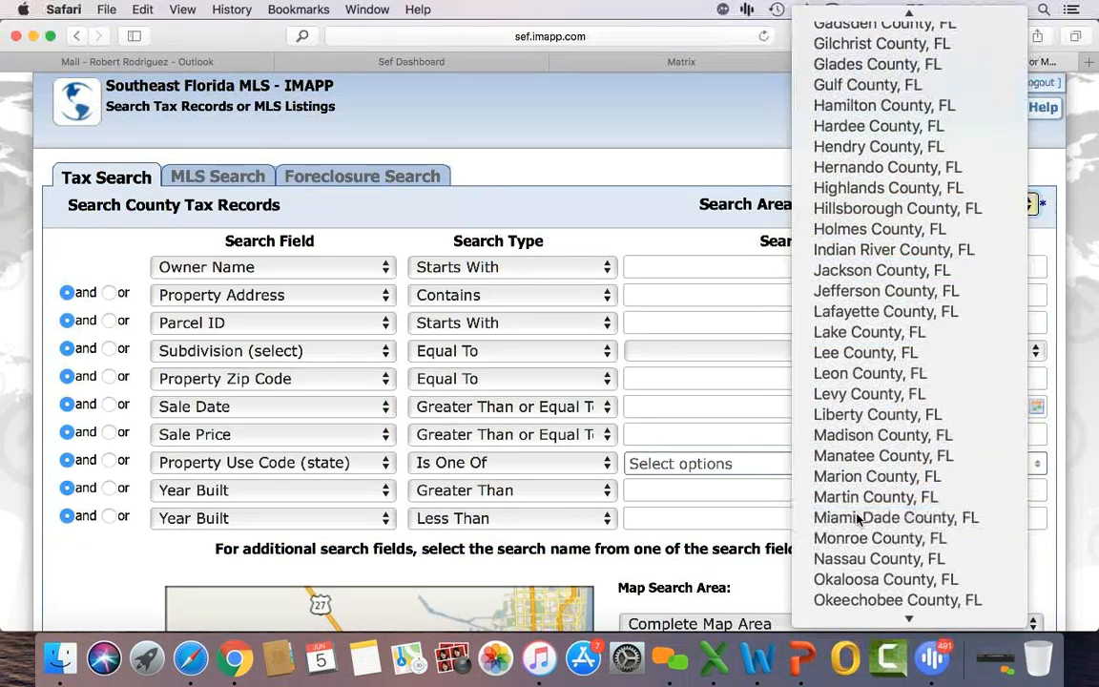
left_click(856, 516)
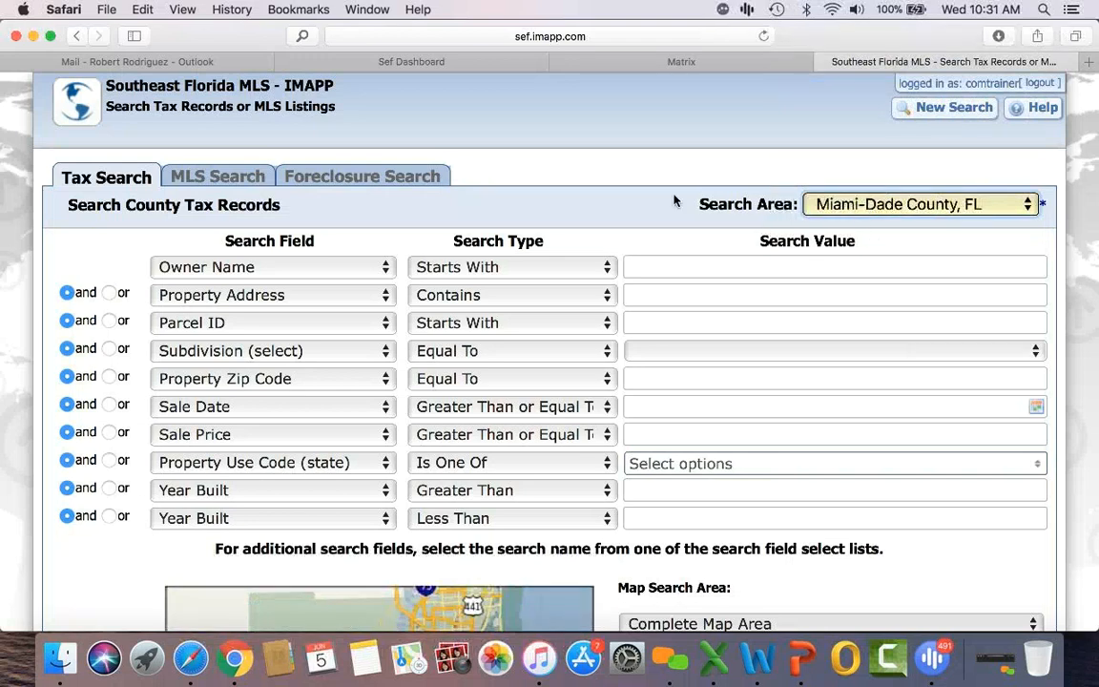
scroll(632, 202, "down", 2)
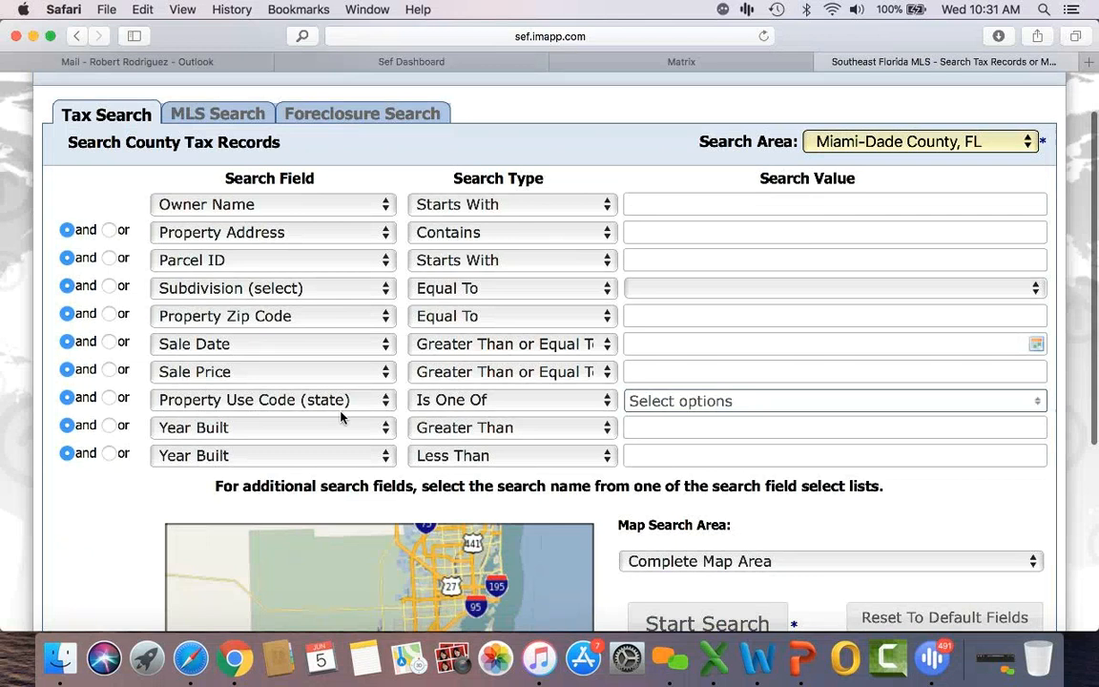
left_click(761, 410)
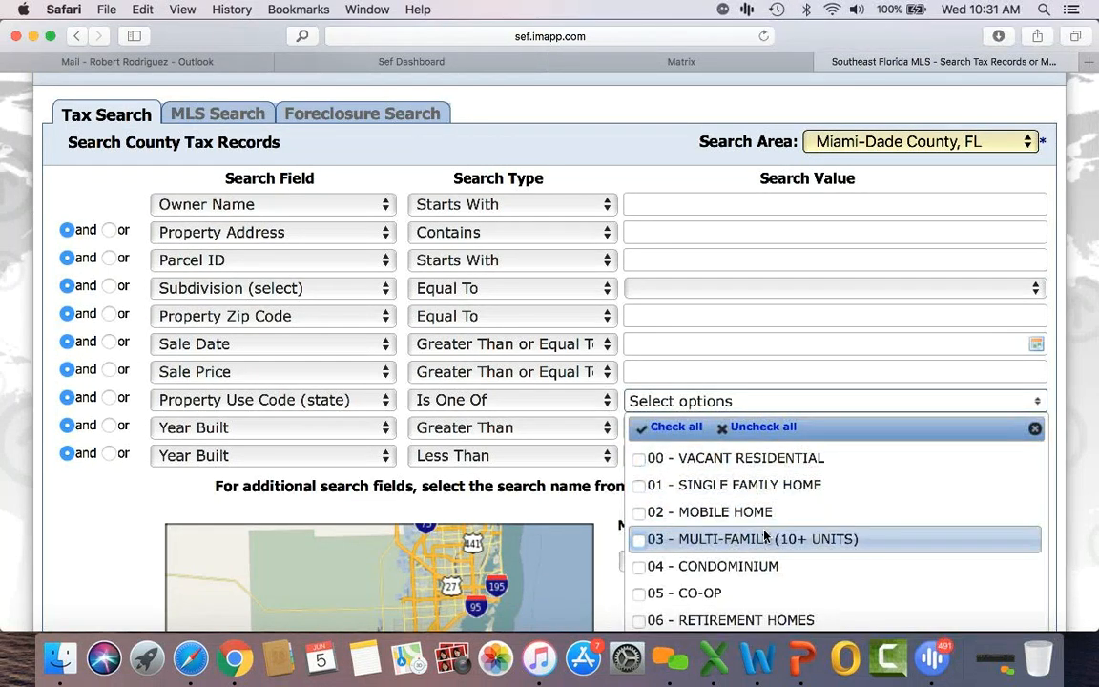
scroll(762, 535, "down", 1)
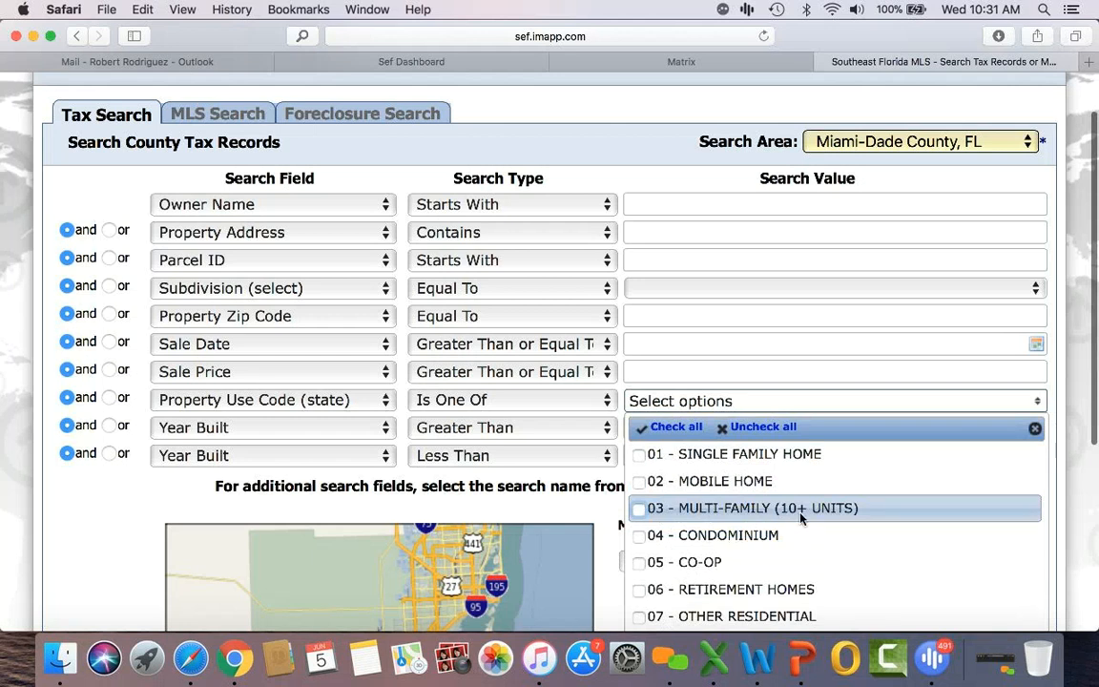
left_click(639, 512)
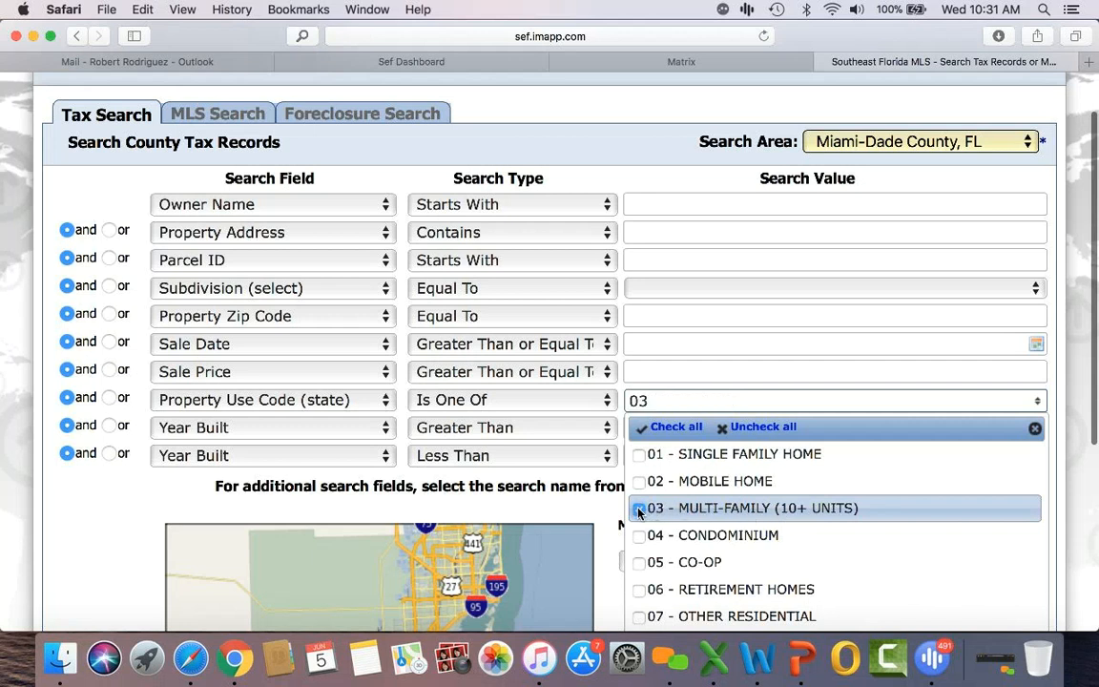
left_click(550, 482)
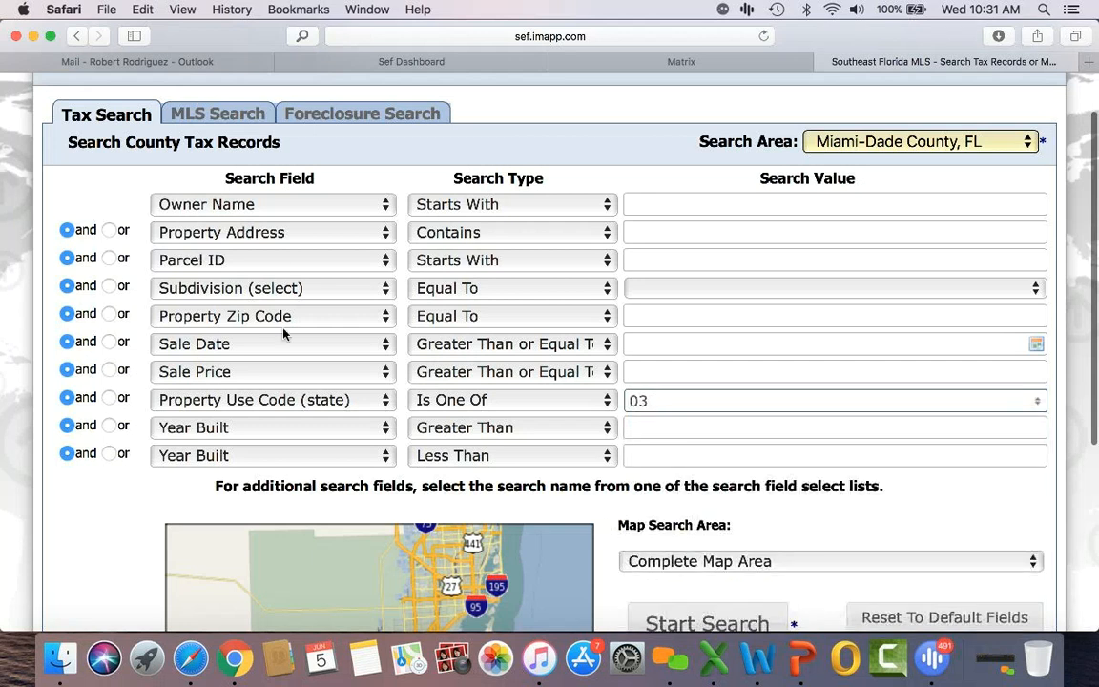
Step: Enter zip code 33012 and run the search
left_click(682, 316)
type("33012")
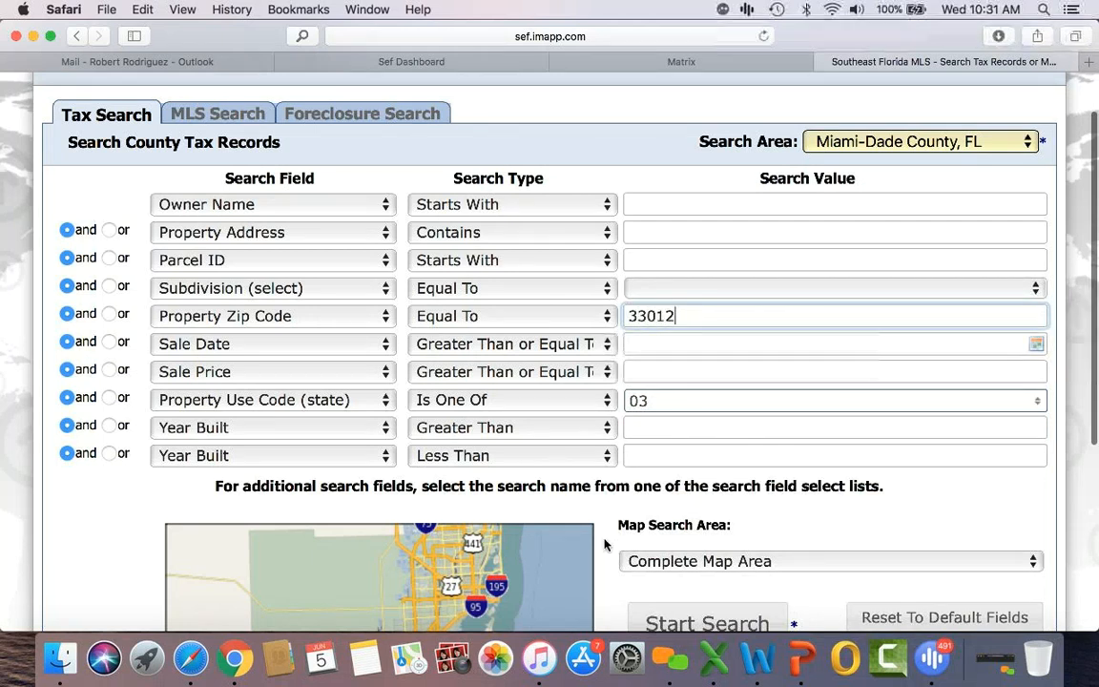
scroll(604, 543, "down", 1)
left_click(708, 593)
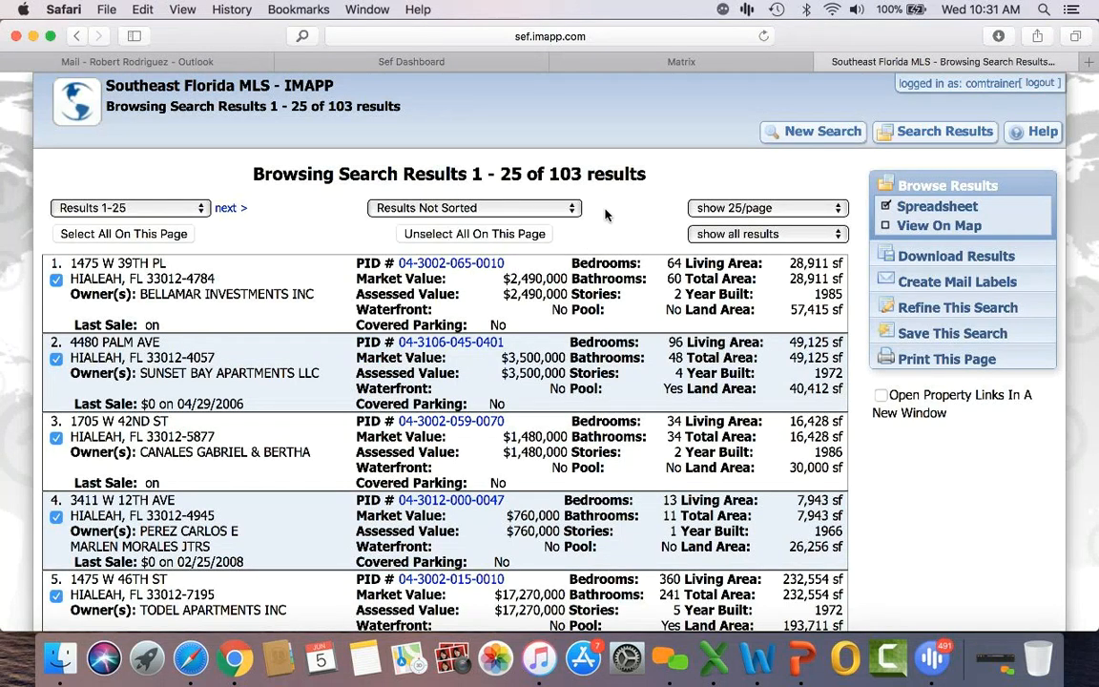
scroll(605, 214, "down", 3)
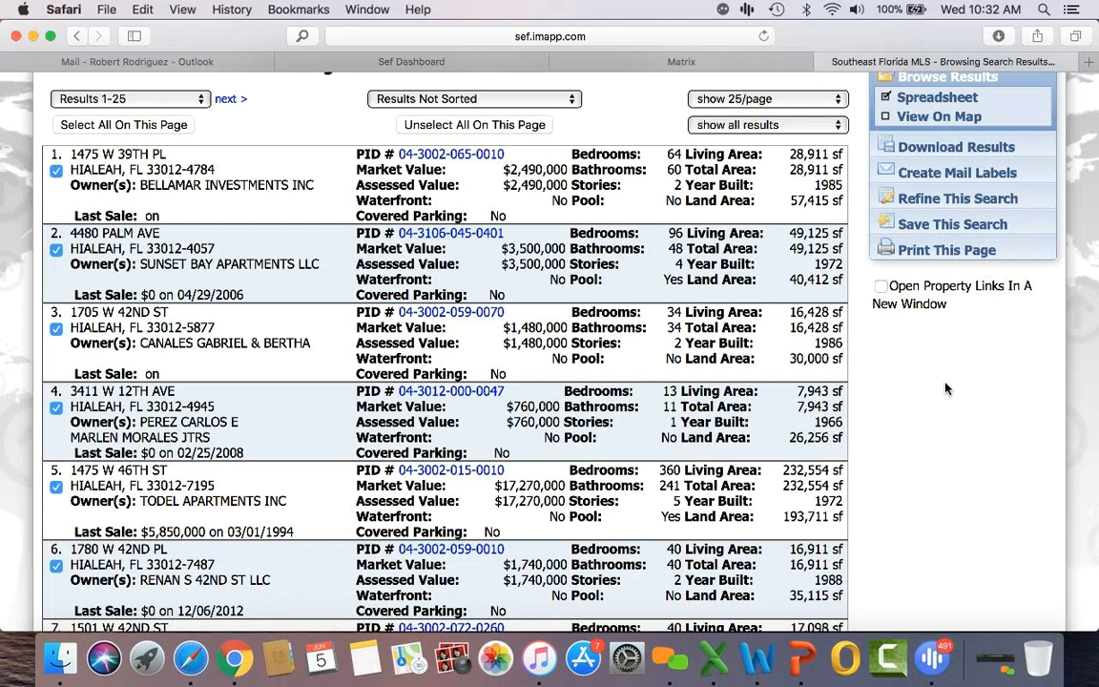
scroll(945, 388, "up", 3)
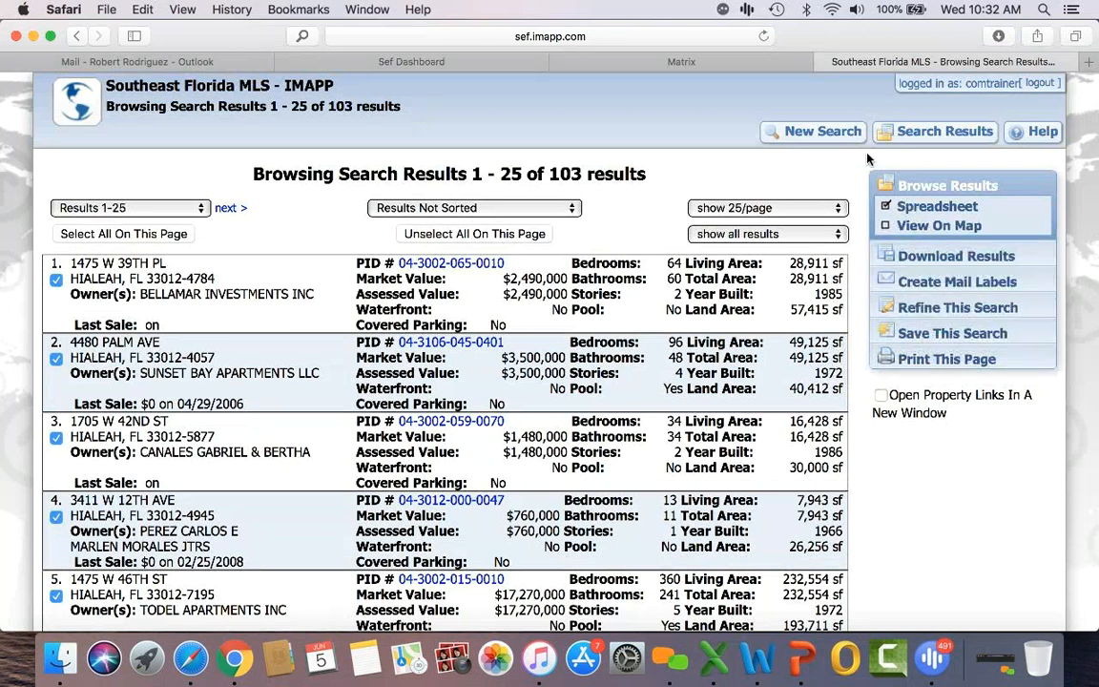
left_click(836, 139)
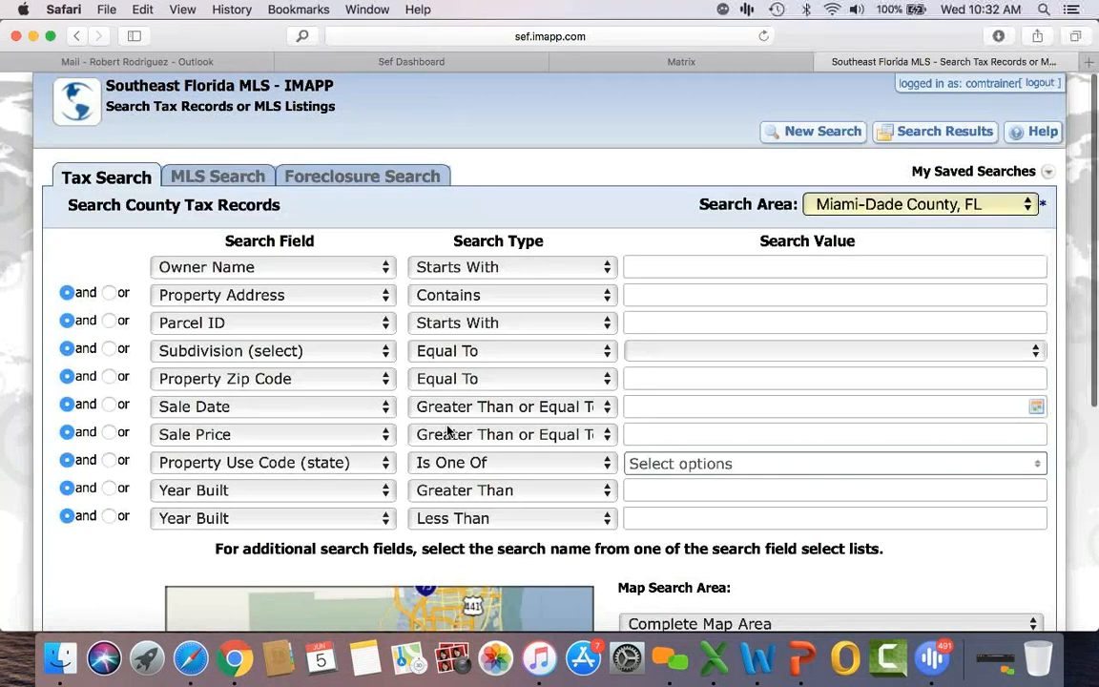
Step: Check 26 - SERVICE STATION in the Property Use Code (state) list
scroll(448, 432, "down", 2)
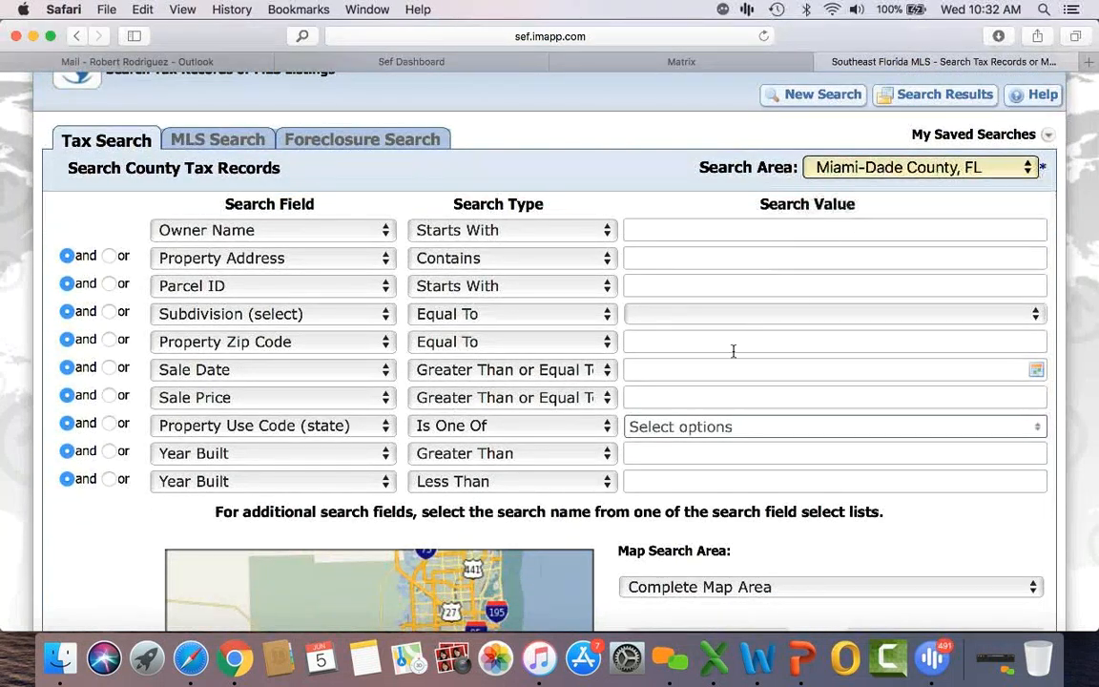
left_click(668, 427)
scroll(694, 538, "down", 10)
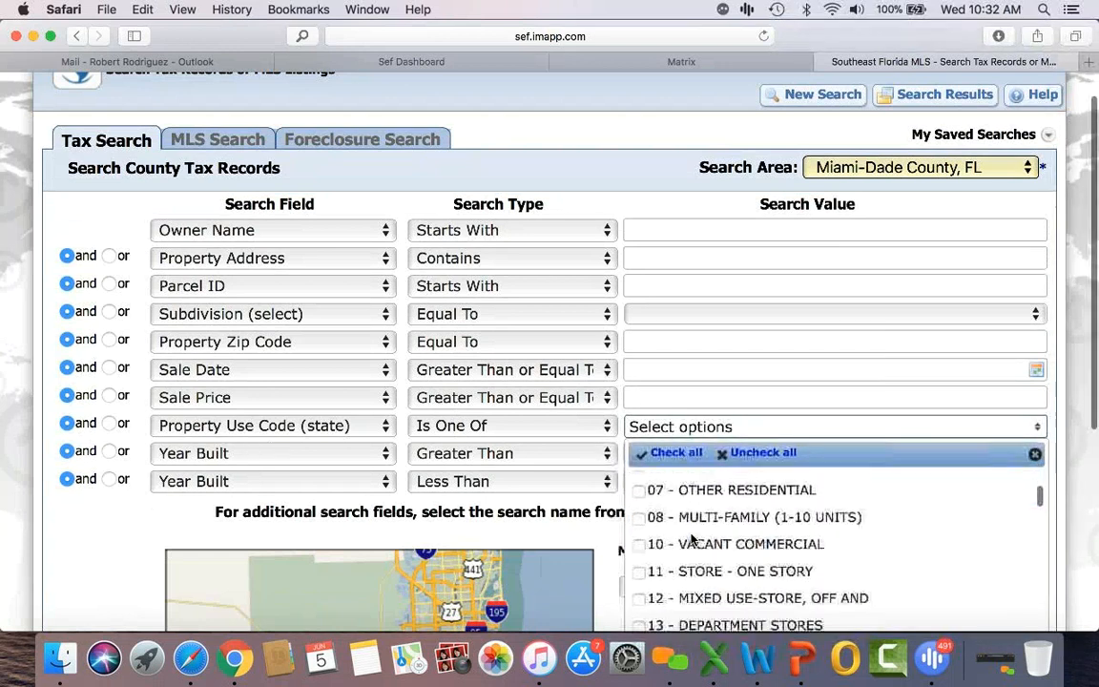
scroll(694, 539, "down", 4)
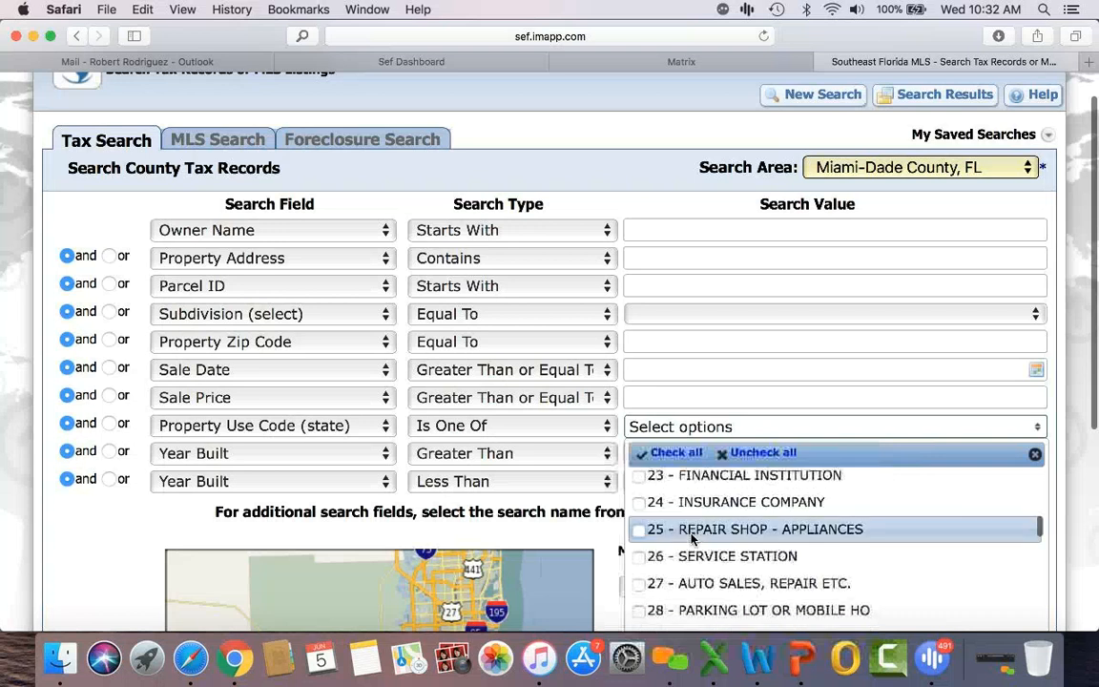
left_click(639, 561)
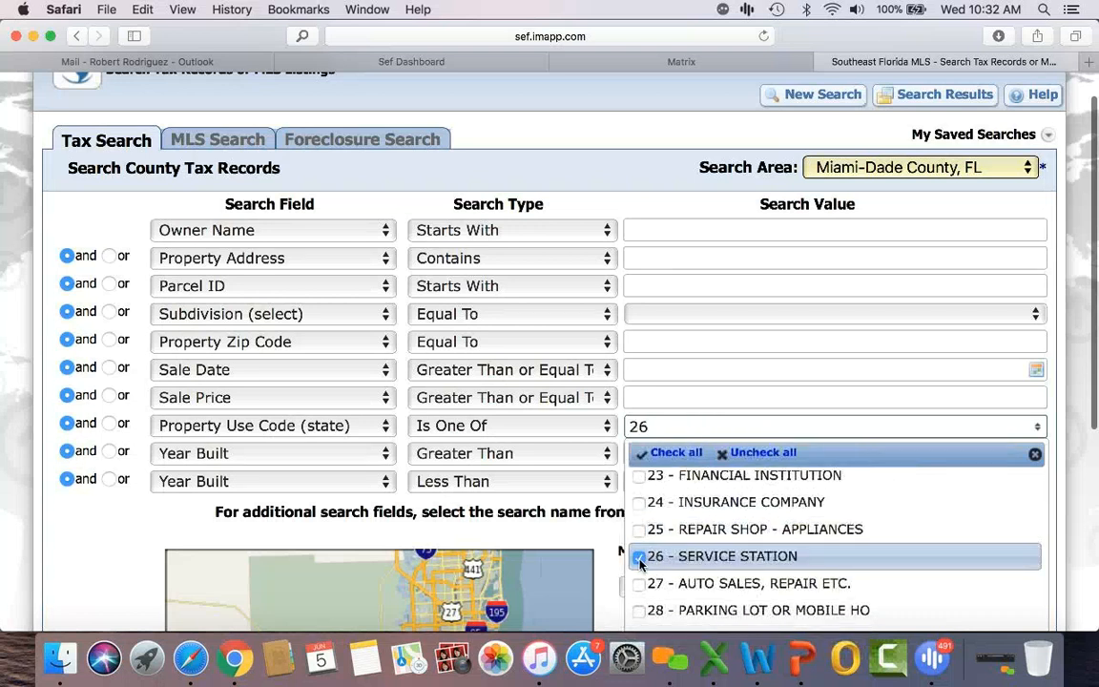
left_click(605, 537)
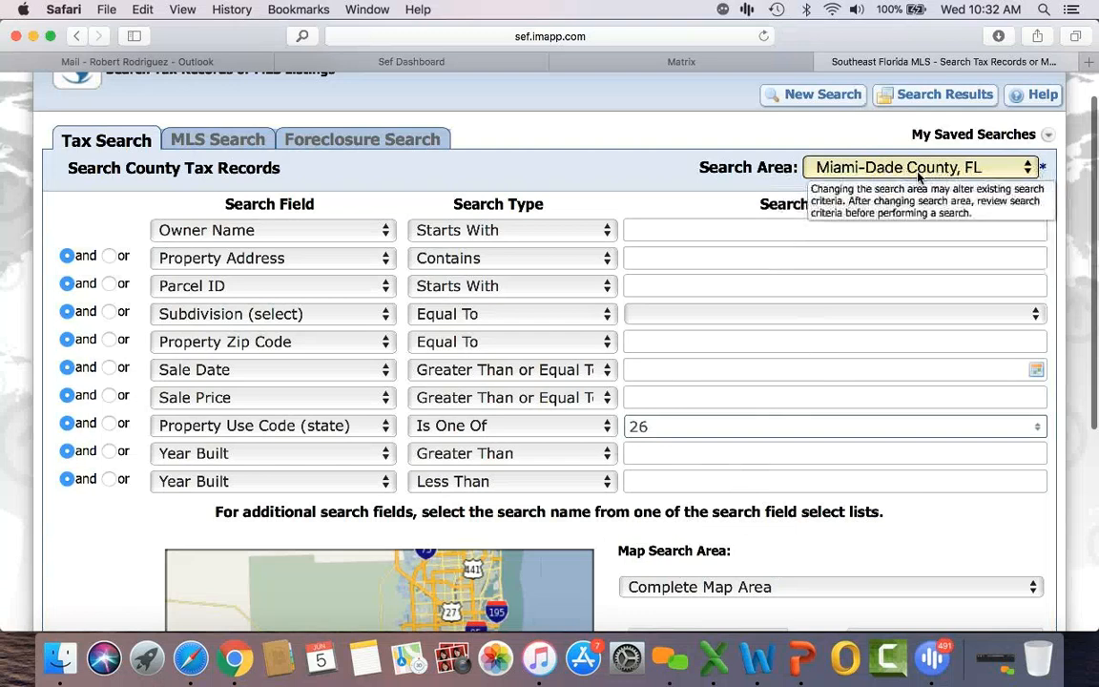
scroll(654, 565, "down", 2)
Step: Run the service-station search for 724 results, then start a blank tax search
left_click(666, 567)
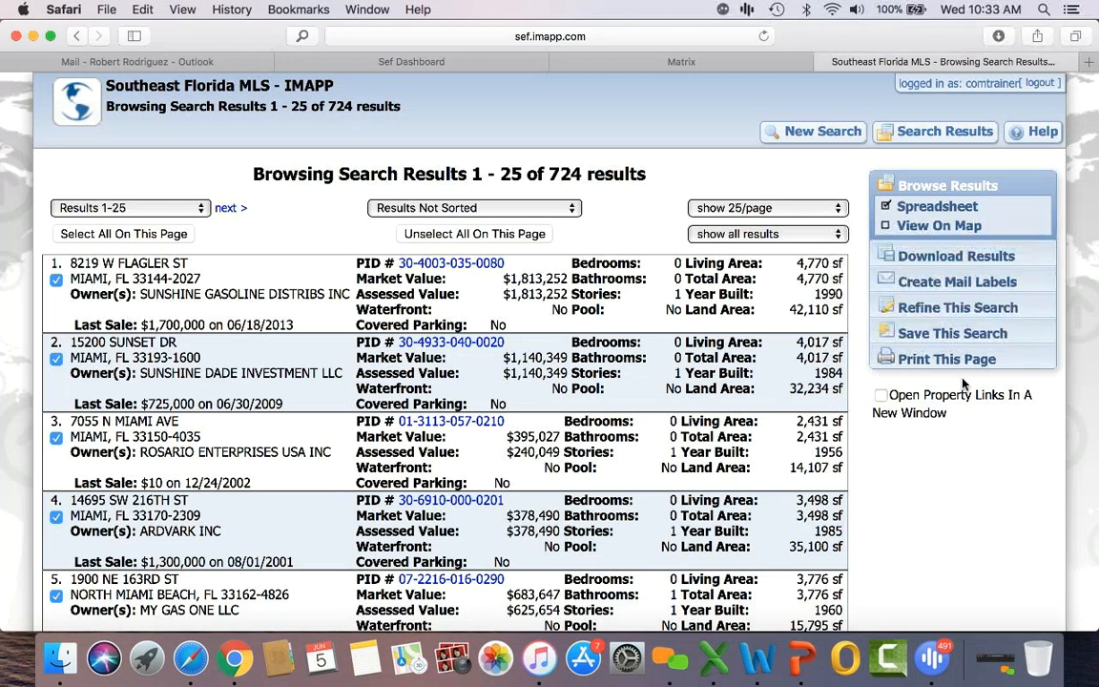
left_click(843, 138)
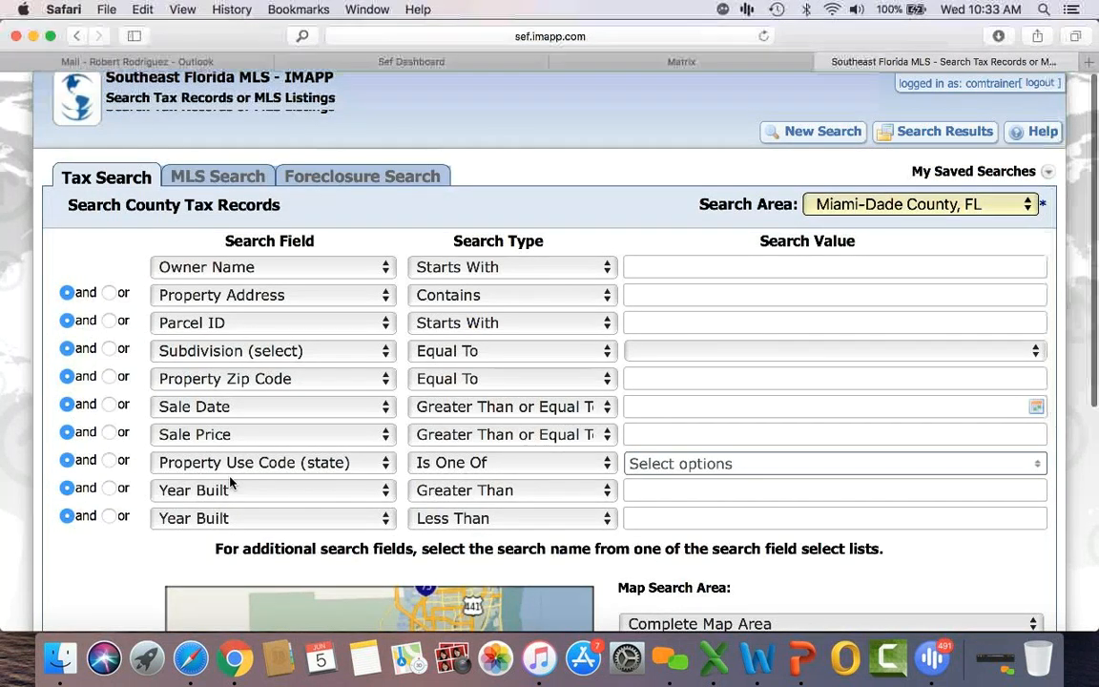
Step: Switch the criterion row to Zoning and choose 3300 - MULTI-FAMILY - 10-12 UNITS
scroll(229, 482, "down", 2)
left_click(234, 410)
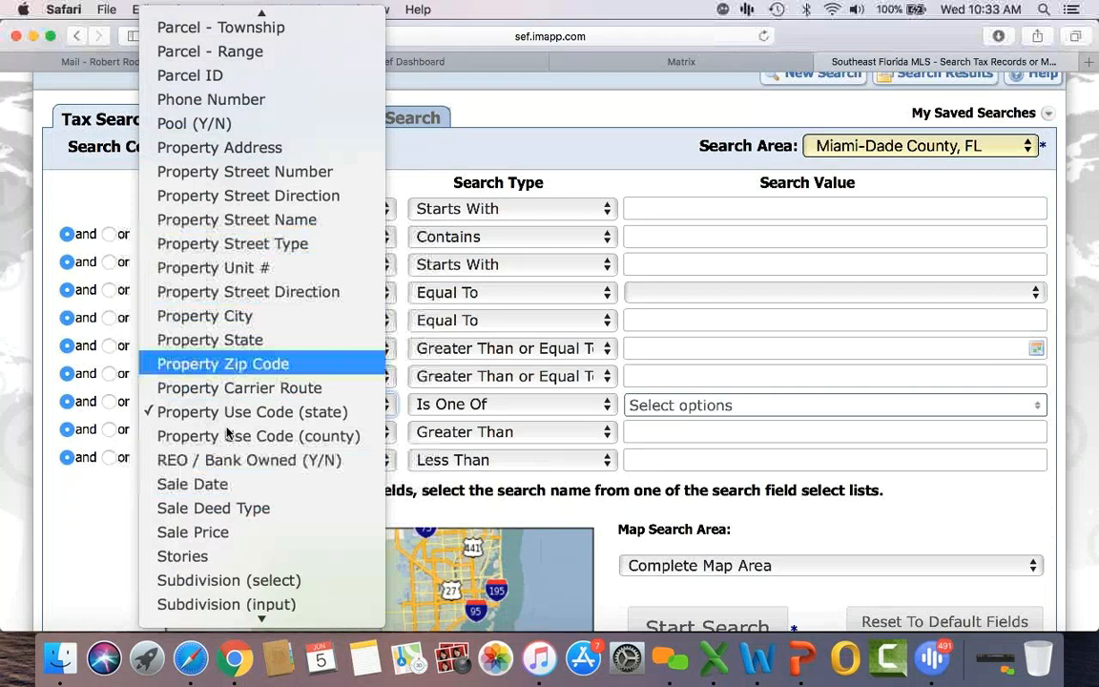
scroll(231, 428, "down", 3)
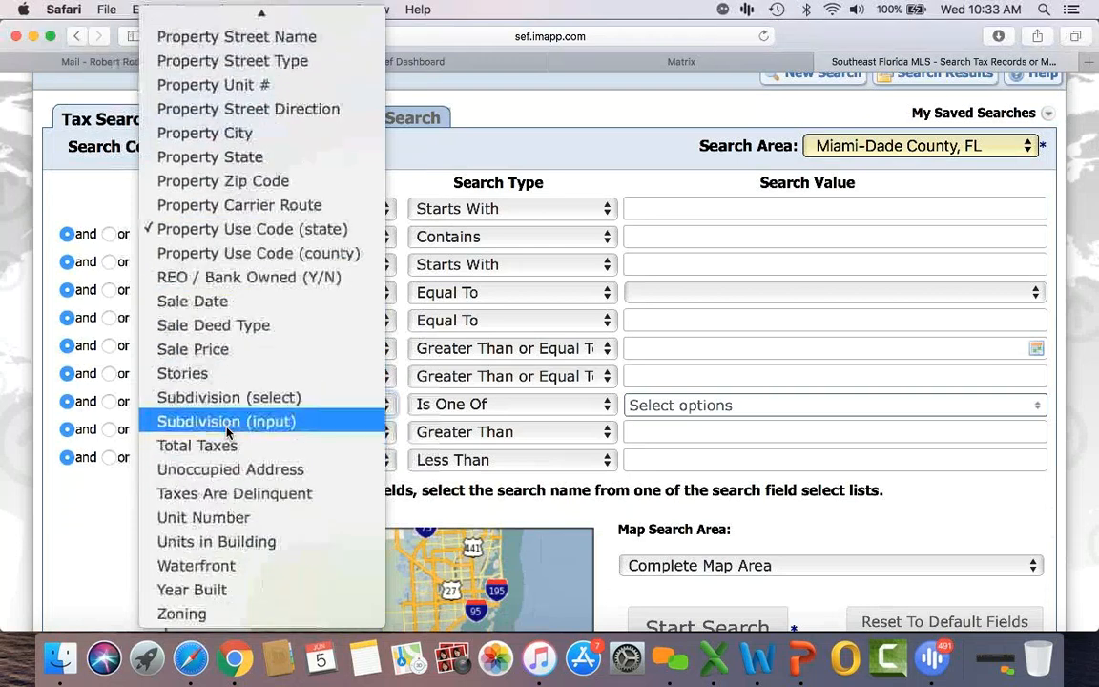
left_click(190, 613)
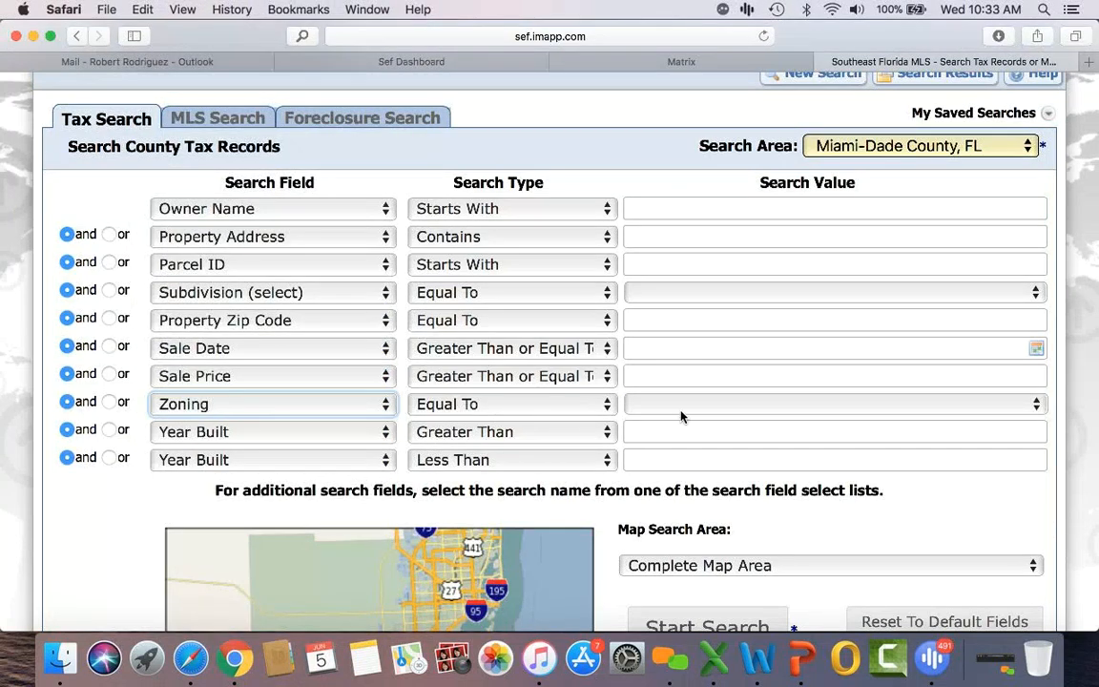
left_click(706, 408)
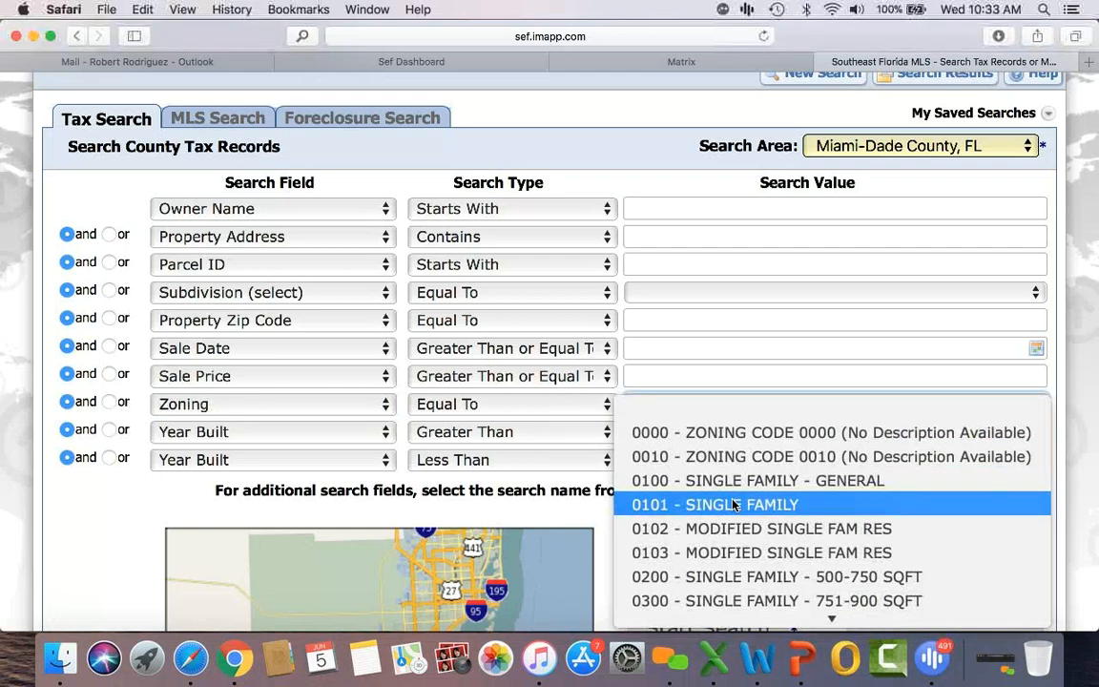
scroll(732, 500, "down", 5)
scroll(733, 503, "down", 10)
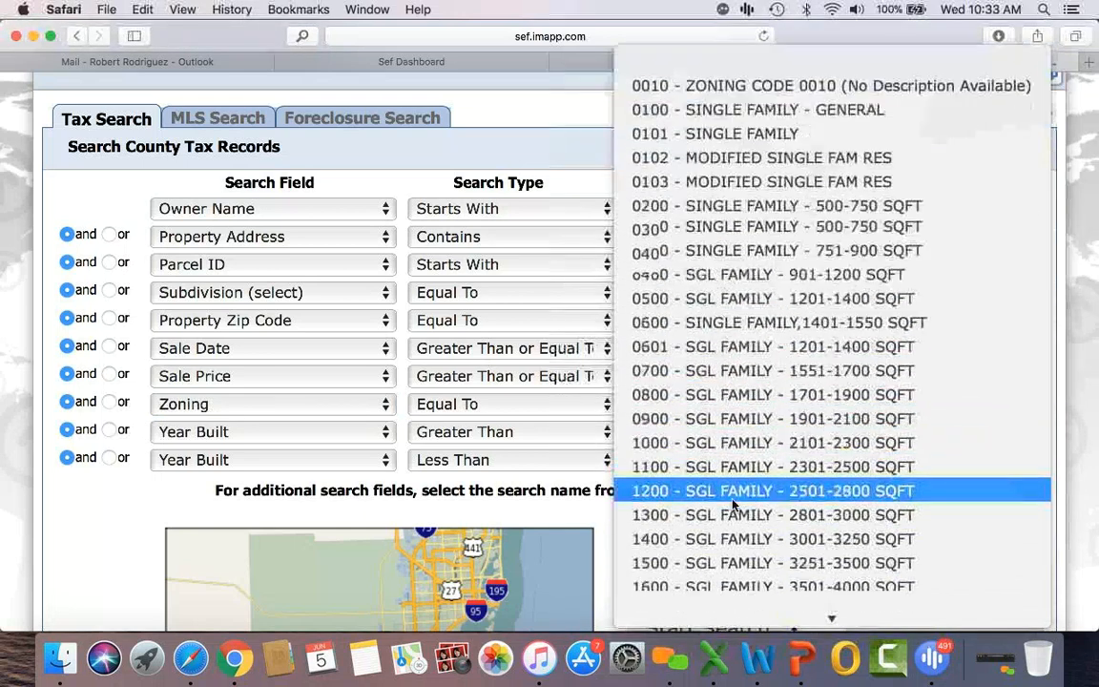
scroll(733, 503, "down", 3)
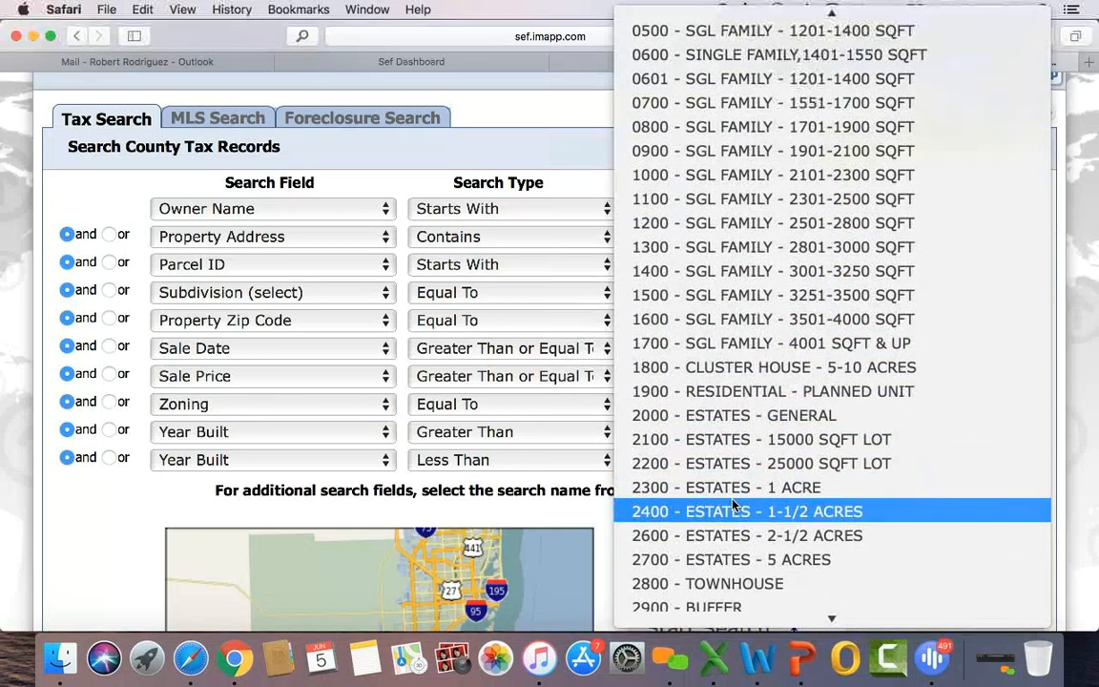
scroll(733, 504, "down", 5)
scroll(733, 504, "down", 5)
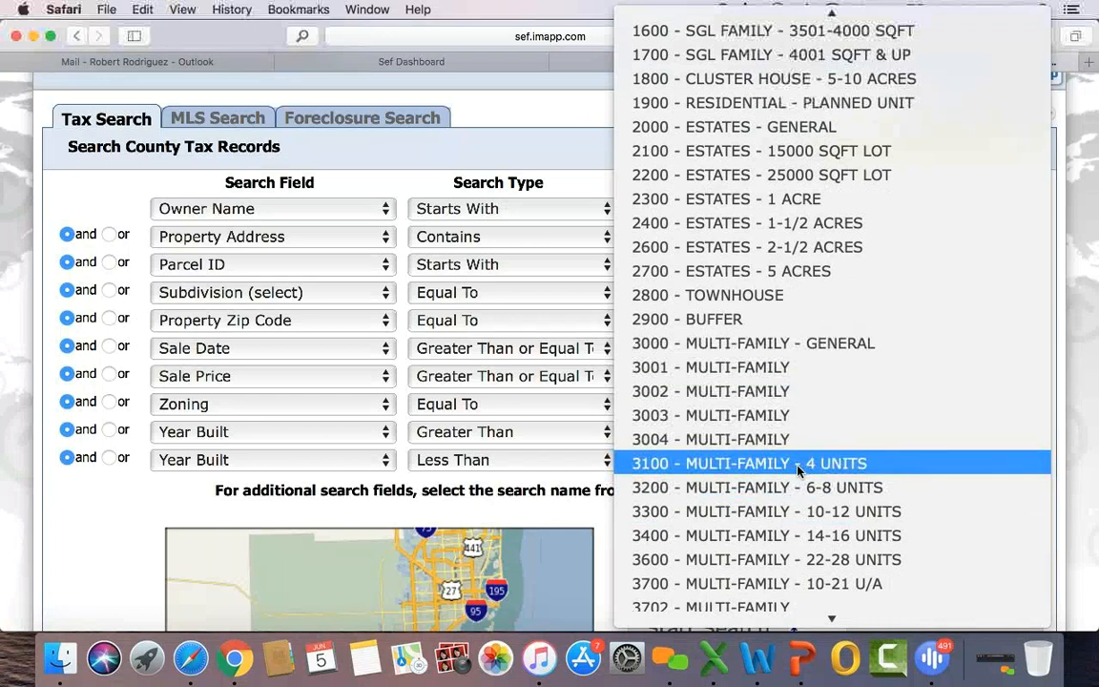
left_click(825, 512)
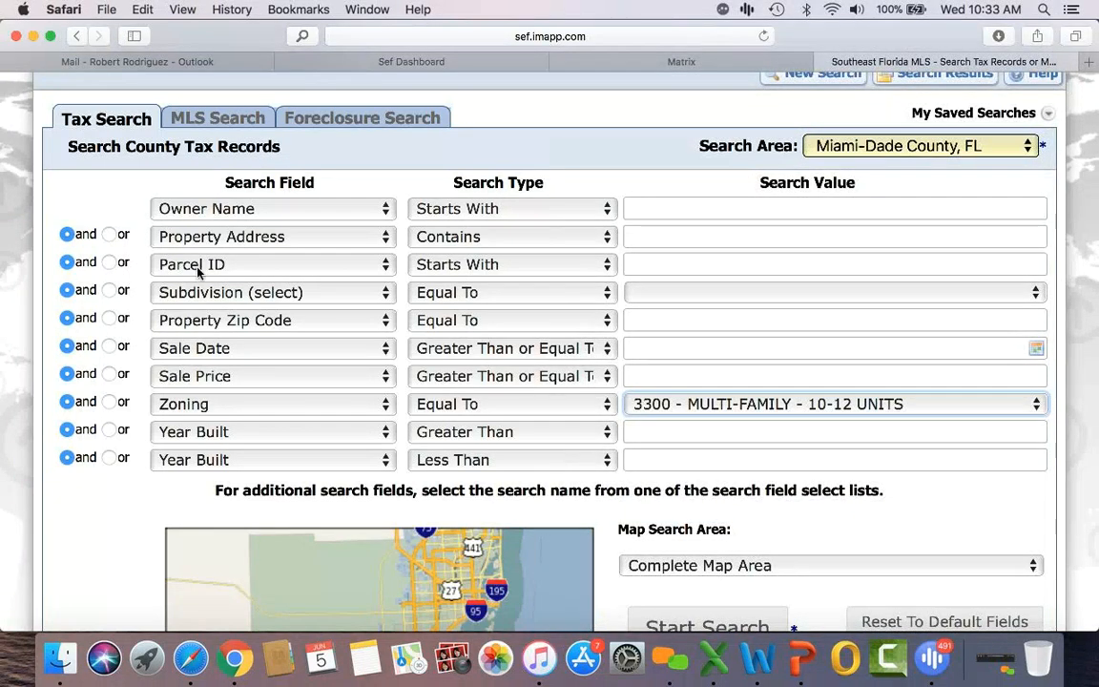
Step: Enter zip code 33145 and run the search
left_click(666, 319)
type("33145")
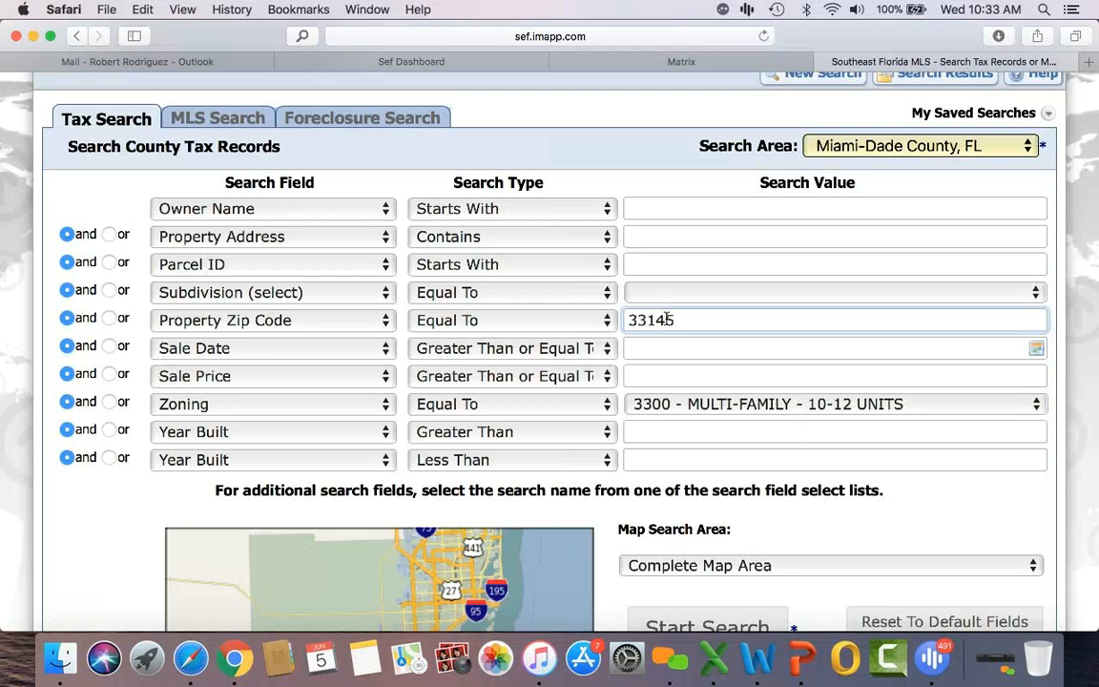
left_click(664, 623)
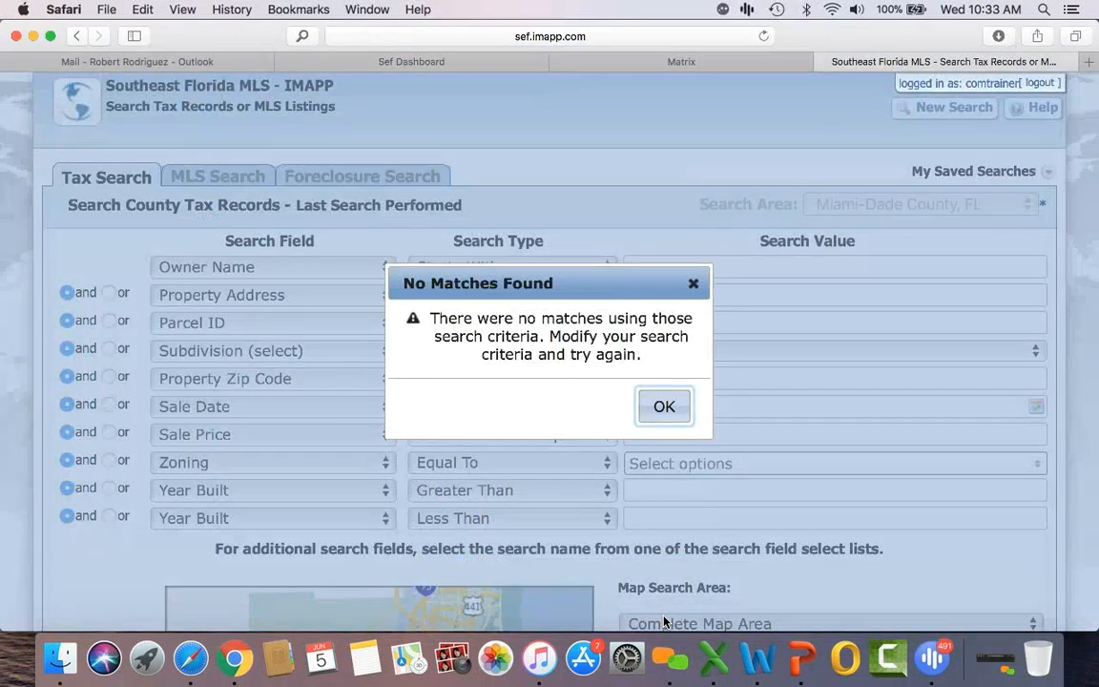
Step: Dismiss the no-matches message and check zoning 03 - MULTI-FAMILY (10+ UNITS)
left_click(665, 406)
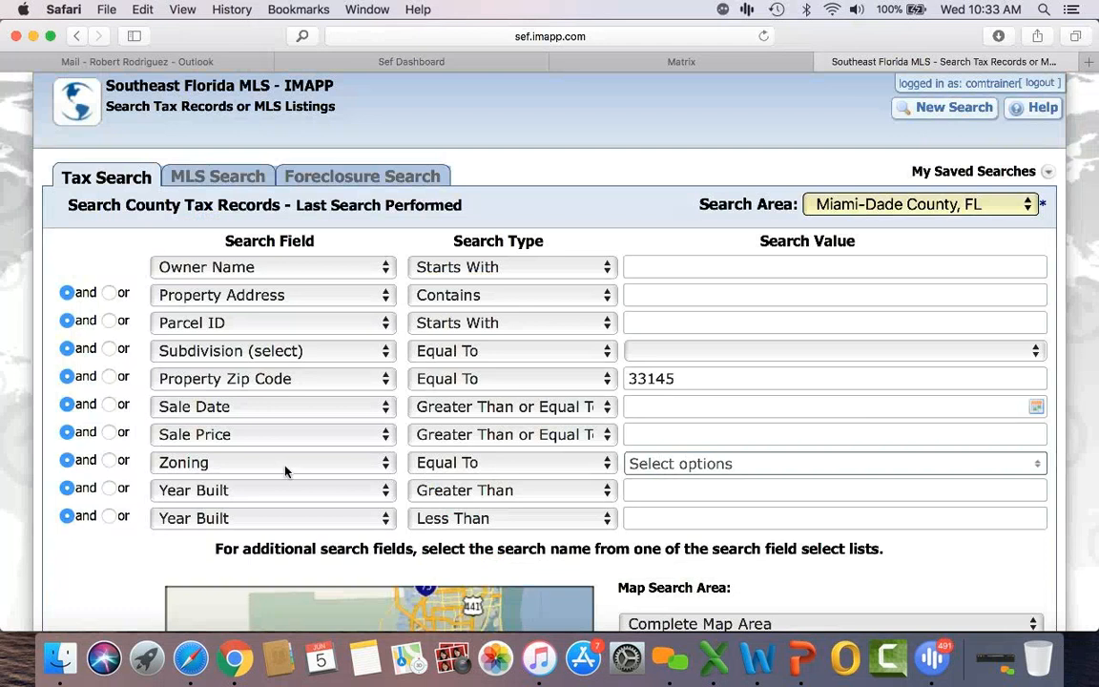
left_click(735, 466)
scroll(712, 570, "down", 5)
scroll(709, 570, "down", 6)
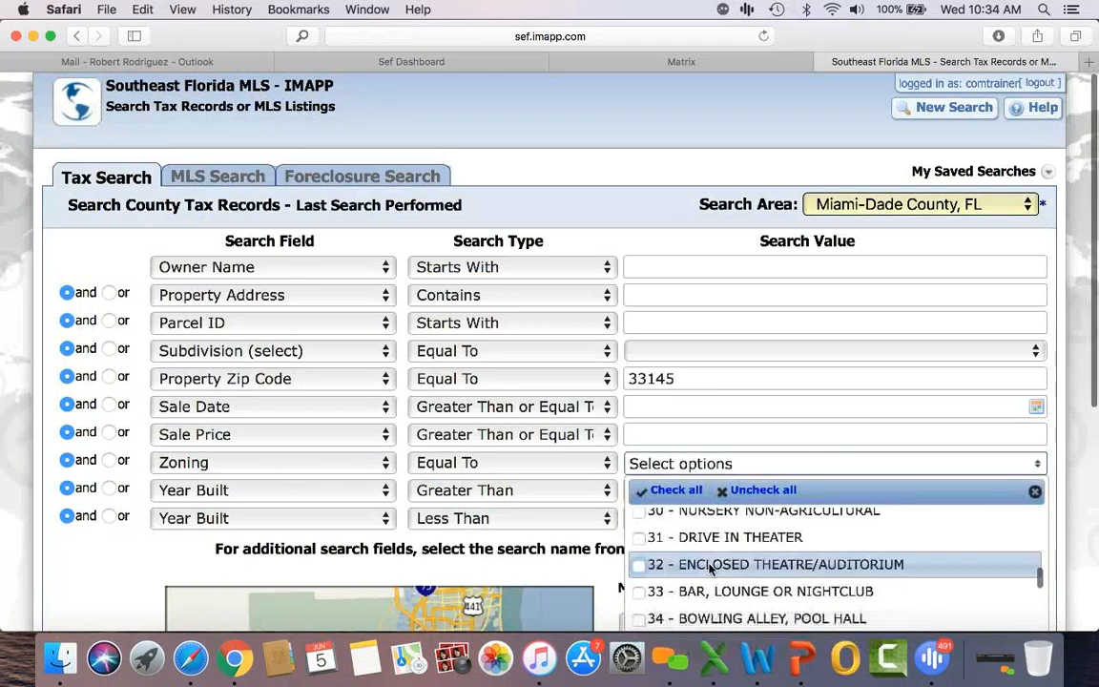
scroll(709, 570, "down", 6)
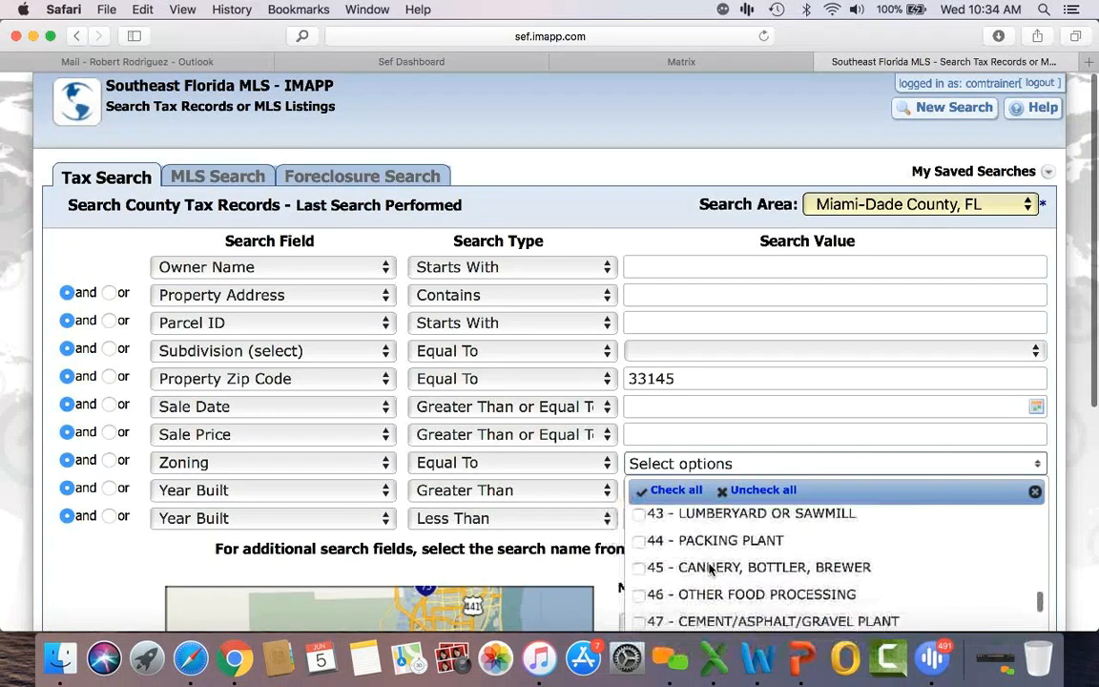
scroll(710, 570, "down", 2)
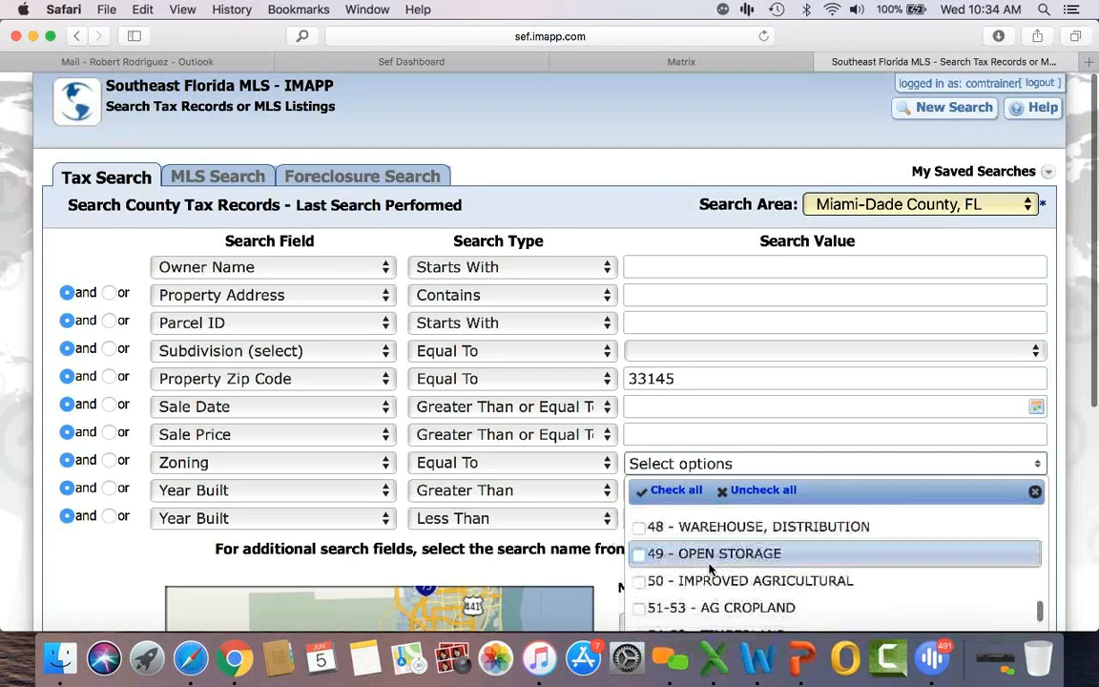
scroll(709, 570, "down", 3)
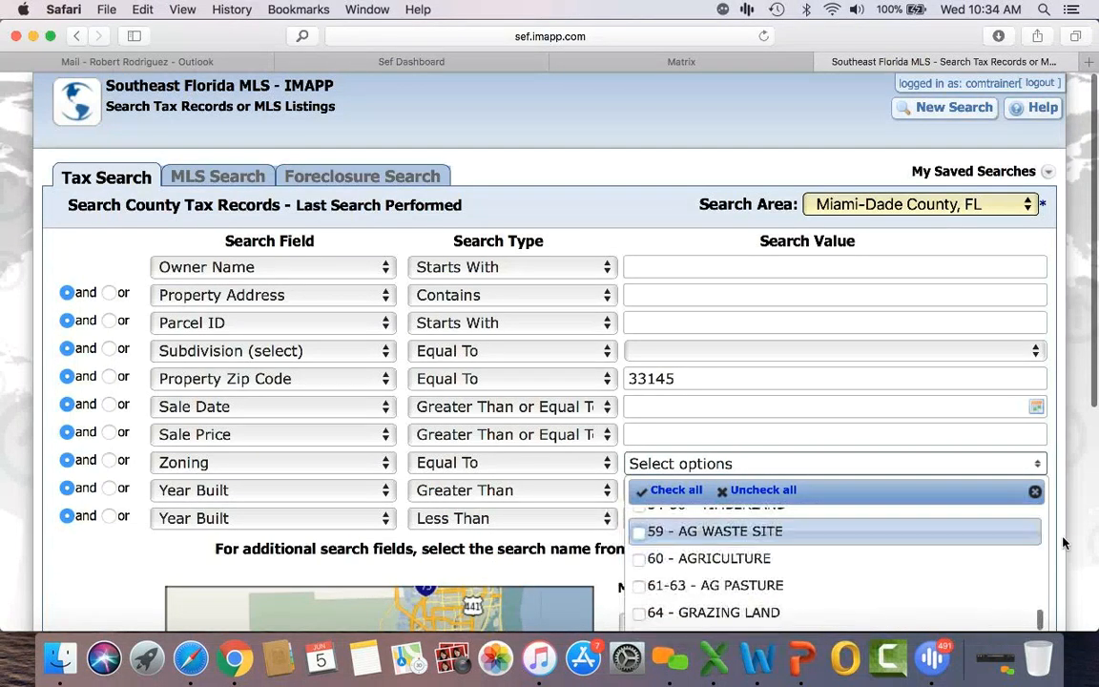
scroll(1067, 540, "down", 4)
scroll(760, 421, "down", 1)
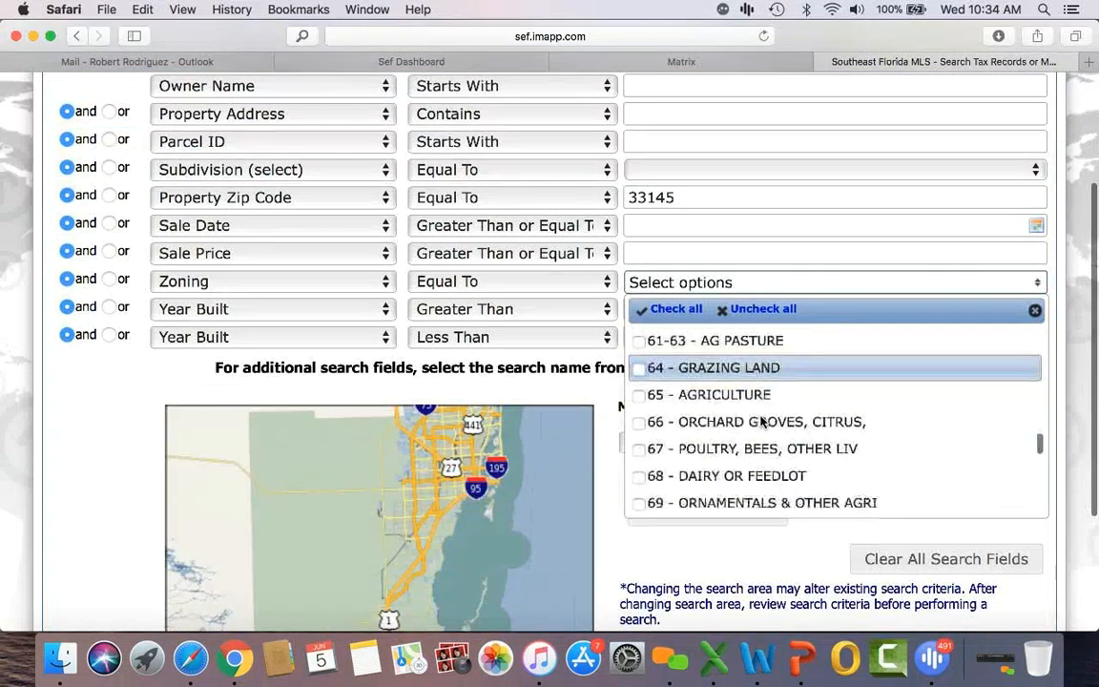
scroll(760, 422, "down", 8)
scroll(760, 422, "up", 3)
scroll(760, 421, "up", 20)
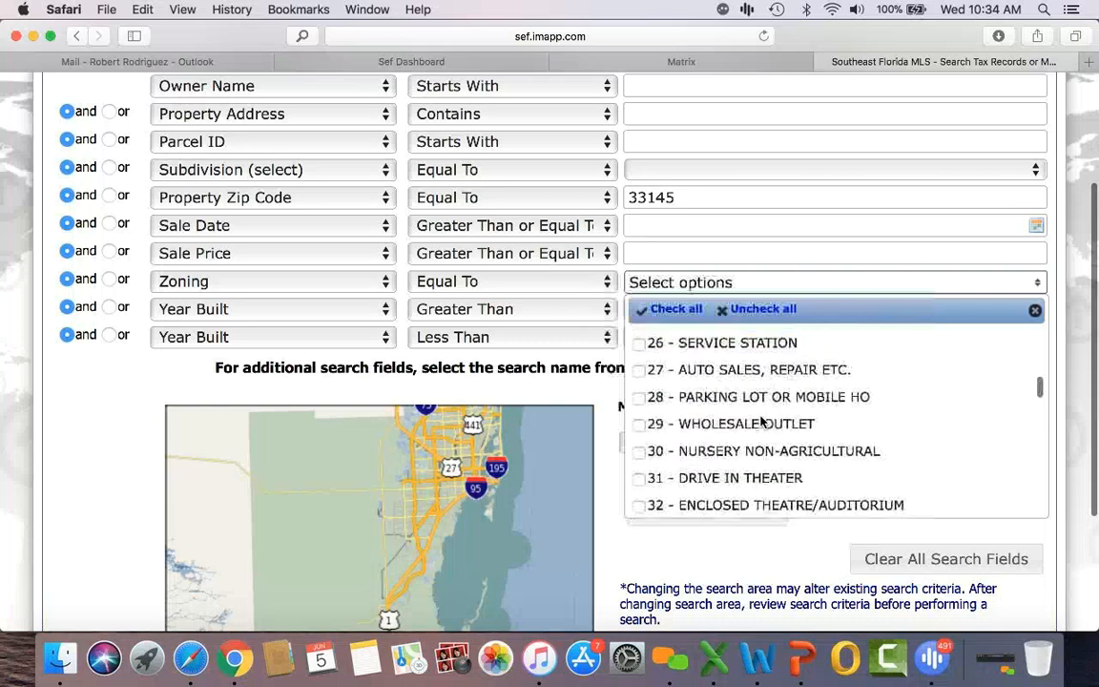
scroll(760, 421, "up", 8)
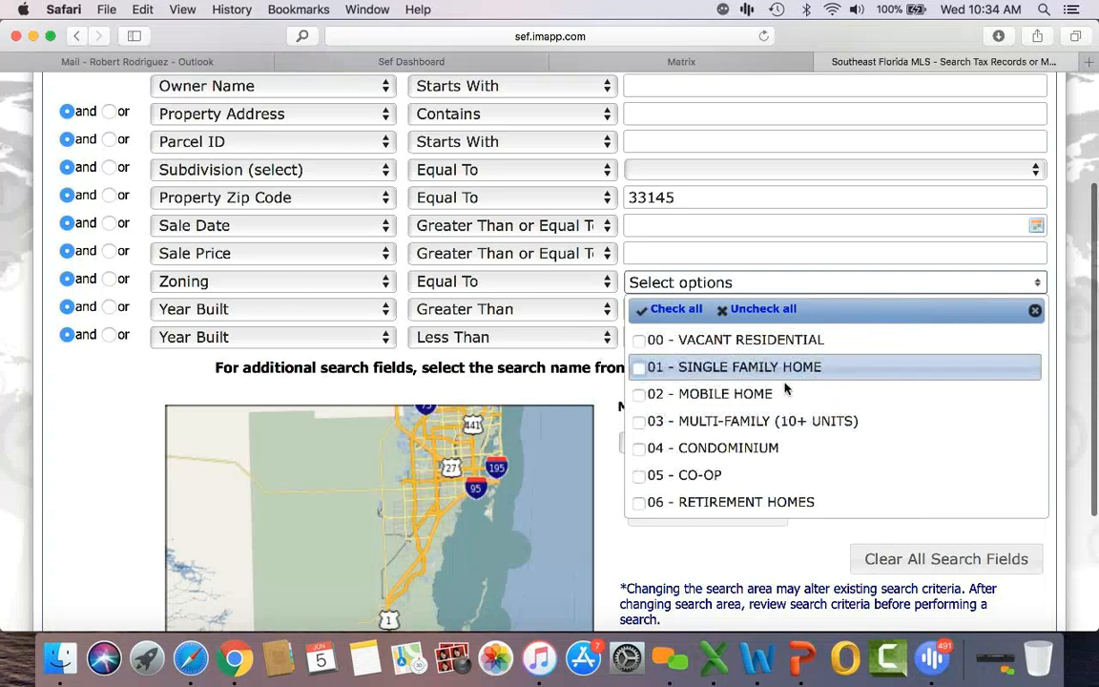
left_click(780, 420)
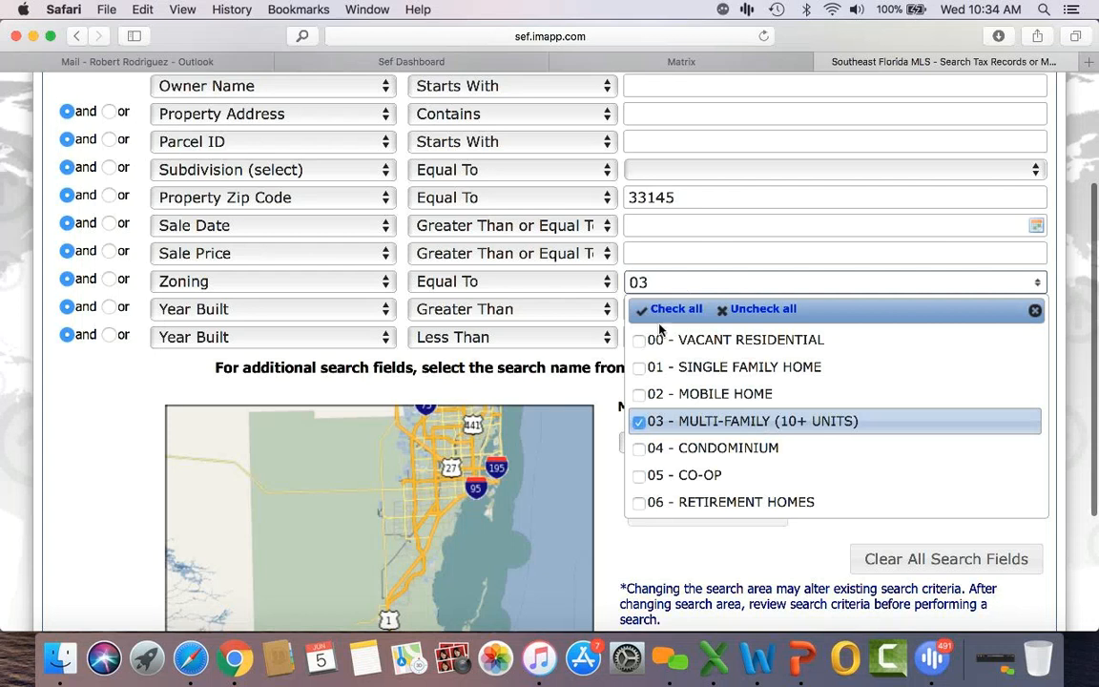
left_click(1034, 310)
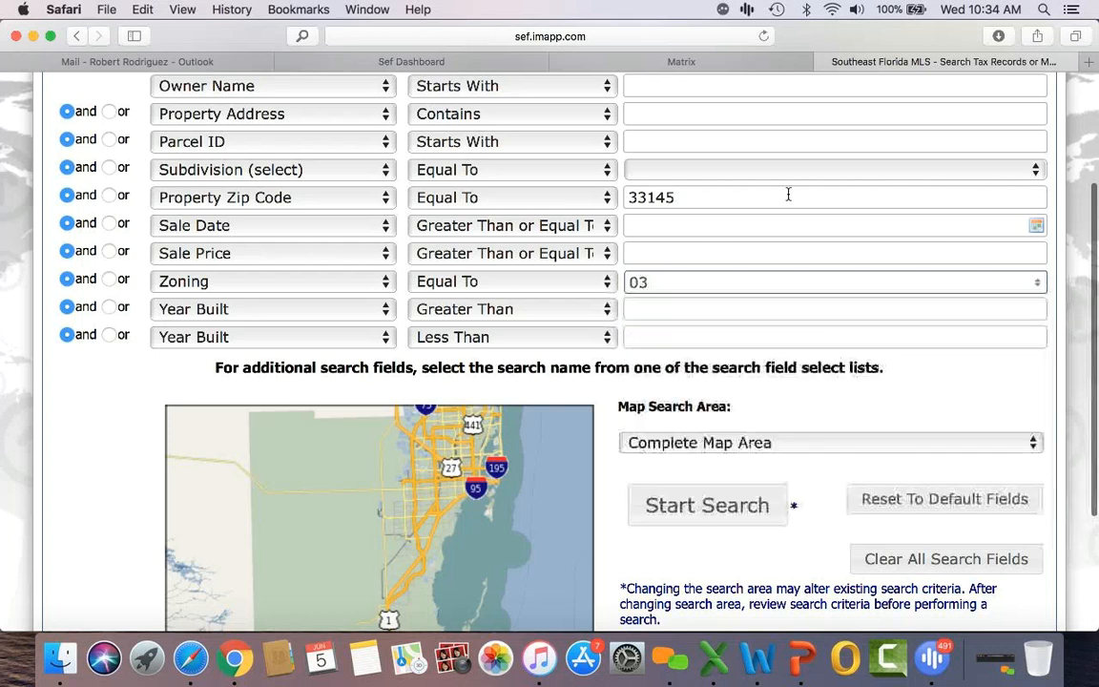
Step: Clear the 33145 zip code and rerun the search on zoning 03 alone
double_click(709, 196)
key("BackSpace")
left_click(708, 506)
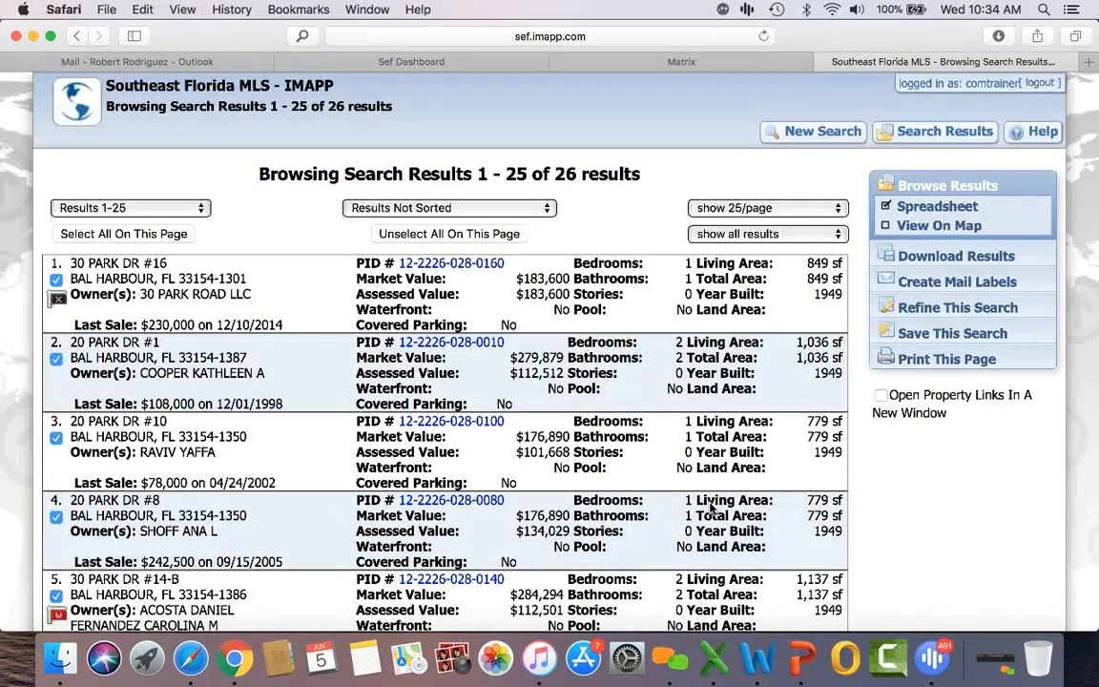
Step: Scroll through the 26 Bal Harbour results and start a blank new search
scroll(111, 356, "down", 8)
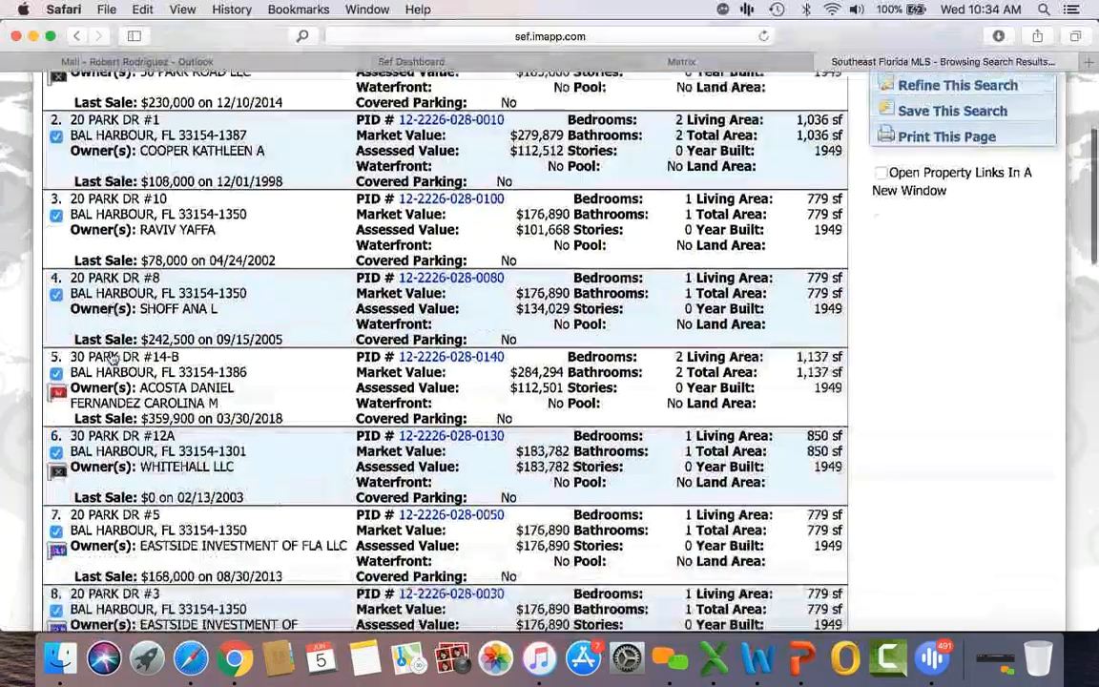
scroll(111, 357, "down", 10)
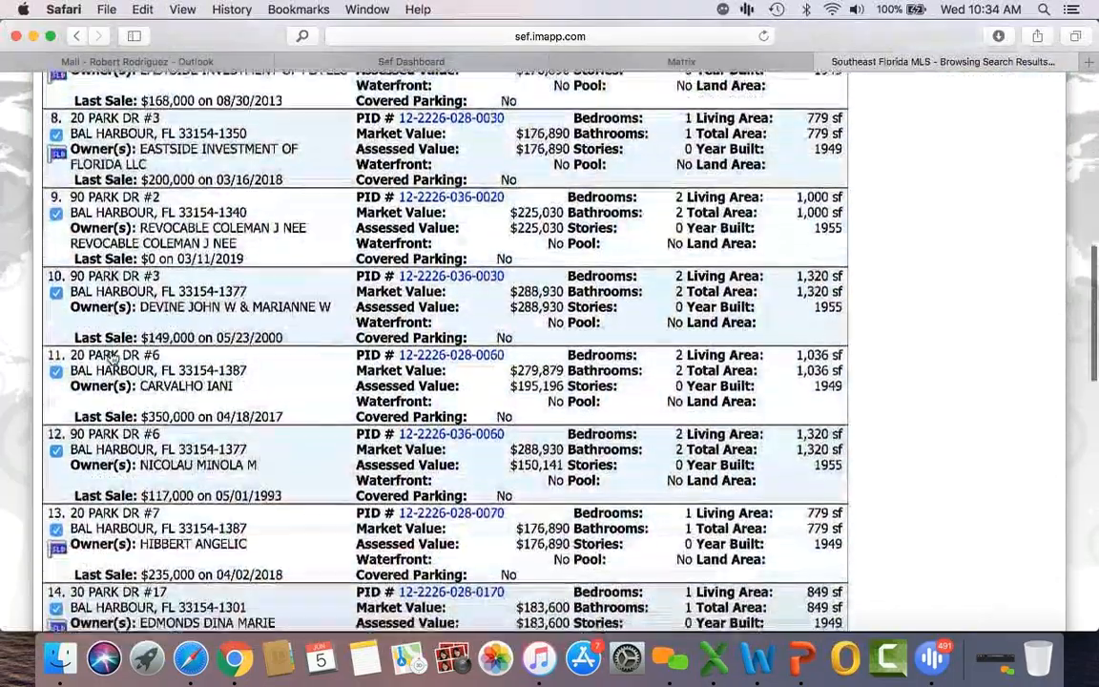
scroll(112, 357, "down", 10)
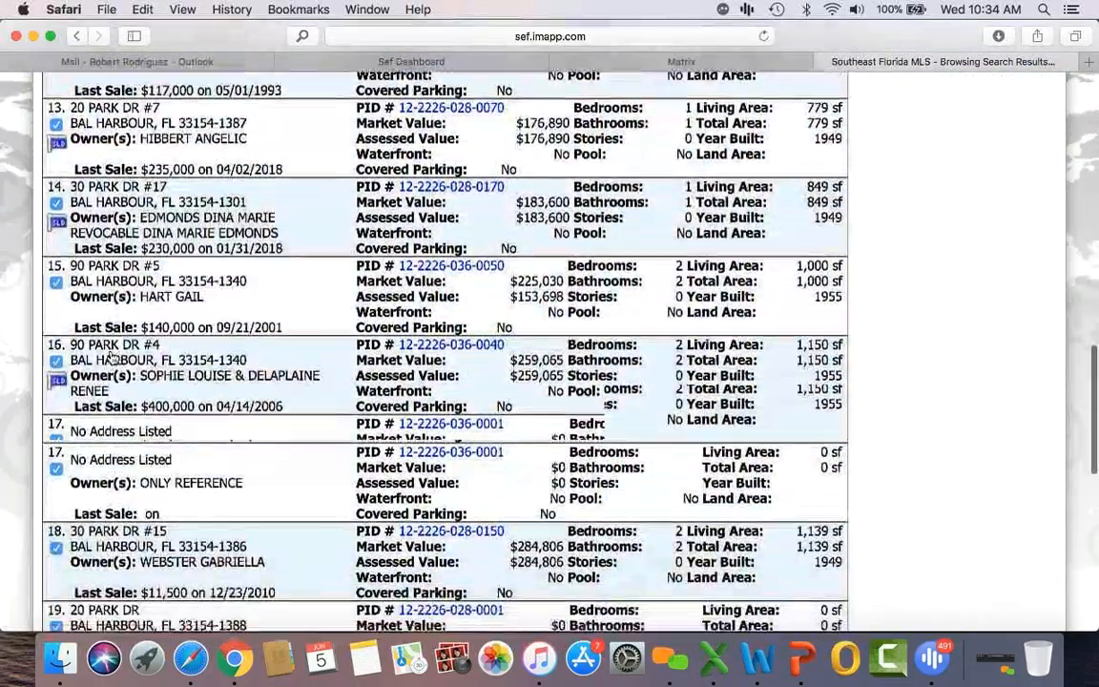
scroll(112, 357, "down", 7)
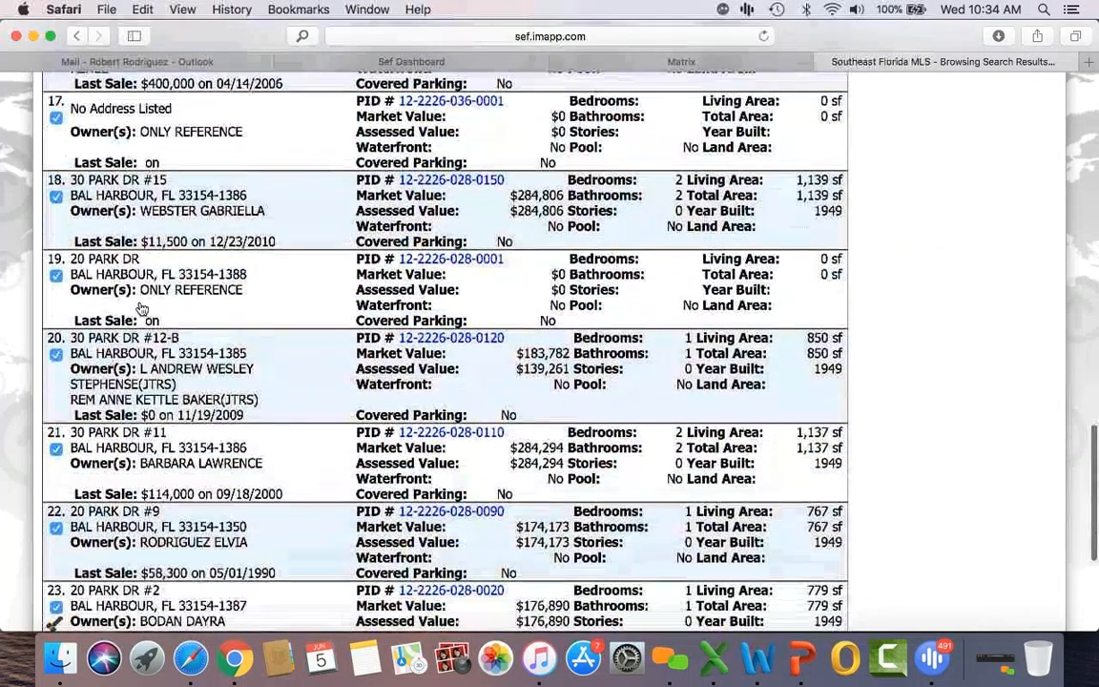
scroll(120, 388, "down", 6)
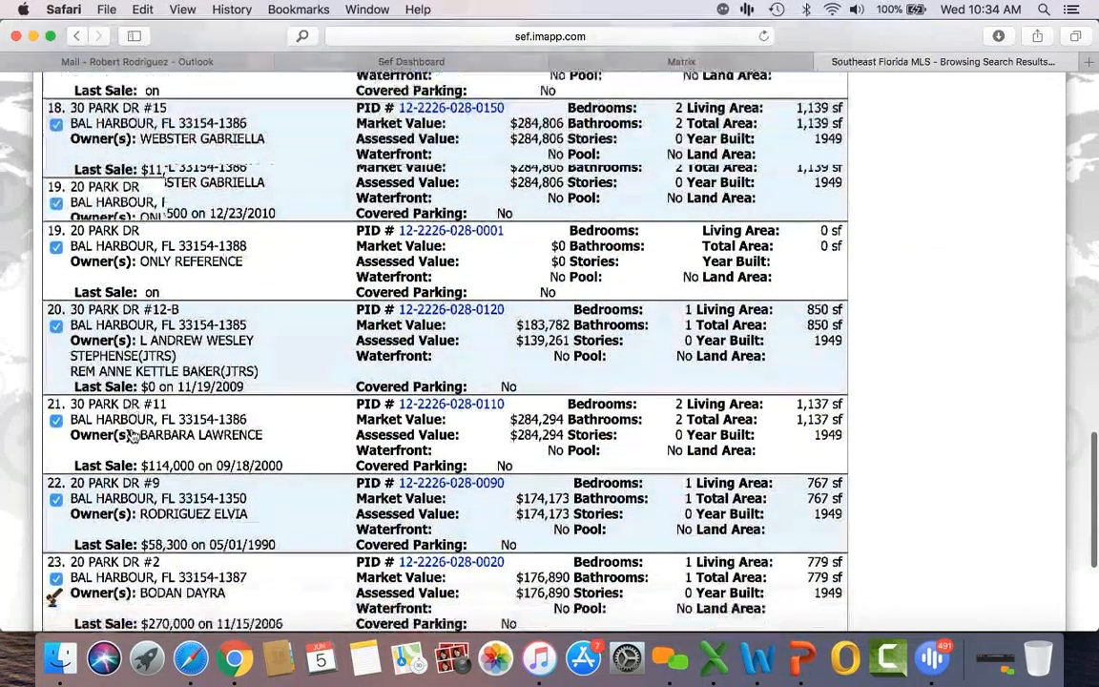
scroll(133, 434, "down", 2)
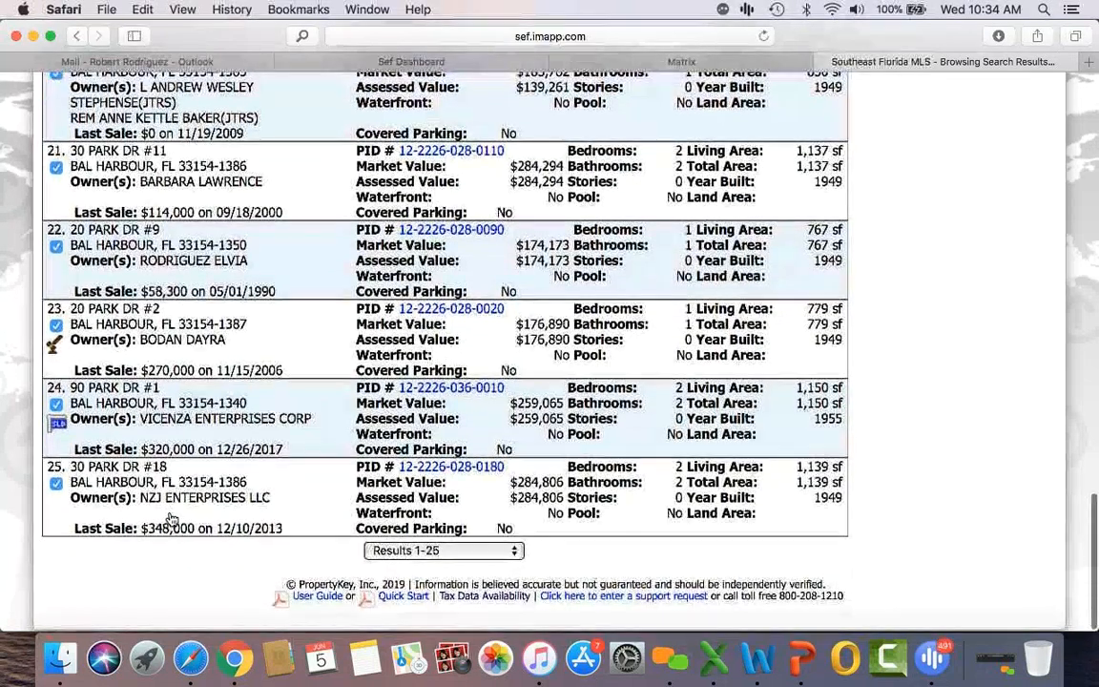
scroll(172, 518, "up", 15)
left_click(822, 131)
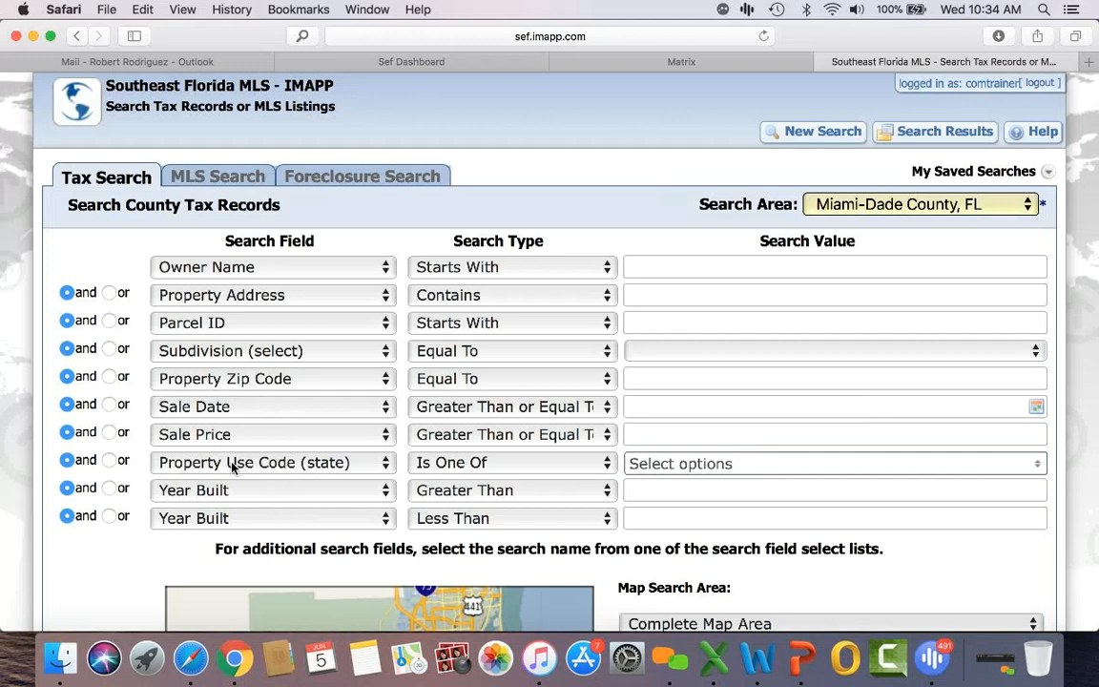
Step: Check use code 17 - OFFICE BUILDING - ONE ST in the Property Use Code list
left_click(682, 465)
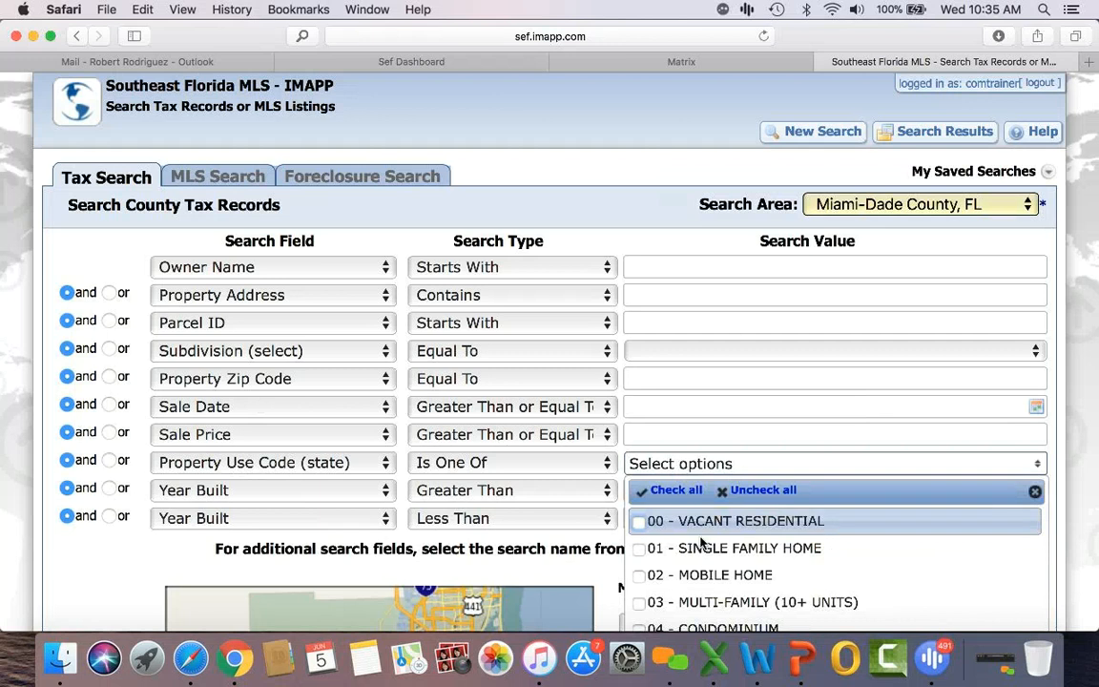
scroll(701, 577, "down", 5)
scroll(701, 577, "down", 3)
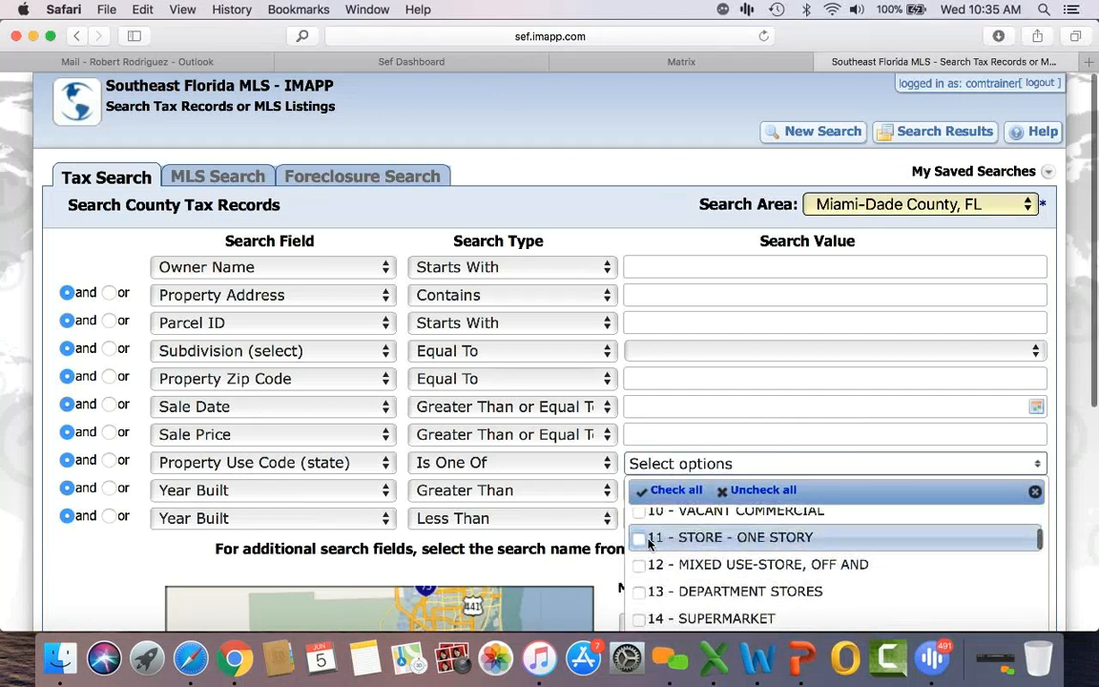
scroll(744, 584, "down", 2)
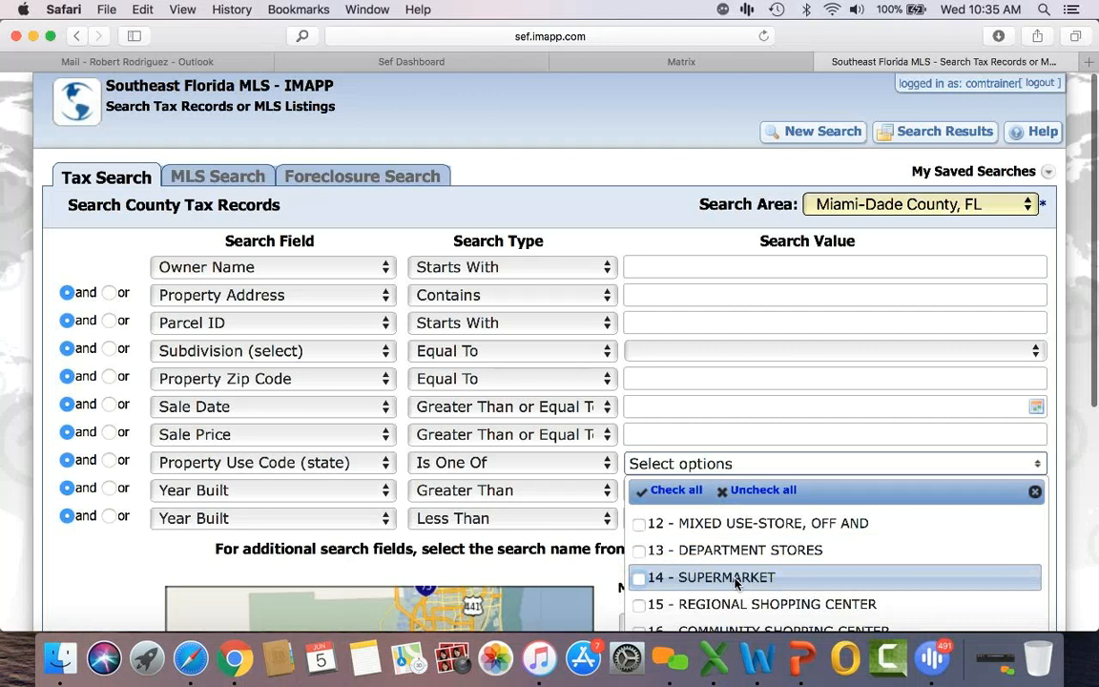
scroll(736, 583, "down", 1)
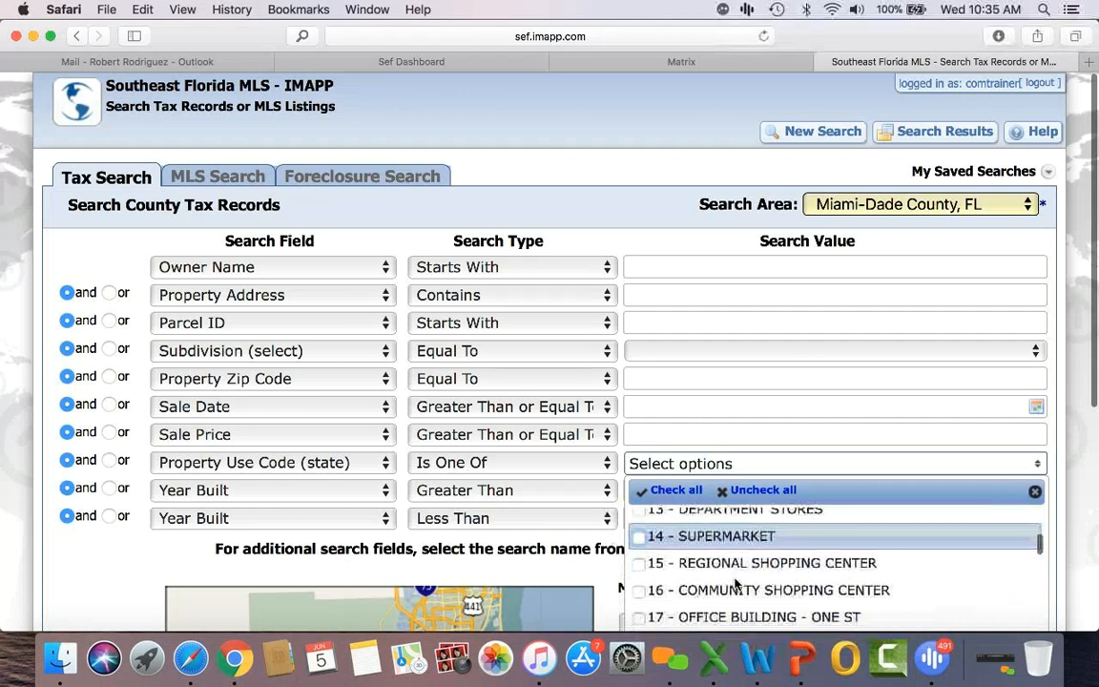
scroll(735, 584, "up", 1)
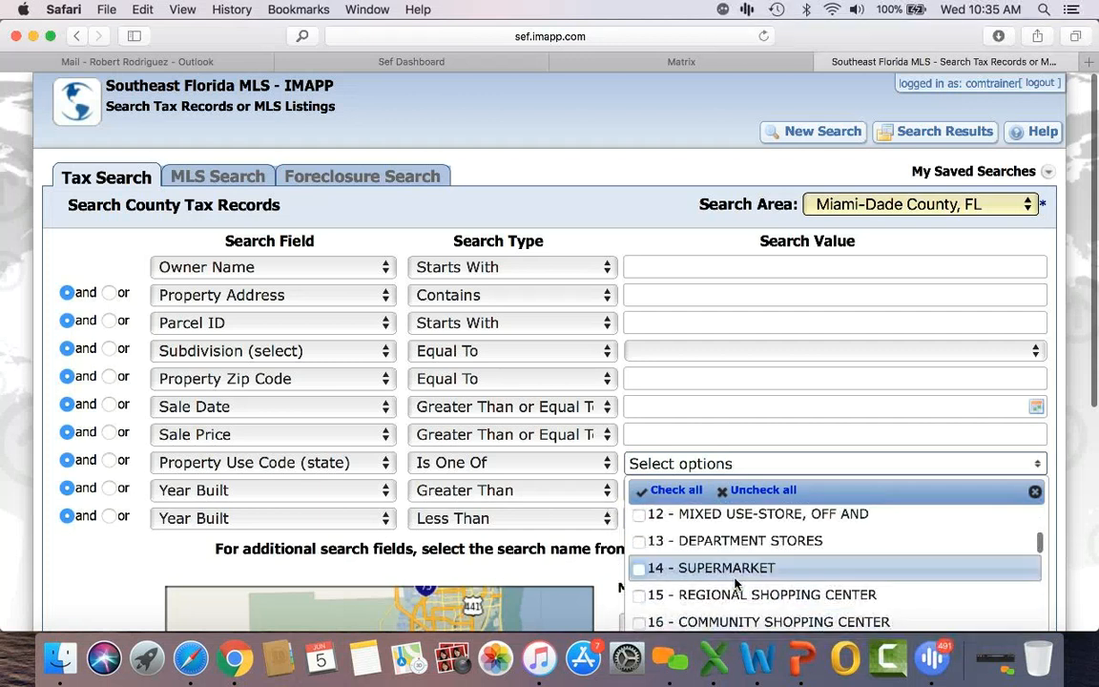
scroll(735, 583, "down", 5)
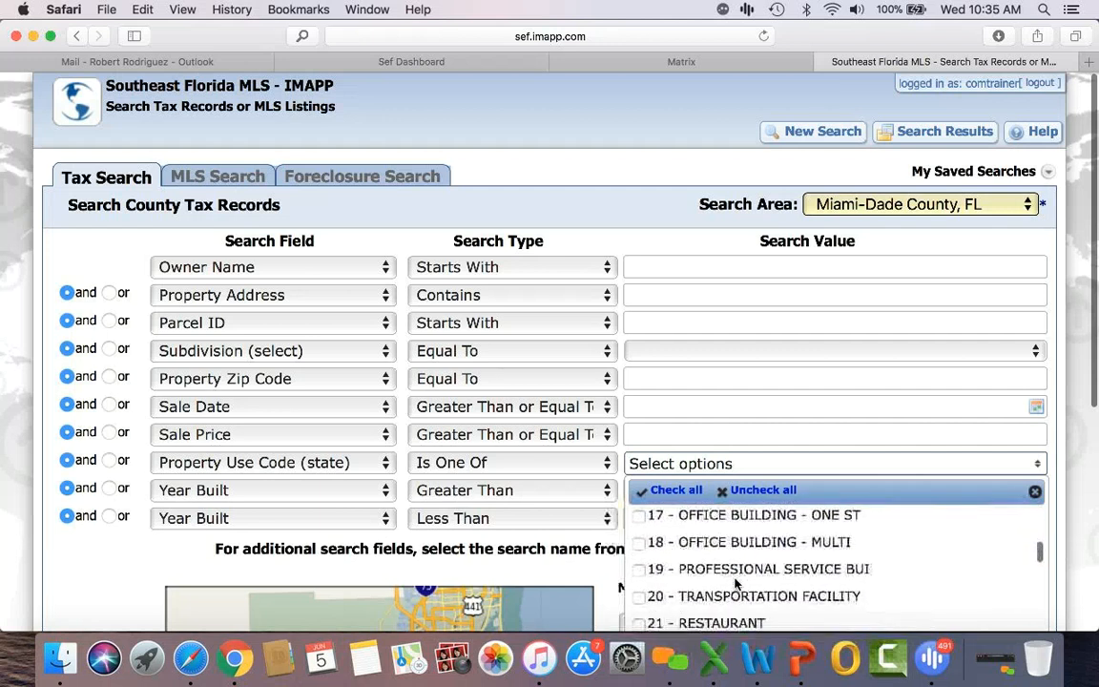
scroll(736, 584, "up", 2)
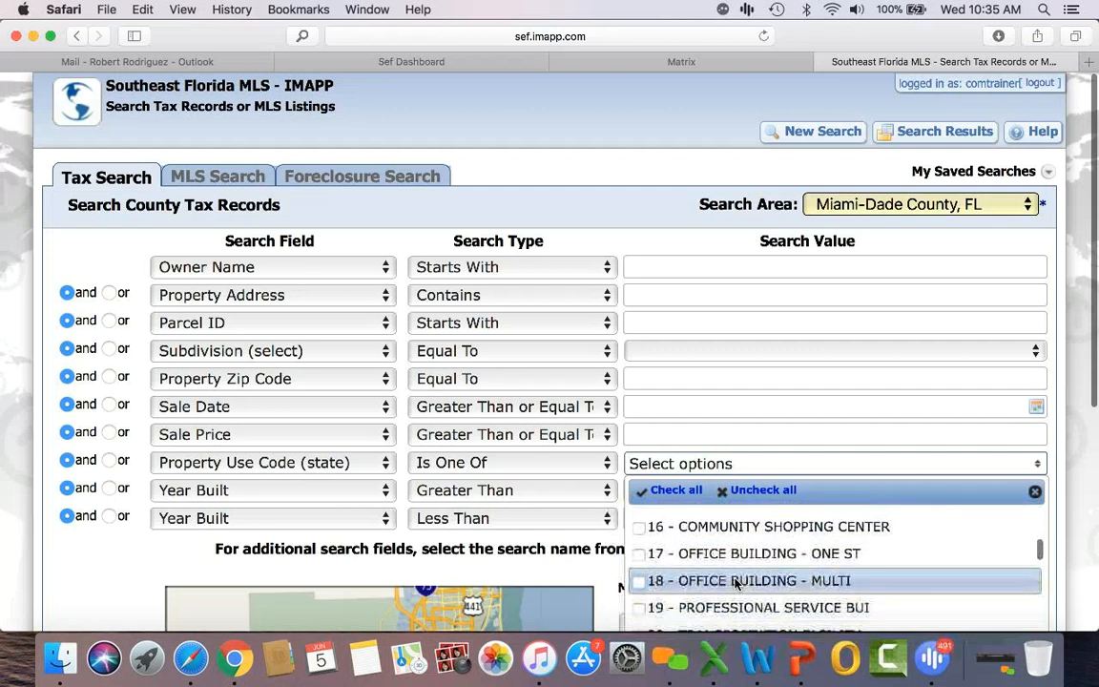
scroll(735, 581, "up", 1)
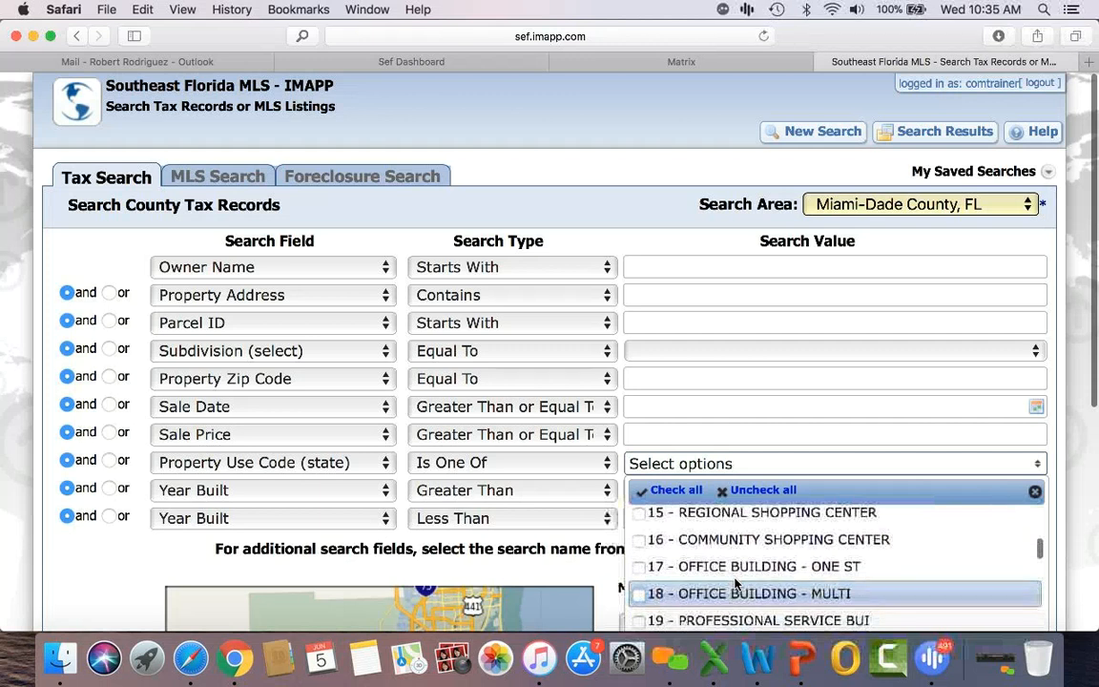
left_click(638, 568)
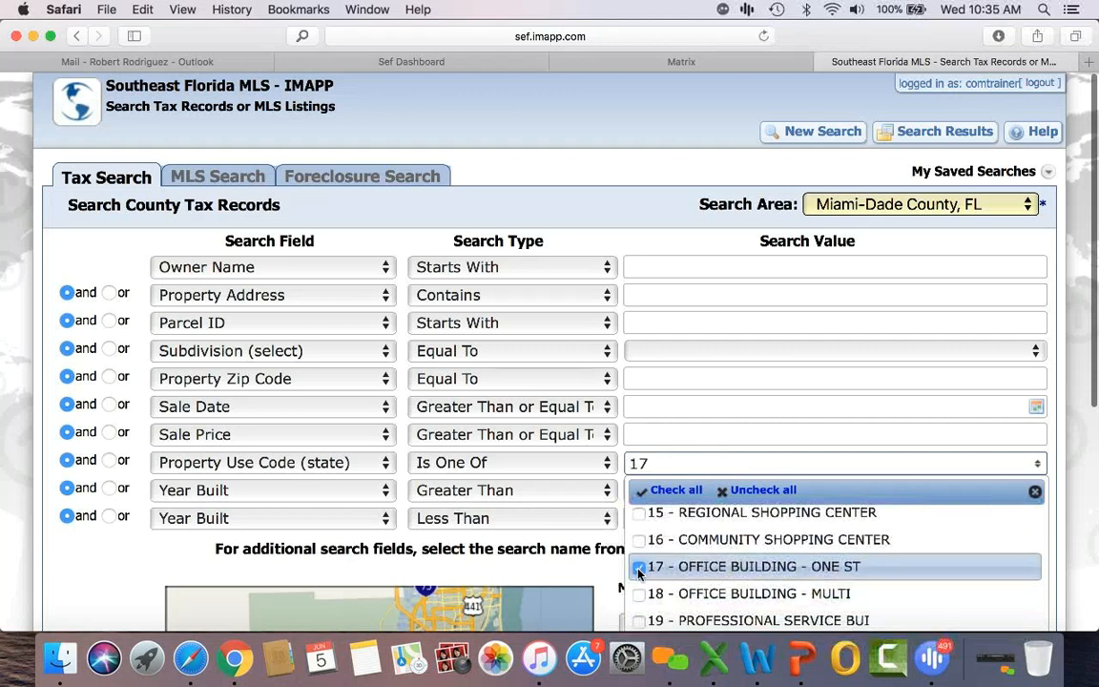
left_click(79, 545)
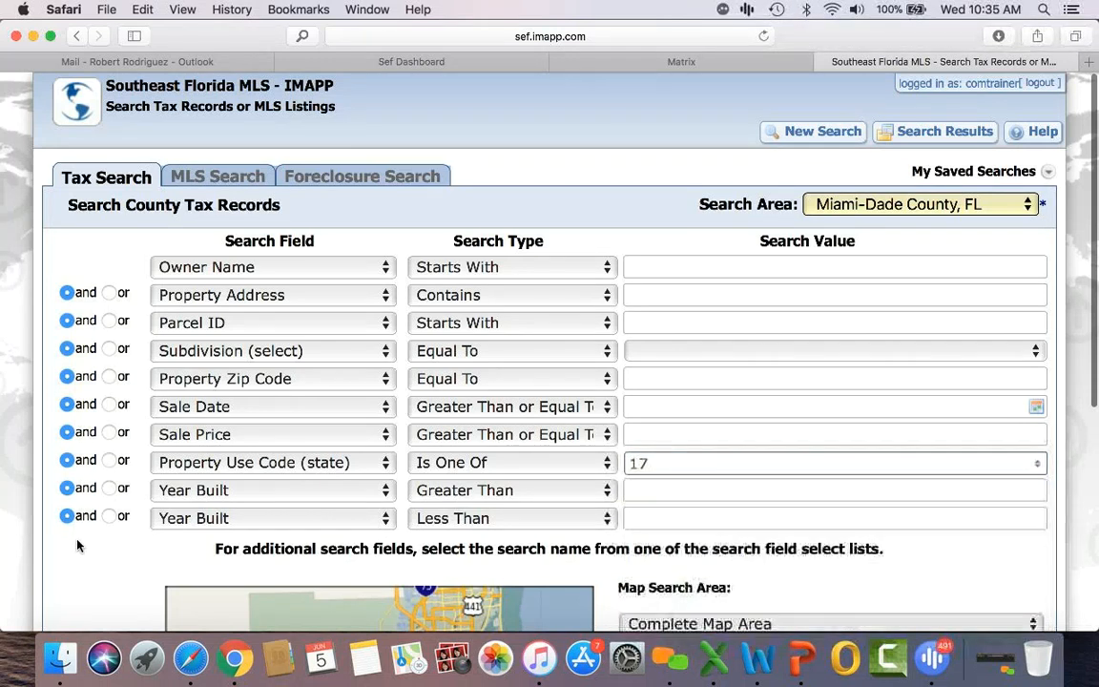
Step: Enter zip 33134, set the sale date to 12/05/2018, and run the search
left_click(675, 376)
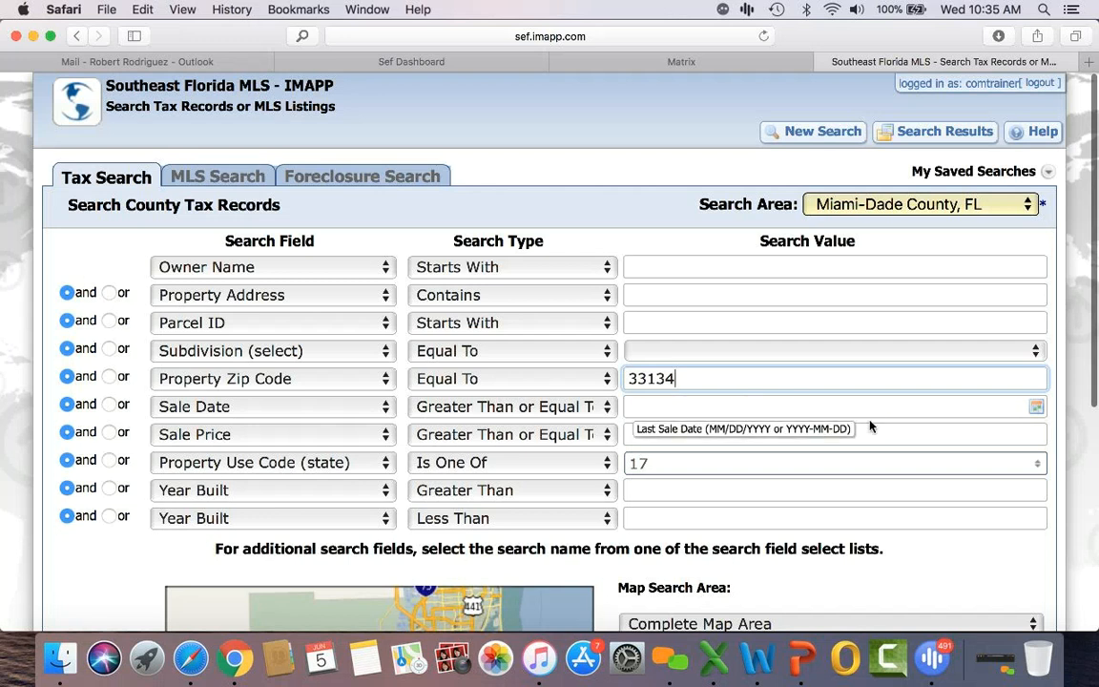
left_click(1033, 409)
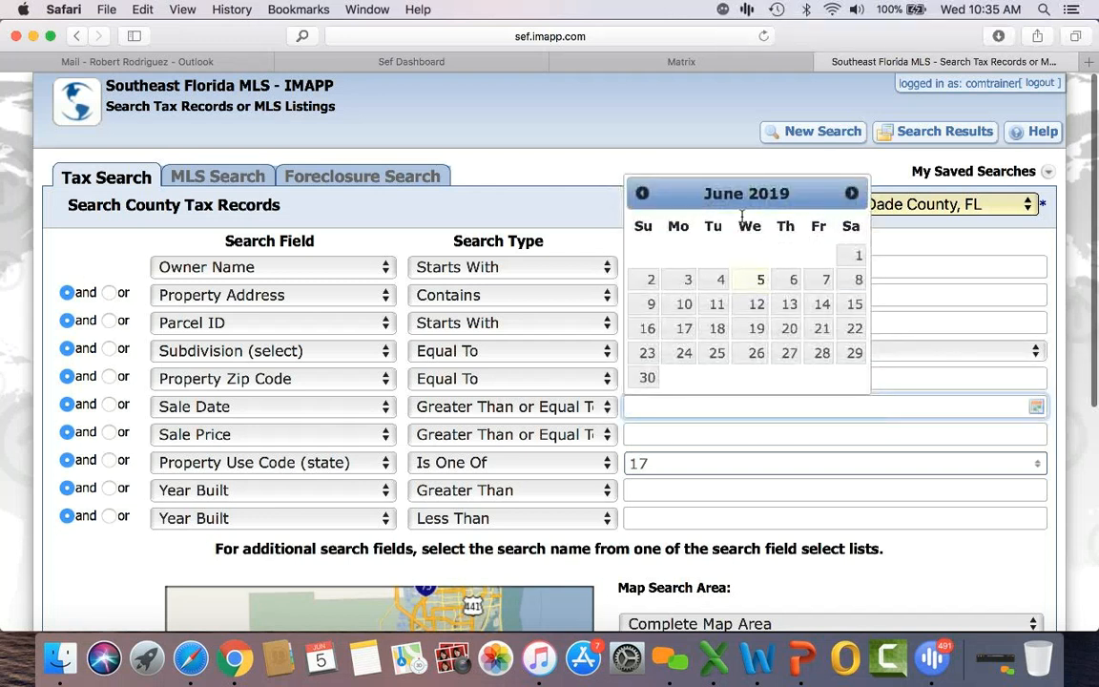
left_click(642, 193)
left_click(642, 194)
left_click(642, 194)
left_click(642, 193)
left_click(642, 195)
left_click(642, 195)
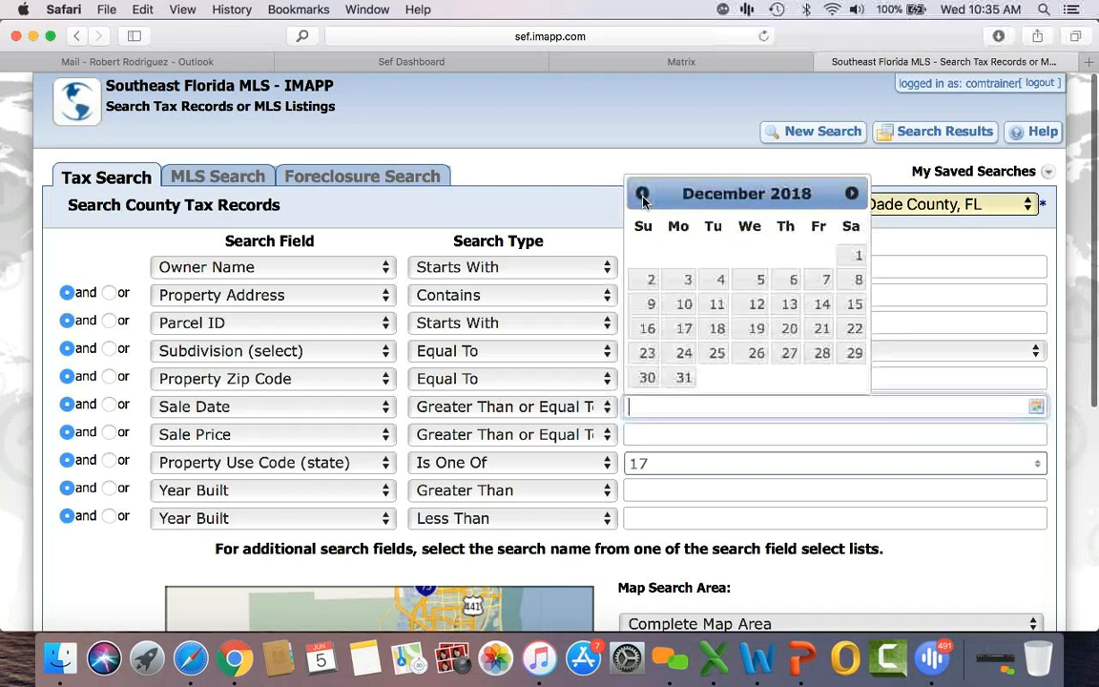
left_click(760, 279)
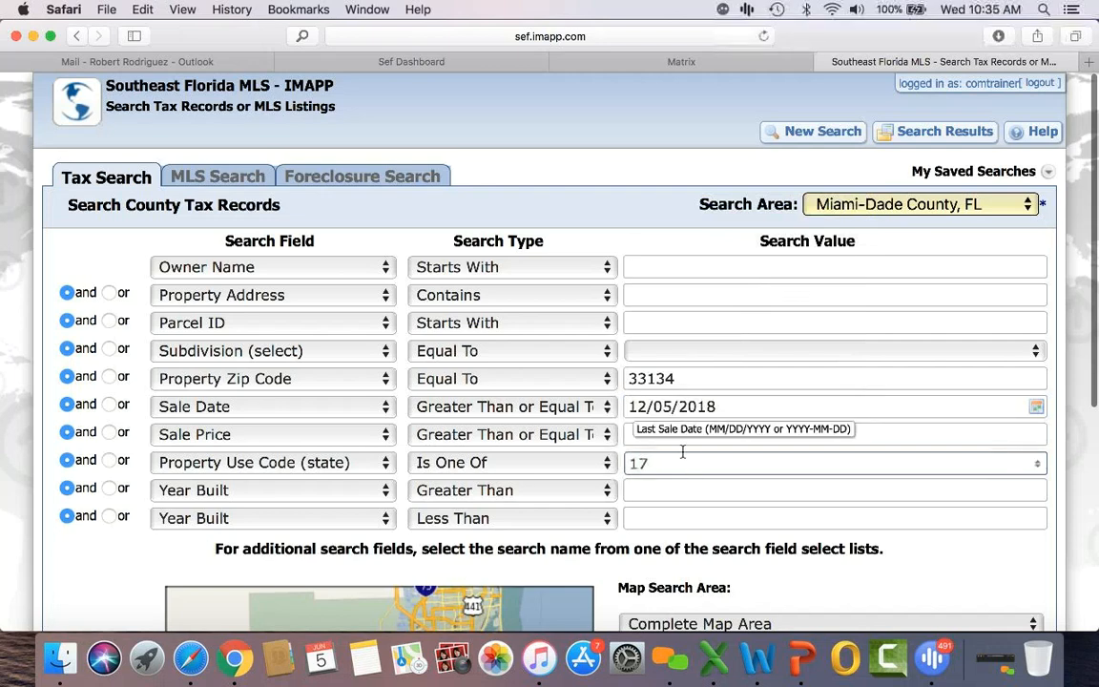
scroll(669, 565, "down", 1)
scroll(670, 564, "down", 3)
left_click(669, 564)
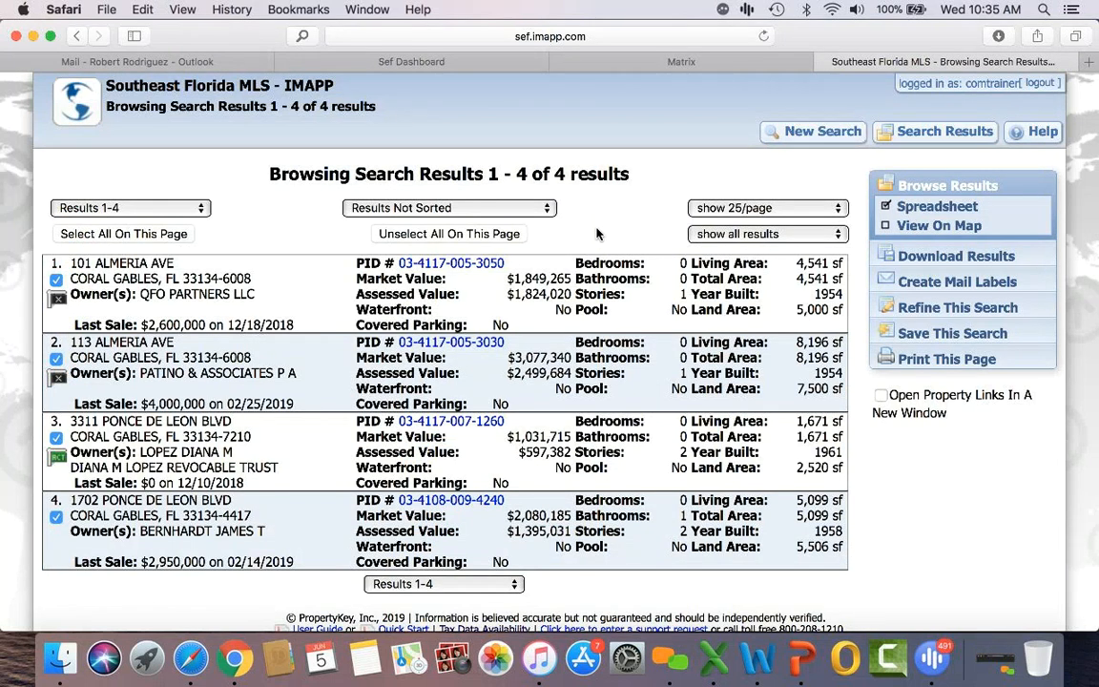
Step: Review the four Coral Gables office results and reopen the search criteria for refining
scroll(598, 234, "down", 2)
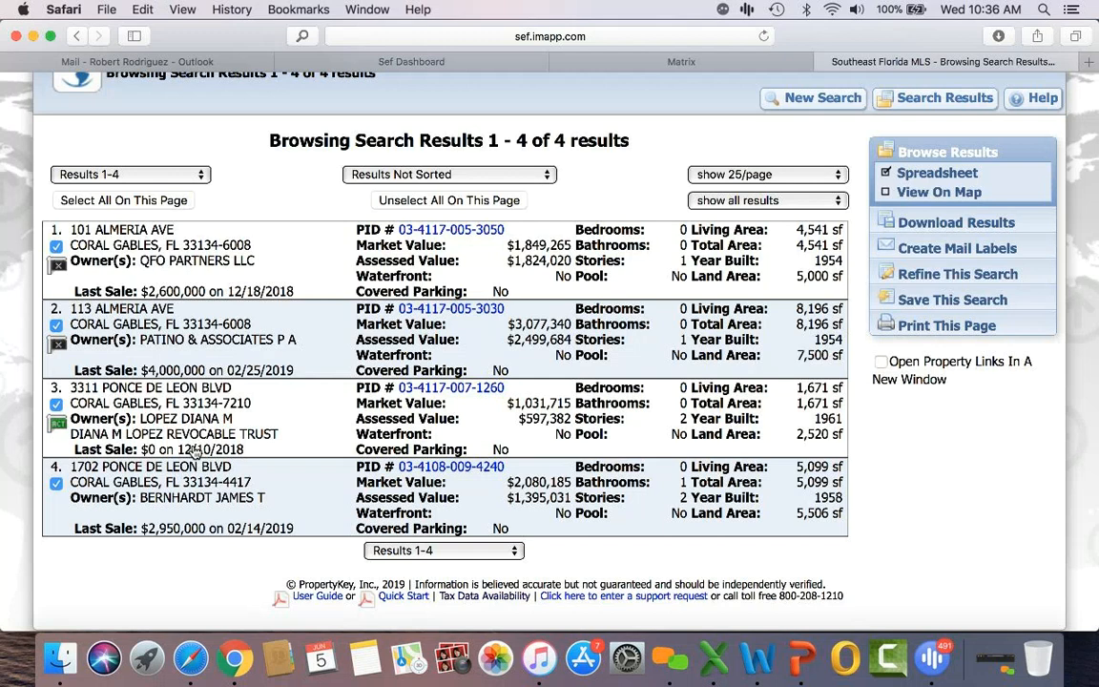
scroll(194, 451, "down", 1)
left_click(996, 276)
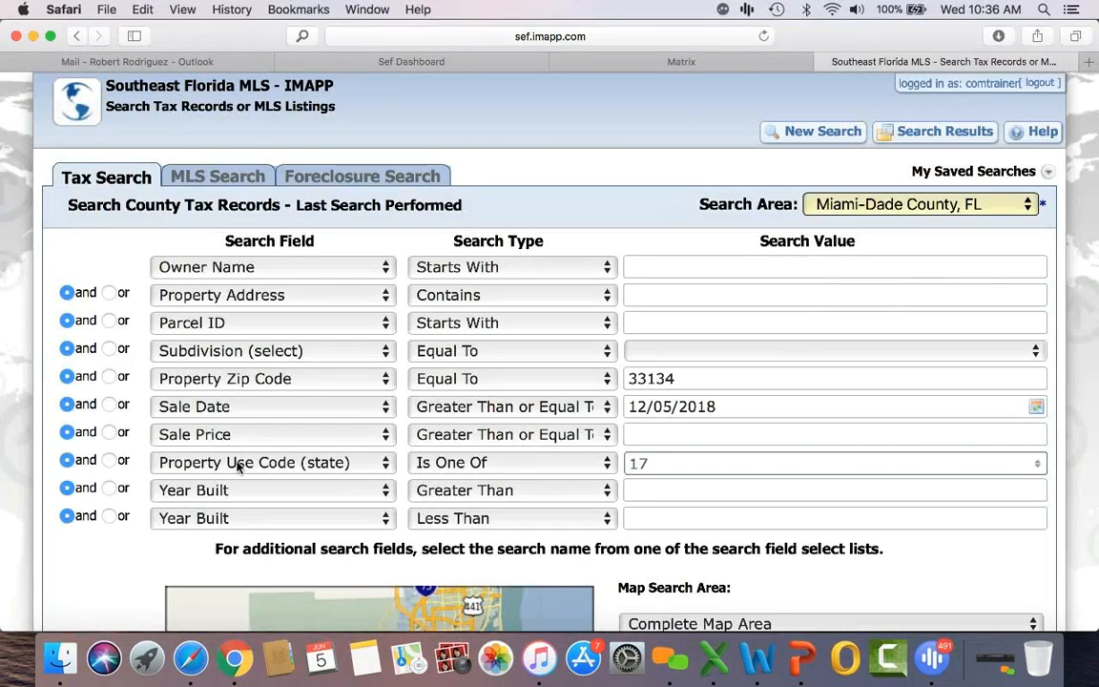
Step: Inspect the Property Use Code list, leaving use code 17 as the only selection
left_click(693, 468)
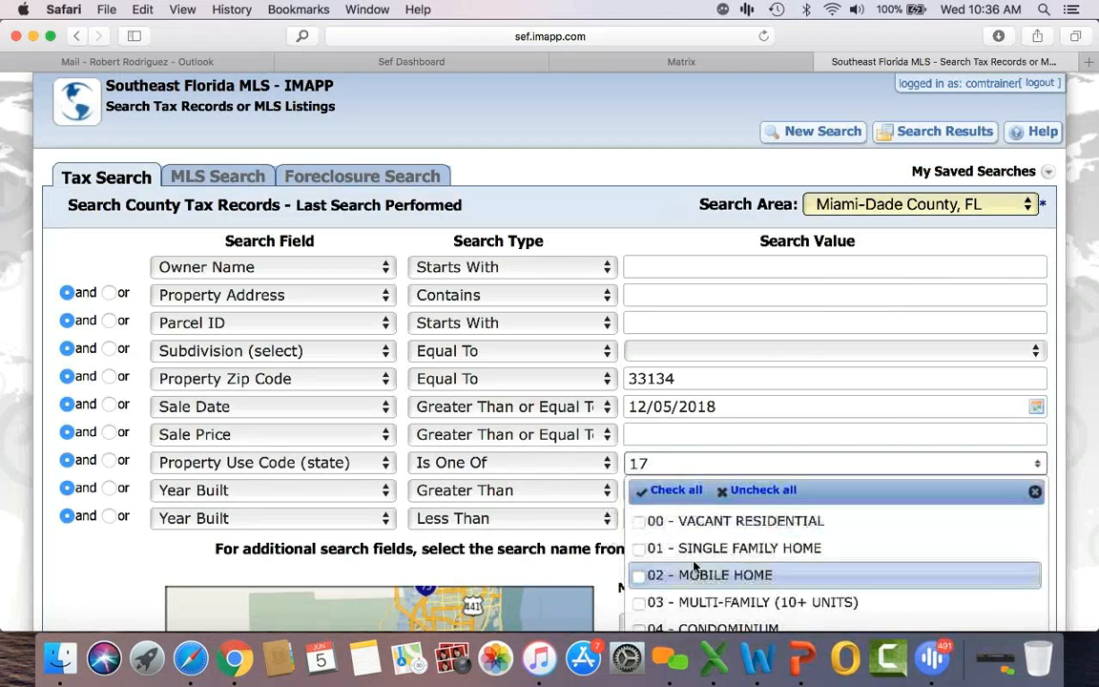
scroll(682, 567, "down", 5)
scroll(693, 566, "down", 3)
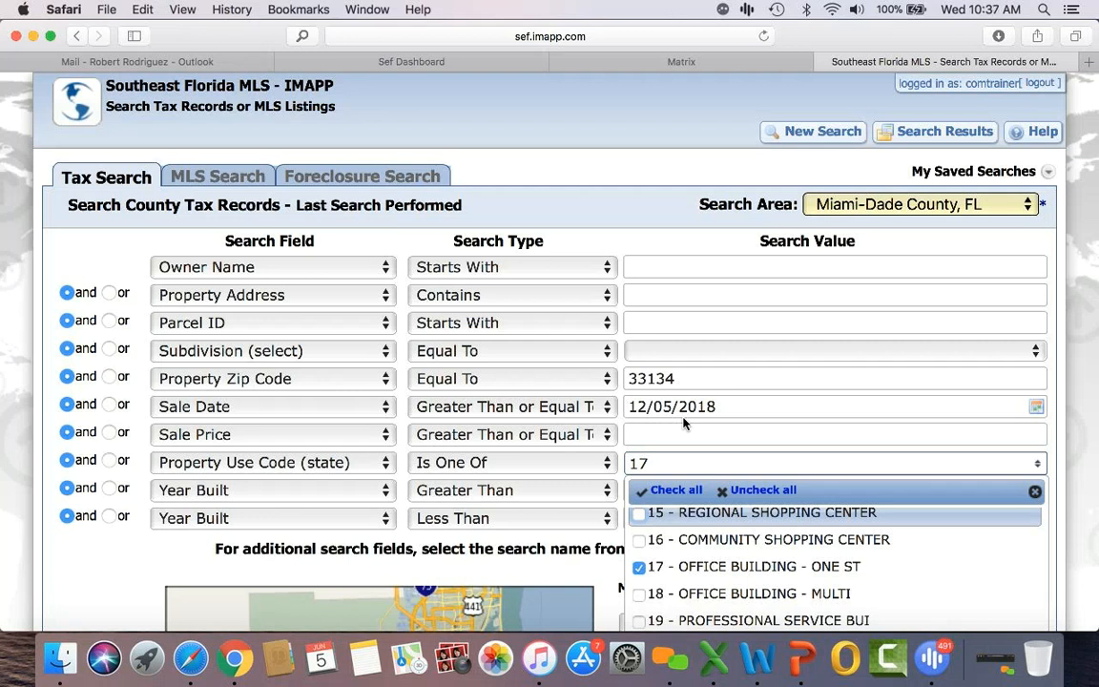
left_click(1083, 381)
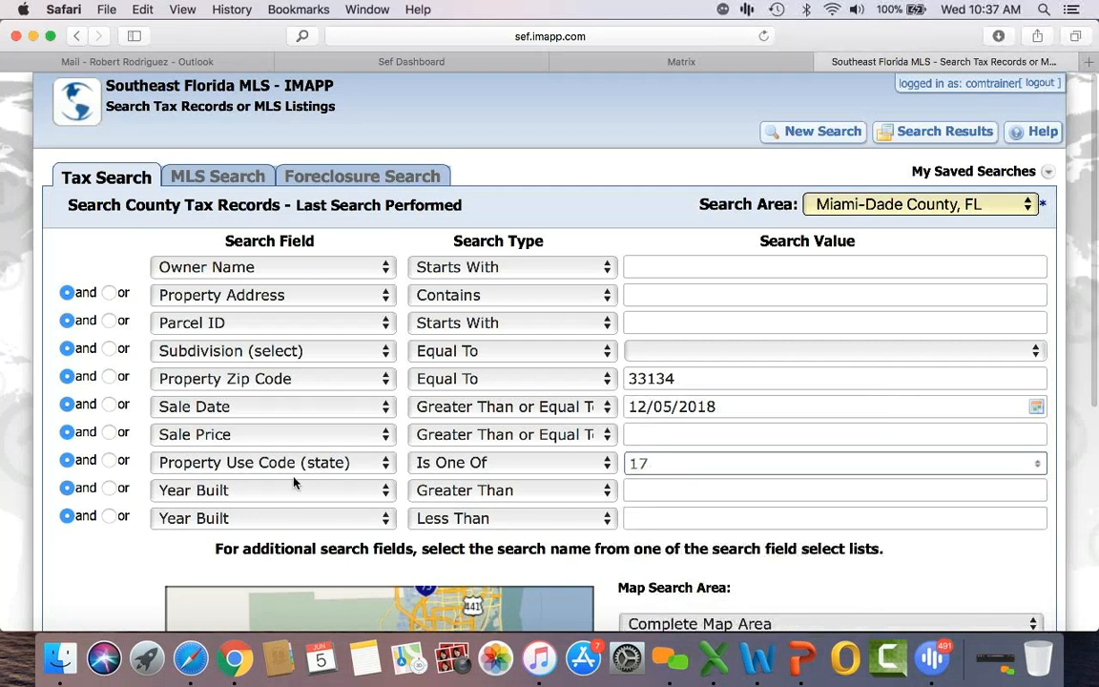
Step: Inspect the last row's search field list without changes, then start a new search
scroll(256, 431, "down", 2)
left_click(222, 460)
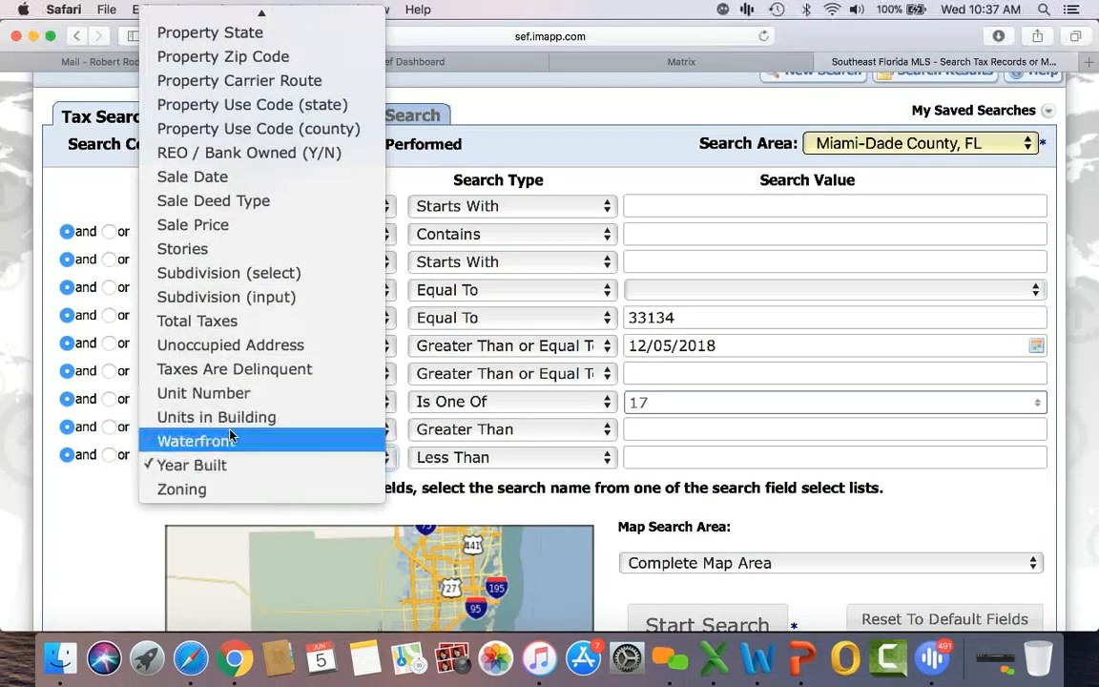
scroll(238, 404, "up", 6)
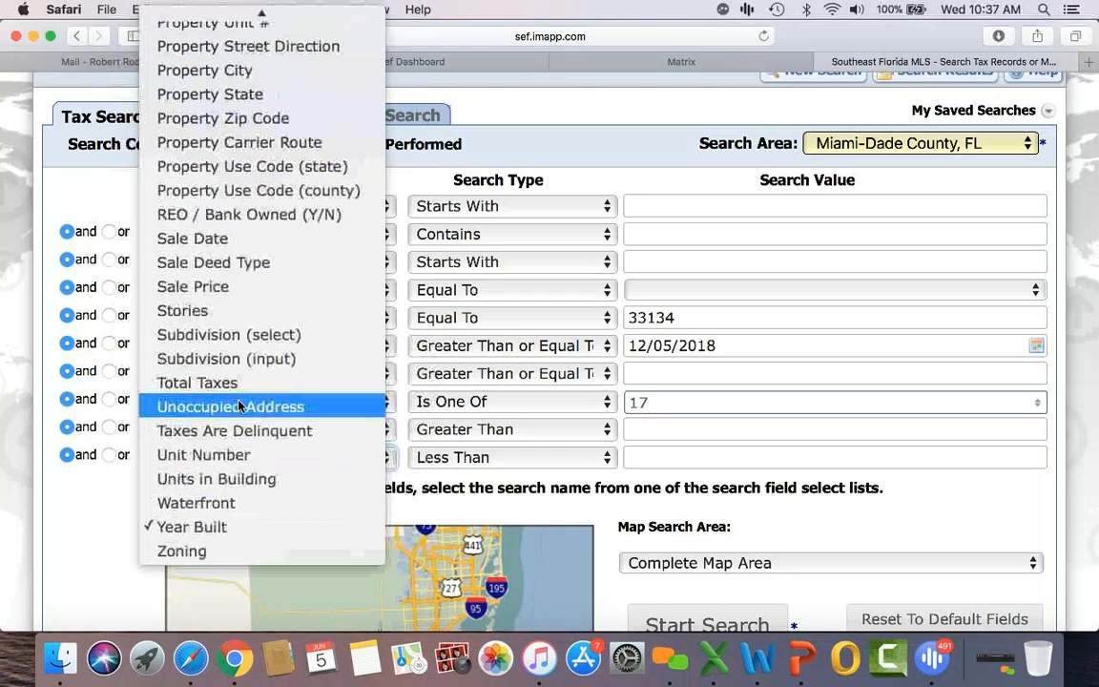
scroll(238, 406, "up", 6)
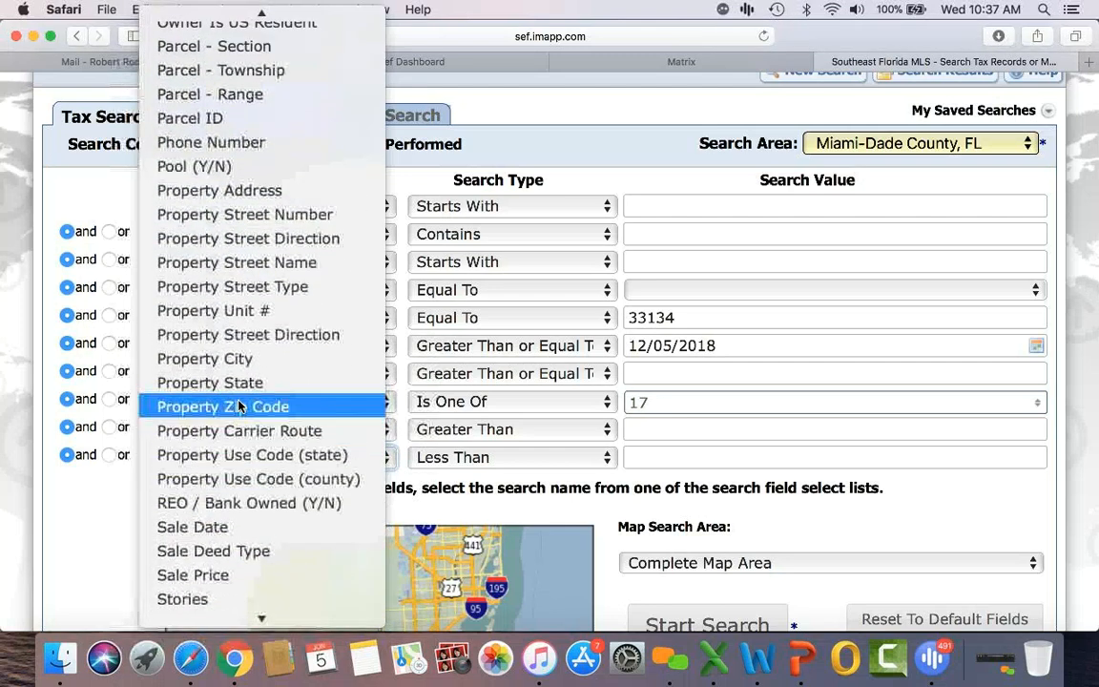
scroll(239, 405, "up", 8)
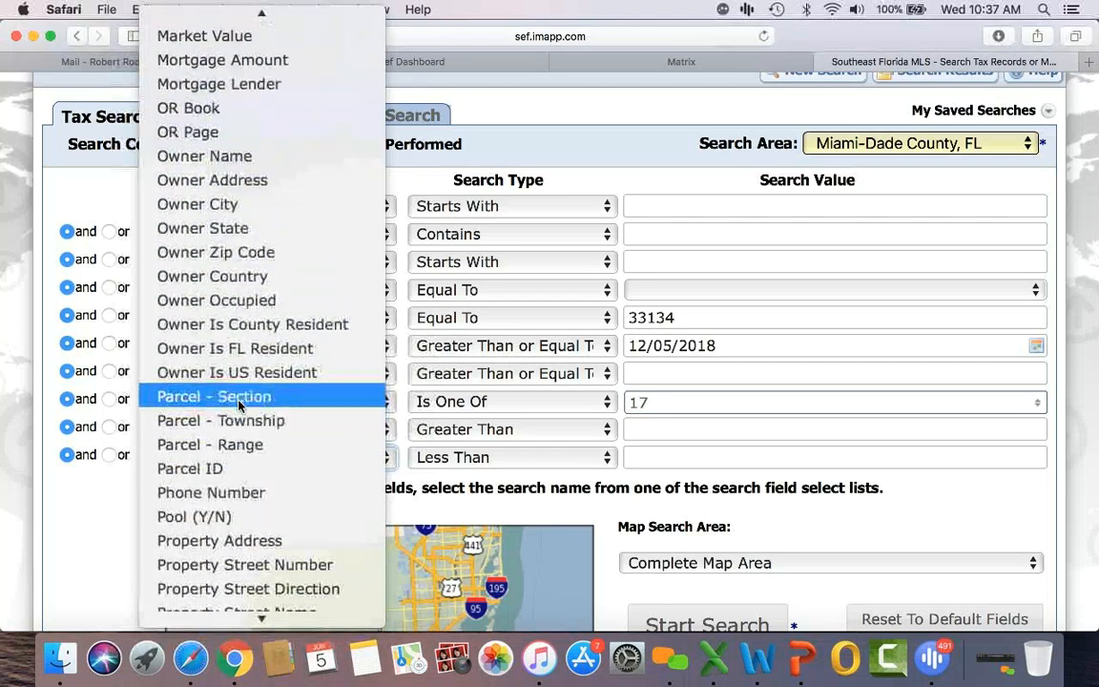
scroll(238, 406, "up", 3)
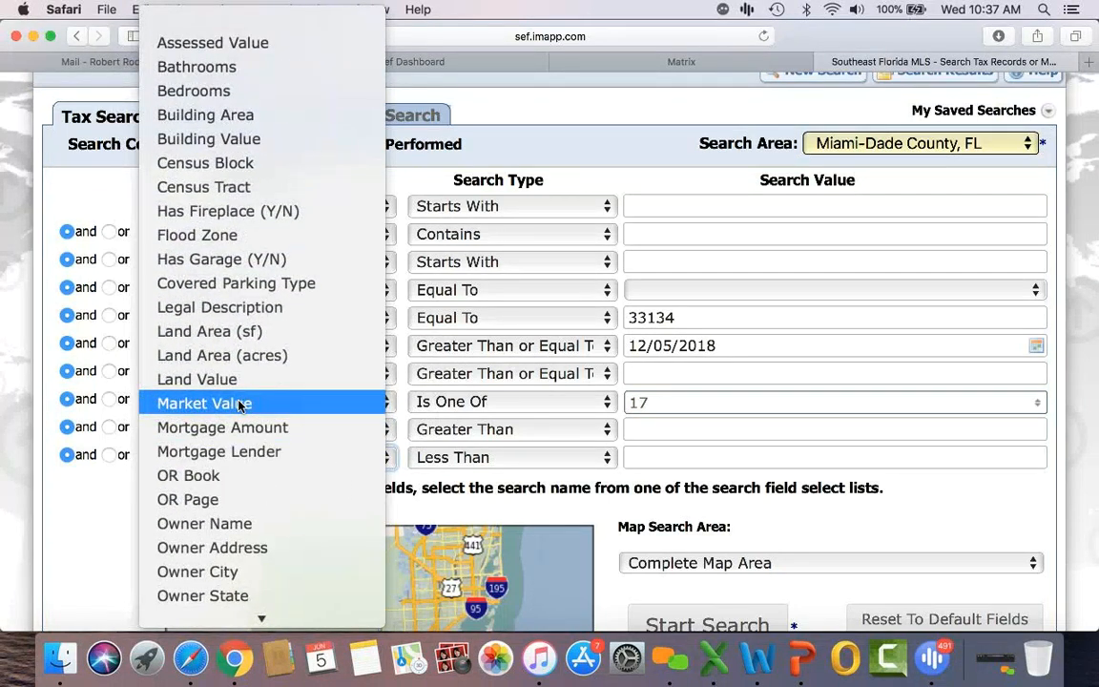
left_click(49, 576)
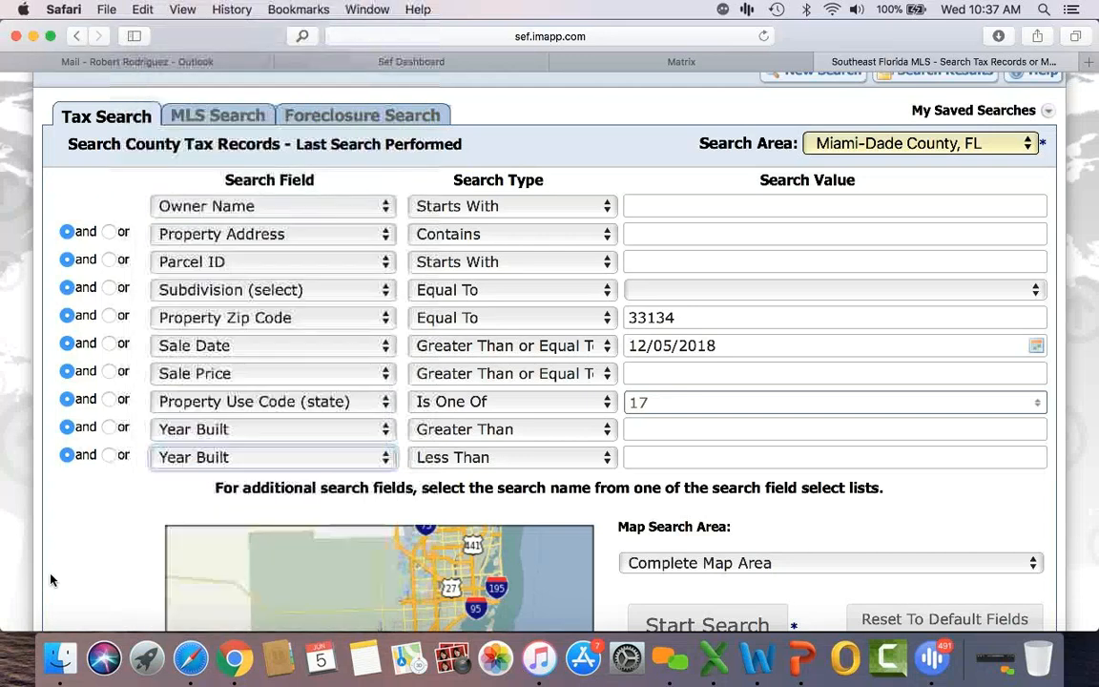
scroll(954, 153, "up", 2)
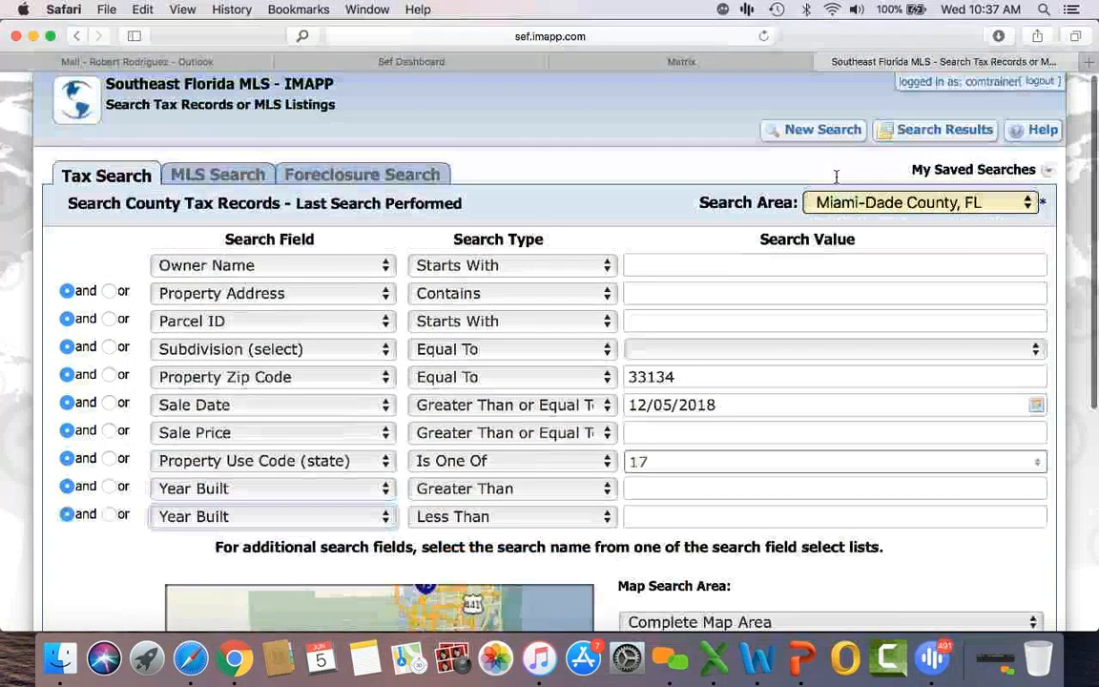
left_click(821, 133)
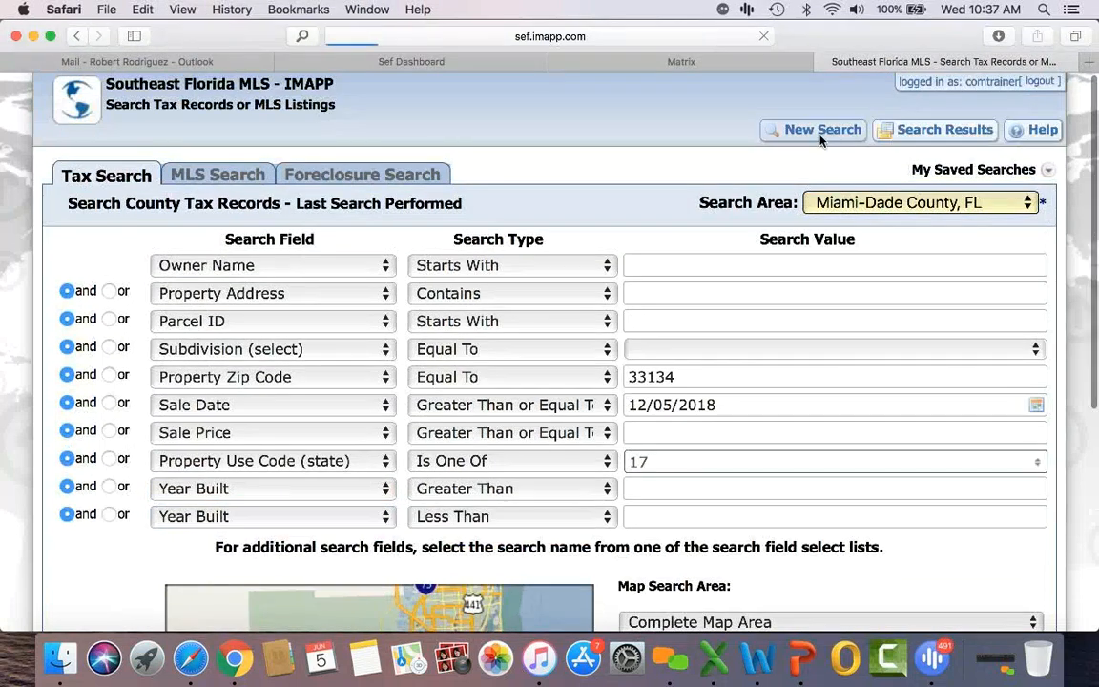
Step: Return to the Matrix listing 6 of 131, the $950,000 office at 900 Biscayne Condo
left_click(683, 61)
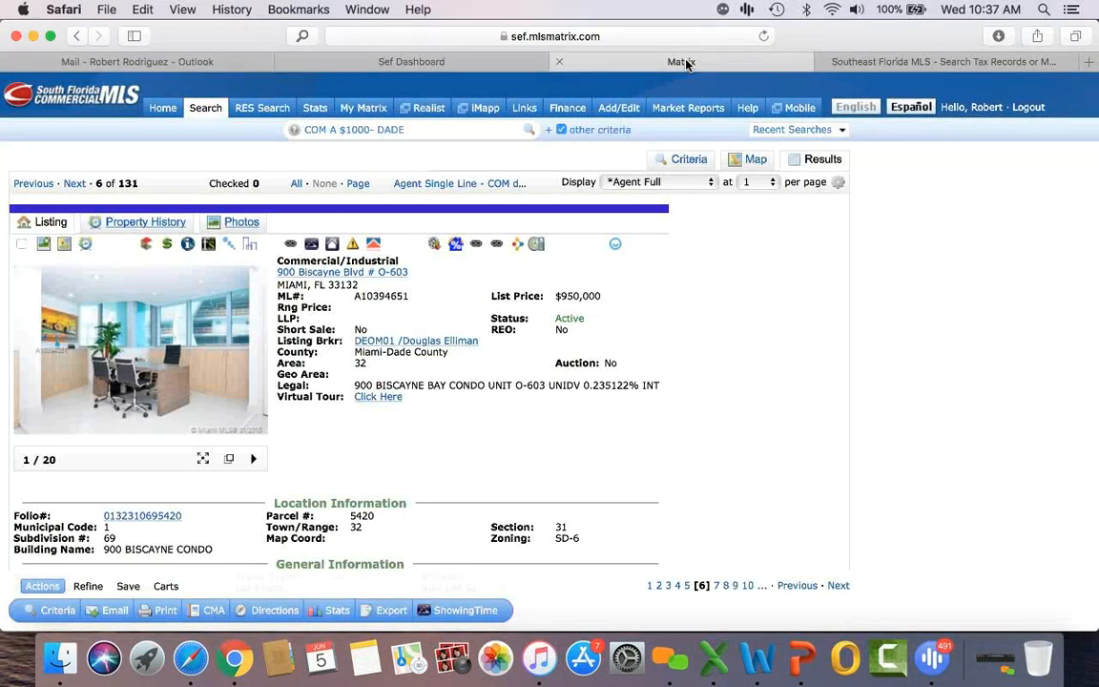
scroll(935, 360, "down", 3)
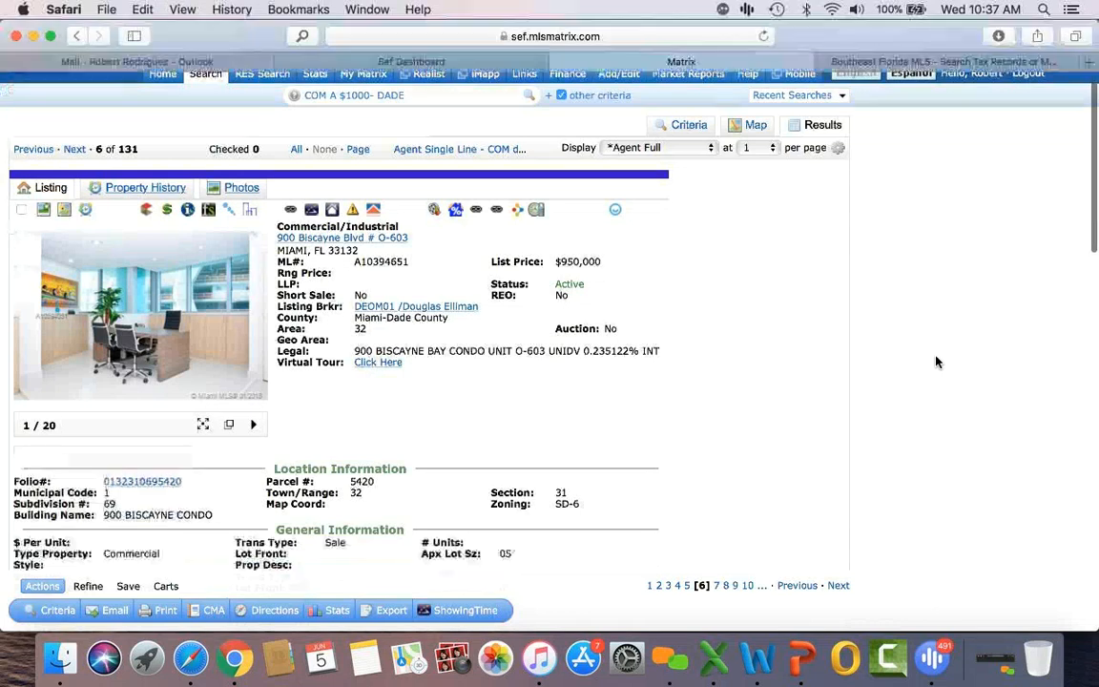
scroll(936, 361, "up", 3)
mouse_move(202, 114)
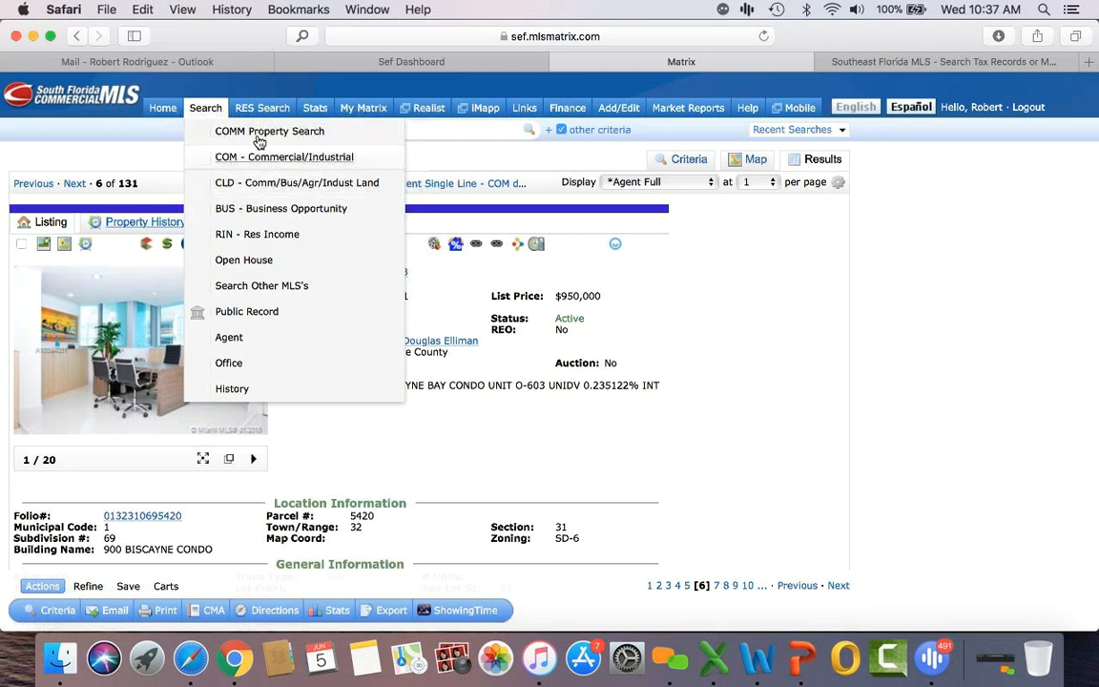
Step: Search Commercial/Industrial for-sale apartments in Miami-Dade County priced 500–1500 thousand and show results
left_click(264, 158)
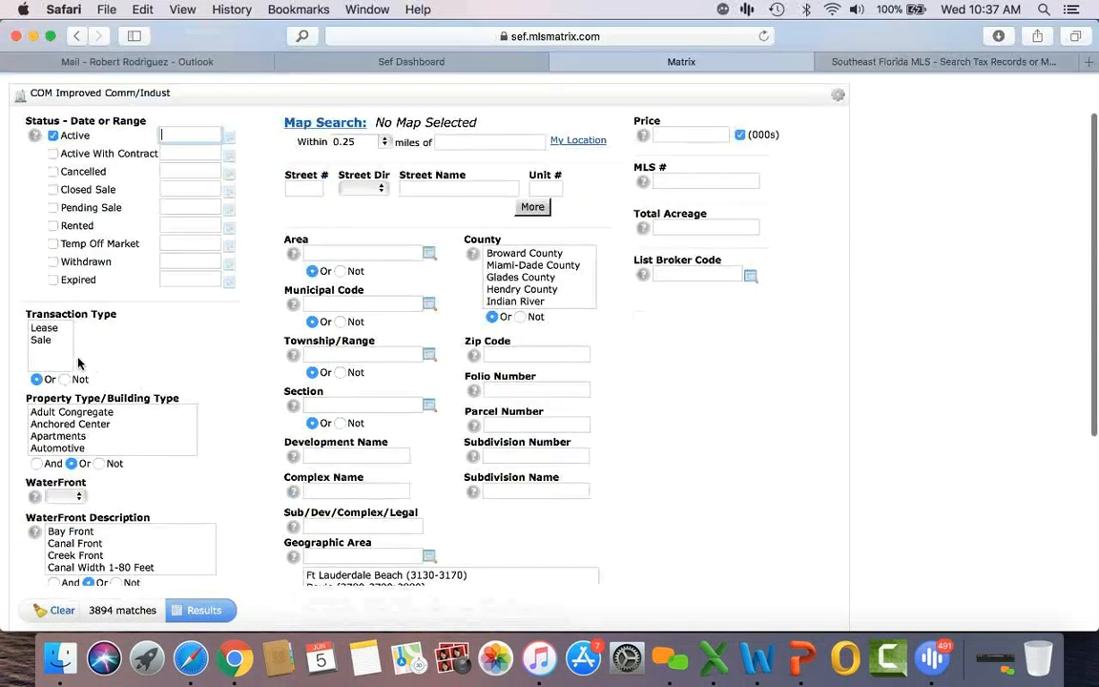
left_click(42, 340)
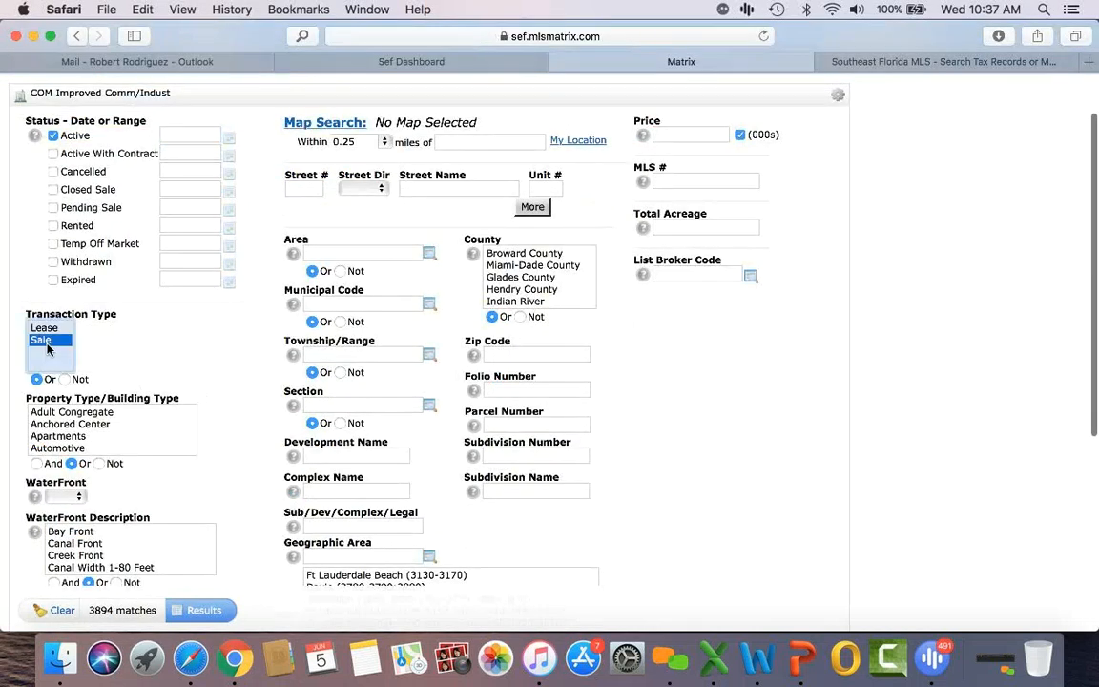
left_click(69, 436)
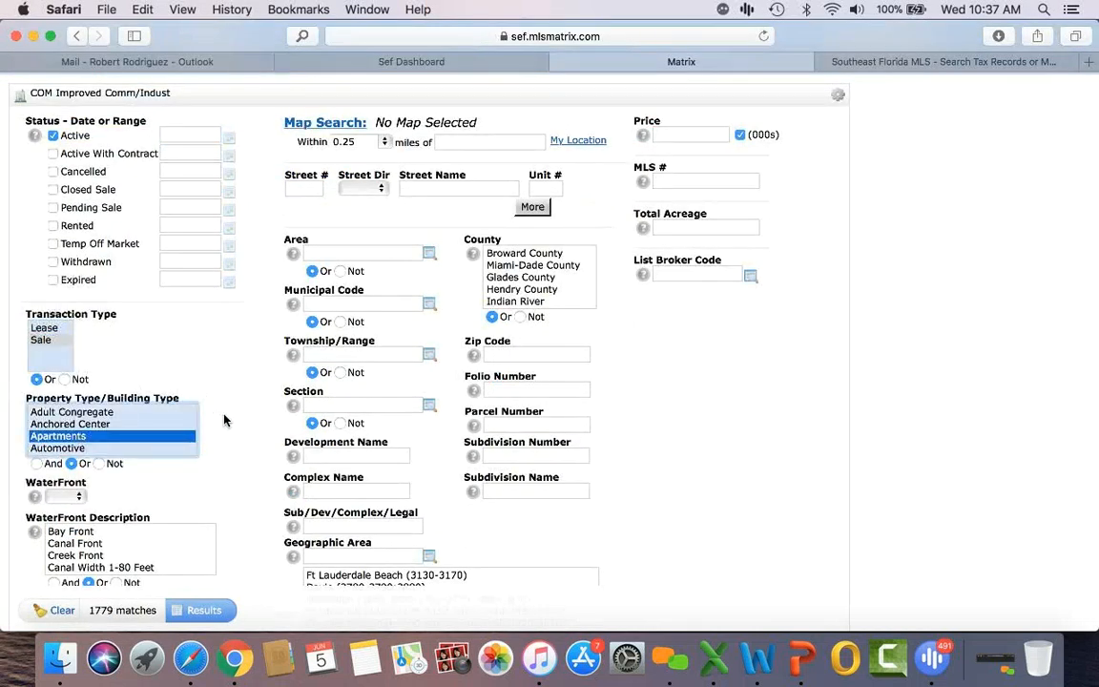
left_click(520, 265)
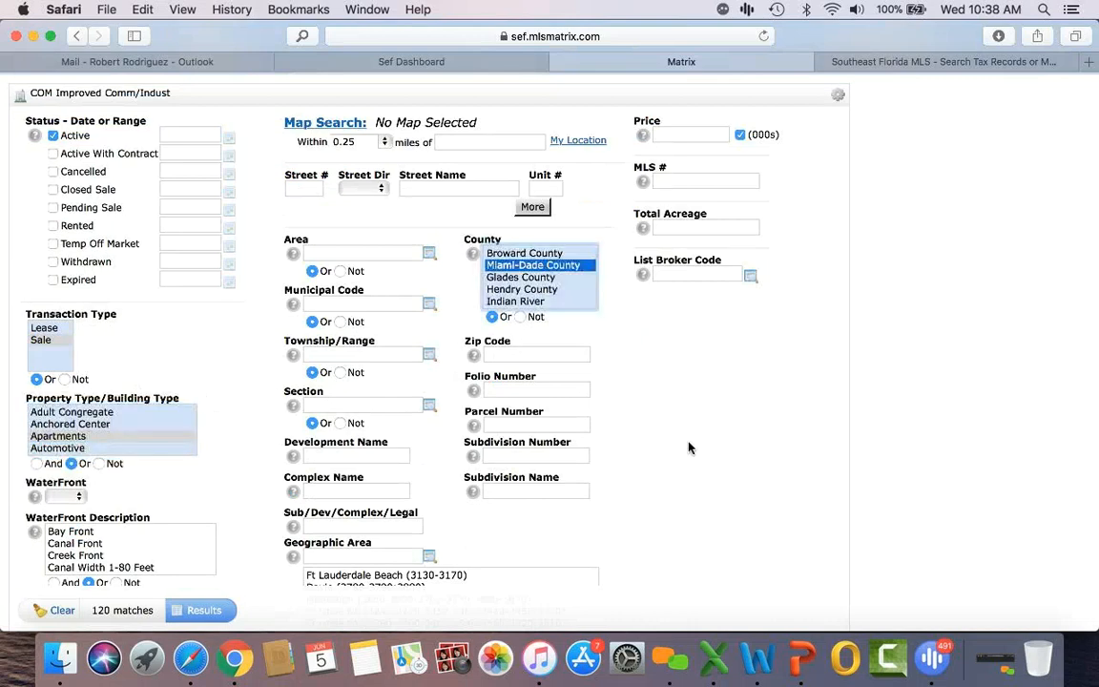
scroll(689, 447, "down", 3)
scroll(690, 447, "up", 5)
left_click(677, 205)
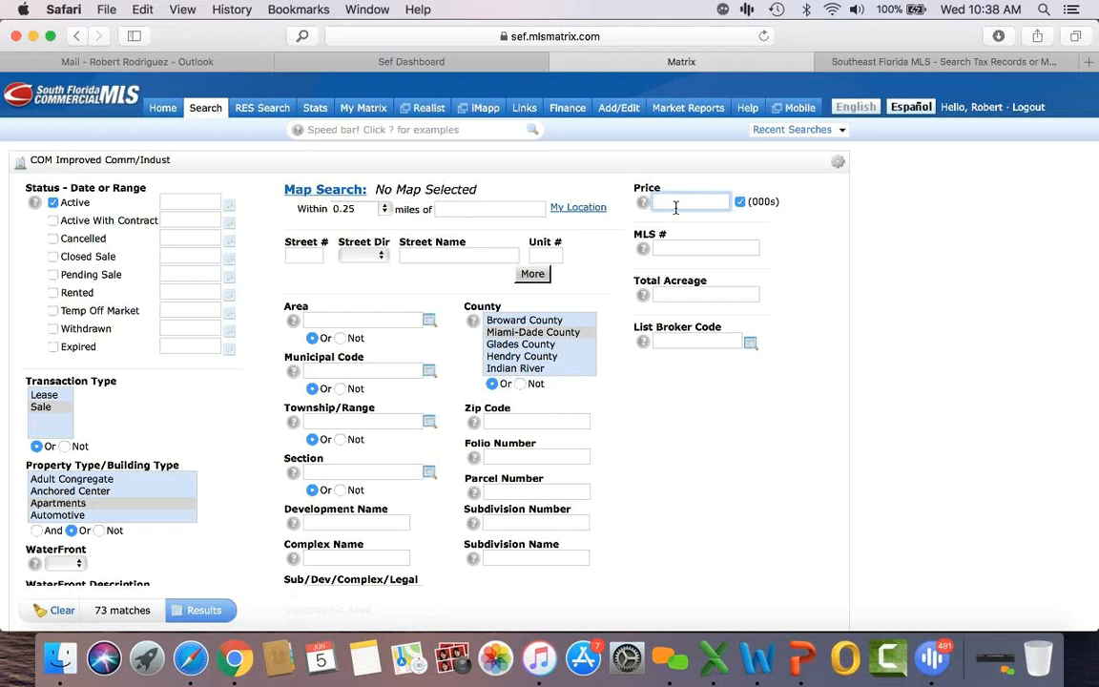
type("500-1500")
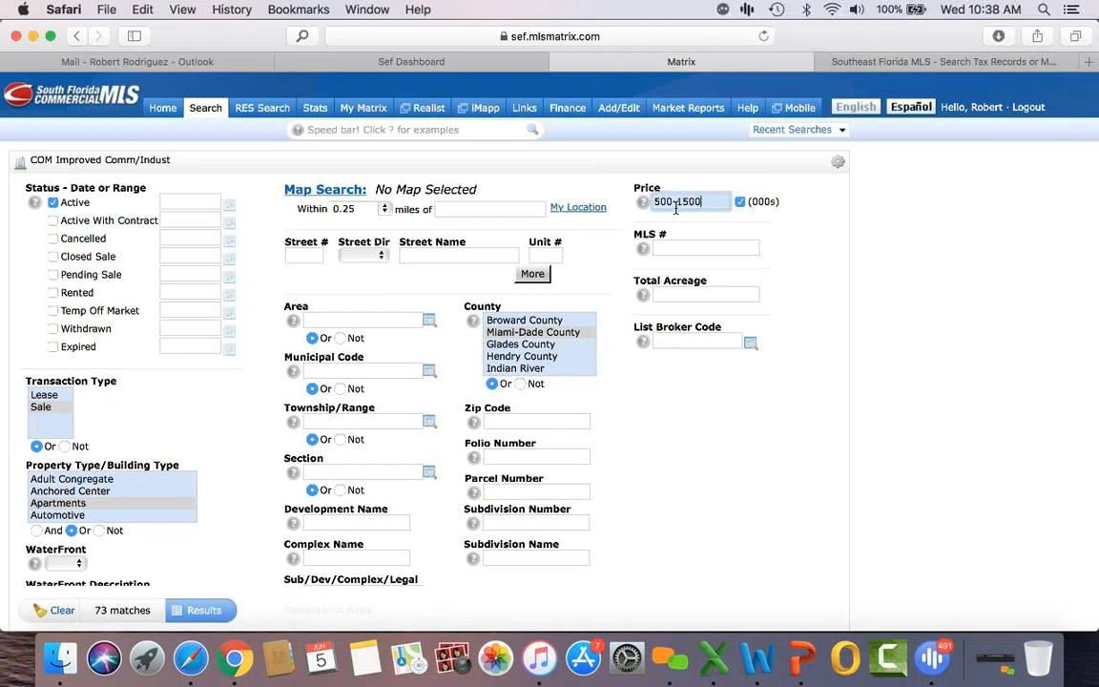
left_click(208, 611)
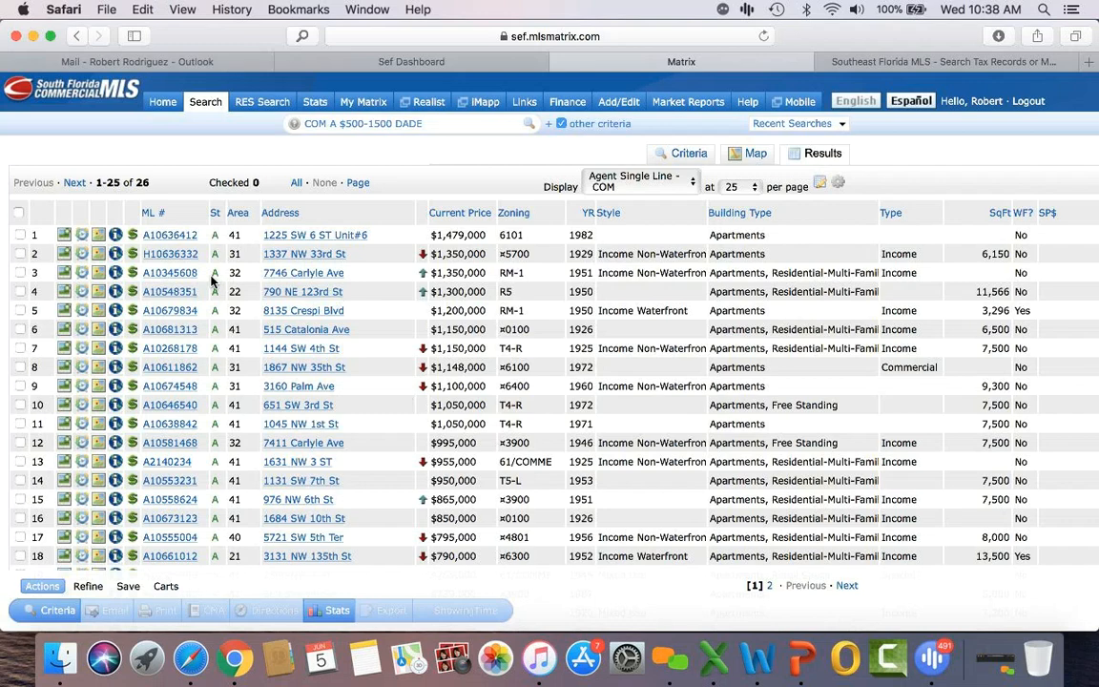
left_click(170, 310)
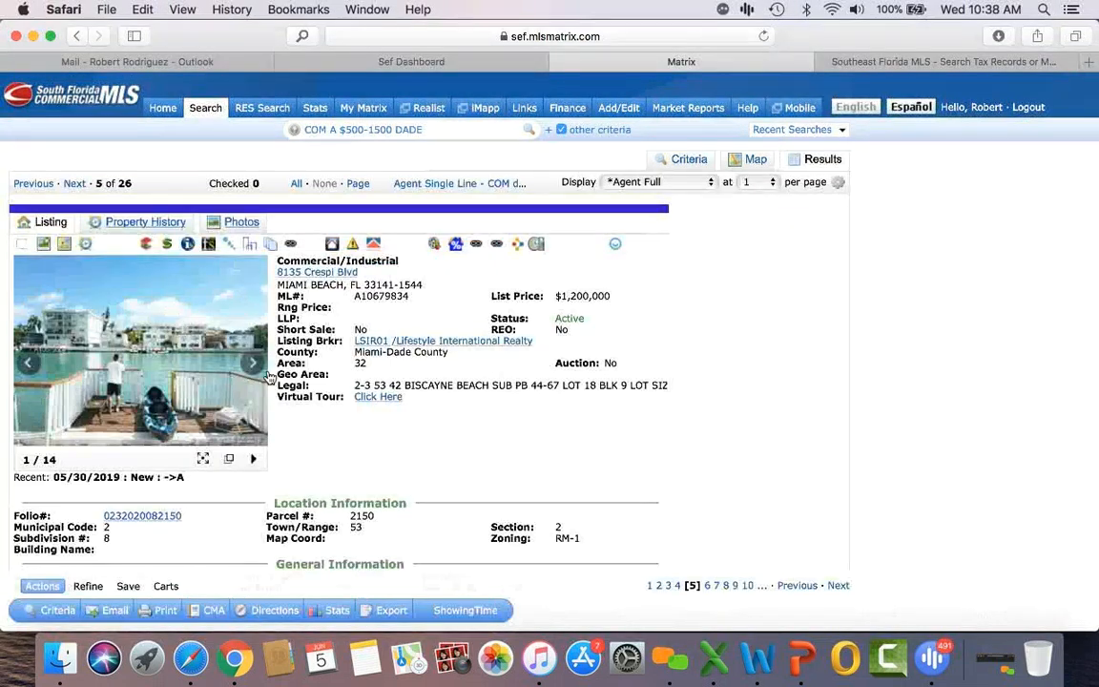
scroll(531, 382, "down", 9)
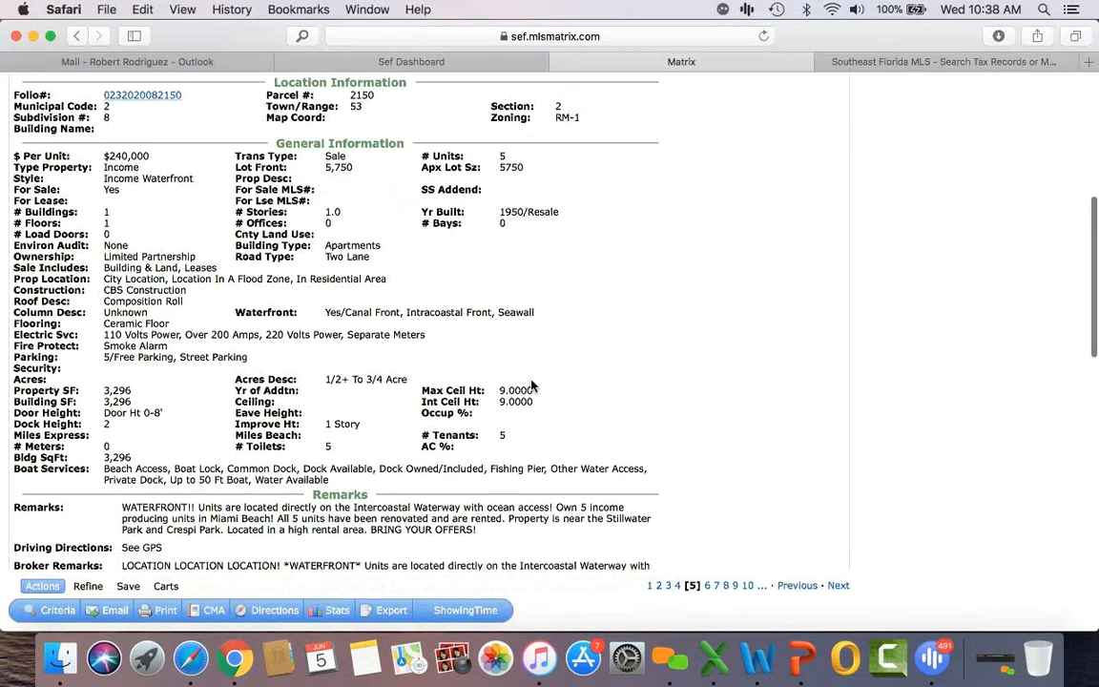
scroll(531, 385, "down", 5)
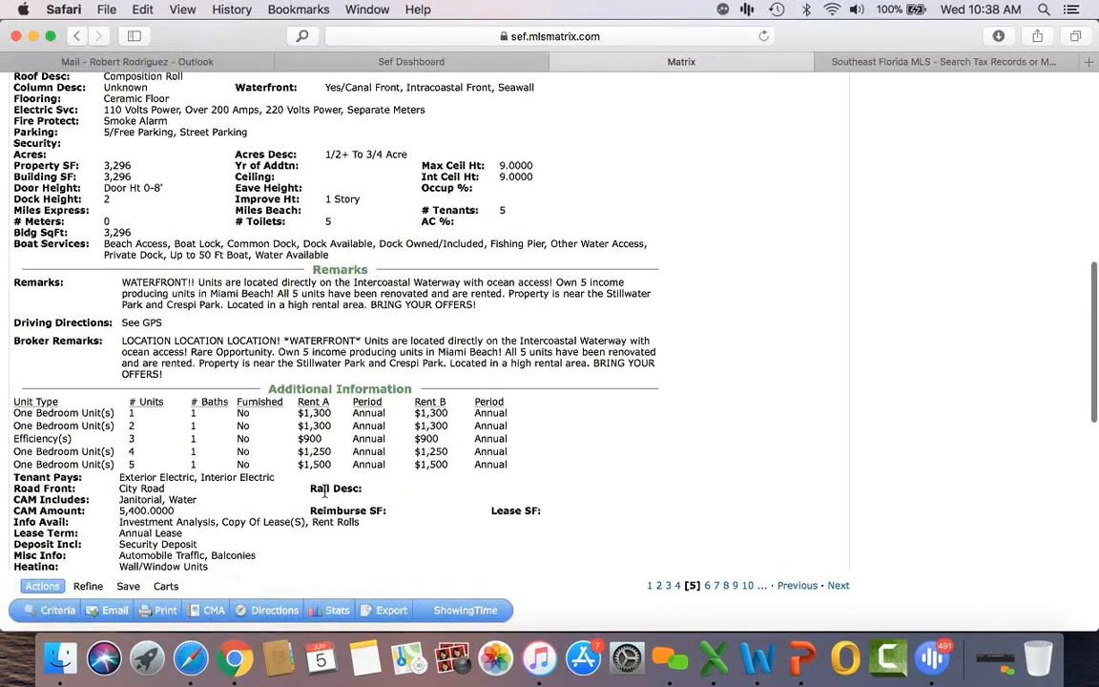
scroll(325, 491, "up", 15)
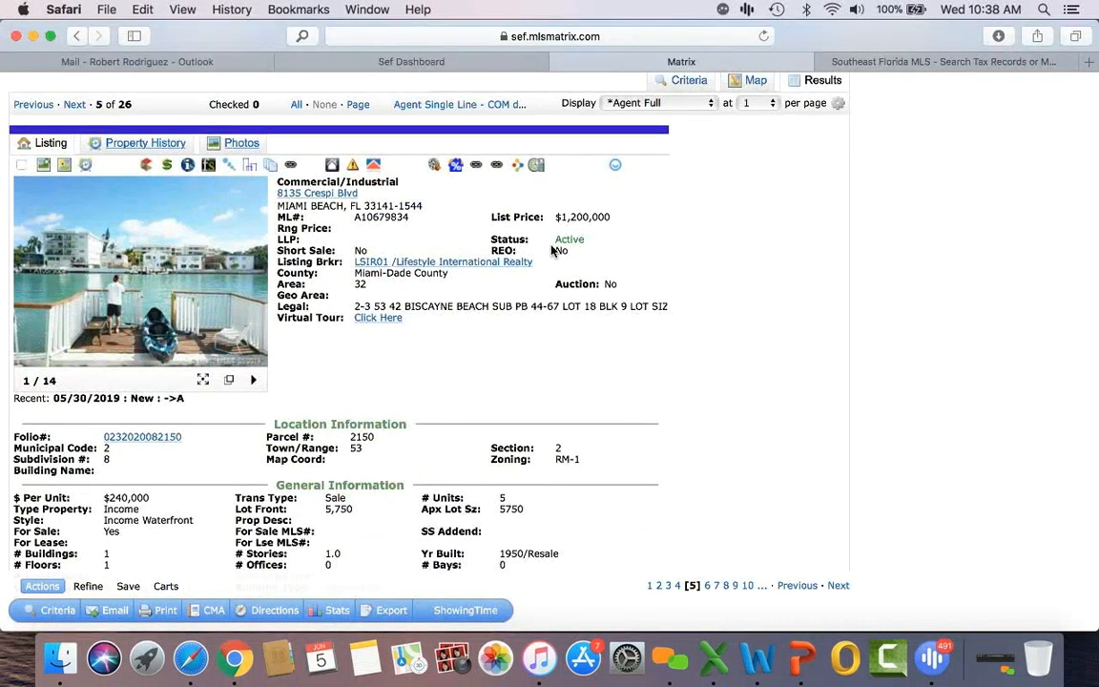
scroll(551, 250, "down", 20)
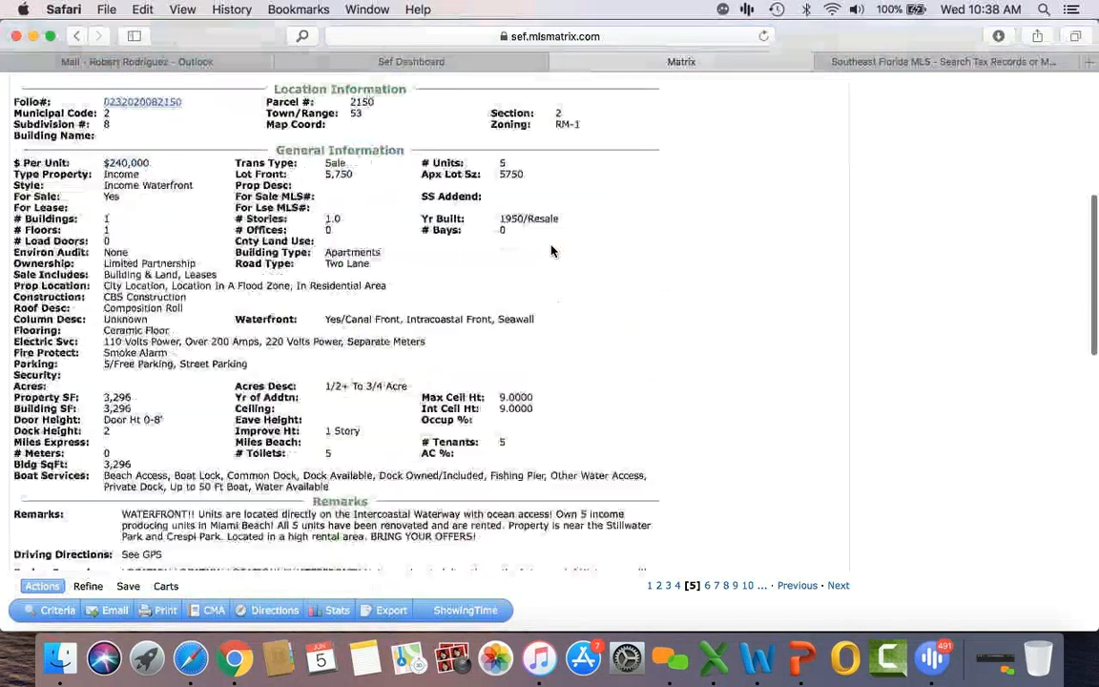
scroll(551, 250, "down", 1)
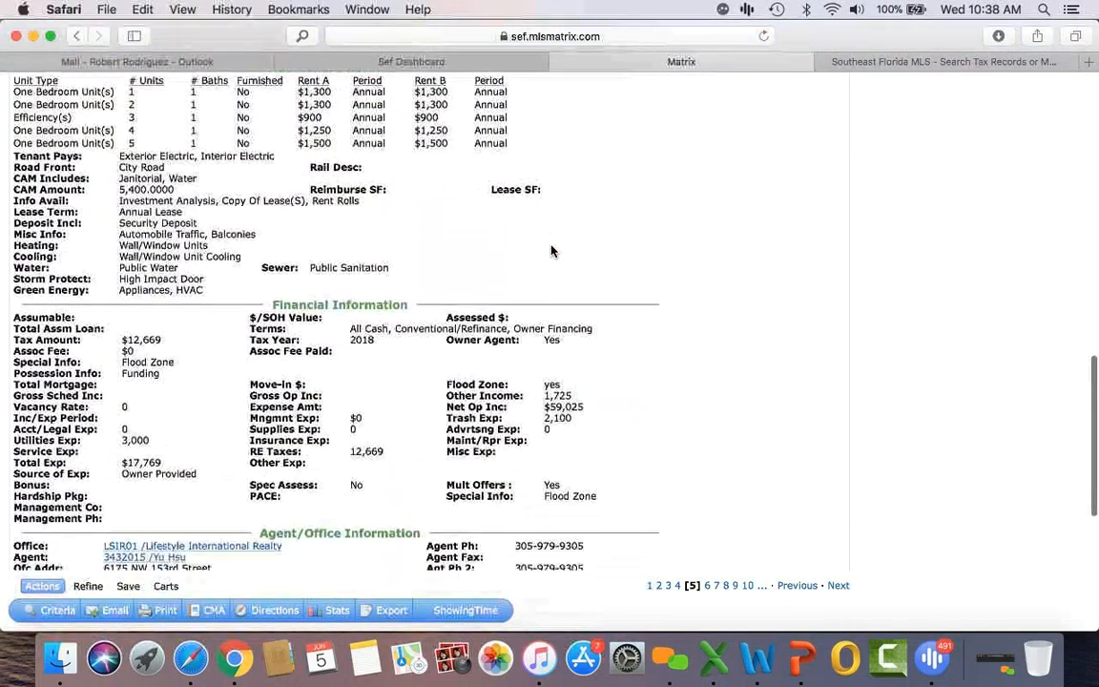
scroll(551, 250, "down", 2)
scroll(551, 250, "up", 1)
scroll(551, 250, "down", 3)
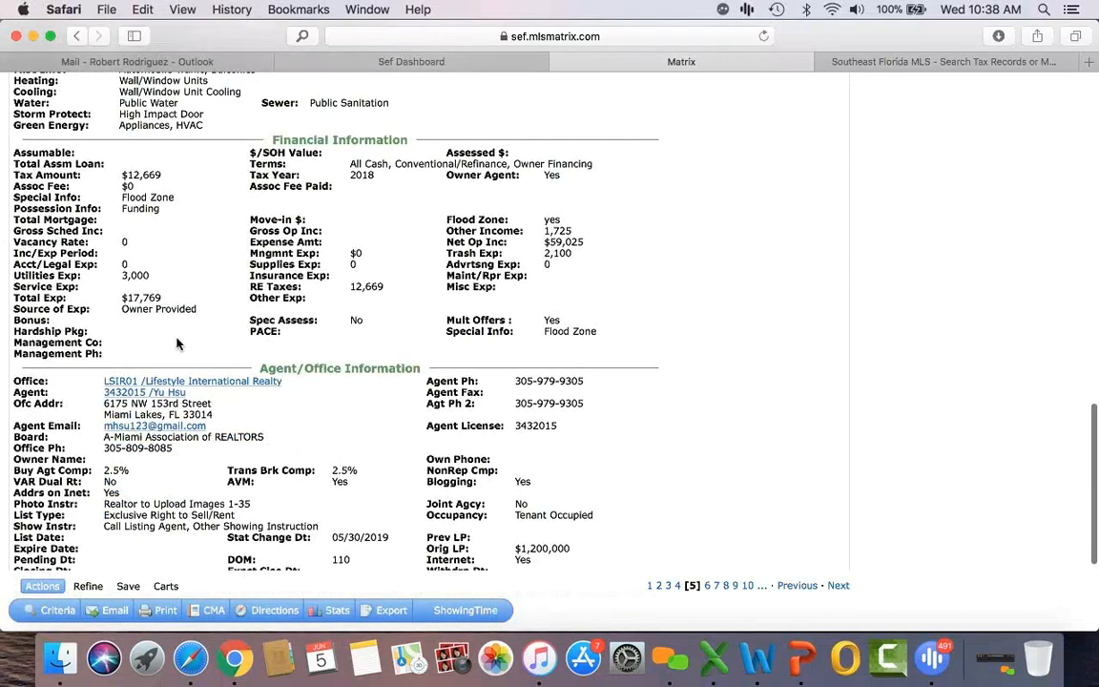
scroll(176, 343, "up", 12)
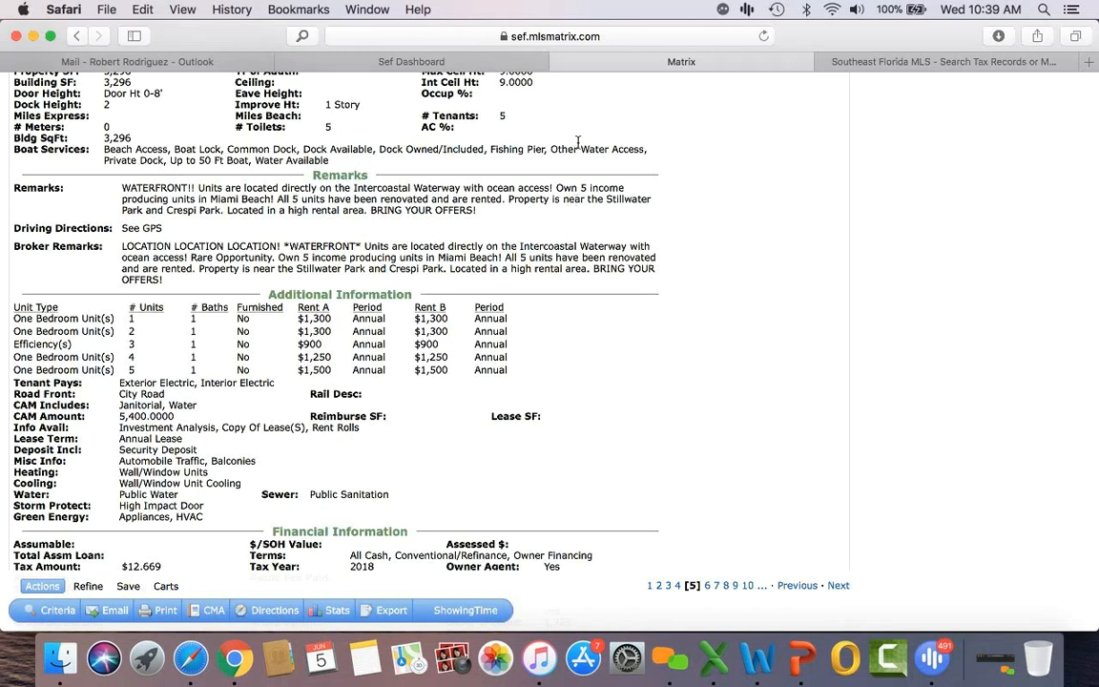
left_click(460, 61)
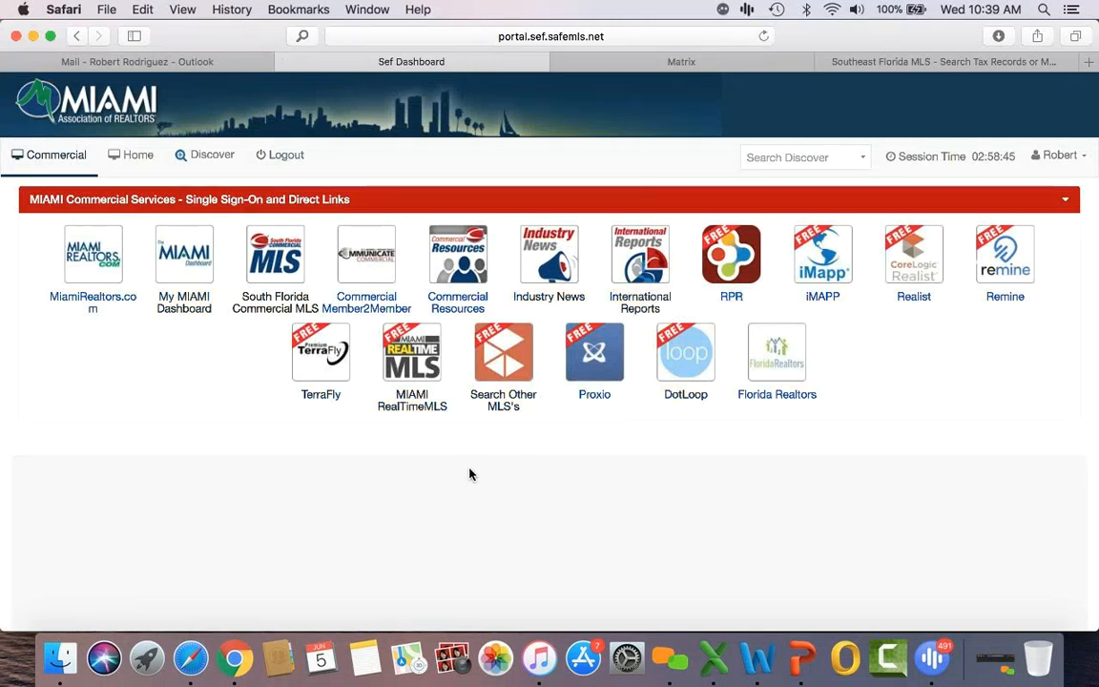
Step: Launch RealDAX from the Miami Realtors portal's Home member services
left_click(134, 156)
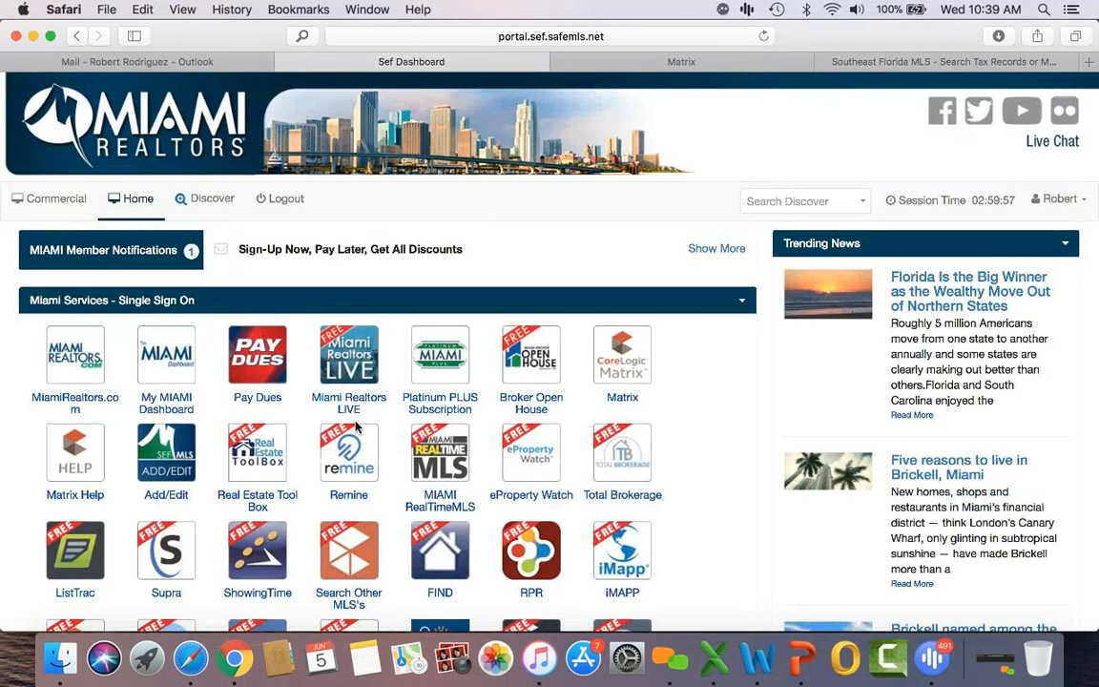
scroll(355, 427, "down", 5)
scroll(355, 427, "down", 4)
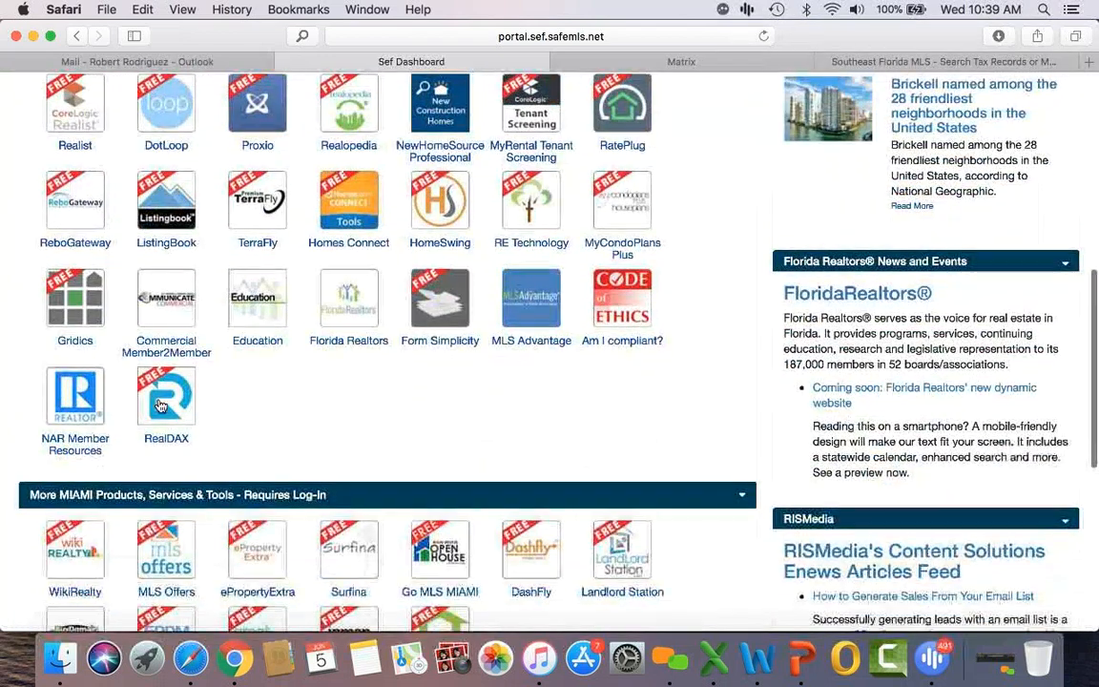
left_click(169, 398)
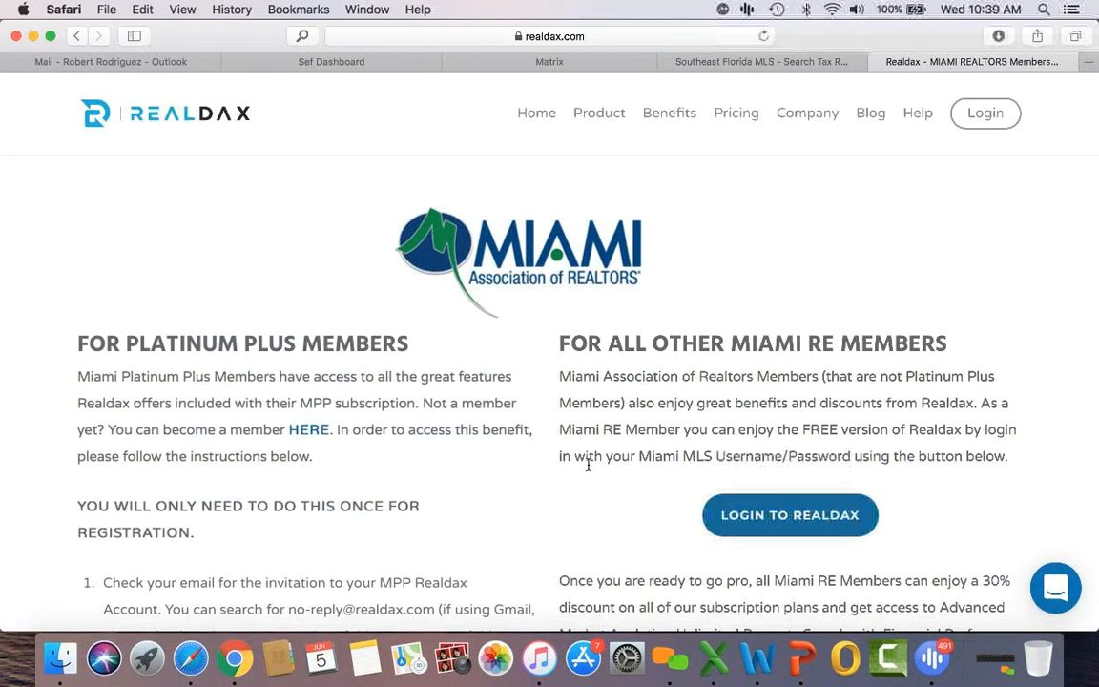
Step: Log in to RealDAX as a Miami member and open the property and people search
scroll(587, 465, "down", 2)
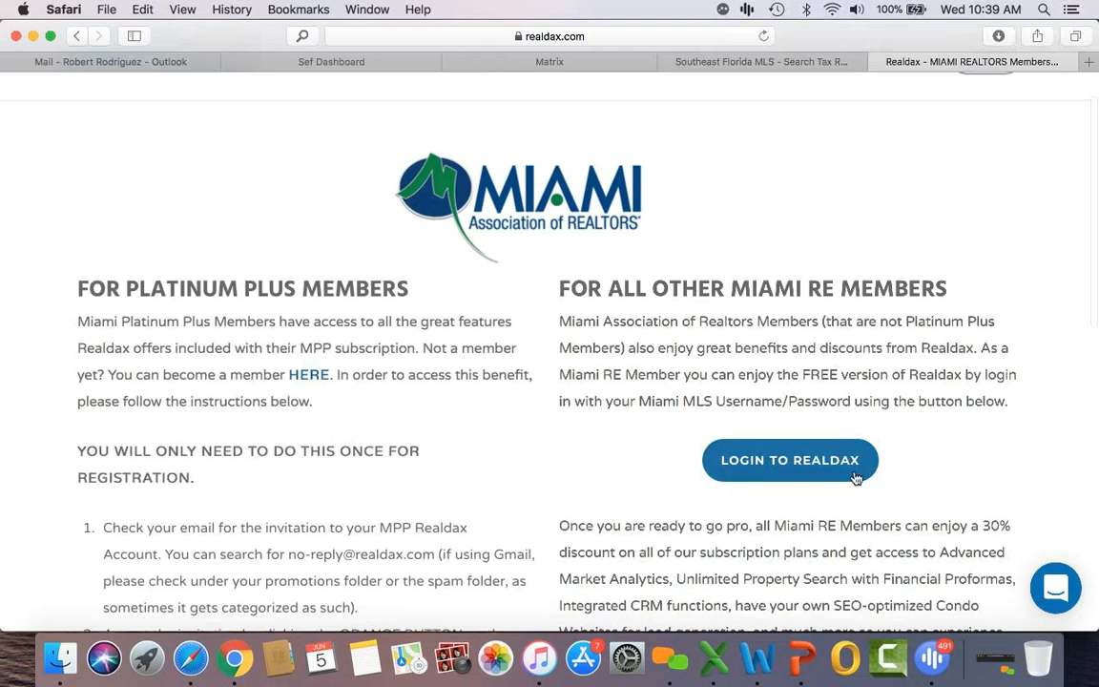
scroll(568, 508, "down", 5)
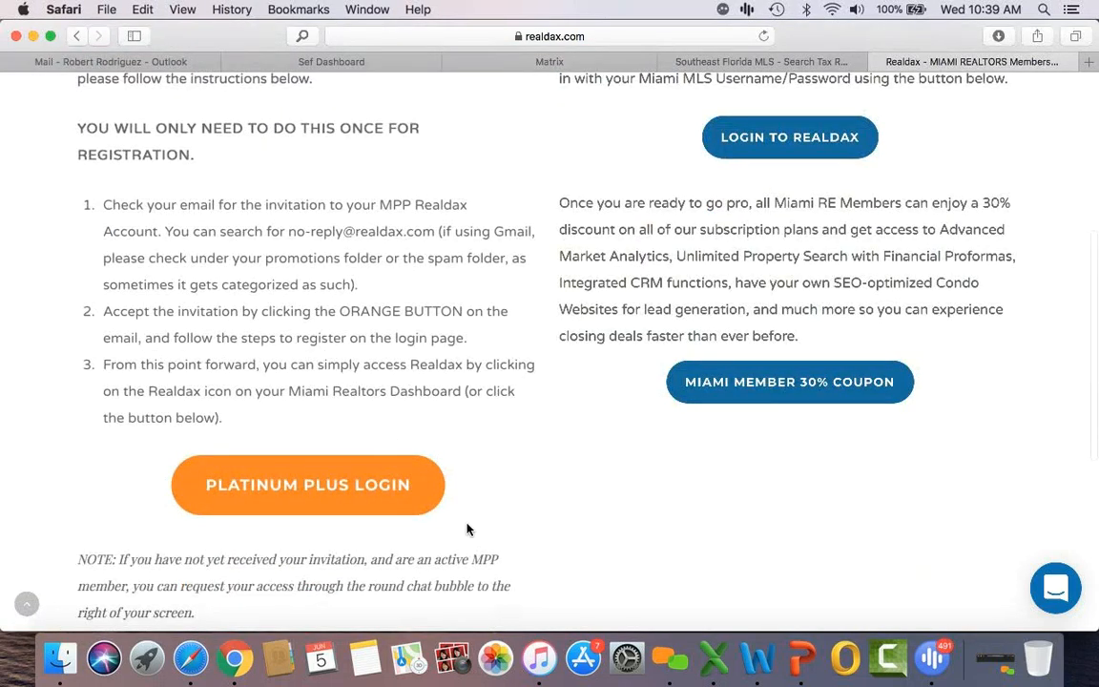
scroll(466, 528, "up", 5)
left_click(807, 464)
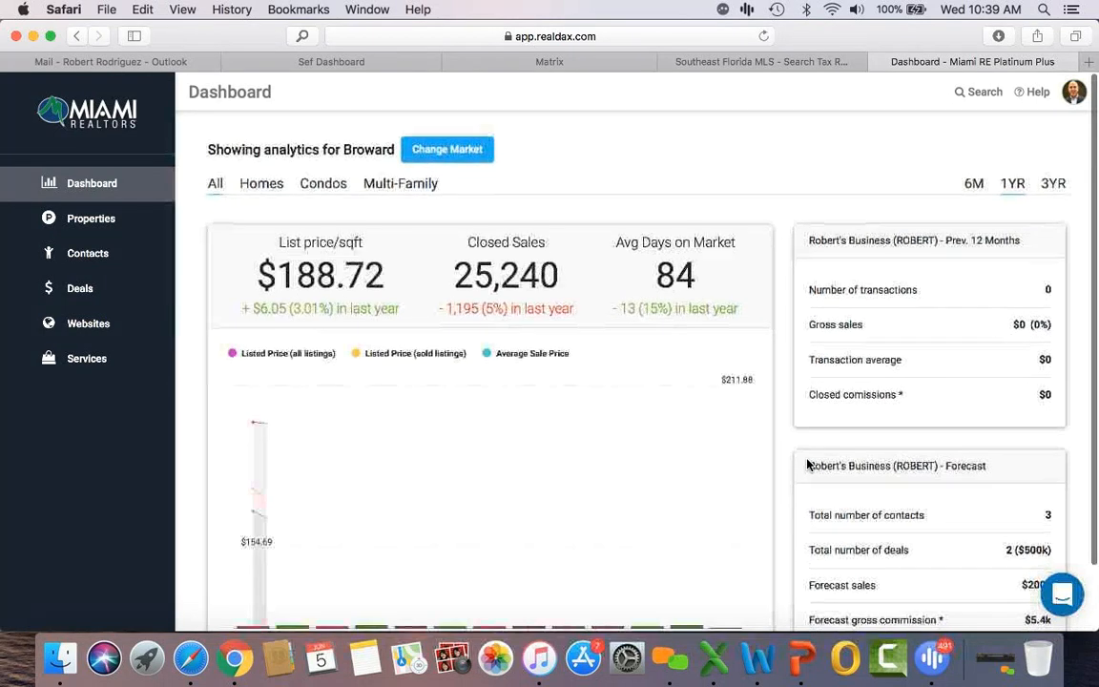
left_click(975, 94)
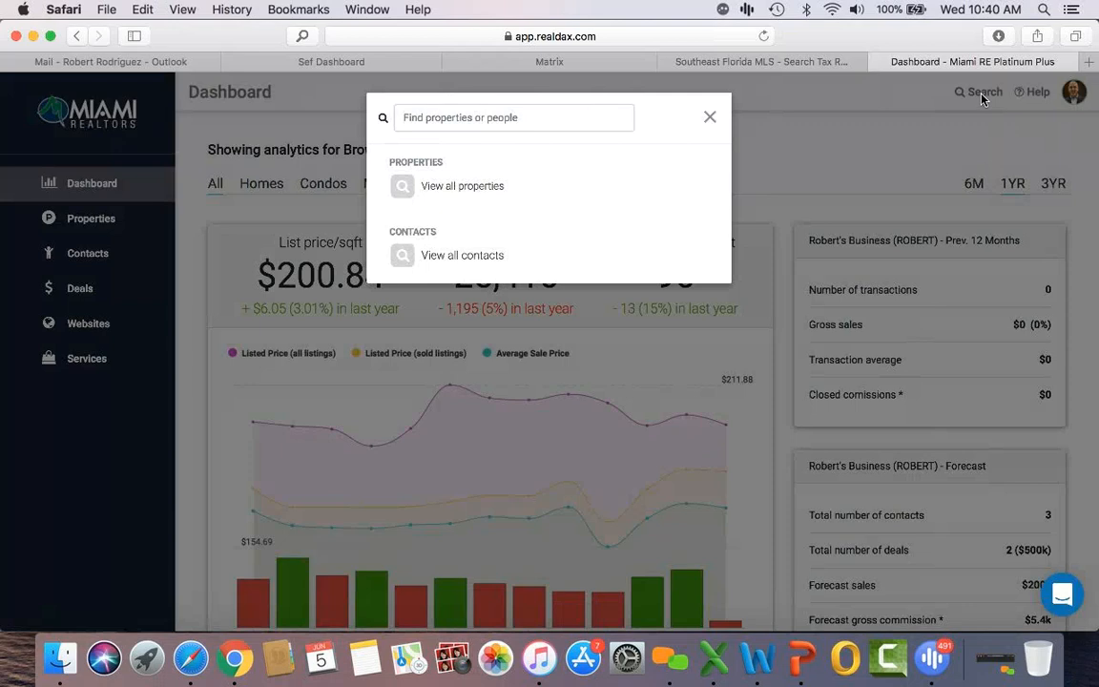
Step: Copy the listing's MLS number from Matrix and search RealDAX properties with it
left_click(576, 65)
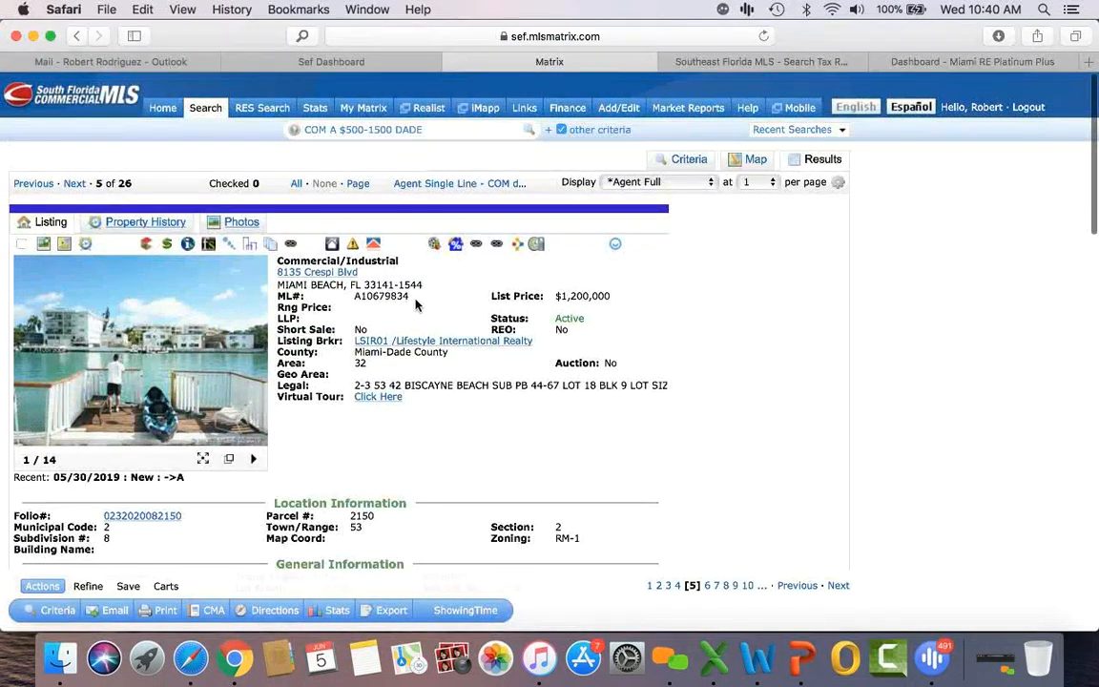
left_click_drag(415, 303, 358, 300)
left_click(878, 60)
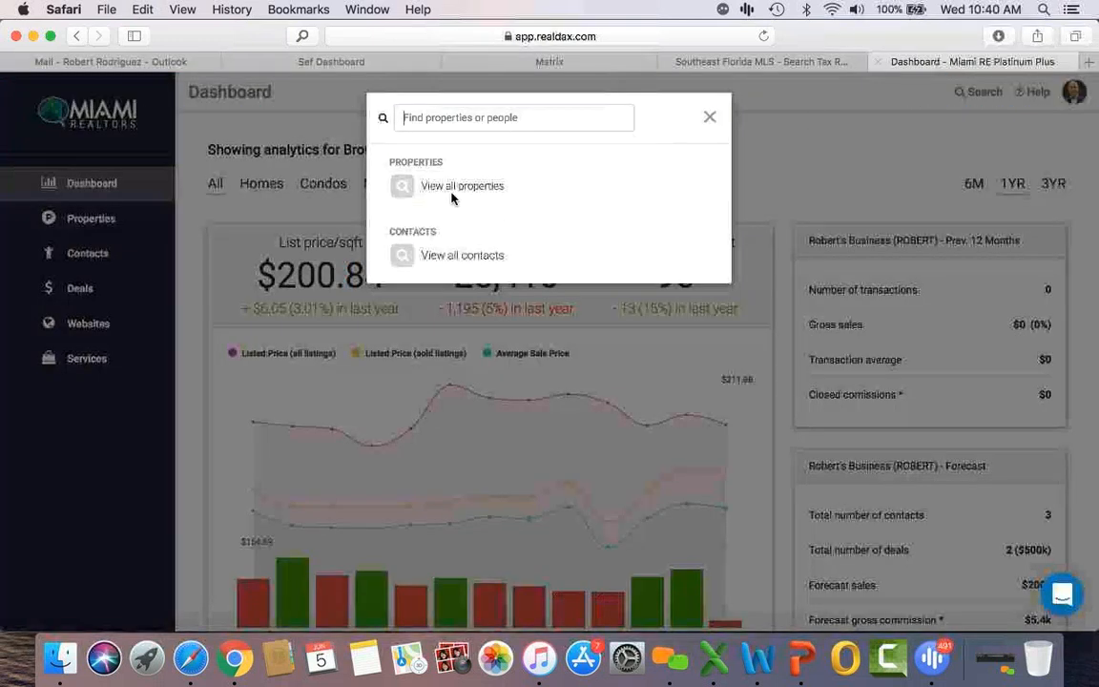
type("A10679834")
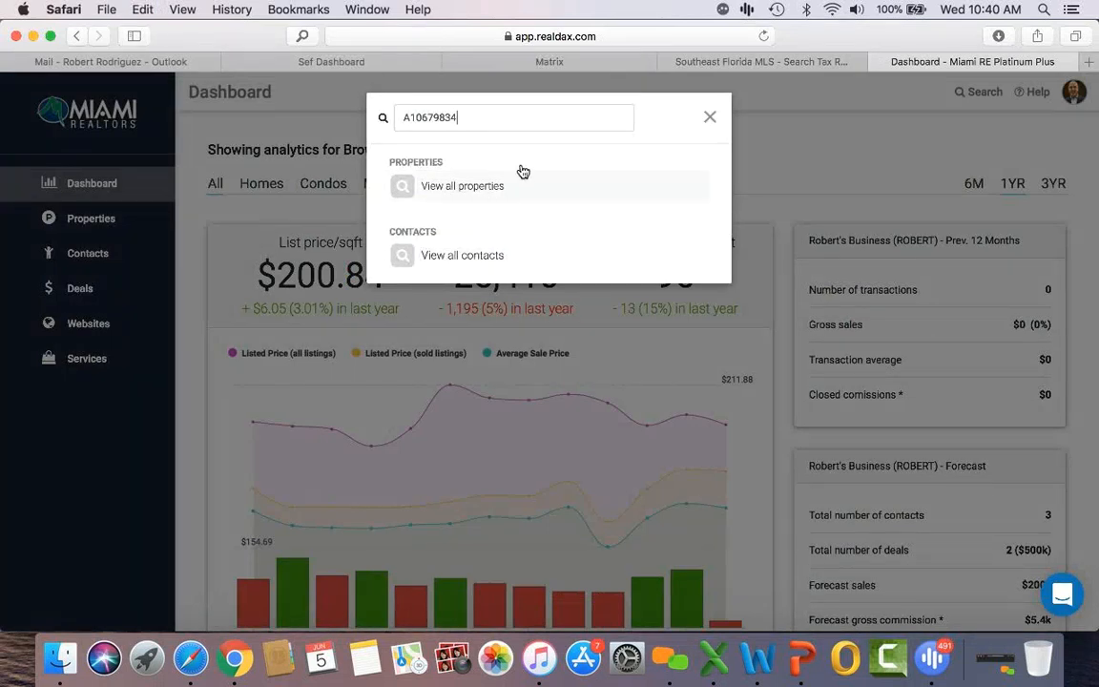
left_click(448, 188)
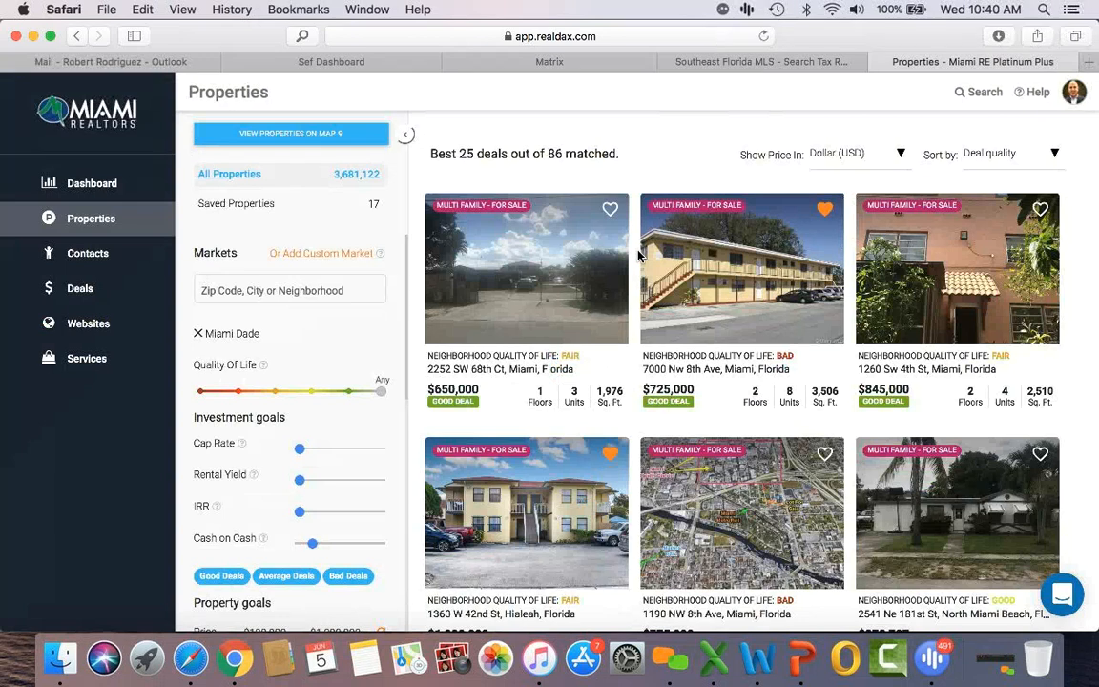
left_click(983, 91)
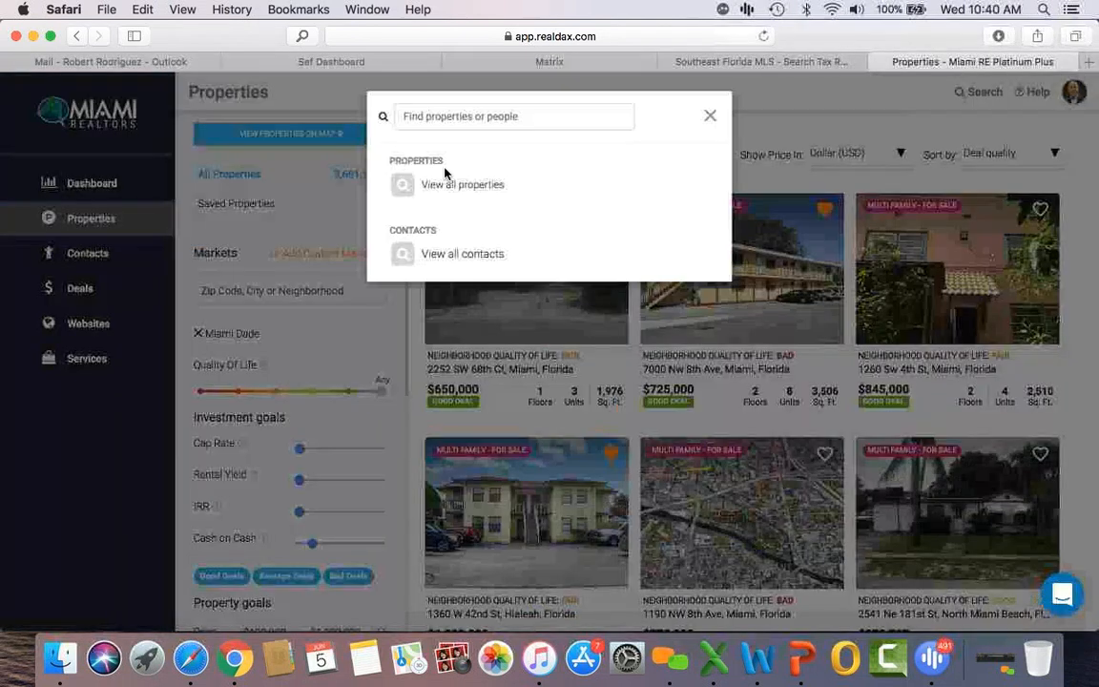
type("A10679834")
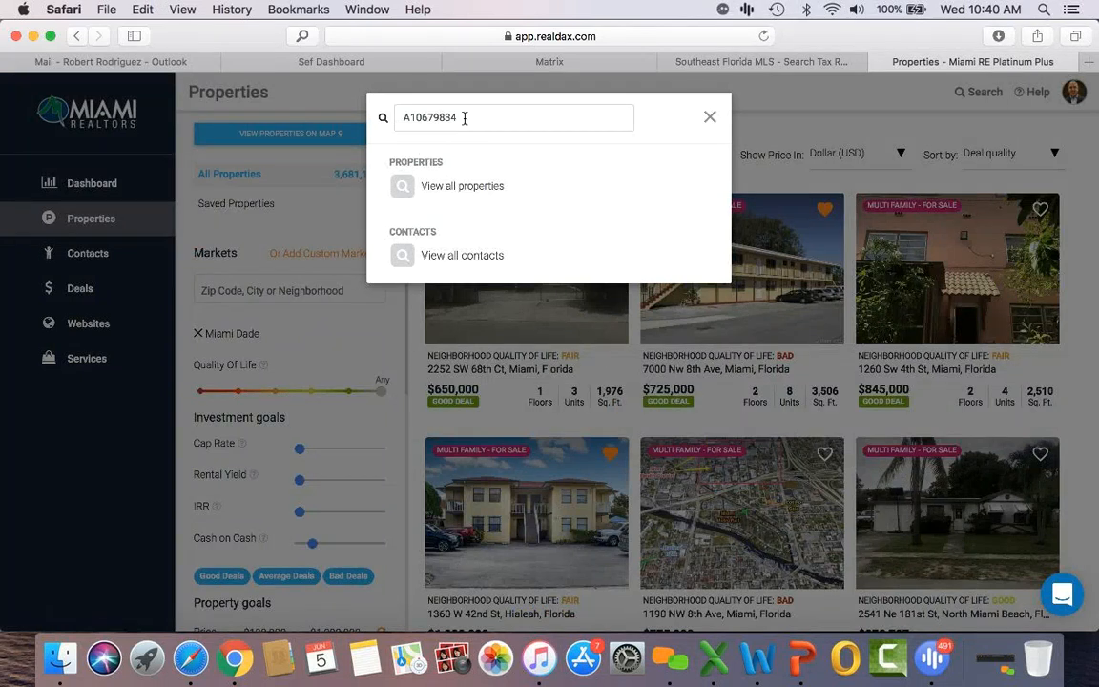
left_click(496, 60)
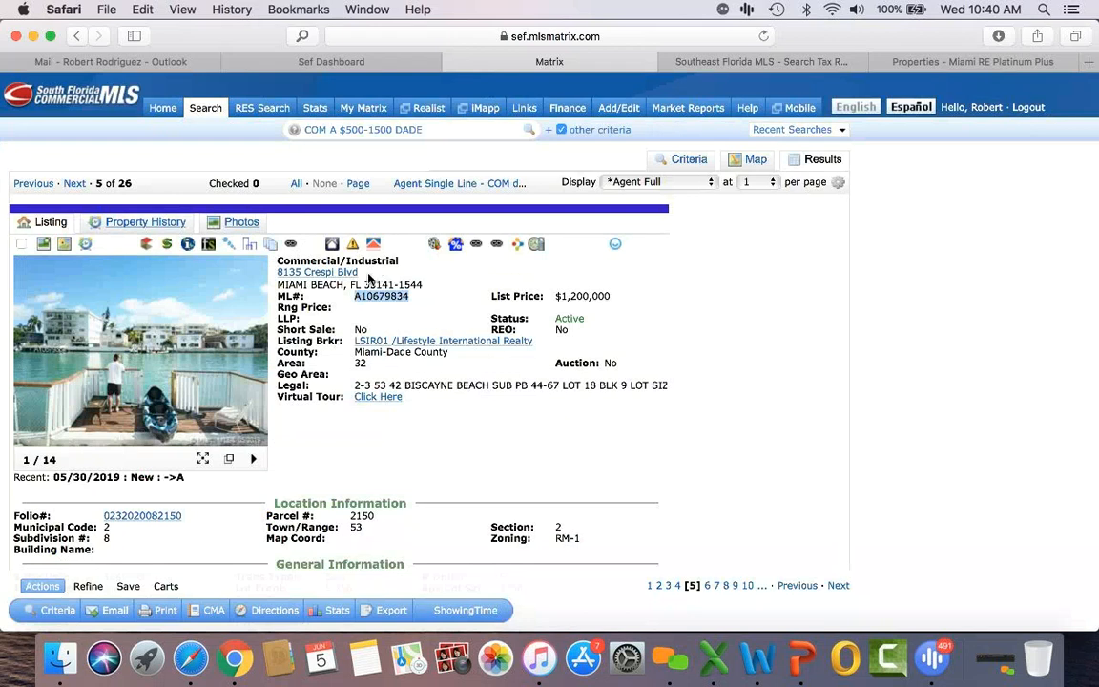
left_click_drag(368, 274, 279, 272)
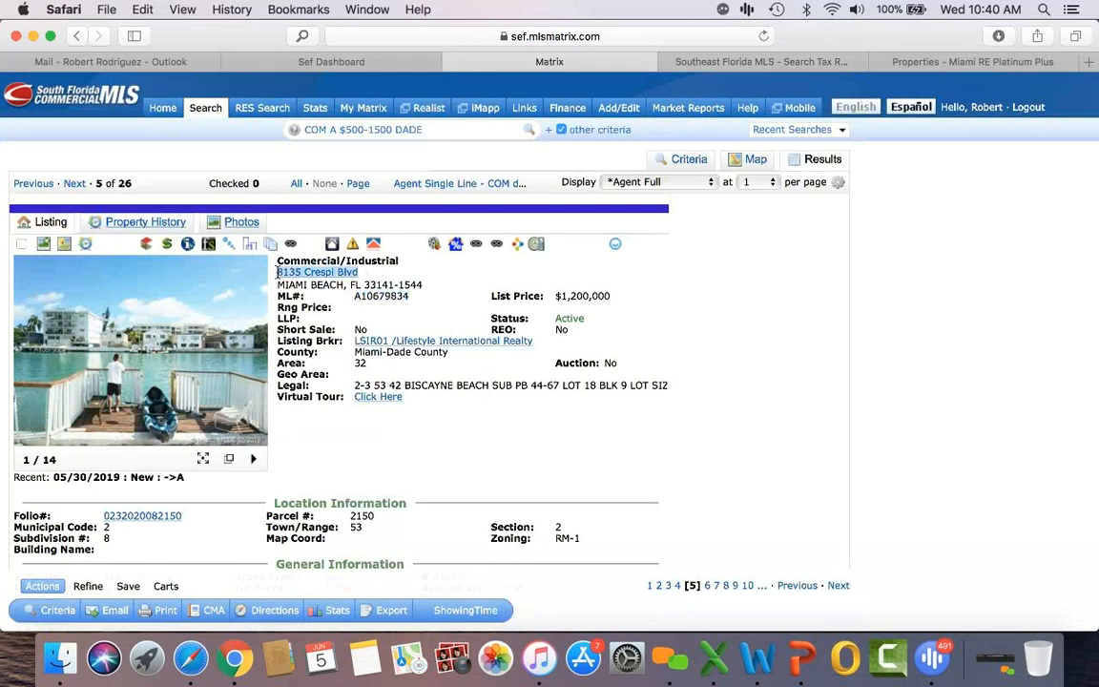
key("super+c")
left_click(949, 66)
double_click(484, 115)
key("super+v")
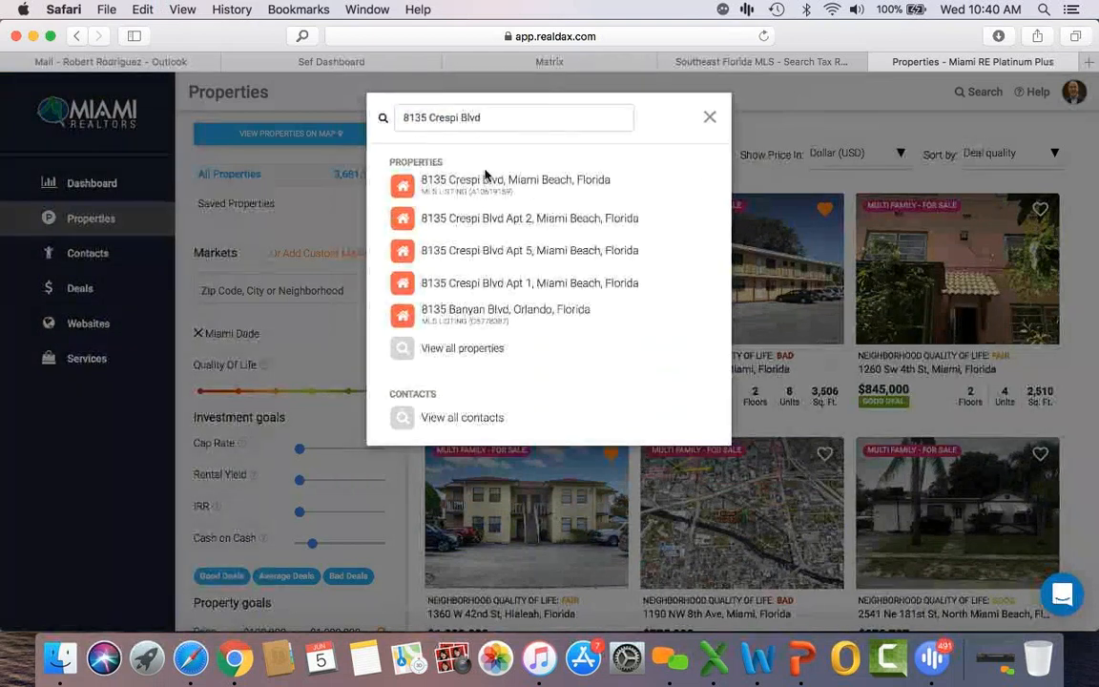
left_click(531, 194)
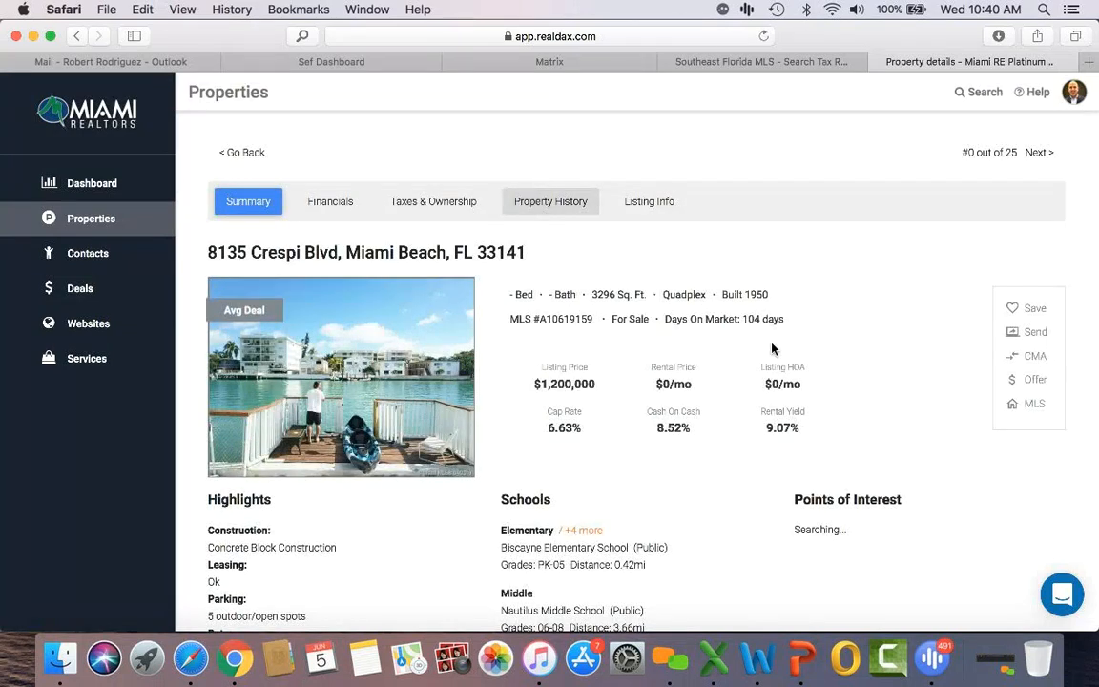
scroll(772, 349, "down", 2)
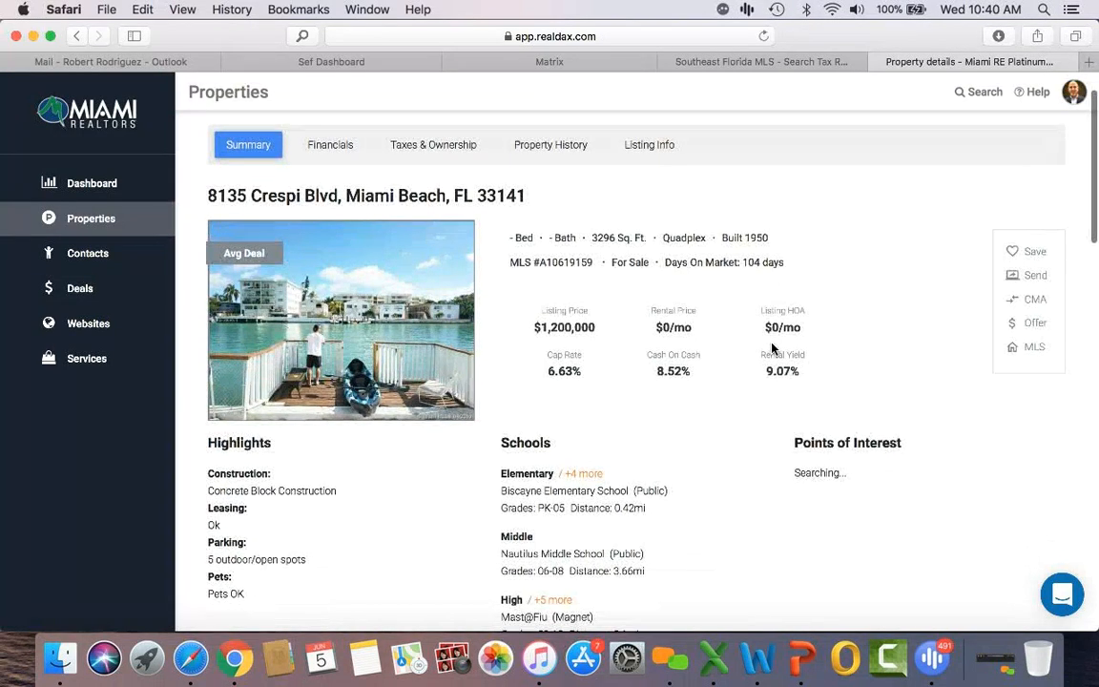
scroll(772, 349, "up", 2)
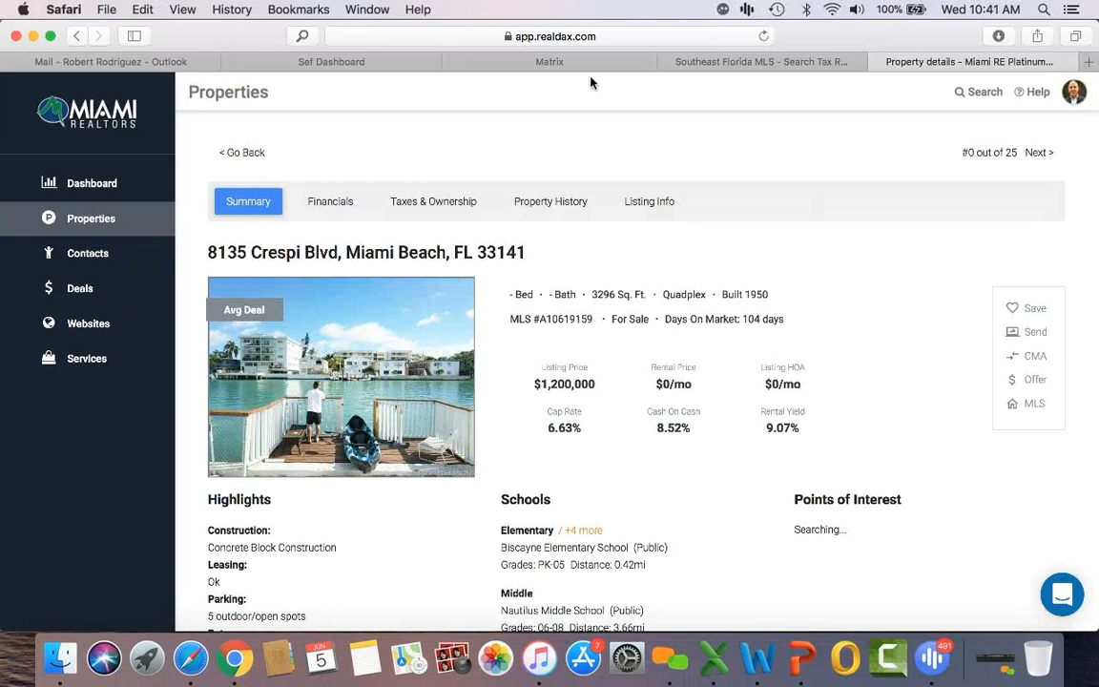
scroll(632, 344, "down", 10)
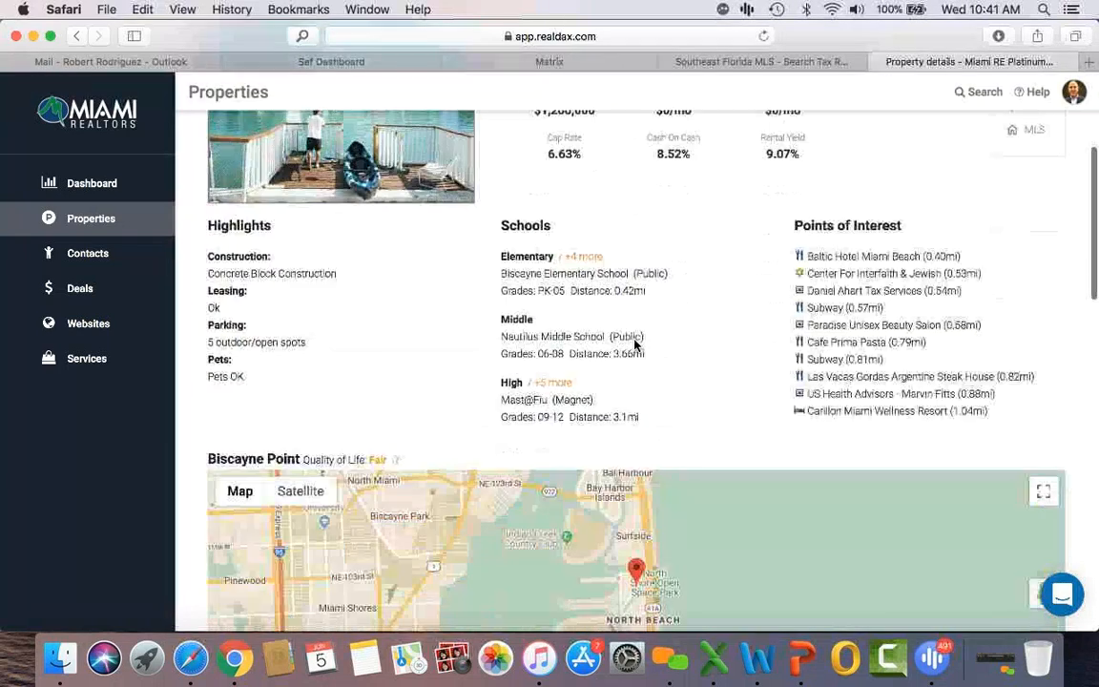
scroll(636, 345, "down", 2)
scroll(437, 535, "down", 3)
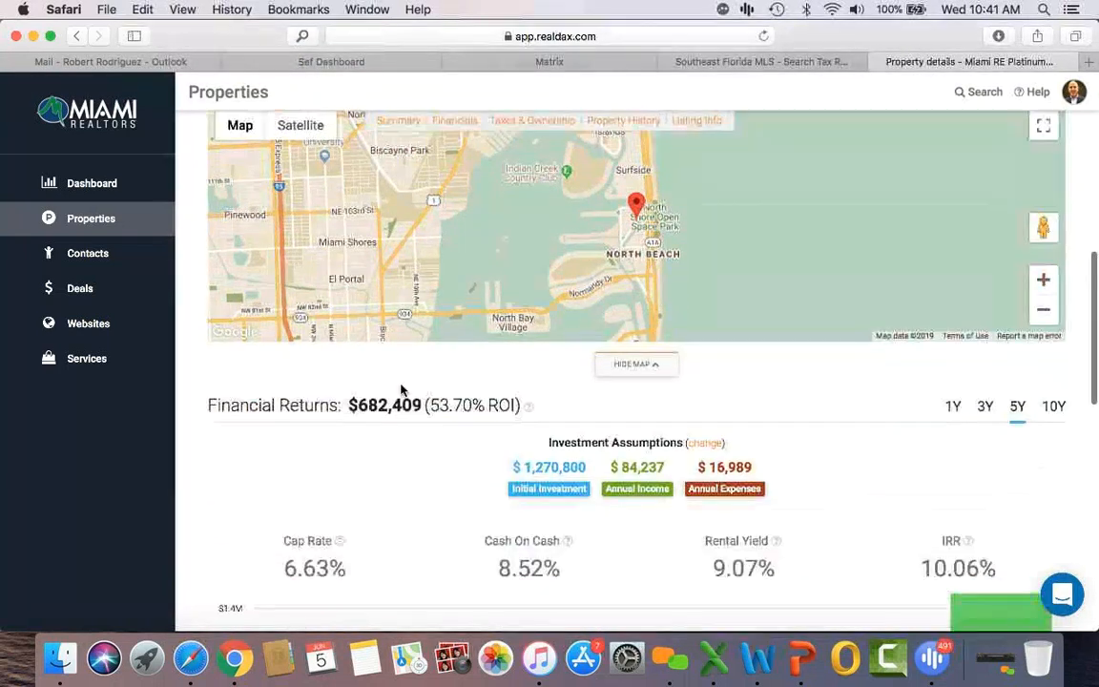
scroll(465, 470, "down", 2)
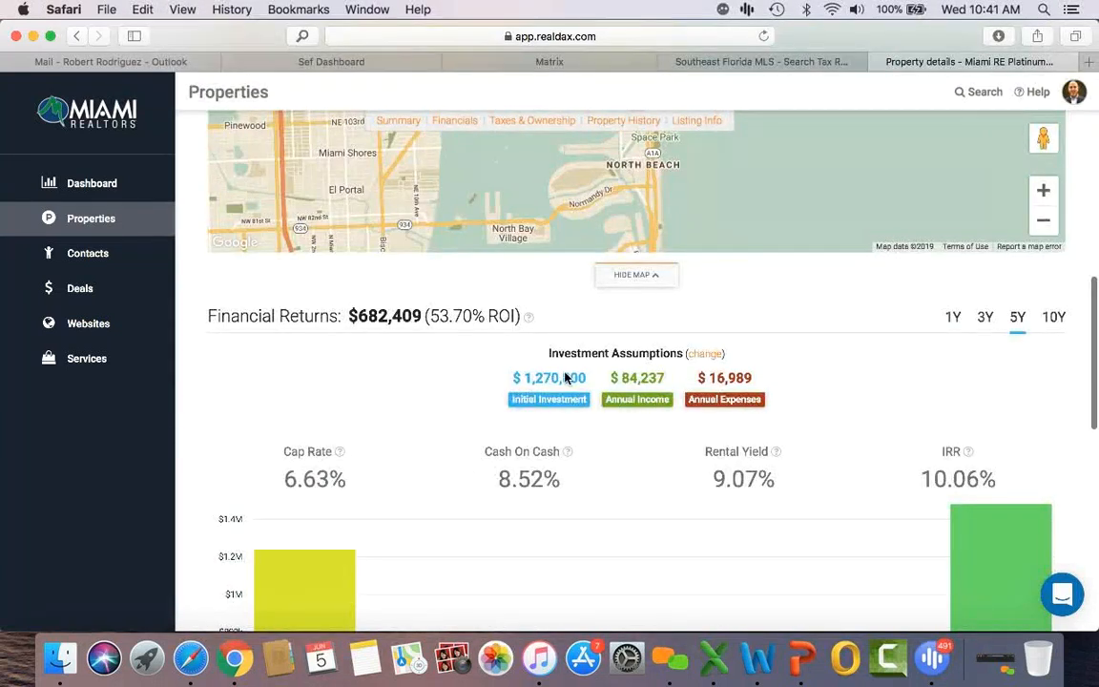
left_click(700, 357)
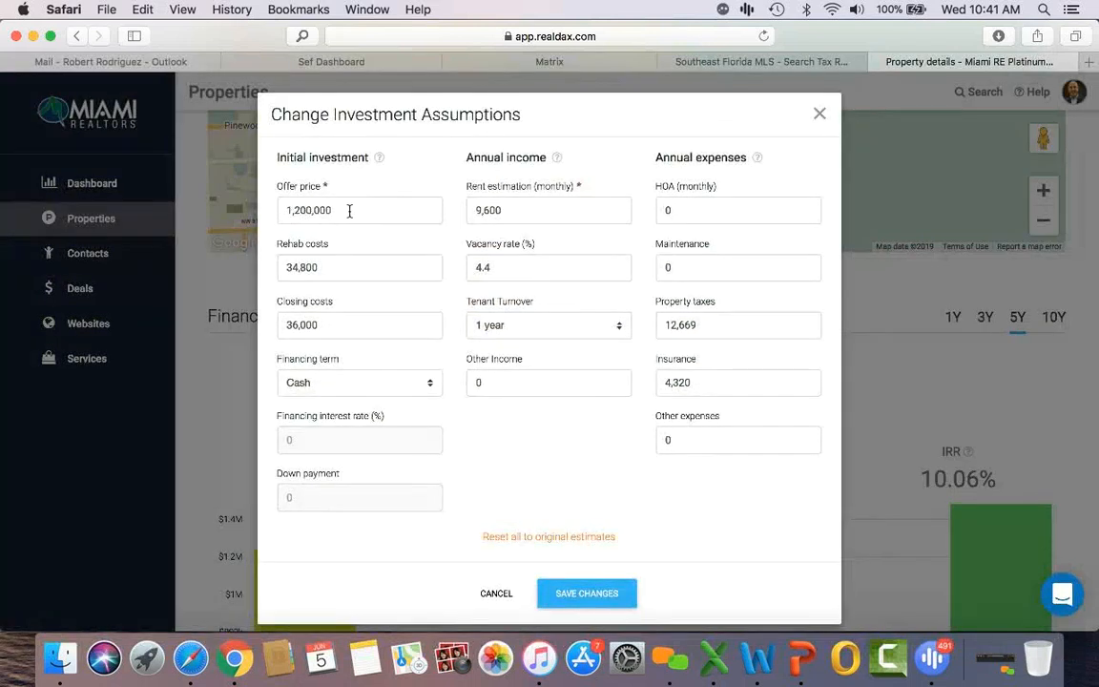
Step: Enter rent 6250, rehab costs 5000, closing costs 60000 and maintenance 7500 in the assumptions
double_click(513, 213)
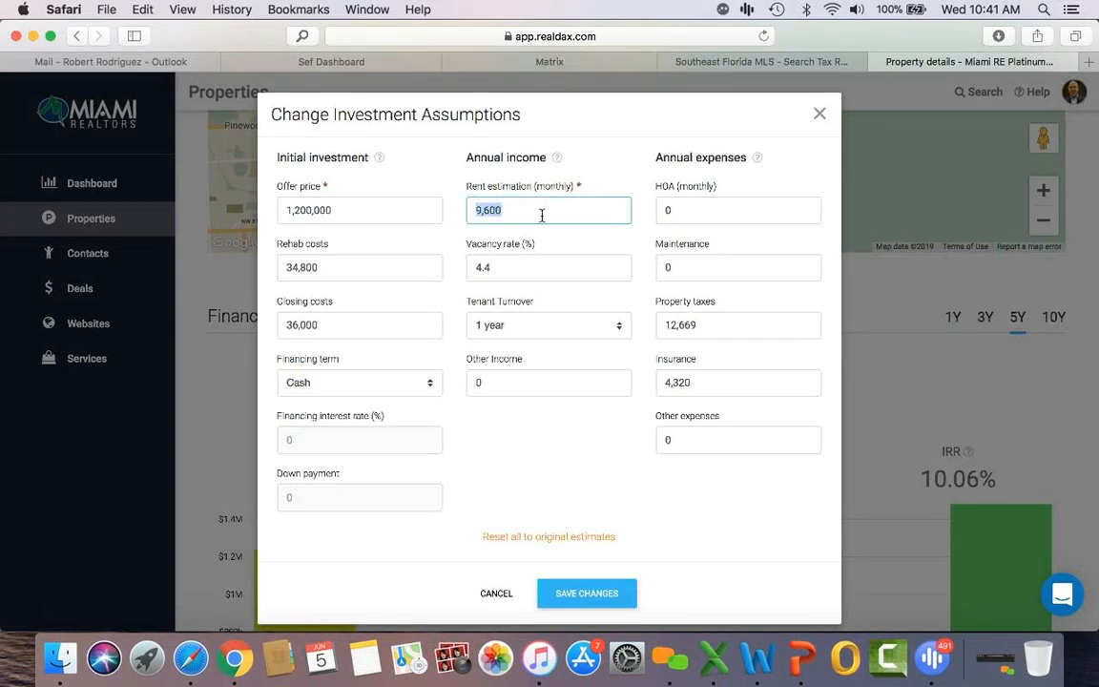
type("6250")
double_click(316, 271)
key("BackSpace")
type("5000")
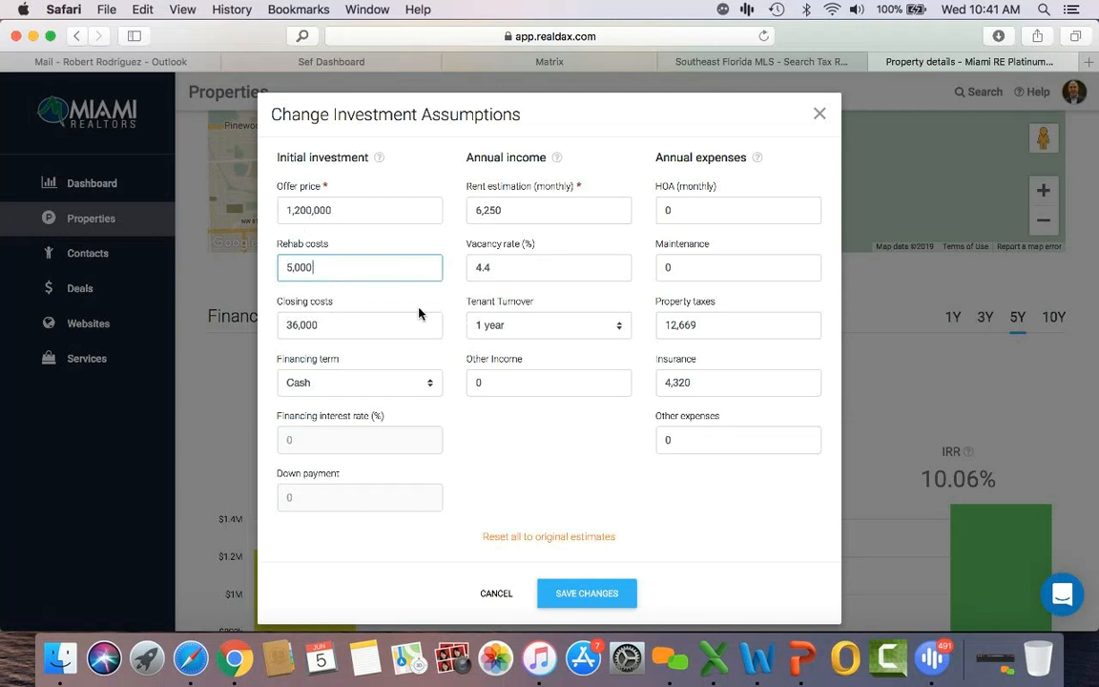
double_click(319, 318)
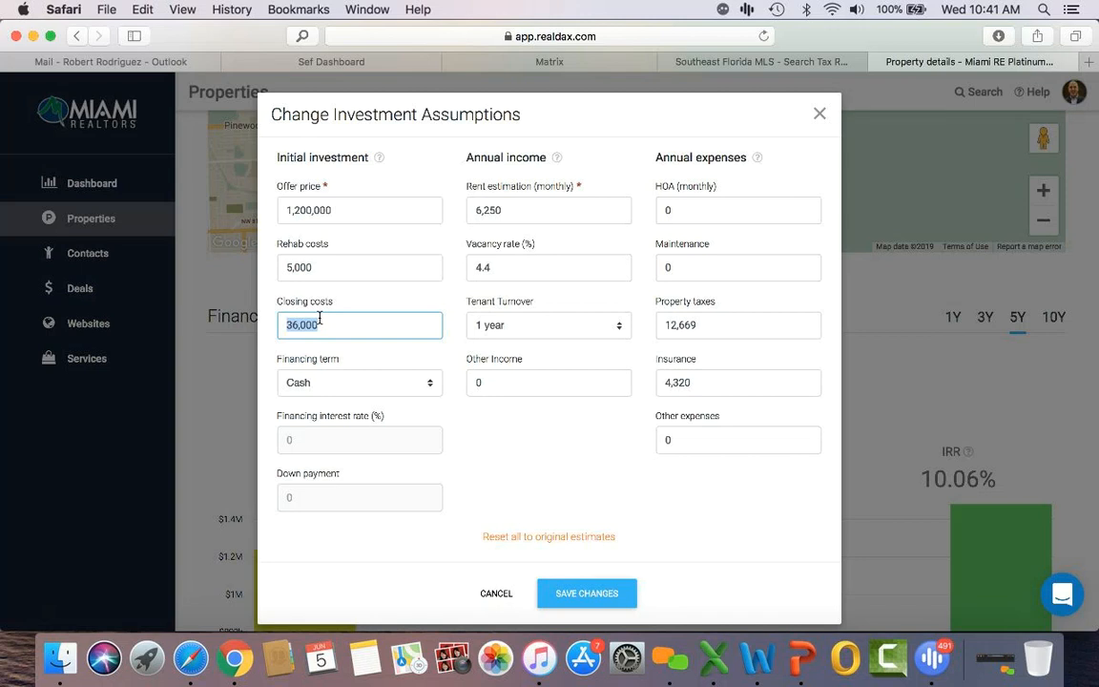
type("60000")
left_click(697, 211)
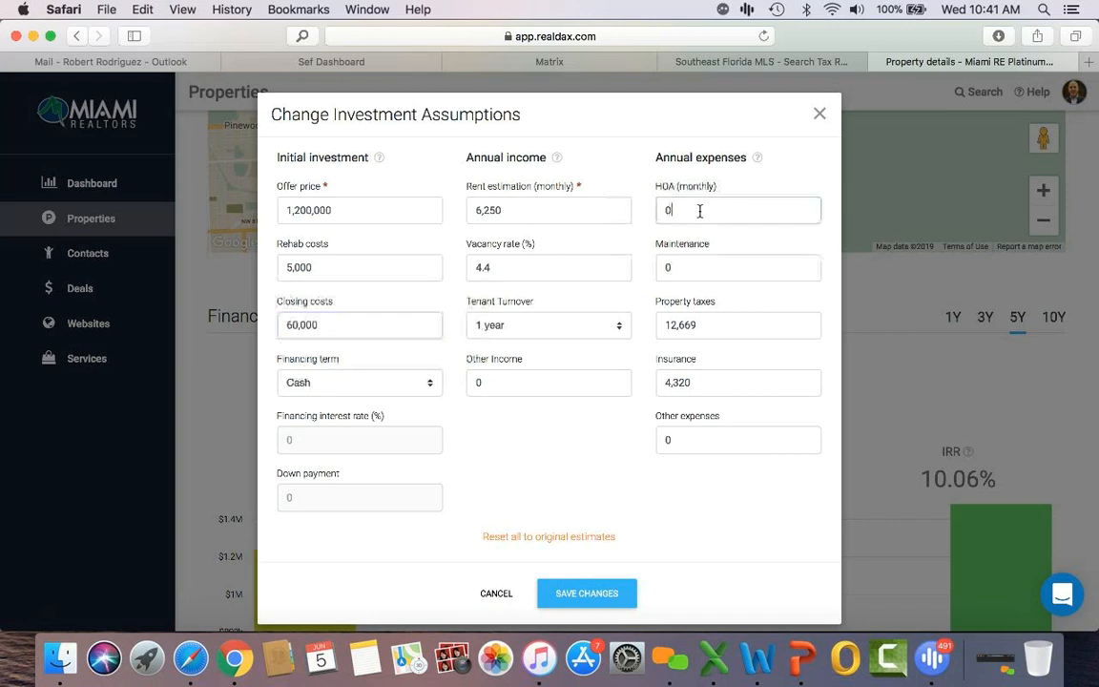
left_click(689, 268)
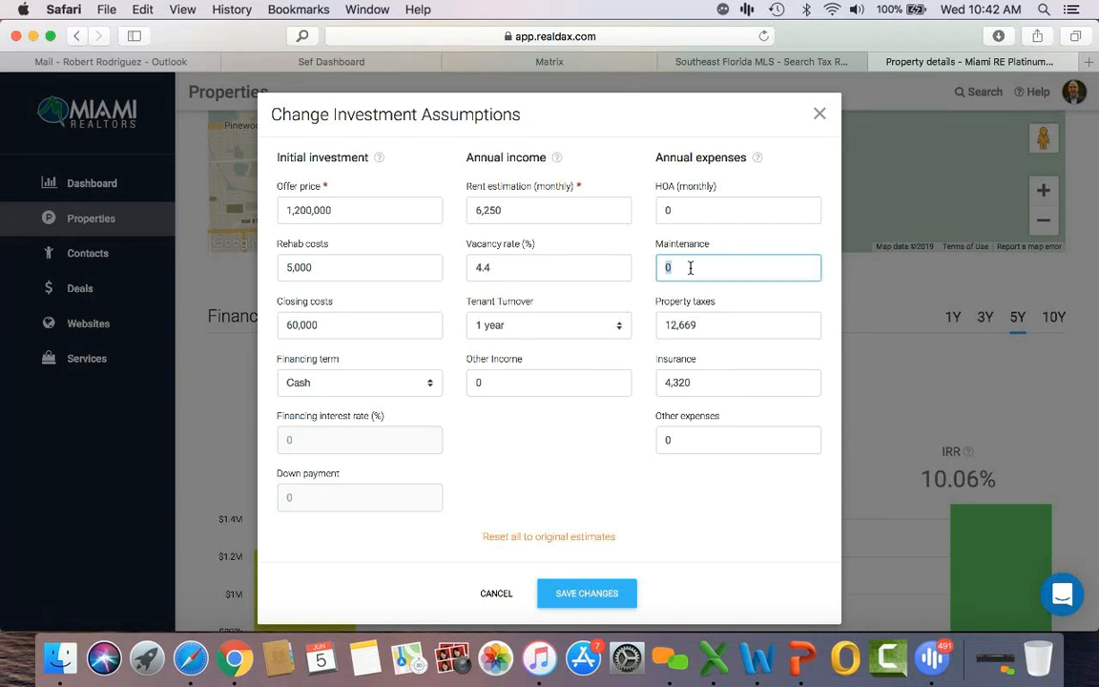
type("7500")
left_click(683, 439)
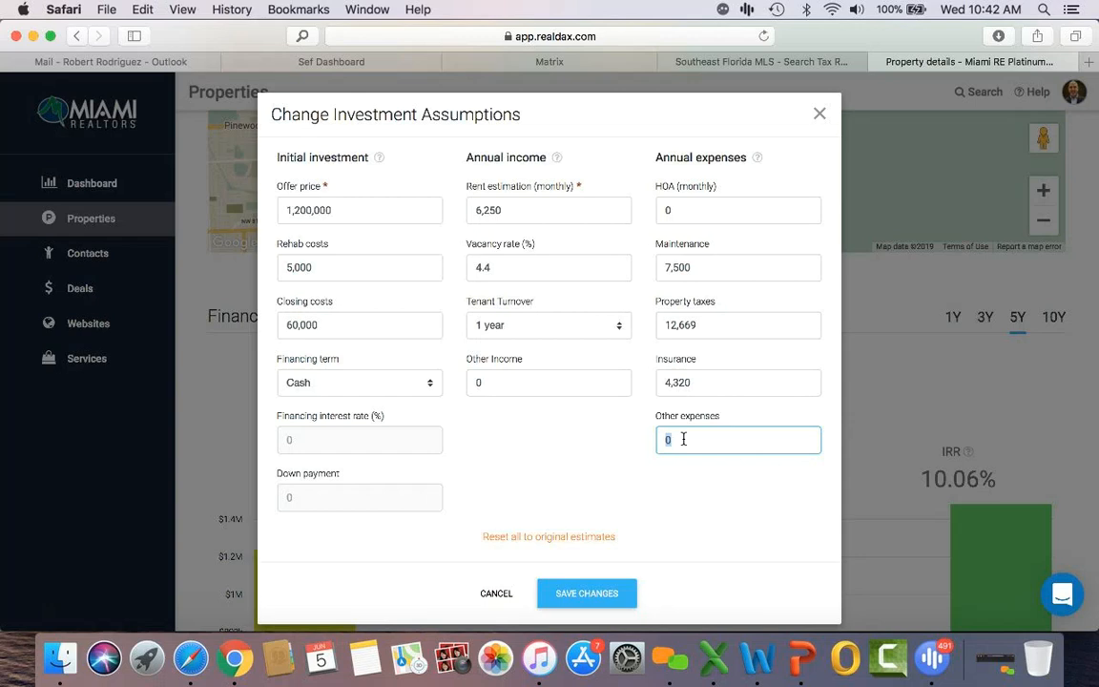
left_click(595, 63)
scroll(557, 458, "down", 10)
scroll(557, 461, "down", 8)
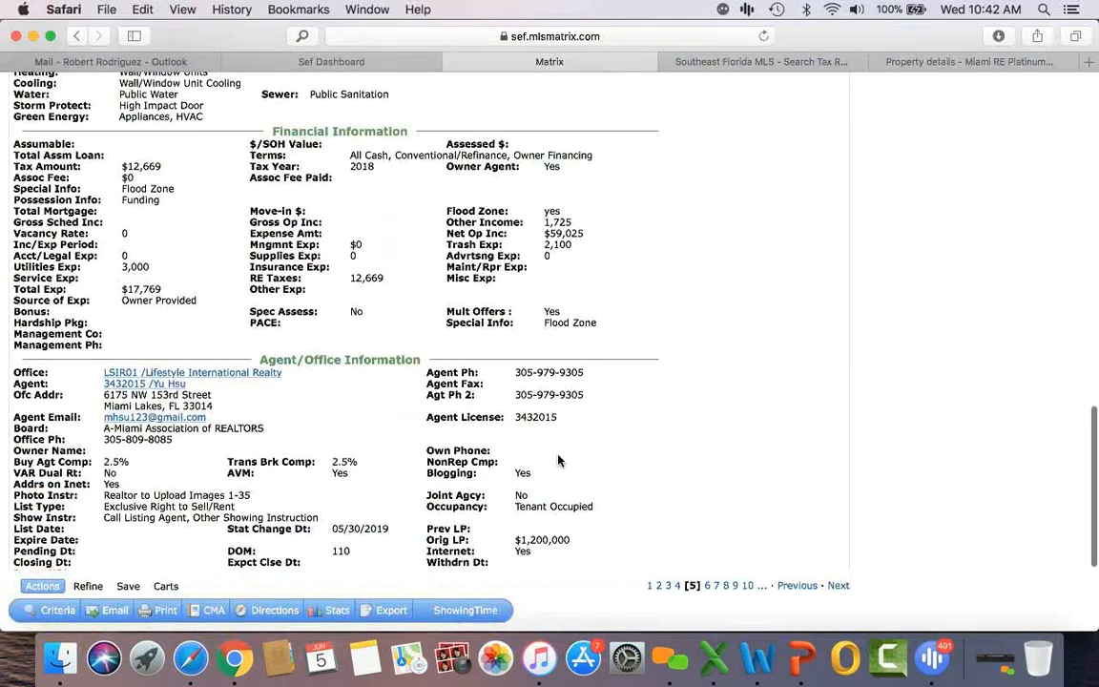
scroll(558, 460, "down", 1)
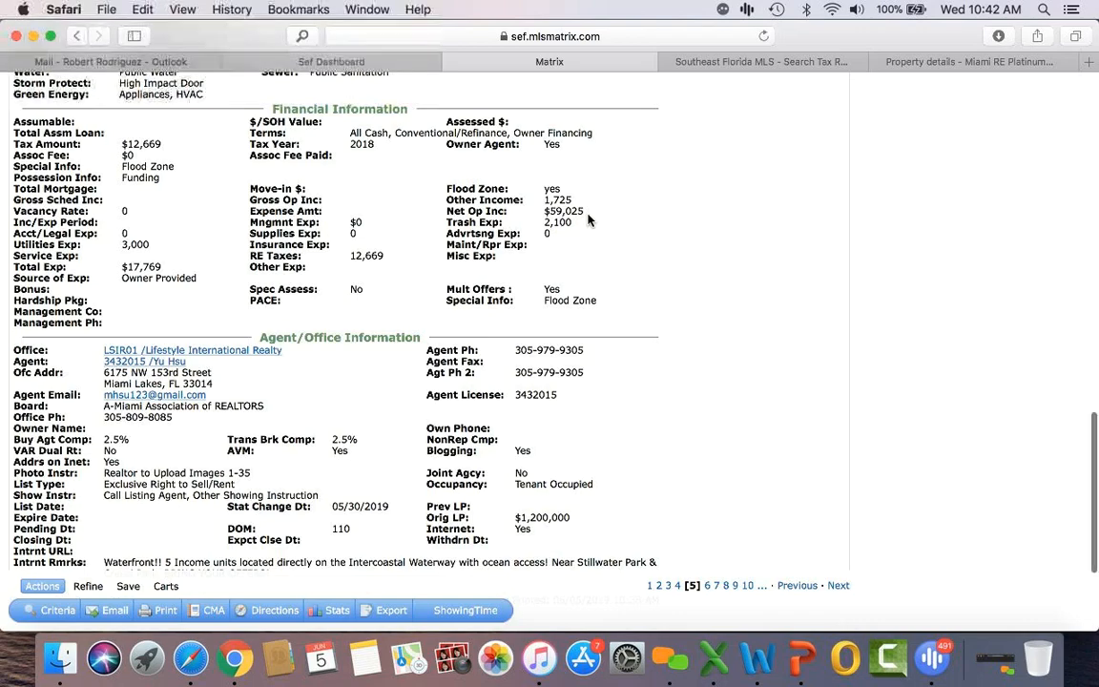
scroll(587, 220, "up", 10)
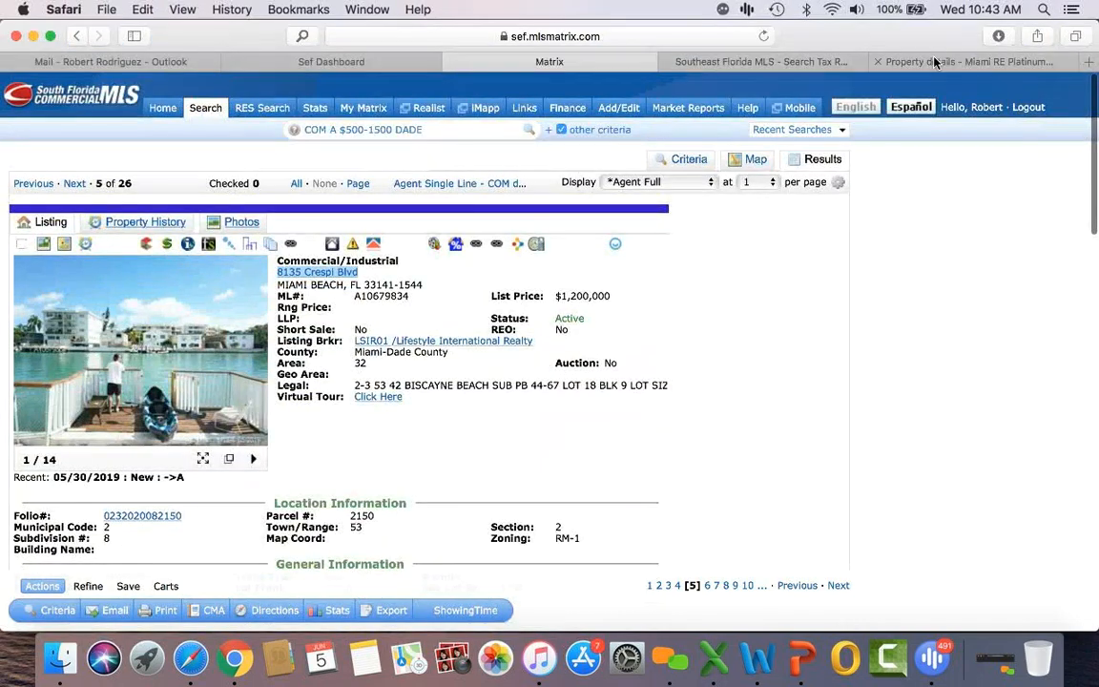
left_click(891, 61)
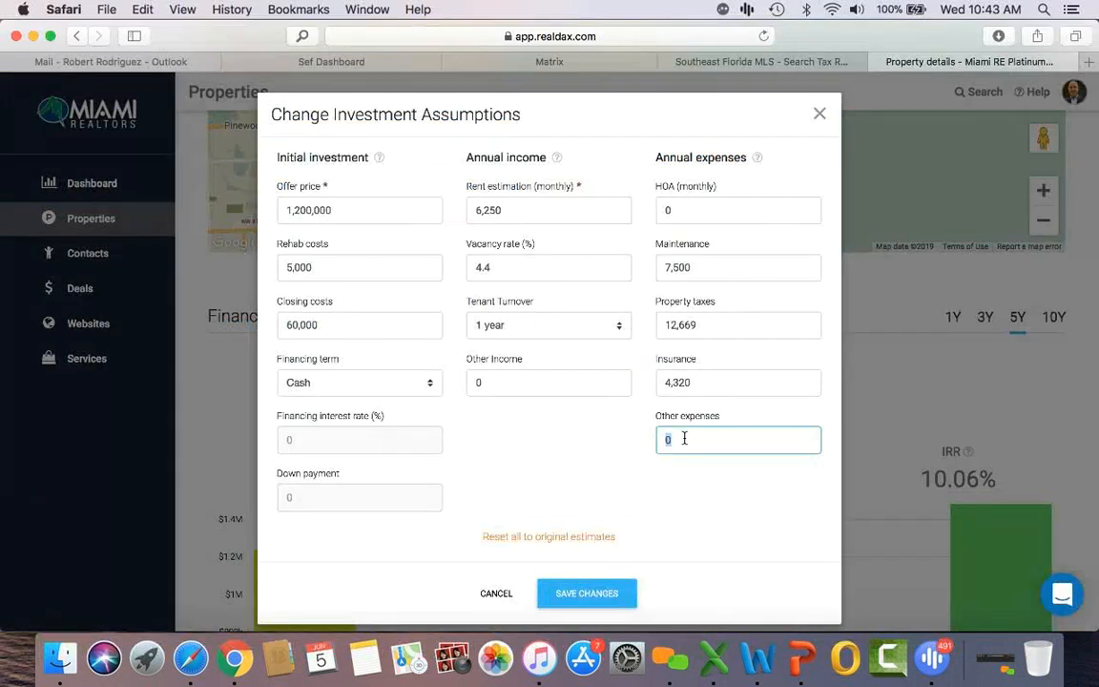
Step: Save other expenses of 12,600 and other income of 1,800, yielding $295,884 five-year returns
type("5,100")
double_click(693, 441)
type("12,600")
left_click(524, 377)
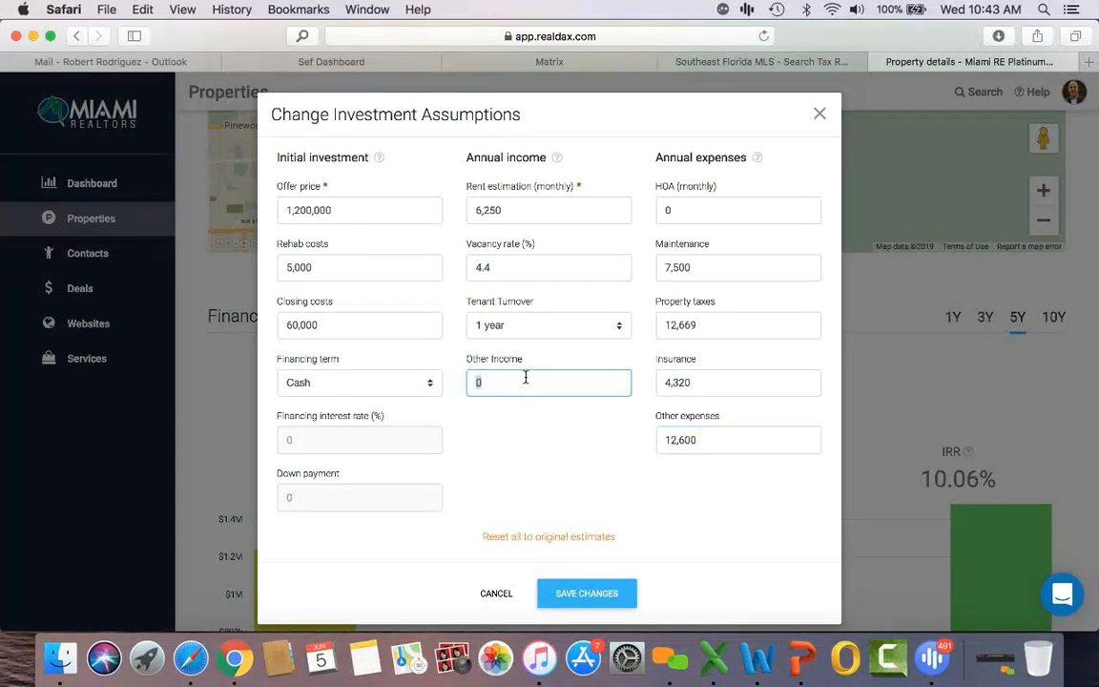
type("1,800")
left_click(580, 594)
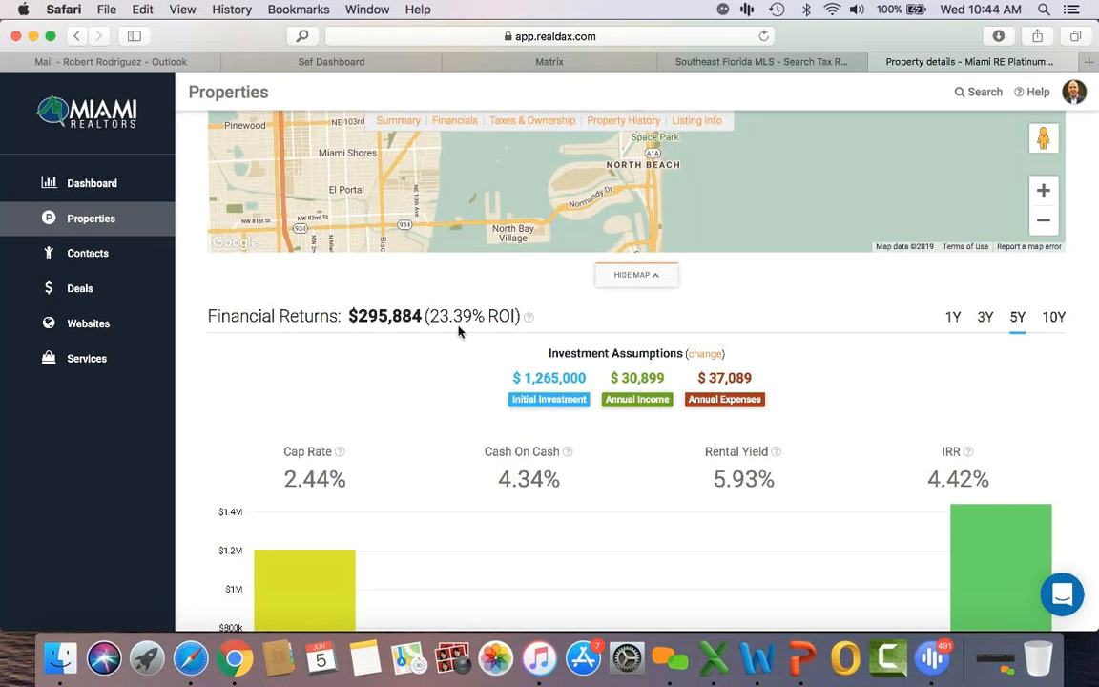
Step: Show 10-year returns and switch financing to a 30-year loan, saving the assumptions
left_click(1054, 317)
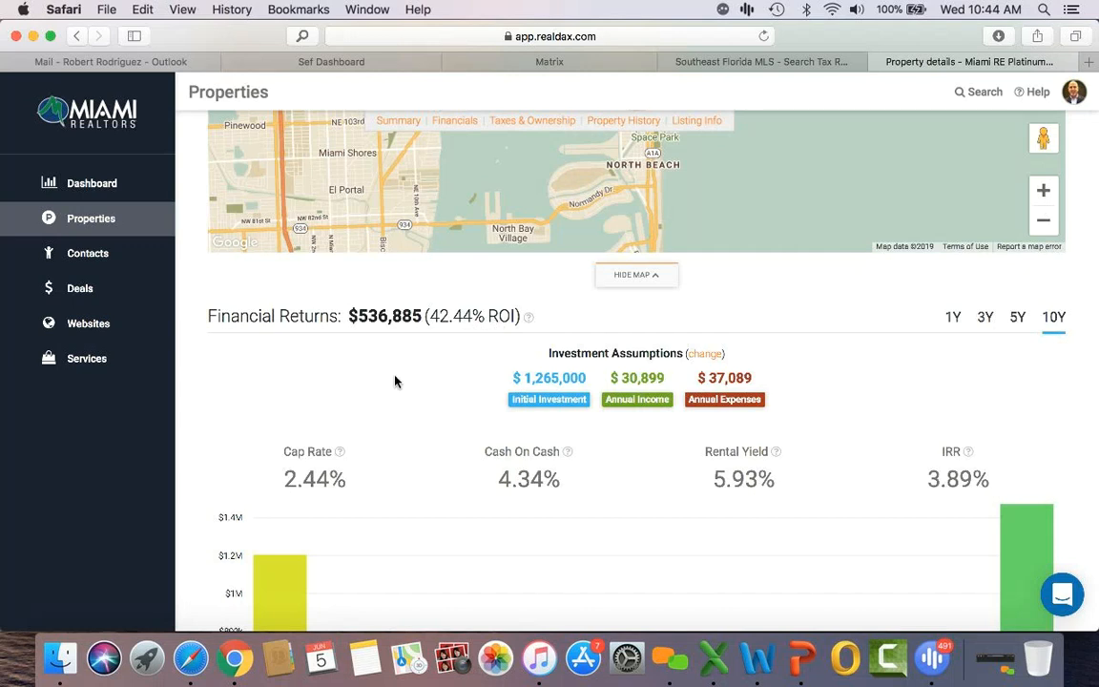
scroll(395, 380, "down", 1)
left_click(710, 340)
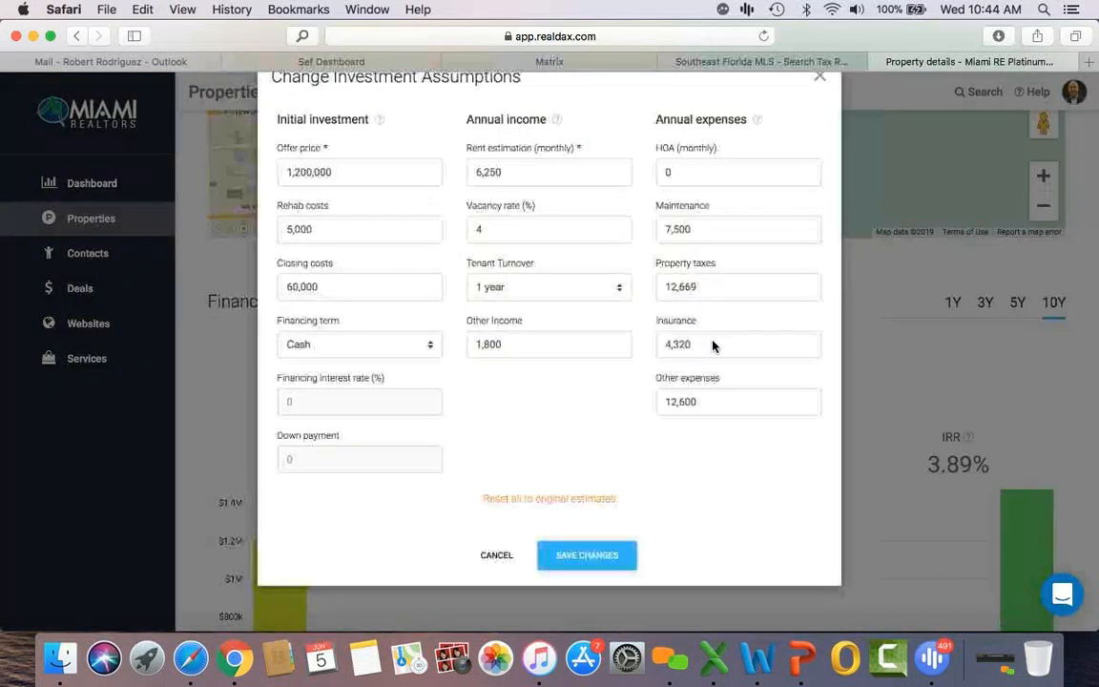
left_click(286, 381)
left_click(305, 421)
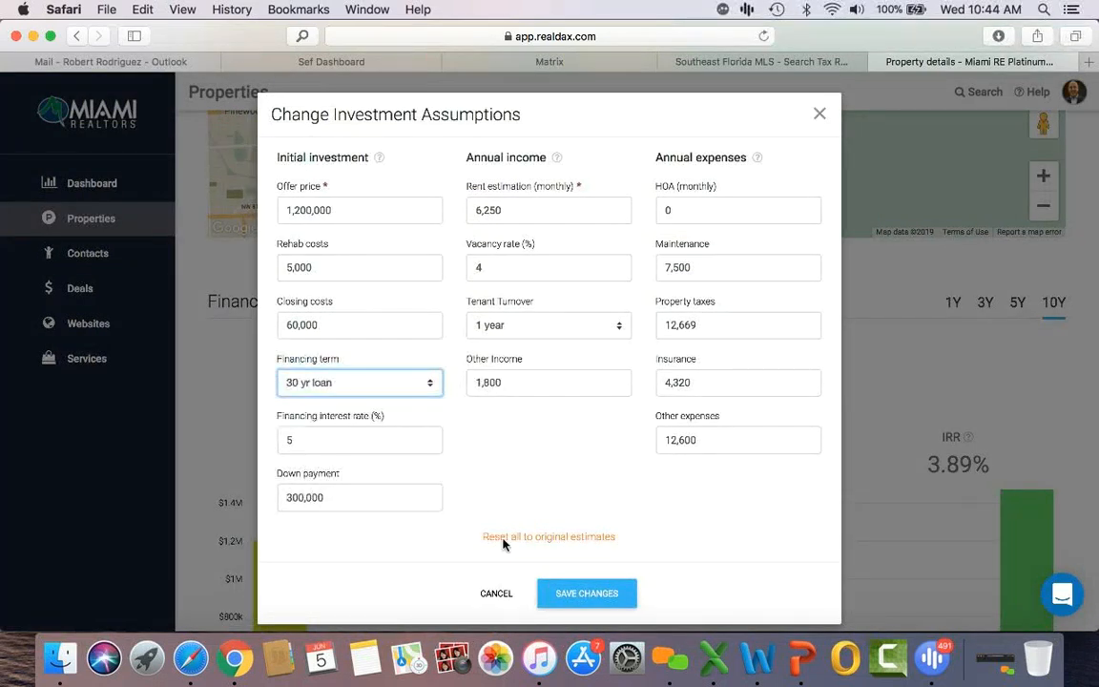
left_click(586, 593)
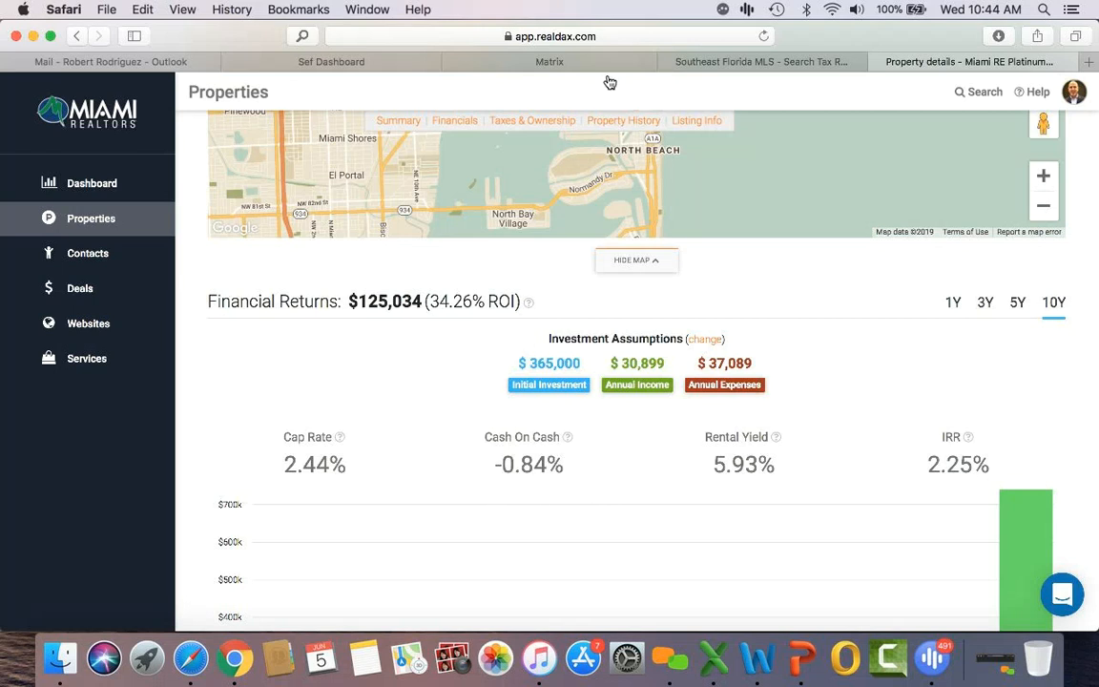
left_click(540, 63)
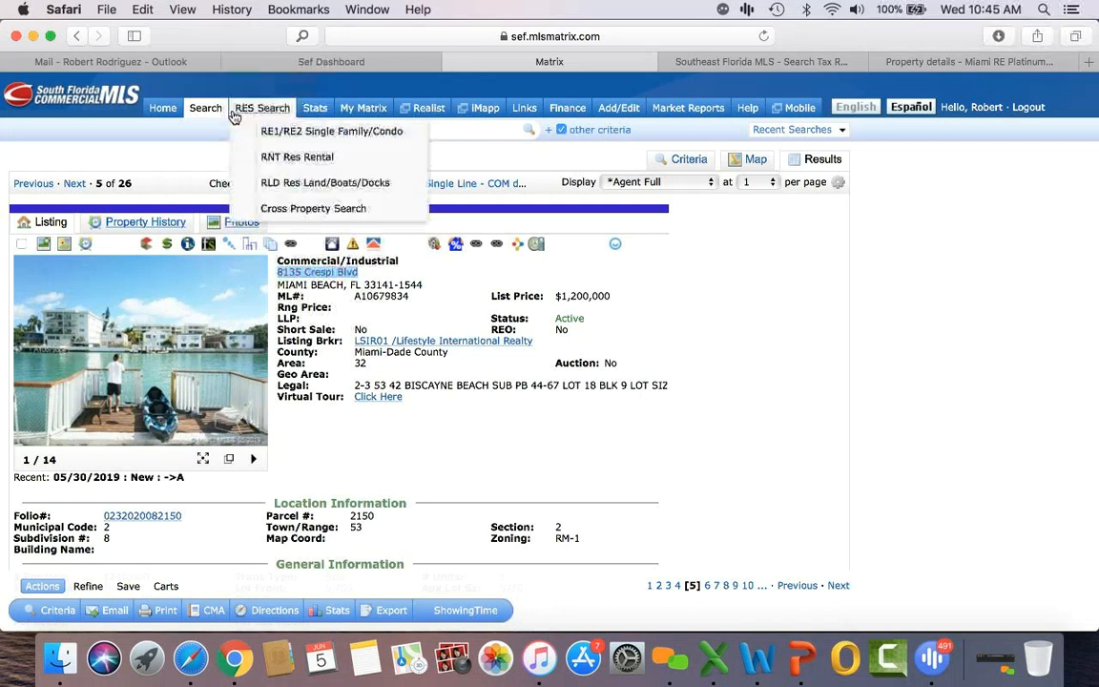
mouse_move(206, 110)
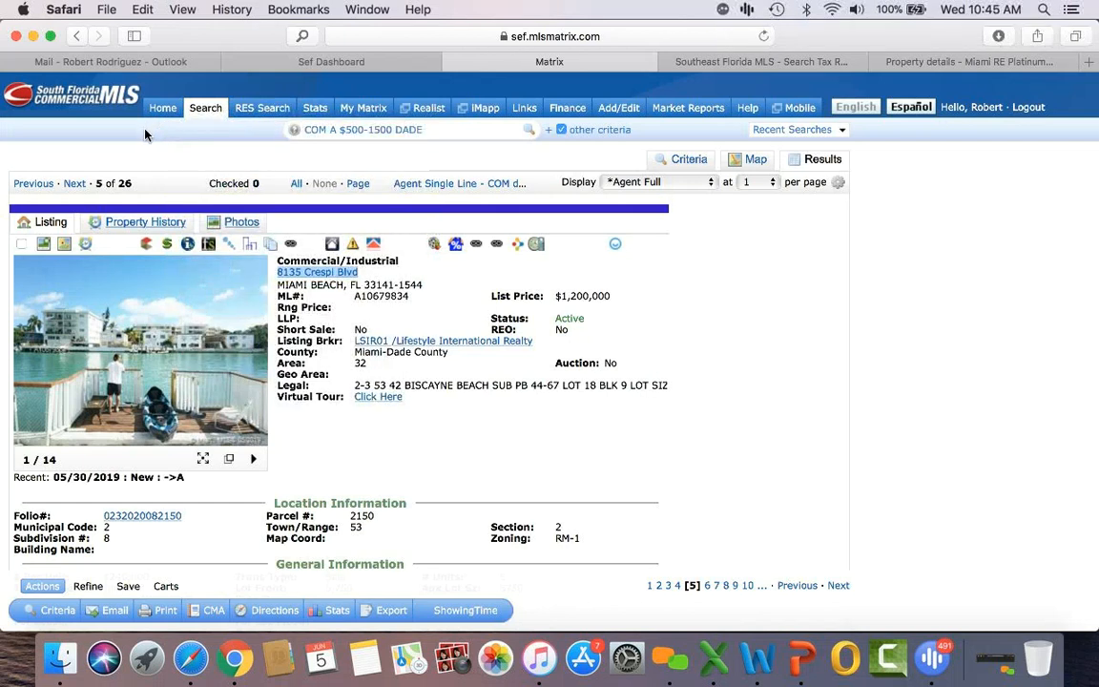
left_click(720, 61)
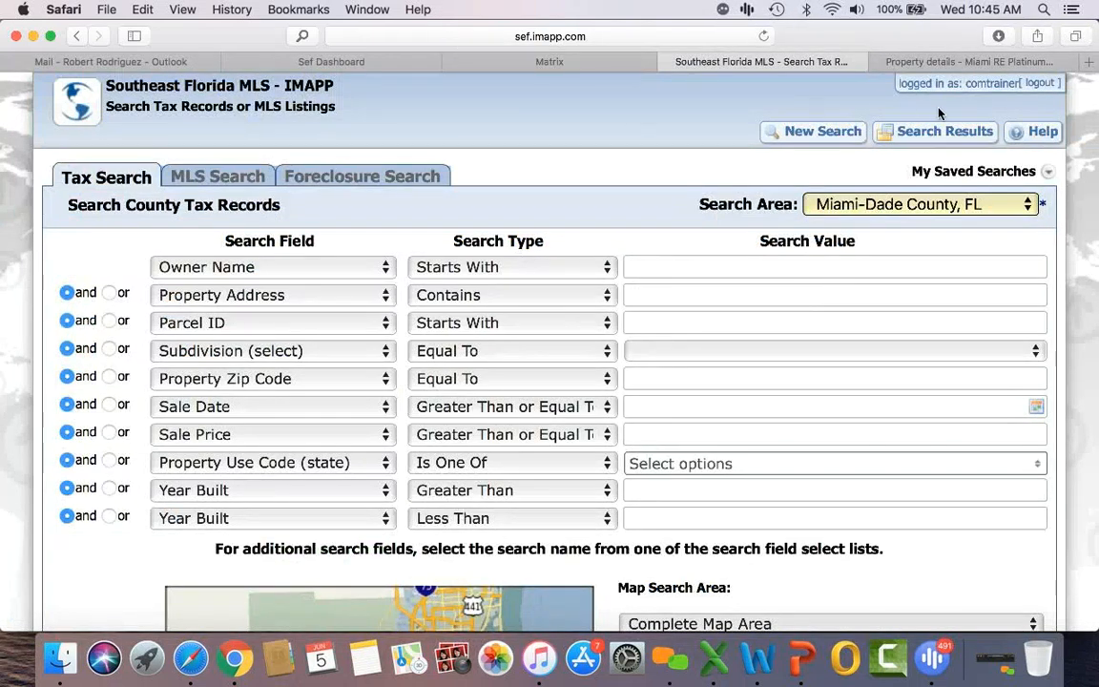
left_click(961, 63)
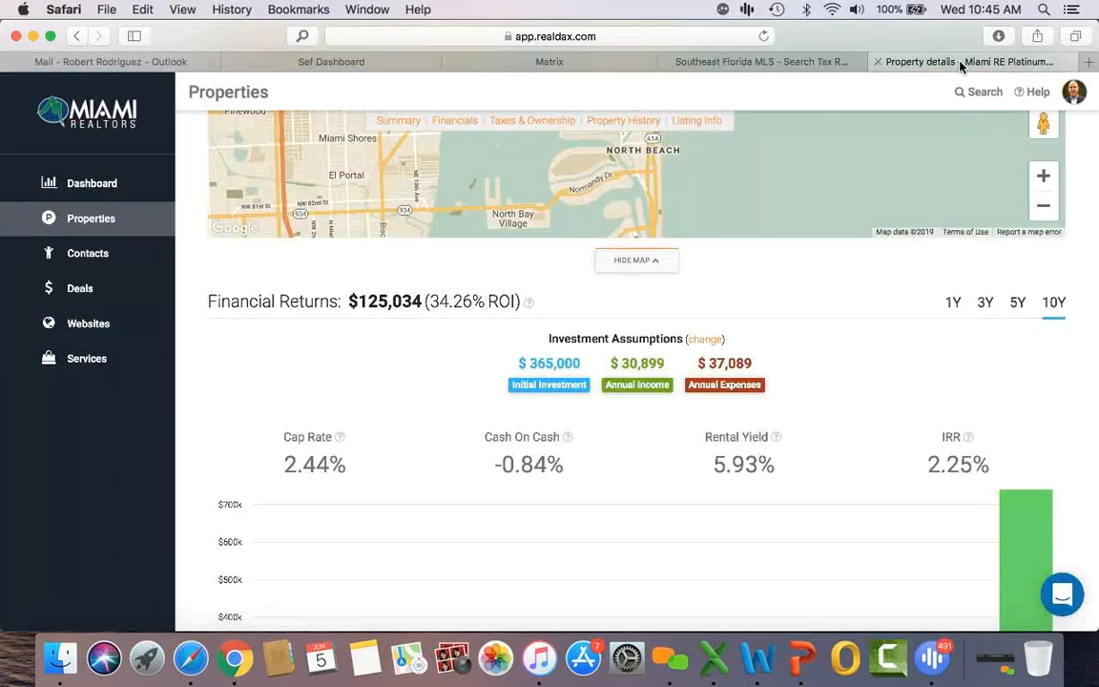
left_click(548, 63)
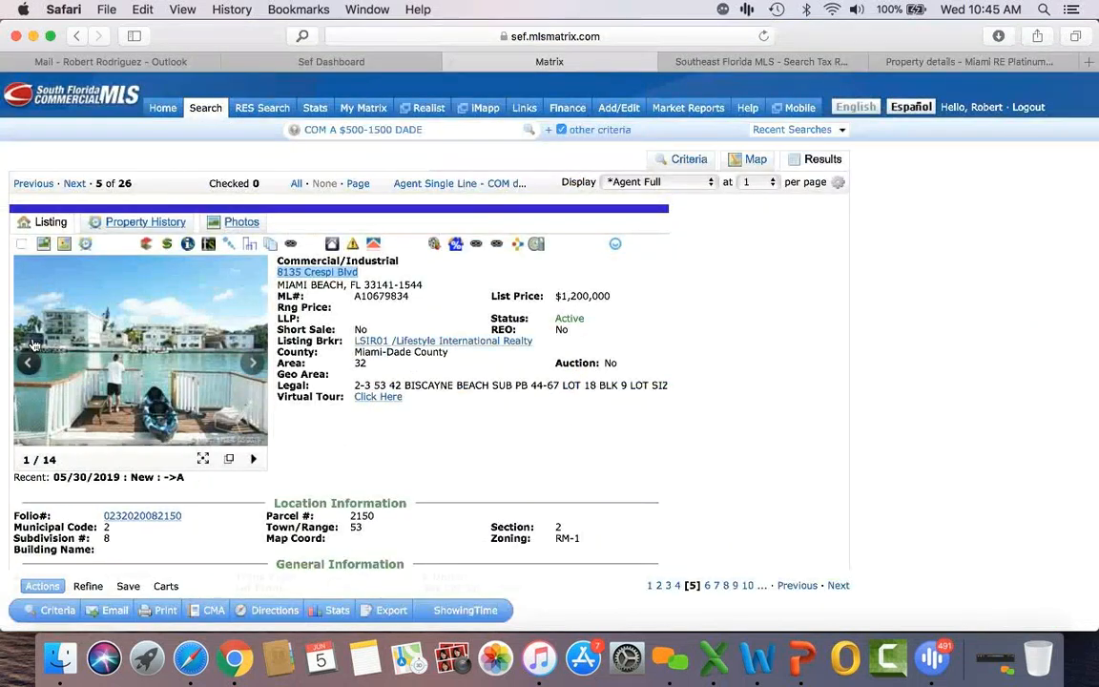